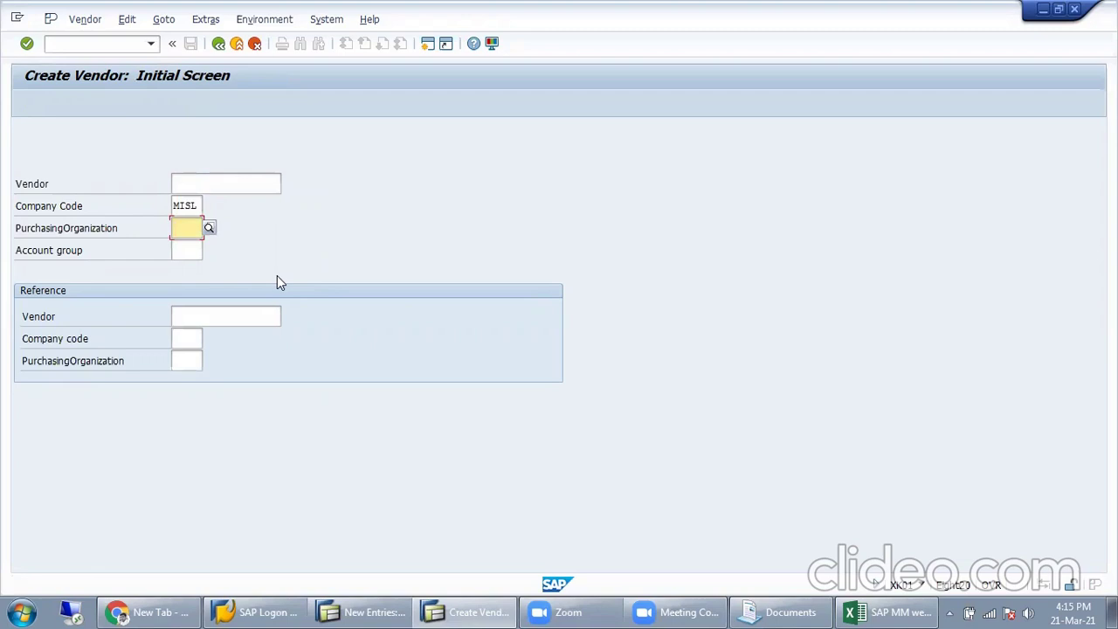
Step: Enter purchasing organization PUR1 and account group X001, validate, and open the missing number range error help
text(PUR1)
click(193, 259)
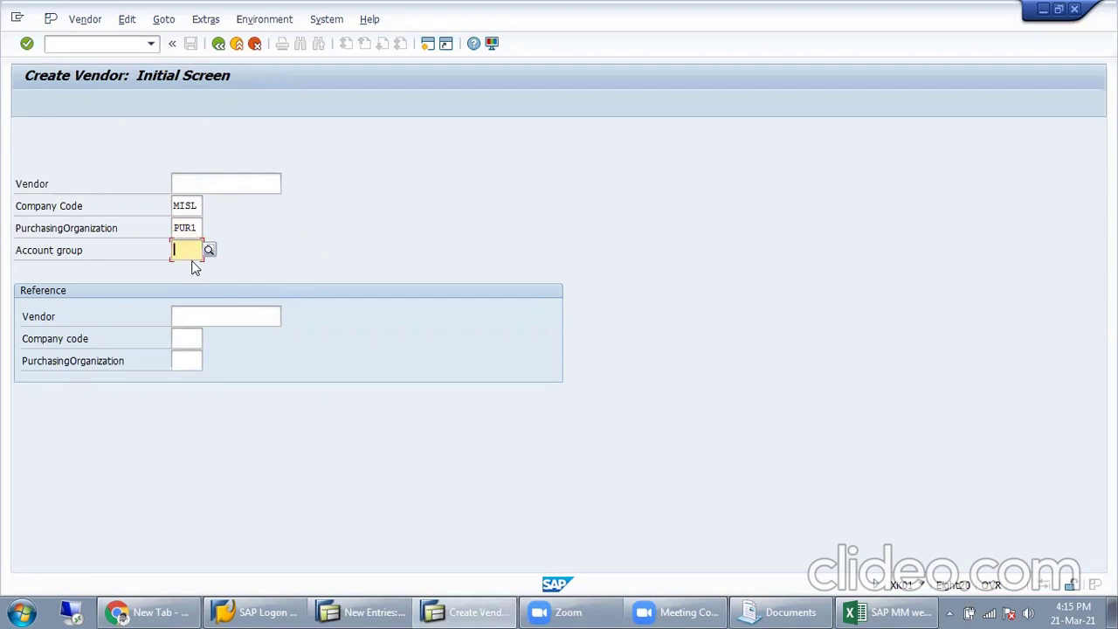
text(X001)
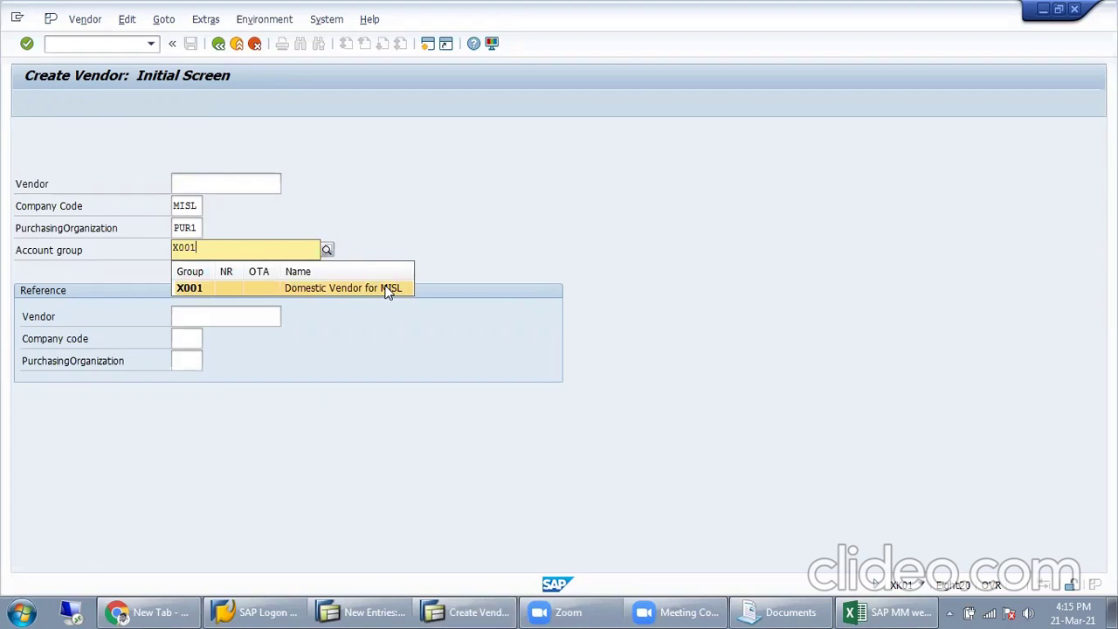
click(388, 291)
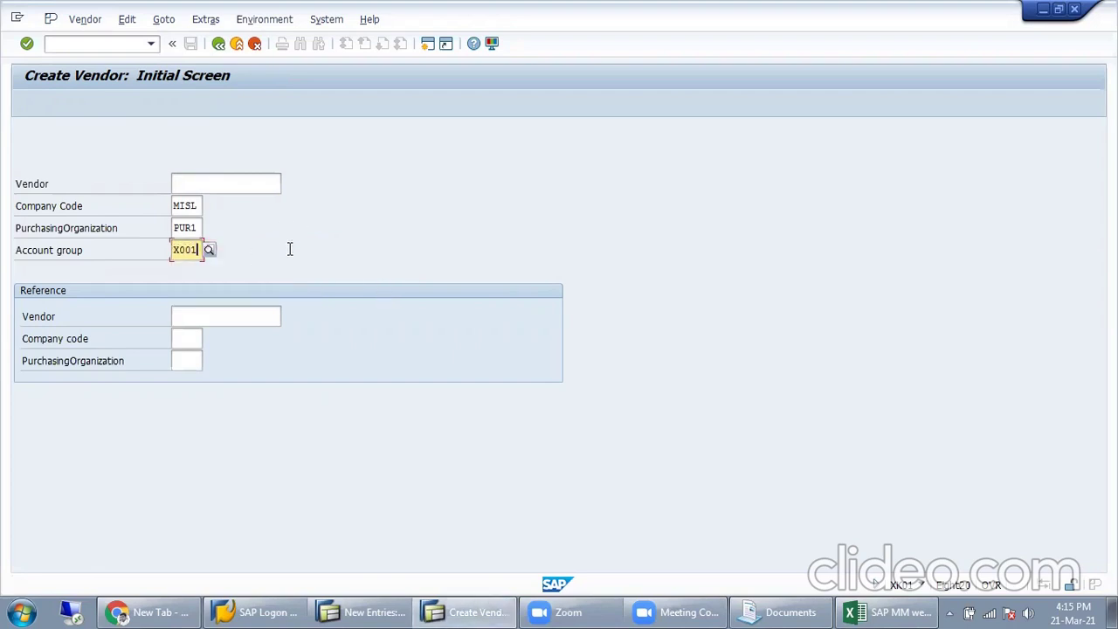
key(Return)
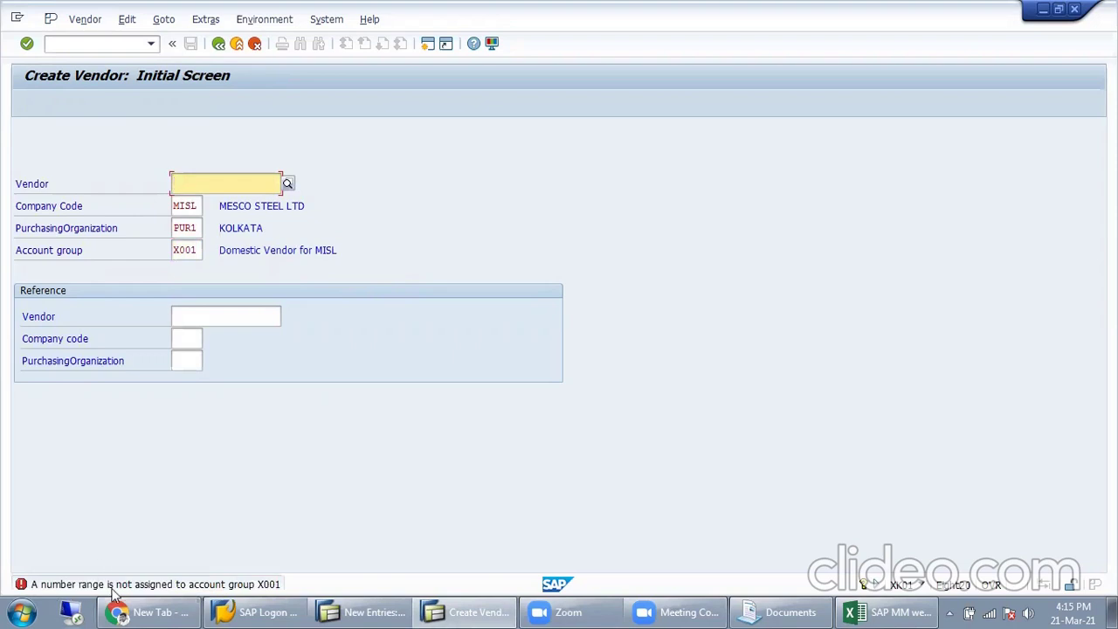
double_click(260, 585)
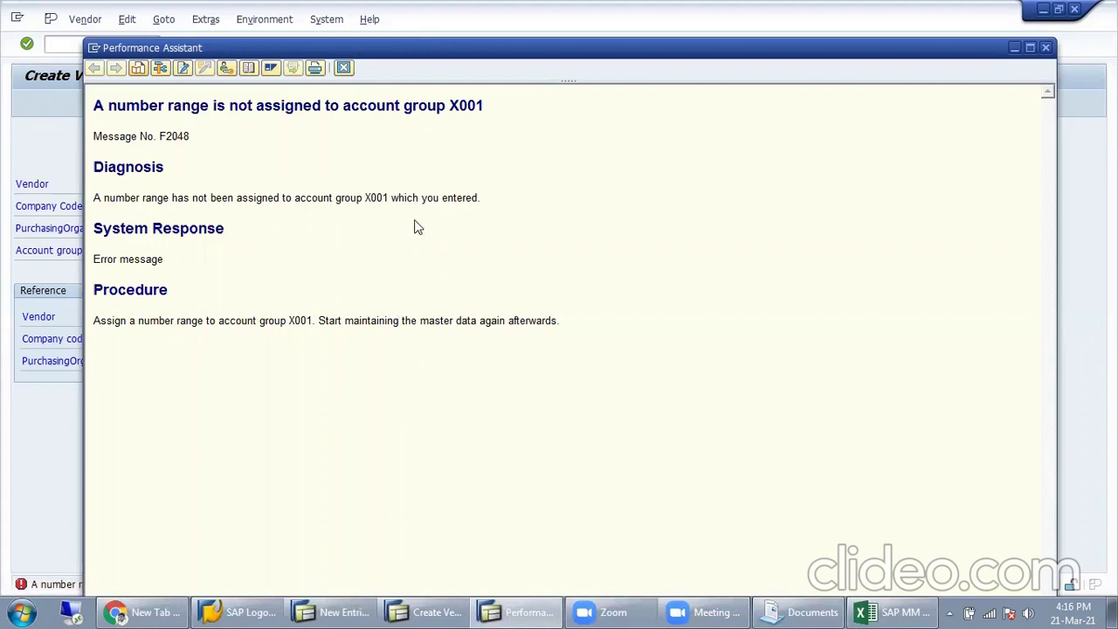
Step: Jump from the error help to its customizing without a project, then bring up the SAP MM weekly workbook
click(226, 67)
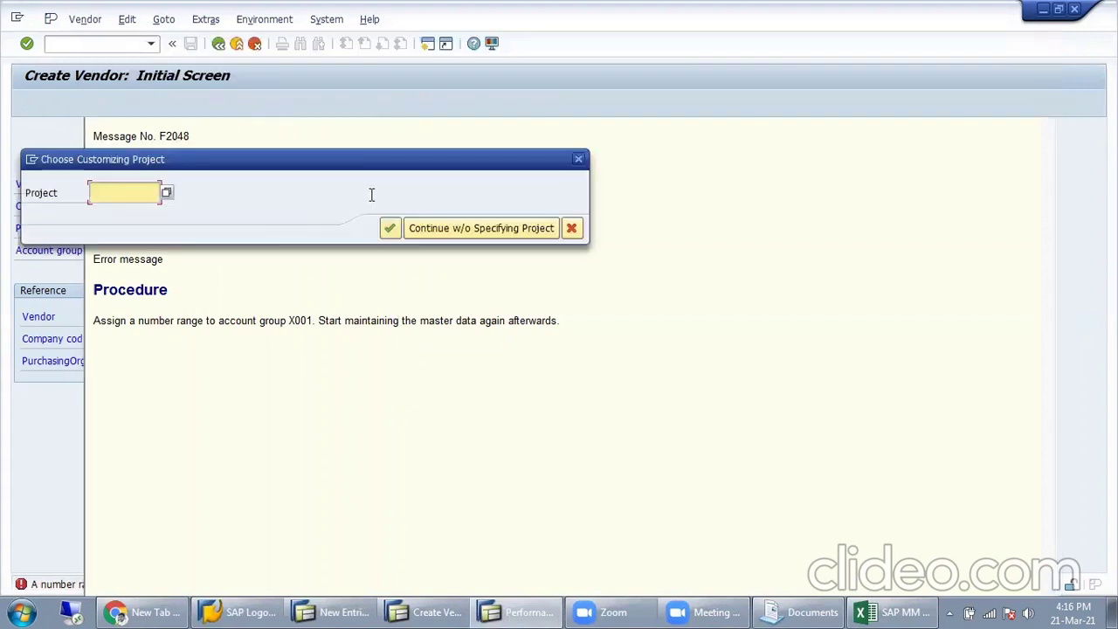
click(481, 228)
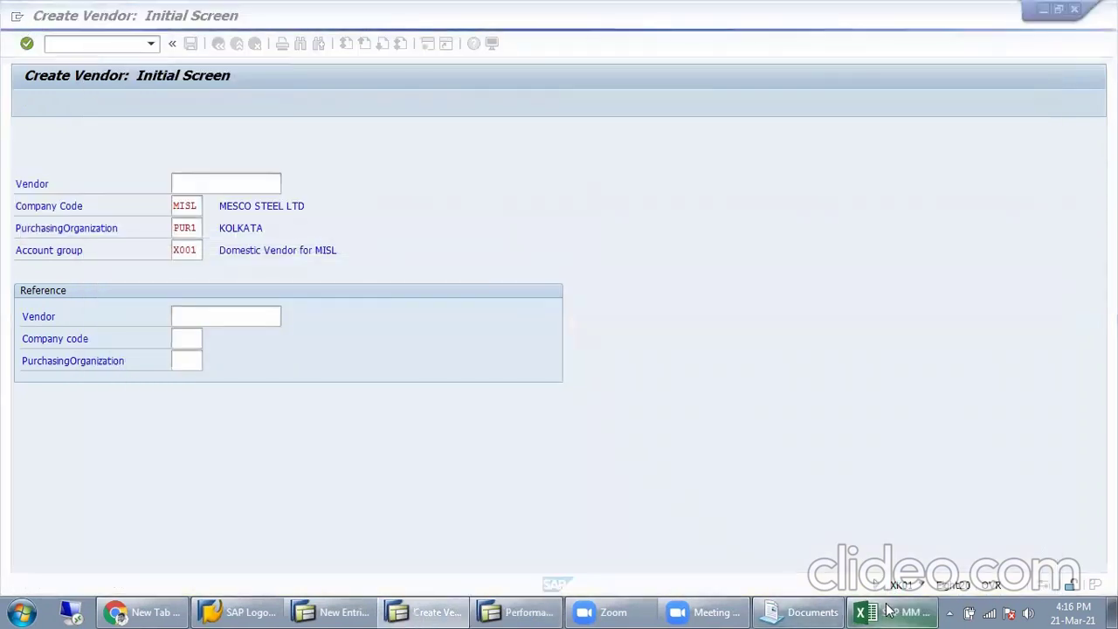
click(891, 612)
click(107, 378)
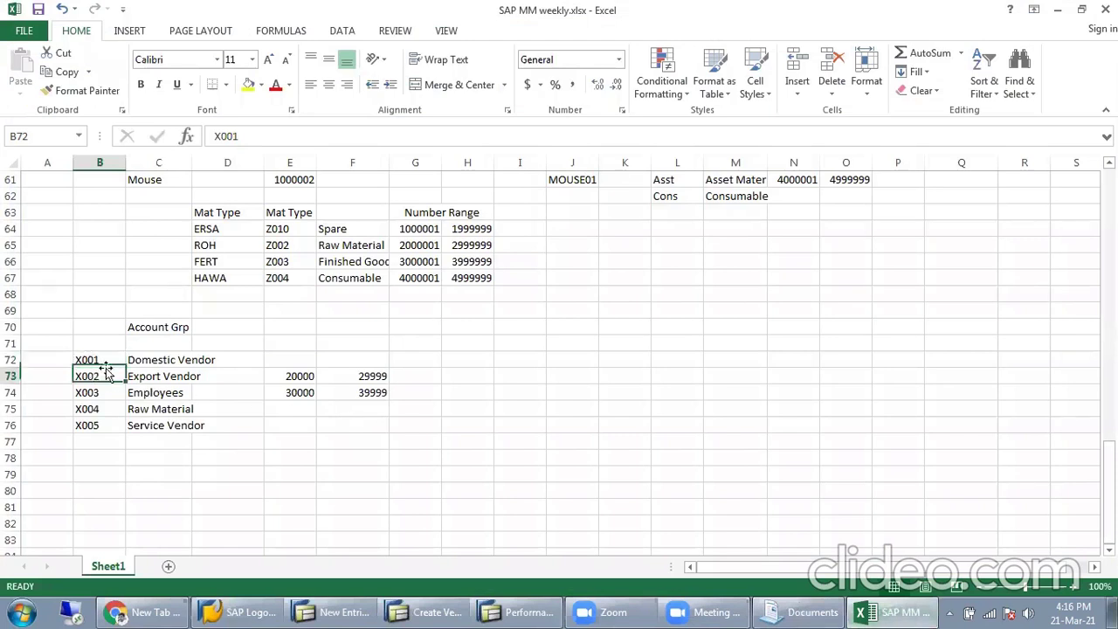
Step: Enter 10000 in E72 and 19999 in F72 as the X001 Domestic Vendor range
click(308, 359)
text(100)
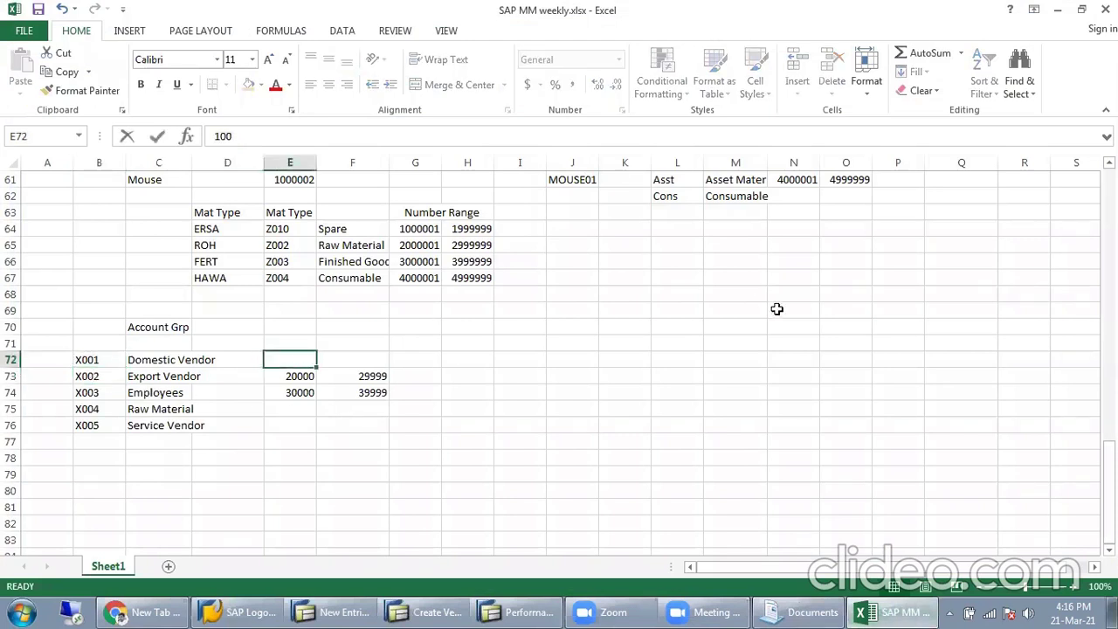
text(00)
key(Tab)
text(19999)
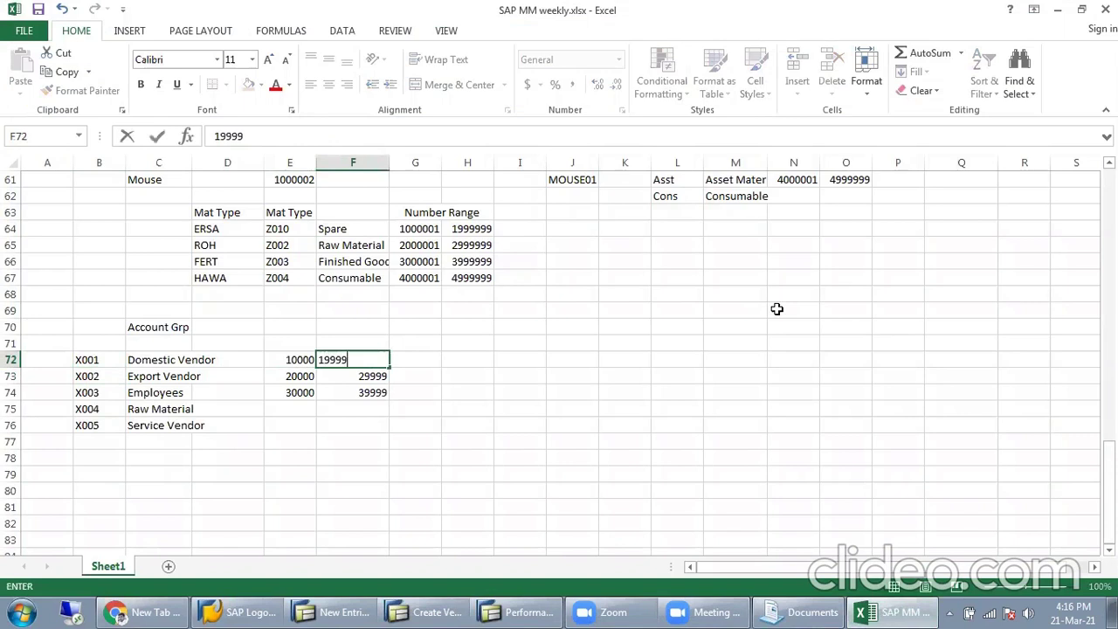
key(Return)
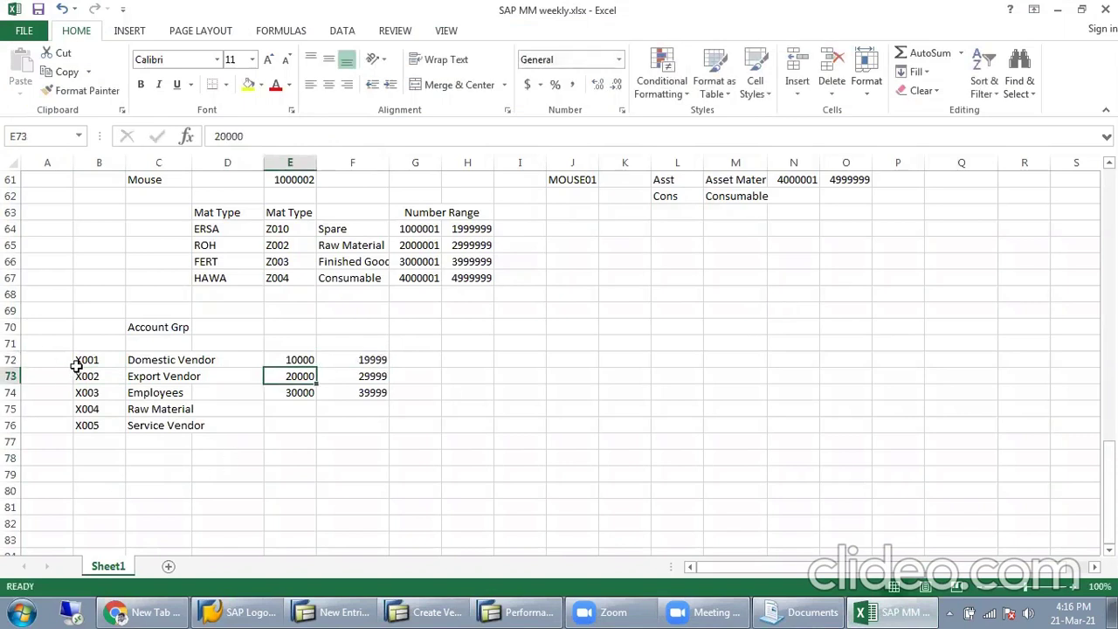
Step: Review the row 72 entries across E72 to I72, then return to SAP
click(461, 361)
drag(369, 359, 299, 359)
click(424, 362)
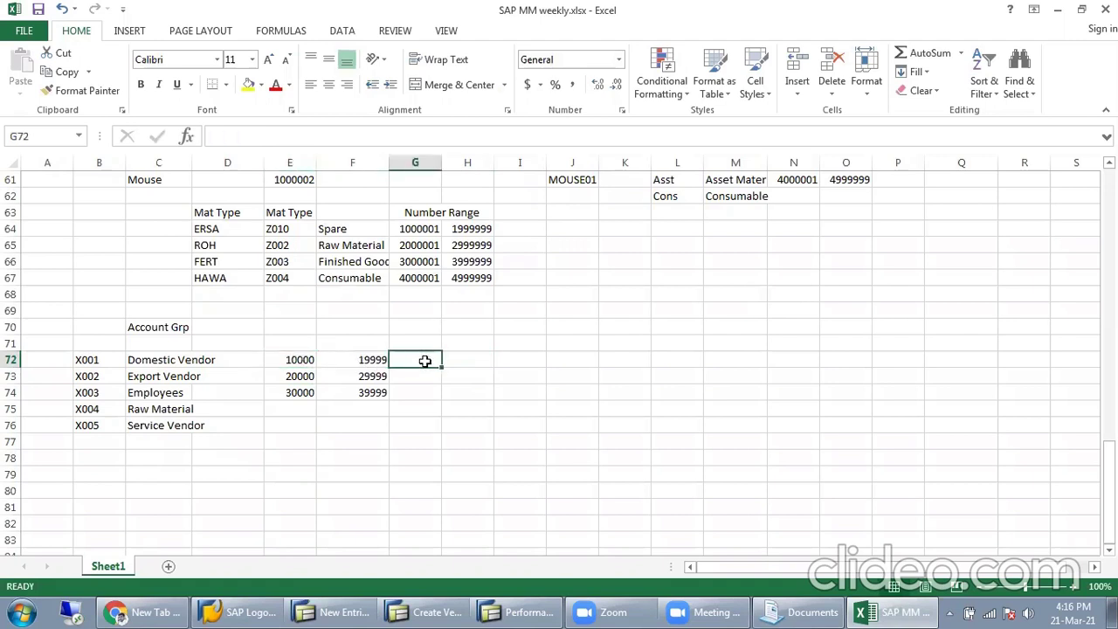
click(477, 359)
click(518, 358)
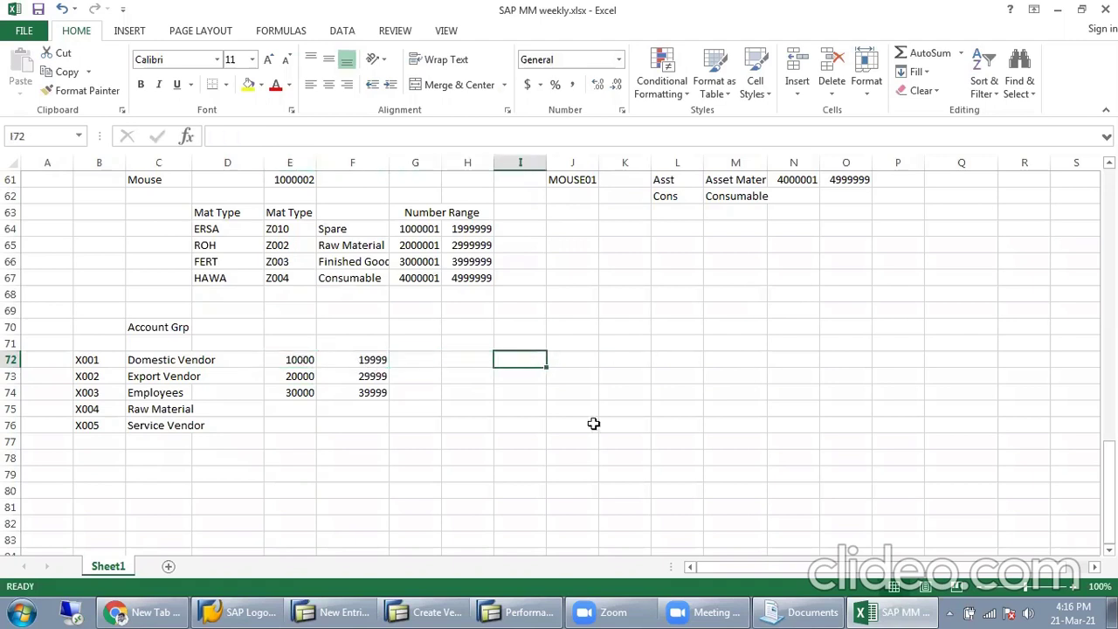
click(446, 611)
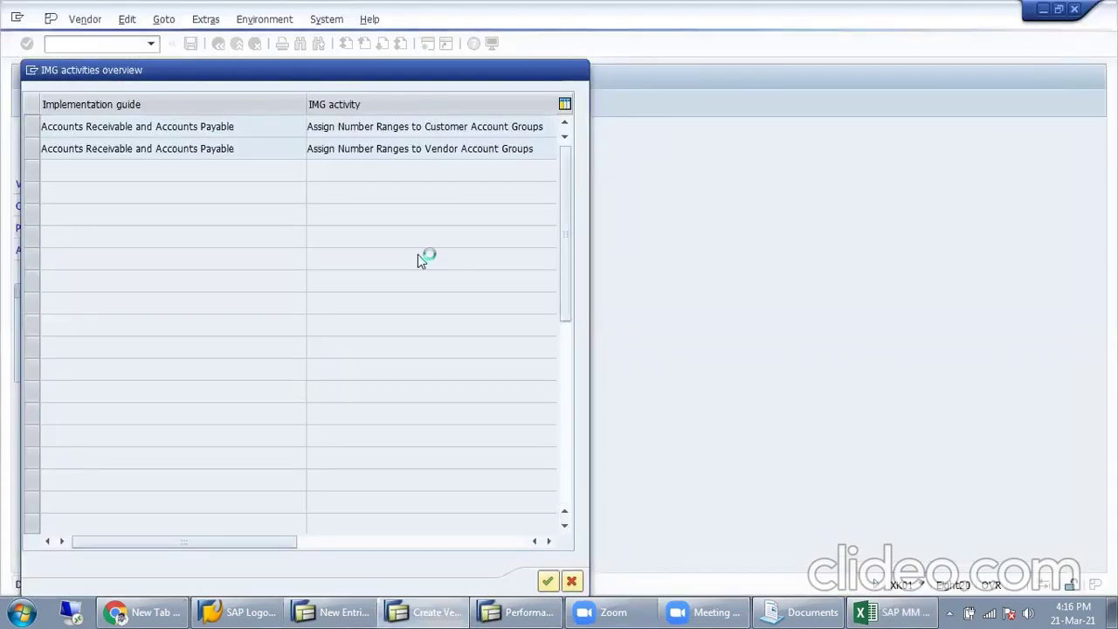
Step: Leave the customer number range activity and expand Financial Accounting to Preparations for Creating Vendor Master Data
double_click(148, 133)
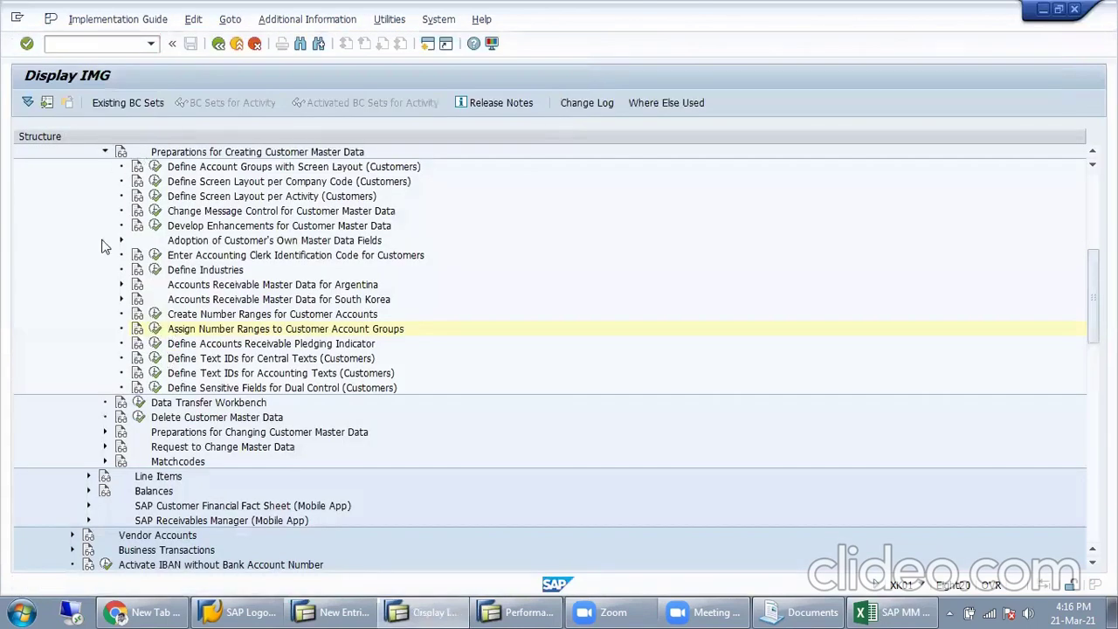
click(219, 45)
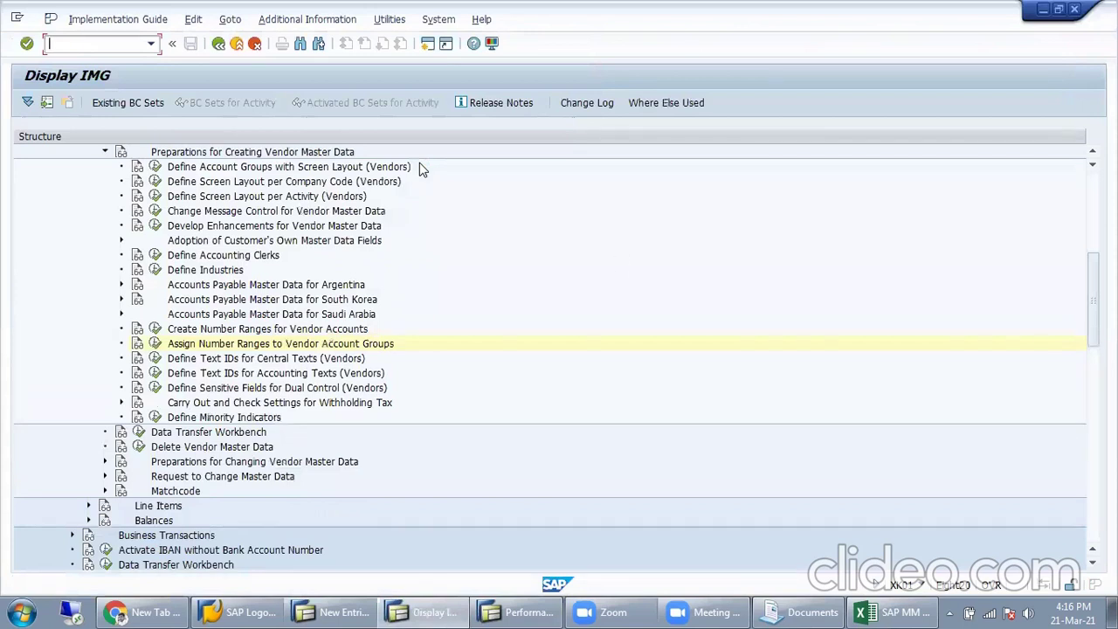
scroll(209, 335, up, 6)
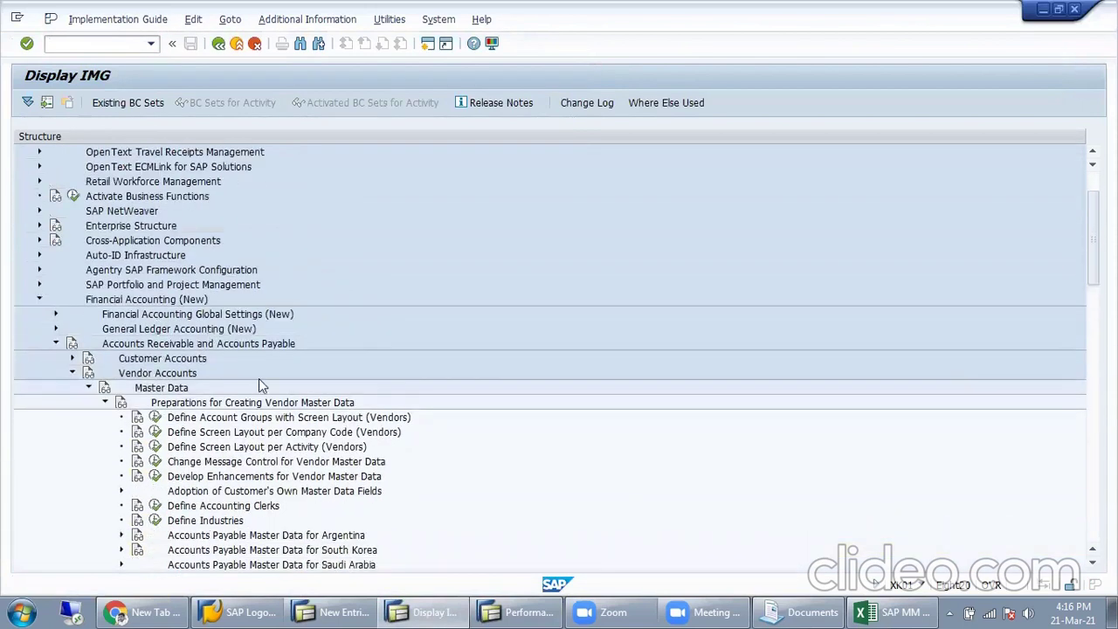
click(109, 302)
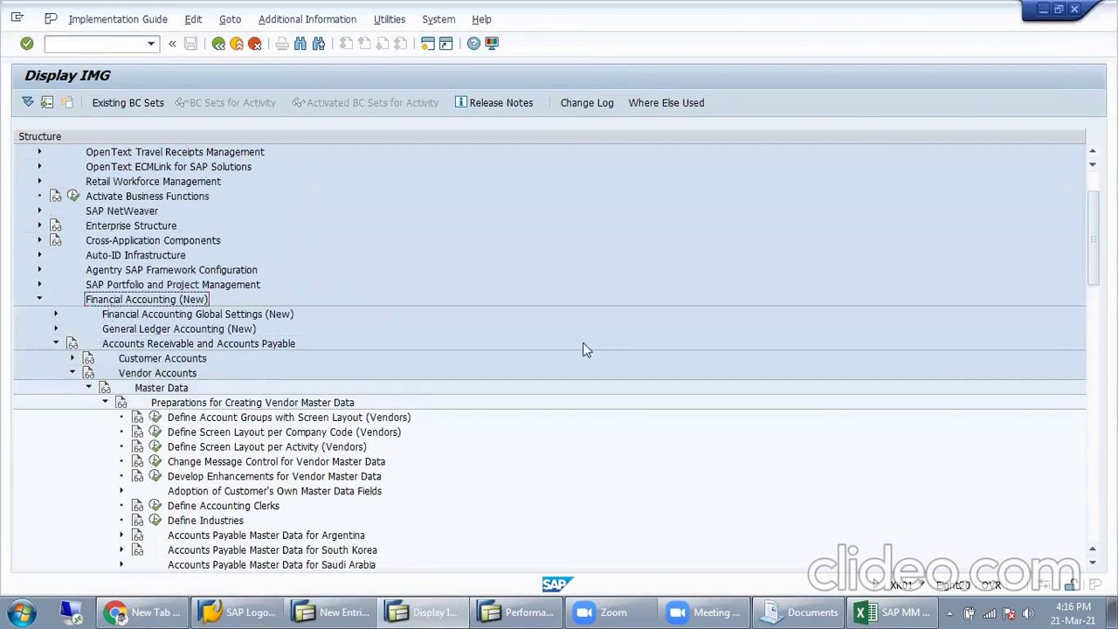
click(176, 346)
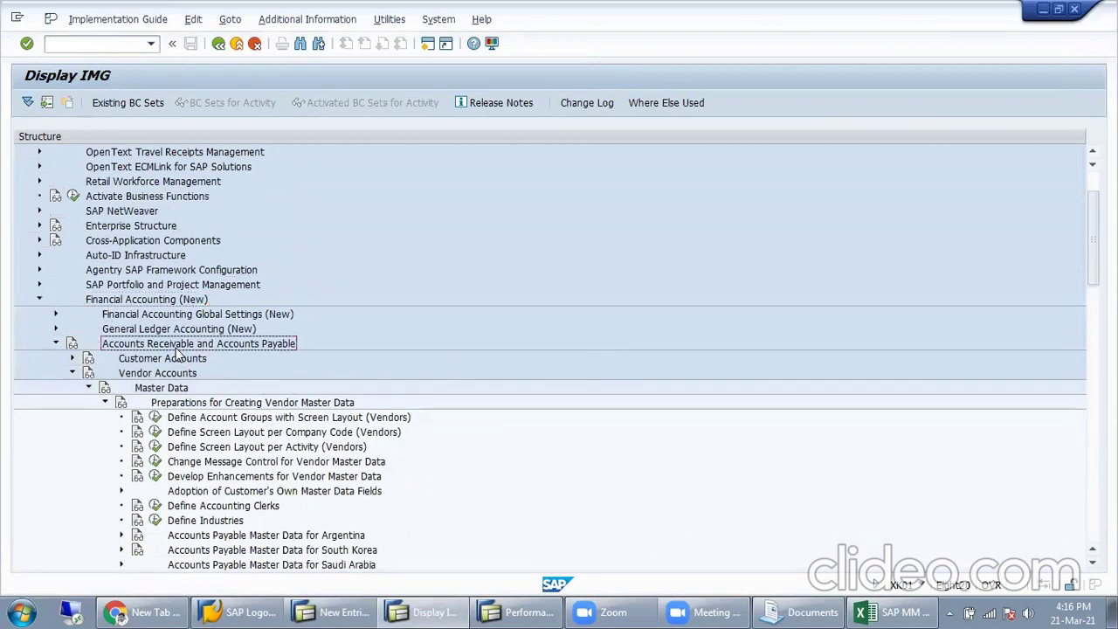
click(154, 377)
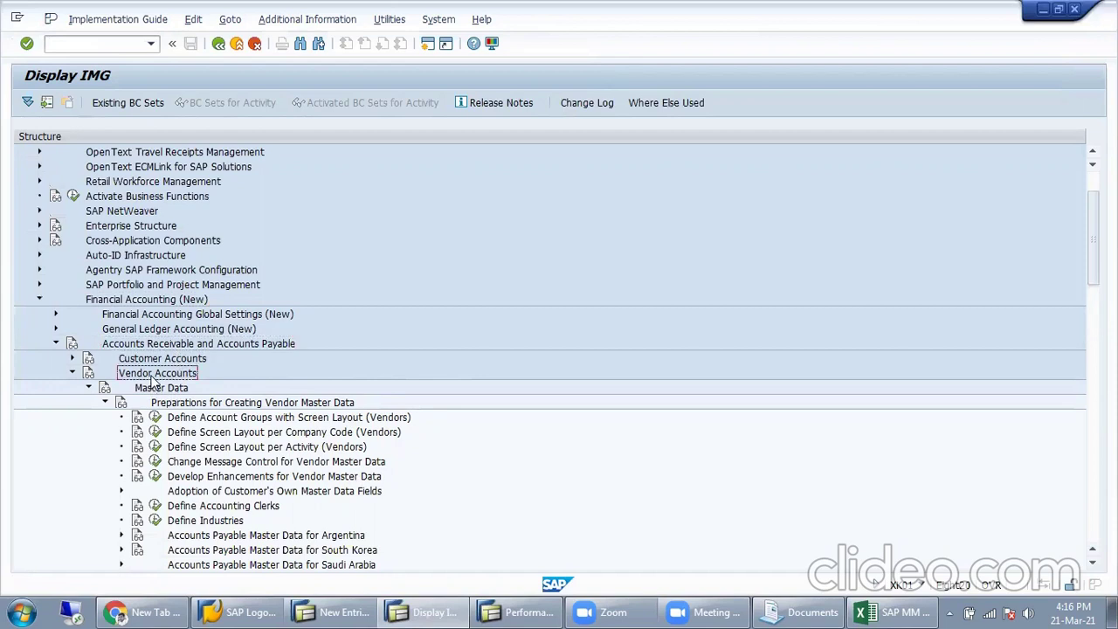
click(162, 402)
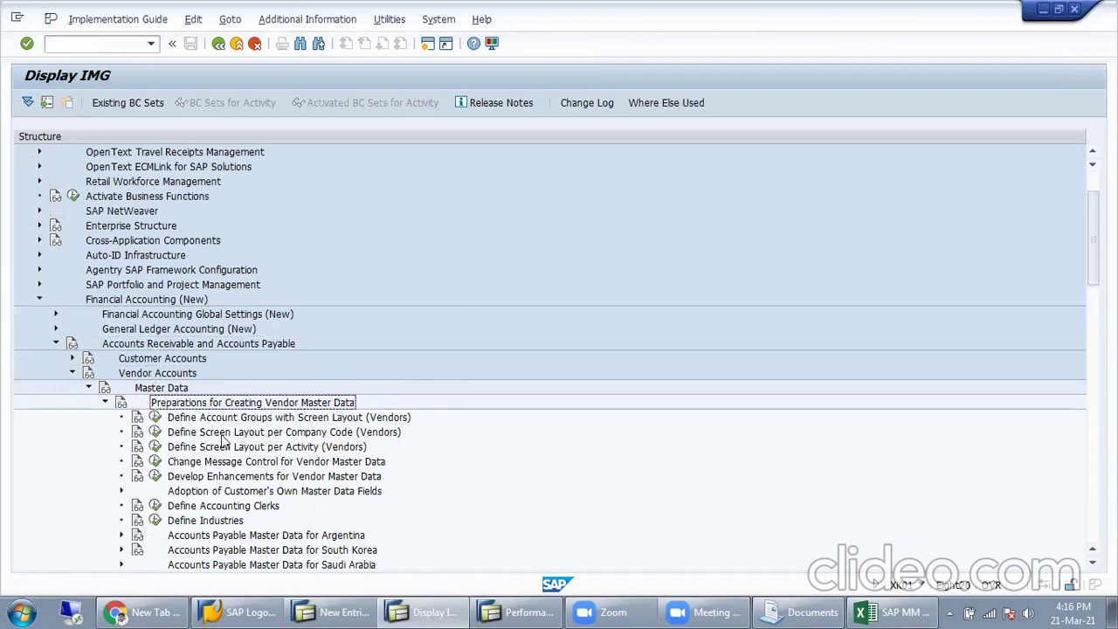
Step: Run Create Number Ranges for Vendor Accounts from the vendor preparation activities
scroll(206, 447, down, 1)
click(407, 403)
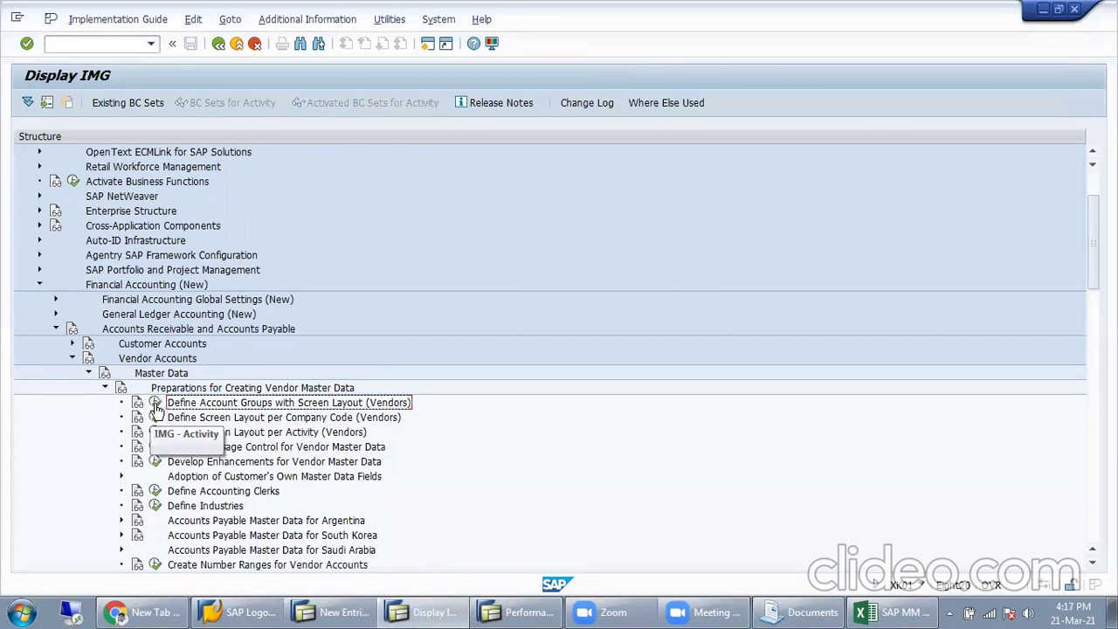
scroll(201, 471, down, 2)
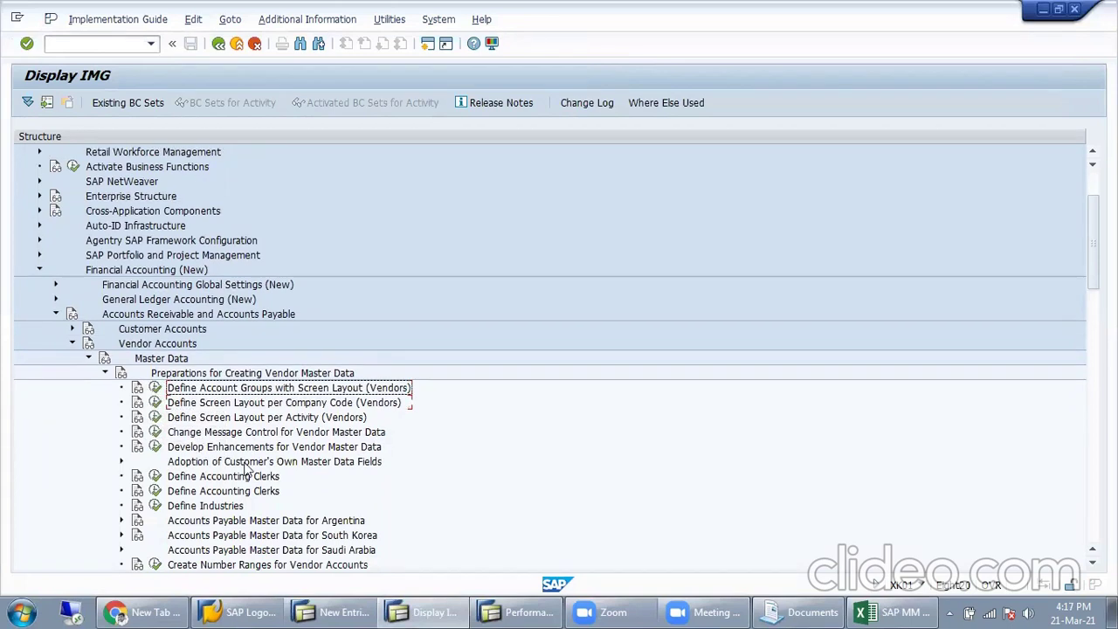
click(218, 525)
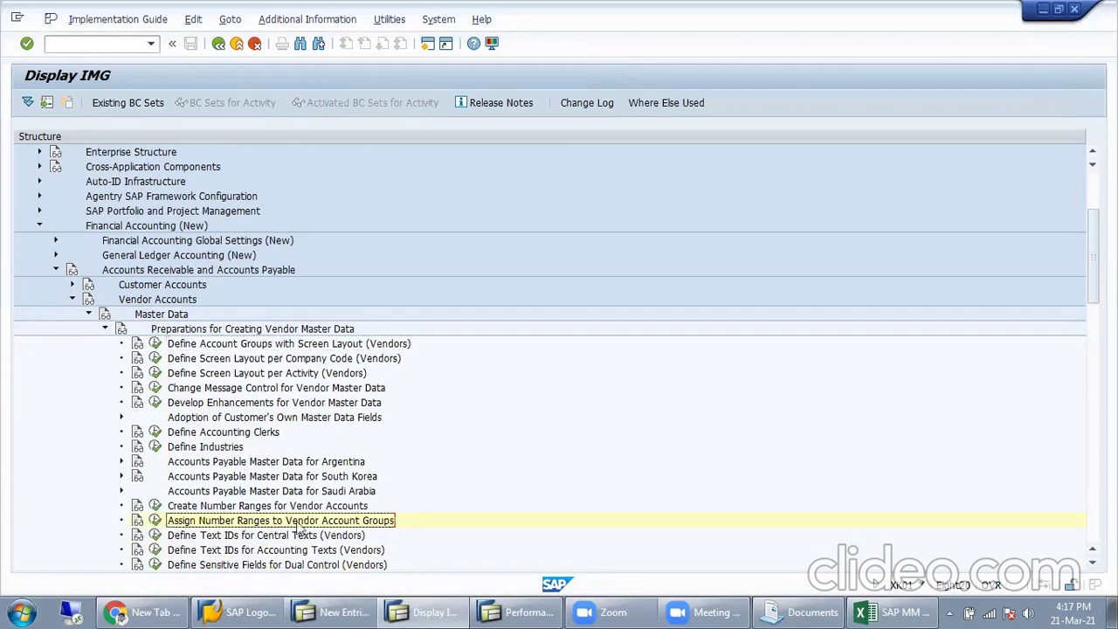
click(157, 506)
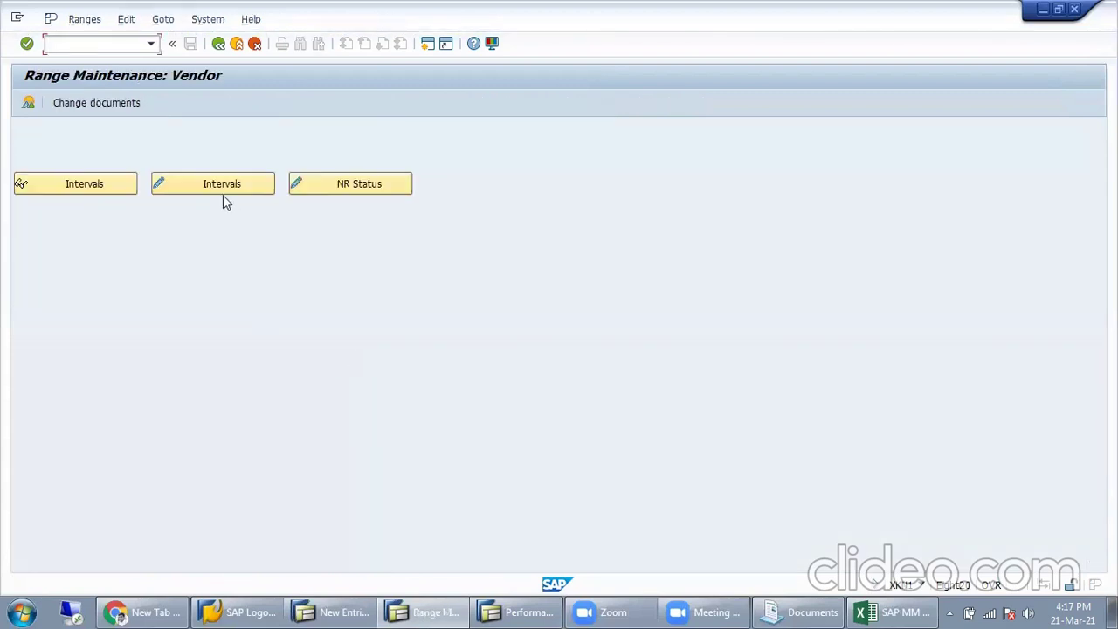
Step: Open the vendor number range intervals in change mode and review the existing intervals
click(207, 186)
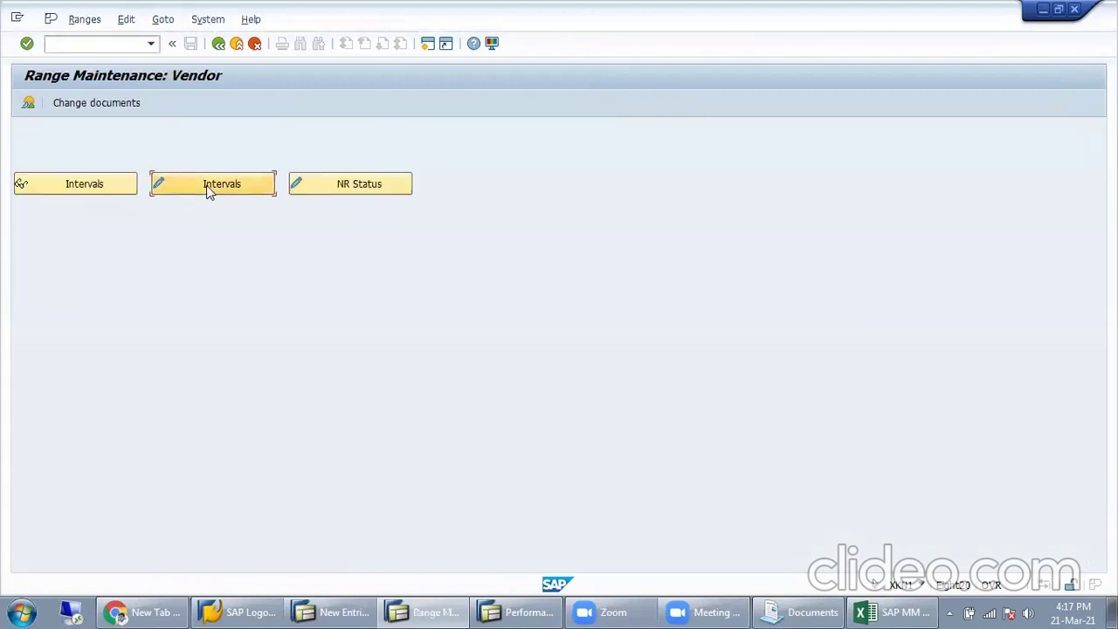
scroll(297, 254, down, 15)
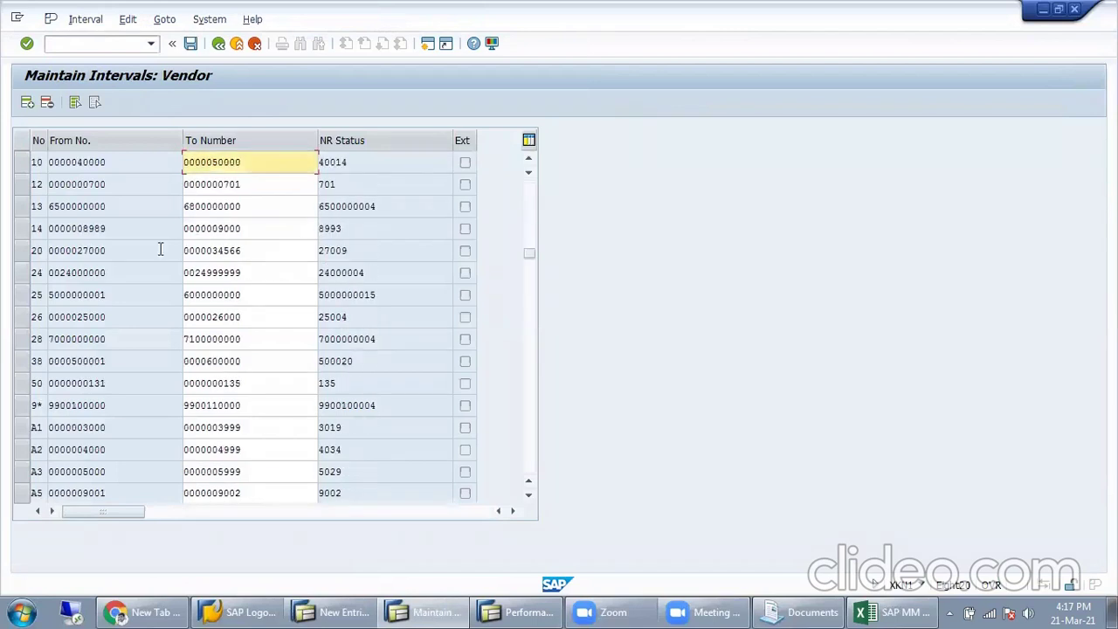
scroll(185, 433, down, 1)
scroll(147, 433, up, 1)
drag(119, 274, 43, 273)
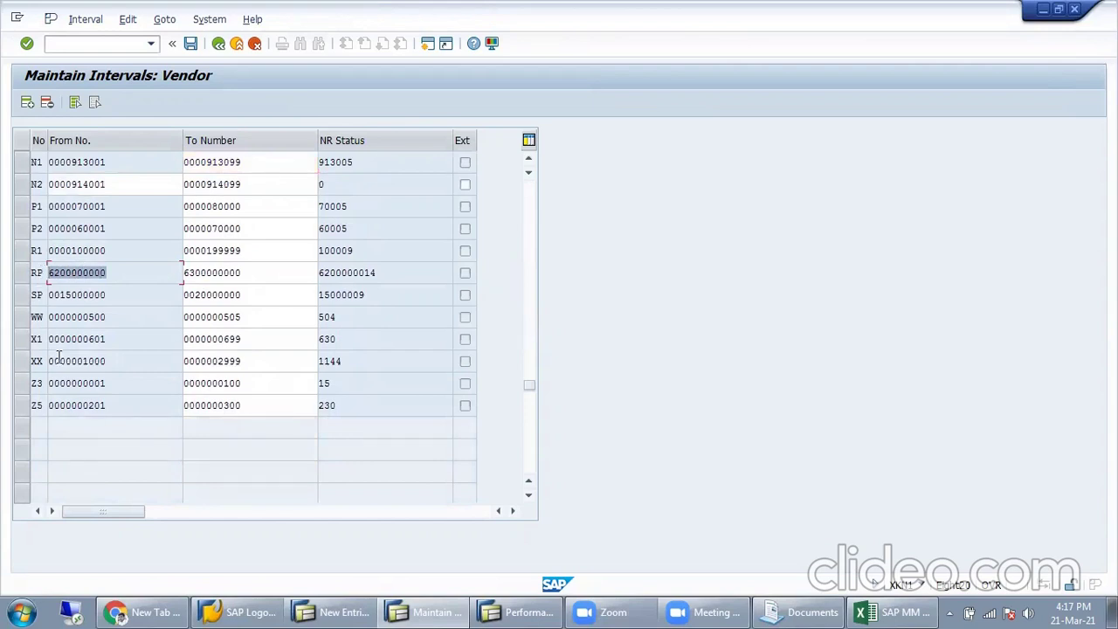
scroll(111, 376, up, 10)
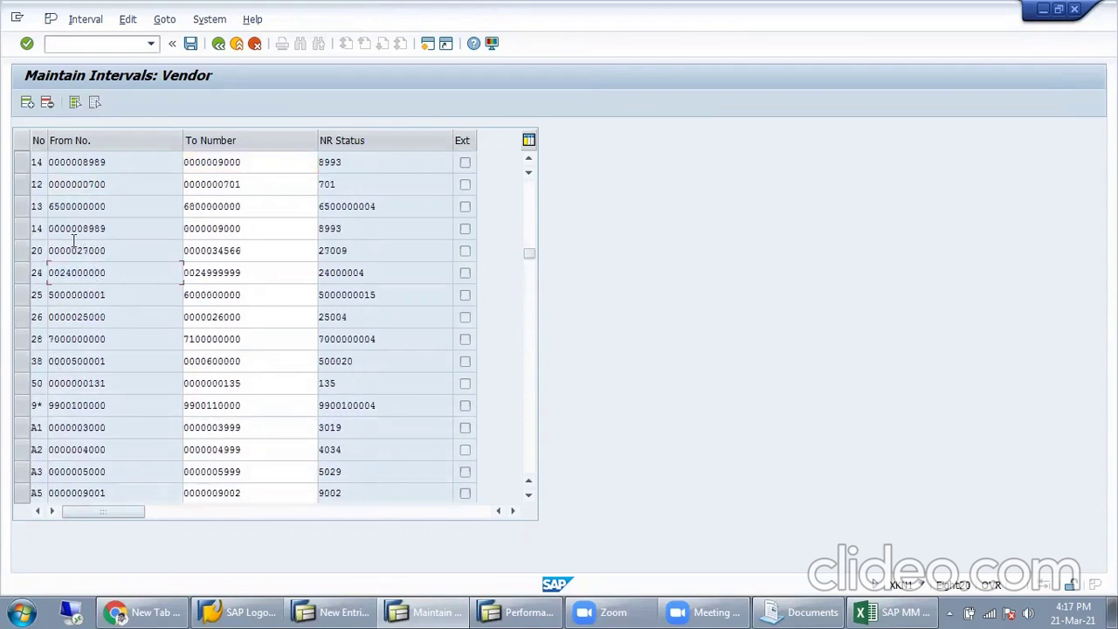
scroll(75, 236, up, 2)
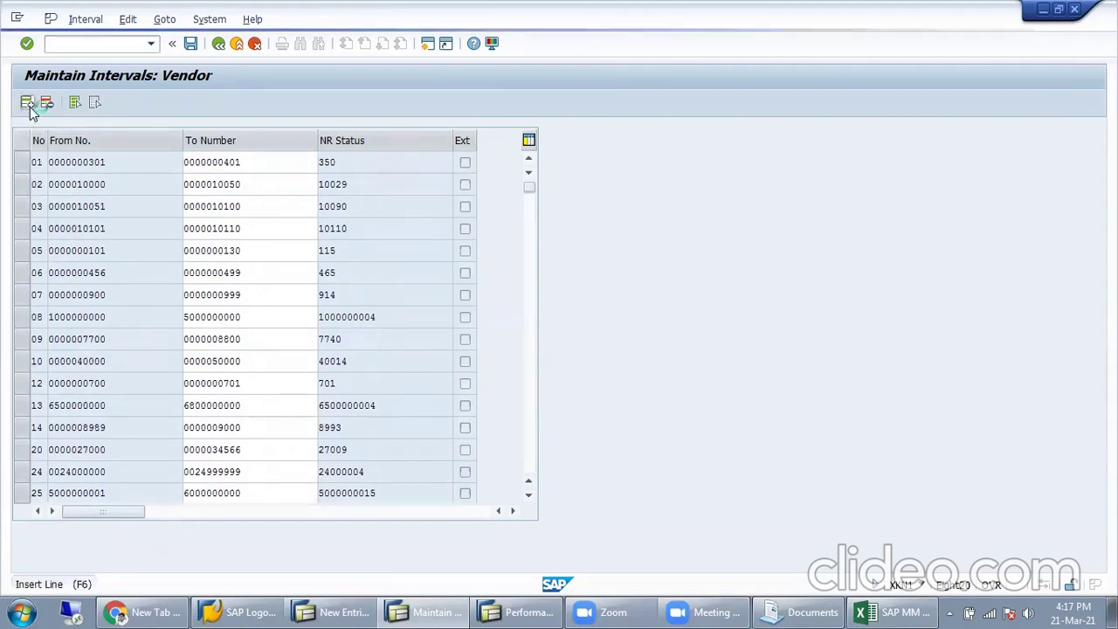
click(27, 103)
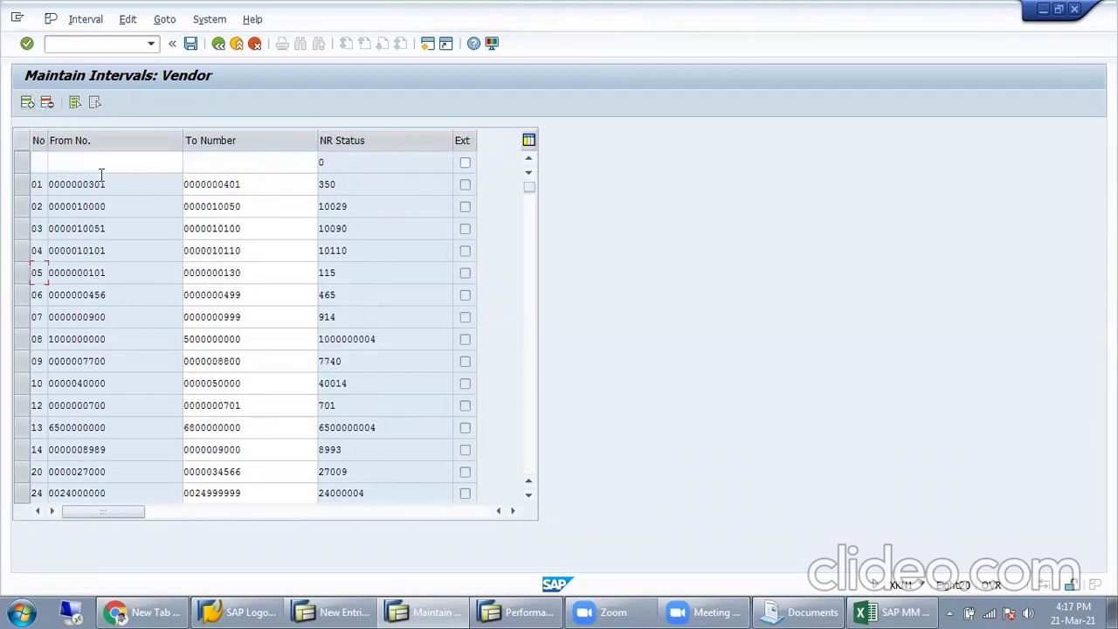
click(37, 162)
scroll(253, 309, down, 4)
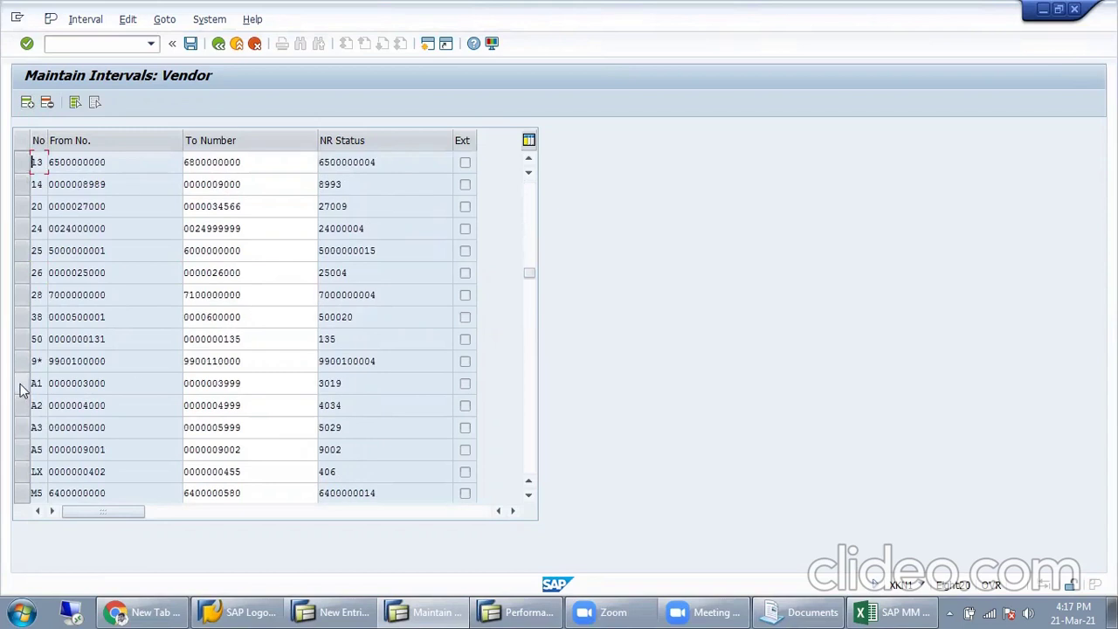
scroll(131, 322, up, 4)
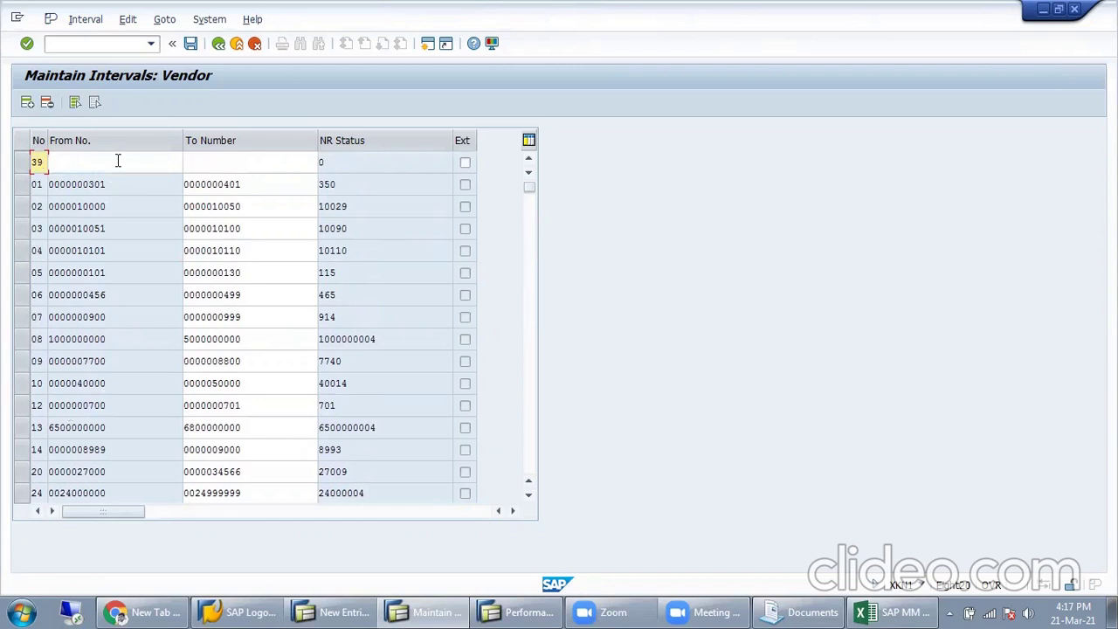
click(117, 161)
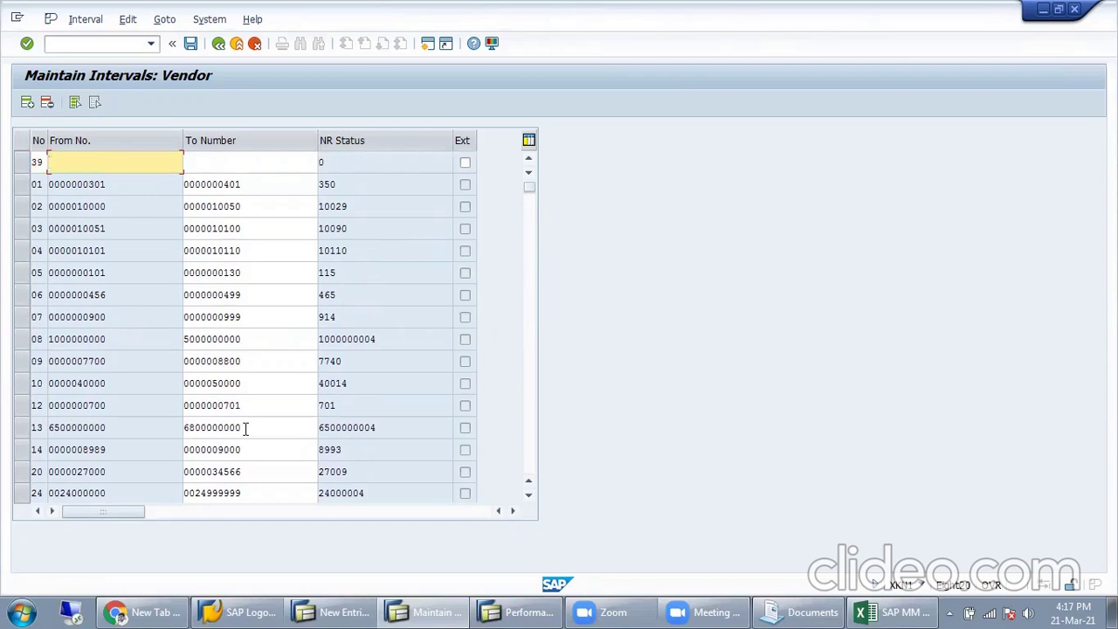
drag(246, 428, 169, 427)
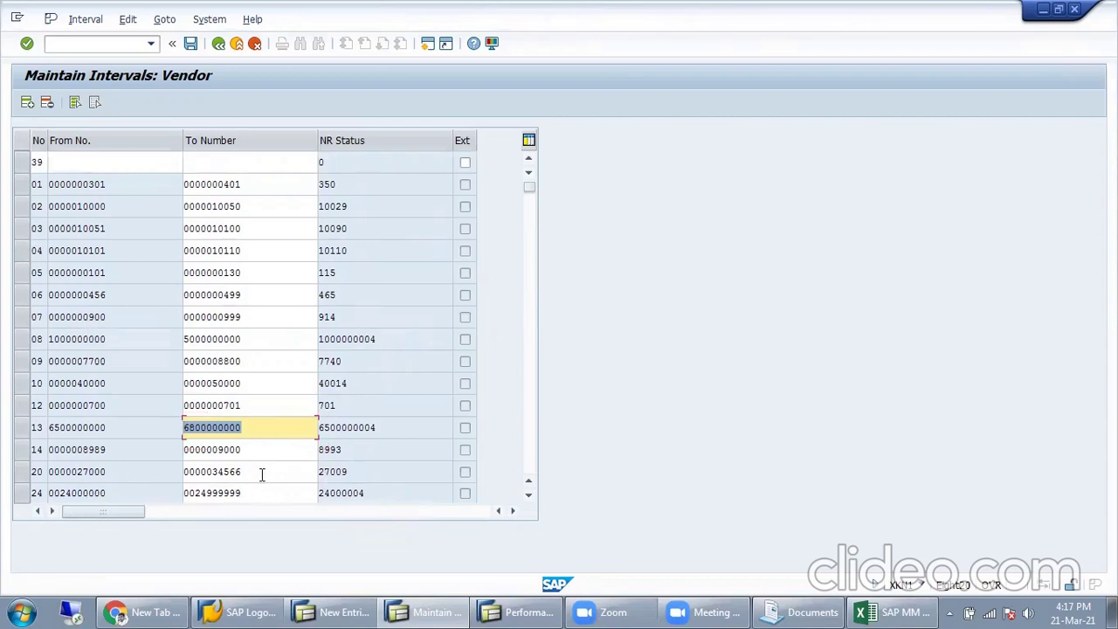
drag(261, 475, 131, 475)
key(ctrl+c)
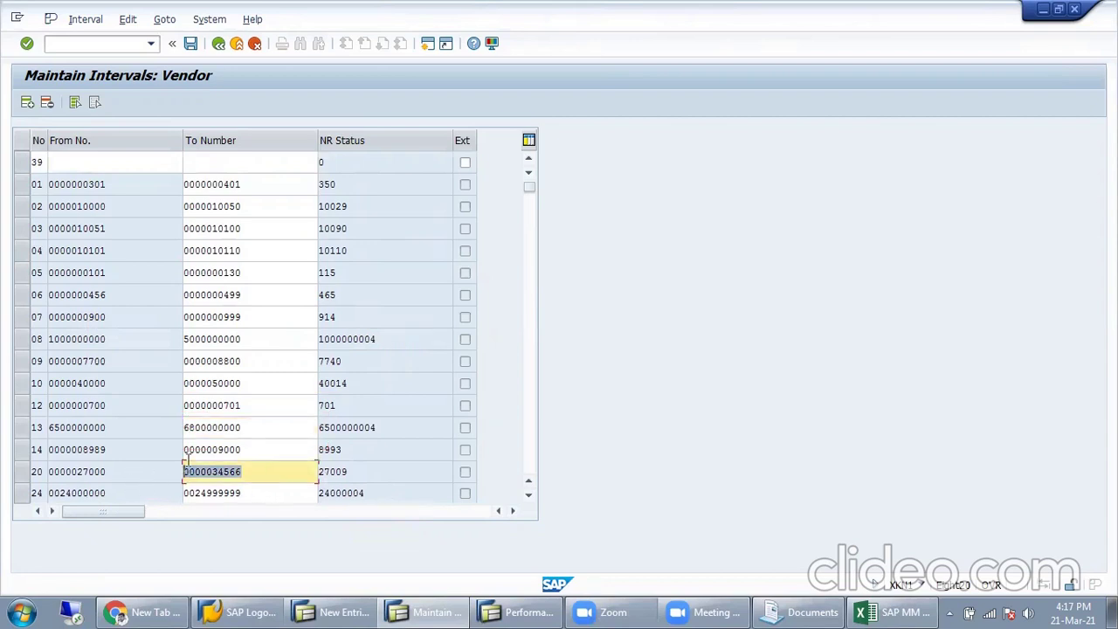
click(111, 164)
key(ctrl+v)
click(245, 157)
key(ctrl+v)
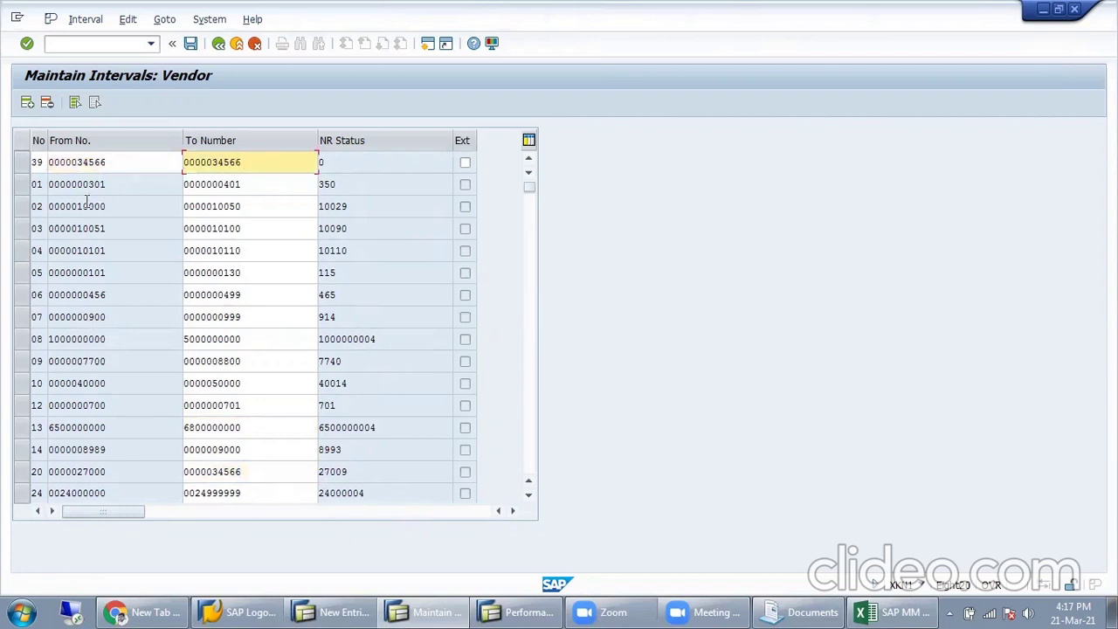
click(89, 162)
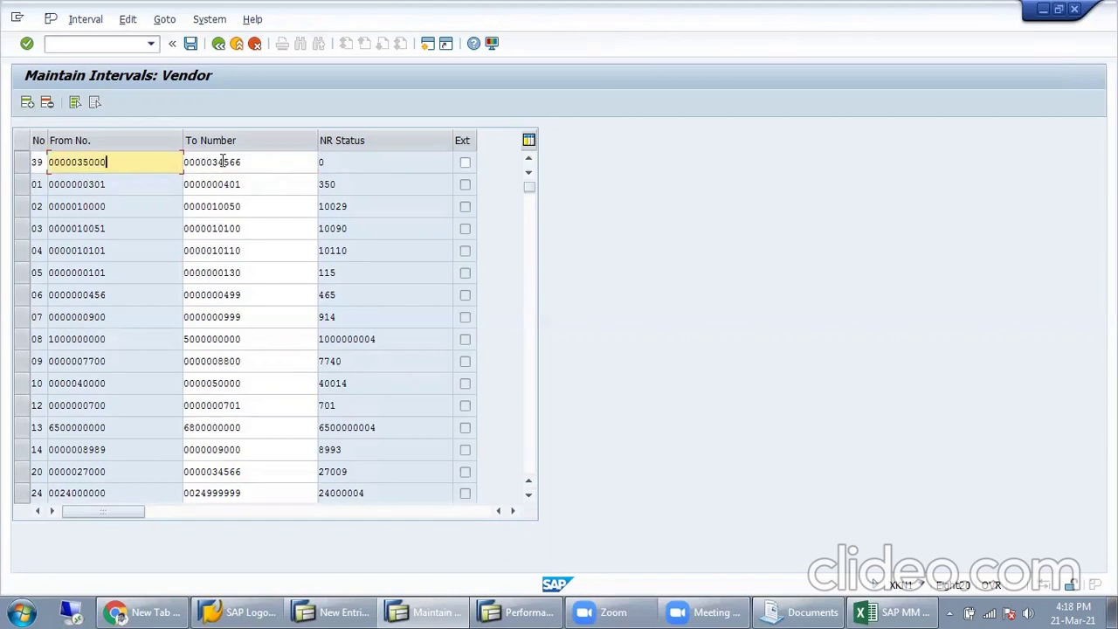
drag(219, 162, 320, 163)
text(5)
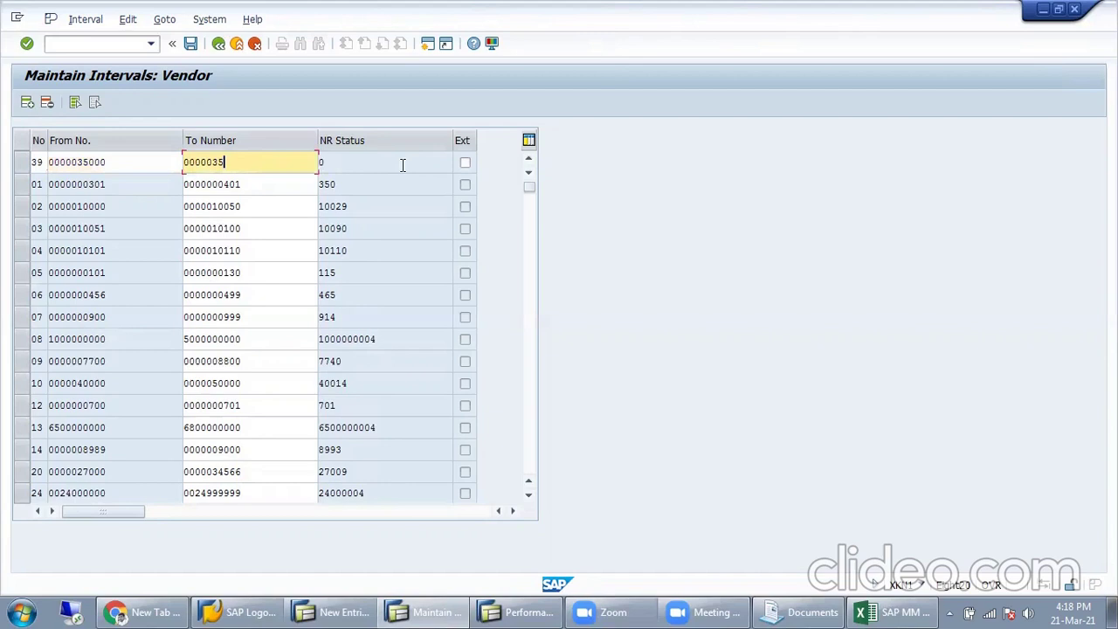
text(999)
key(Return)
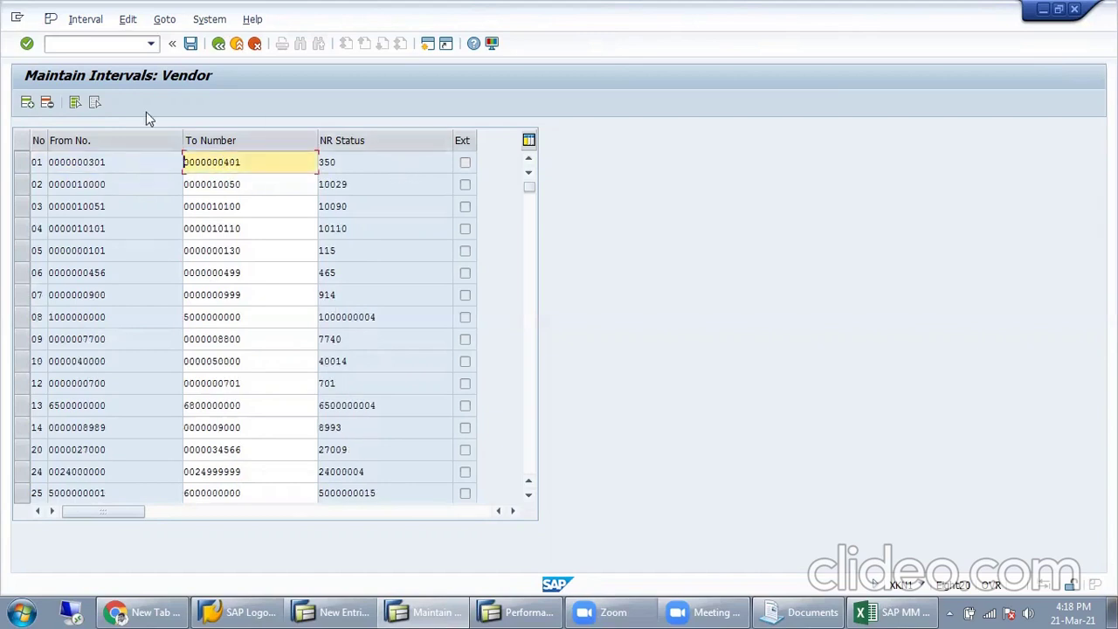
Step: Save the vendor number ranges and acknowledge the transport information notice
click(191, 45)
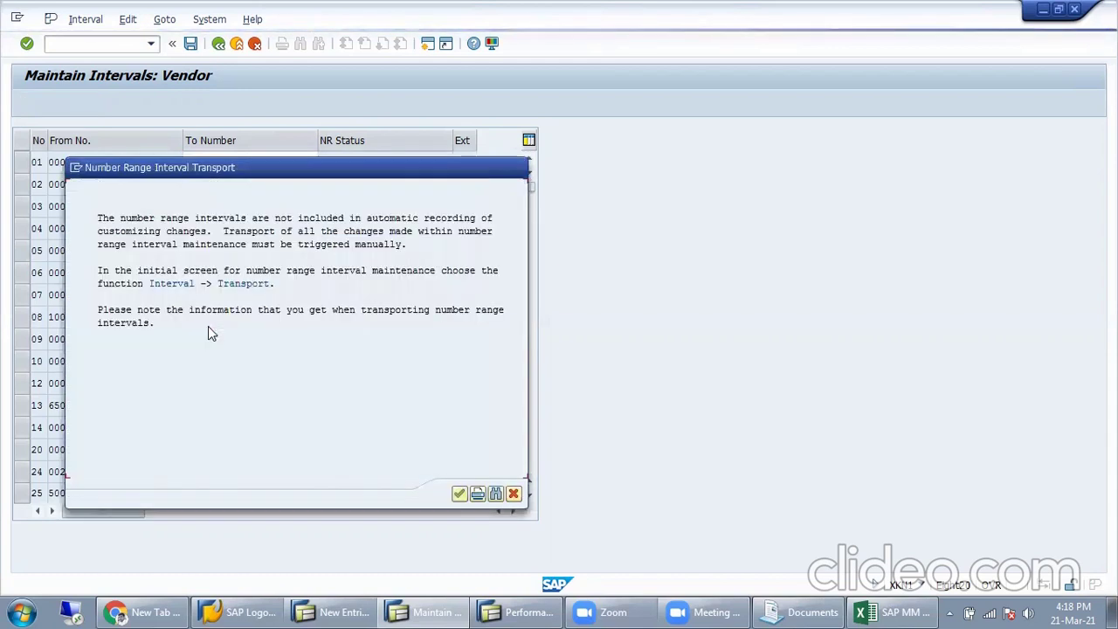
click(460, 494)
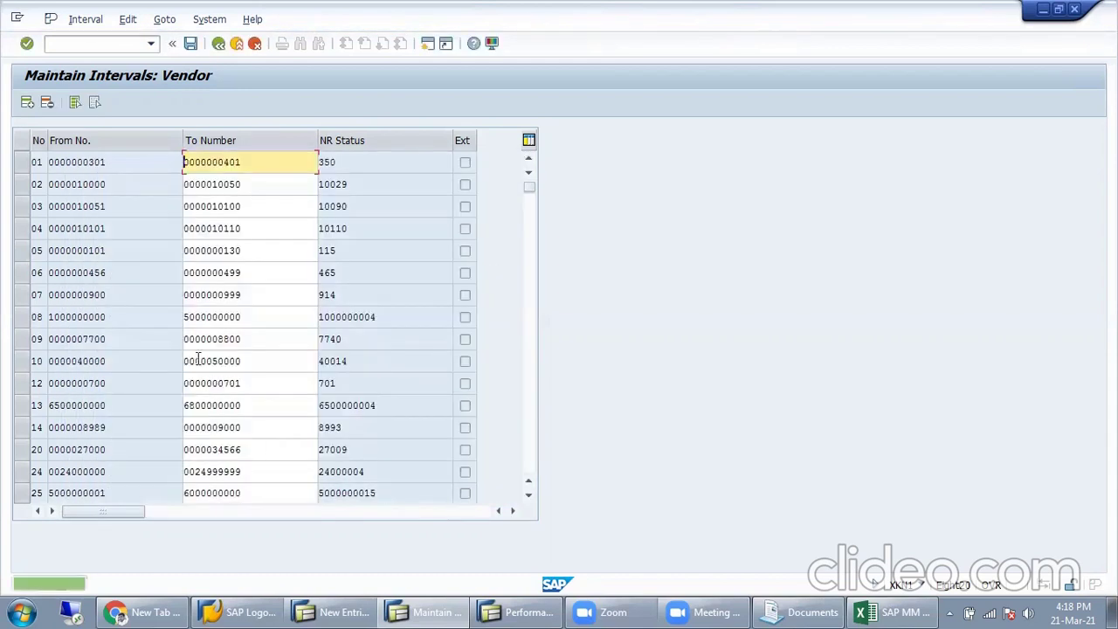
scroll(150, 366, down, 1)
scroll(148, 373, down, 3)
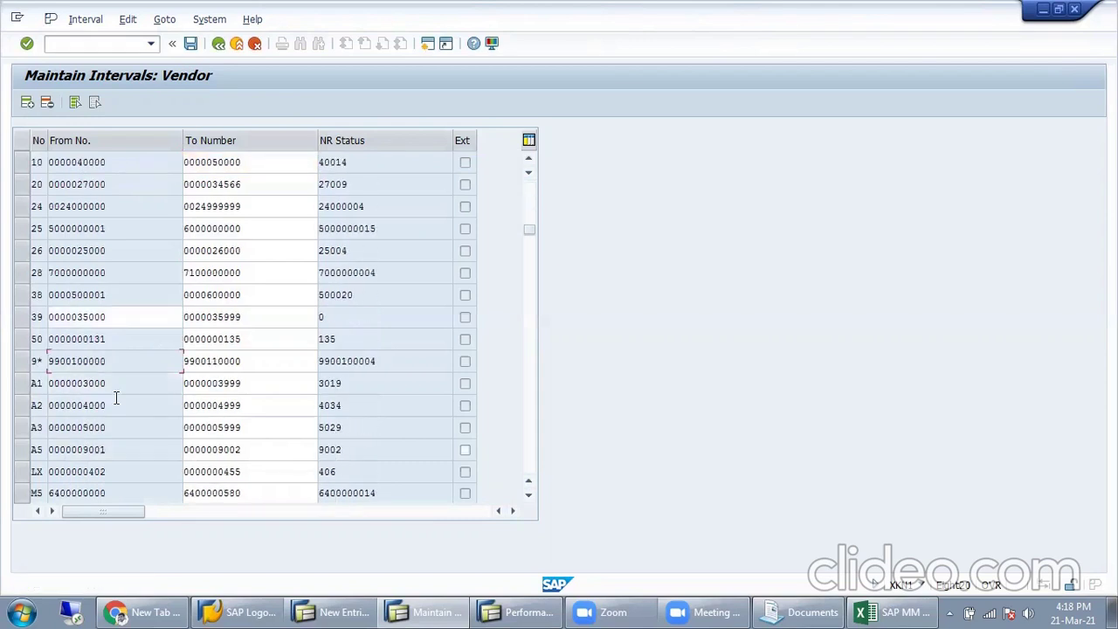
click(32, 318)
drag(140, 321, 72, 319)
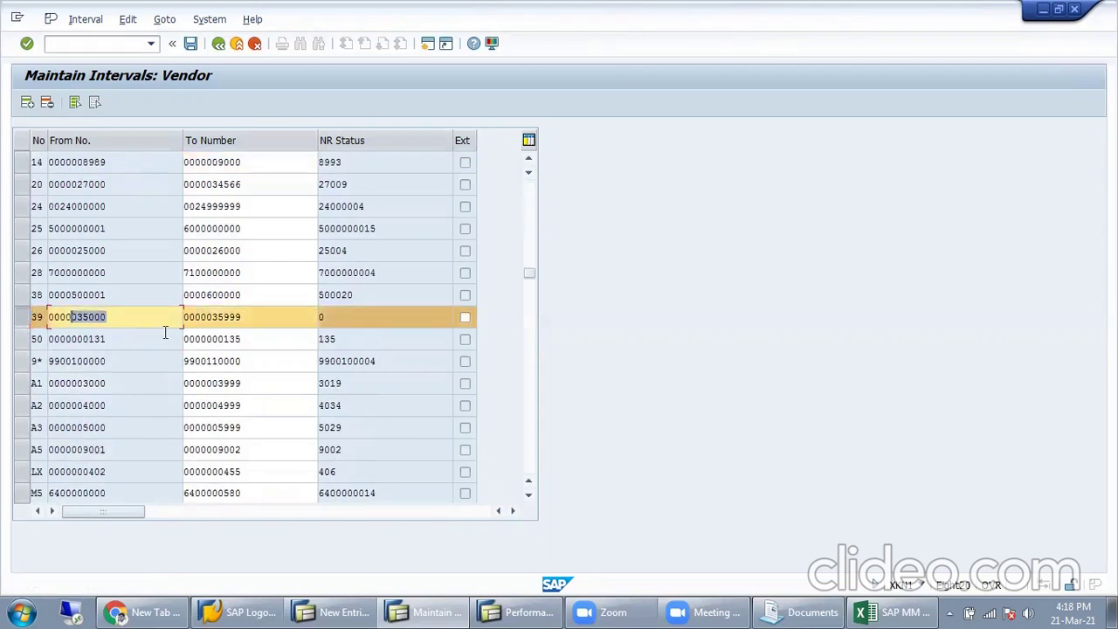
double_click(272, 323)
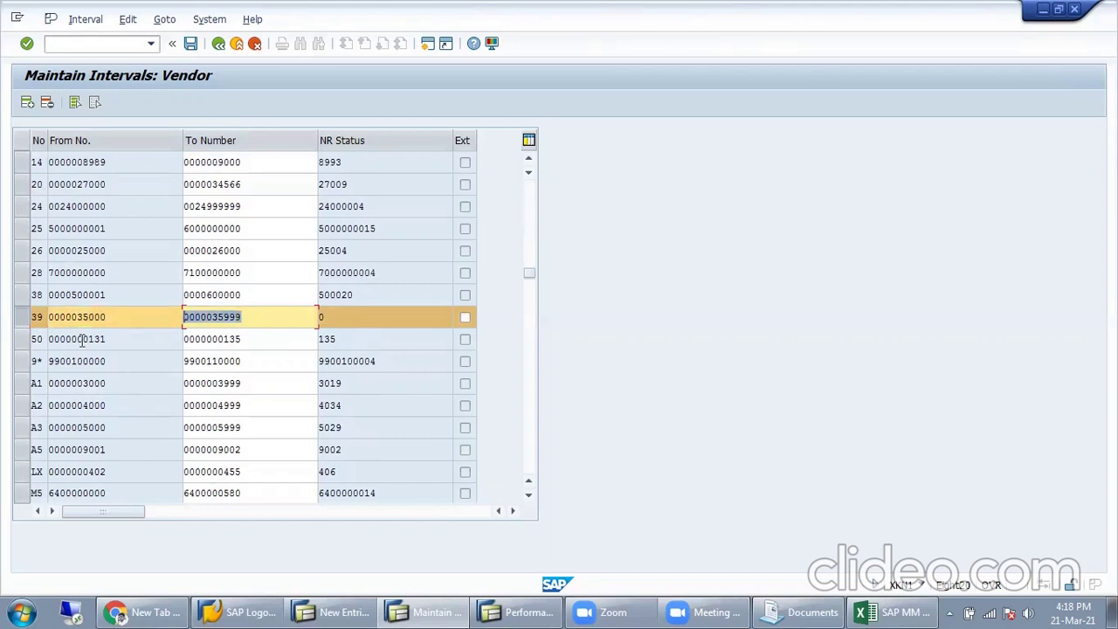
double_click(42, 320)
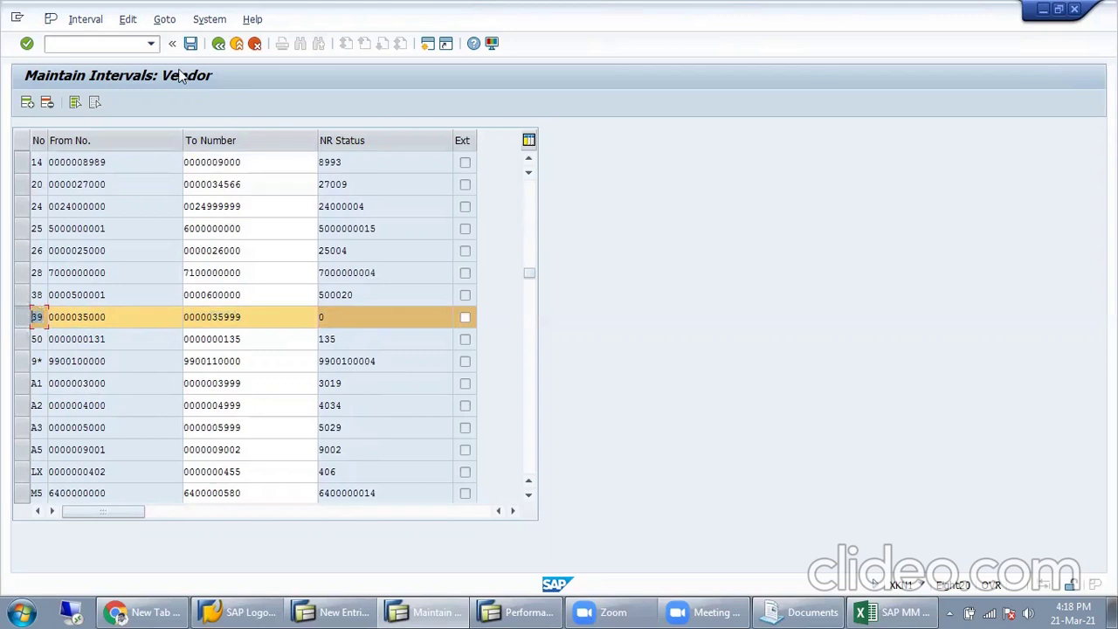
click(222, 44)
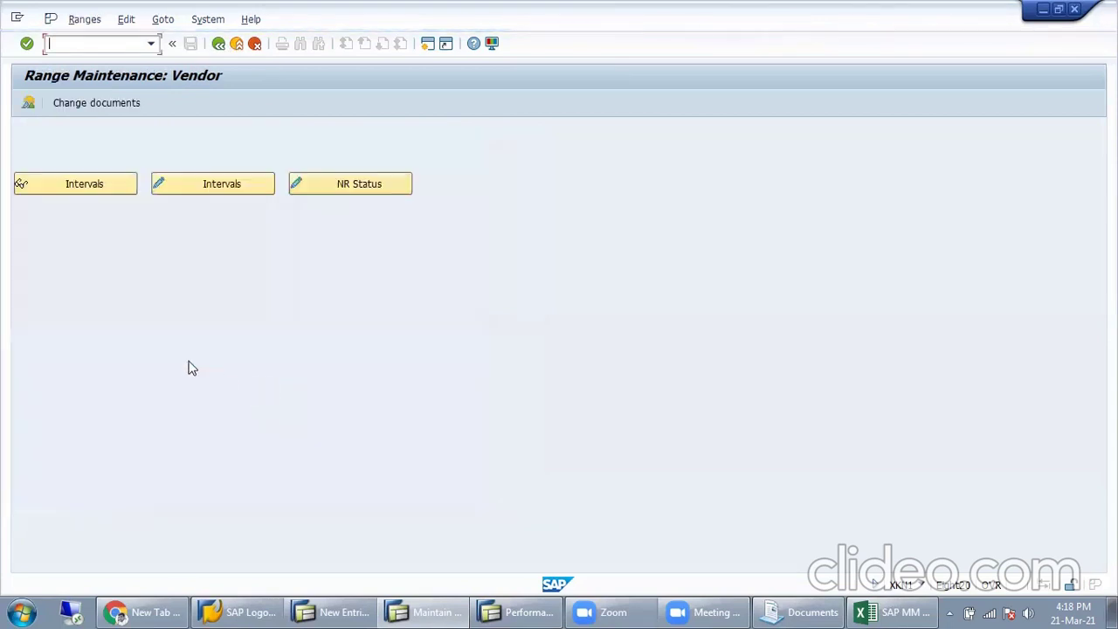
Step: Run Assign Number Ranges to Vendor Account Groups from the Display IMG tree
click(221, 45)
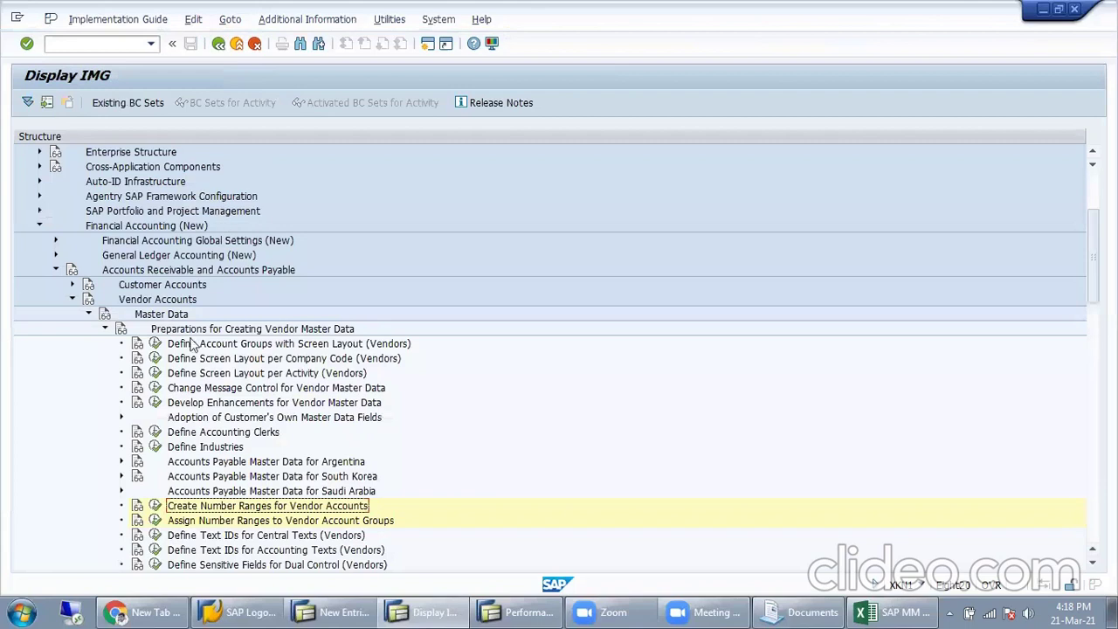
click(188, 522)
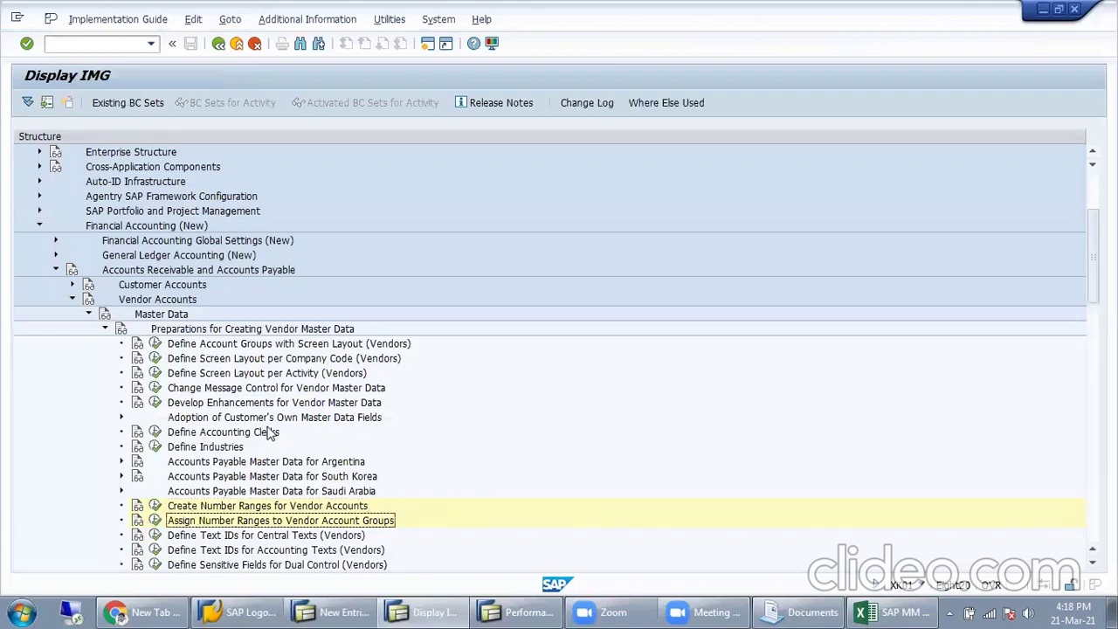
scroll(188, 507, down, 1)
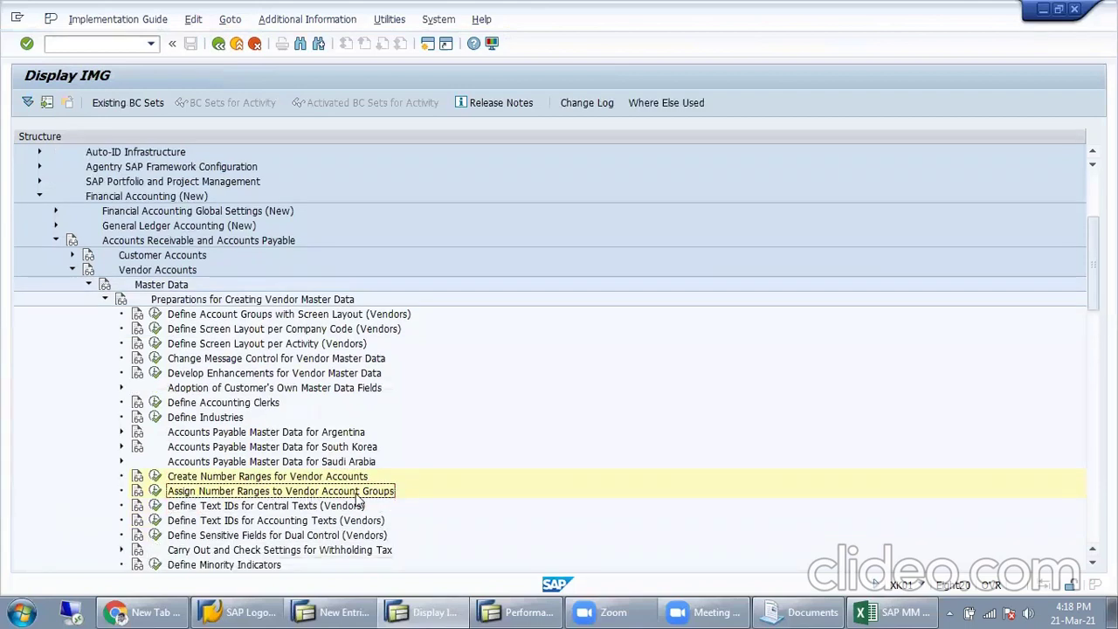
click(156, 491)
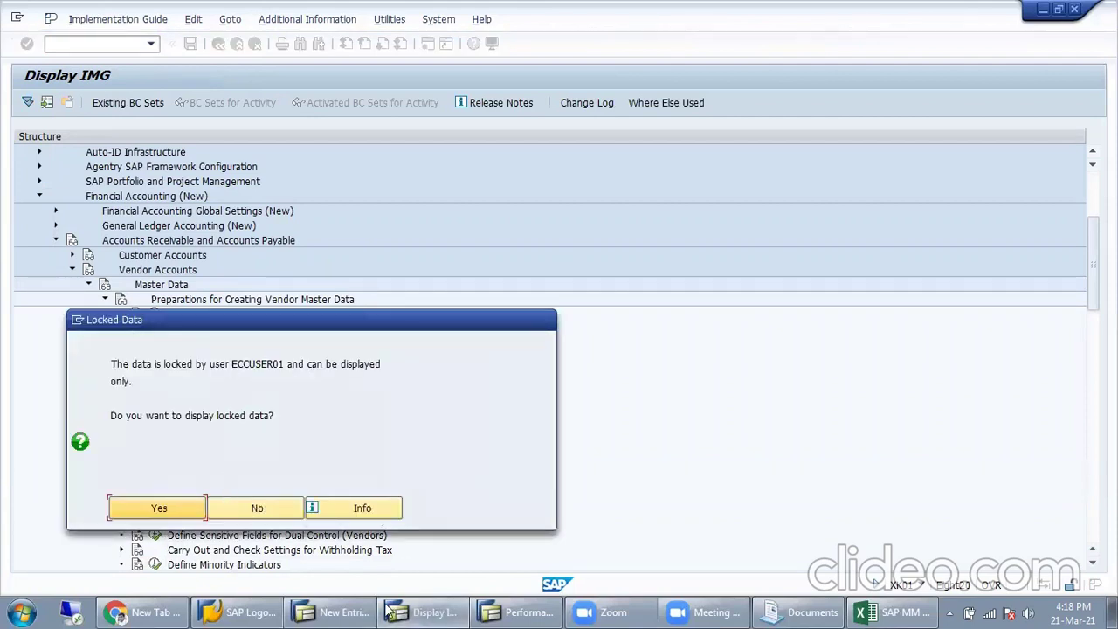
Step: Exit the other window's account group entry screen to Easy Access, releasing the lock
click(358, 612)
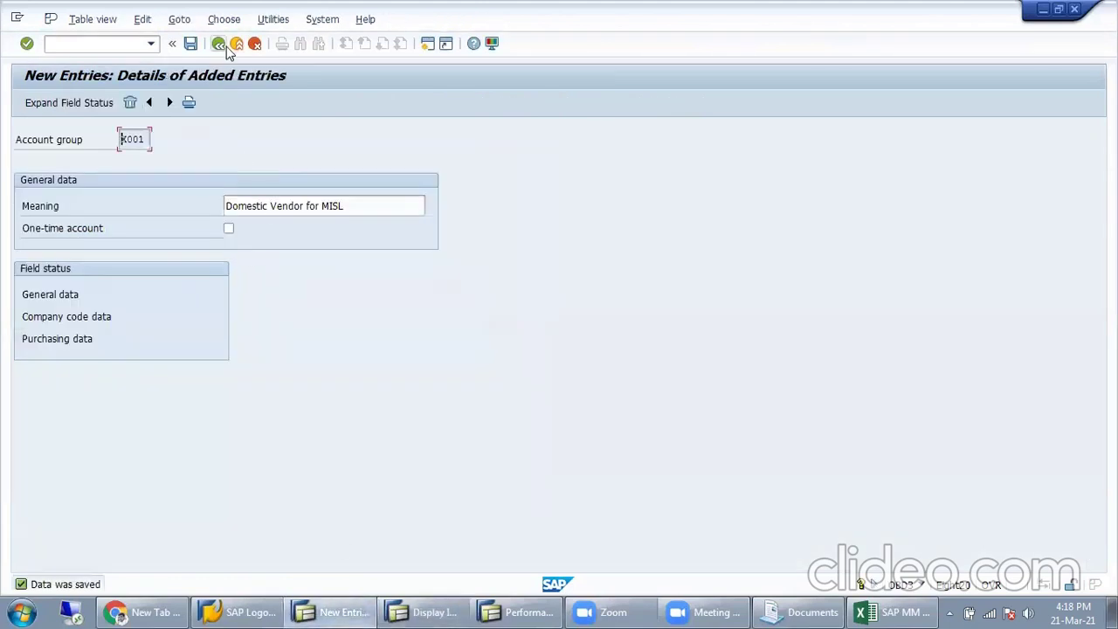
click(220, 45)
click(222, 46)
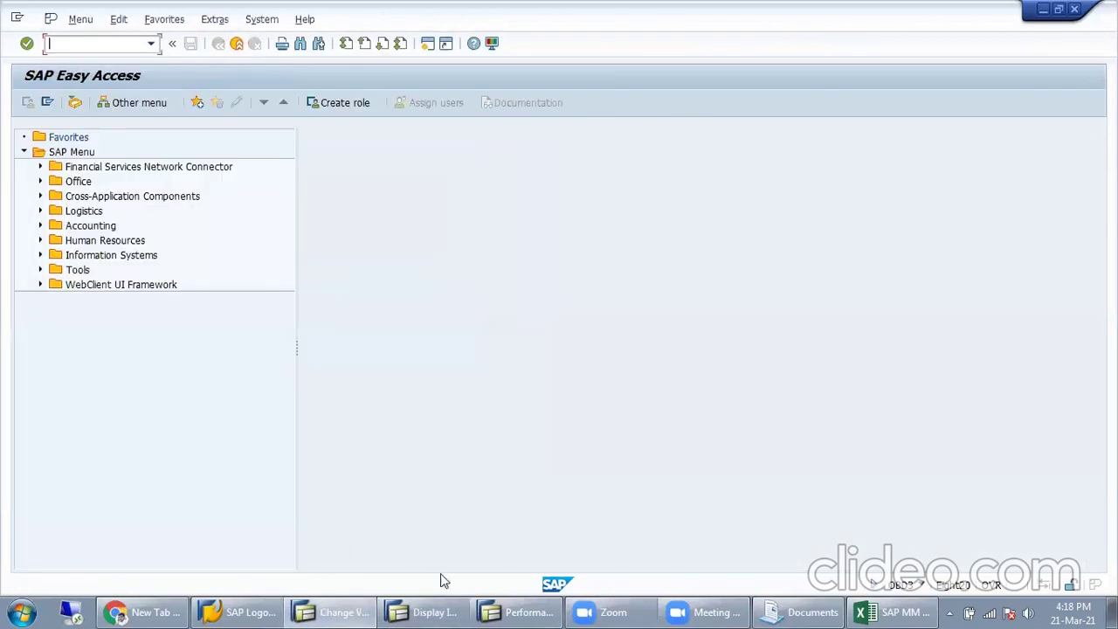
click(456, 612)
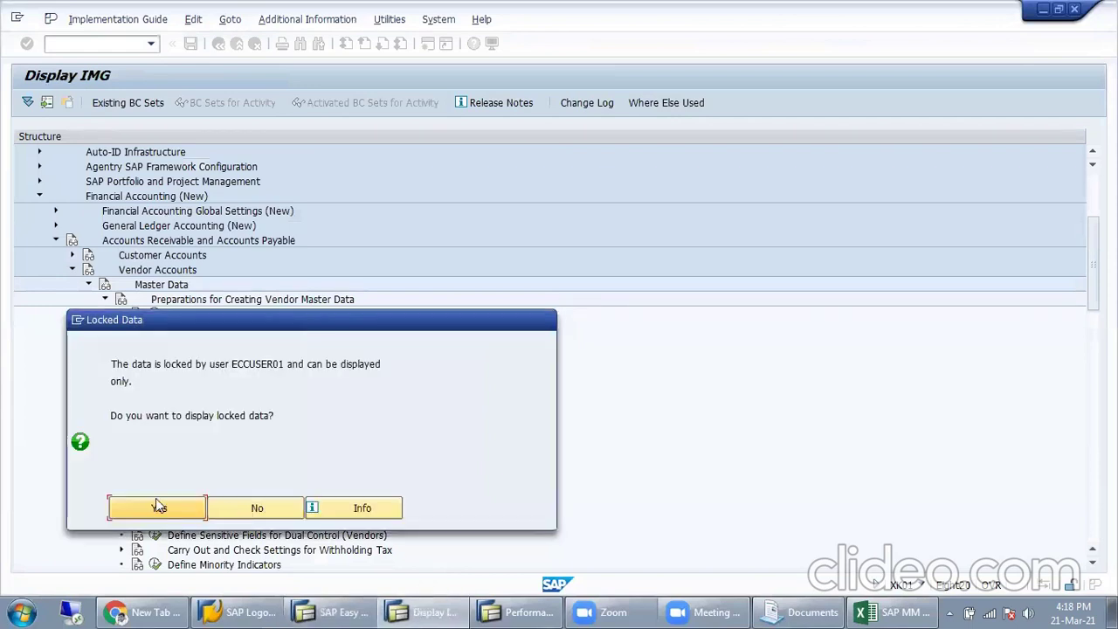
Step: Open the assignment table in change mode, position on X001, and enter number range 39
click(158, 505)
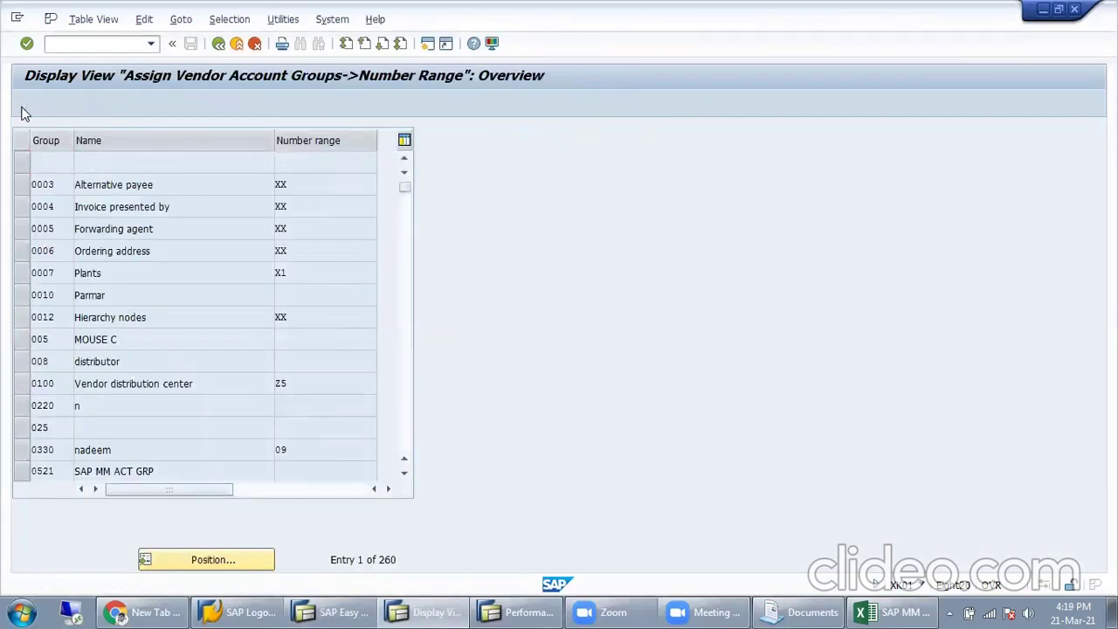
click(27, 103)
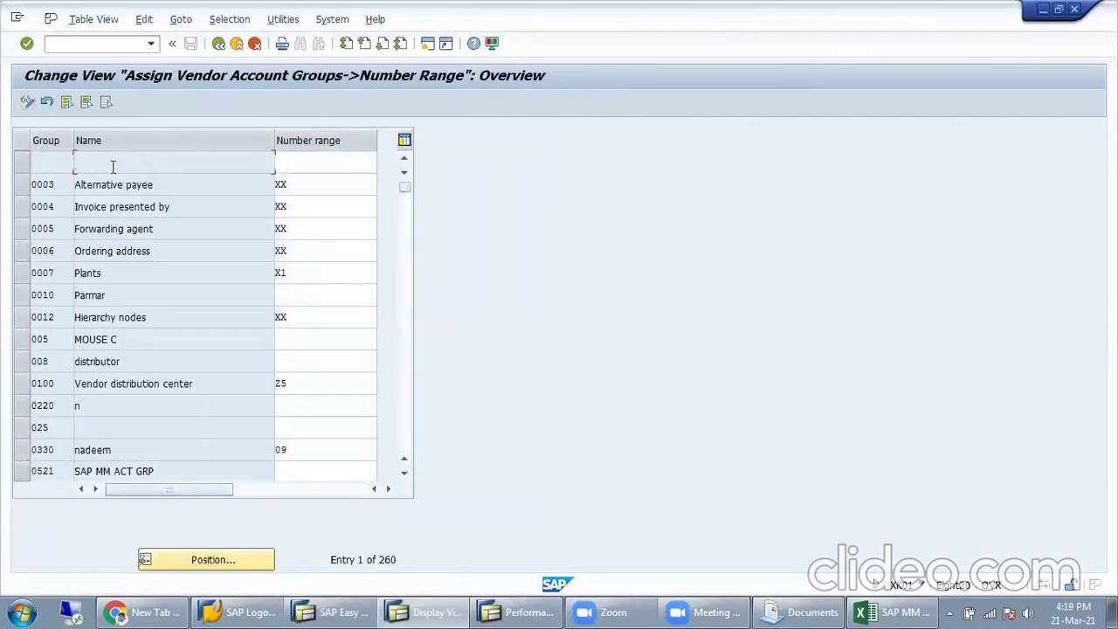
click(196, 559)
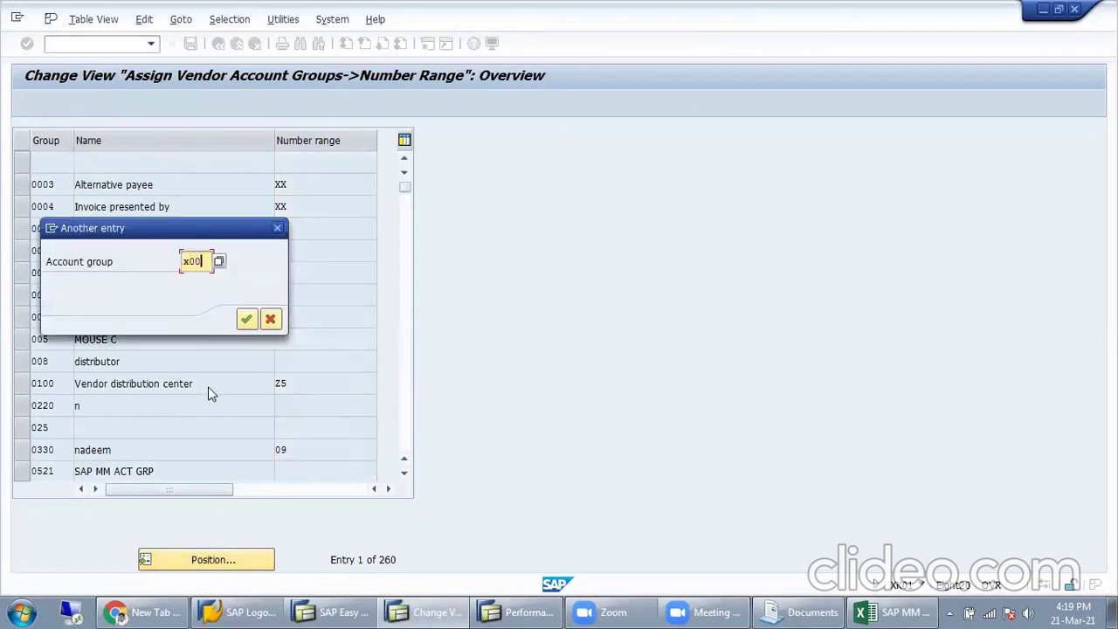
key(Return)
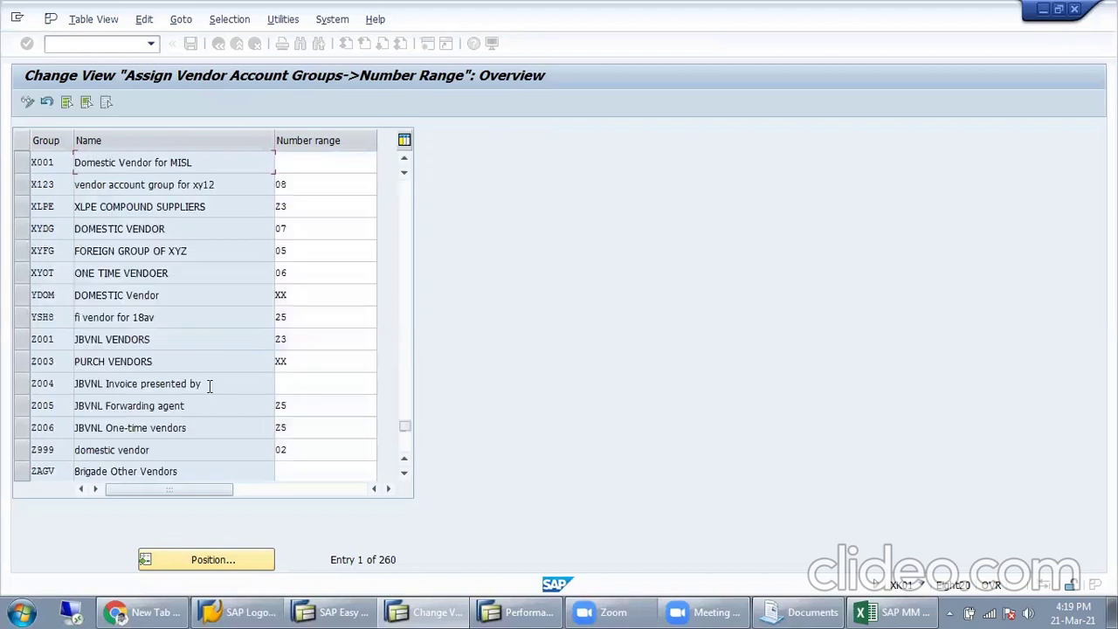
click(348, 163)
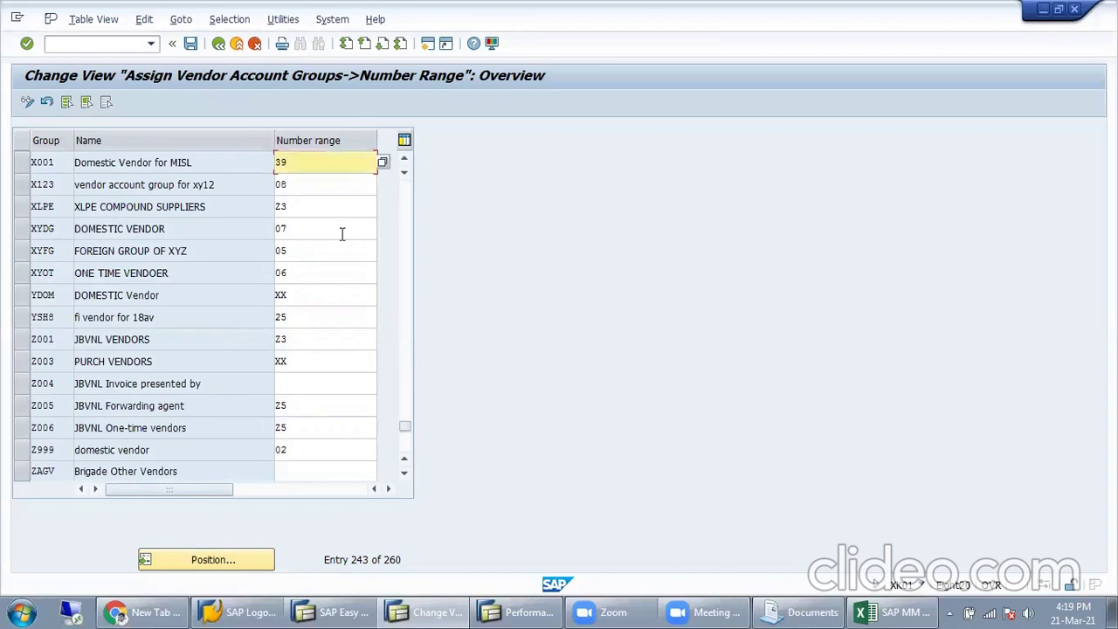
Step: Save the X001 assignment under a customizing request, verify range 39, and return to the IMG
click(191, 43)
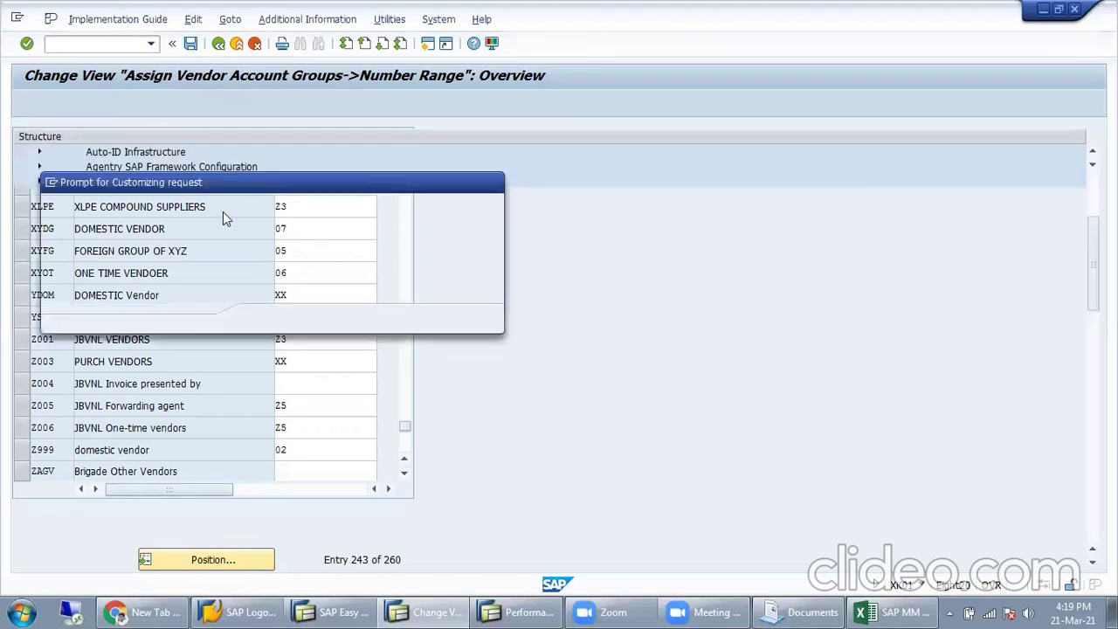
click(267, 317)
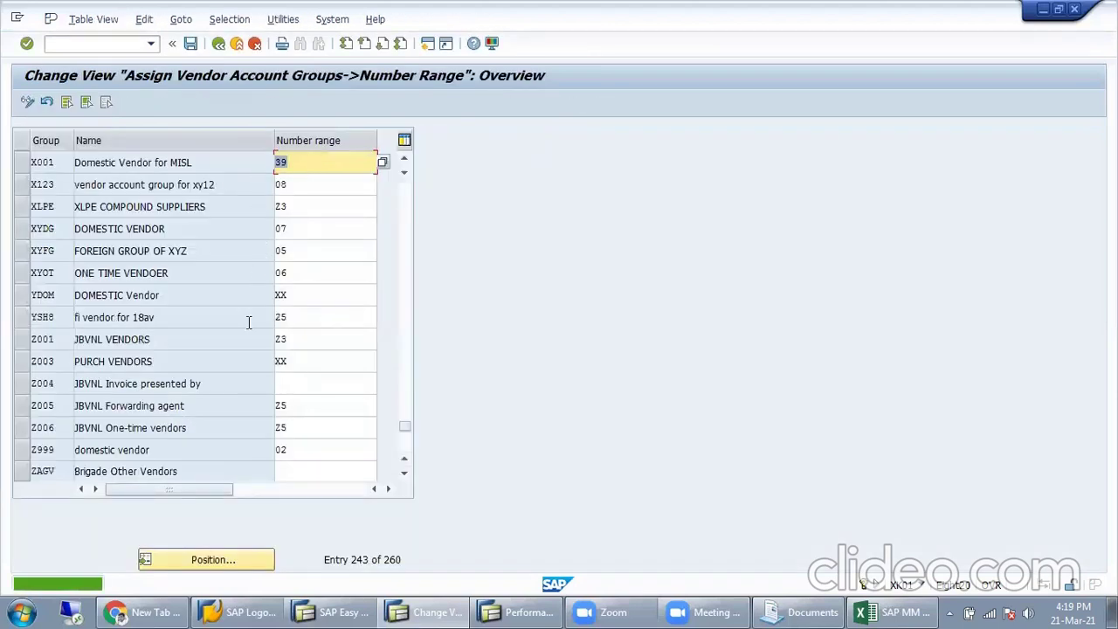
click(61, 166)
click(288, 164)
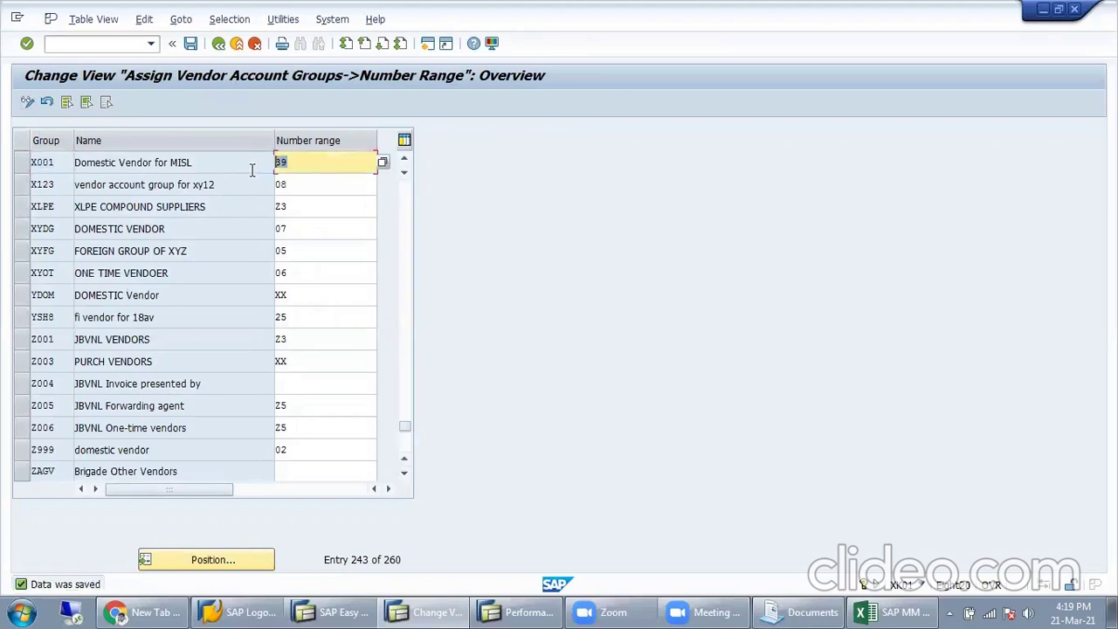
click(221, 49)
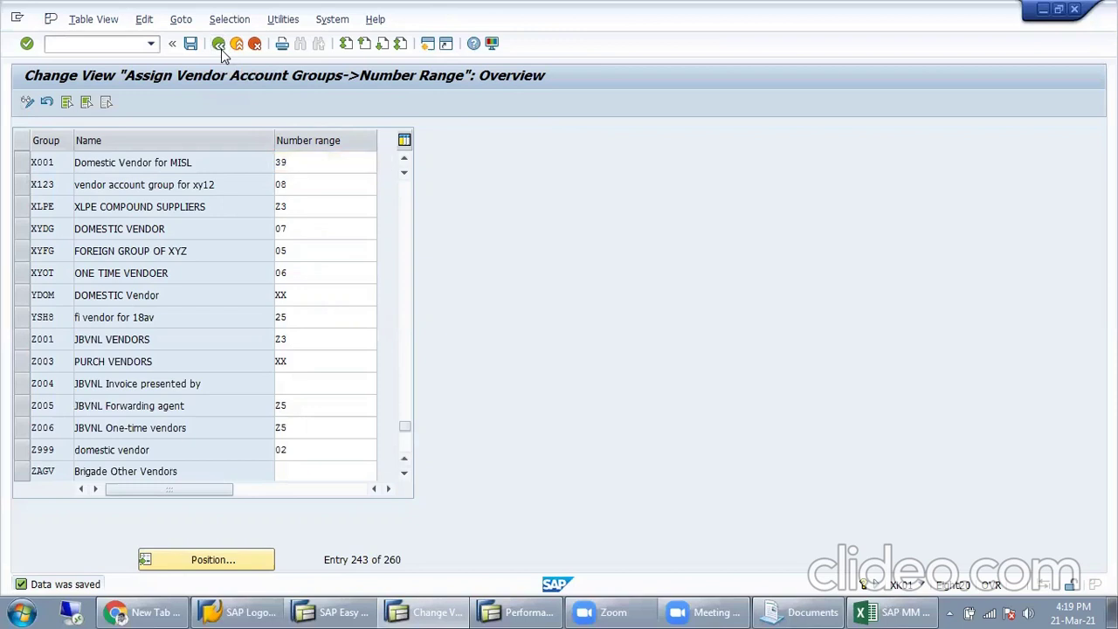
Step: Close the customizing list and error help, then retry the vendor initial screen
click(219, 46)
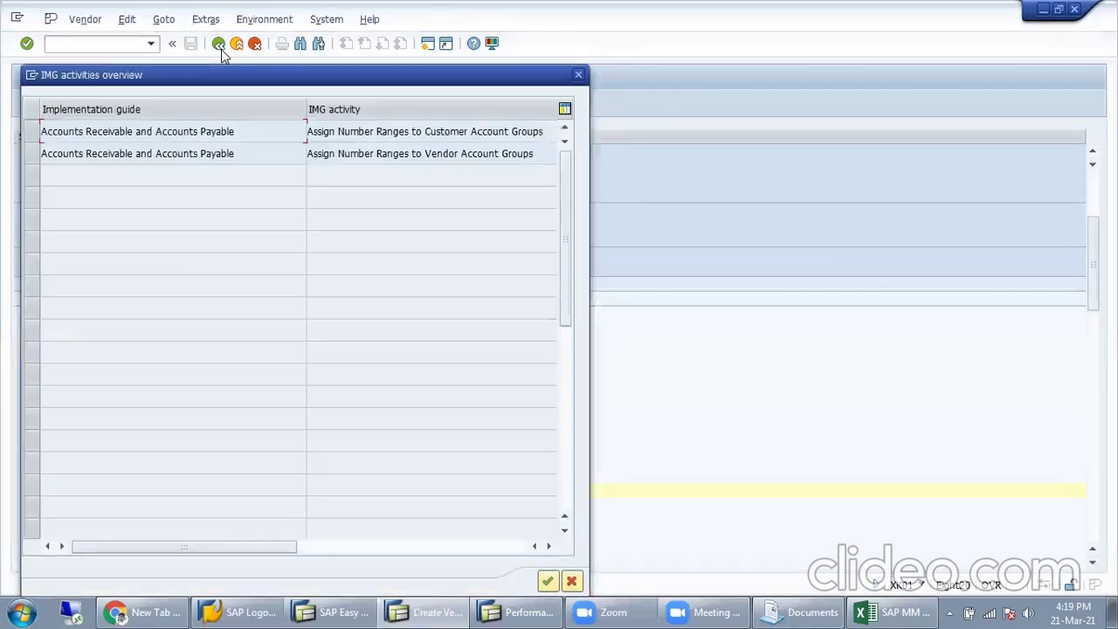
click(579, 75)
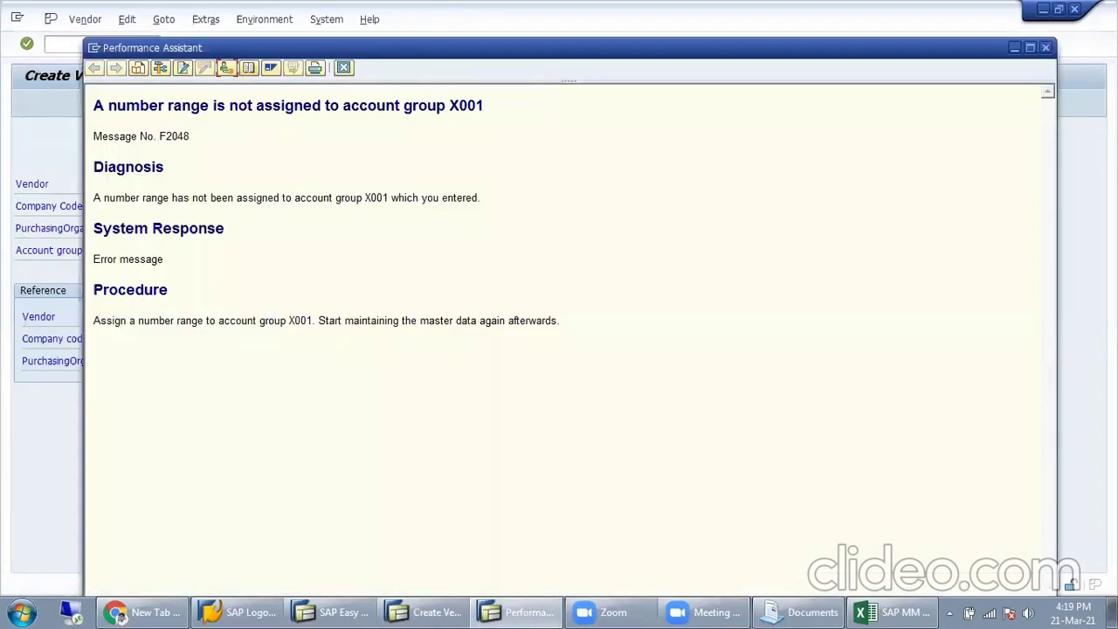
click(1045, 47)
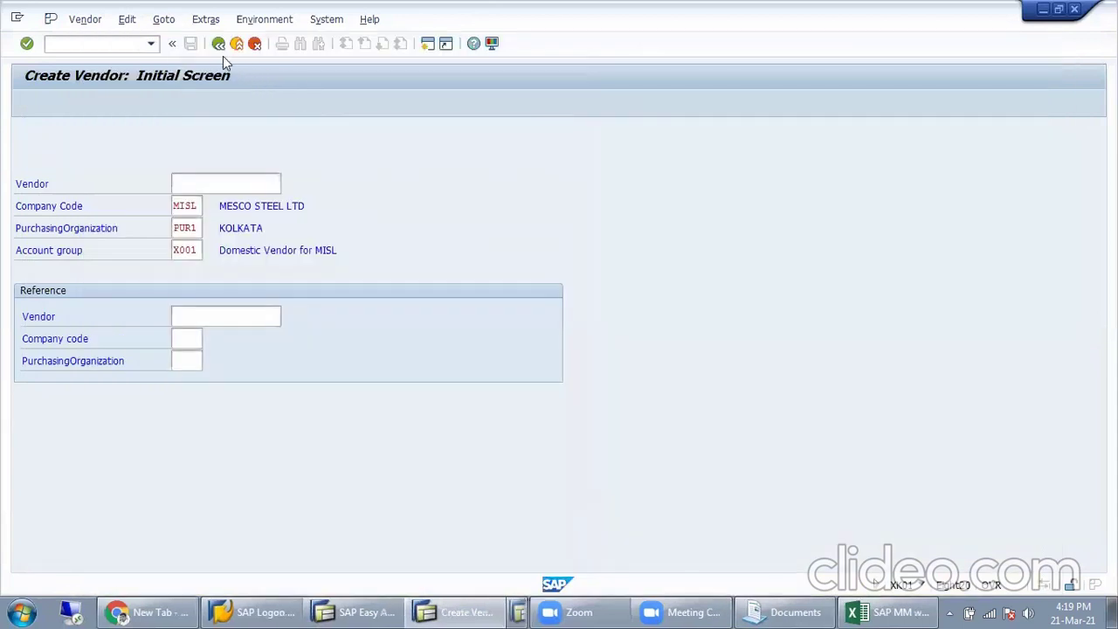
key(Return)
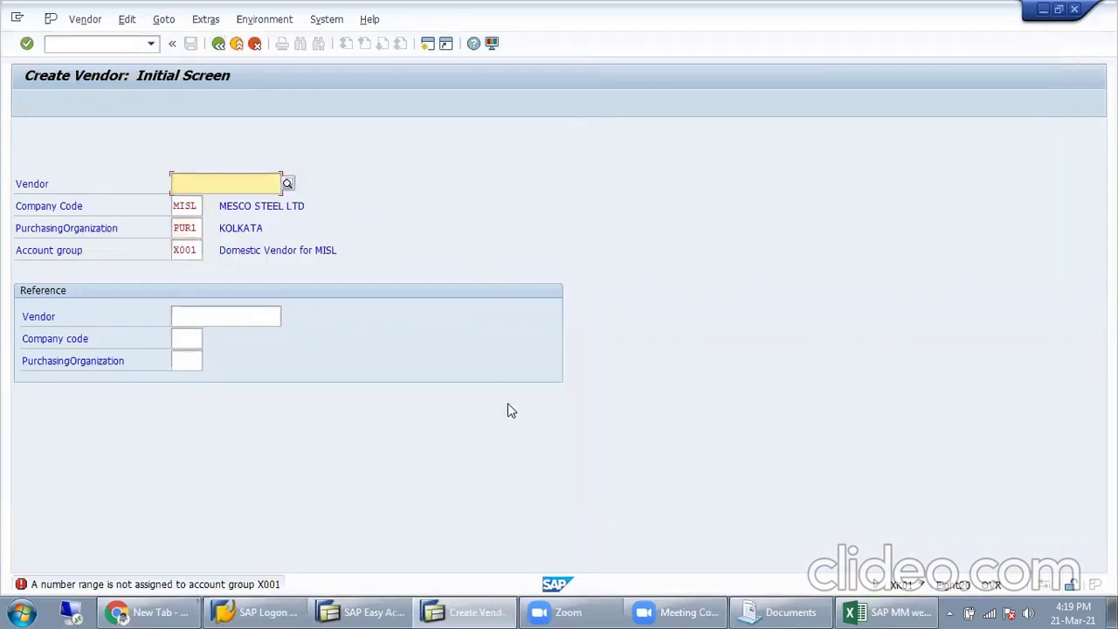
Step: Restart vendor creation with XK01 from Easy Access and continue to the Address screen
click(222, 46)
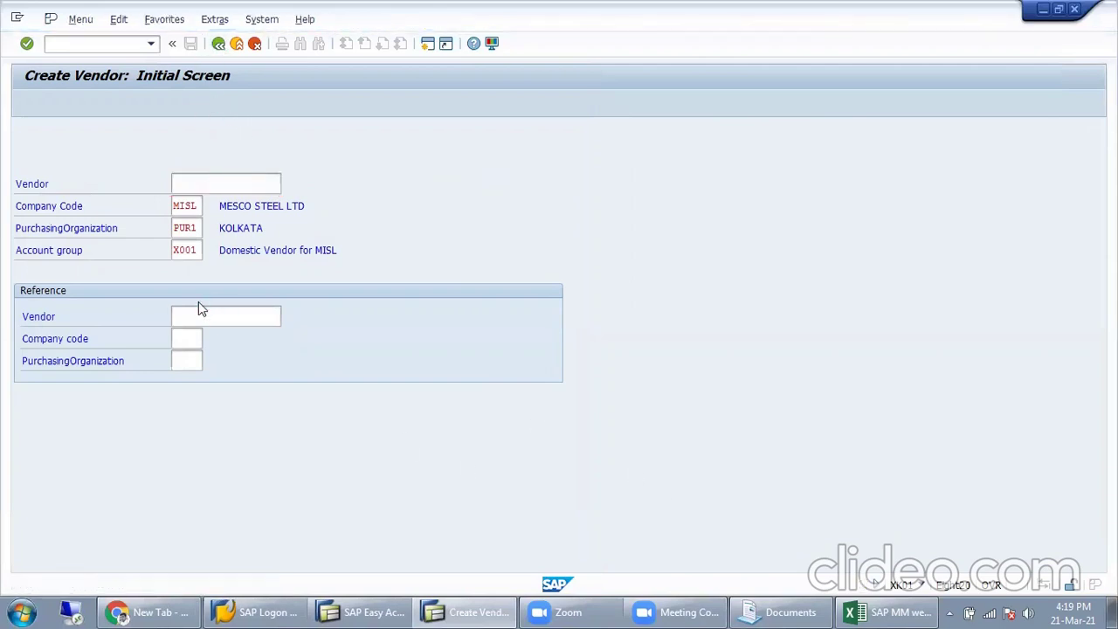
text(xk01)
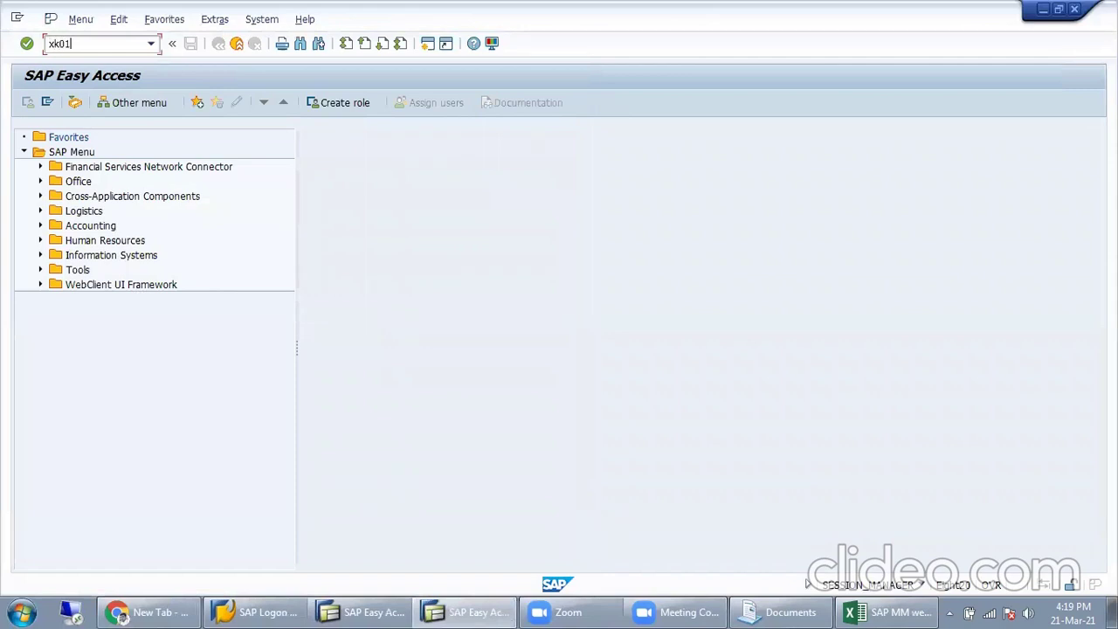
key(Return)
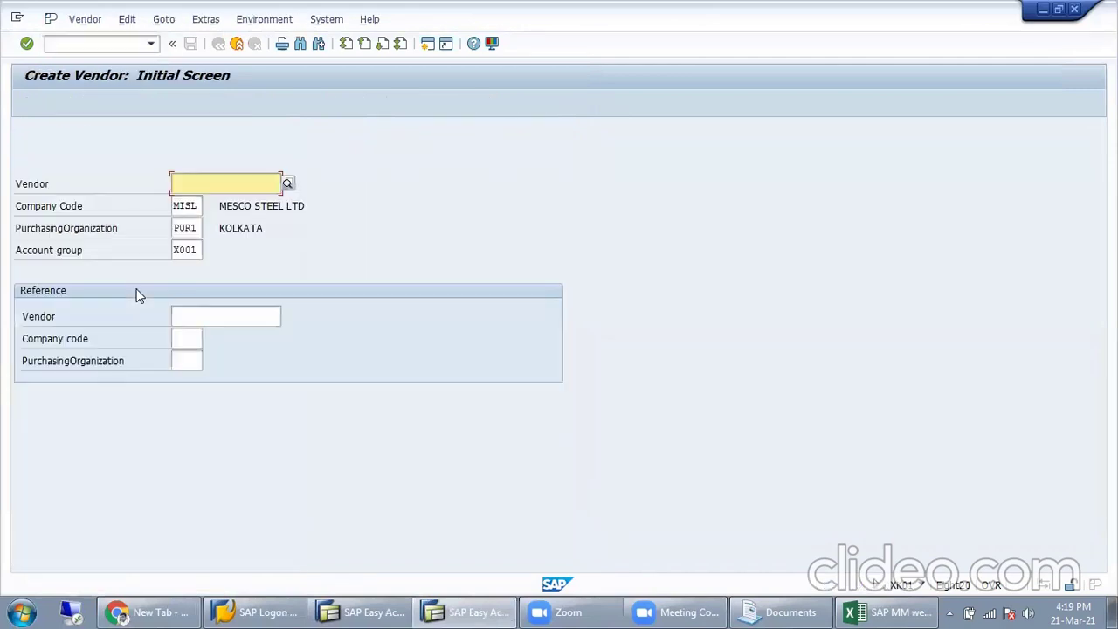
key(Return)
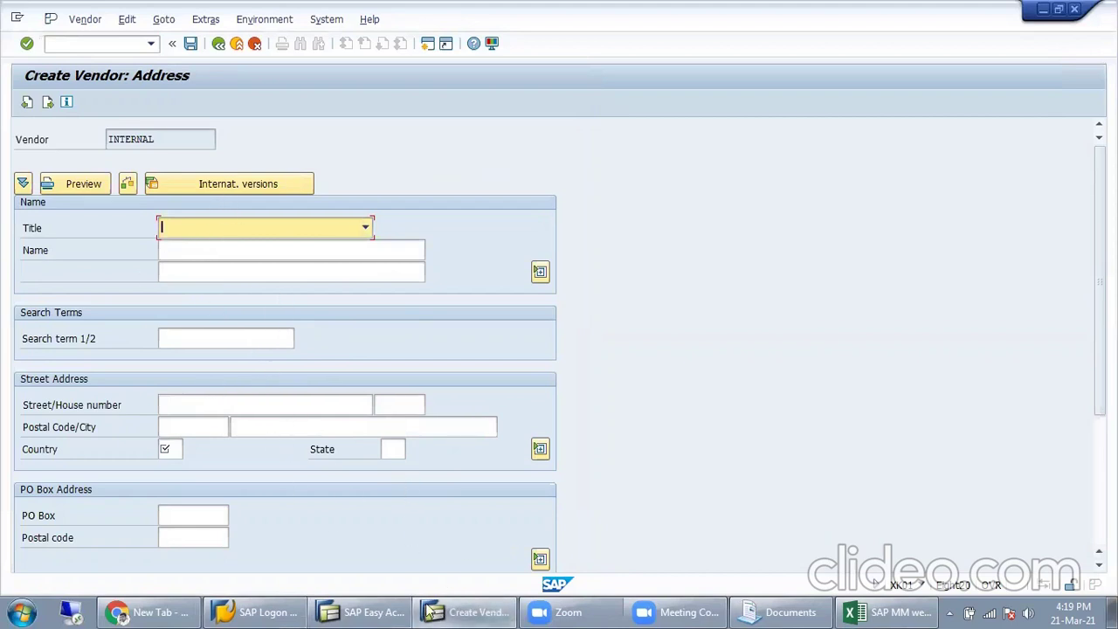
Step: Run SPRO in the main menu session to open the customizing project screen
mouse_move(367, 612)
click(349, 549)
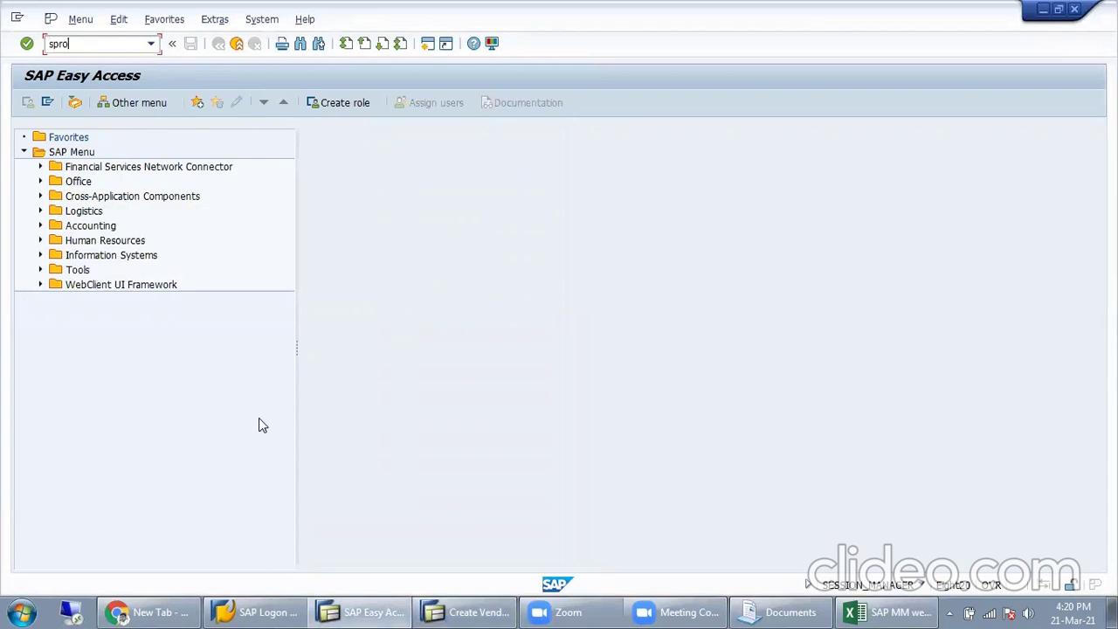
key(Return)
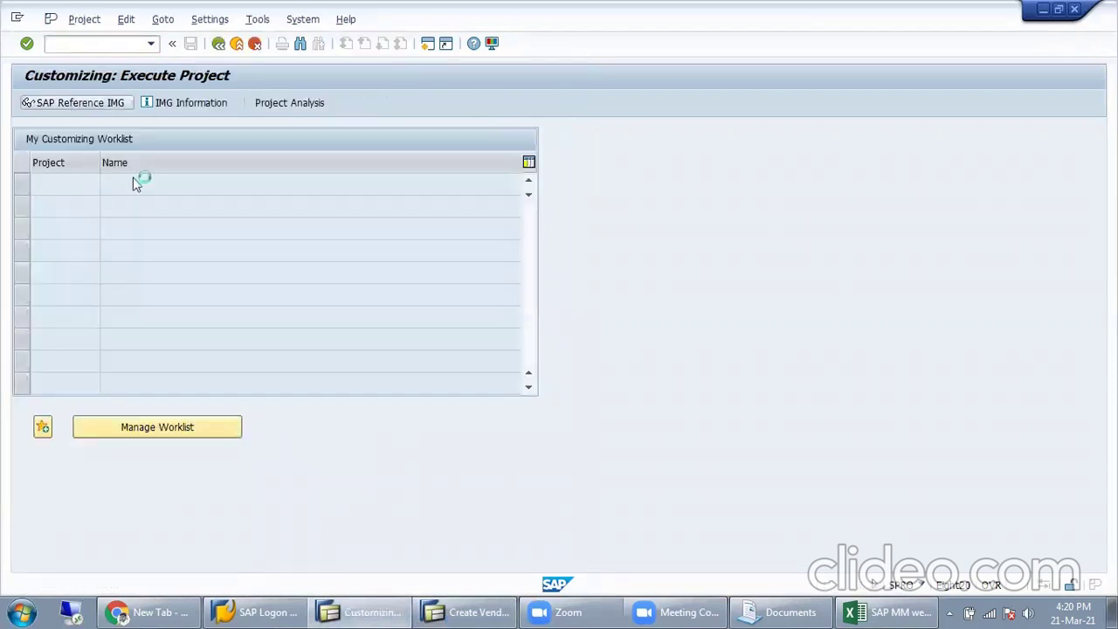
Step: Step through the vendor name, search term, postal code and country fields unfilled, then switch to the customizing guide
key(alt+Tab)
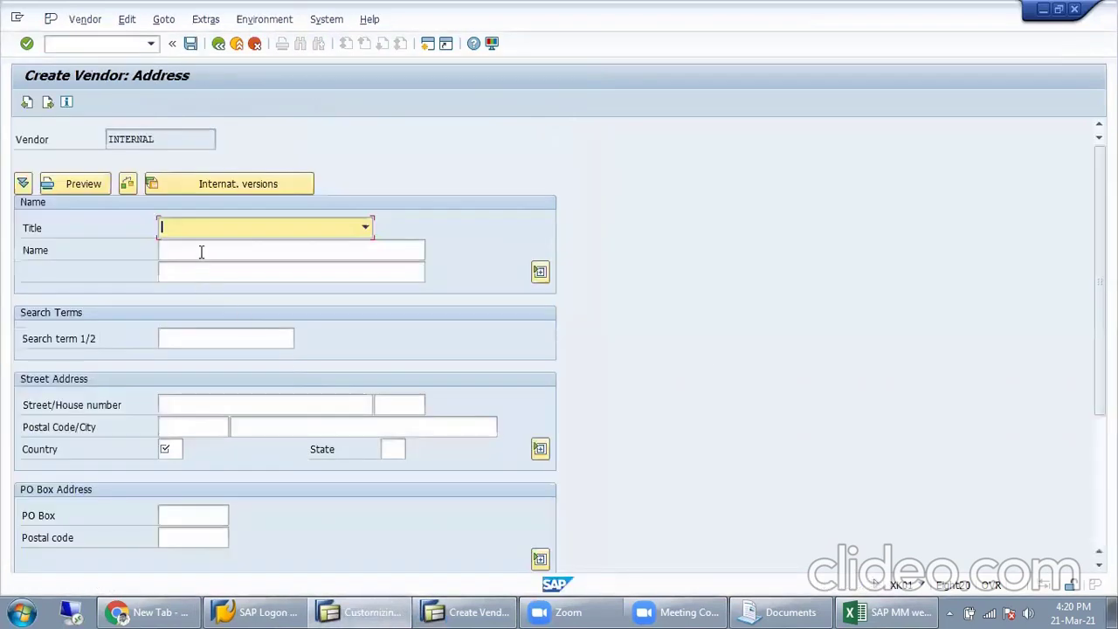
key(Tab)
click(180, 342)
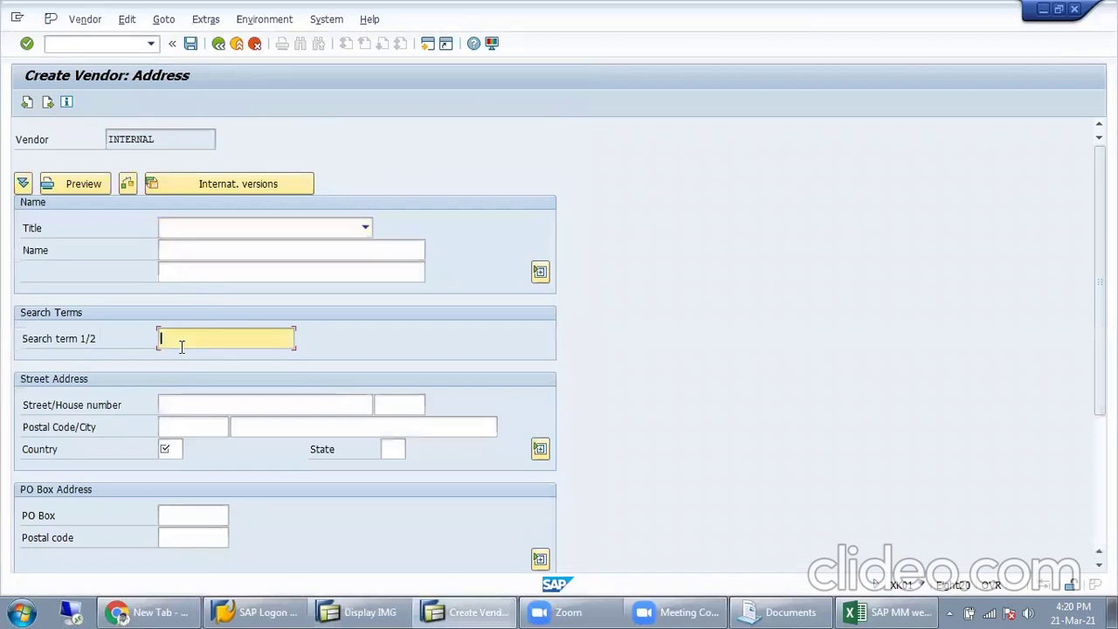
click(184, 410)
click(183, 423)
click(173, 449)
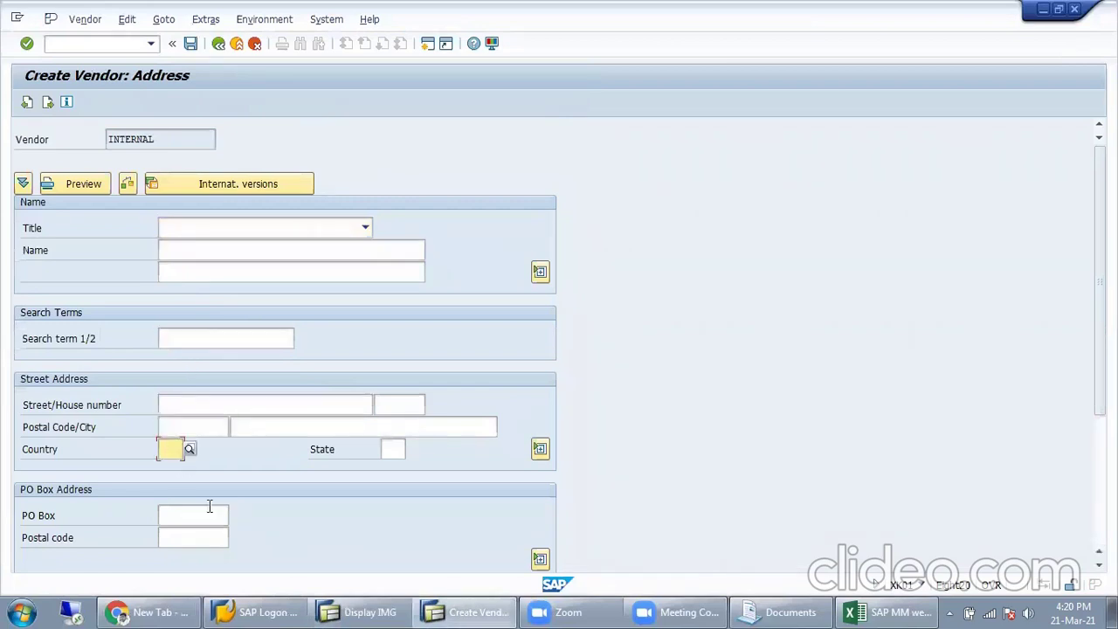
click(210, 430)
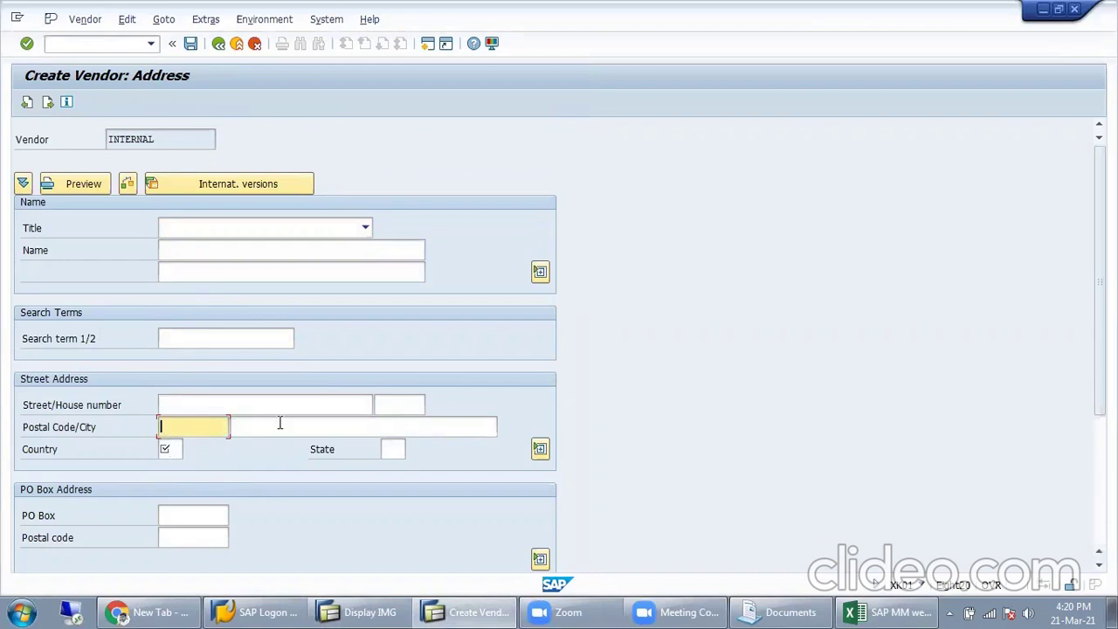
key(Return)
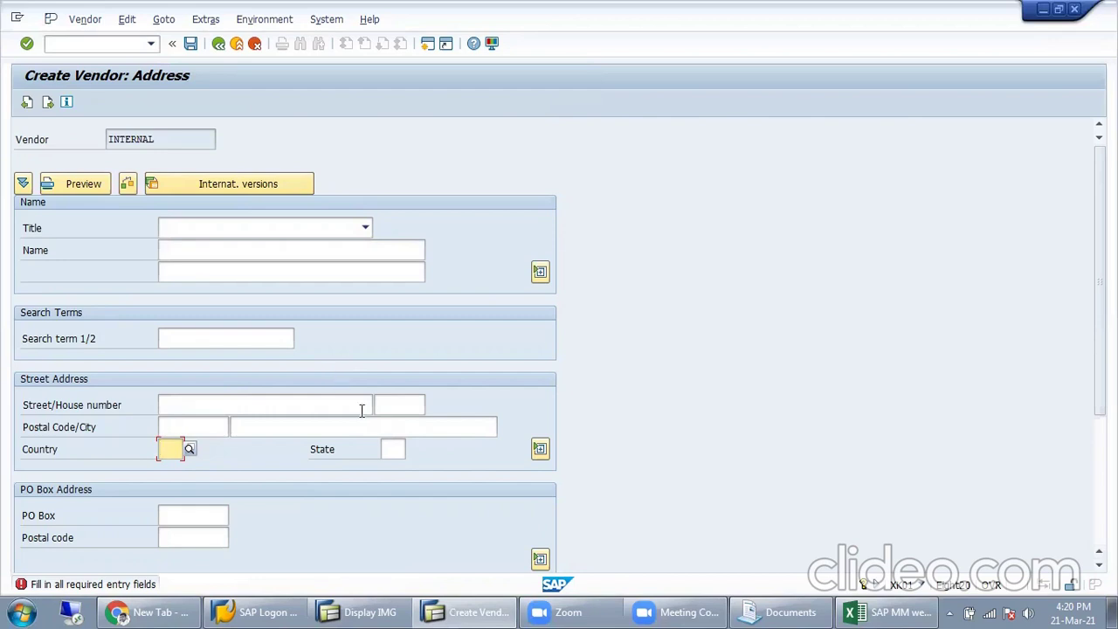
click(469, 610)
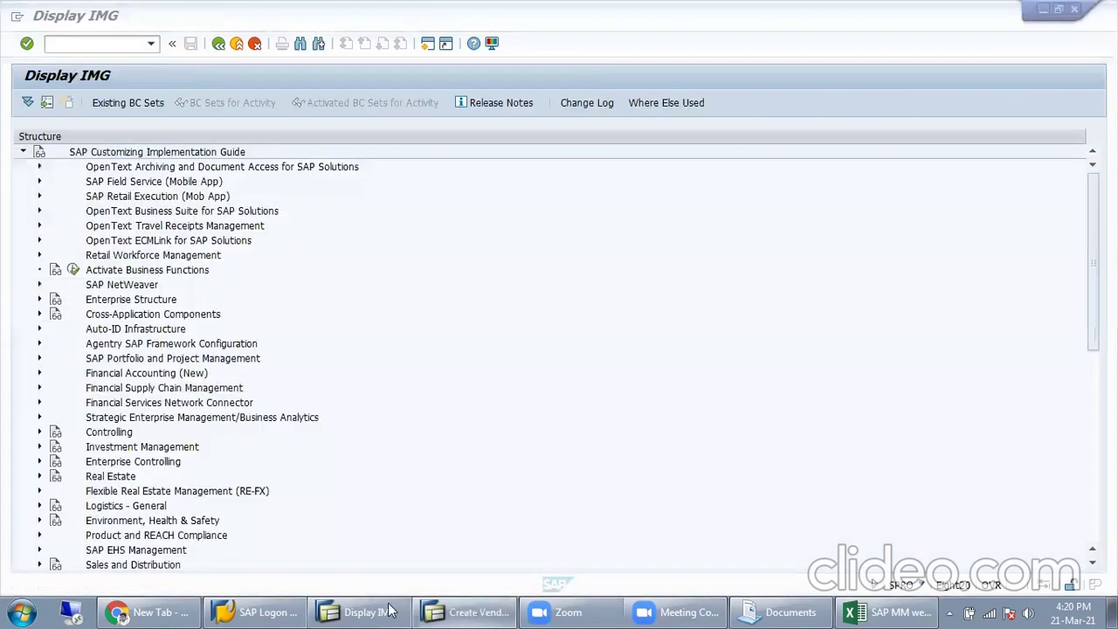
Step: Expand Financial Accounting (New) down to vendor Preparations and run Define Account Groups with Screen Layout (Vendors)
click(388, 610)
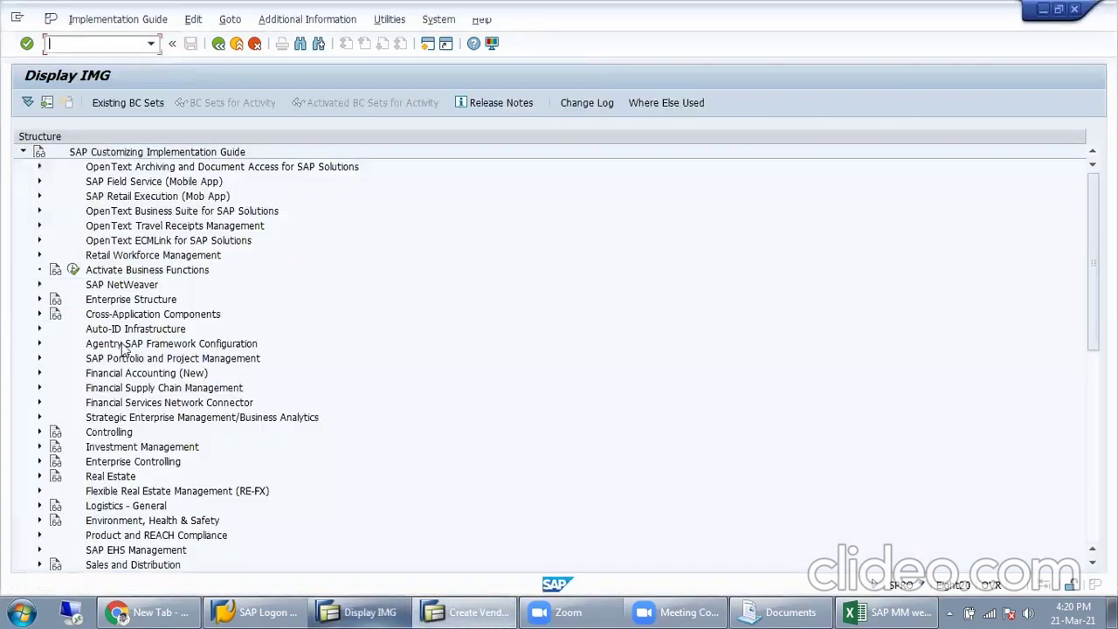
click(40, 376)
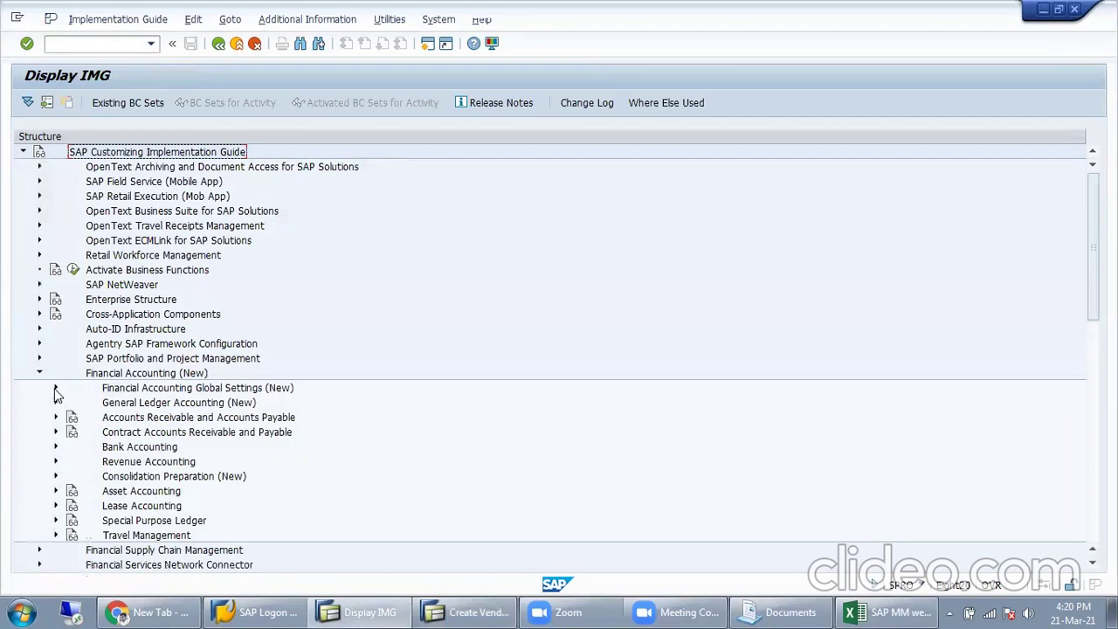
click(56, 417)
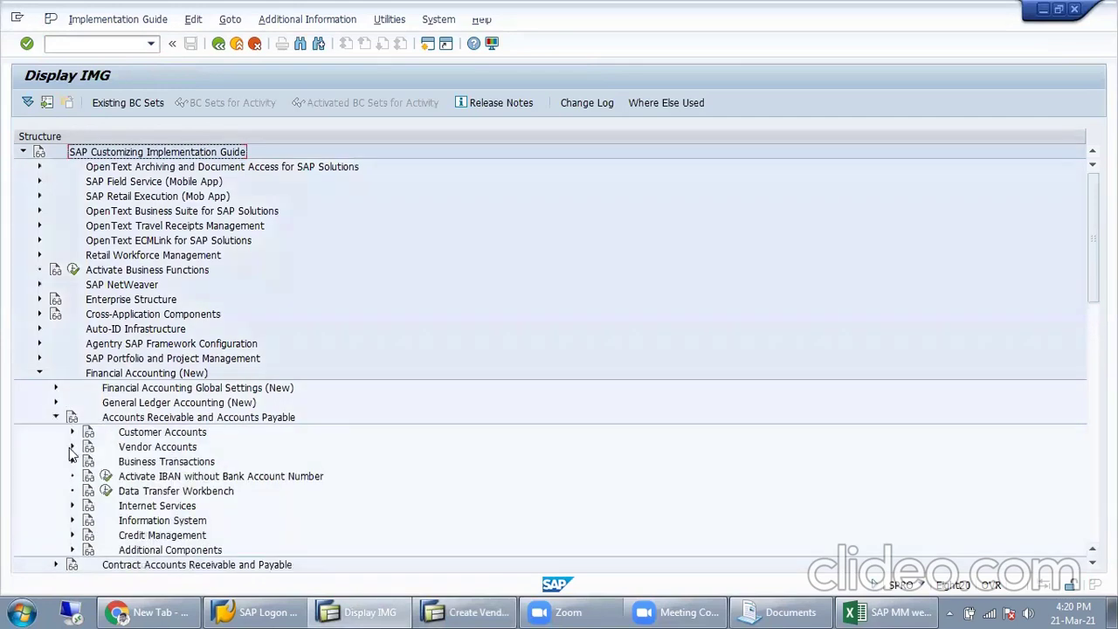
click(72, 448)
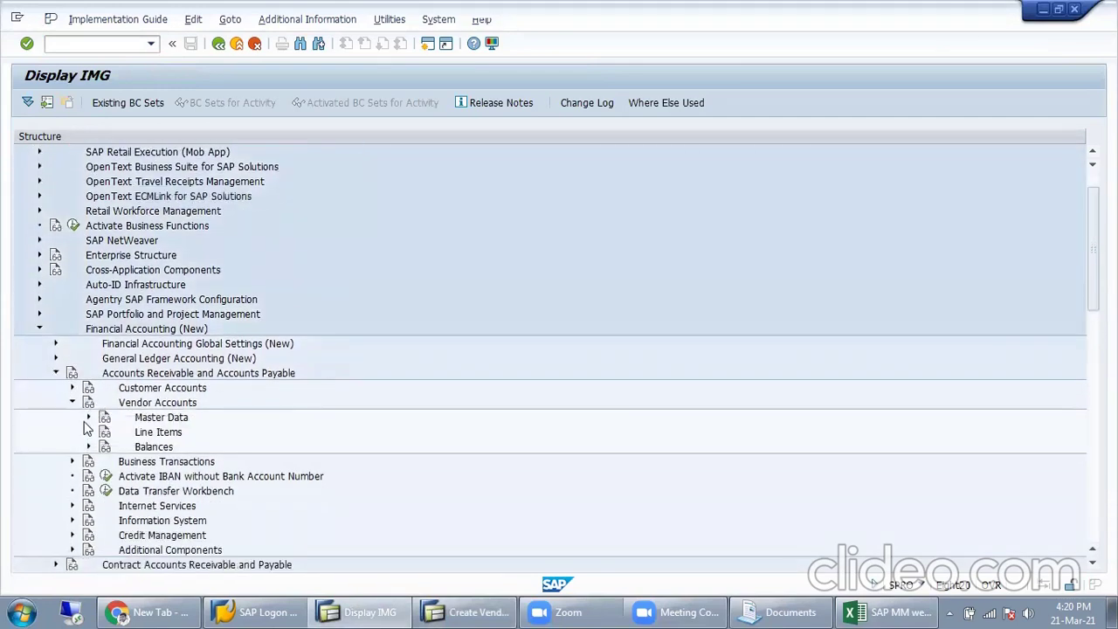
click(88, 418)
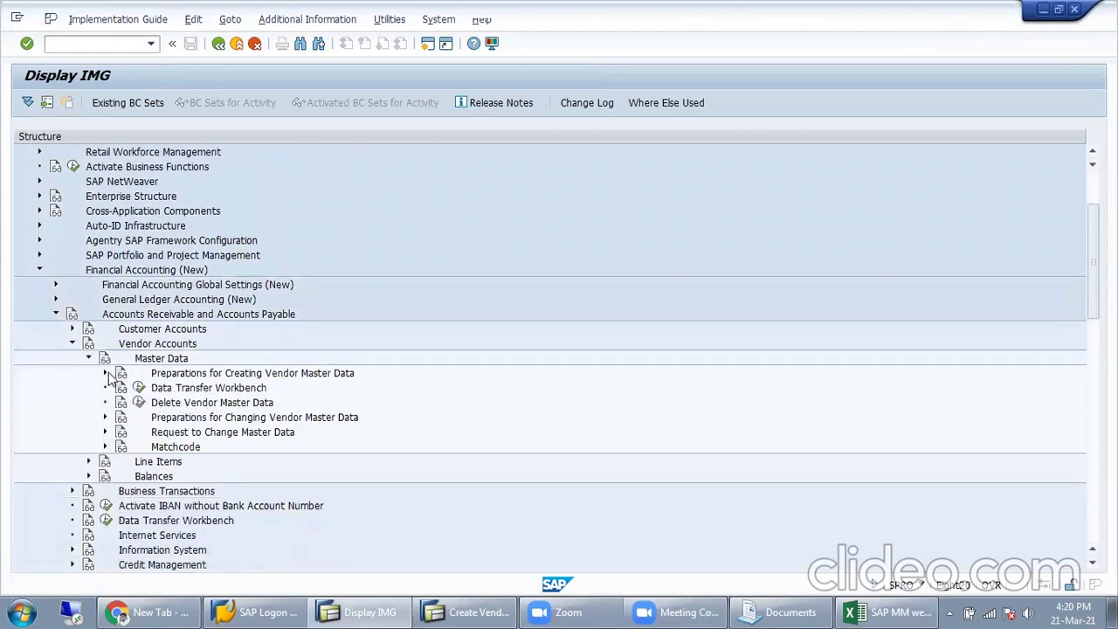
click(104, 373)
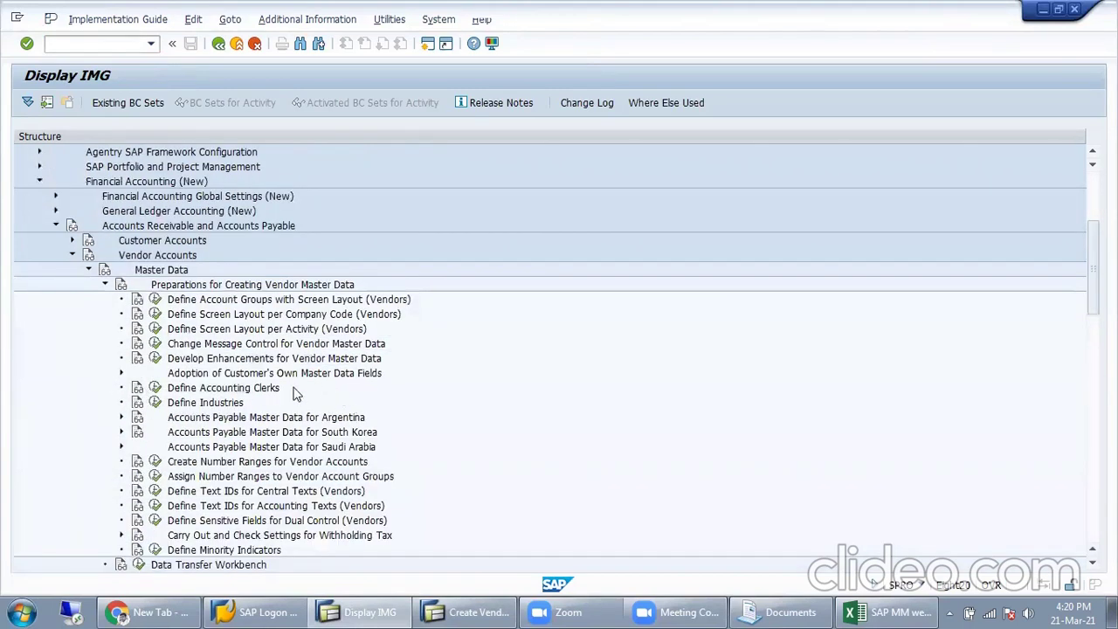
click(229, 300)
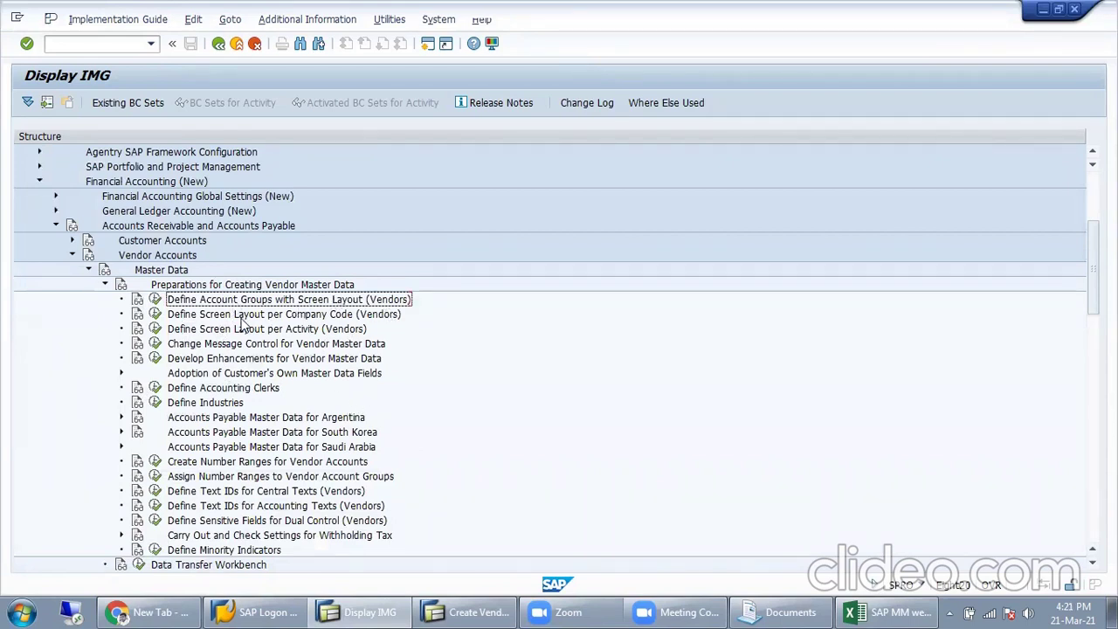
click(371, 316)
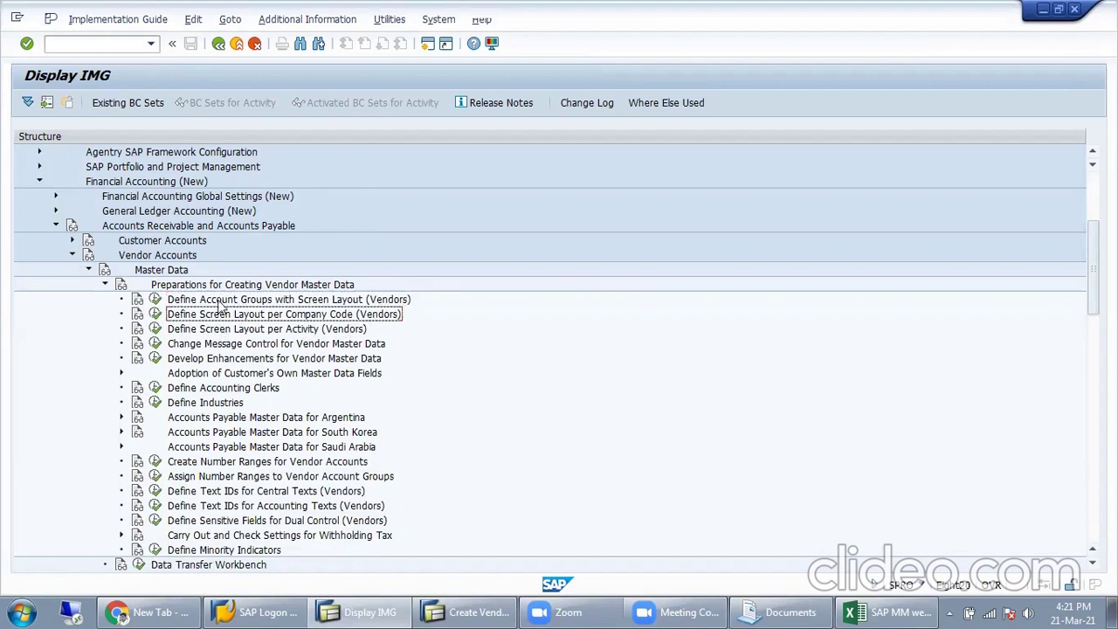
click(156, 300)
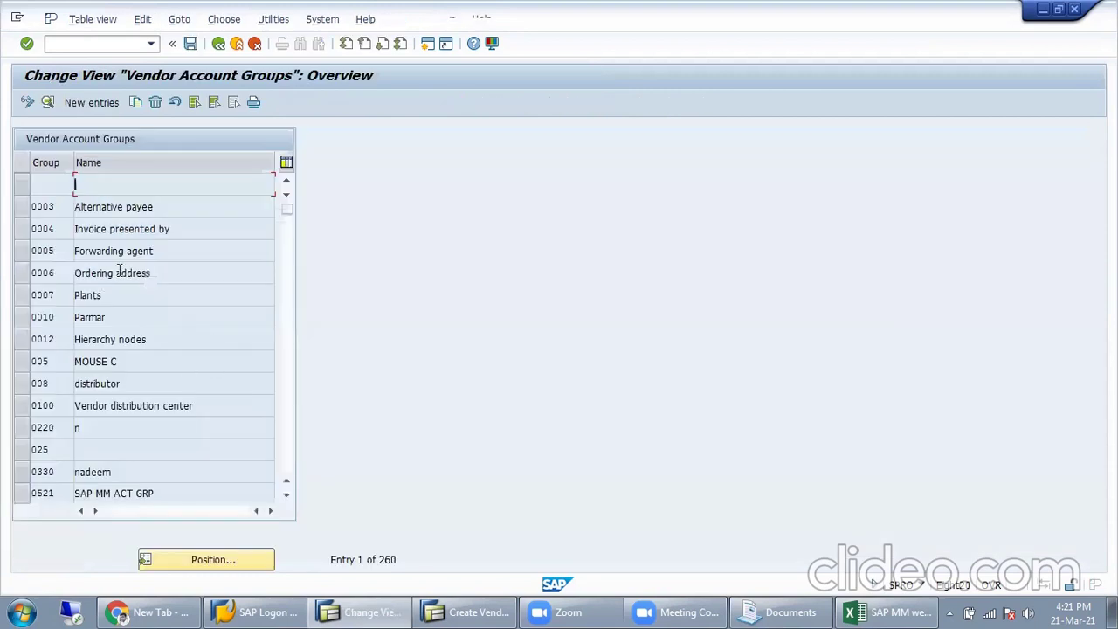
Step: Jump to account group X001 and check its General data and Company code data field statuses
click(213, 560)
text(x001)
key(Return)
key(Return)
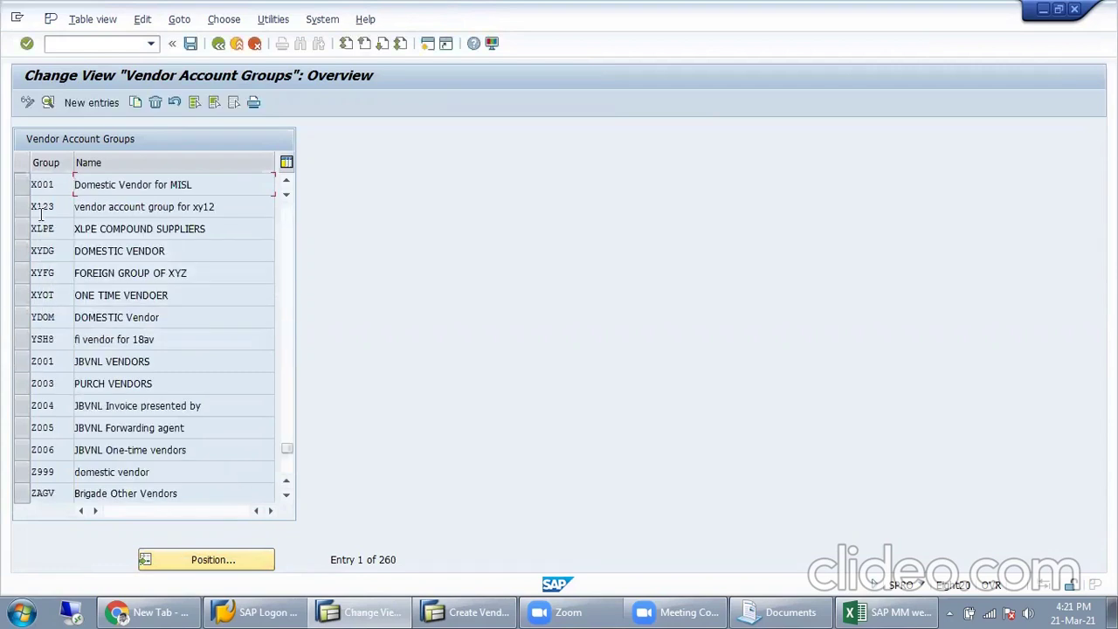
double_click(127, 186)
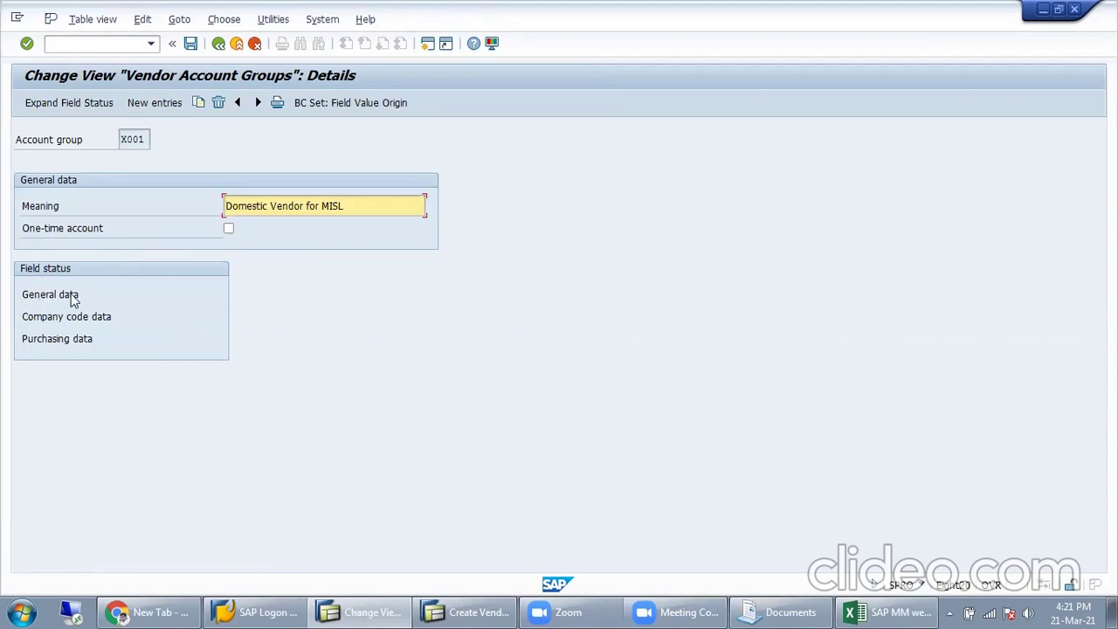
click(39, 298)
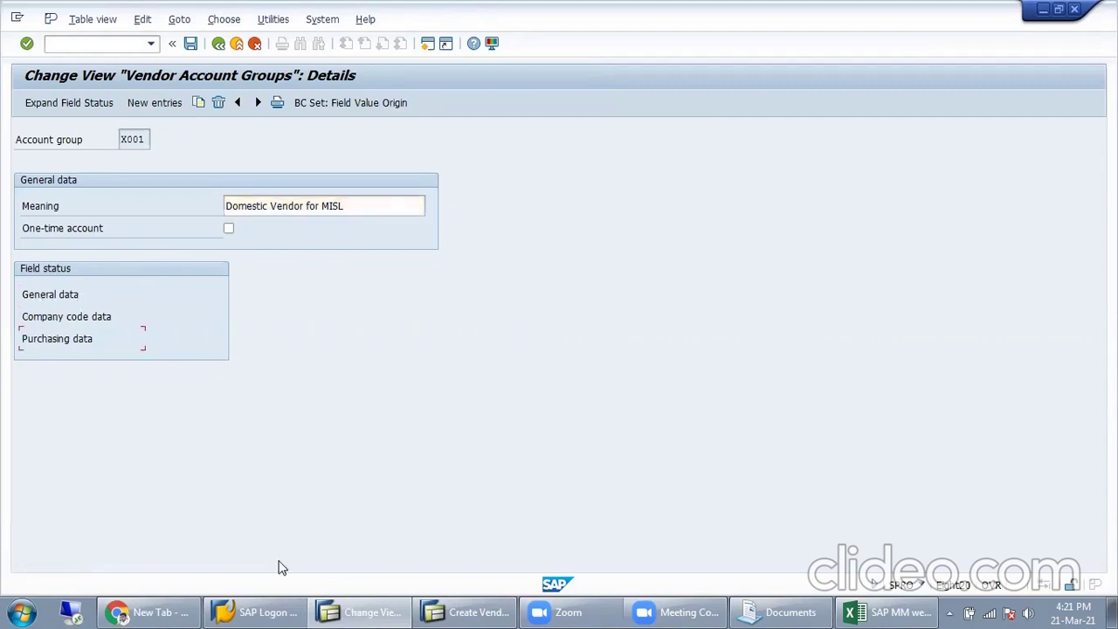
click(87, 320)
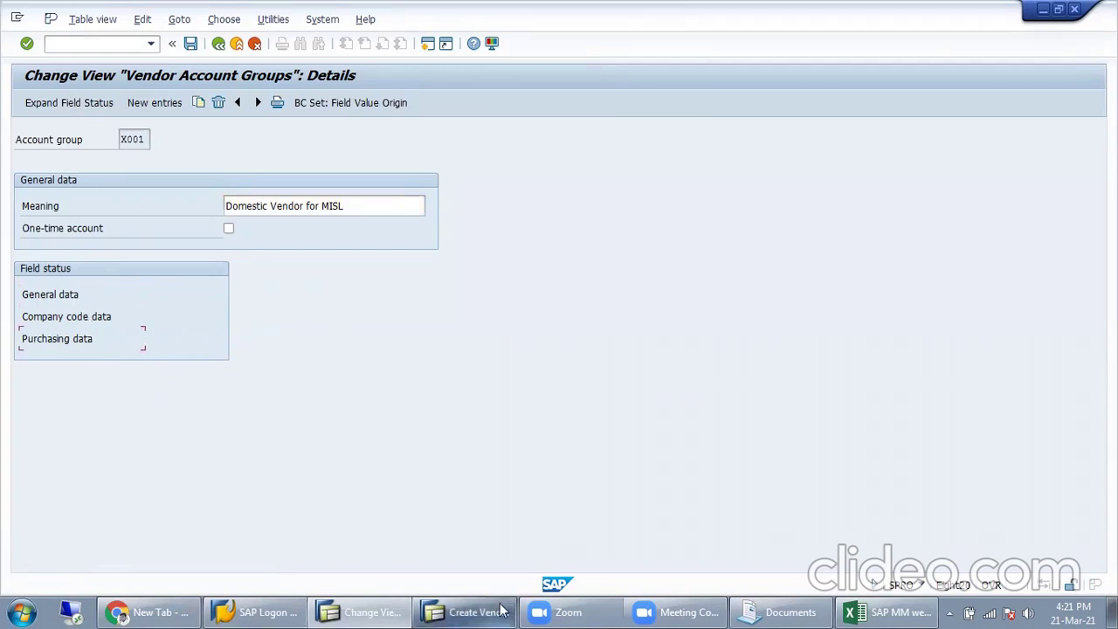
Step: Cancel the unfinished vendor, discarding its data, and return to the Create Vendor initial screen
click(468, 612)
click(220, 44)
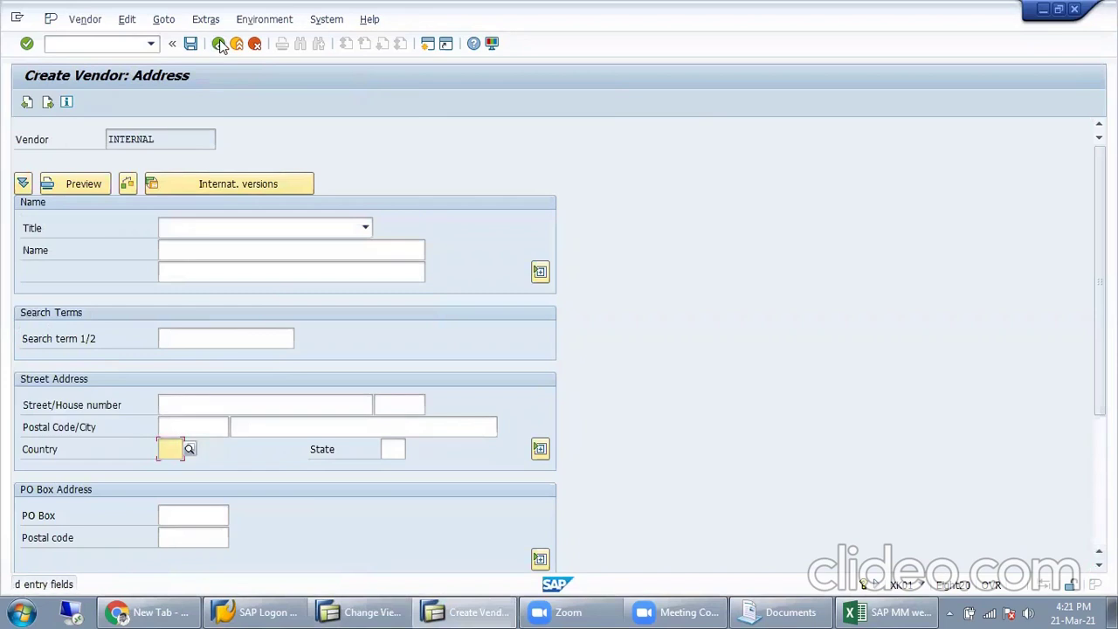
click(255, 44)
click(278, 398)
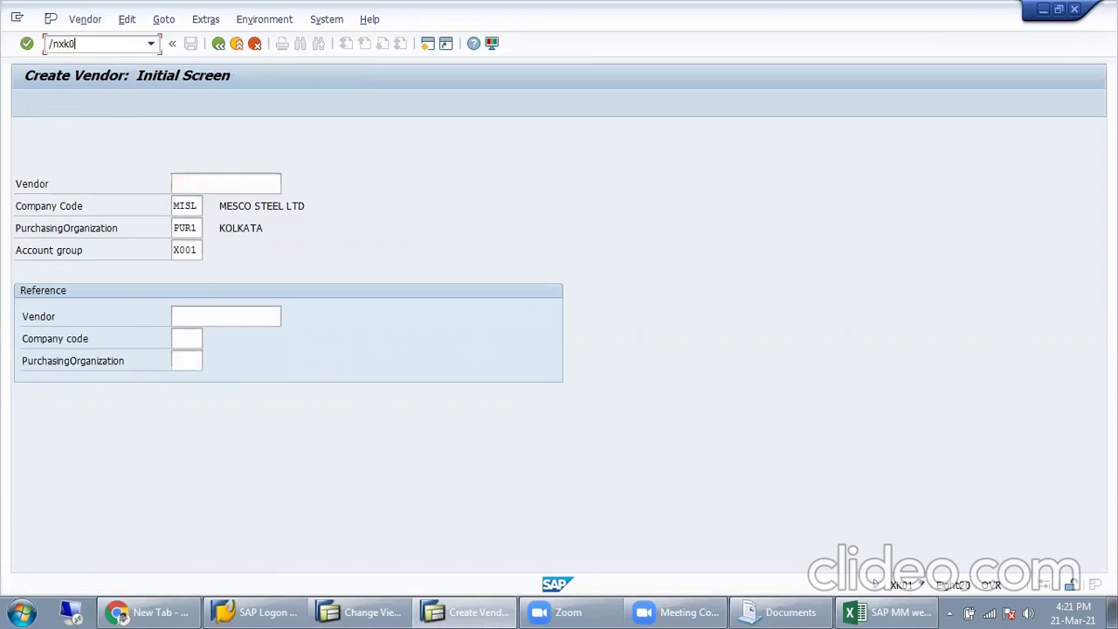
Step: Open X001's General data field statuses and look at the Control and Communication groups
key(Return)
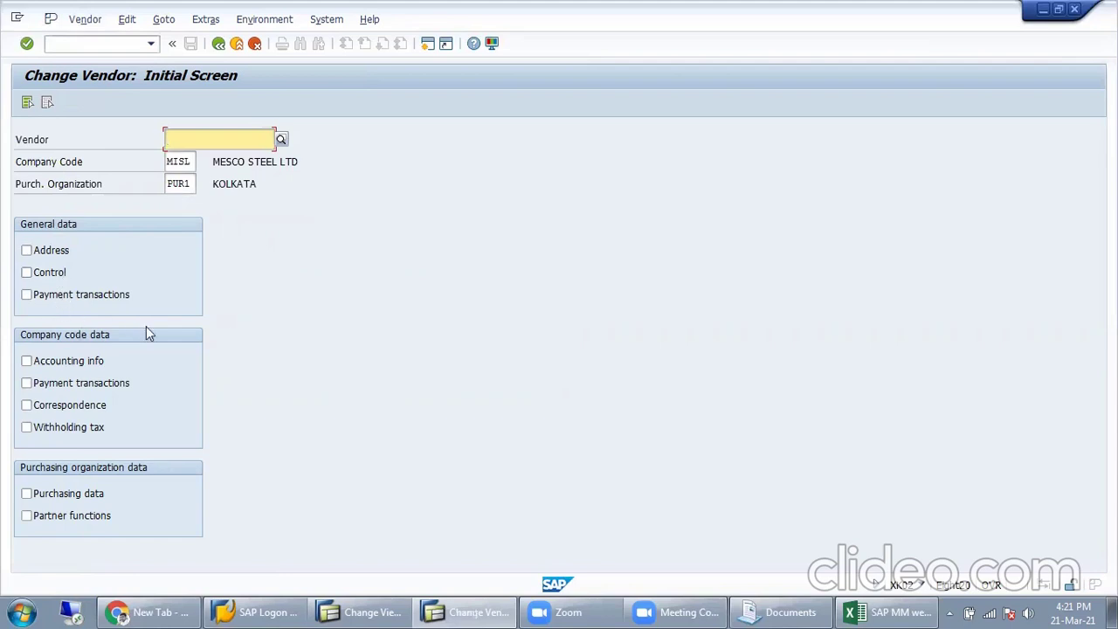
key(alt+Tab)
double_click(56, 295)
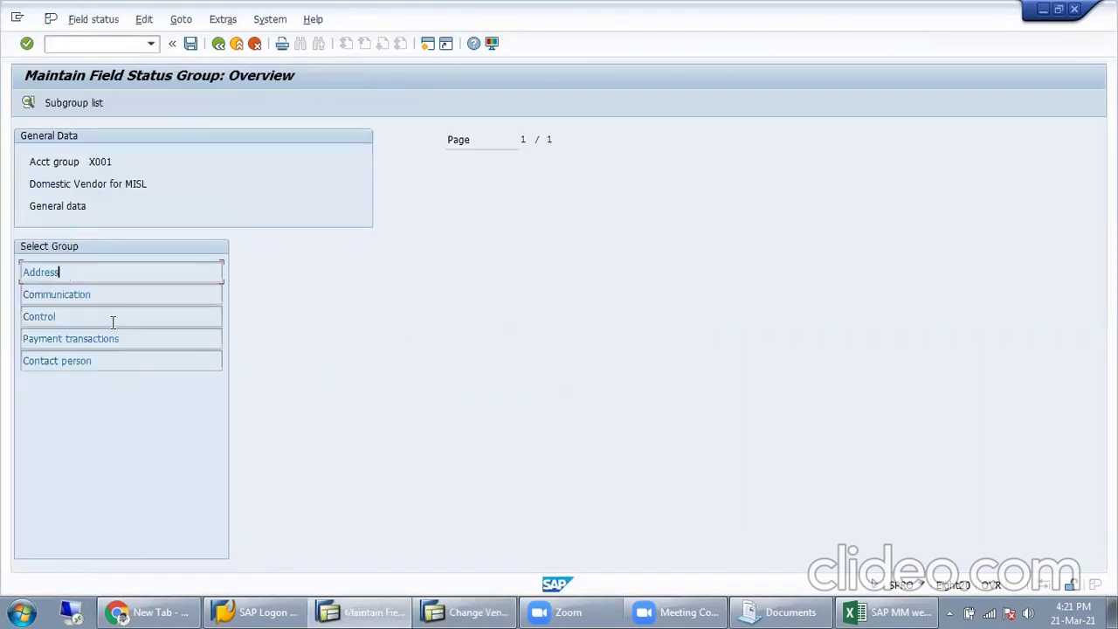
click(118, 315)
click(92, 295)
Step: Leave the field status overview and bring up the Change Vendor initial screen for MISL
double_click(84, 270)
double_click(113, 291)
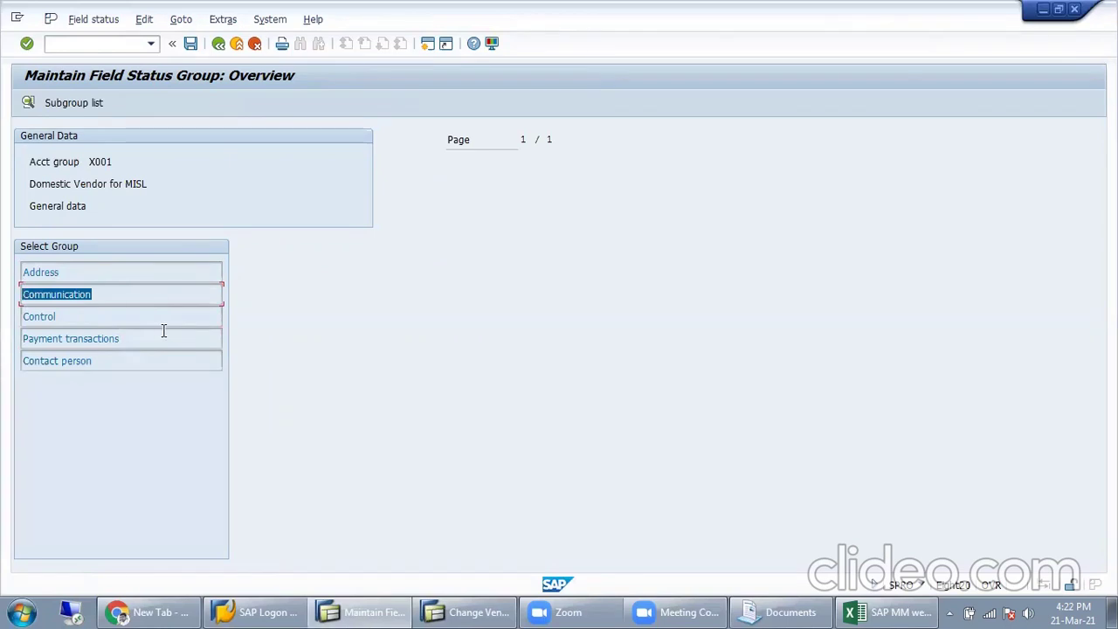
click(218, 43)
key(alt+Tab)
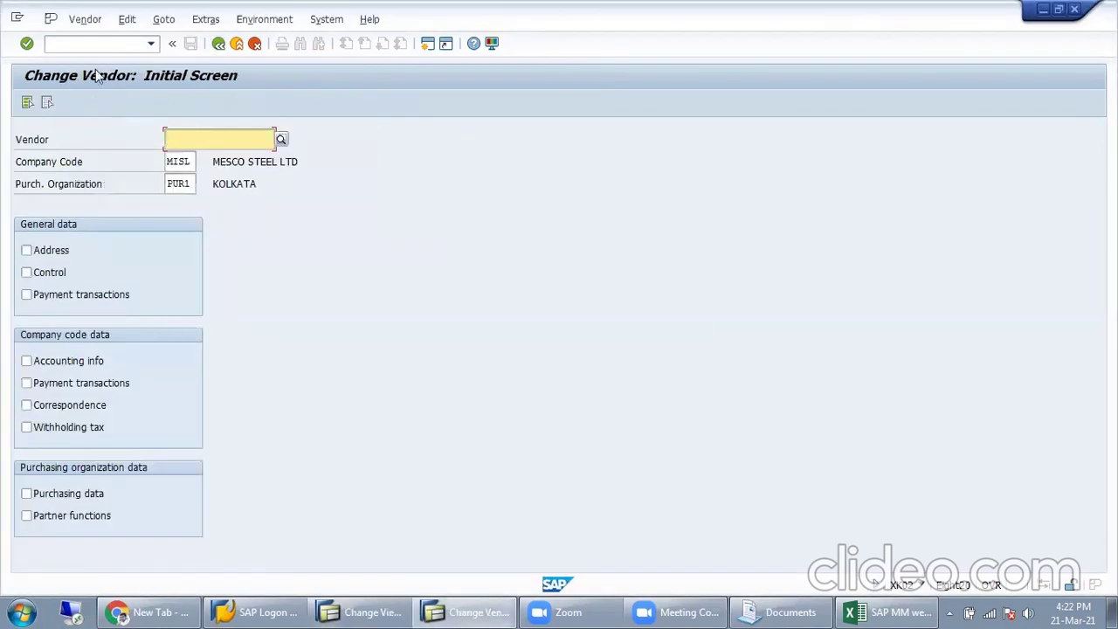
Step: Return to Easy Access and run XK01 to reach the new vendor's address screen
click(219, 43)
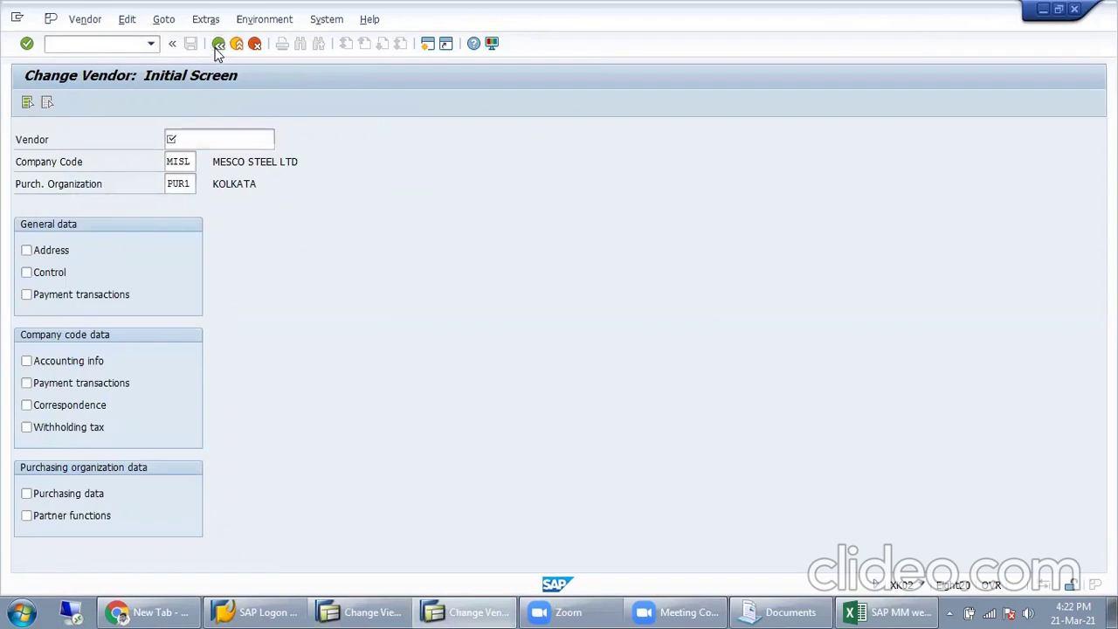
click(80, 19)
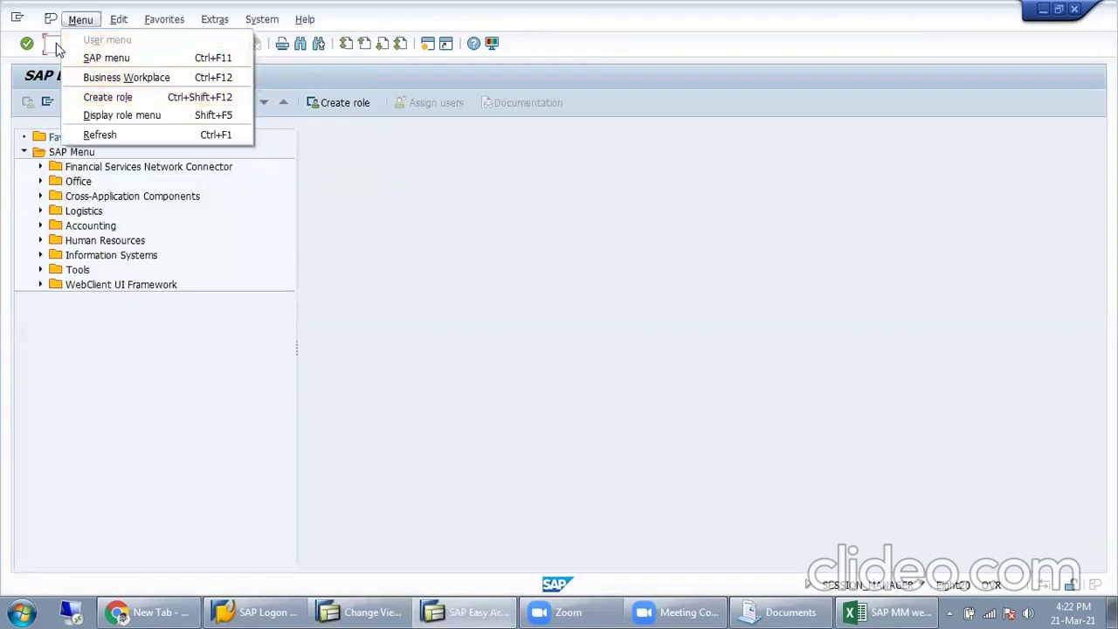
click(53, 44)
text(xk01)
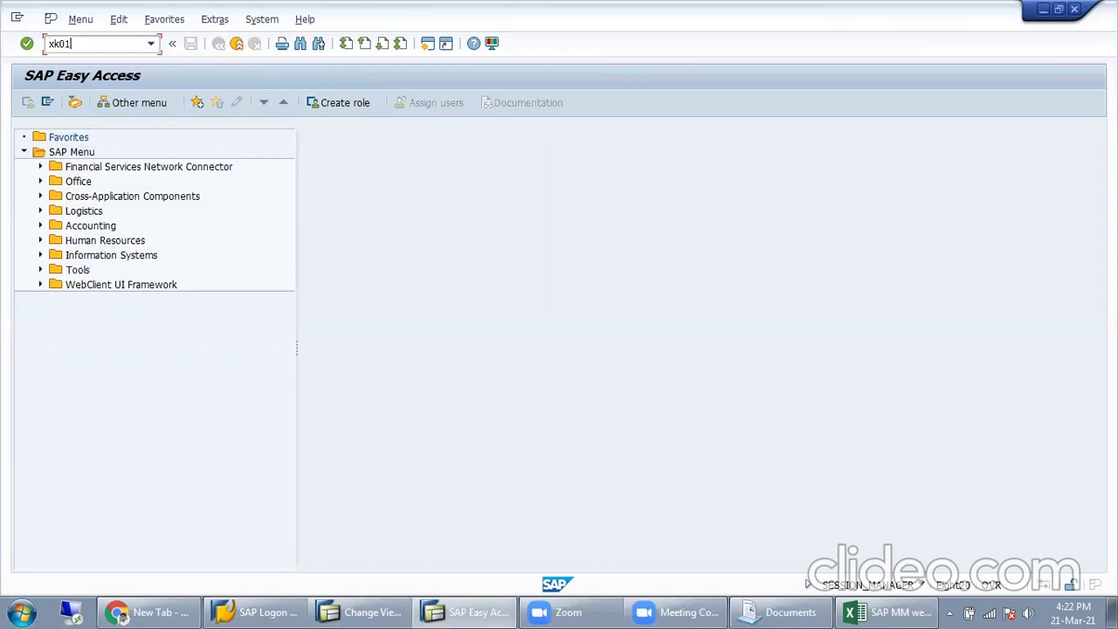
key(Return)
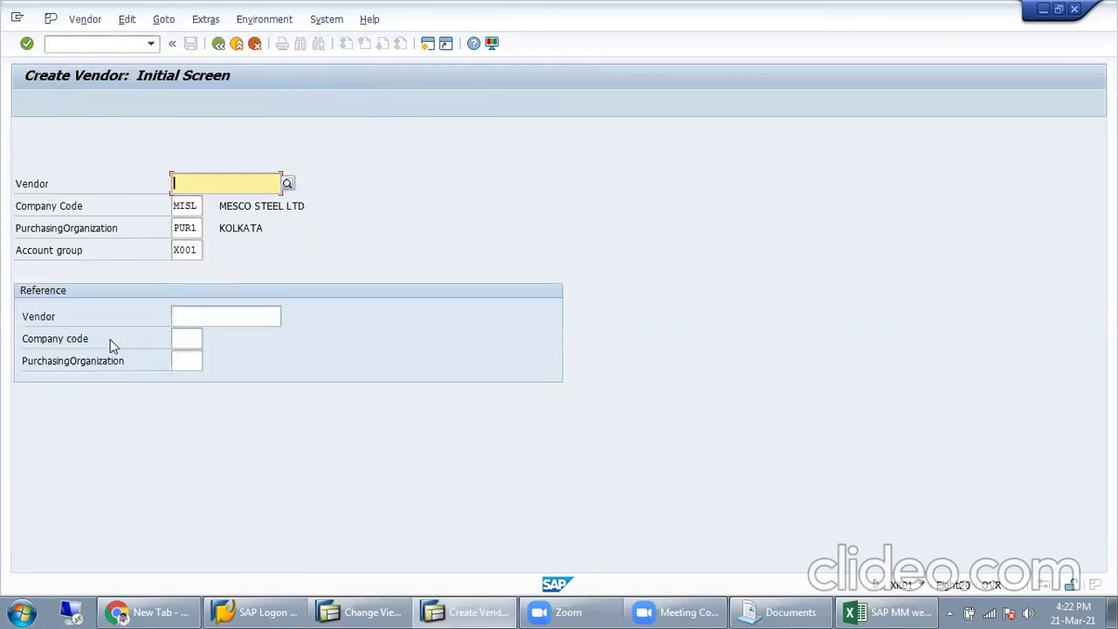
key(Return)
Step: Set the vendor's country to IND (INDIA), then go back to X001's account group details
click(197, 253)
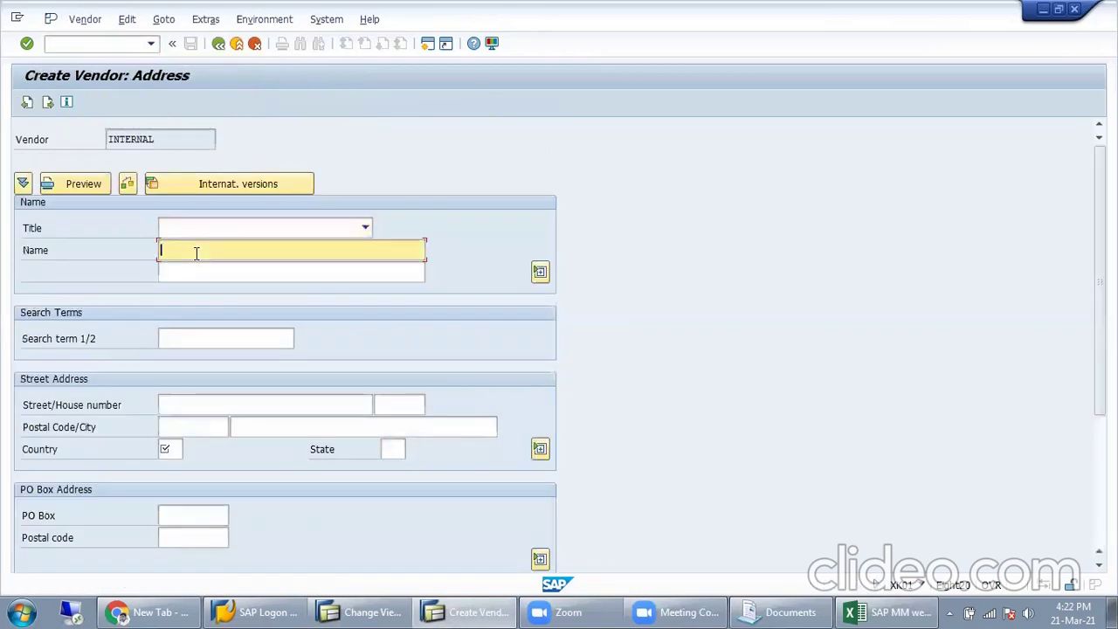
click(169, 449)
text(I)
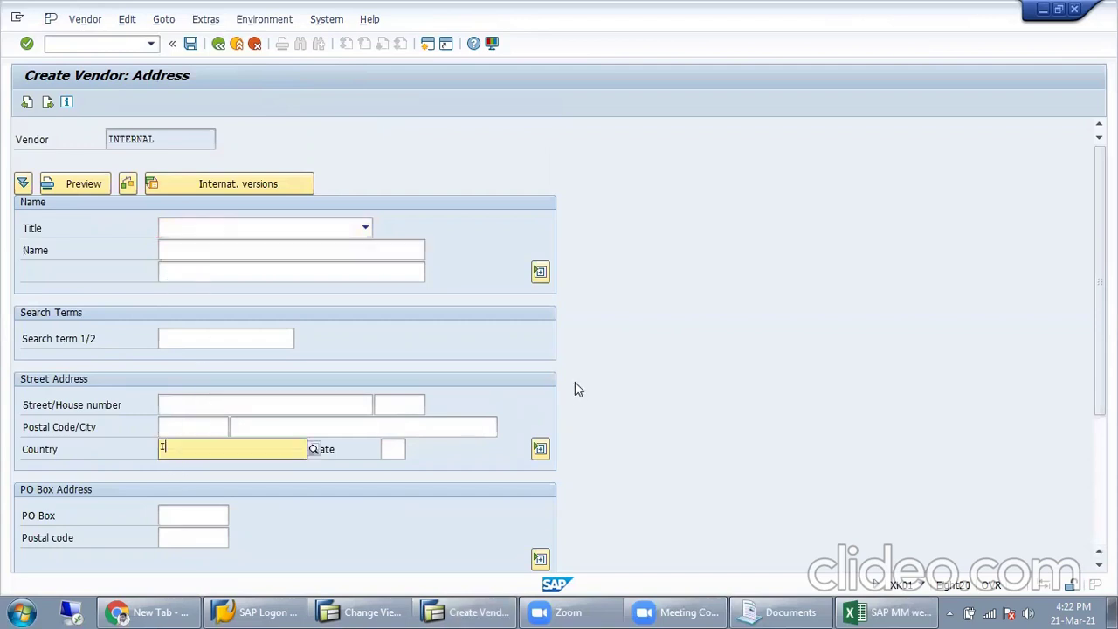
key(Down)
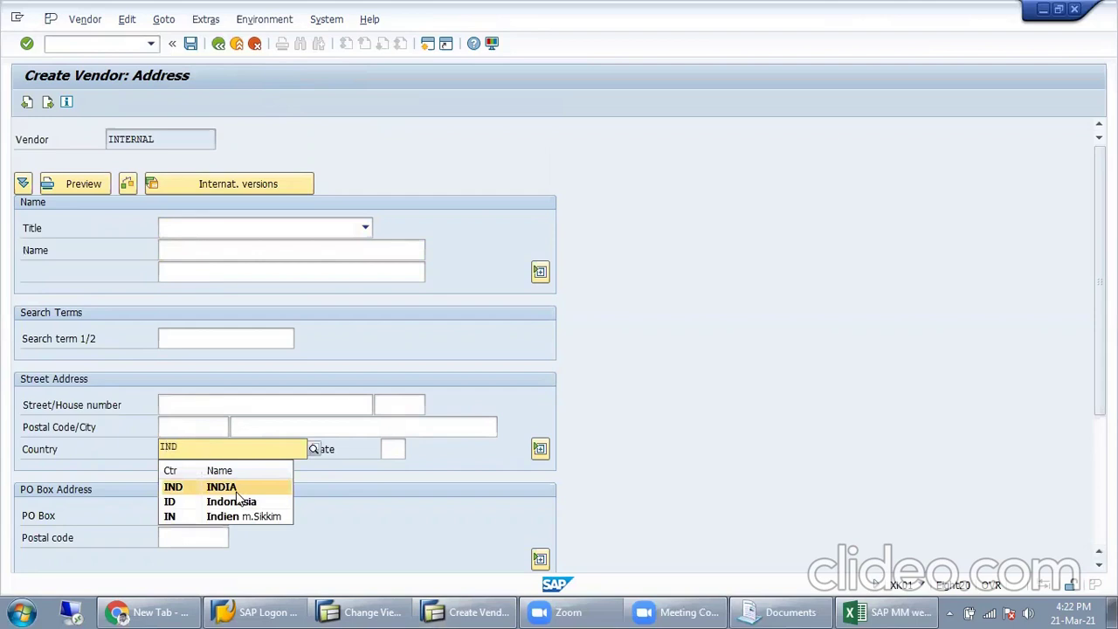
key(Return)
key(Return)
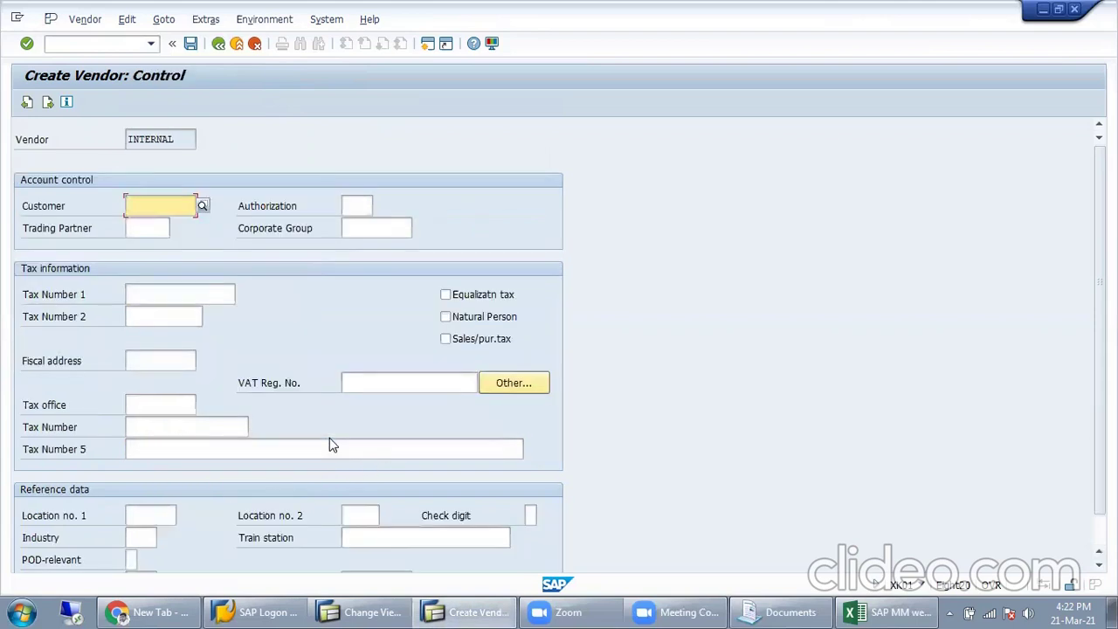
click(26, 102)
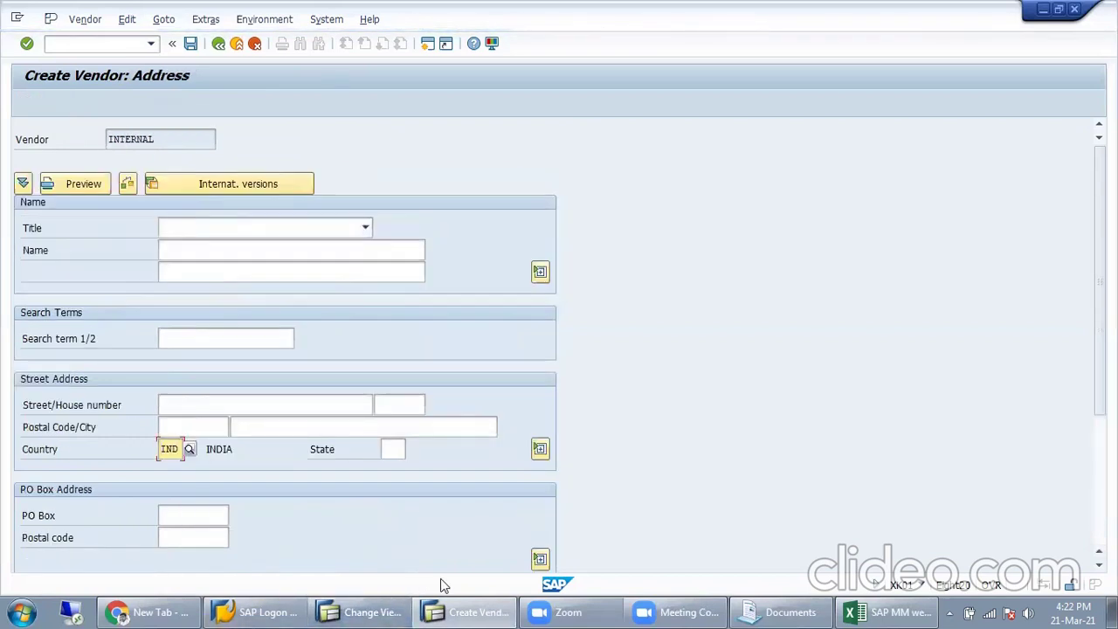
click(363, 612)
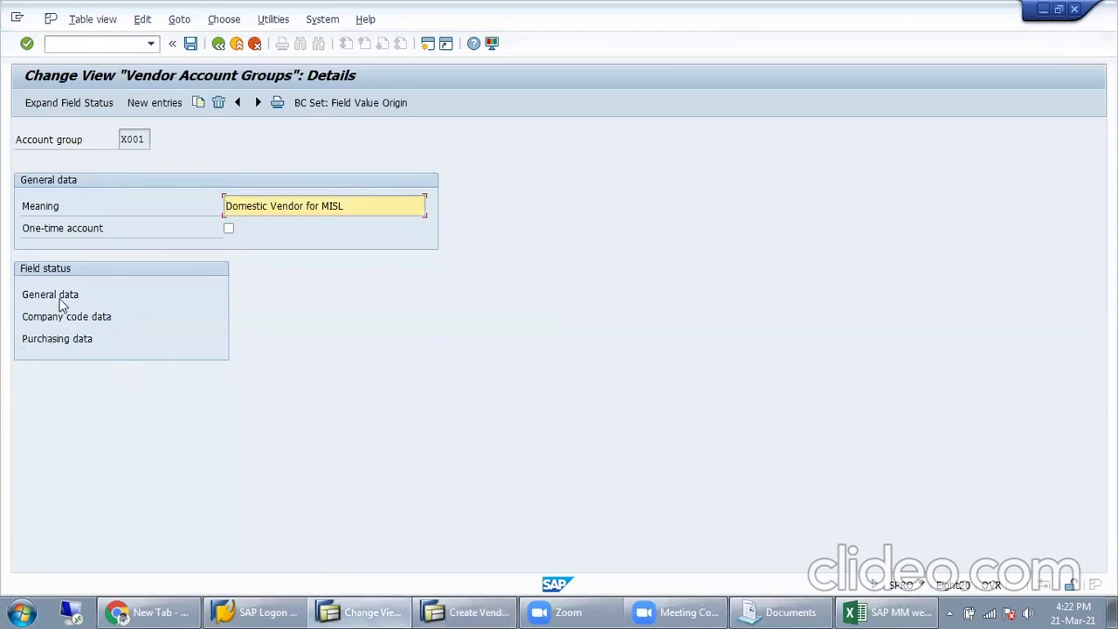
Step: Inspect X001's Address field statuses, noting Name 1, then return to the vendor address form
double_click(64, 298)
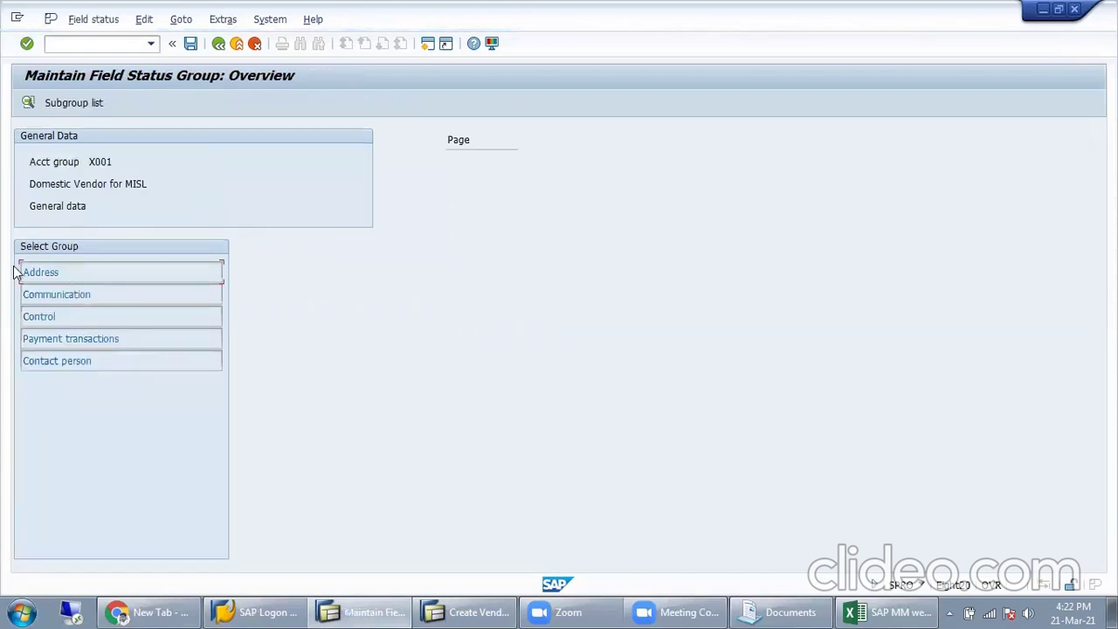
double_click(59, 272)
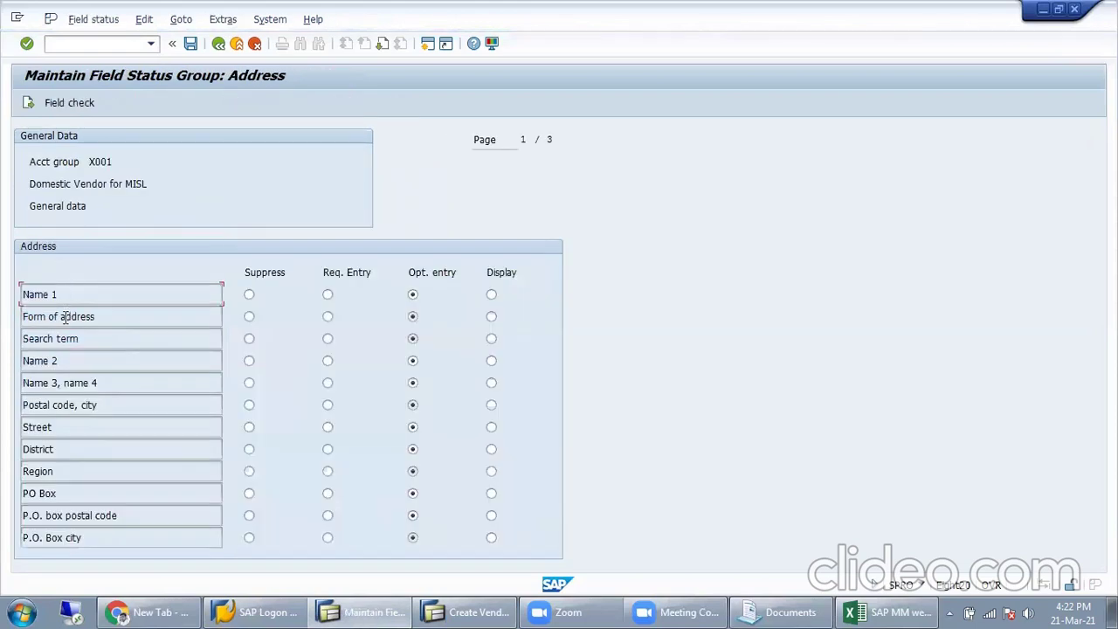
drag(68, 295, 11, 302)
click(463, 611)
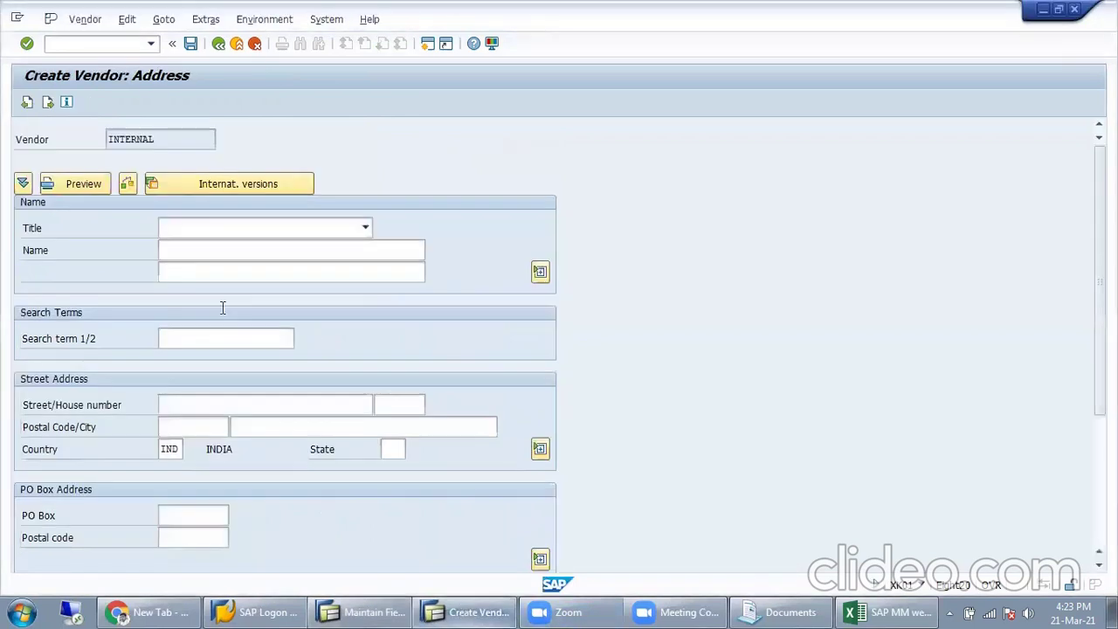
Step: Compare the Address field statuses with the vendor form, noting the INTERNAL vendor number
click(468, 609)
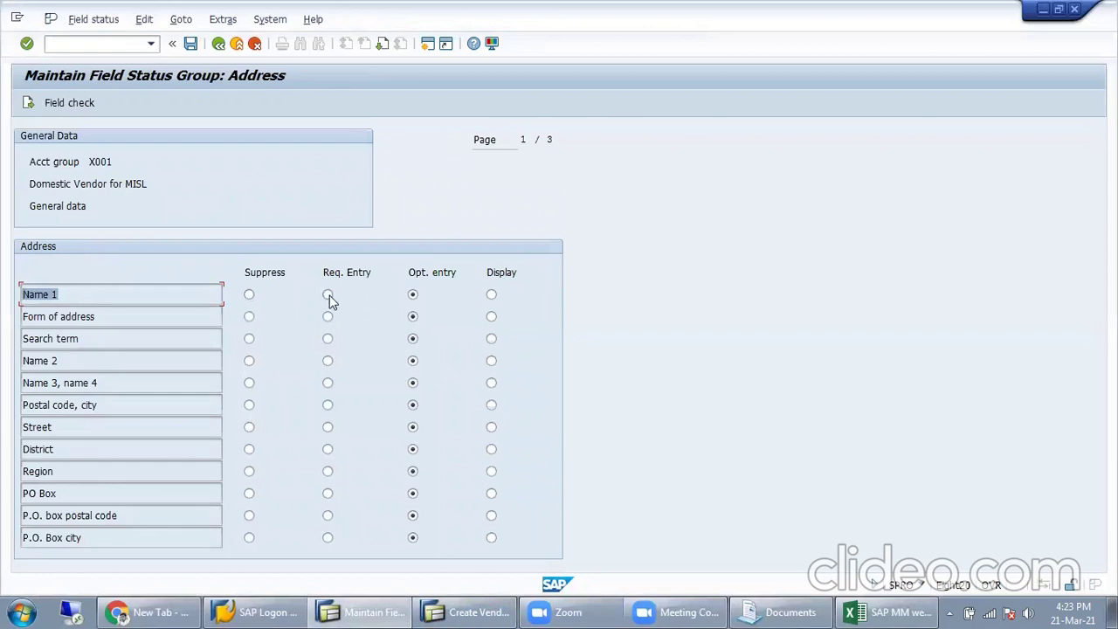
click(468, 611)
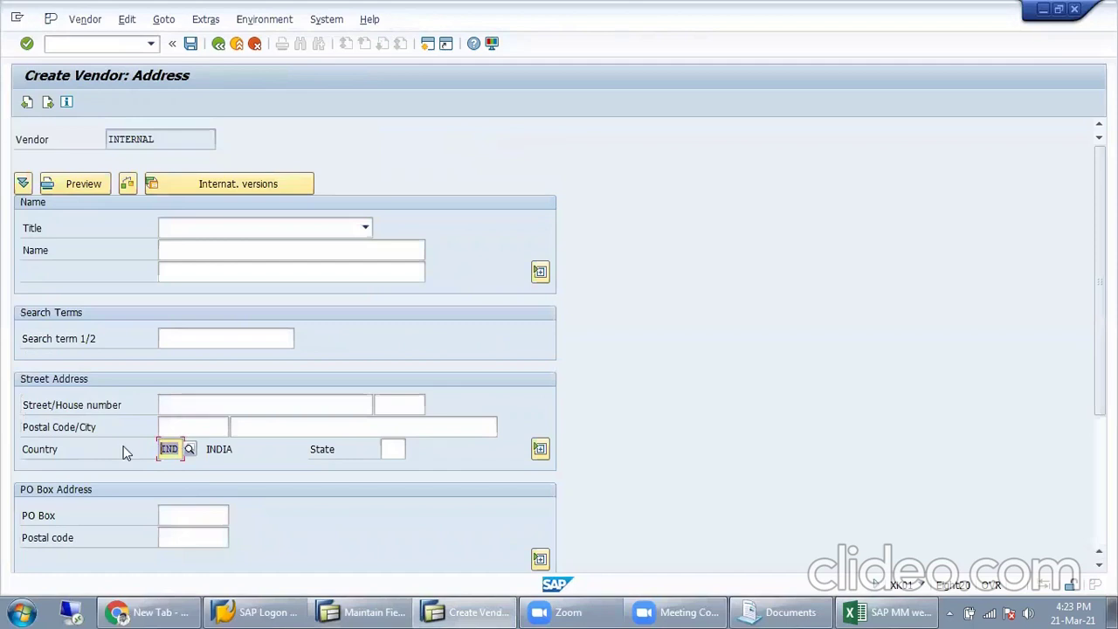
click(467, 611)
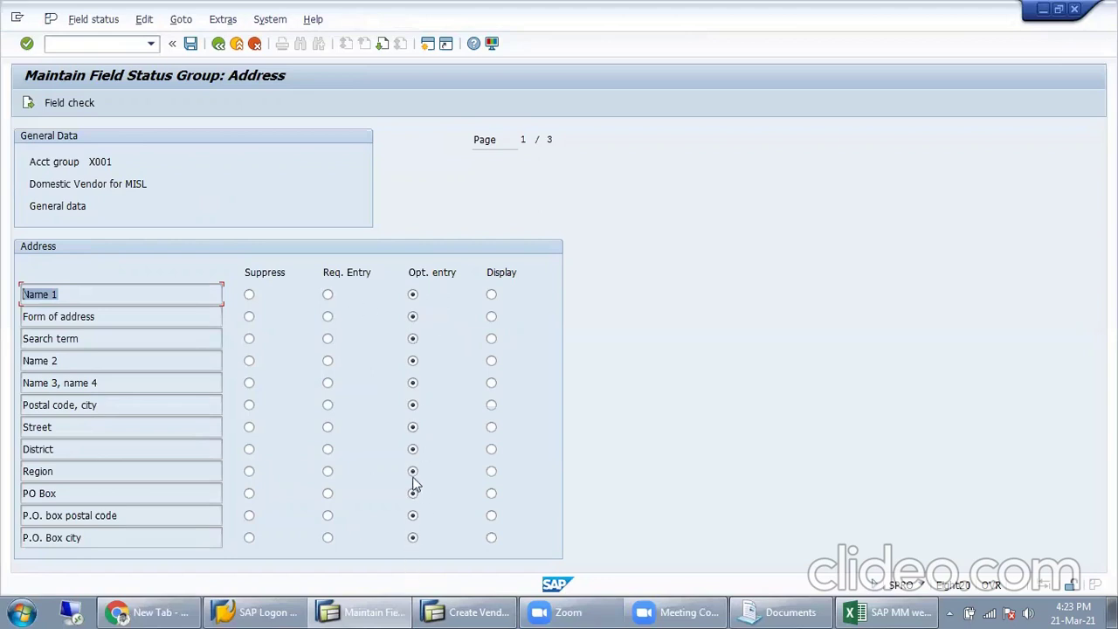
click(466, 610)
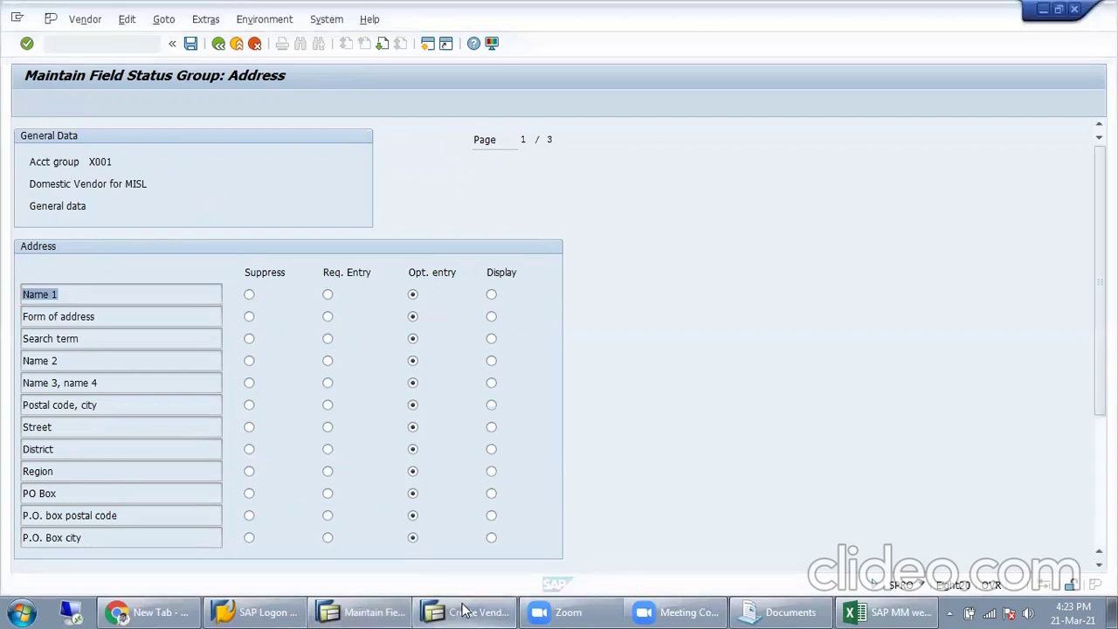
click(208, 251)
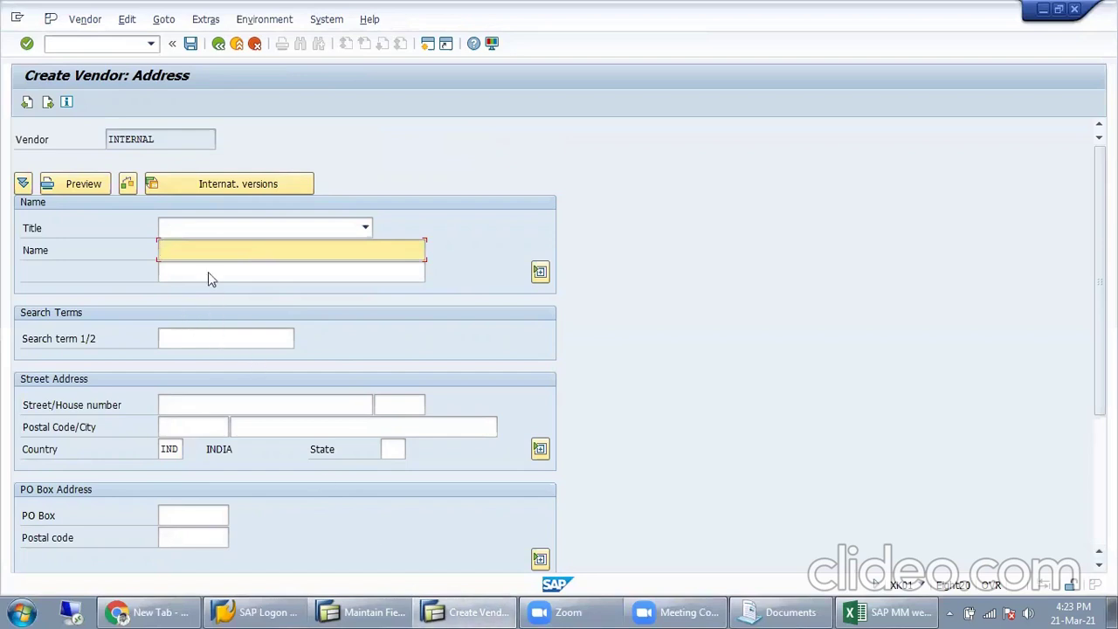
click(486, 609)
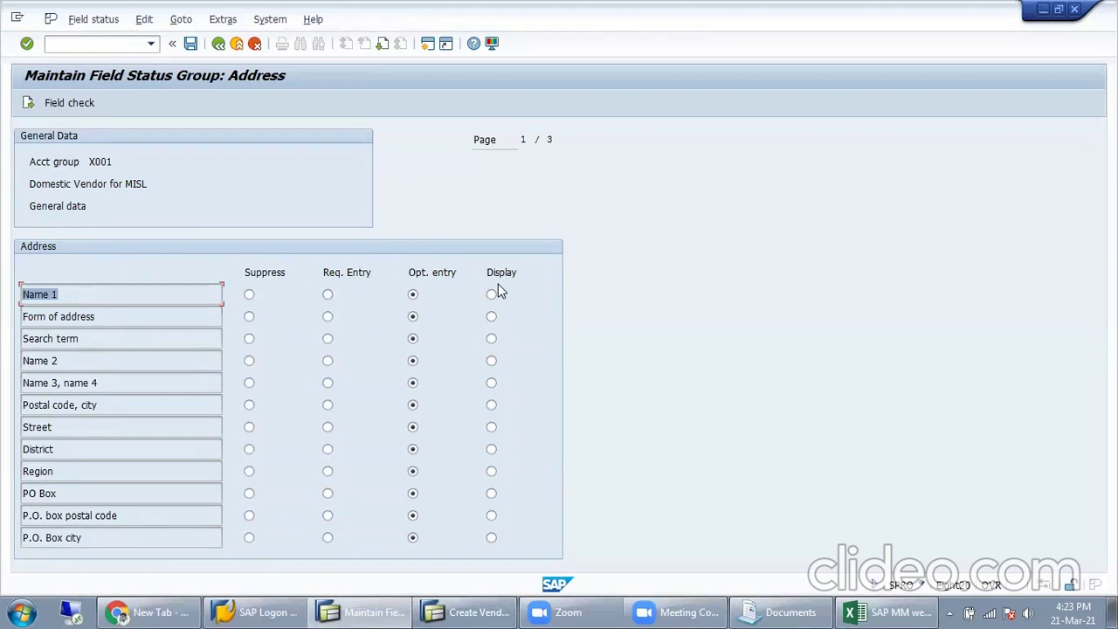
click(468, 612)
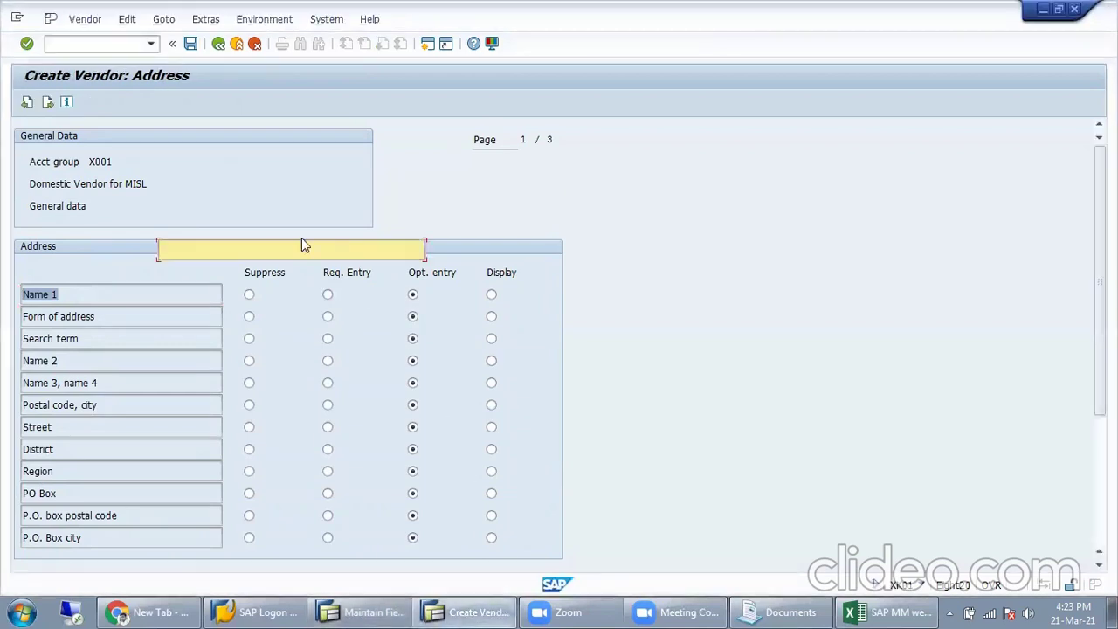
click(198, 136)
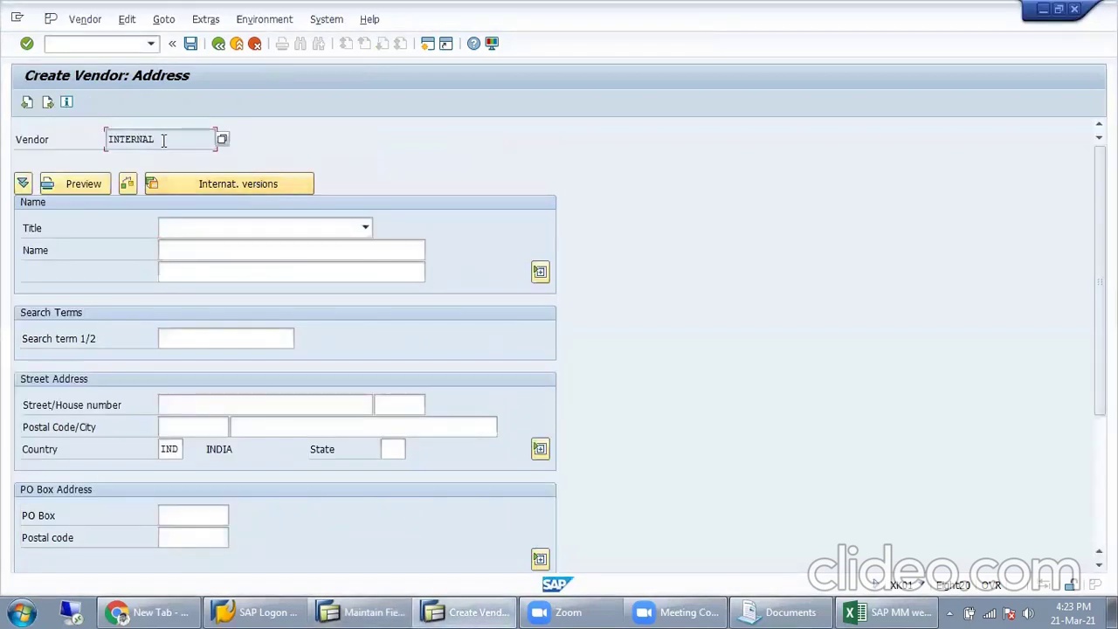
drag(169, 139, 84, 144)
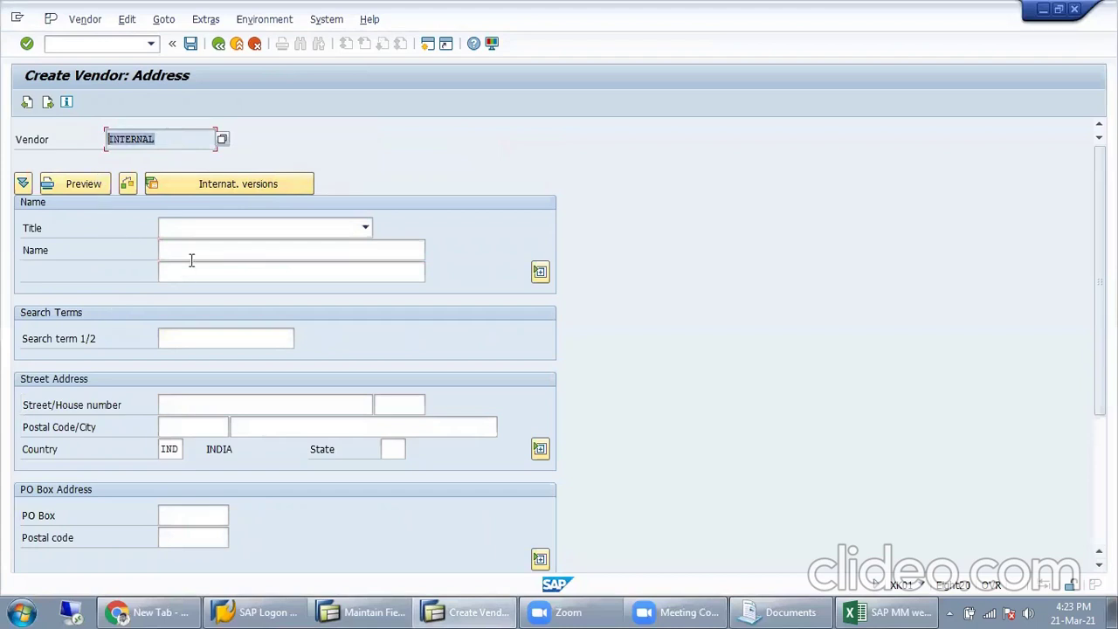
Step: Save X001's Address field statuses with Name 1 required under a Customizing request, then back out of the vendor form
click(363, 612)
click(363, 607)
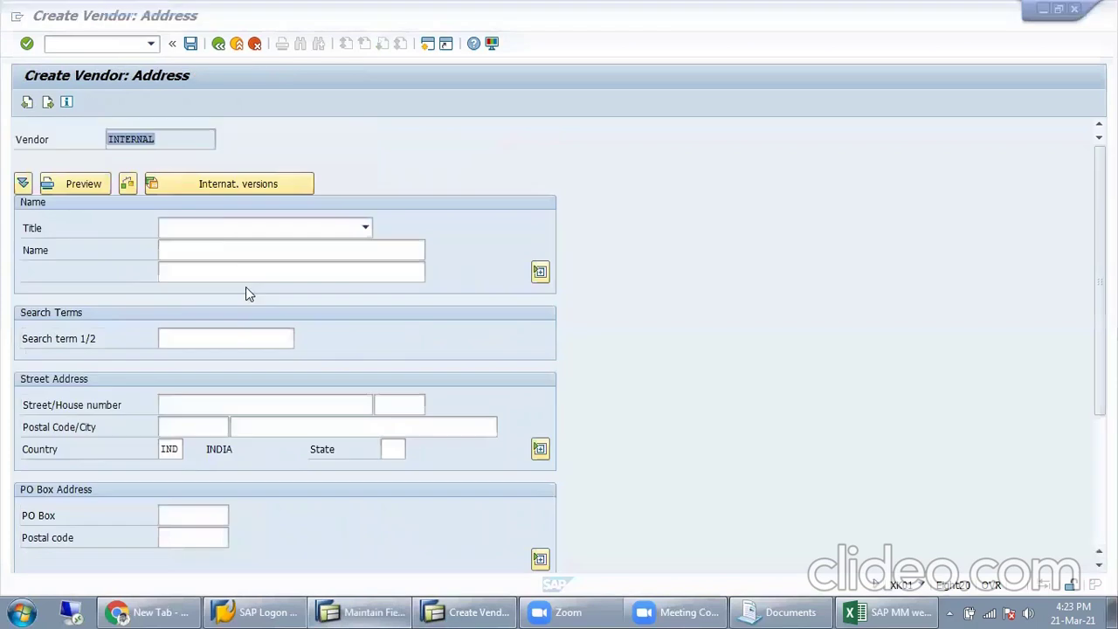
click(205, 247)
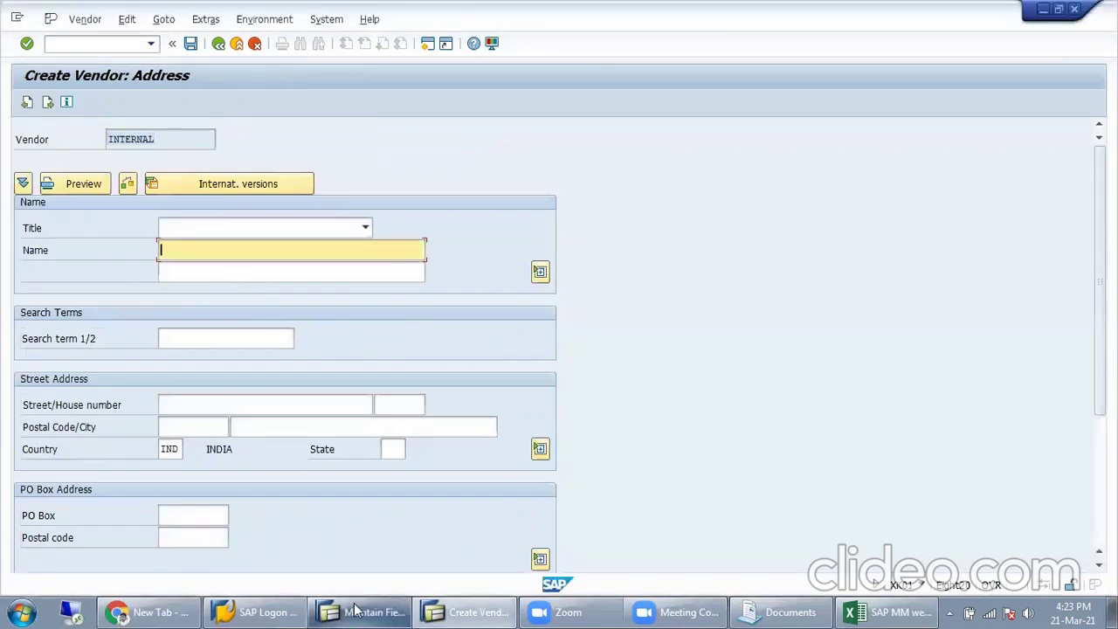
click(485, 609)
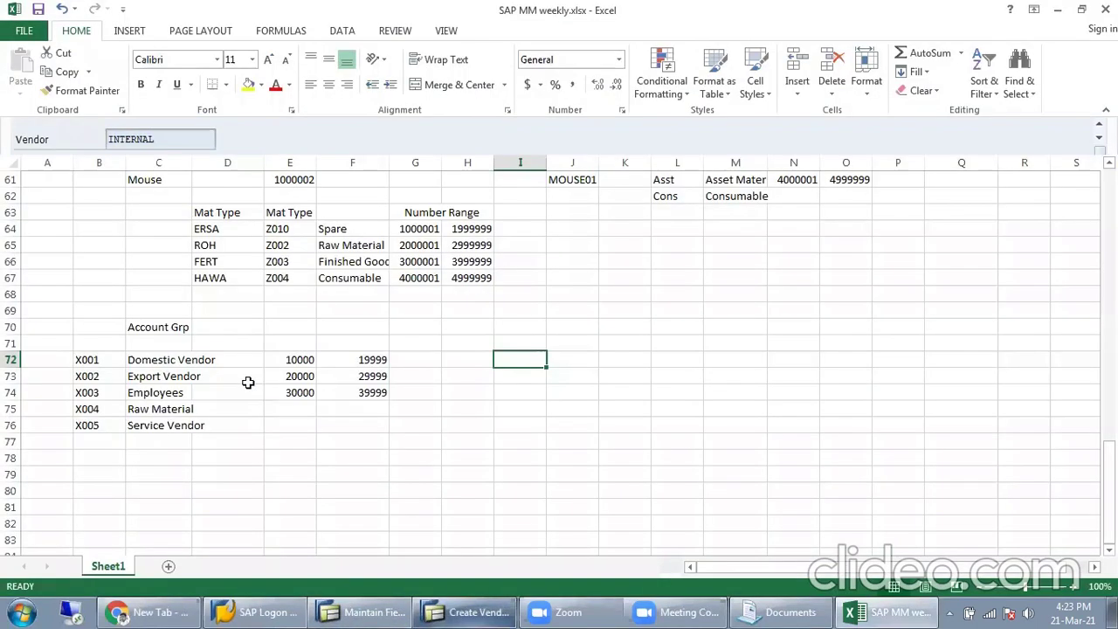
click(395, 609)
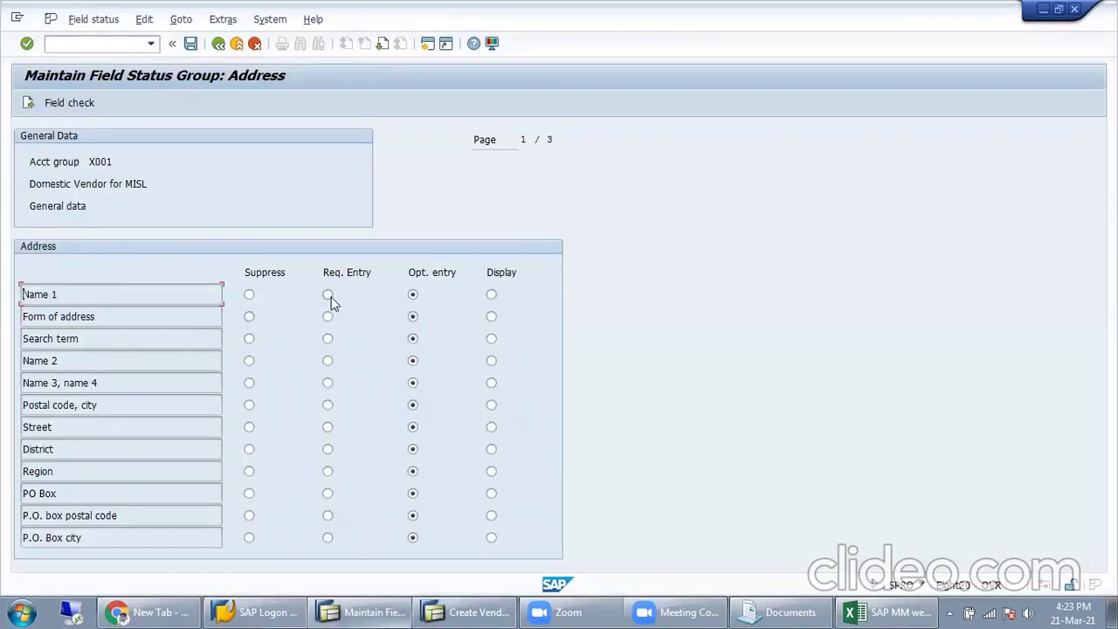
click(190, 43)
click(263, 318)
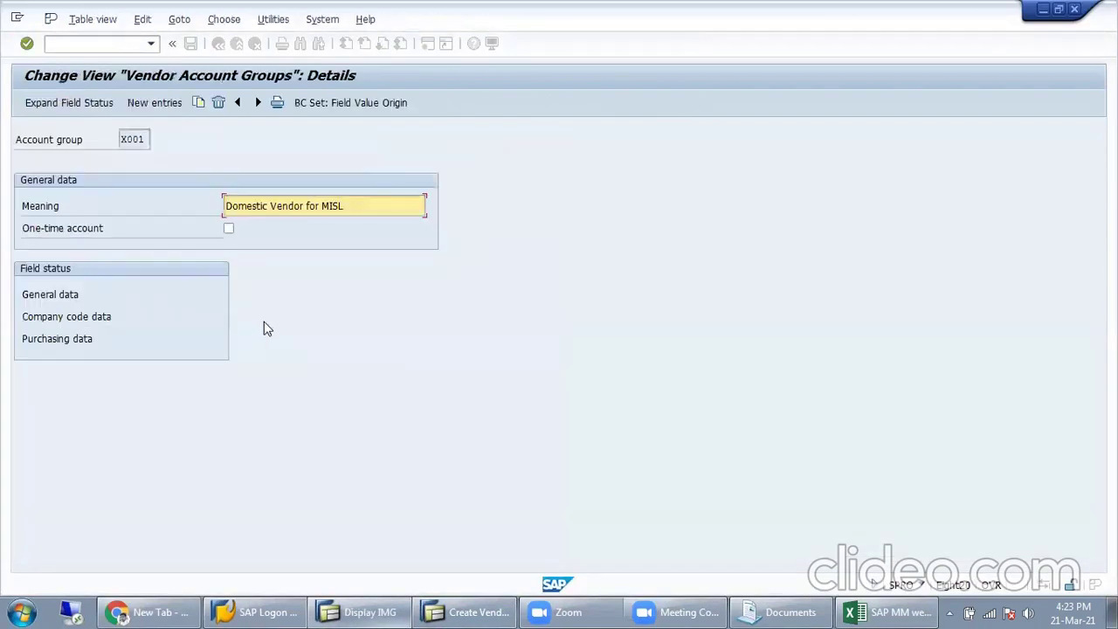
click(459, 609)
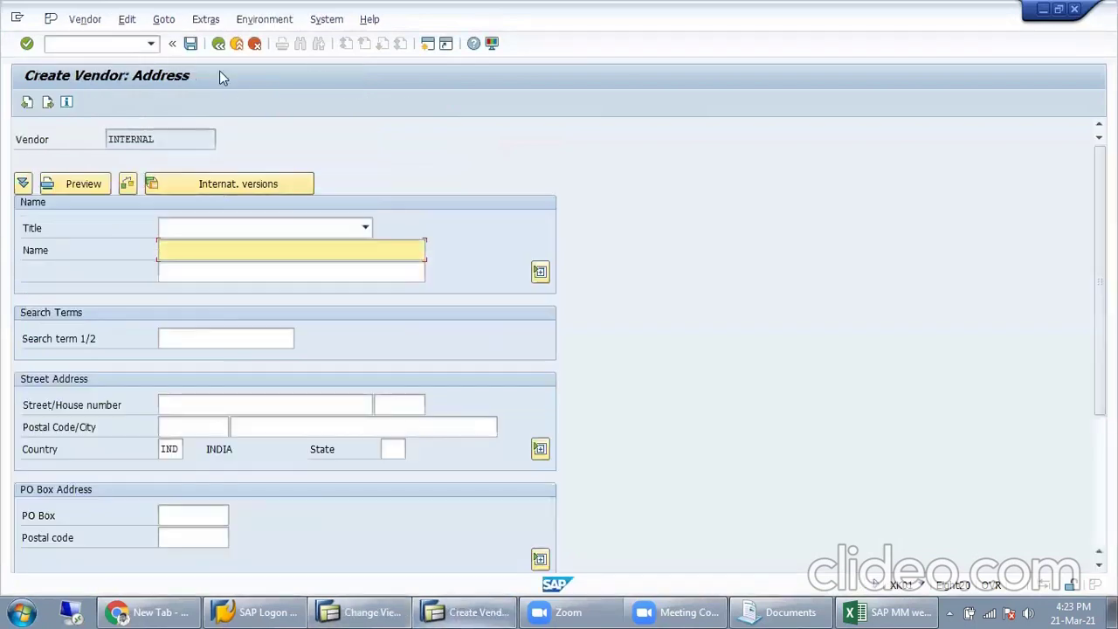
click(219, 43)
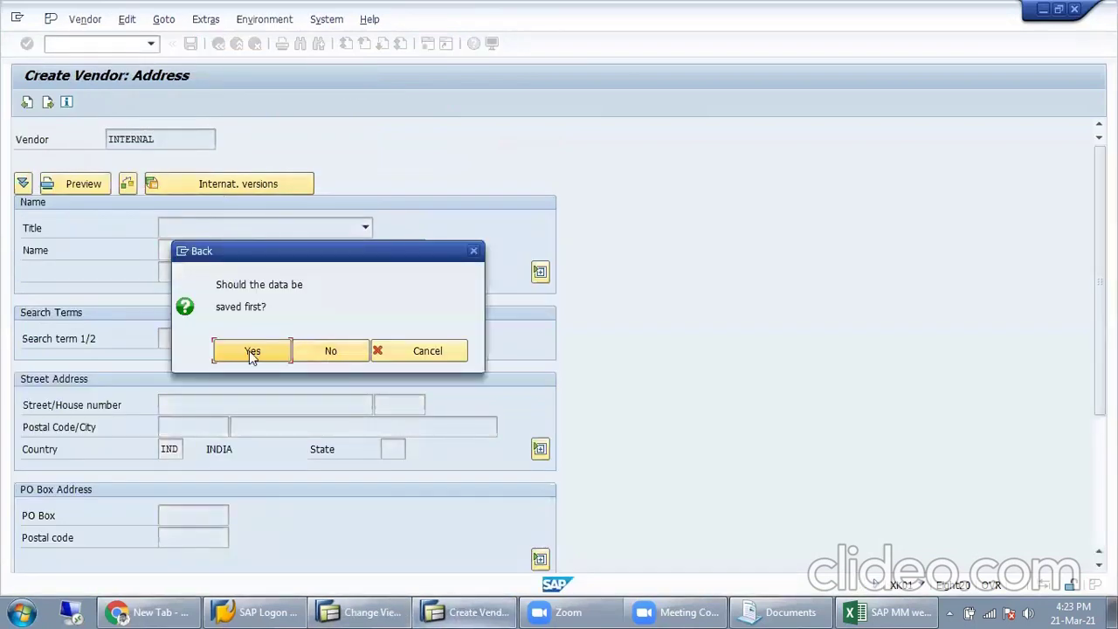
Step: Back out without saving, reopen the address form, and check the now-required Name and Country fields
click(330, 351)
key(Return)
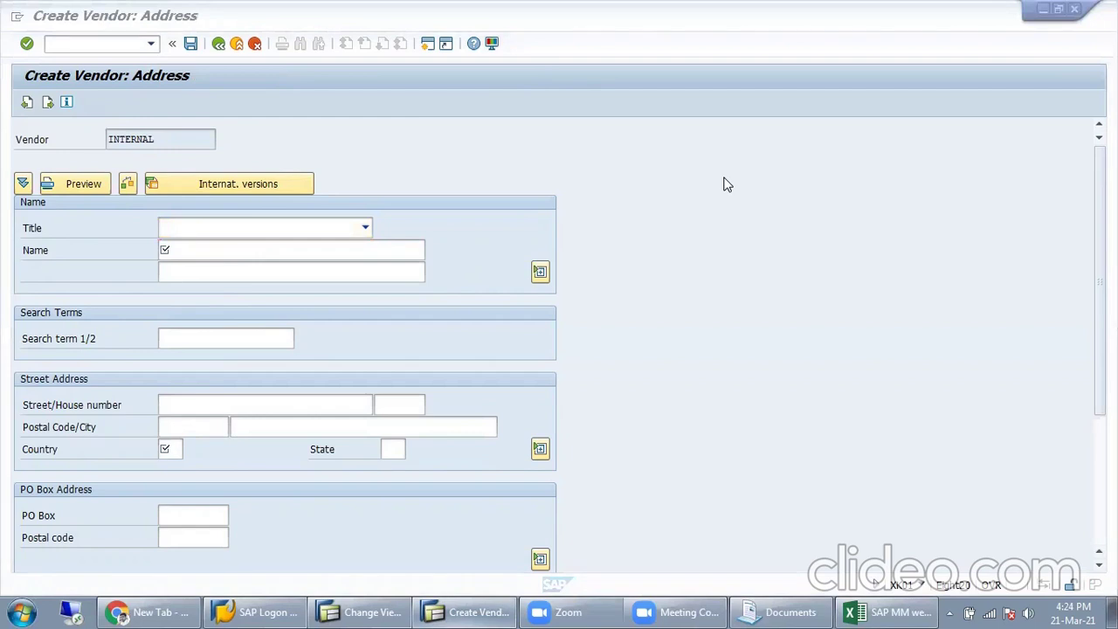
click(259, 251)
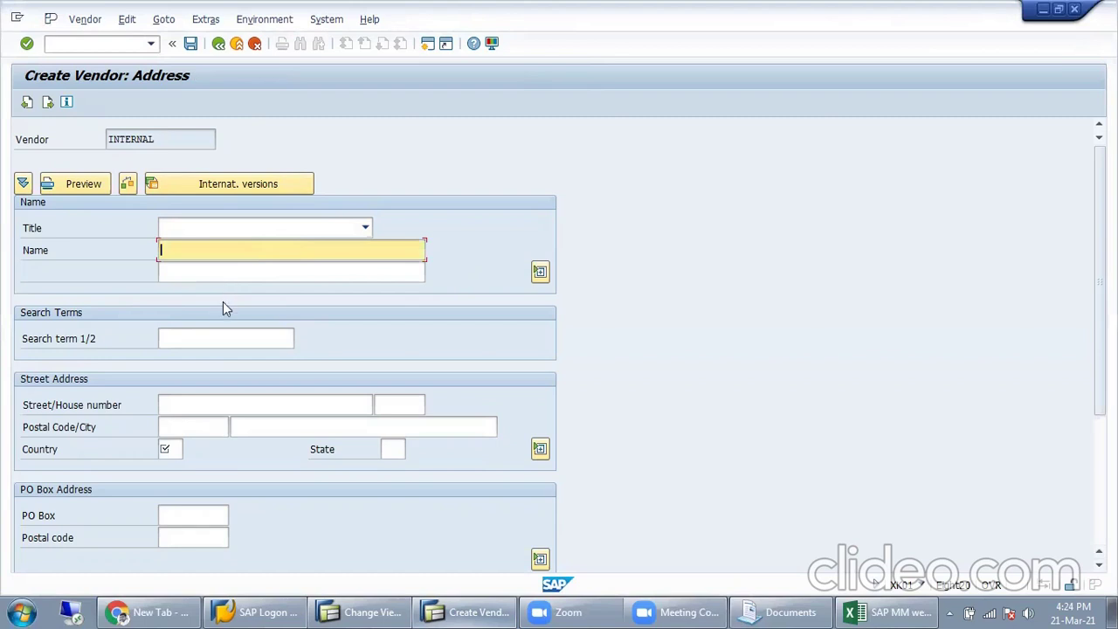
click(179, 449)
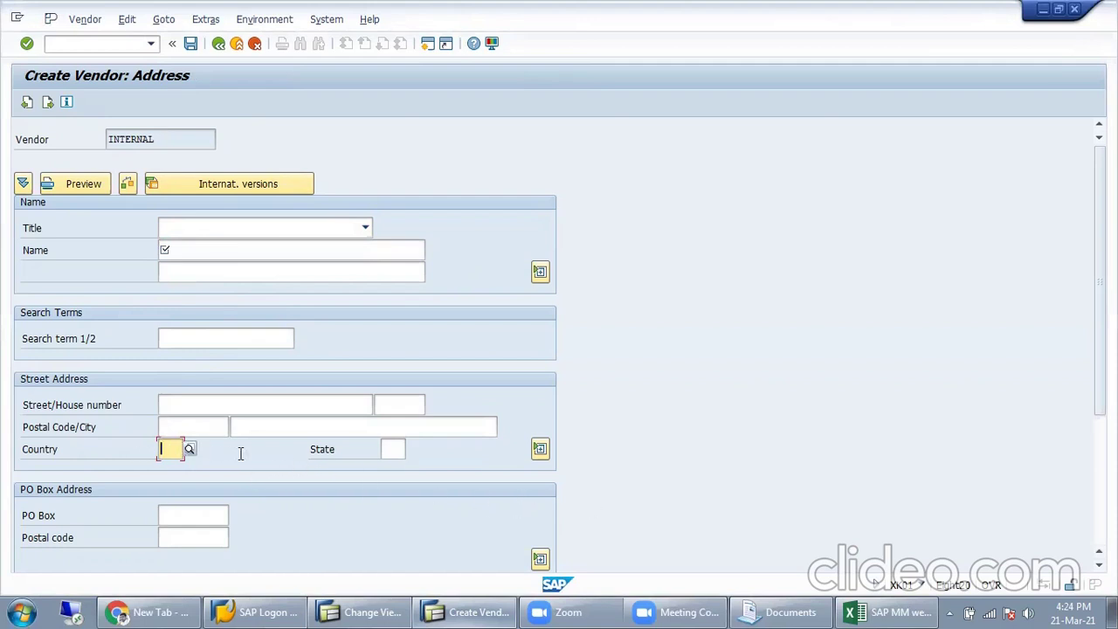
click(182, 251)
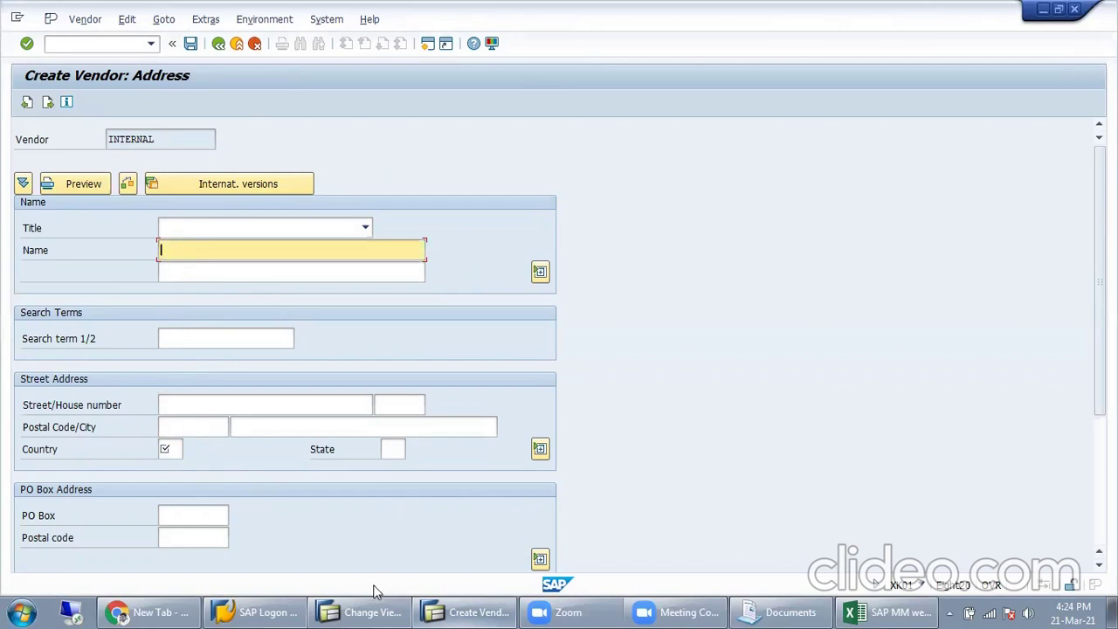
click(371, 612)
Step: Page through X001's Address, Communication and Control field status groups, ending on the Region row
double_click(62, 294)
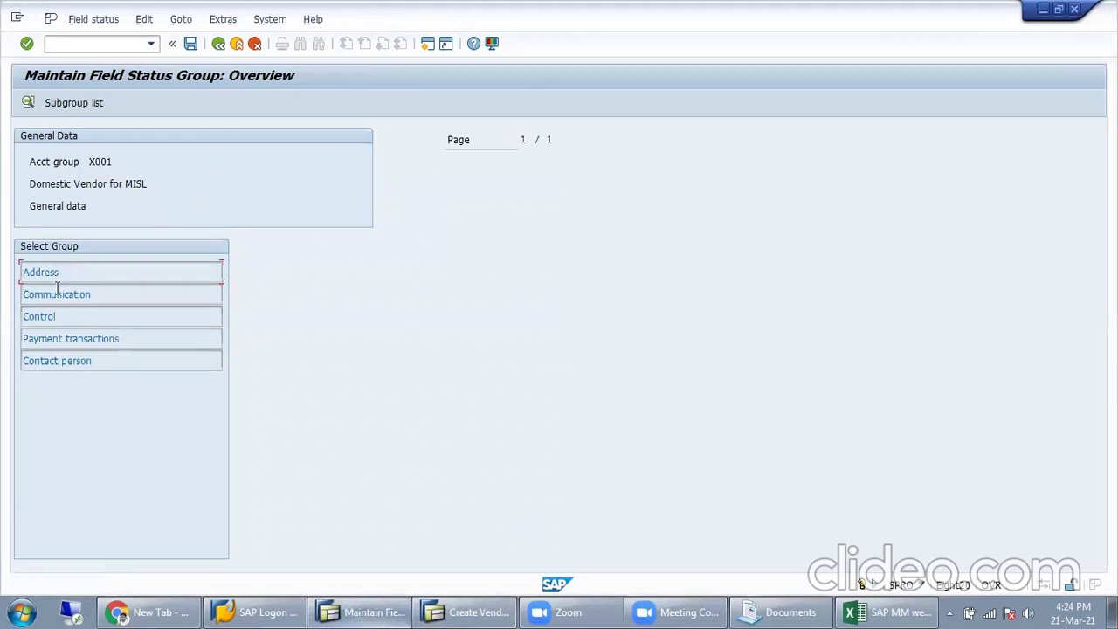
double_click(60, 275)
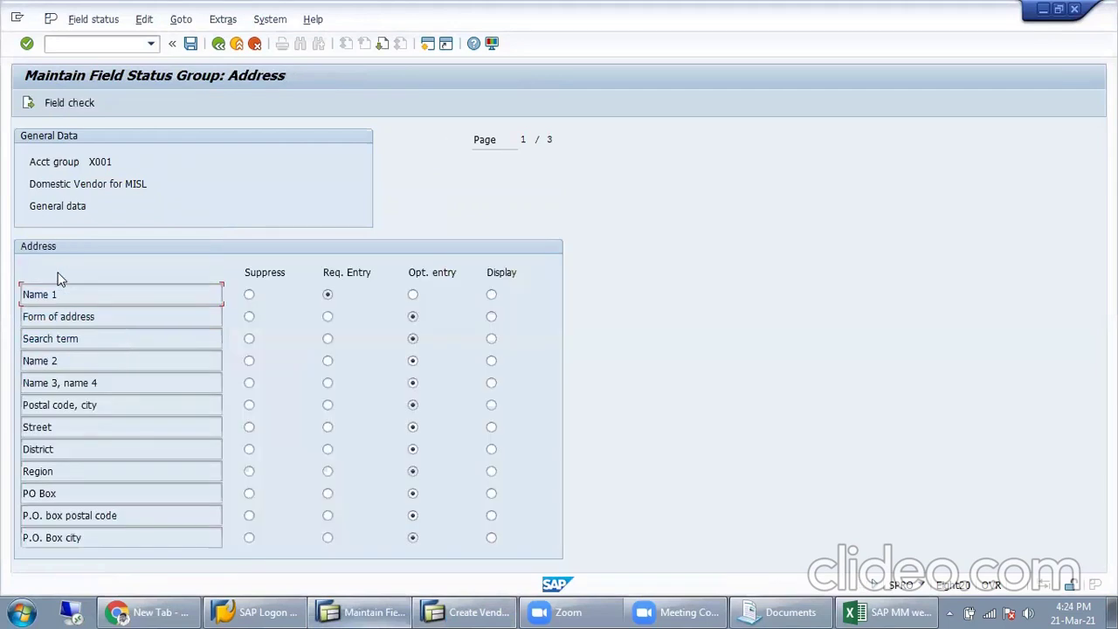
click(382, 45)
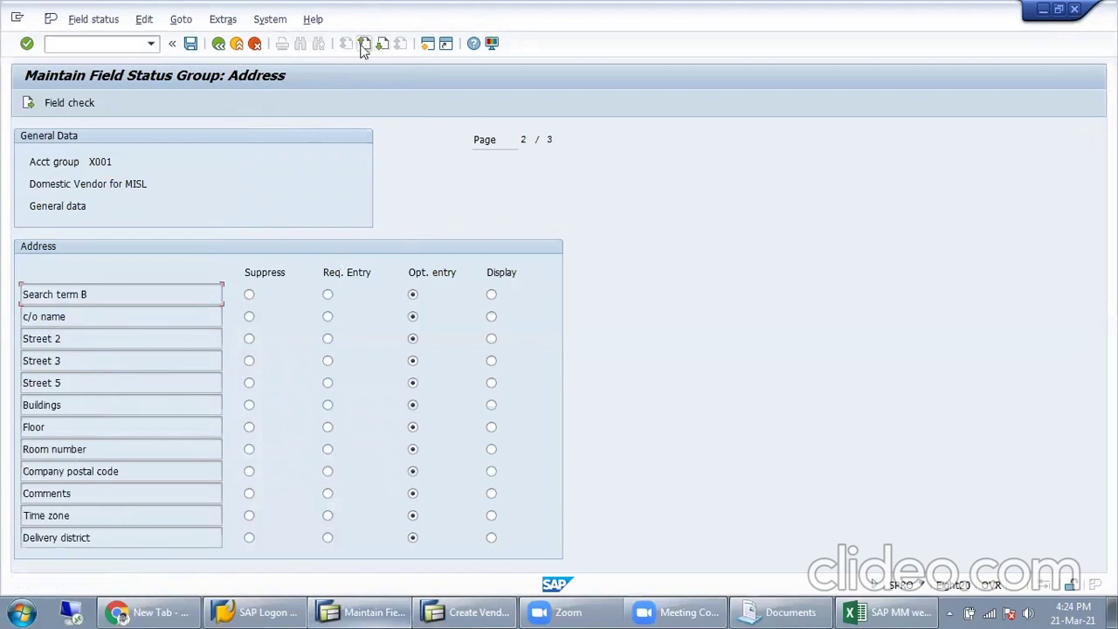
click(378, 46)
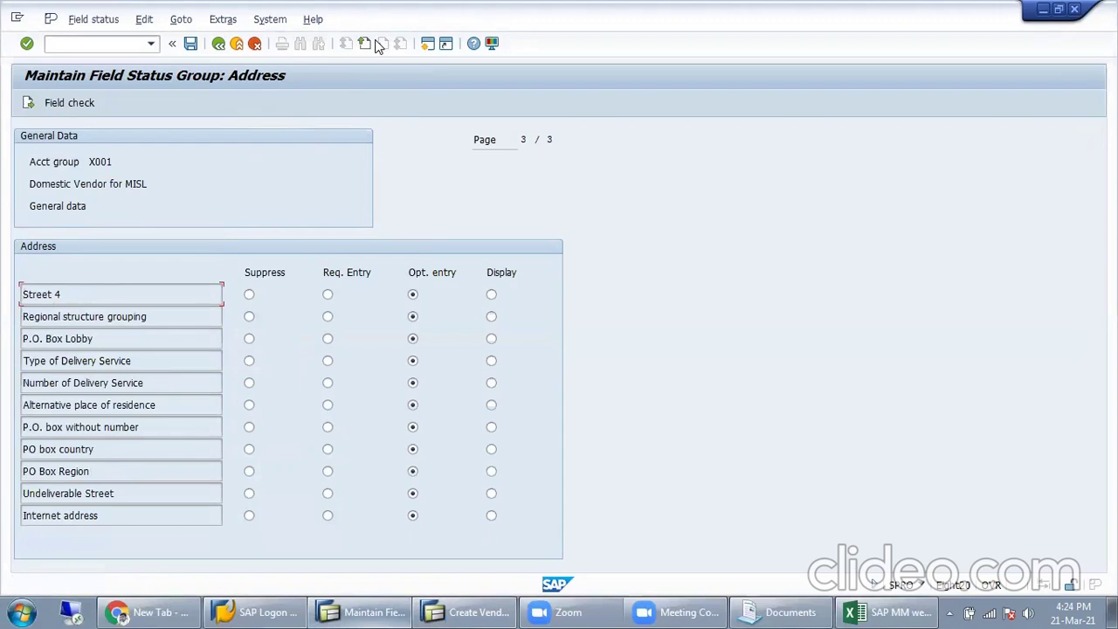
click(28, 103)
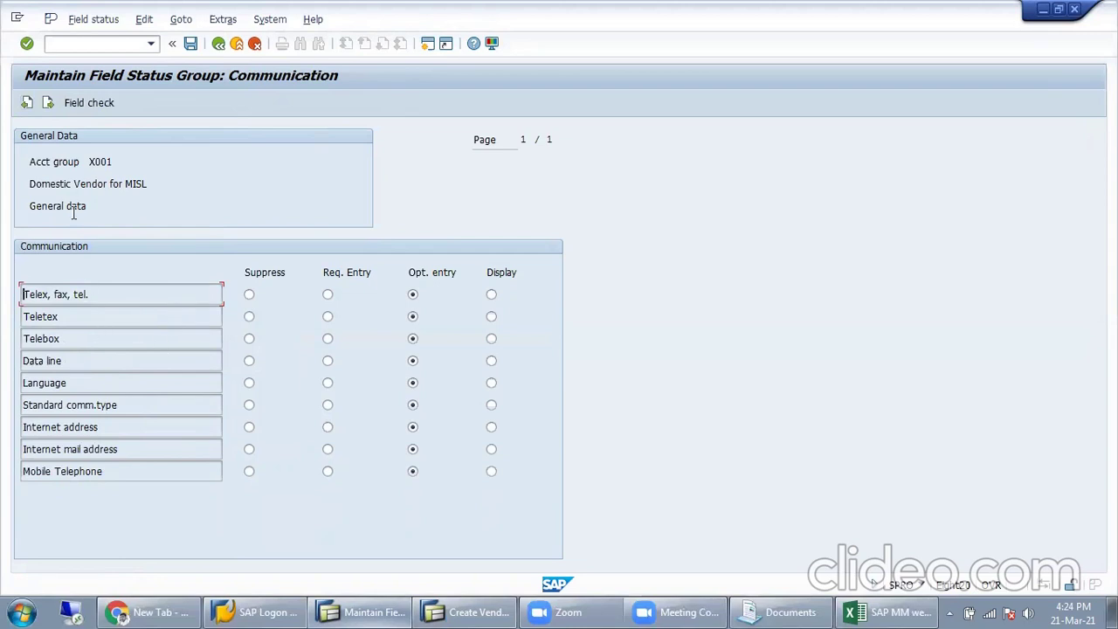
click(48, 103)
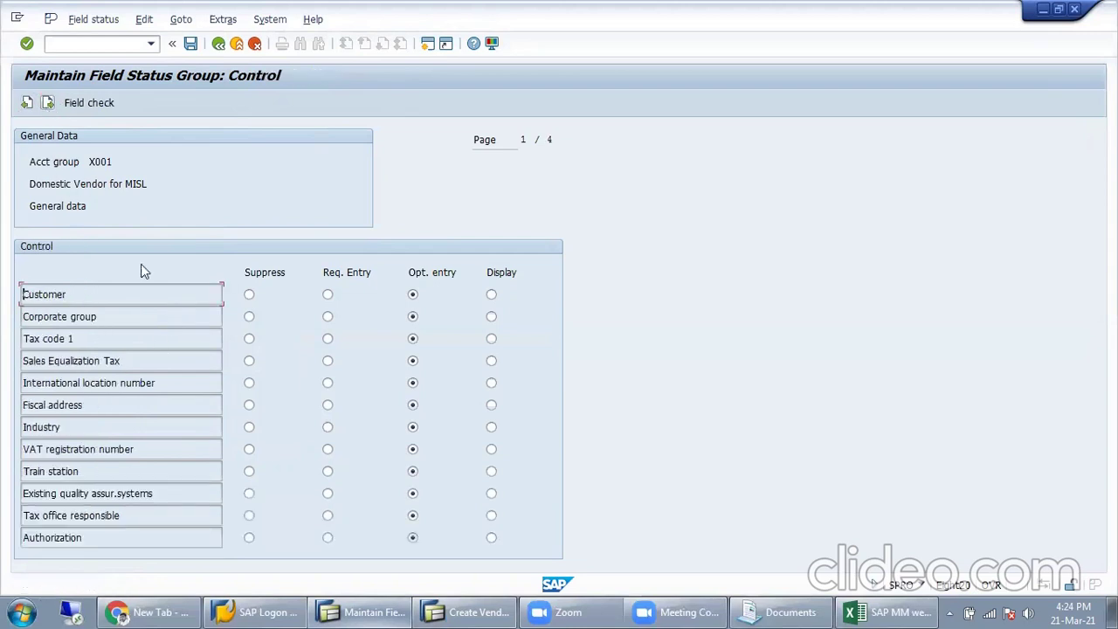
click(27, 103)
click(27, 103)
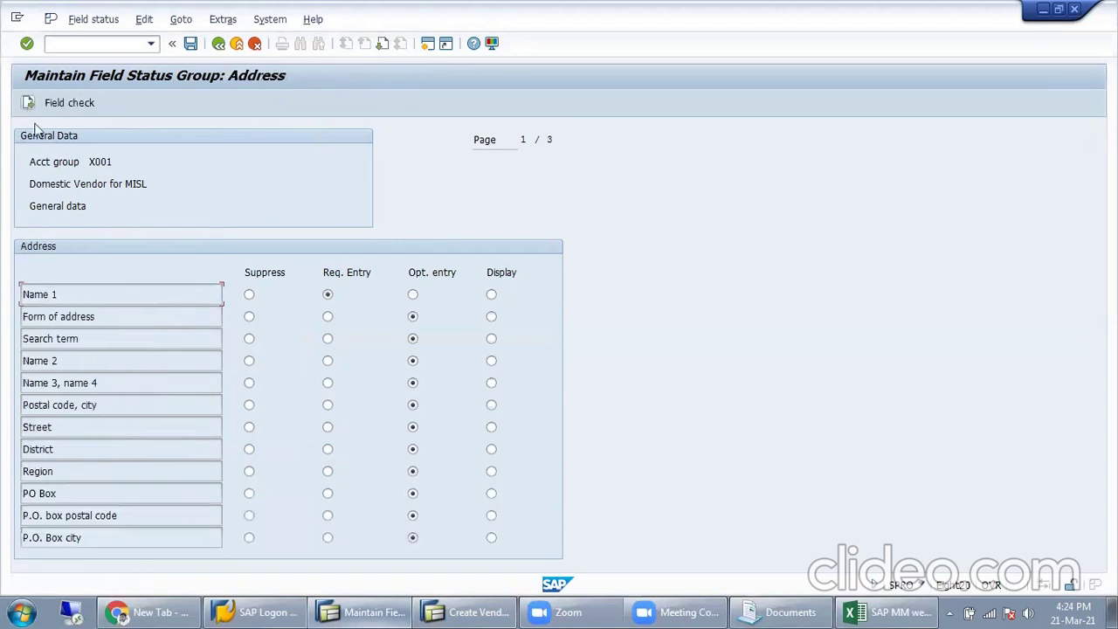
click(96, 473)
Step: Revisit the Address field statuses, mark the Postal code, city row, and return to the vendor form
click(458, 609)
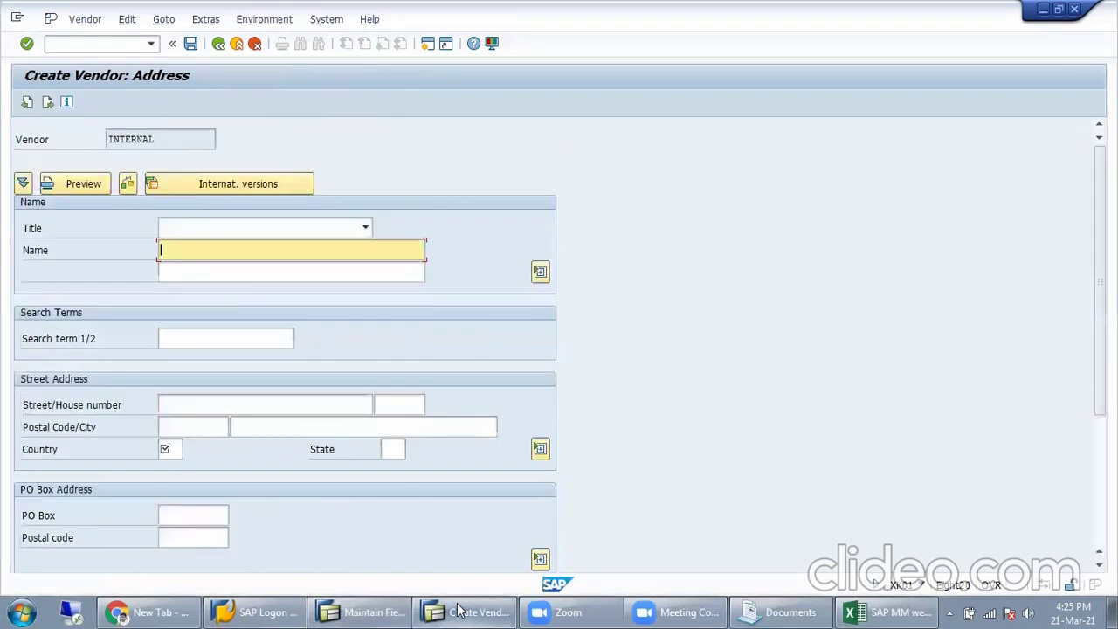
key(alt+Tab)
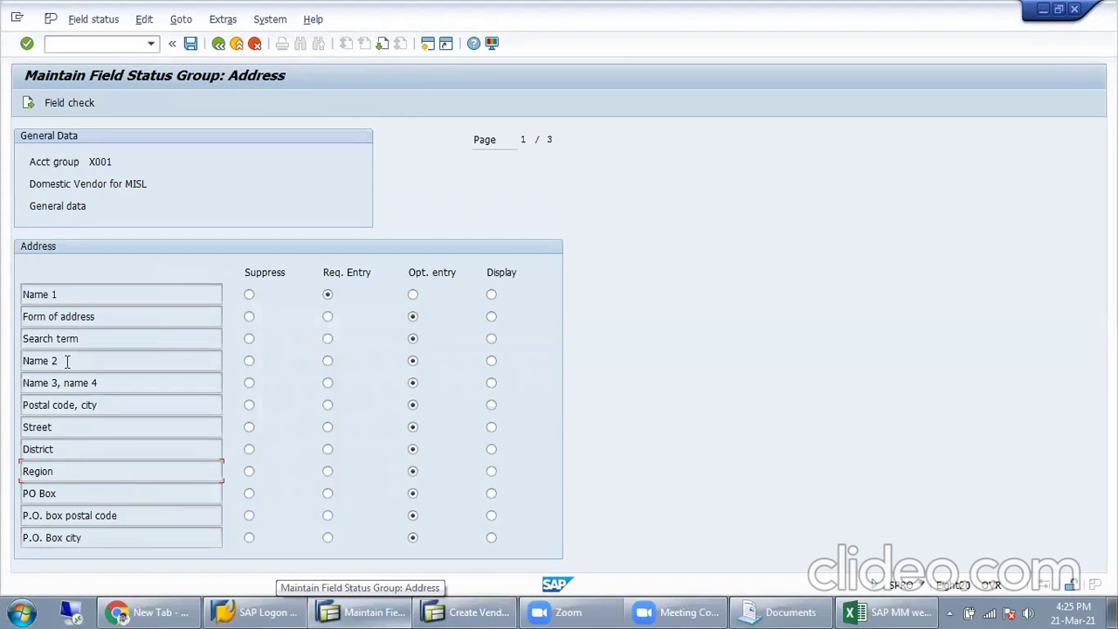
click(380, 47)
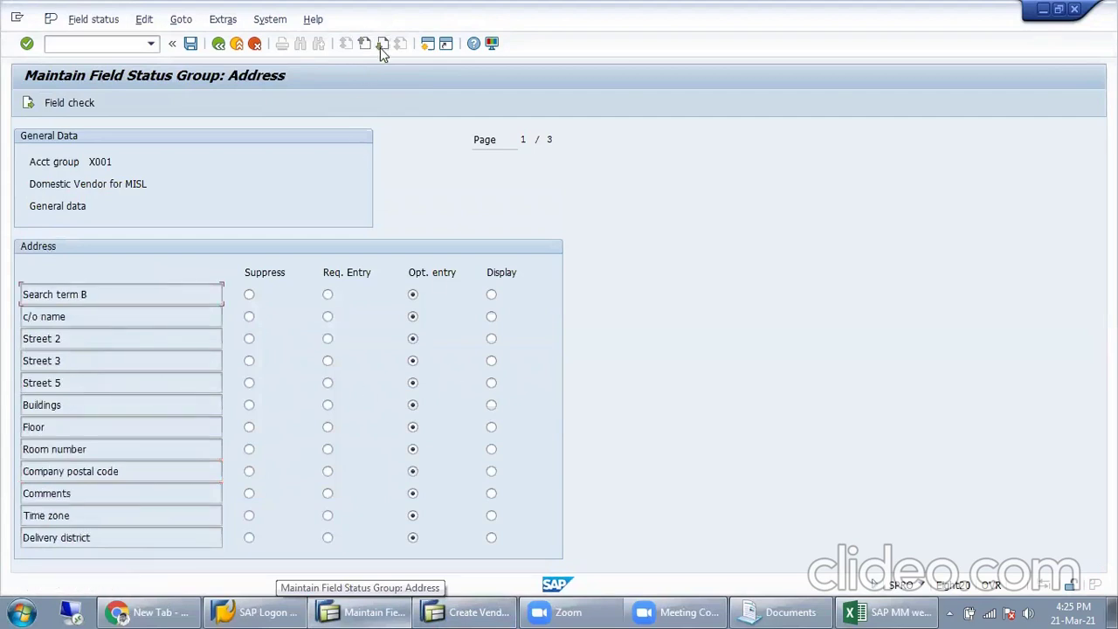
click(451, 610)
click(452, 609)
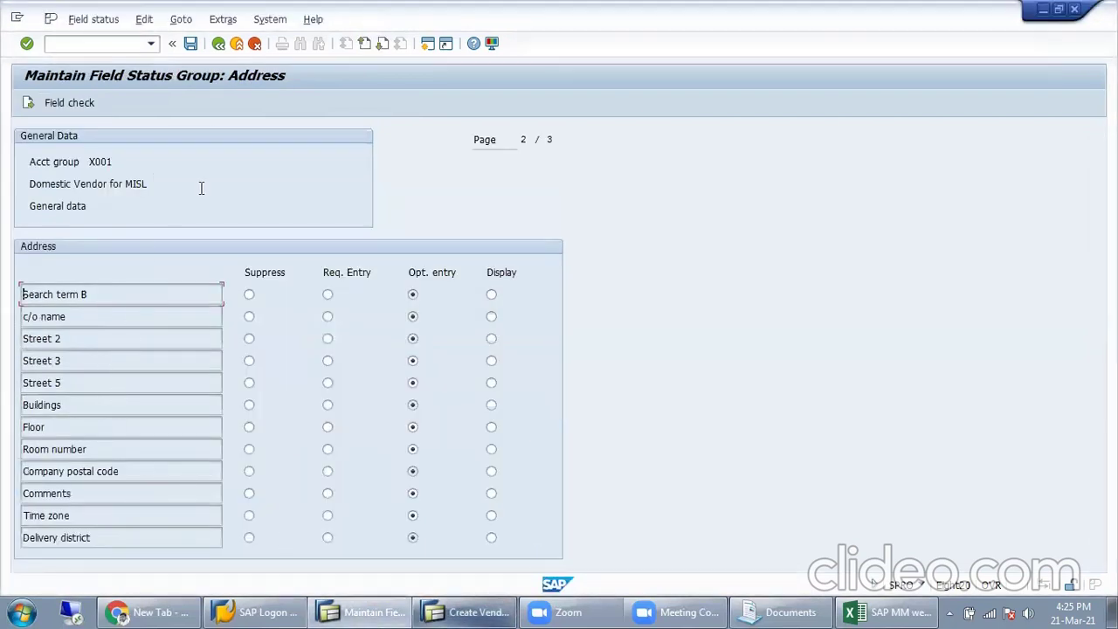
click(364, 45)
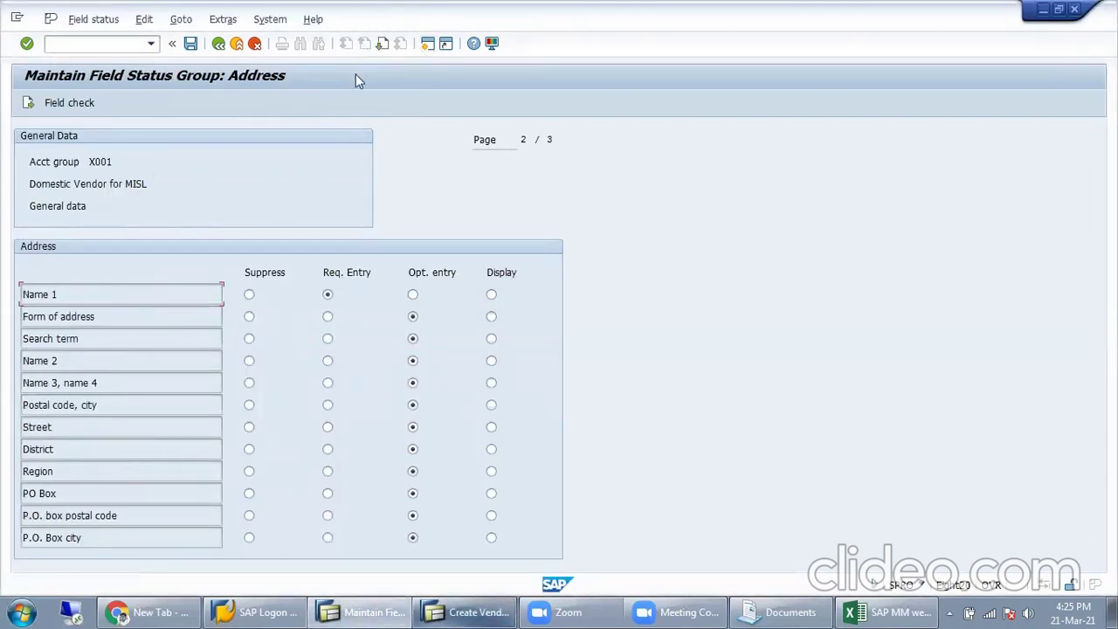
click(124, 405)
drag(124, 404, 22, 404)
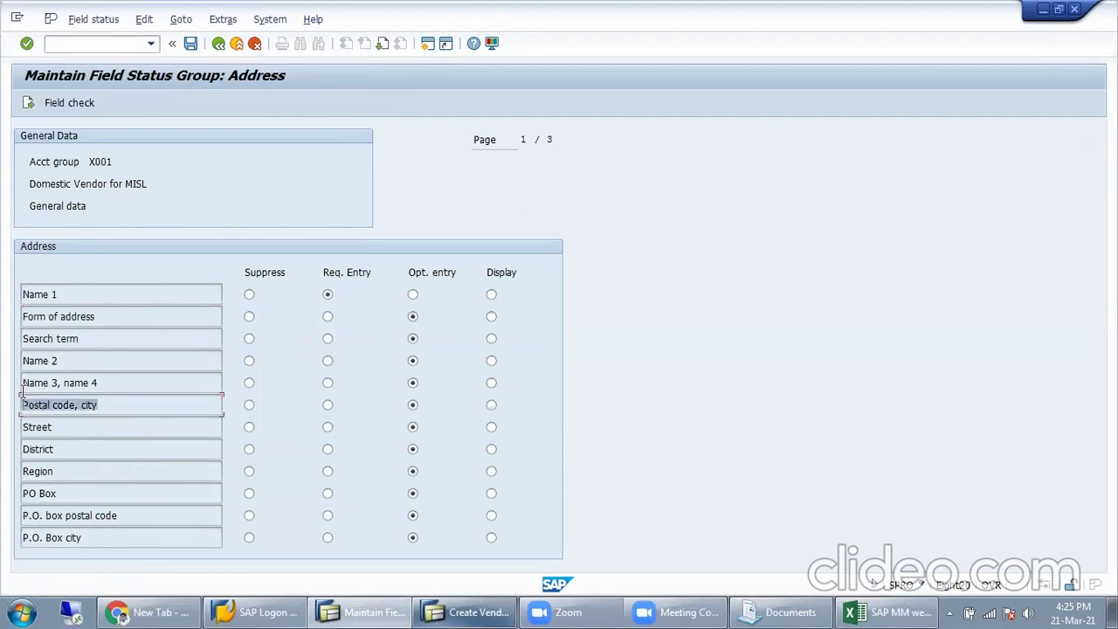
click(450, 612)
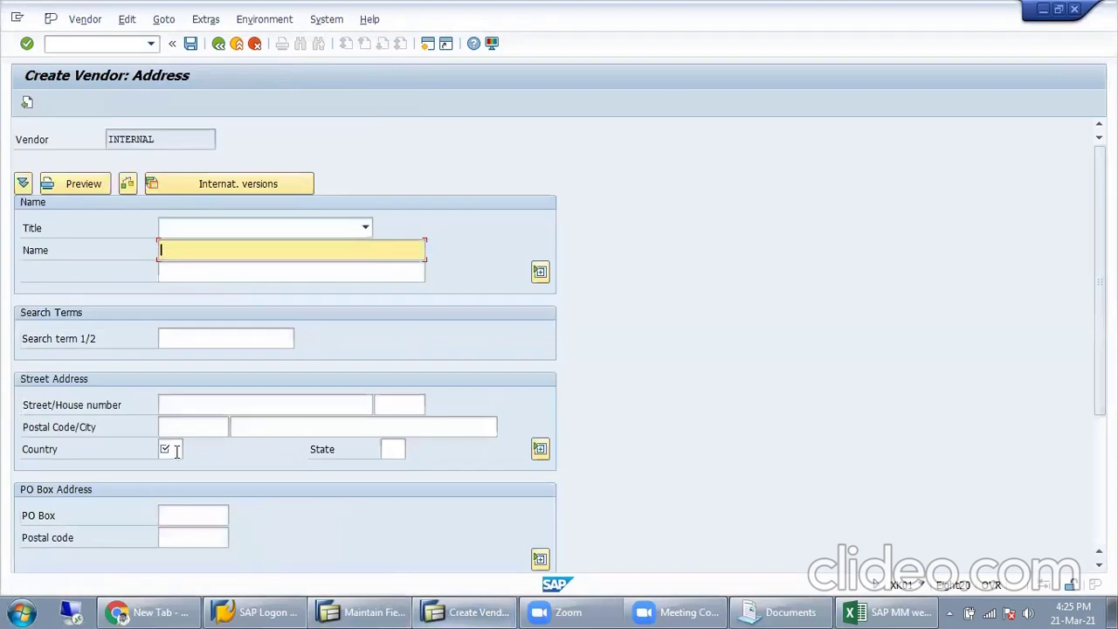
Step: Enter postal code 700001, then set Postal code, city to Suppress for X001 and save
click(194, 426)
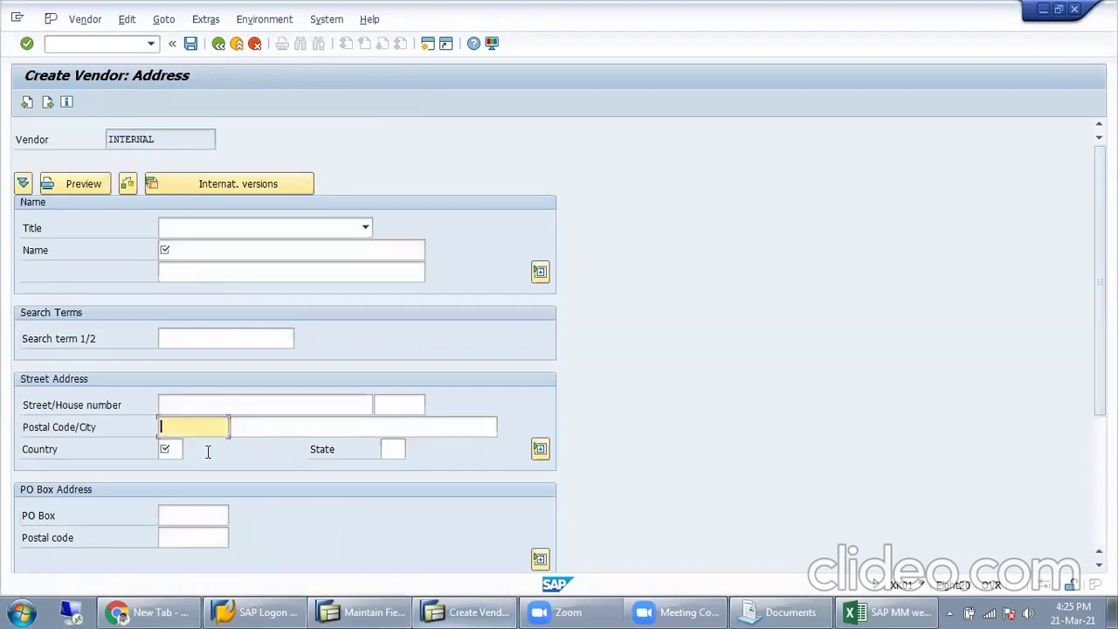
text(70000)
click(208, 445)
click(120, 428)
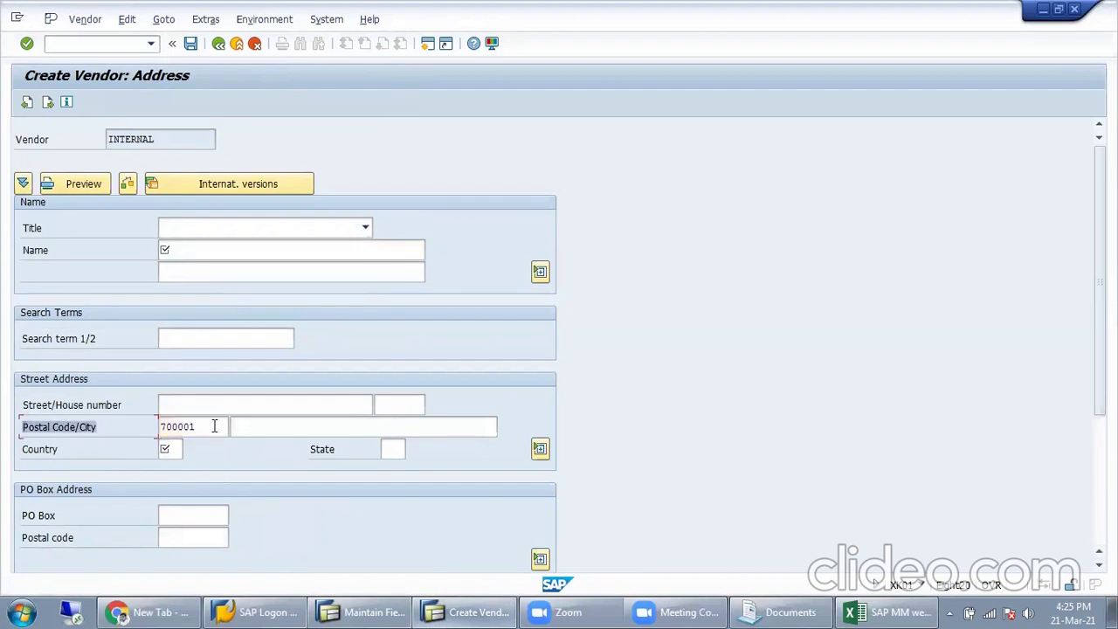
key(alt+Tab)
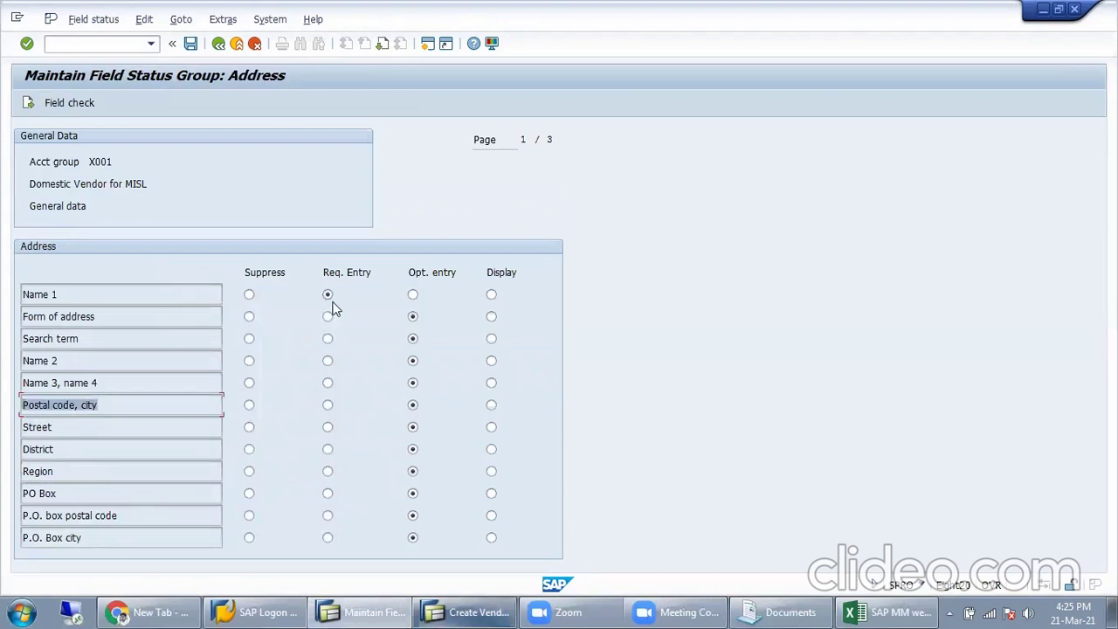
click(250, 409)
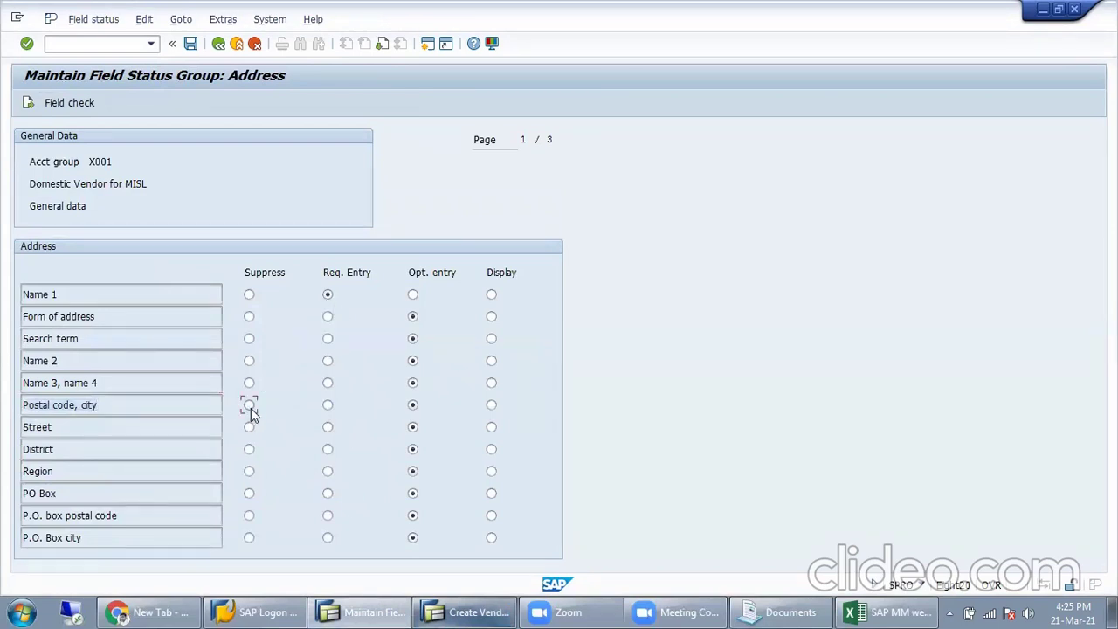
click(190, 44)
Step: Discard the vendor, reopen its address screen to check the suppressed field, and return to Vendor Account Groups
drag(216, 426, 148, 426)
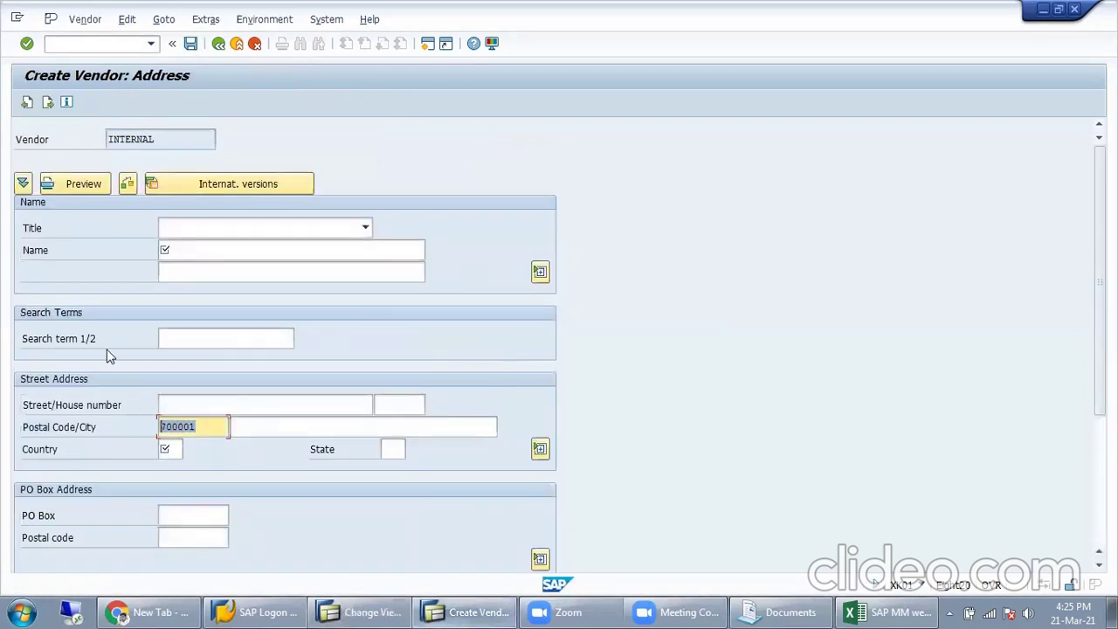
click(220, 45)
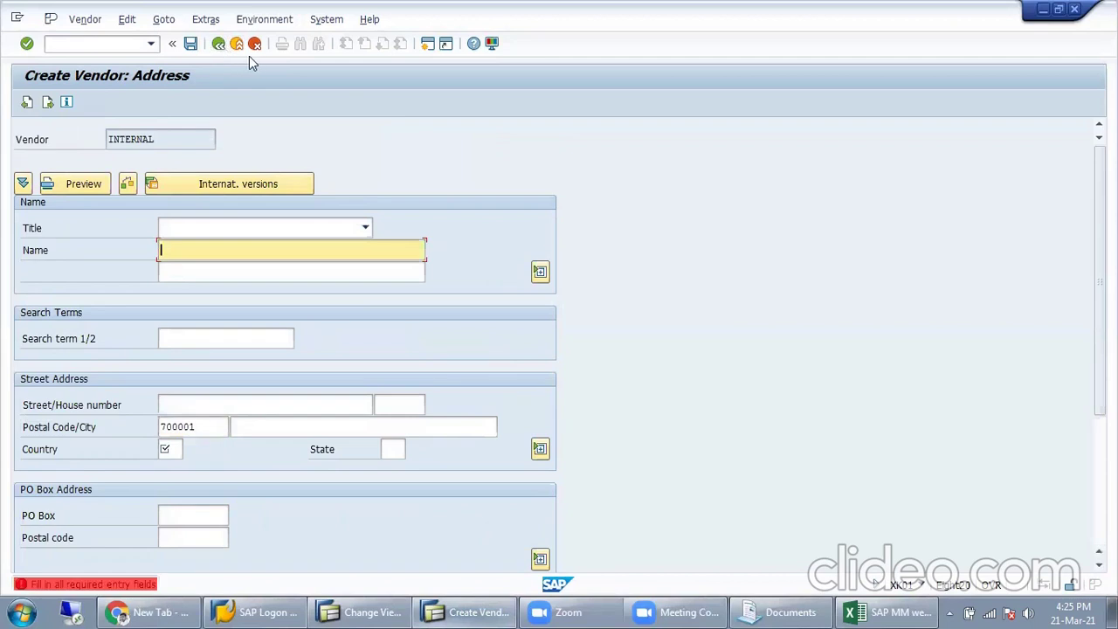
click(254, 44)
click(298, 398)
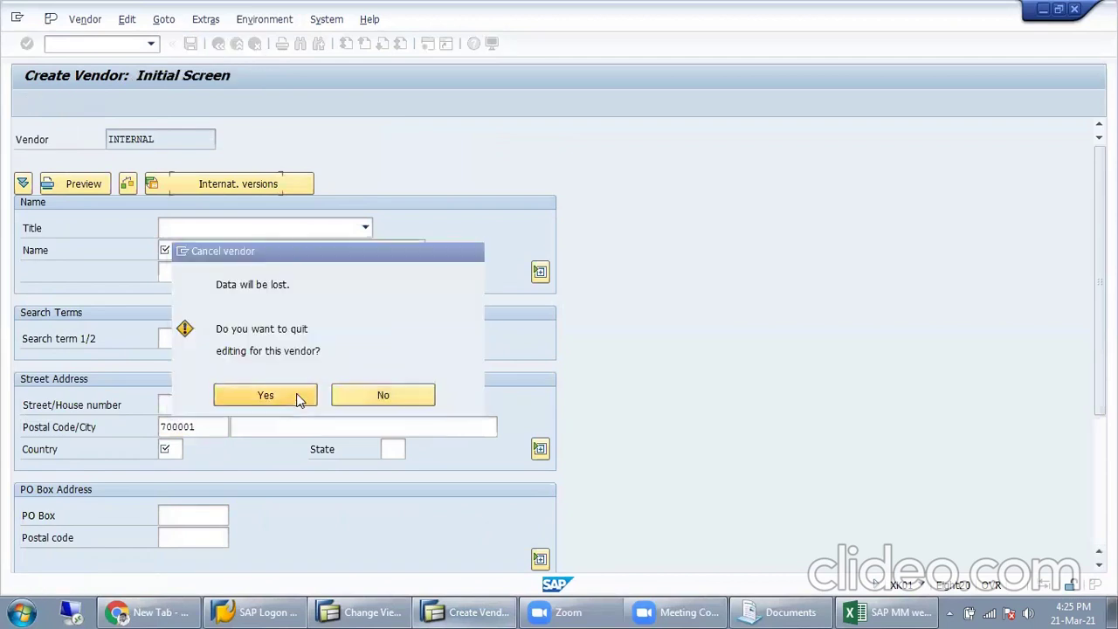
key(Return)
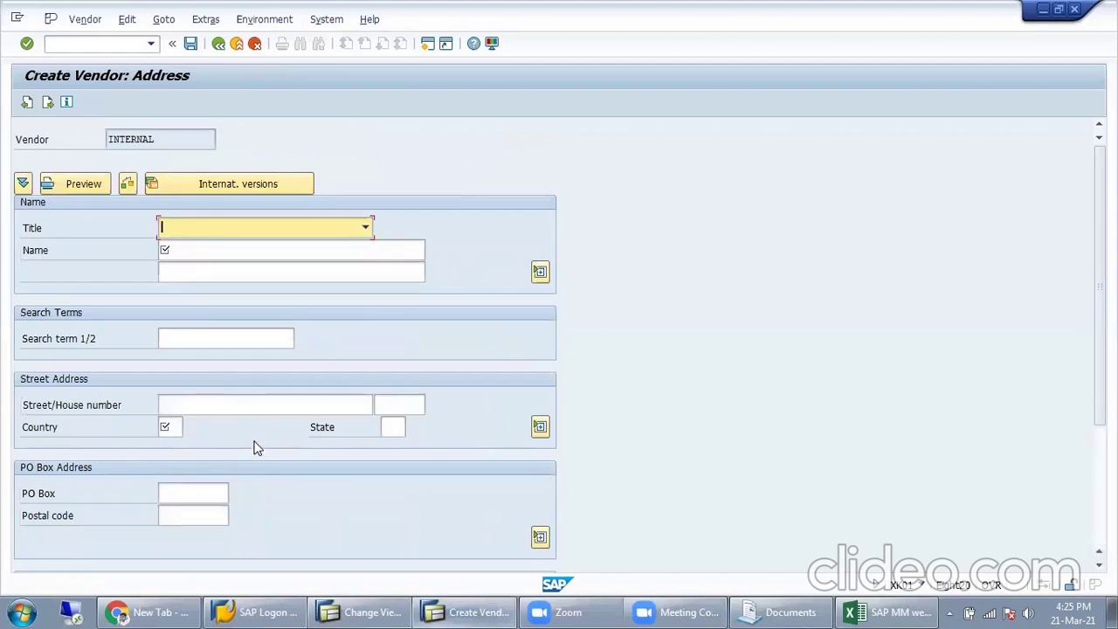
key(F4)
key(Escape)
click(198, 405)
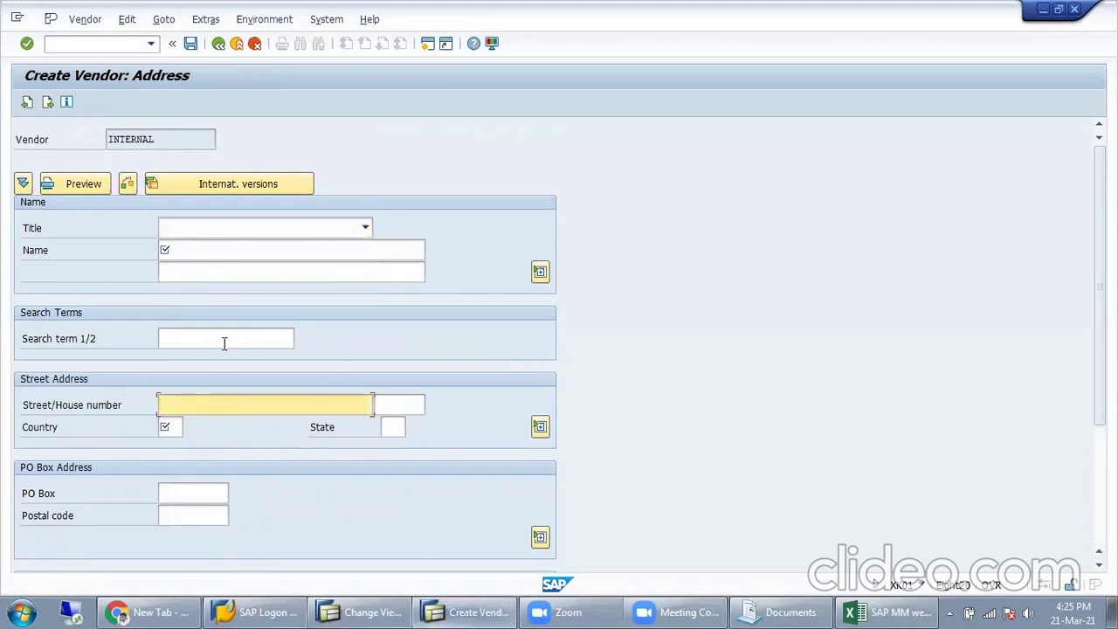
key(alt+Tab)
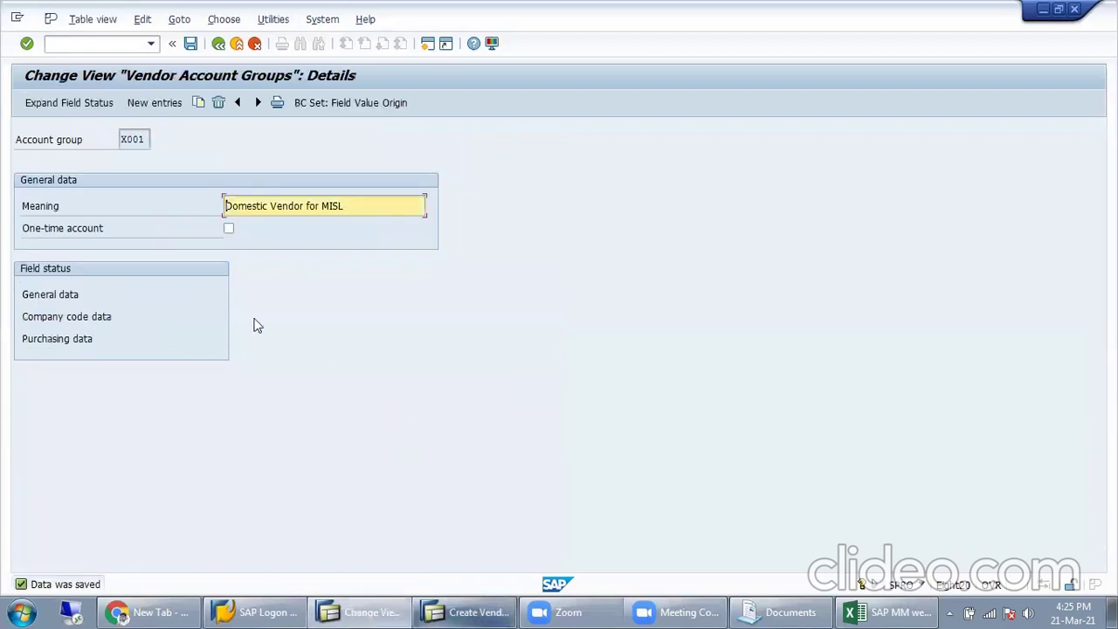
Step: Set Postal code, city back to Optional entry in X001's Address field statuses and save
double_click(75, 296)
double_click(41, 273)
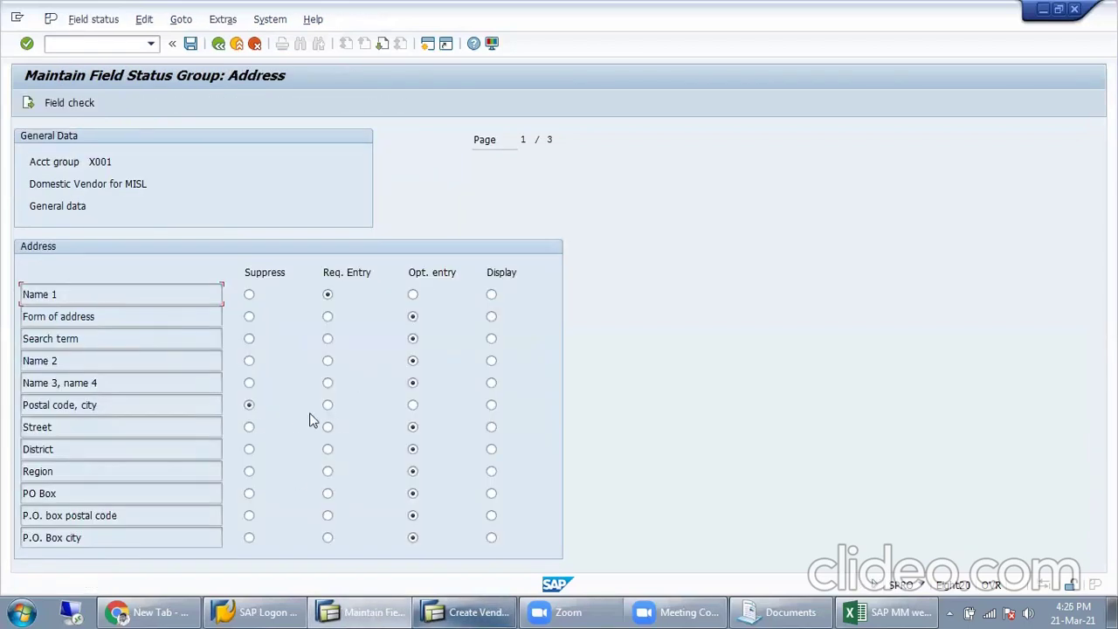
click(330, 407)
click(412, 404)
click(191, 43)
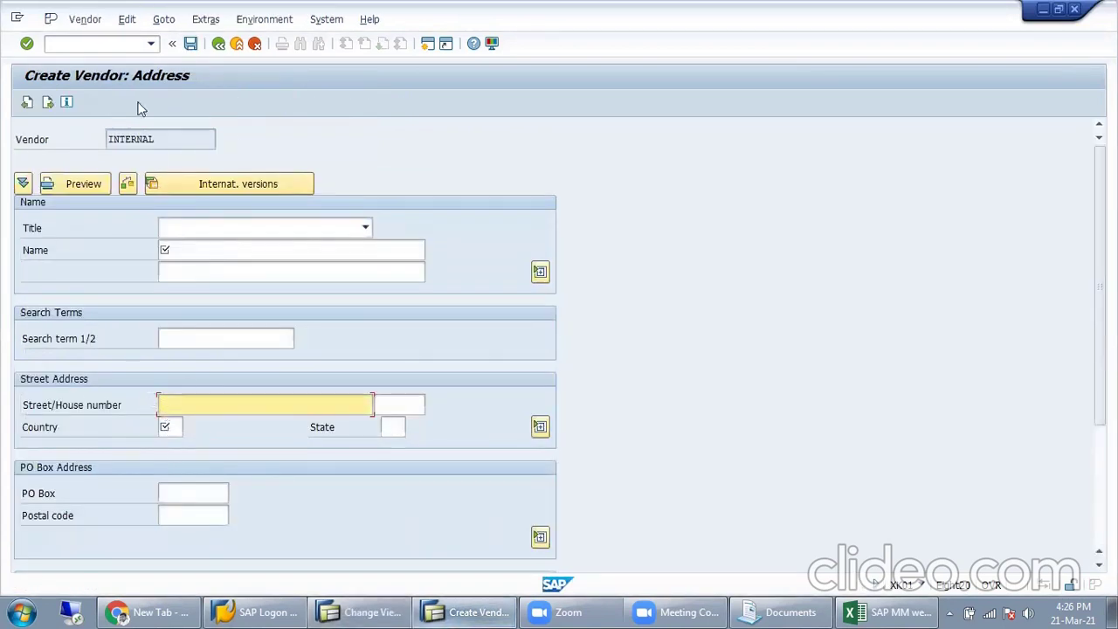
Step: Abandon the address form and restart vendor creation with /nxk01
click(219, 46)
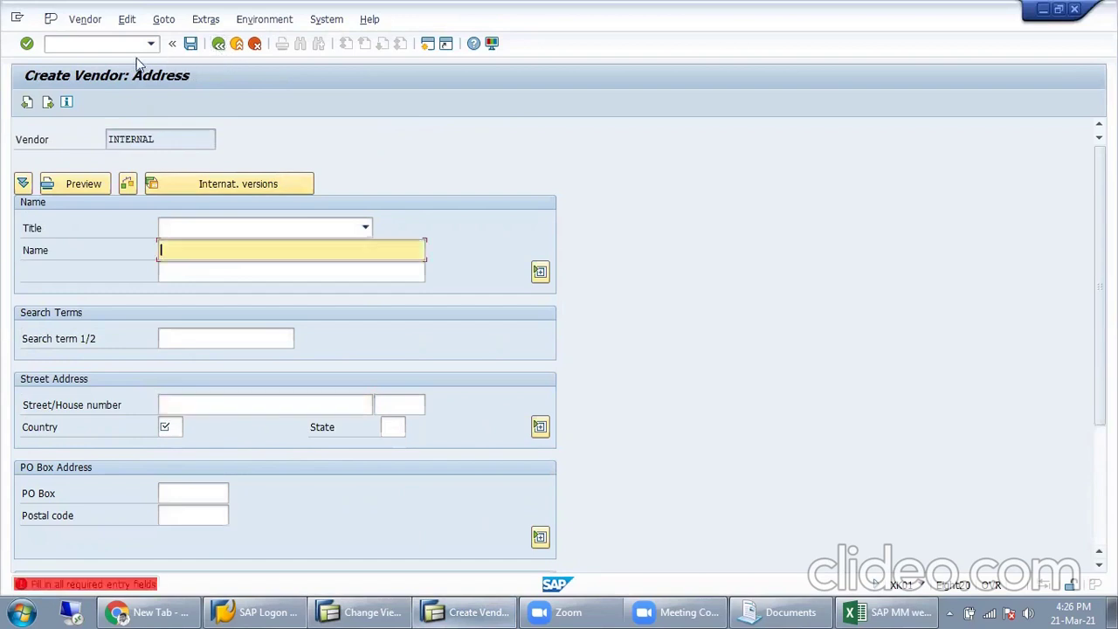
text(/)
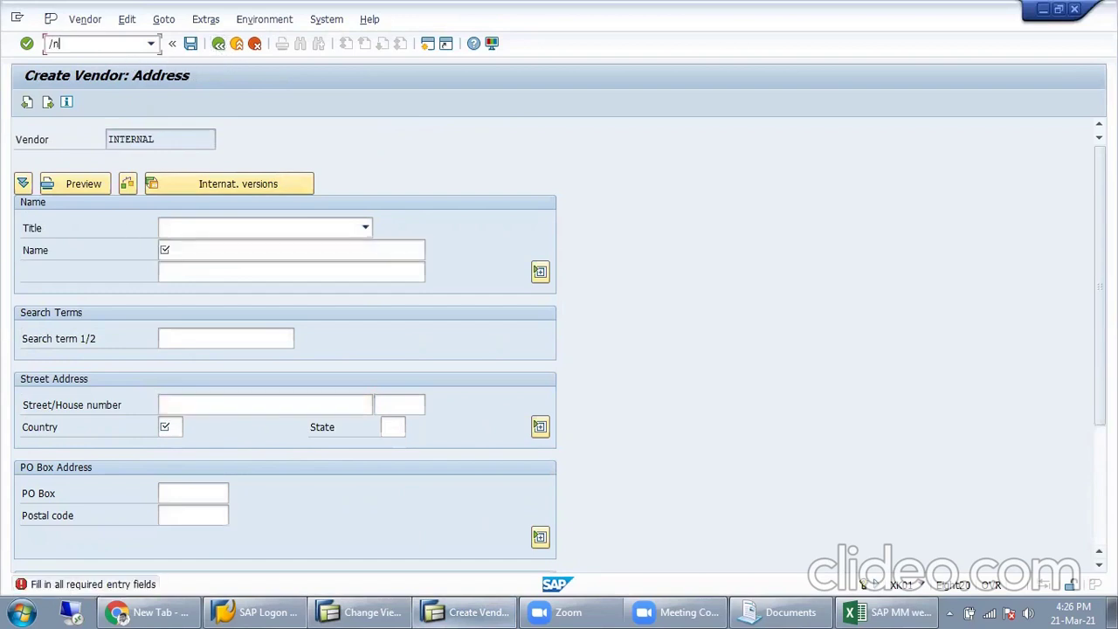
text(nxk01)
key(Return)
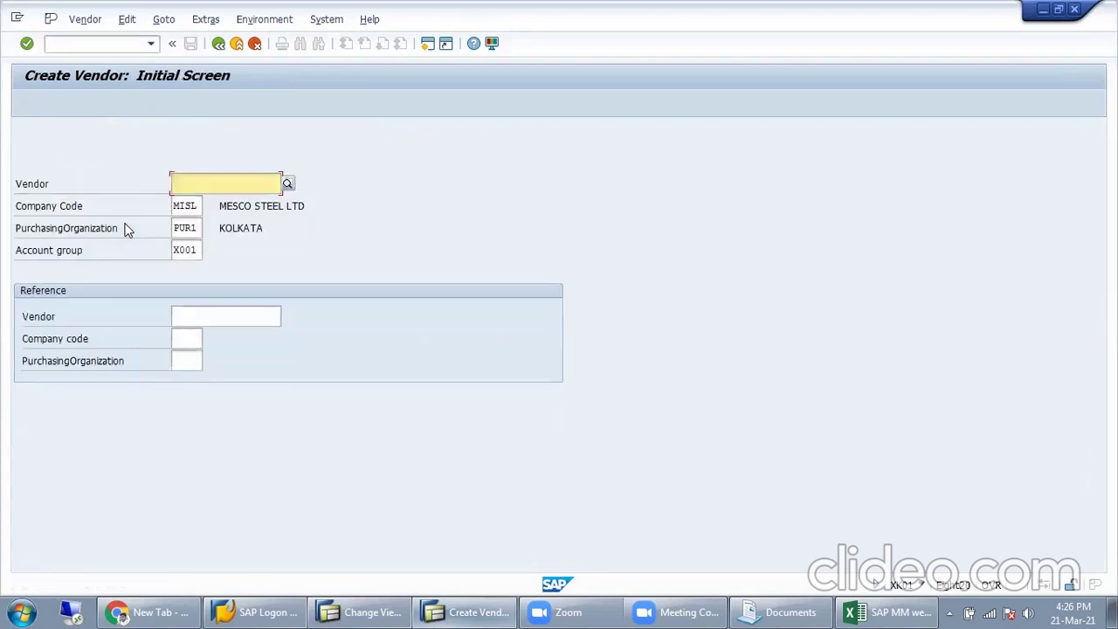
Step: Proceed to the new vendor's Address form and look over the postal code, city and street fields
key(Return)
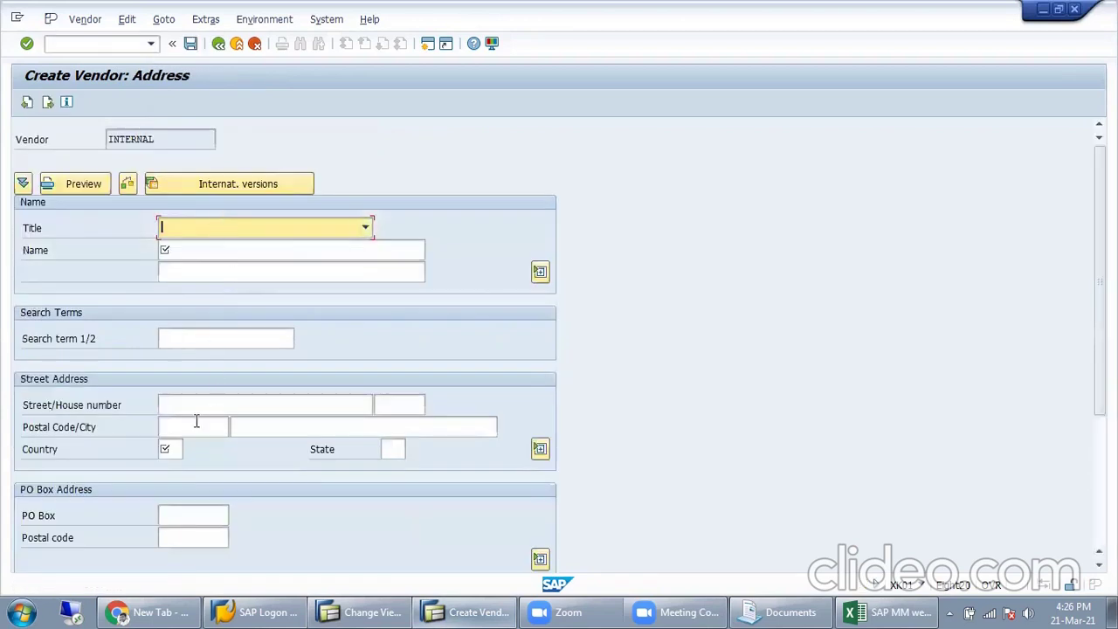
click(210, 426)
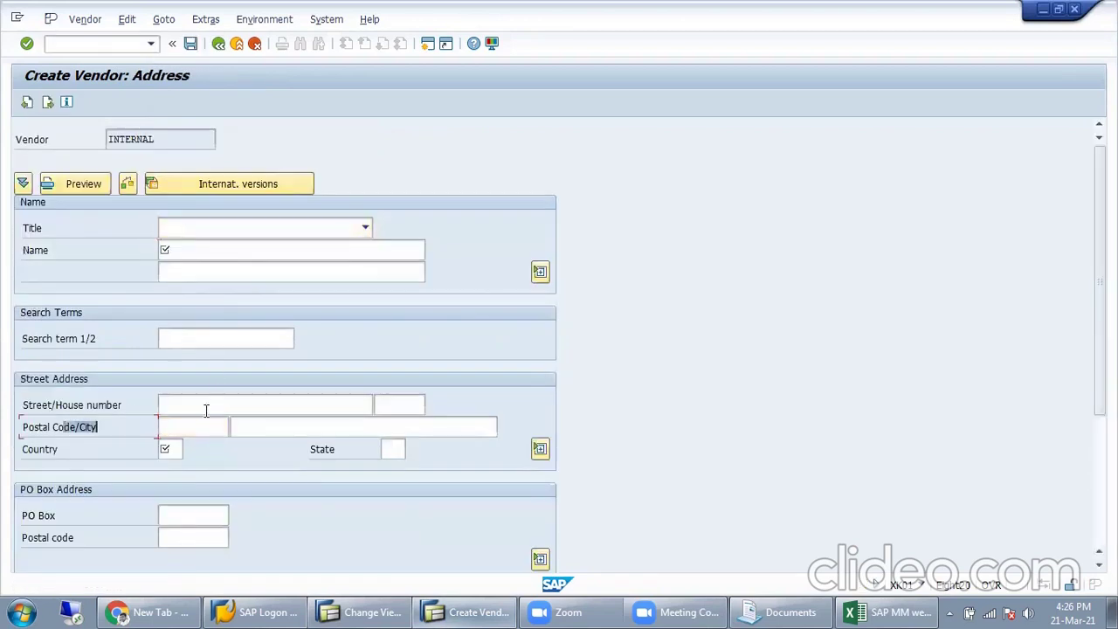
click(295, 426)
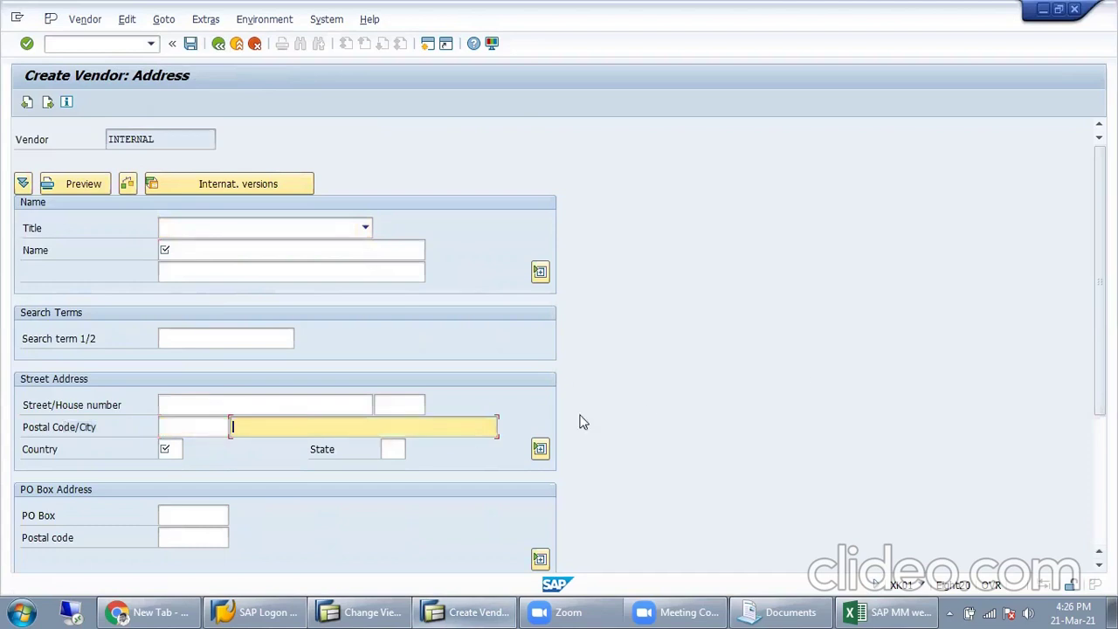
key(F10)
click(220, 405)
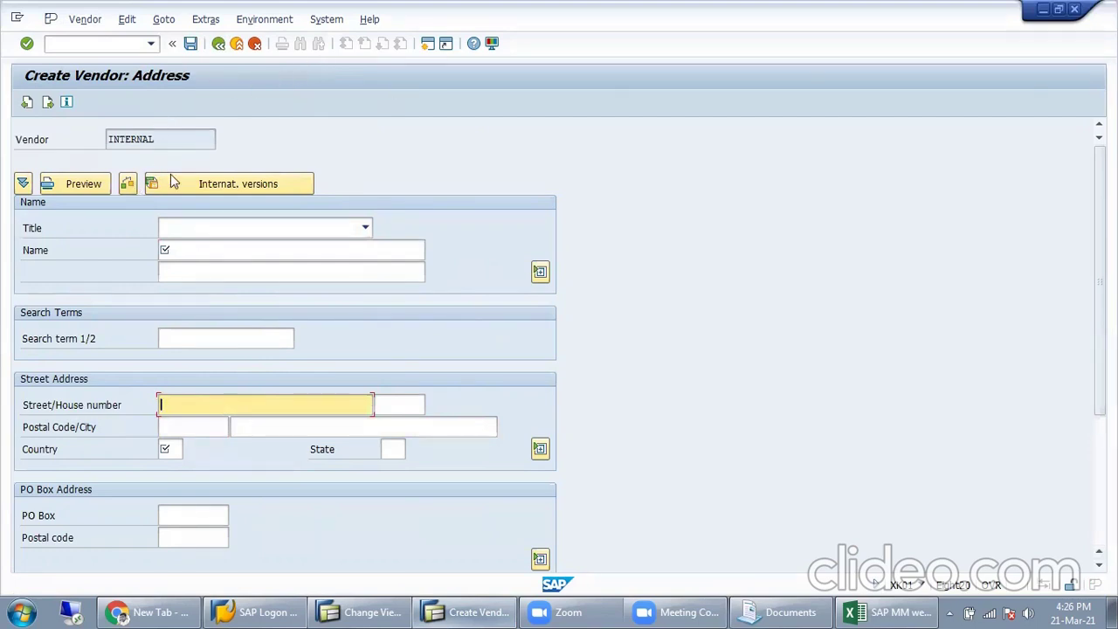
Step: Glance at the account group settings, then return to the address form's search term and name fields
key(alt+Tab)
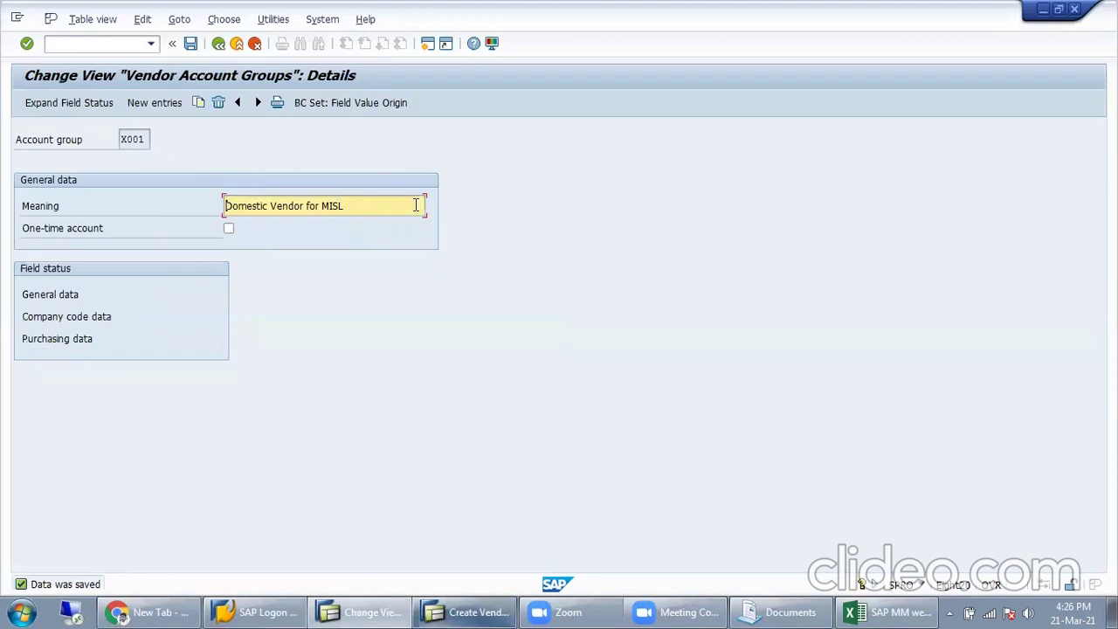
key(alt+Tab)
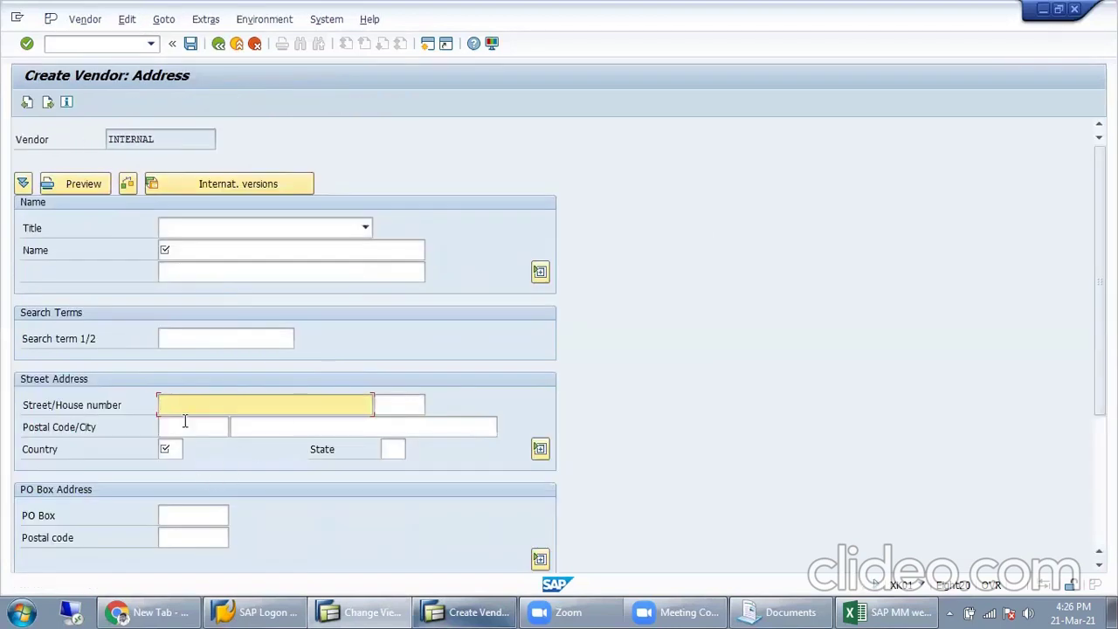
click(185, 423)
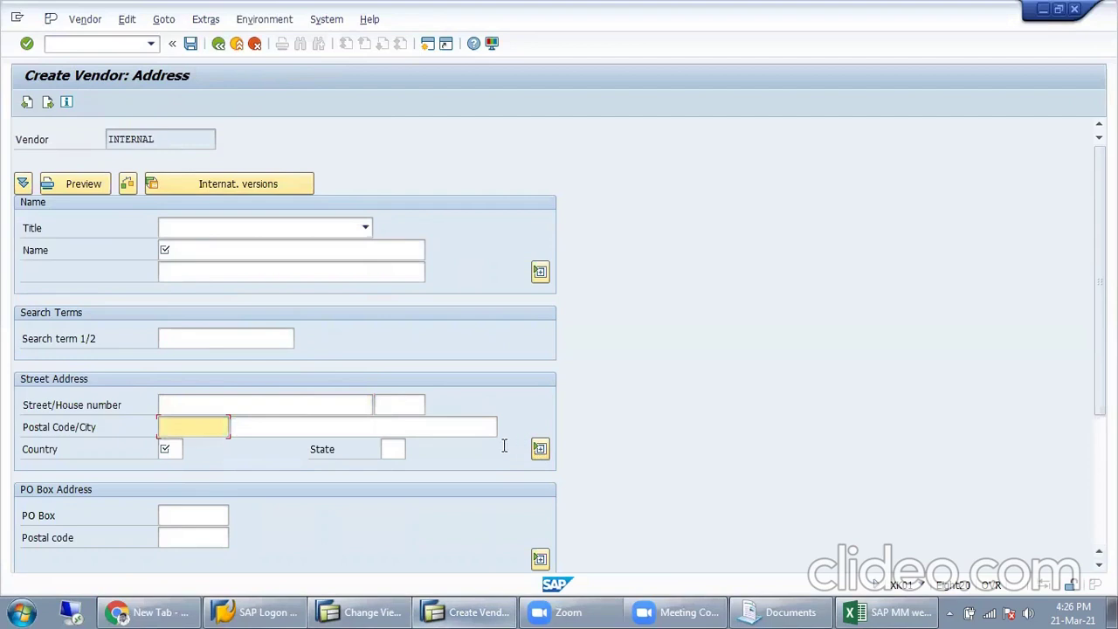
click(215, 338)
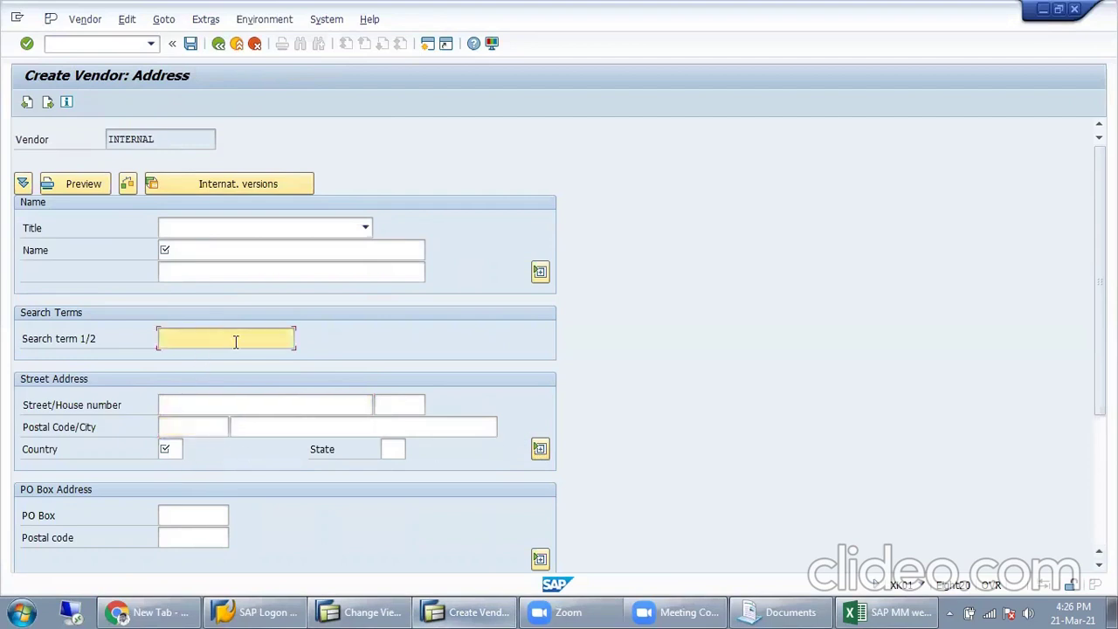
click(209, 254)
Step: Enter Jindal Steel Ltd as the vendor name using the autocomplete suggestion
text(Jina)
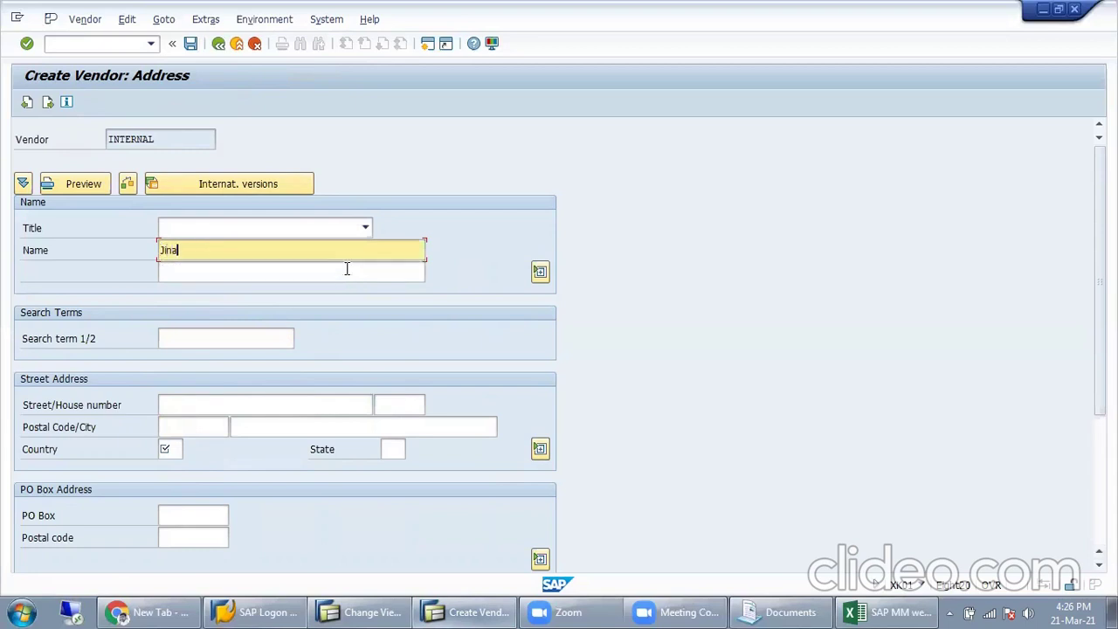
key(BackSpace)
text(dal)
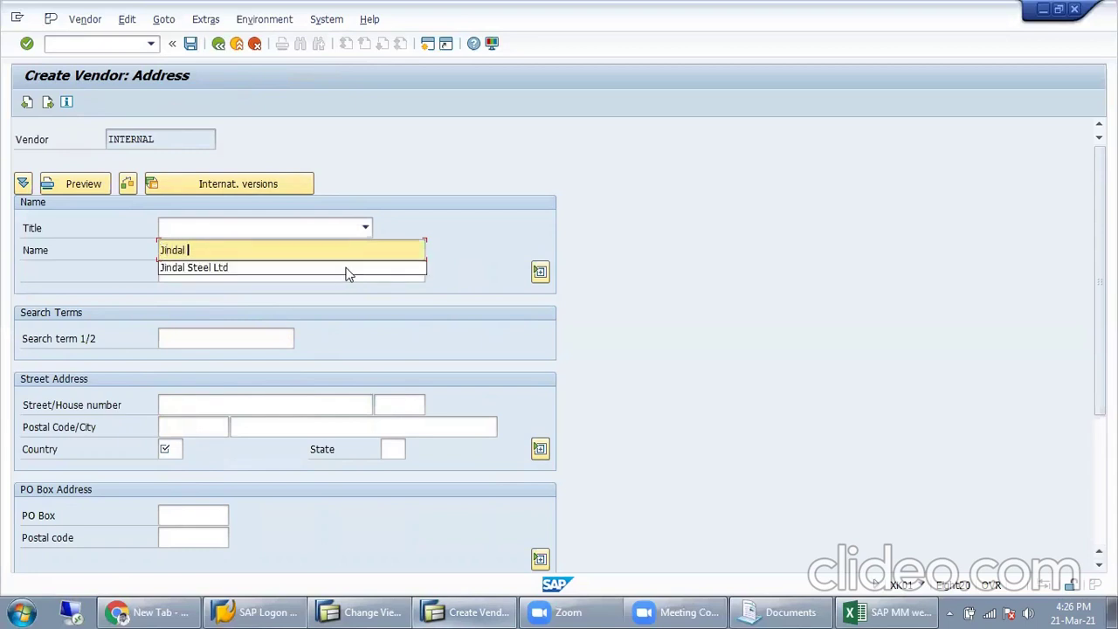
click(347, 270)
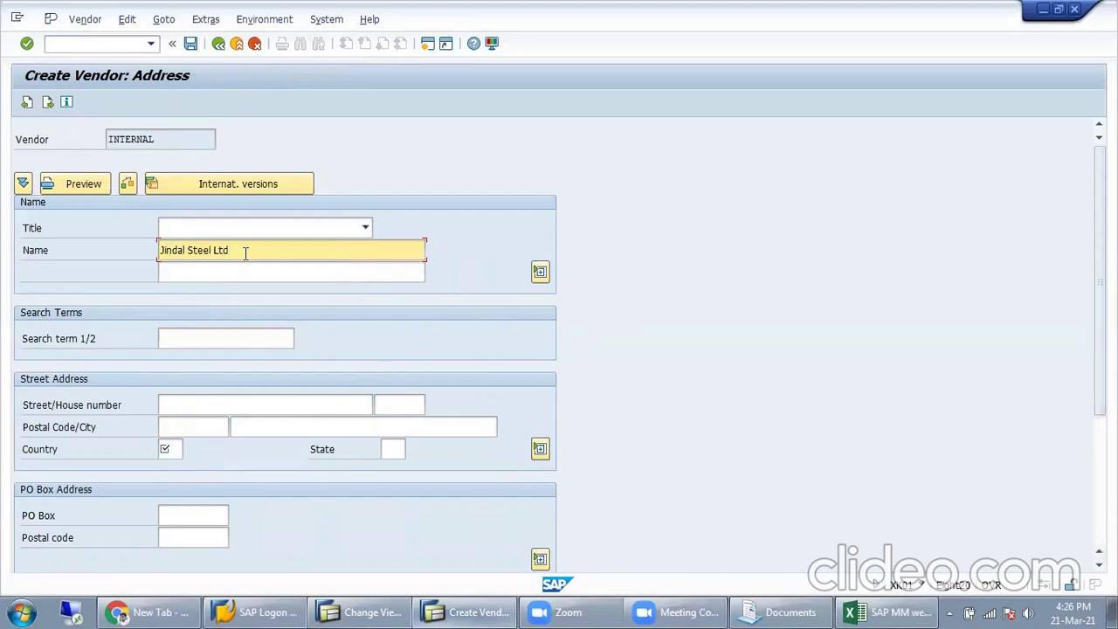
drag(244, 252, 128, 256)
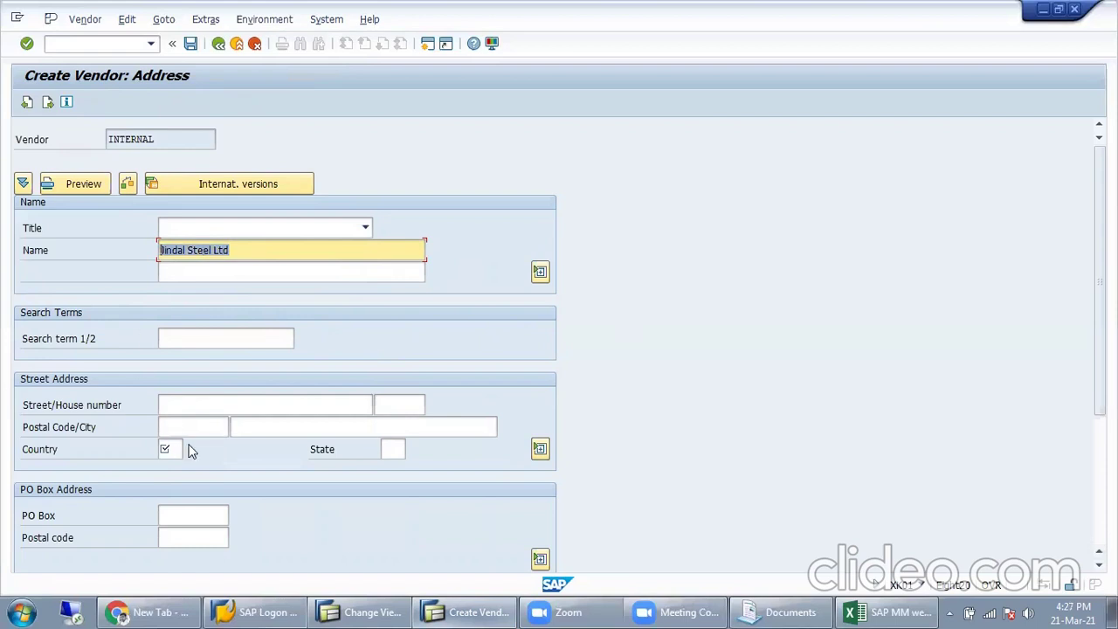
key(ctrl+c)
Step: Fill in the search term, replacing the initial Jindal with Steel
click(195, 347)
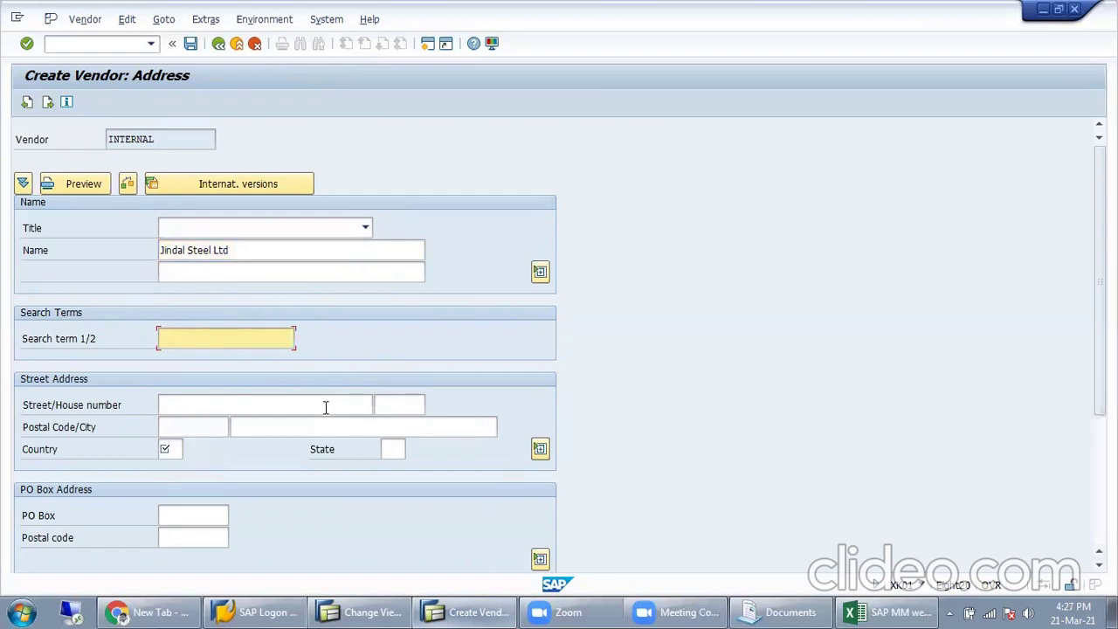
text(Jindal)
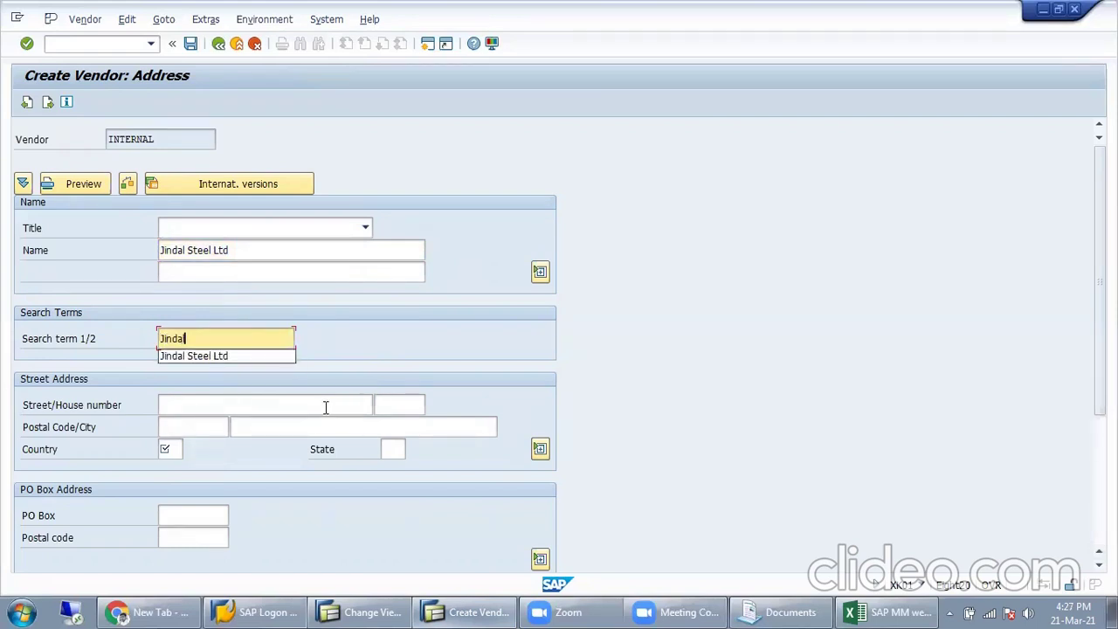
click(279, 426)
click(225, 341)
key(shift+Home)
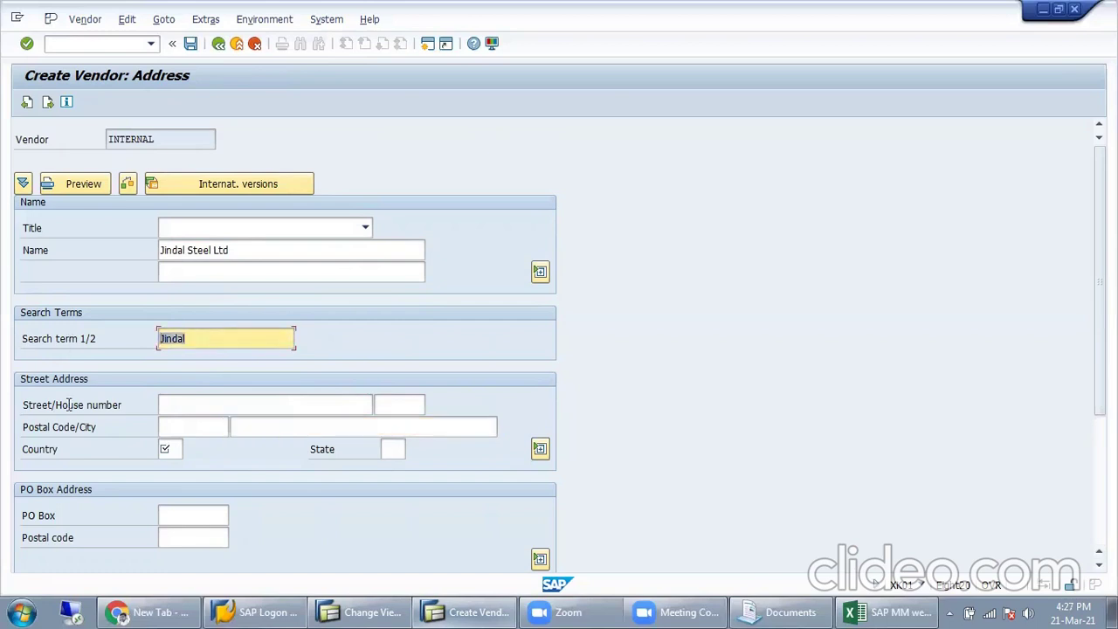
drag(251, 249, 97, 256)
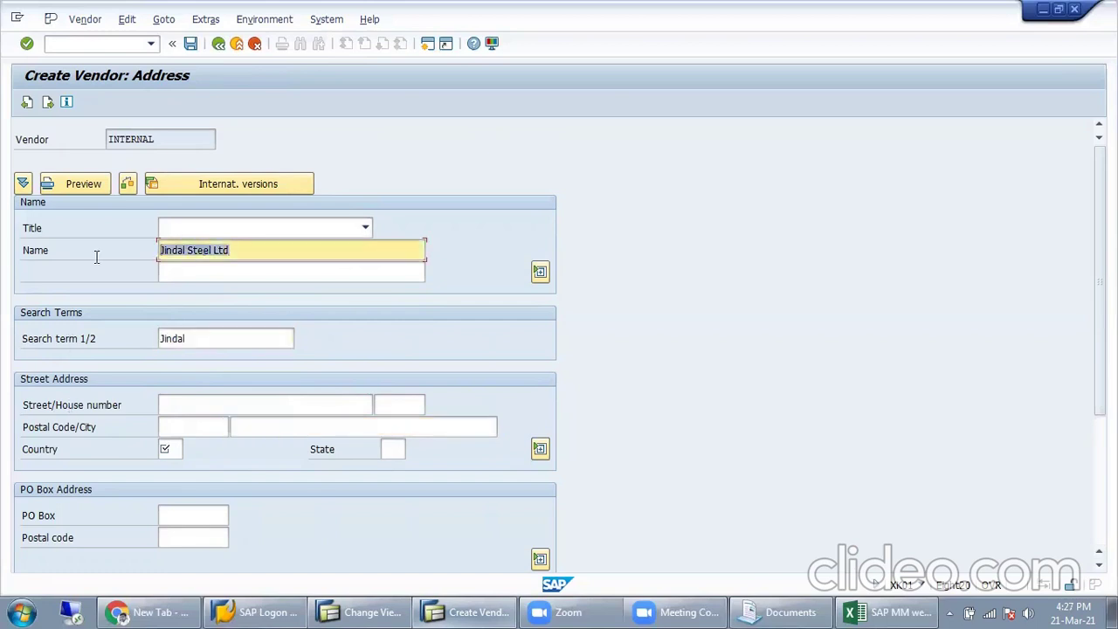
drag(200, 340, 62, 374)
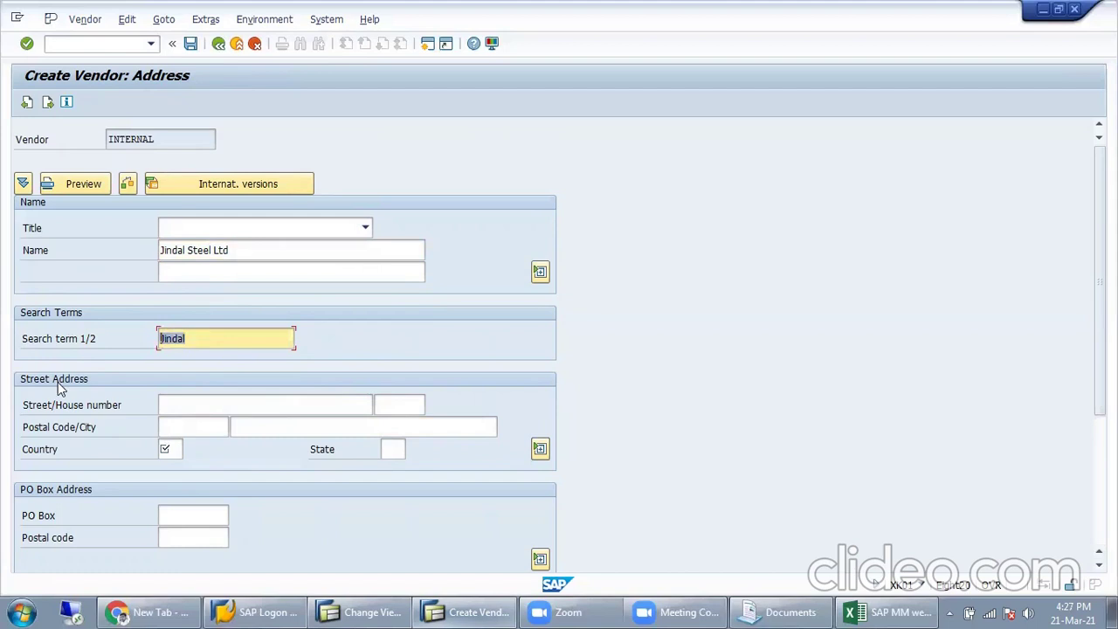
text(Steel)
Step: Review the vendor name Jindal Steel Ltd and search term Steel on the form
click(179, 423)
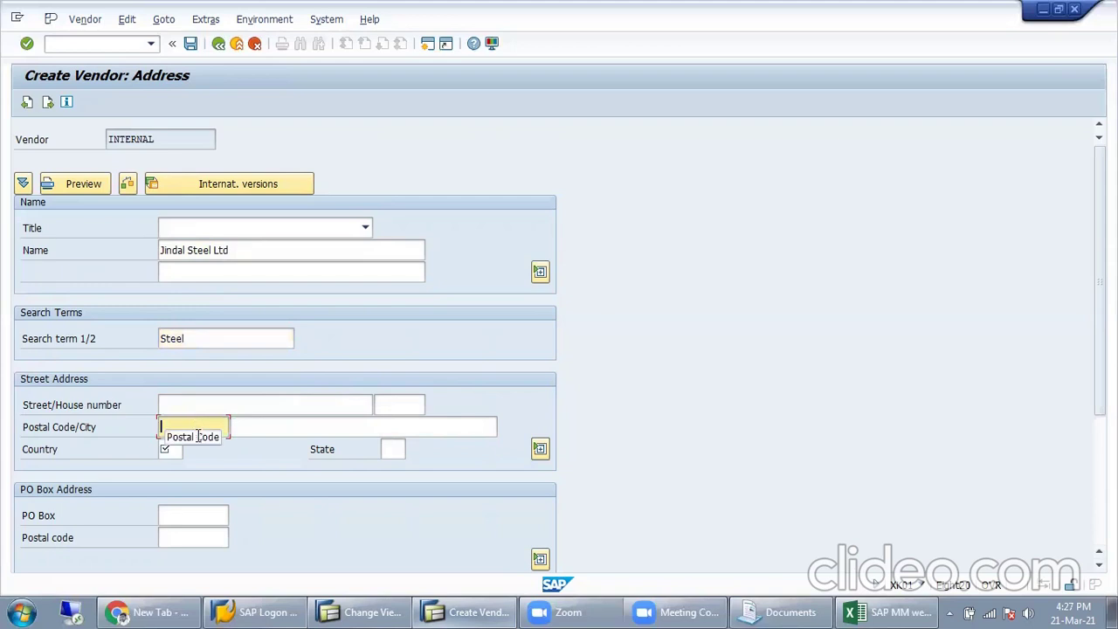
click(207, 343)
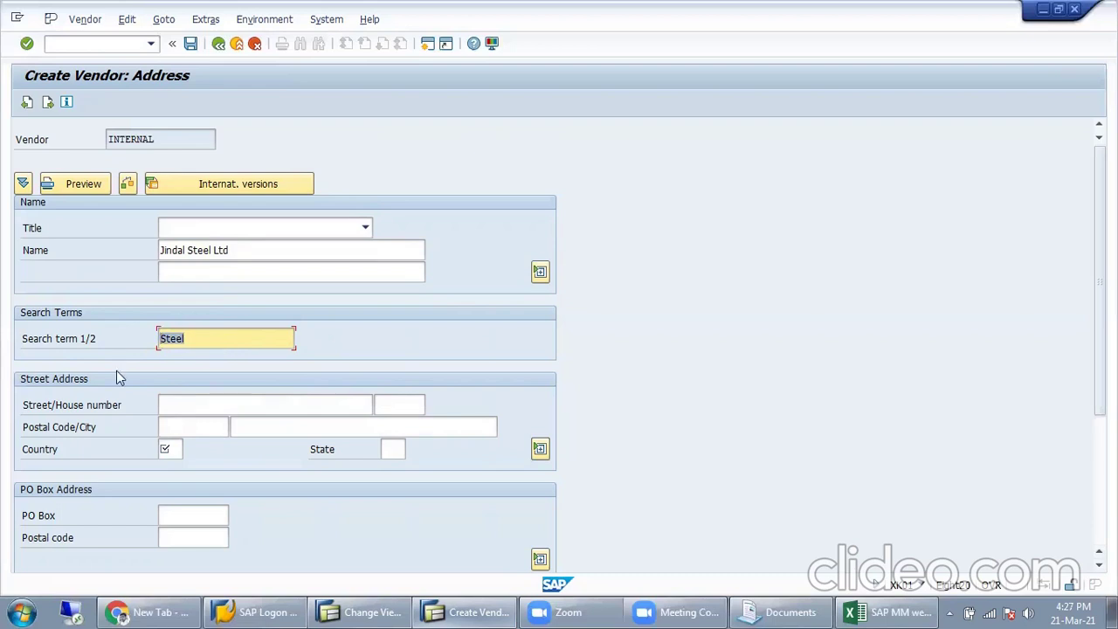
click(279, 255)
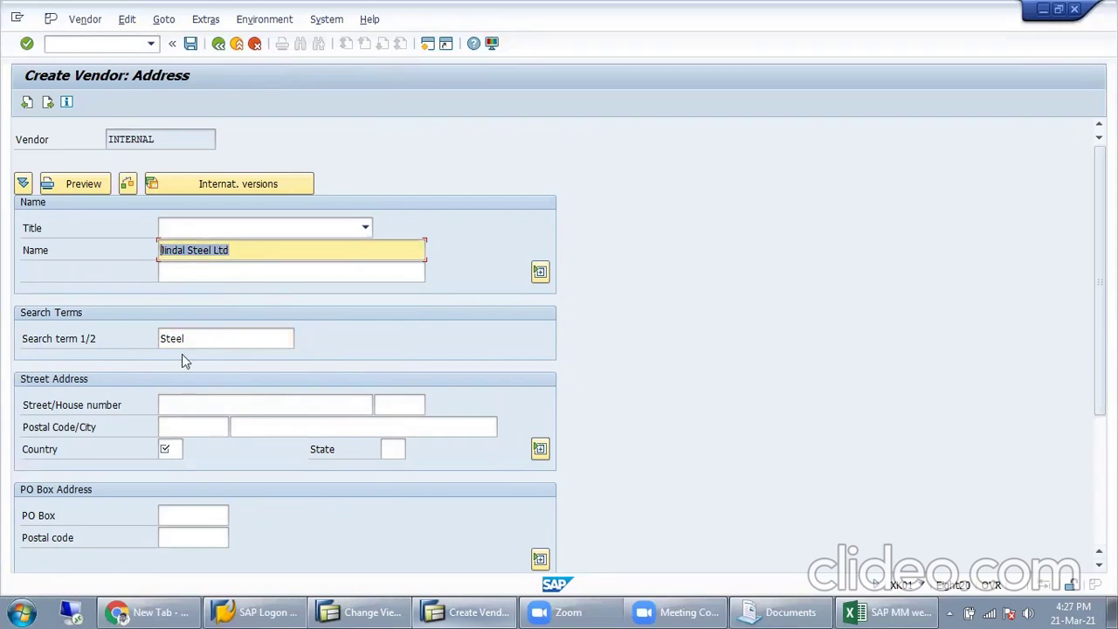
click(212, 341)
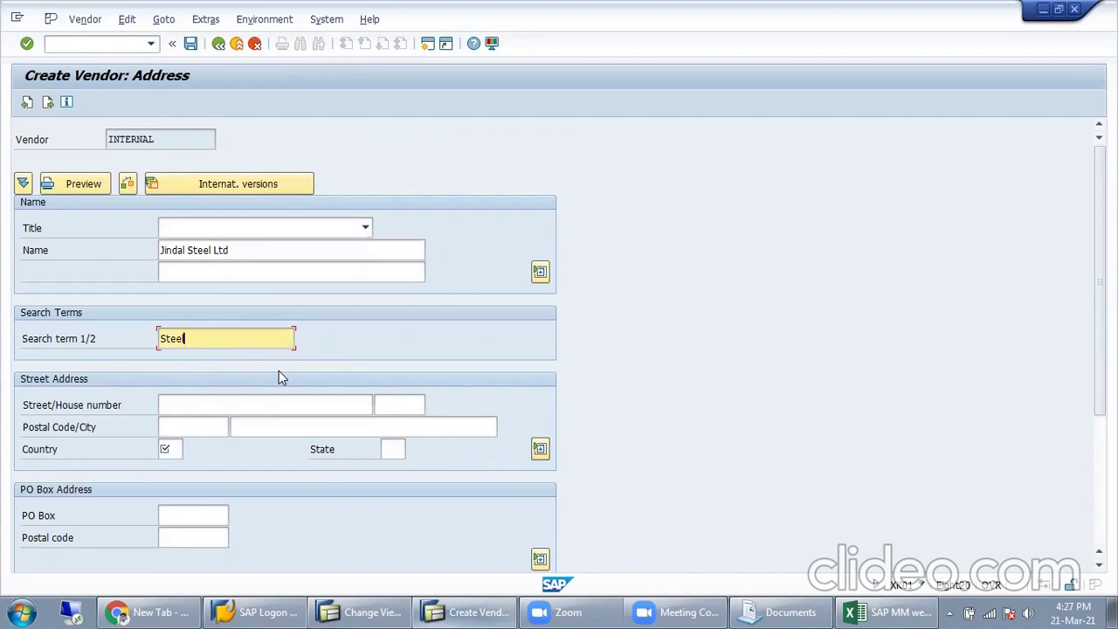
drag(201, 335, 86, 347)
drag(257, 249, 29, 289)
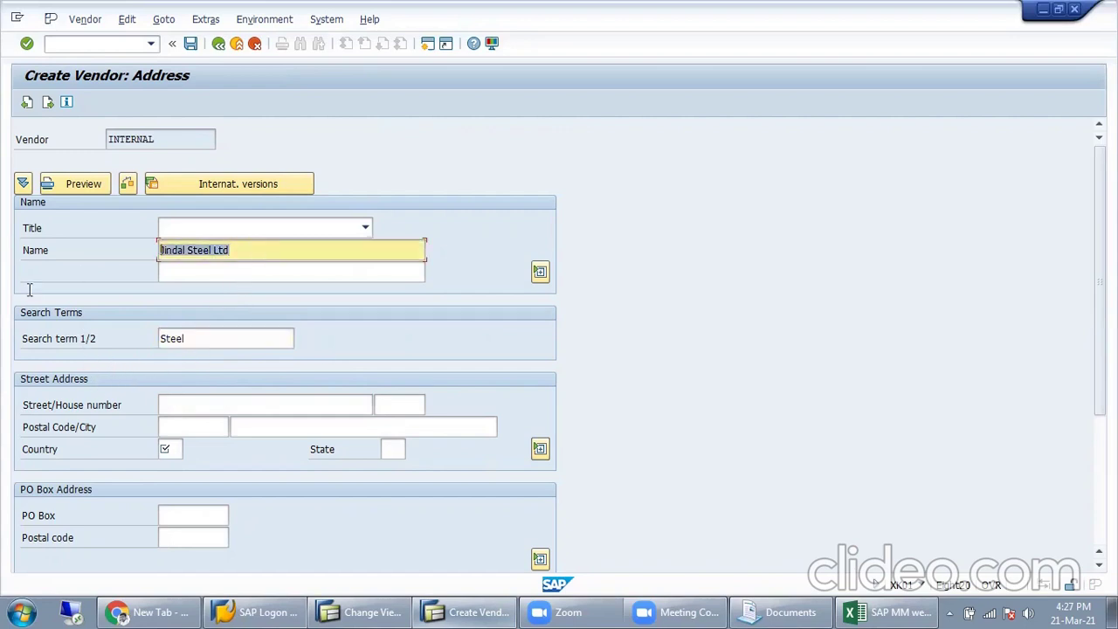
Step: Set the vendor's country to IND and region to 19, West Bengal
click(196, 408)
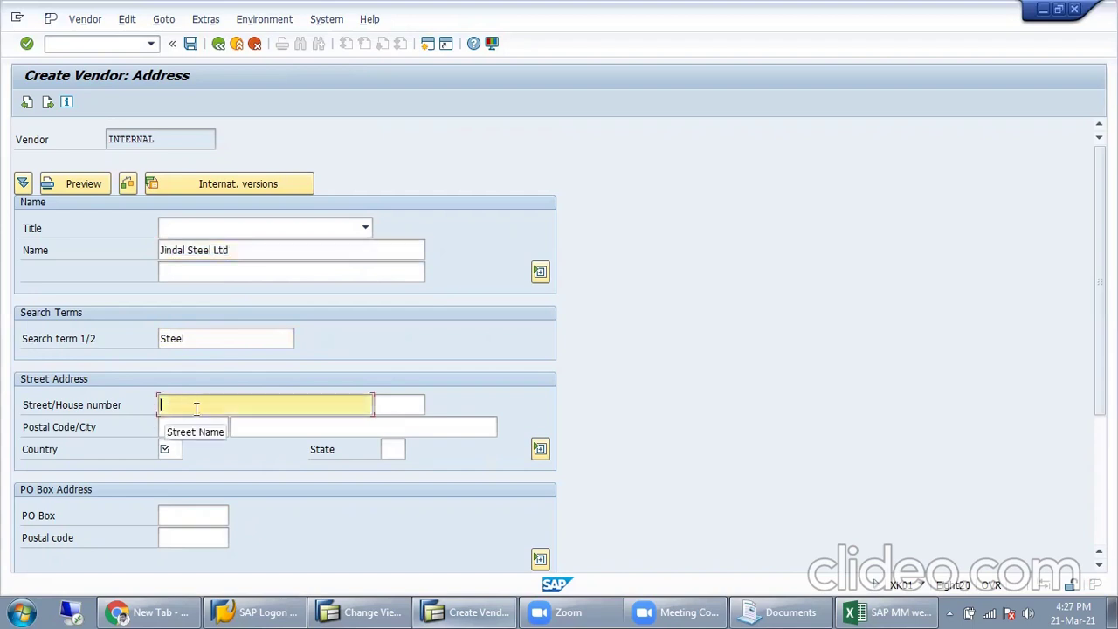
click(179, 455)
text(IND)
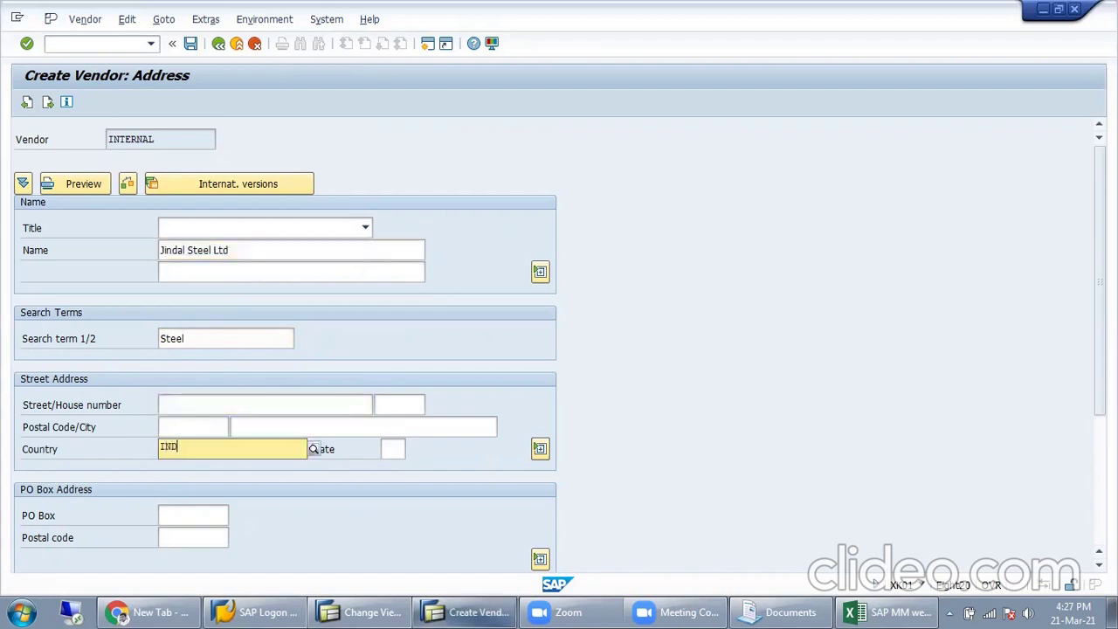
key(Tab)
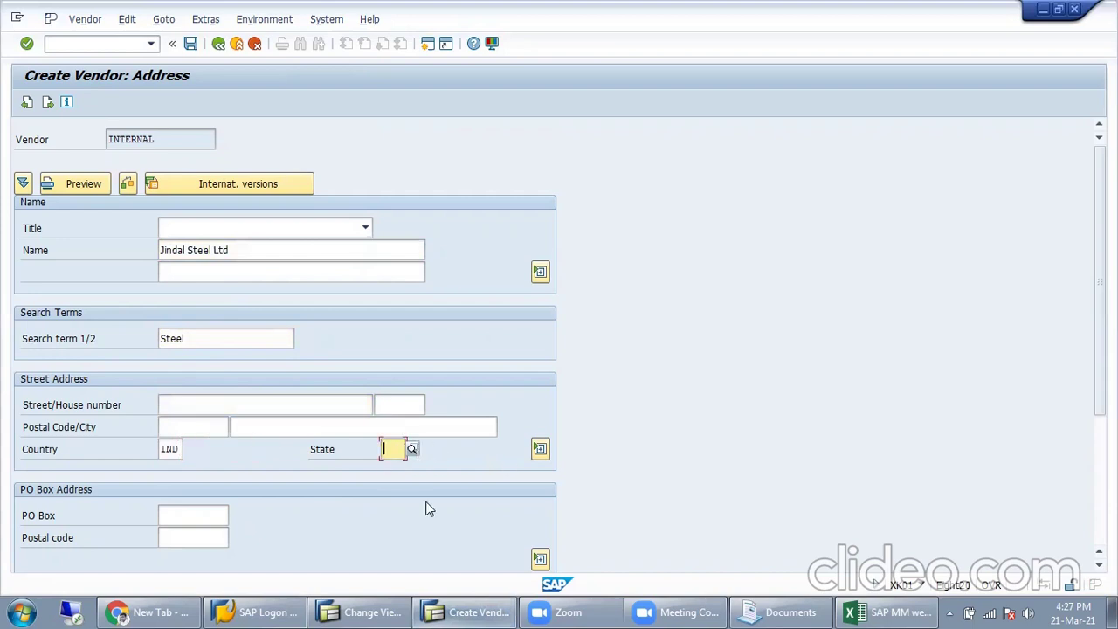
text(19)
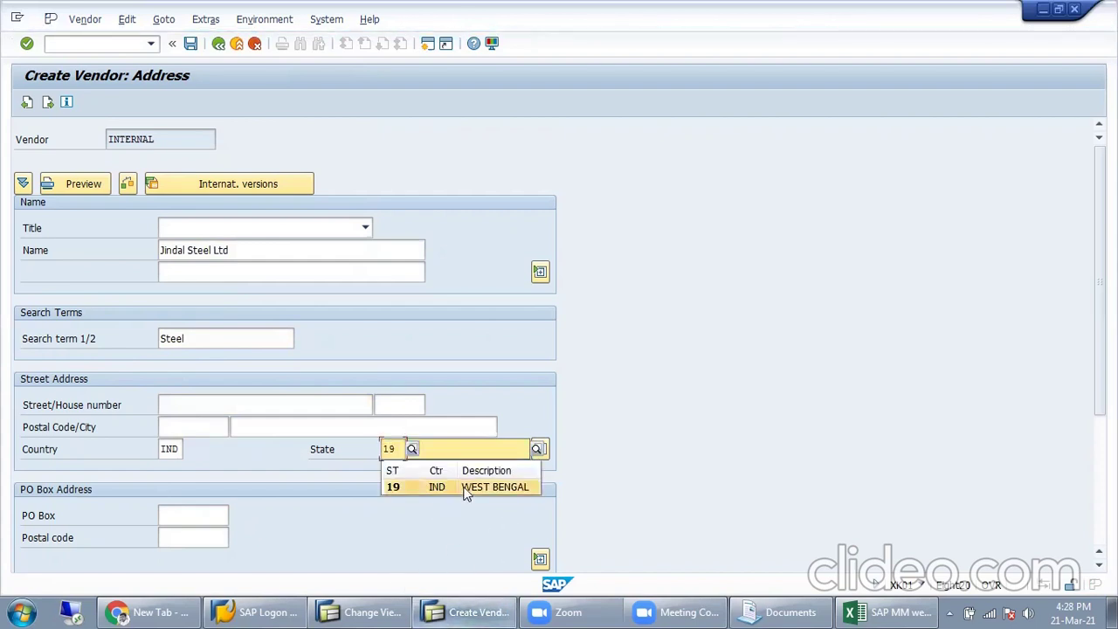
click(442, 487)
Step: Enter city KOLKATA and postal code 700001
click(326, 428)
text(Kolka)
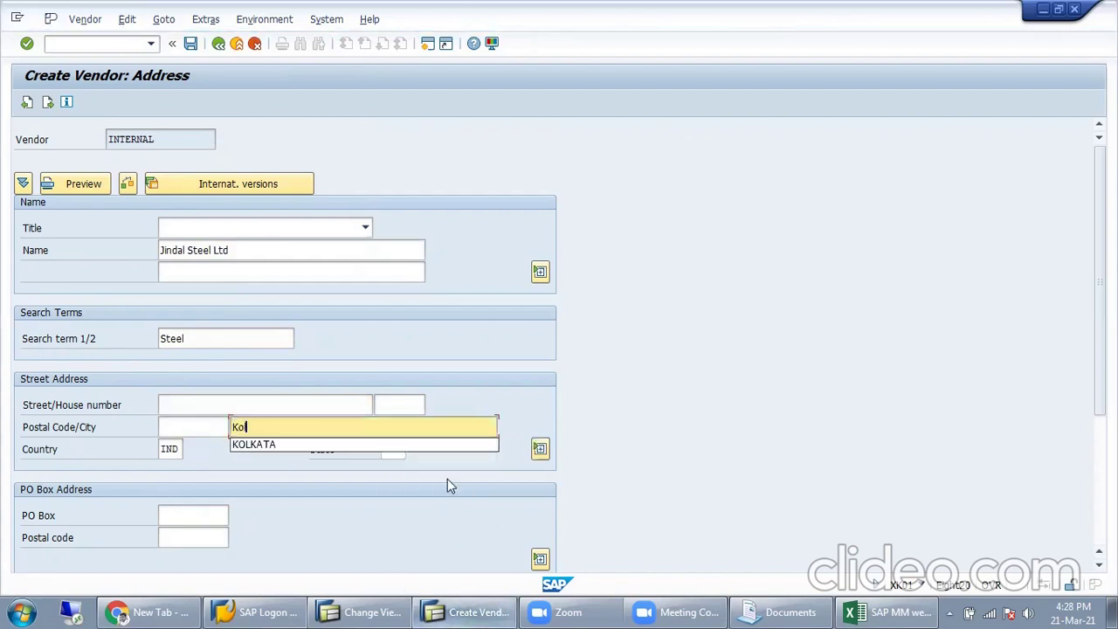
key(Down)
key(Return)
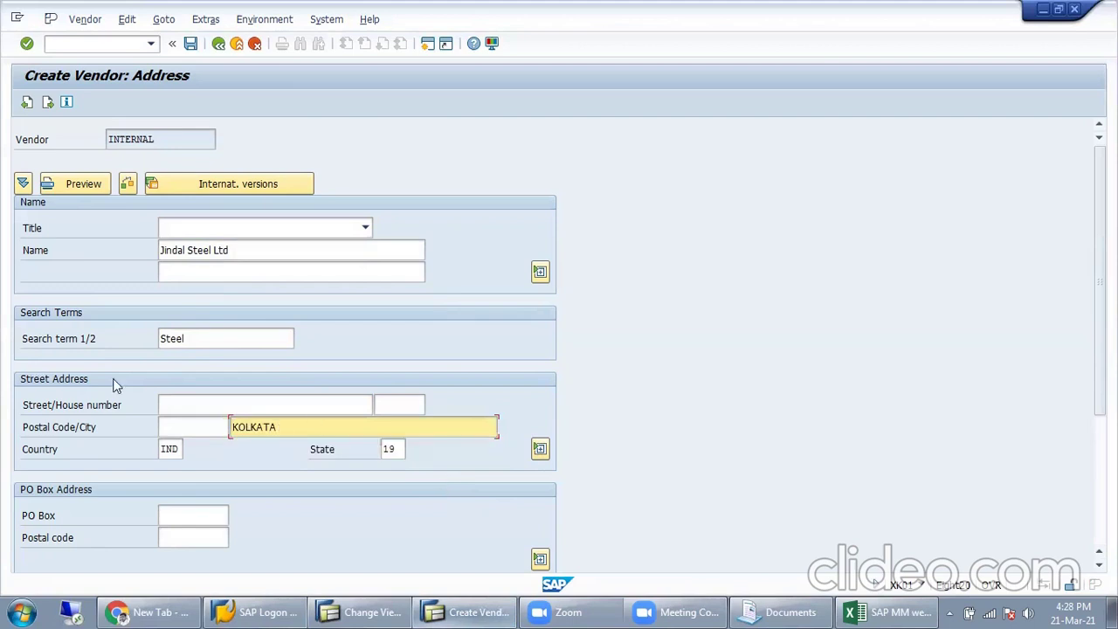
click(199, 427)
text(700001)
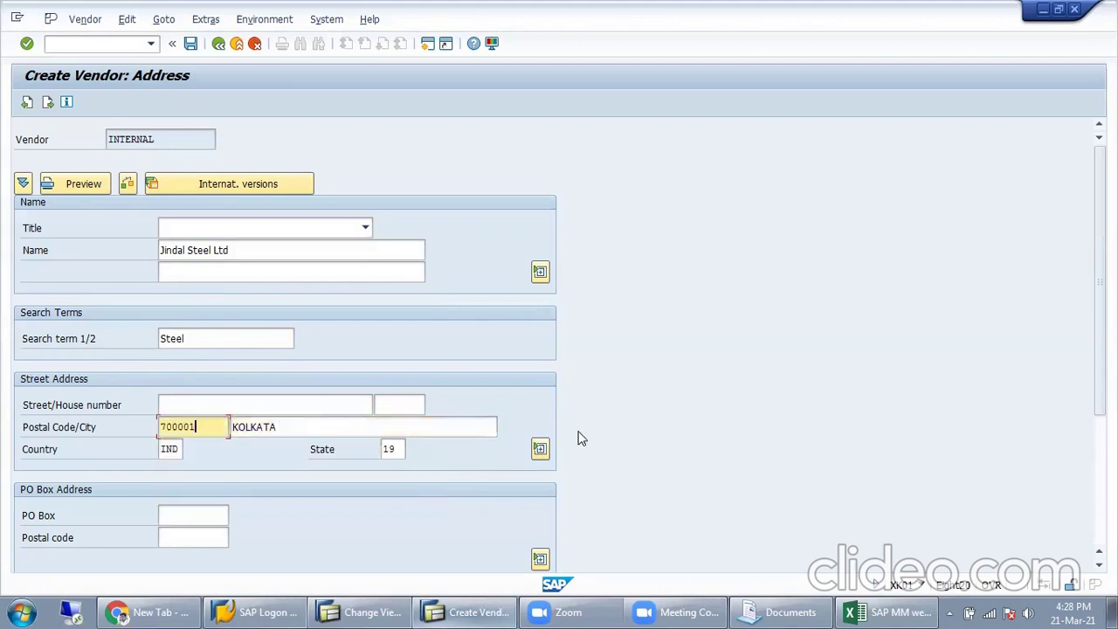
click(281, 427)
Step: Check the telephone, mobile, fax and e-mail fields, then bring back the X001 account group details
scroll(304, 486, down, 4)
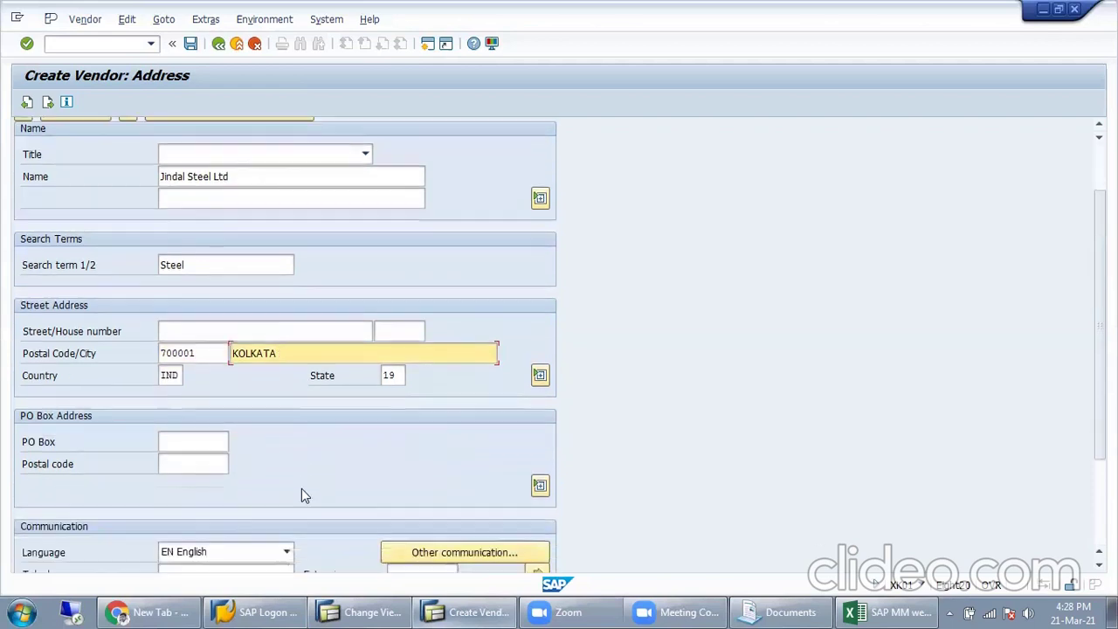
click(186, 494)
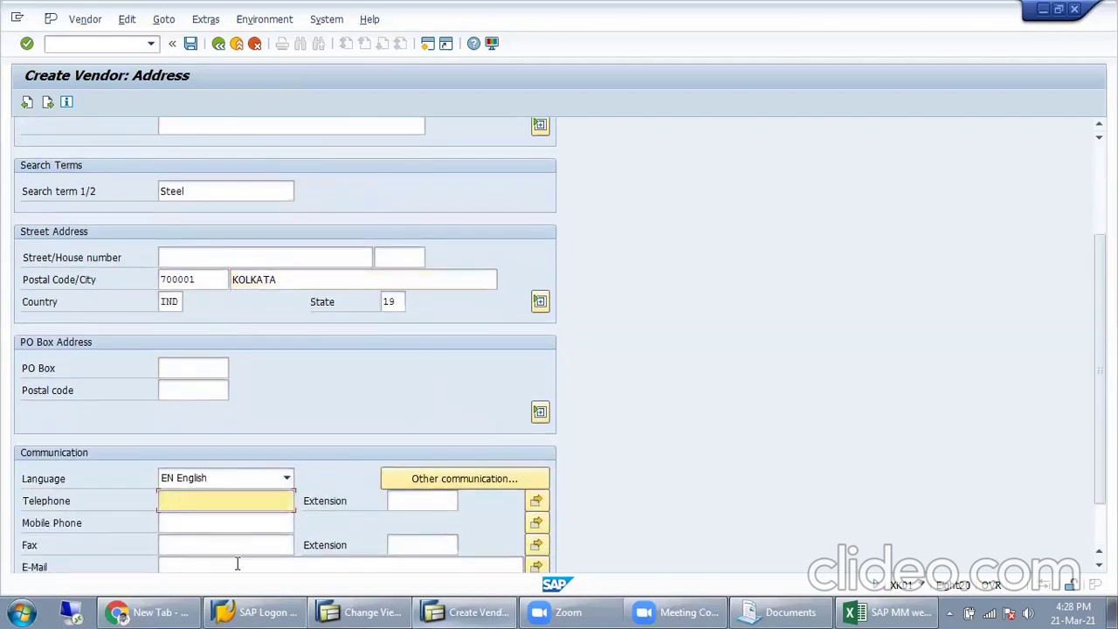
click(224, 524)
scroll(224, 494, down, 2)
click(175, 482)
click(199, 506)
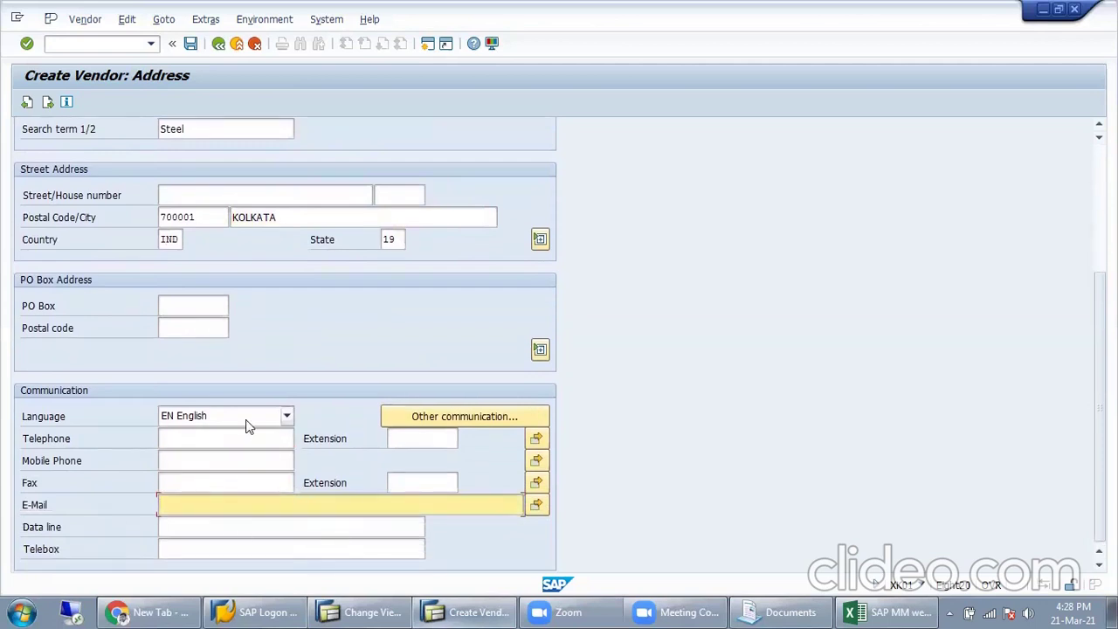
click(199, 484)
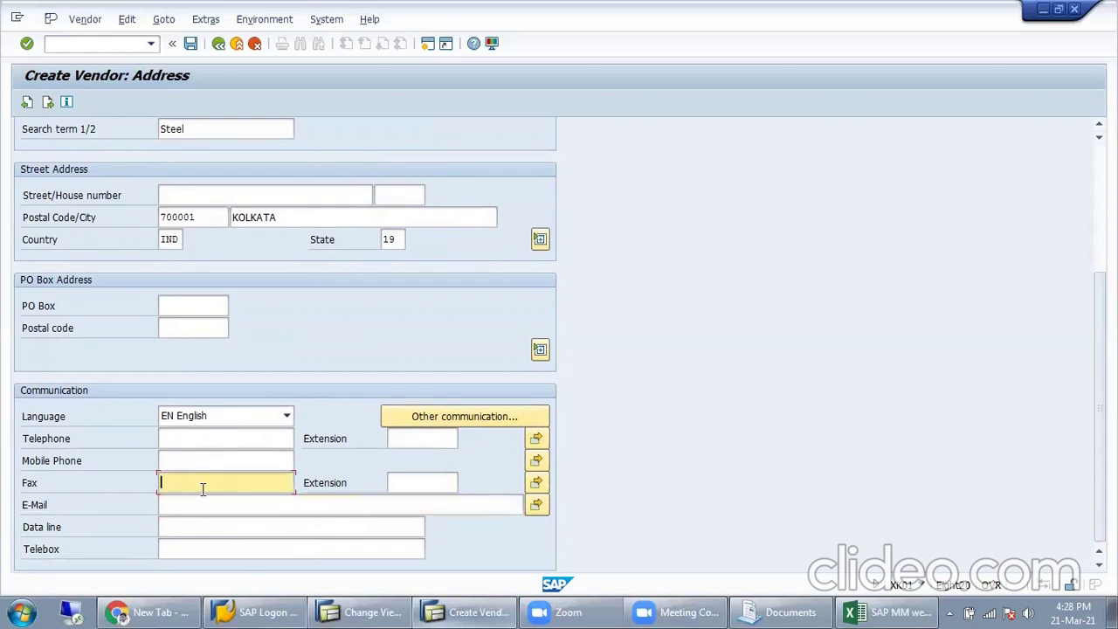
click(199, 463)
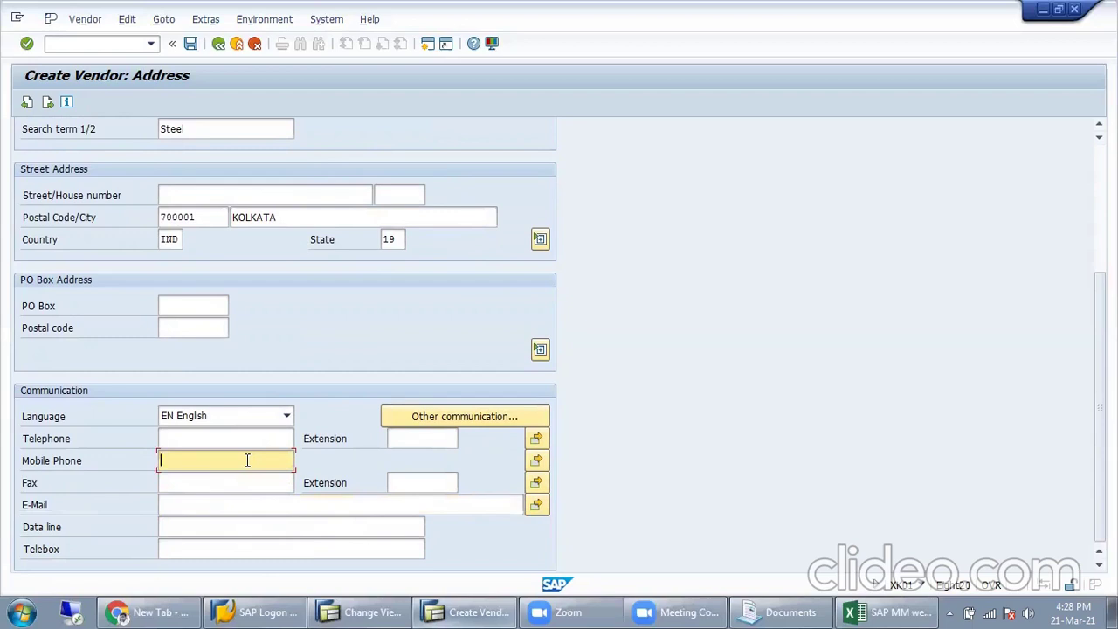
click(362, 612)
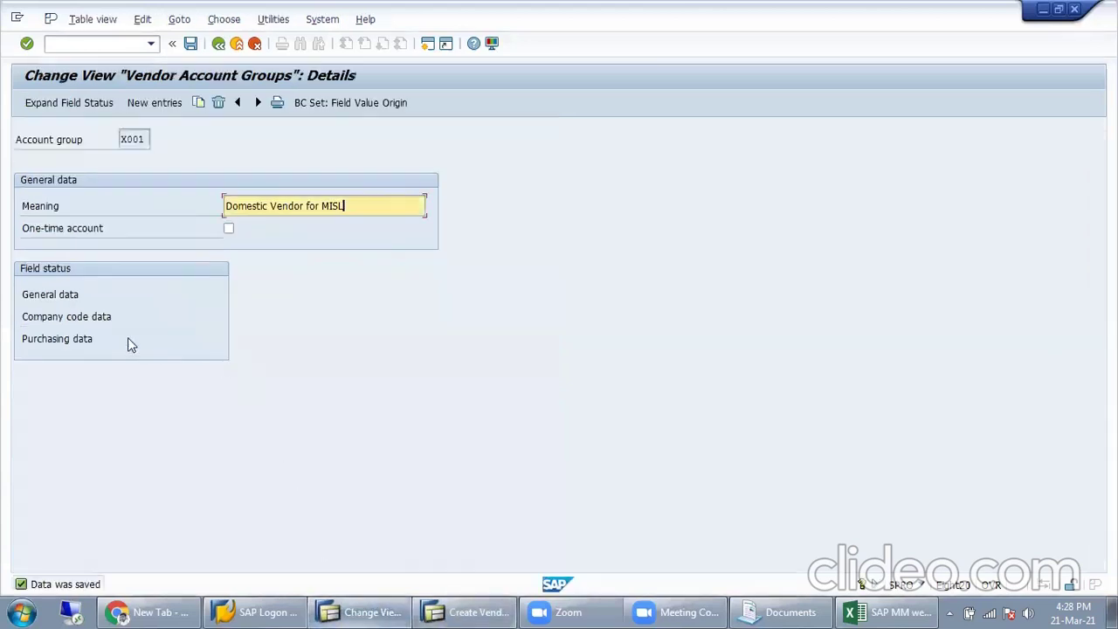
Step: In X001's General data communication fields, make Mobile Telephone a Req. Entry and return to the vendor form
double_click(70, 297)
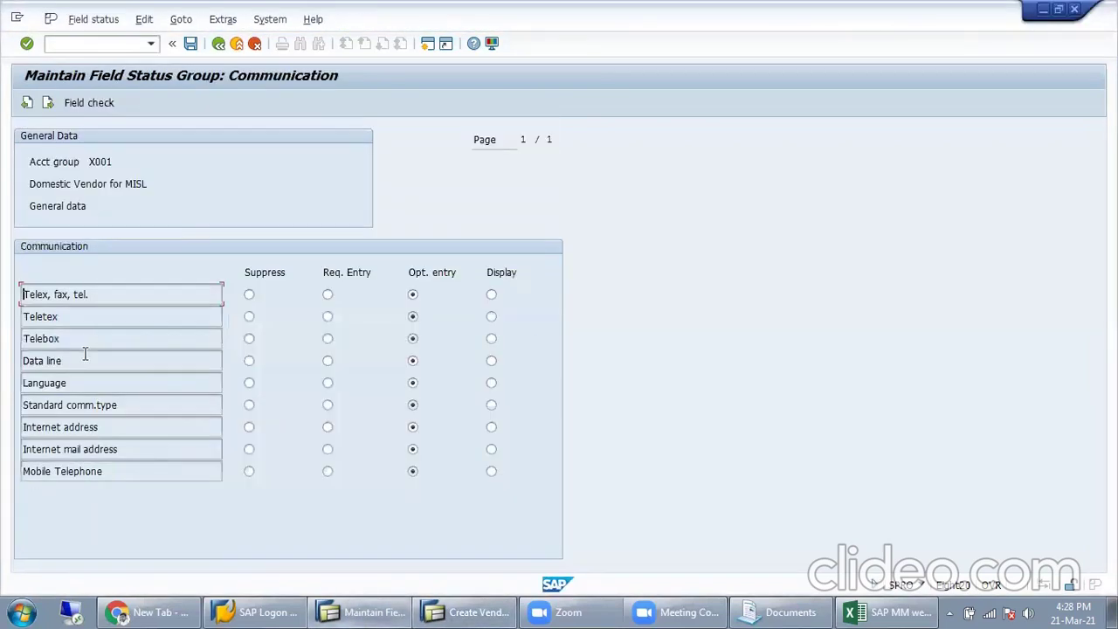
drag(131, 407, 77, 407)
drag(129, 478, 23, 480)
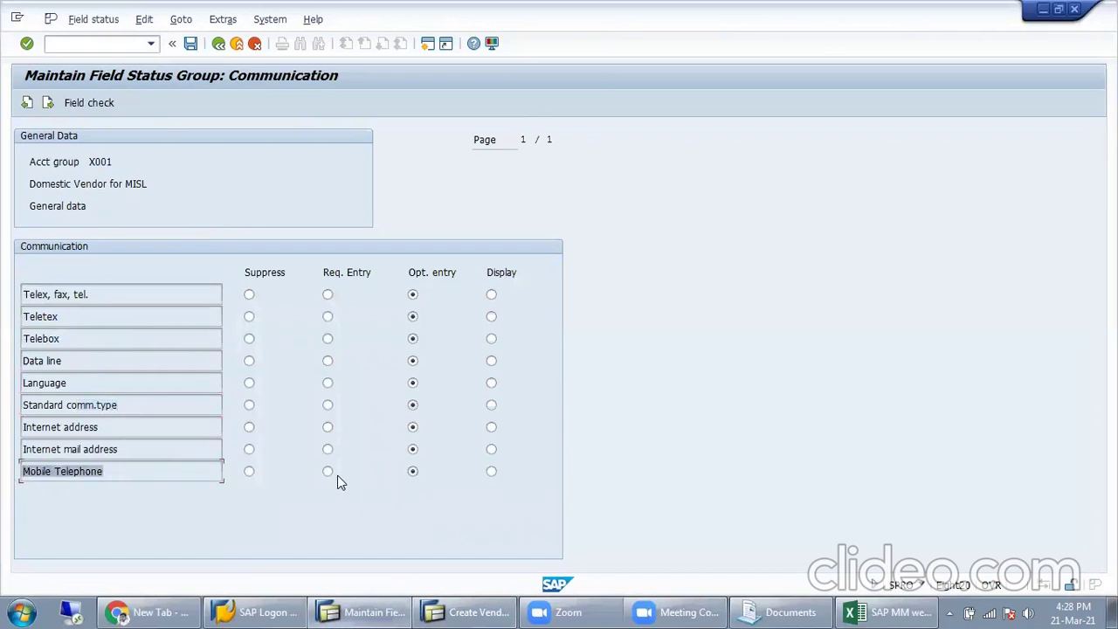
click(328, 472)
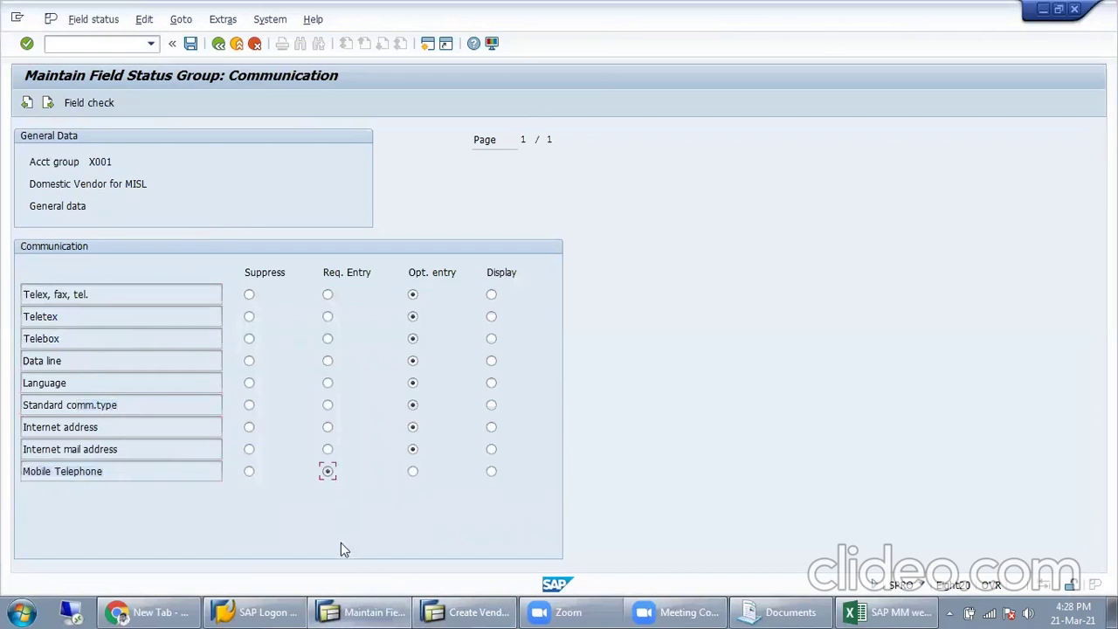
click(468, 612)
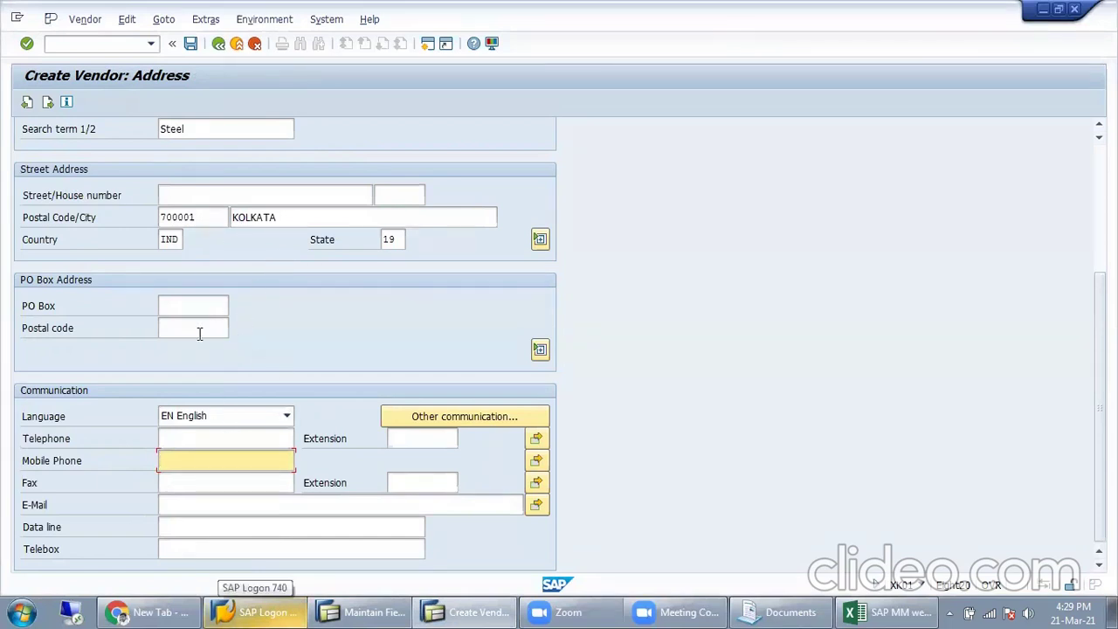
Step: Advance from the address to Jindal Steel Ltd's Control screen and select the Customer field
key(Return)
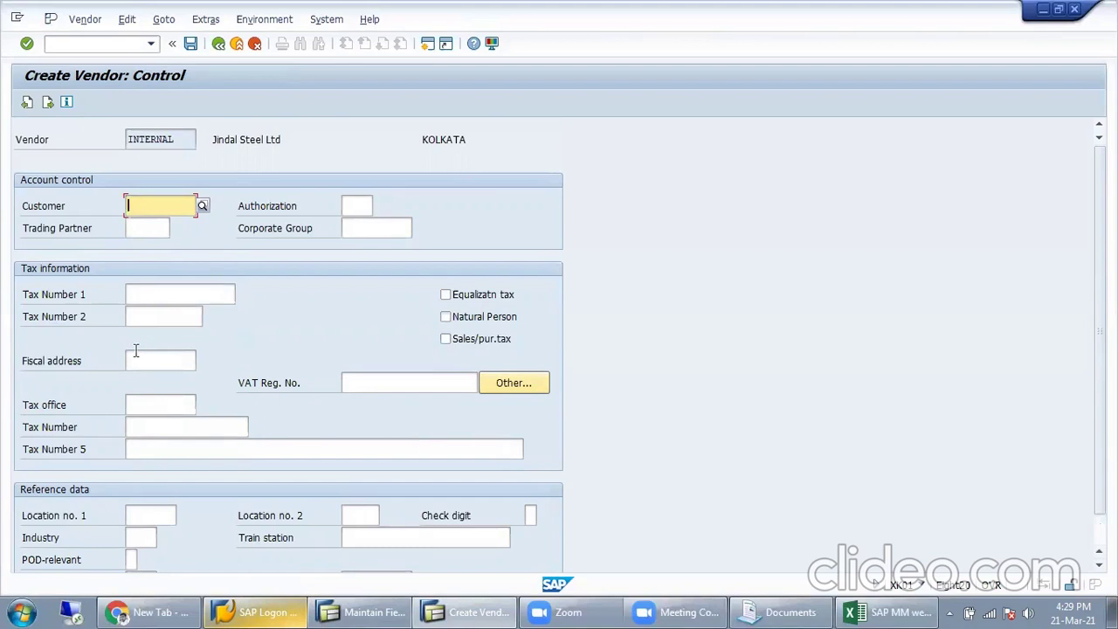
click(153, 211)
Step: Go back to review the vendor address, then return to the Control screen
click(28, 103)
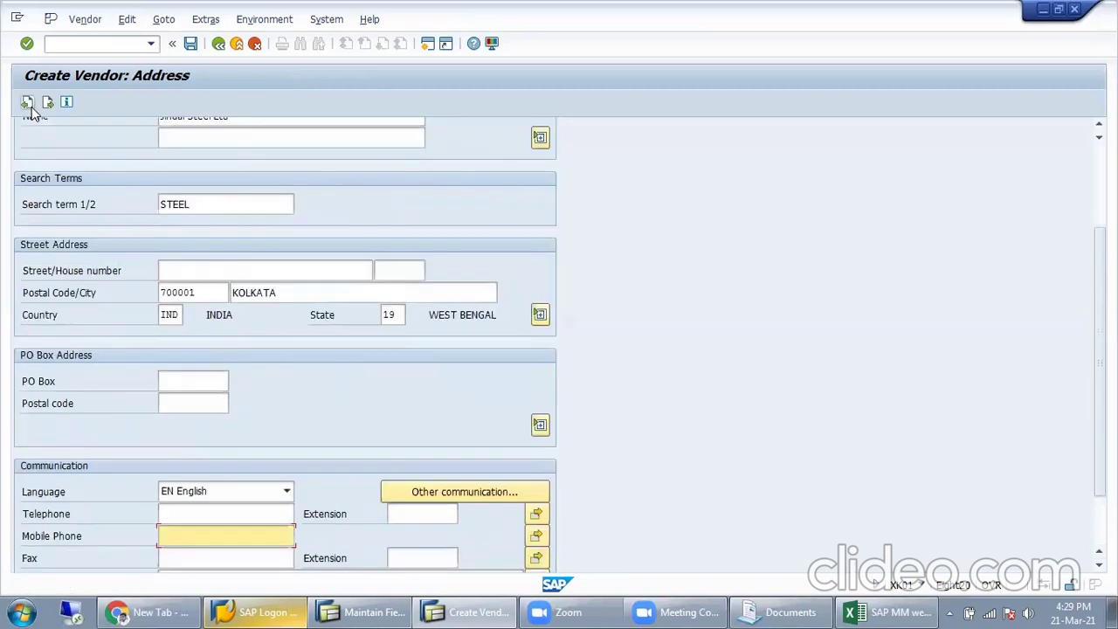
scroll(212, 234, up, 3)
scroll(212, 234, up, 1)
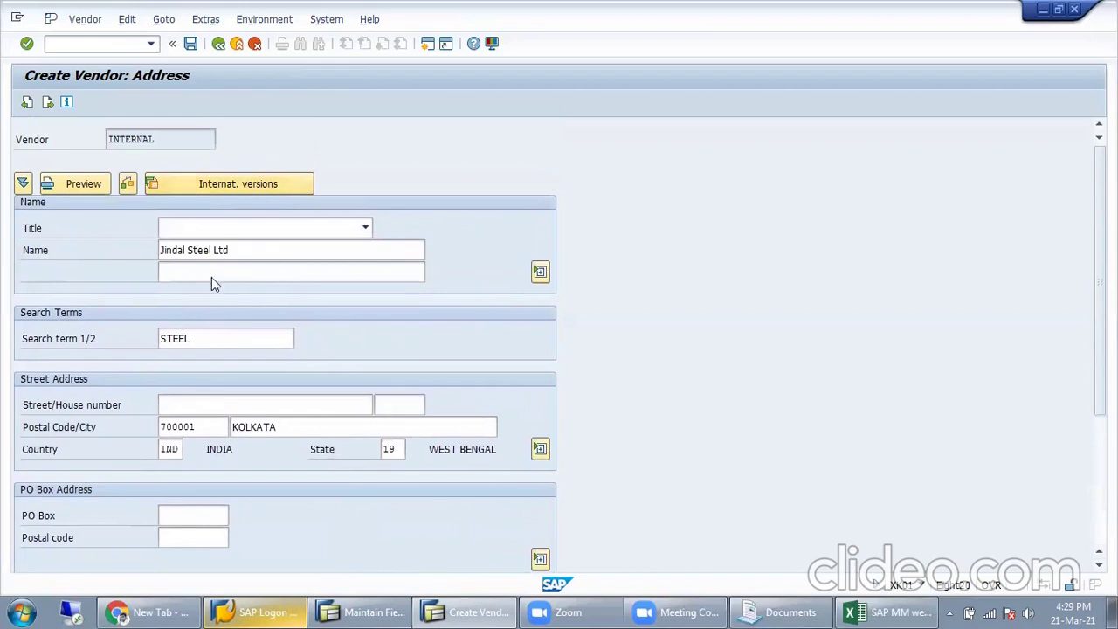
key(Return)
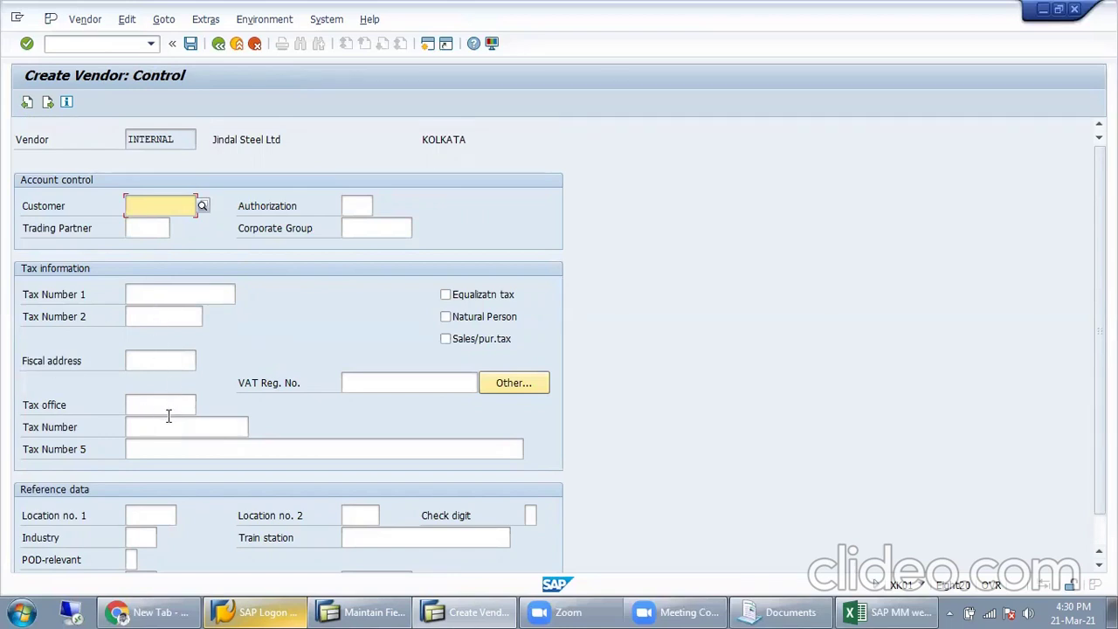
Step: Look over Tax Number 1, Tax Number 5 and VAT registration fields, then advance to Payment transactions
click(162, 294)
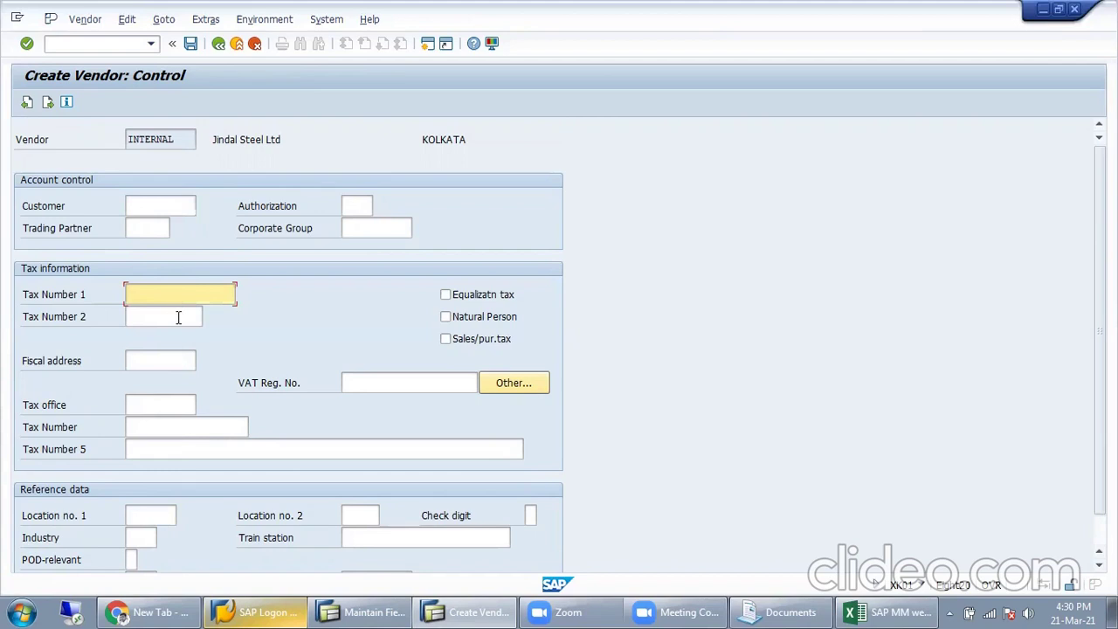
click(175, 451)
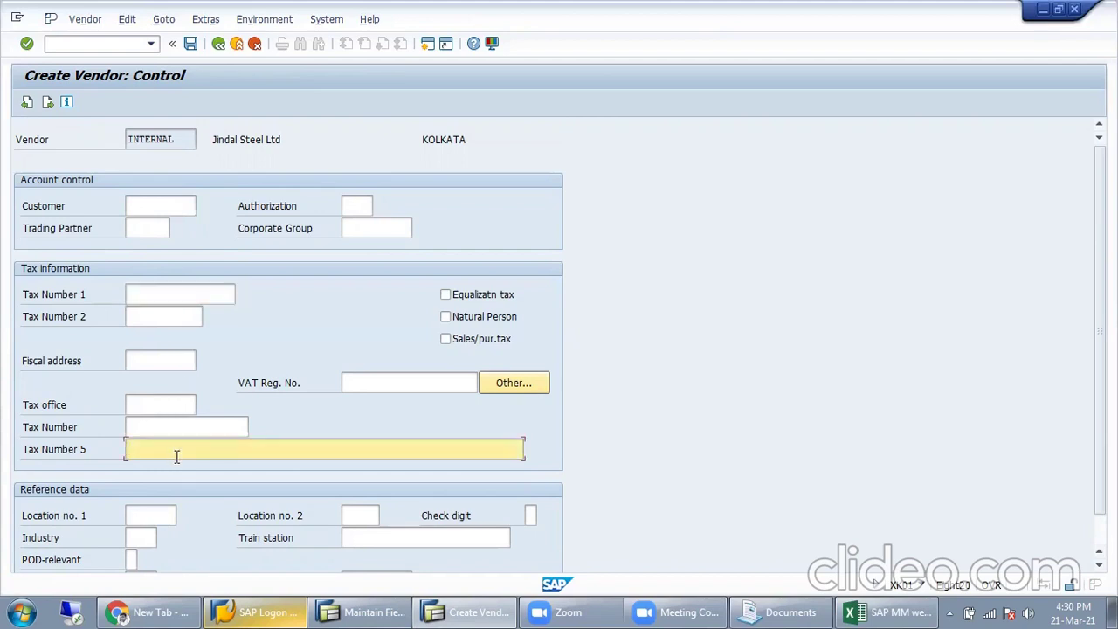
click(432, 386)
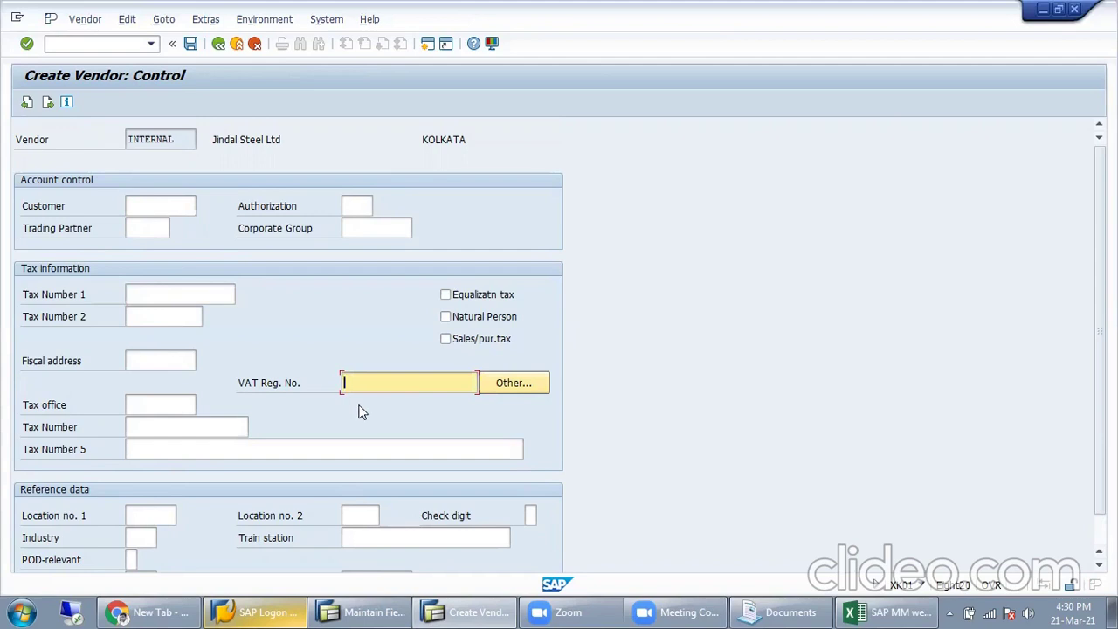
scroll(277, 358, down, 1)
scroll(280, 363, up, 1)
key(Return)
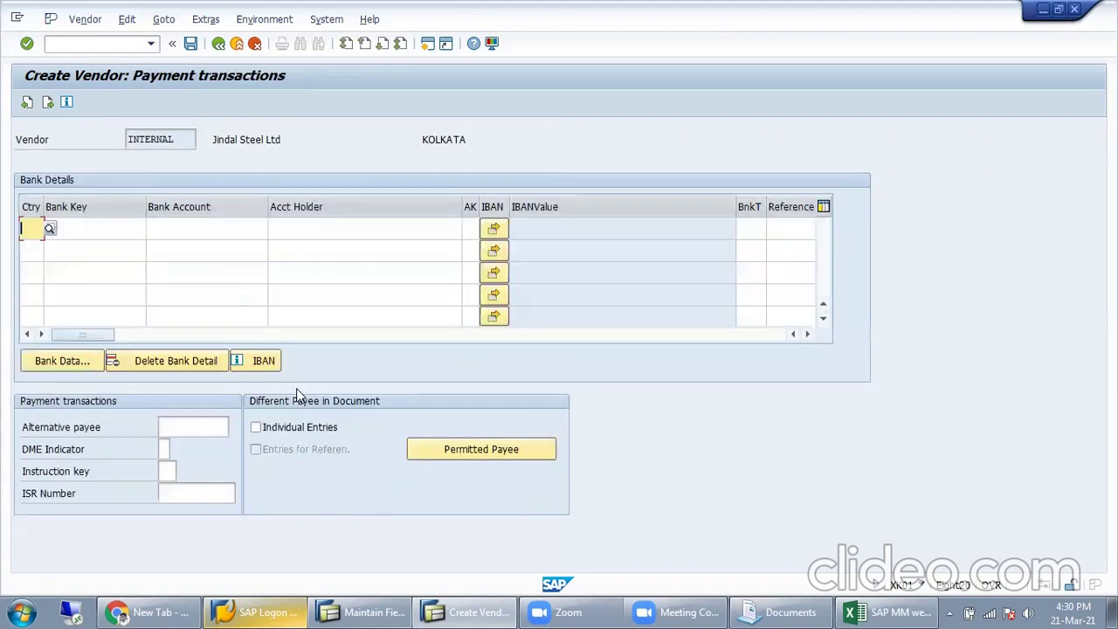
Step: Leave the Bank Details row blank and continue to Accounting information for company code MISL
click(89, 234)
click(198, 226)
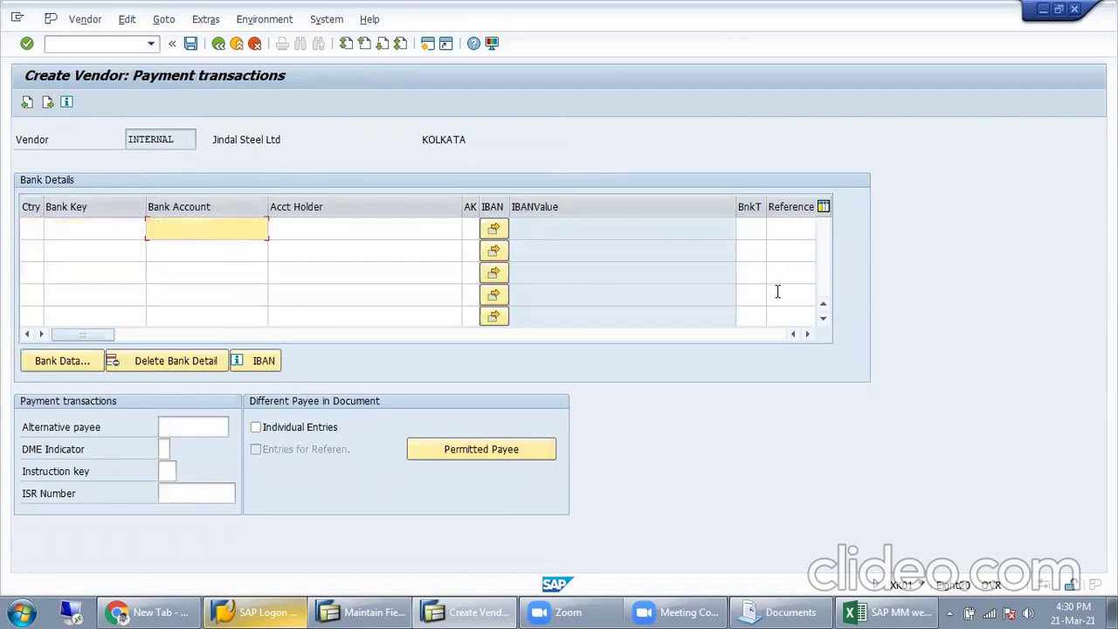
click(388, 228)
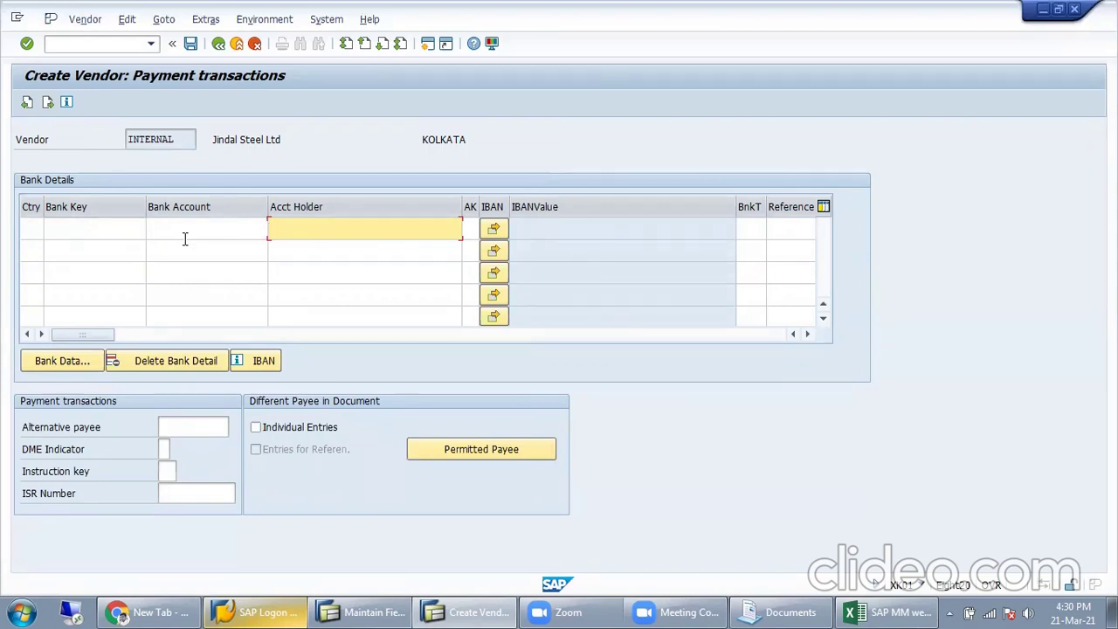
click(116, 223)
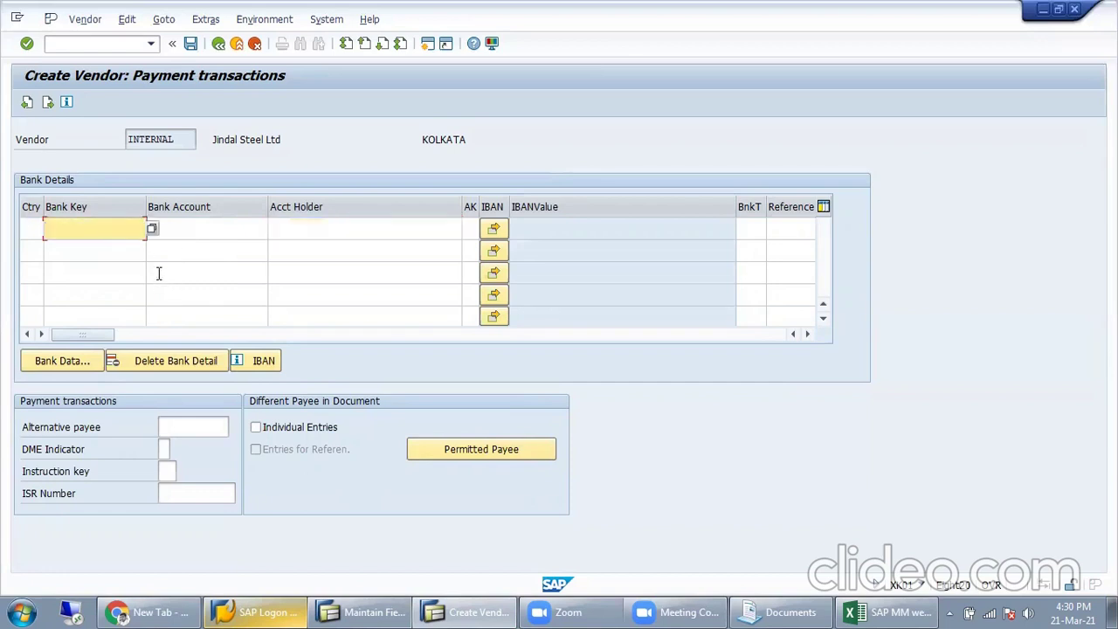
click(29, 231)
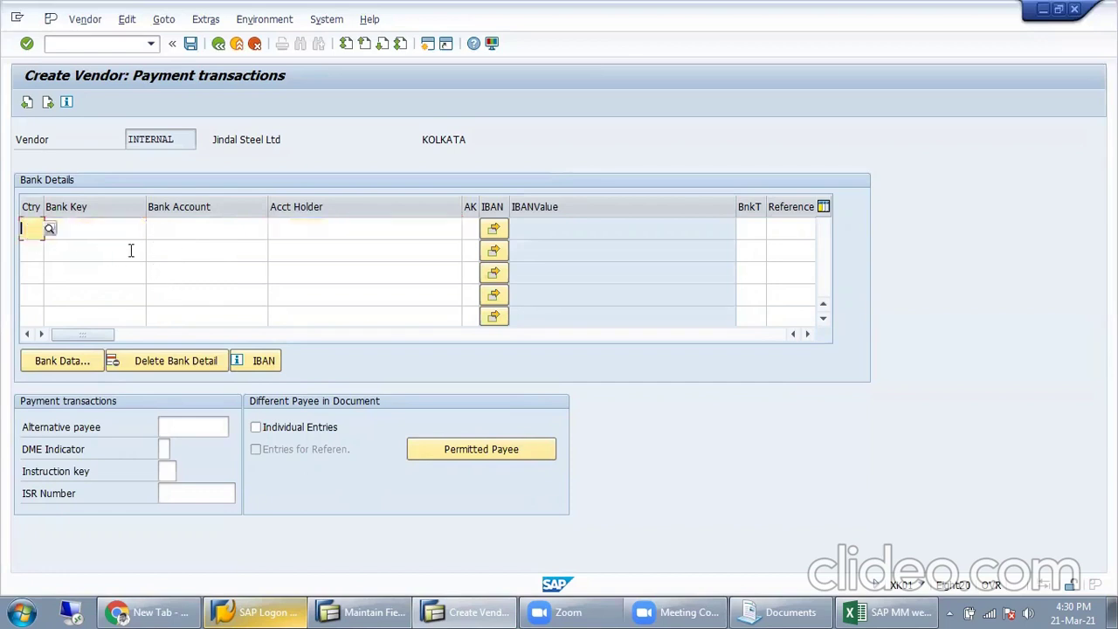
click(188, 230)
click(289, 229)
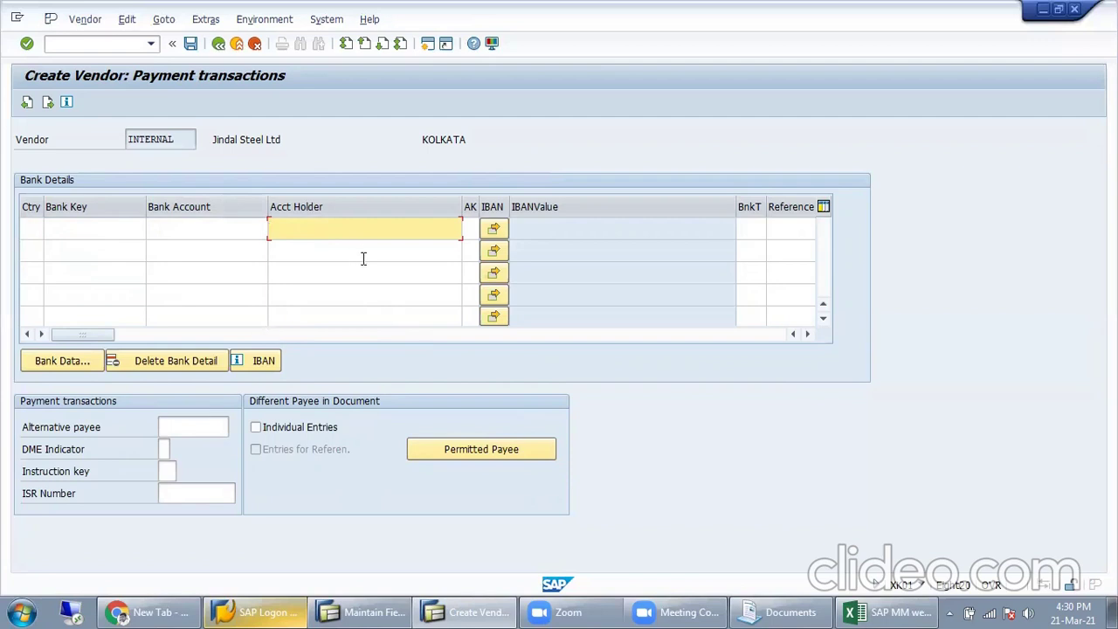
key(Return)
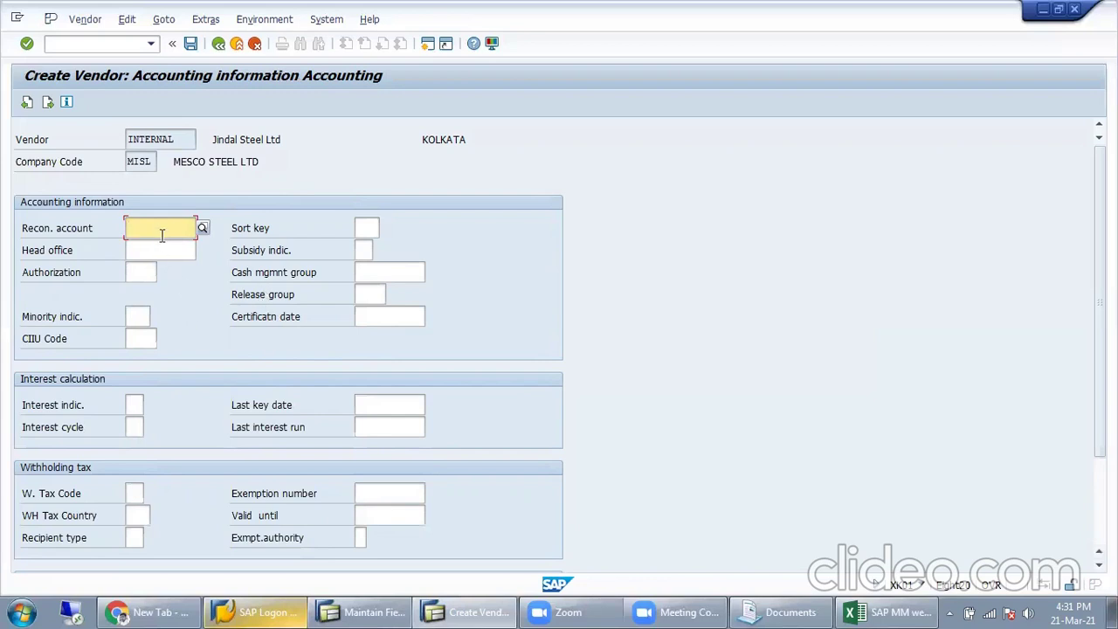
Step: In the Excel workbook, add a Recon Account heading in D71 with 500001 and 500002 below
click(889, 611)
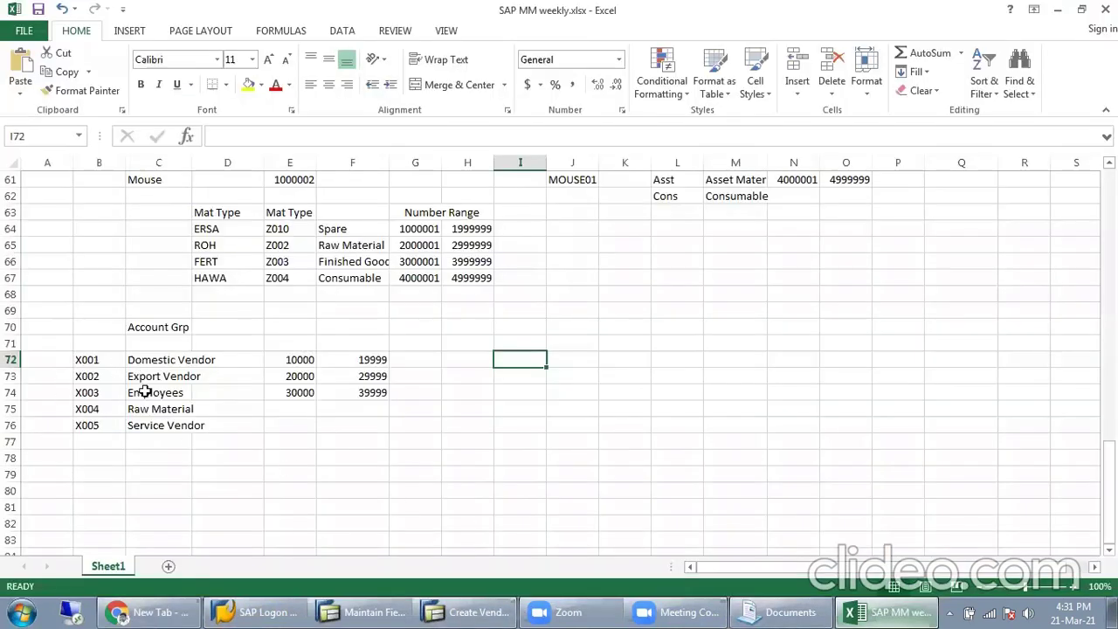
click(245, 342)
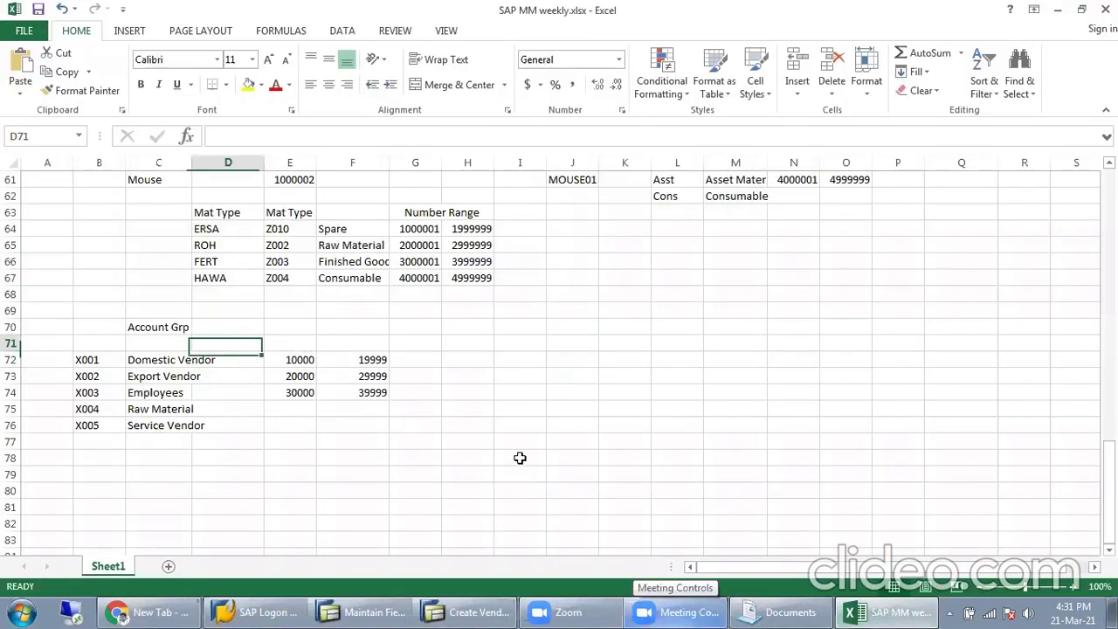
text(Reco)
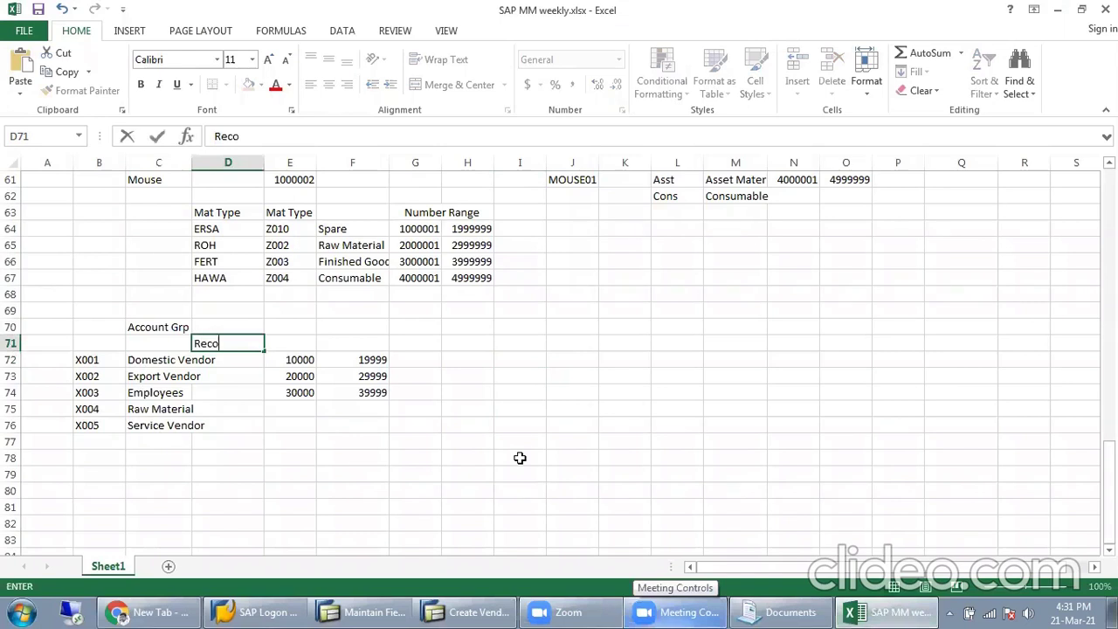
text(n Account)
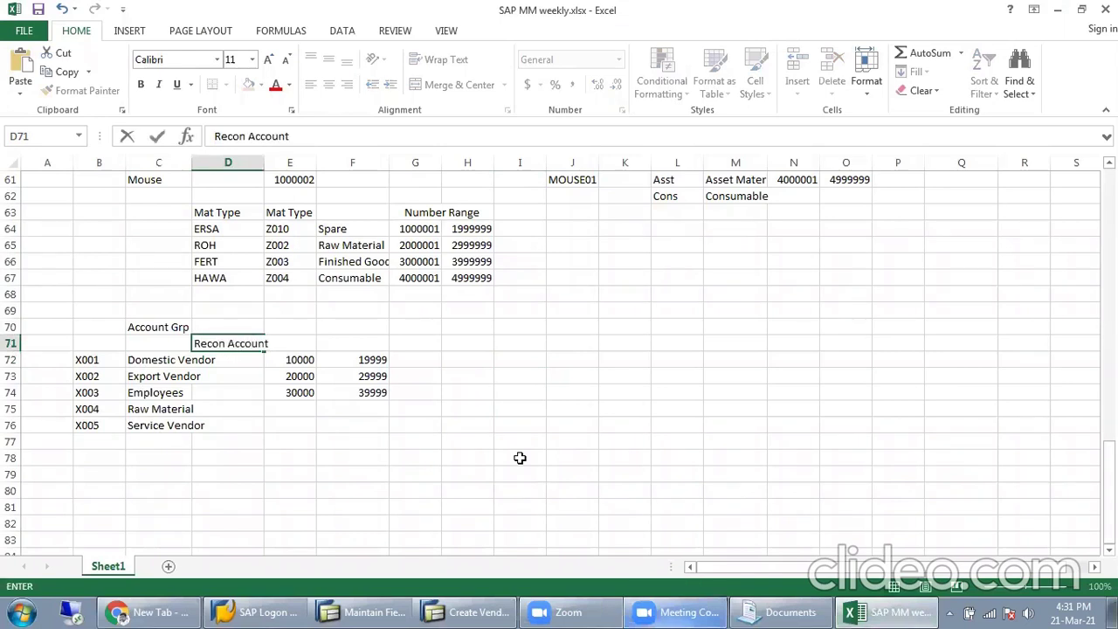
key(Return)
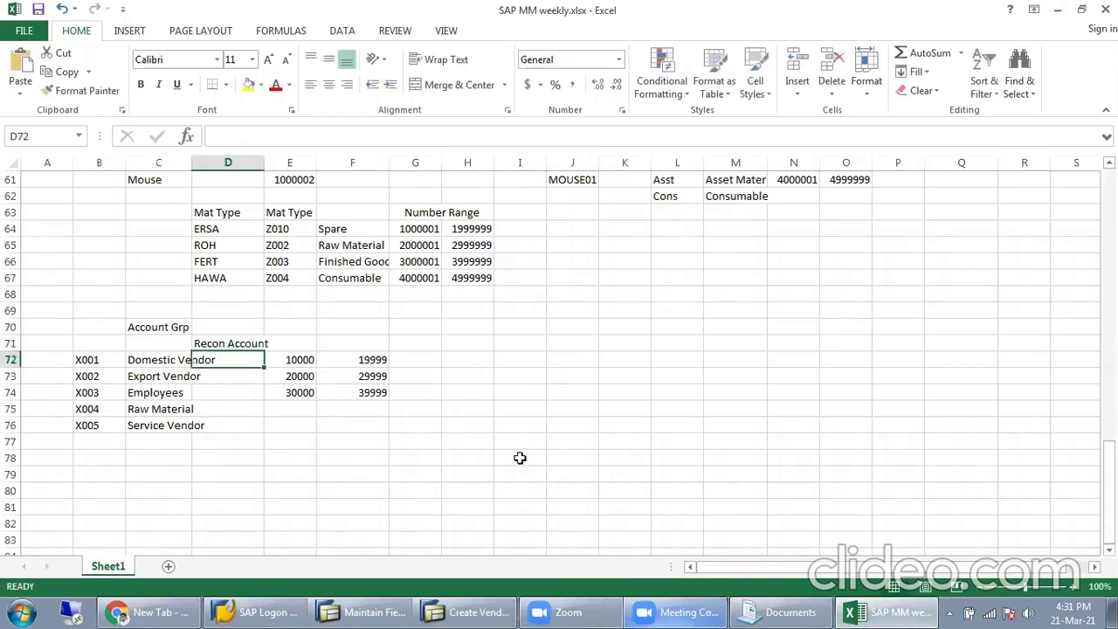
text(500001)
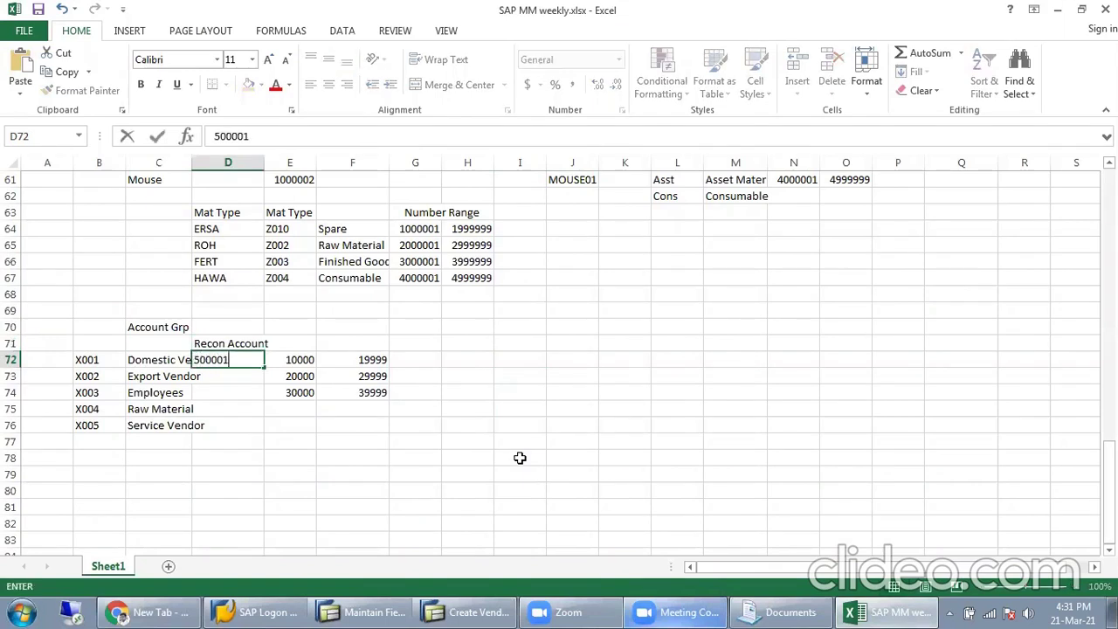
key(Return)
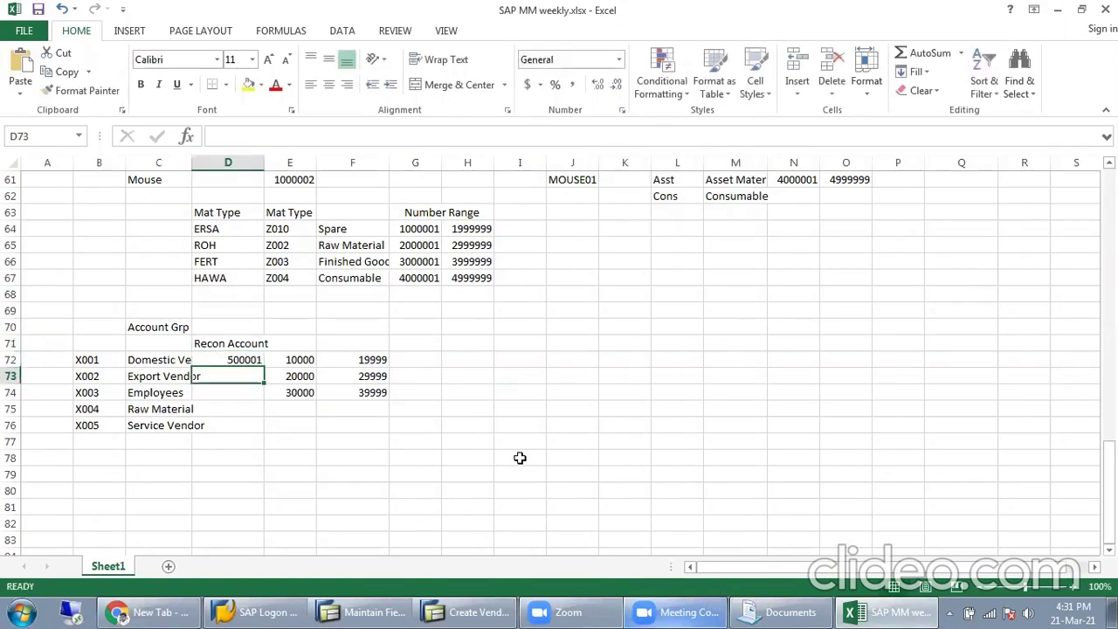
text(500002)
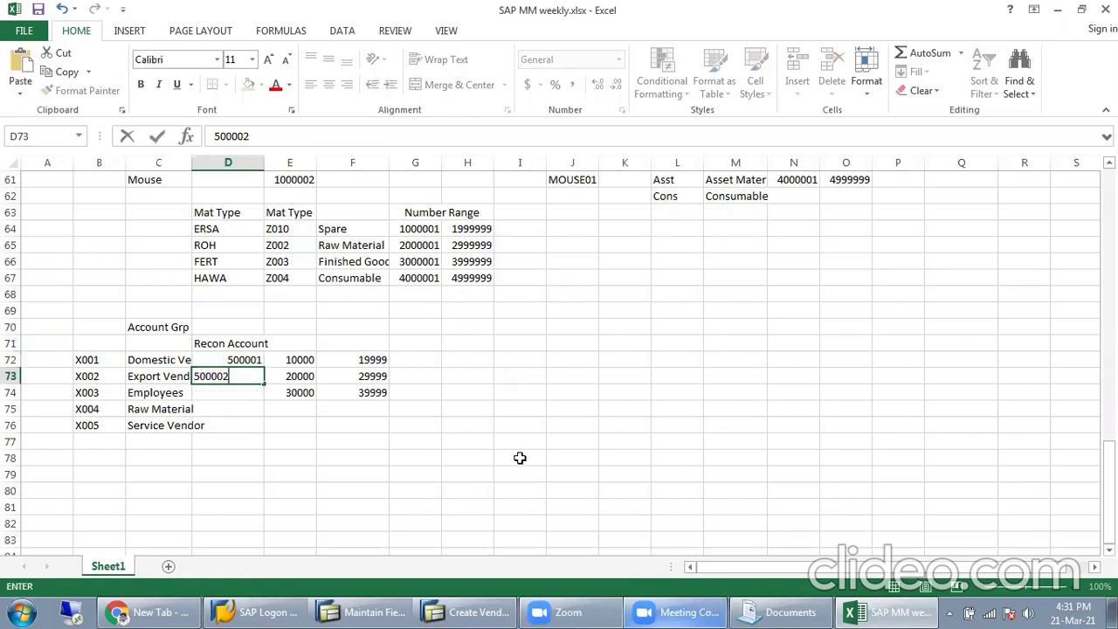
key(Return)
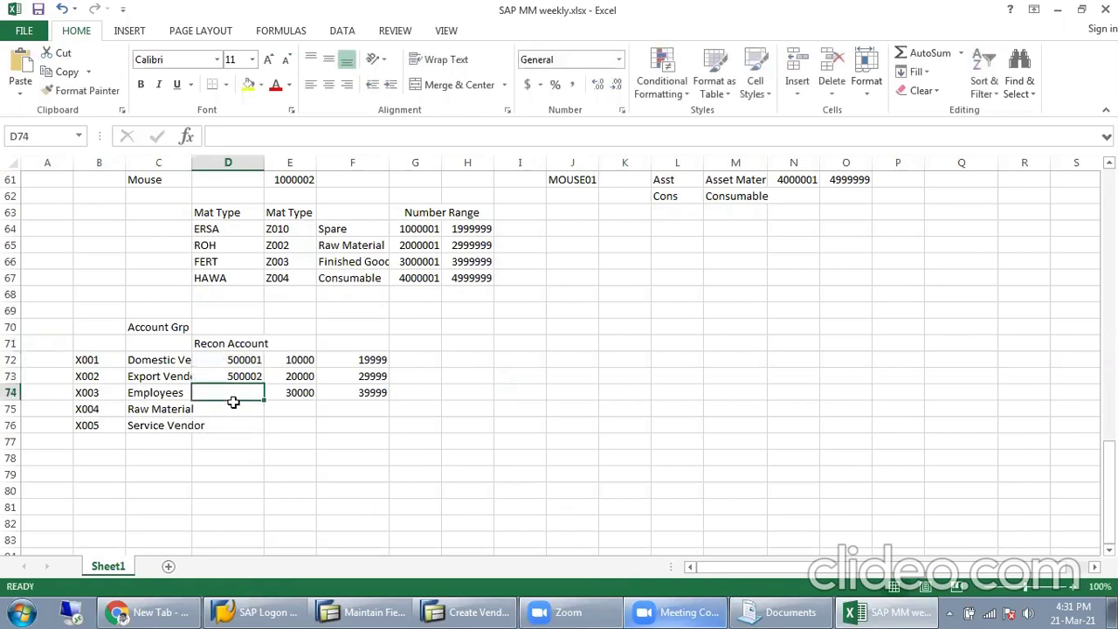
Step: Point out Domestic Vendor with recon account 500001 and the X001–X005 group codes, then return to SAP
click(166, 364)
click(223, 363)
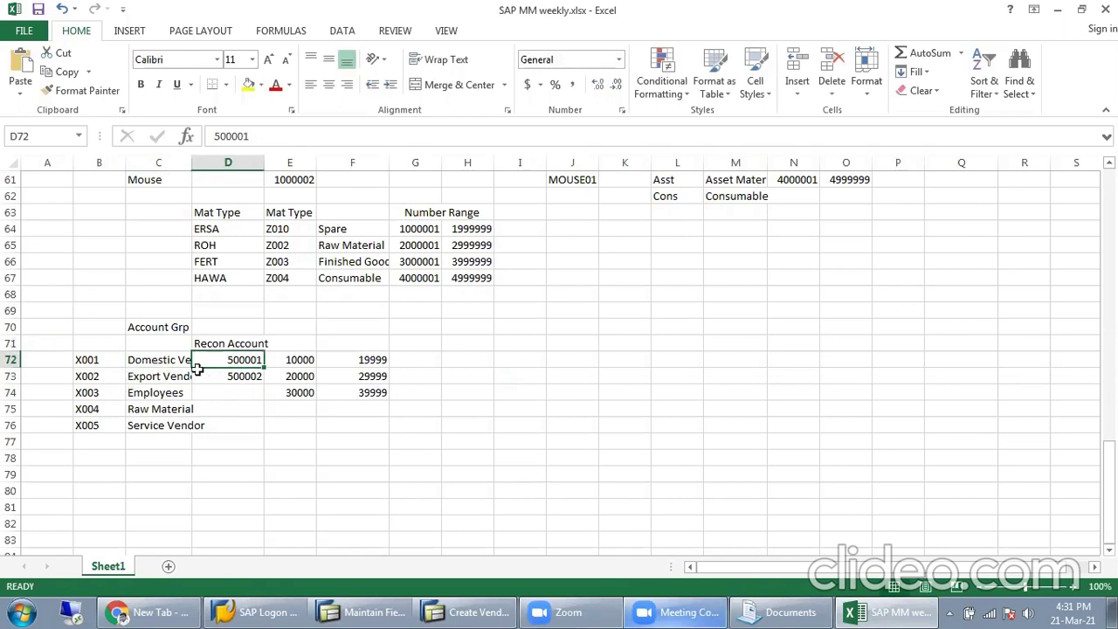
click(134, 364)
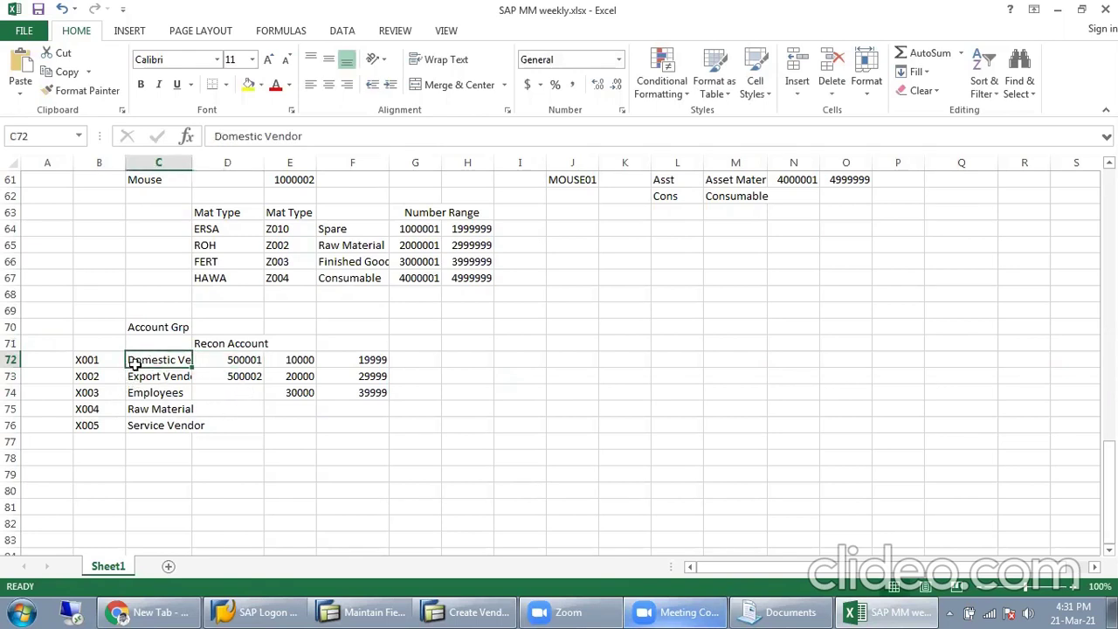
click(234, 367)
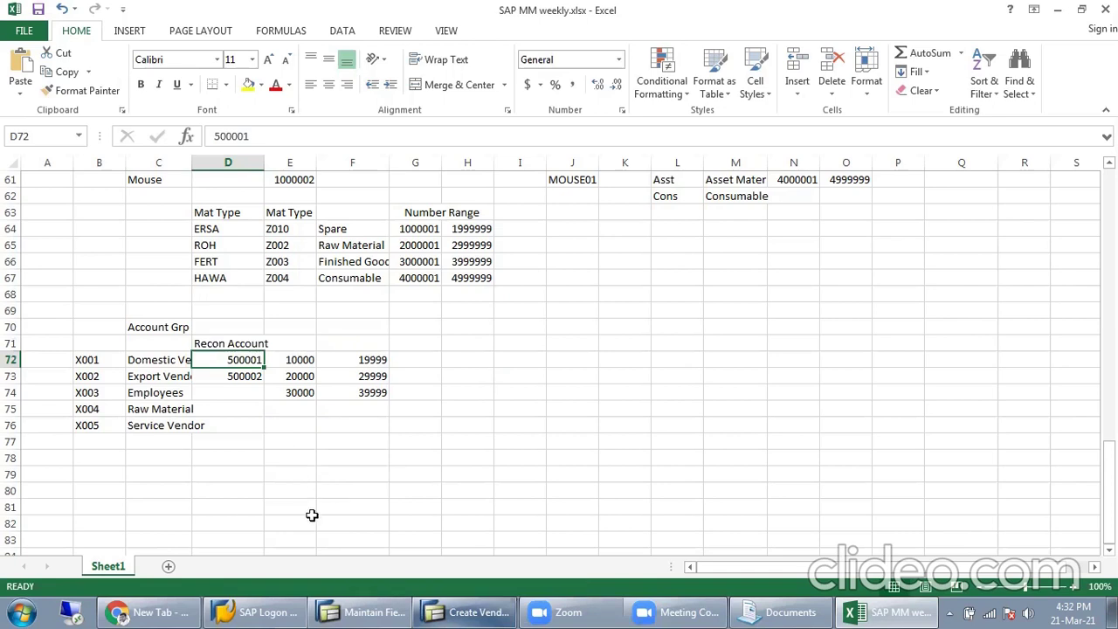
drag(112, 358, 103, 428)
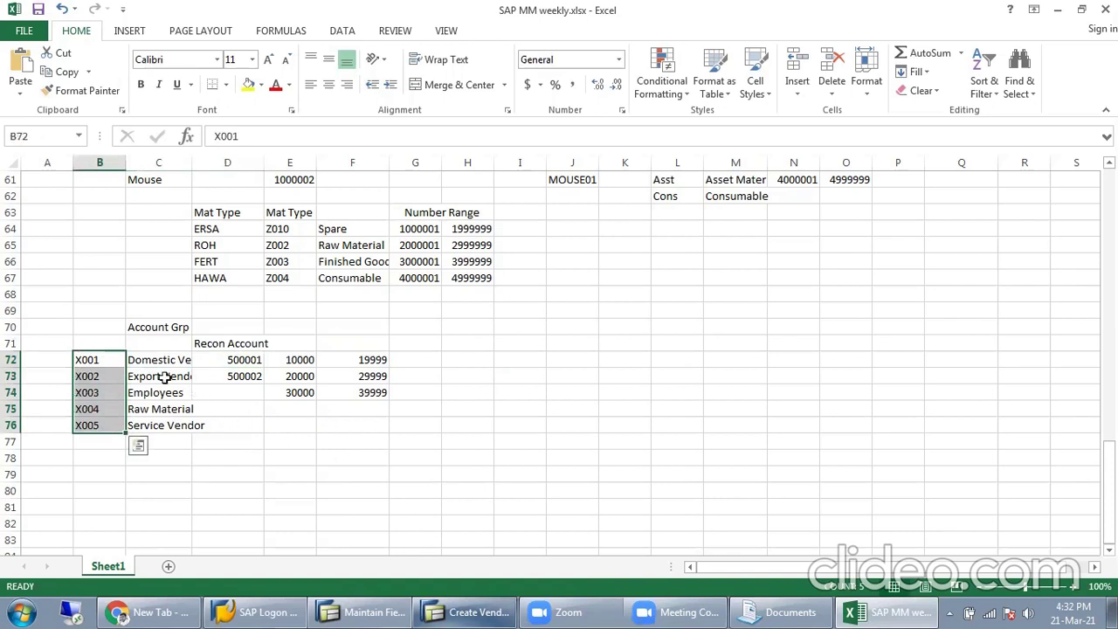
click(450, 609)
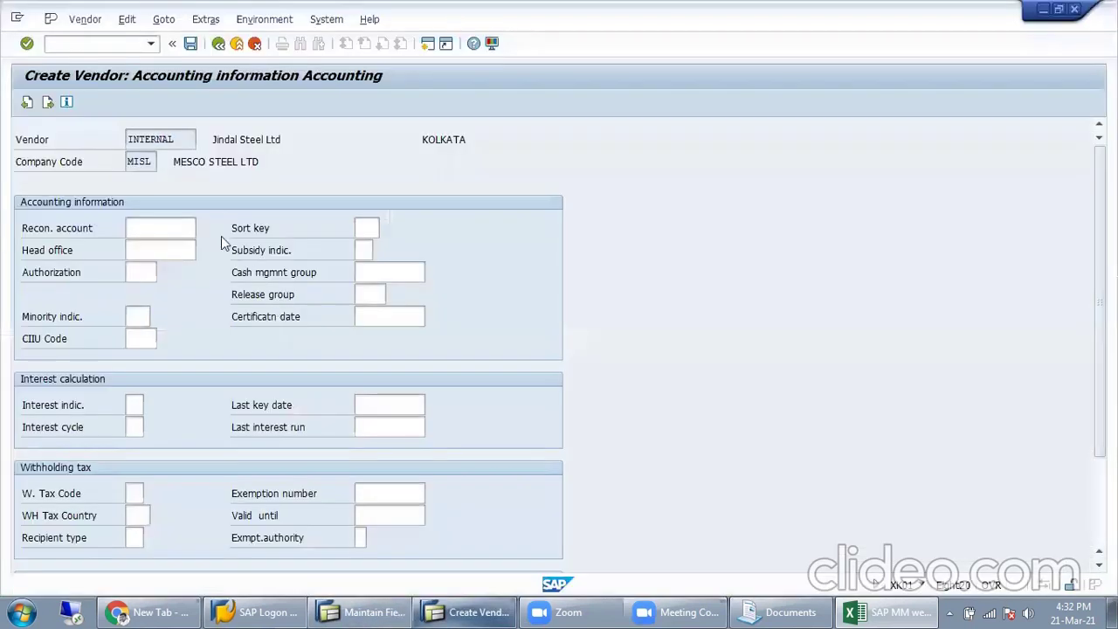
Step: Choose 600002 DOMESTIC VENDOR ACCOUNT from the search-help list as the Recon. account
click(175, 229)
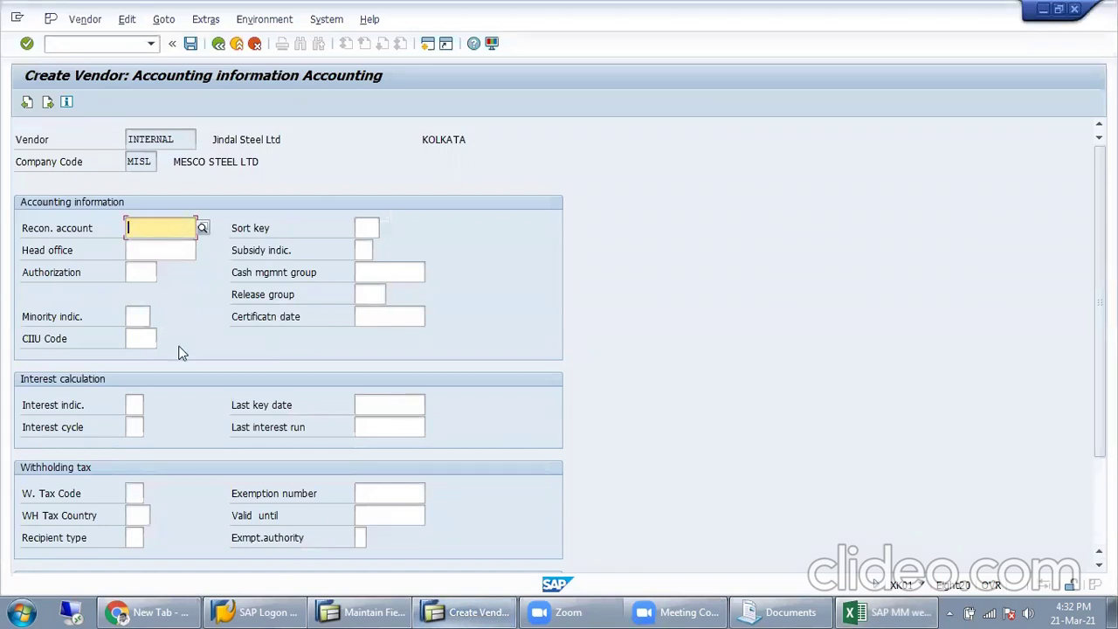
click(207, 229)
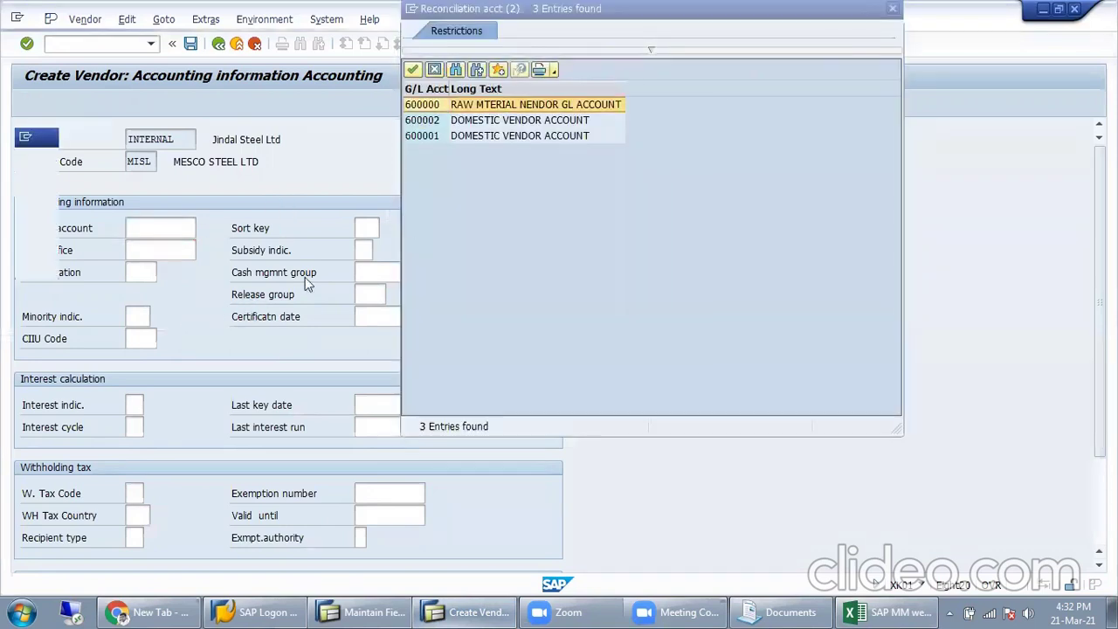
click(509, 125)
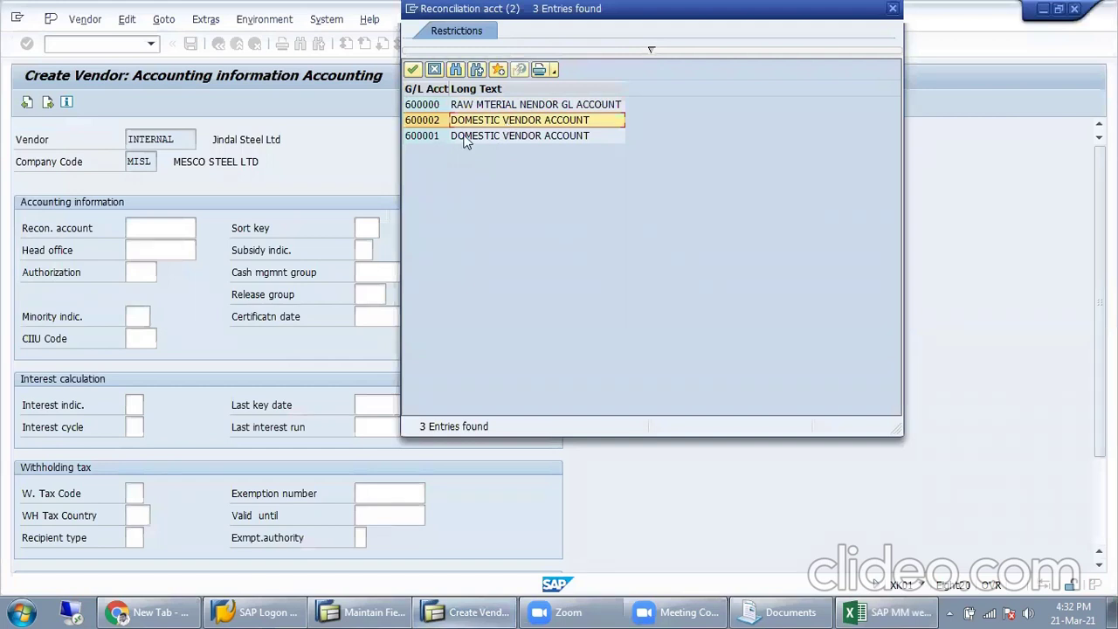
double_click(516, 131)
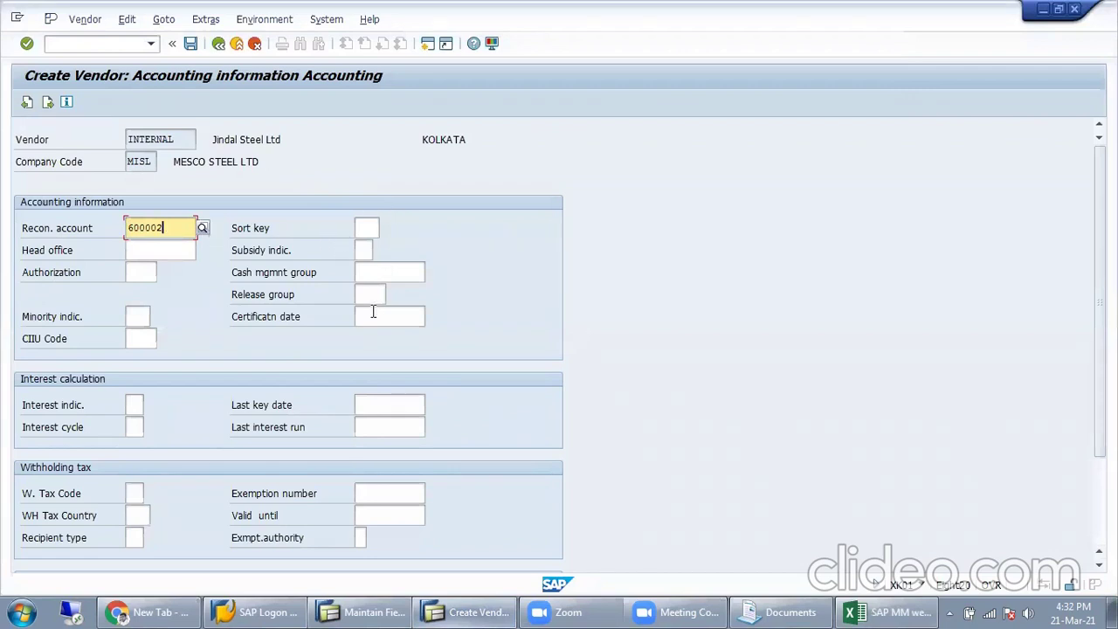
drag(185, 229, 100, 252)
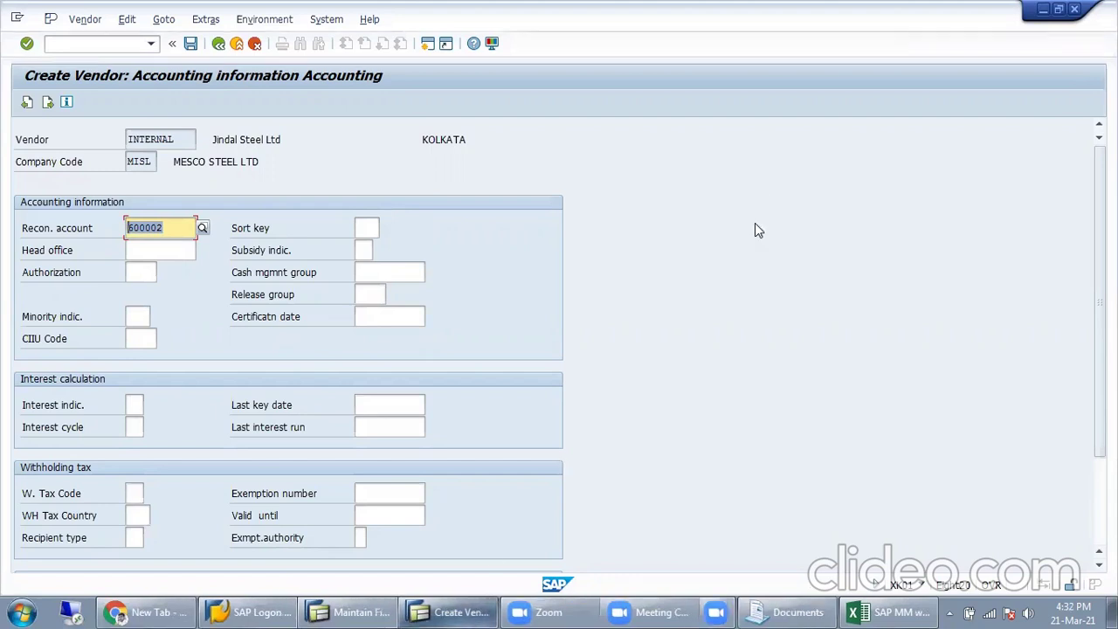
Step: Explain the X001 and X002 rows and recon account 500001 in Excel, then select cell I72
click(465, 610)
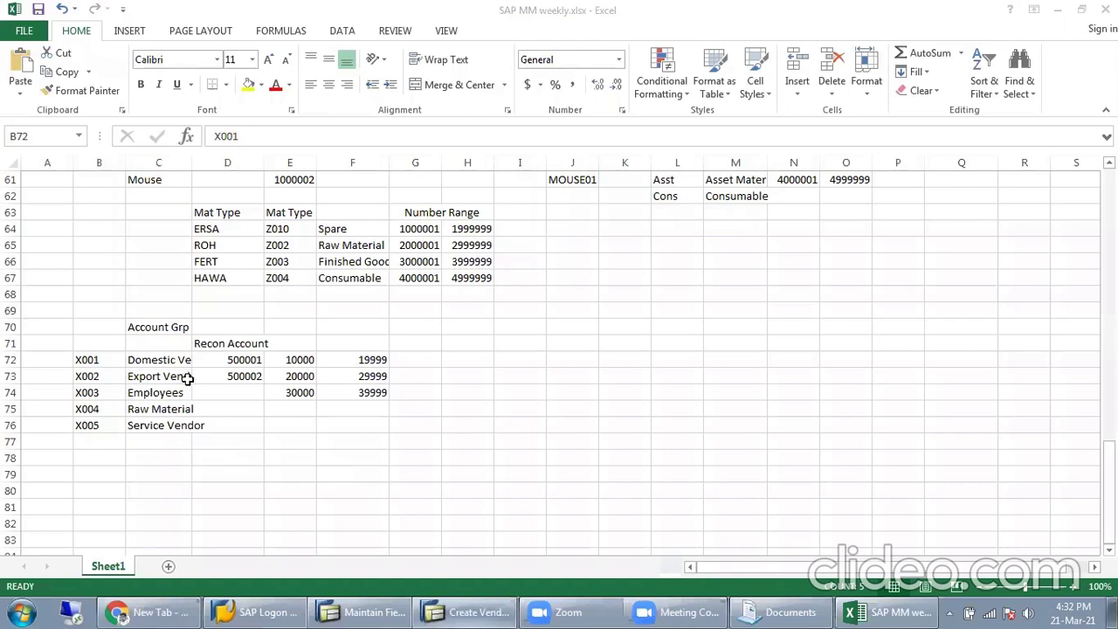
drag(47, 377, 188, 376)
drag(87, 358, 207, 366)
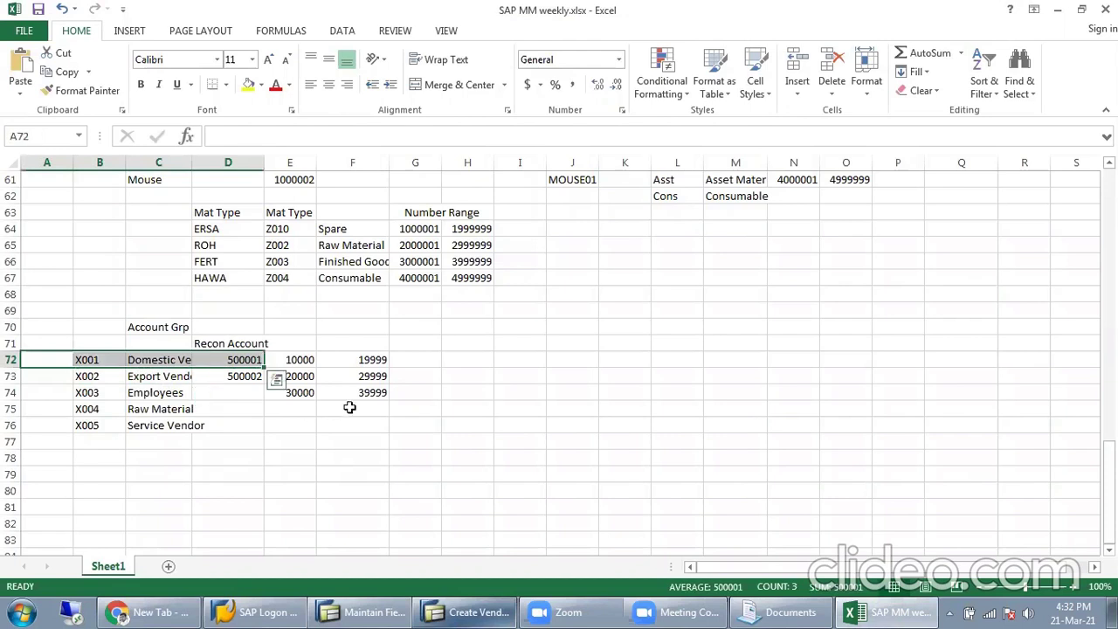
click(480, 408)
click(574, 345)
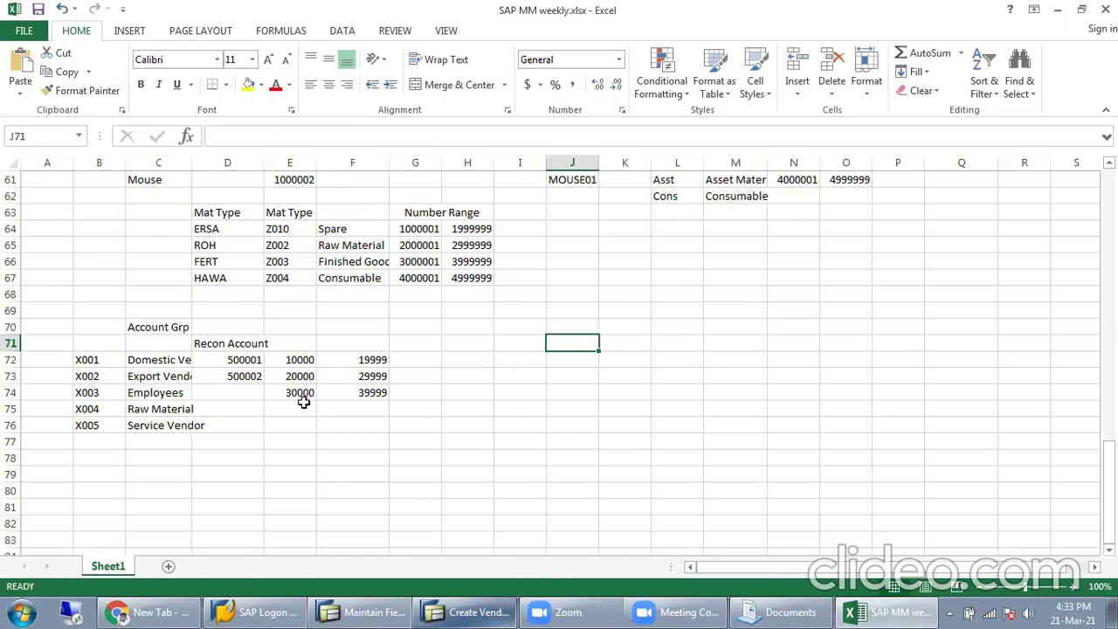
click(229, 354)
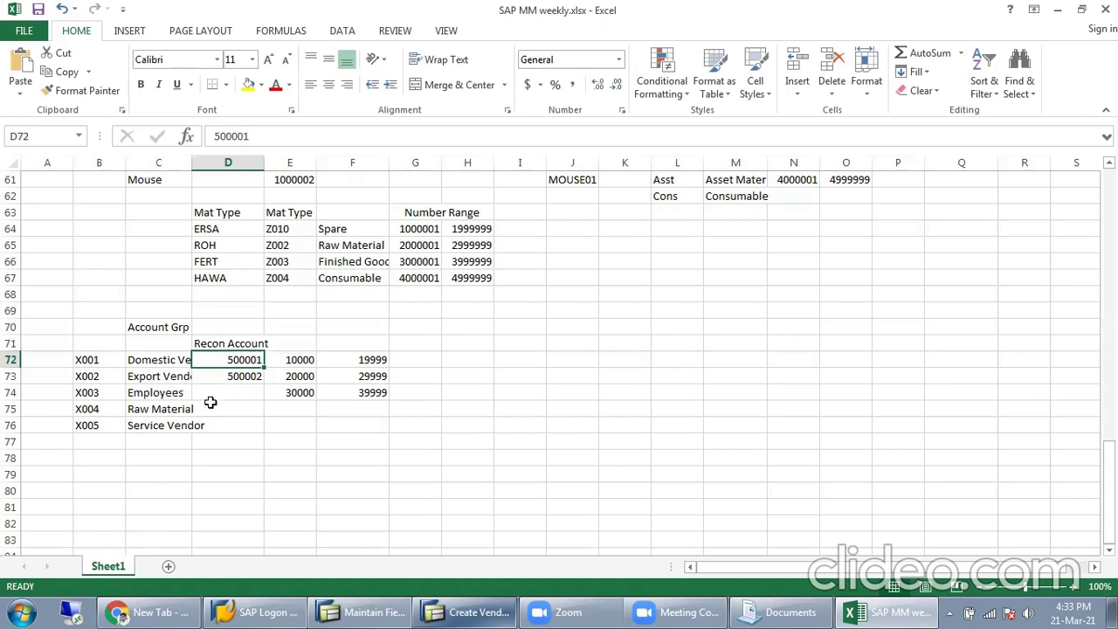
click(523, 359)
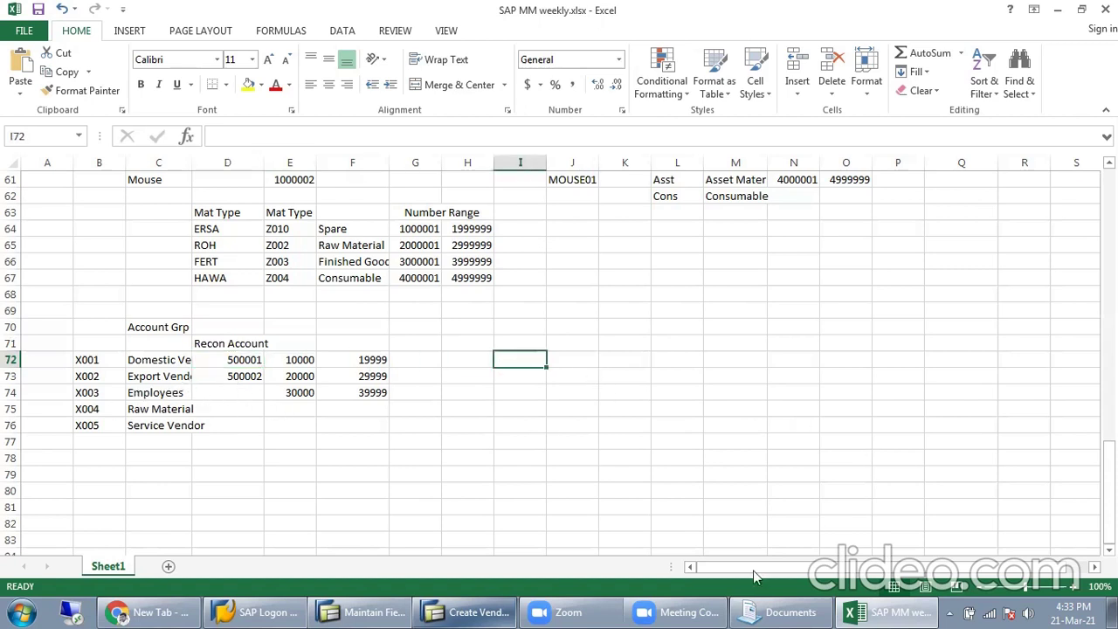
Step: Label cell I72 'TB' and cell J72 'Bal Sheet'
text(TB)
key(Tab)
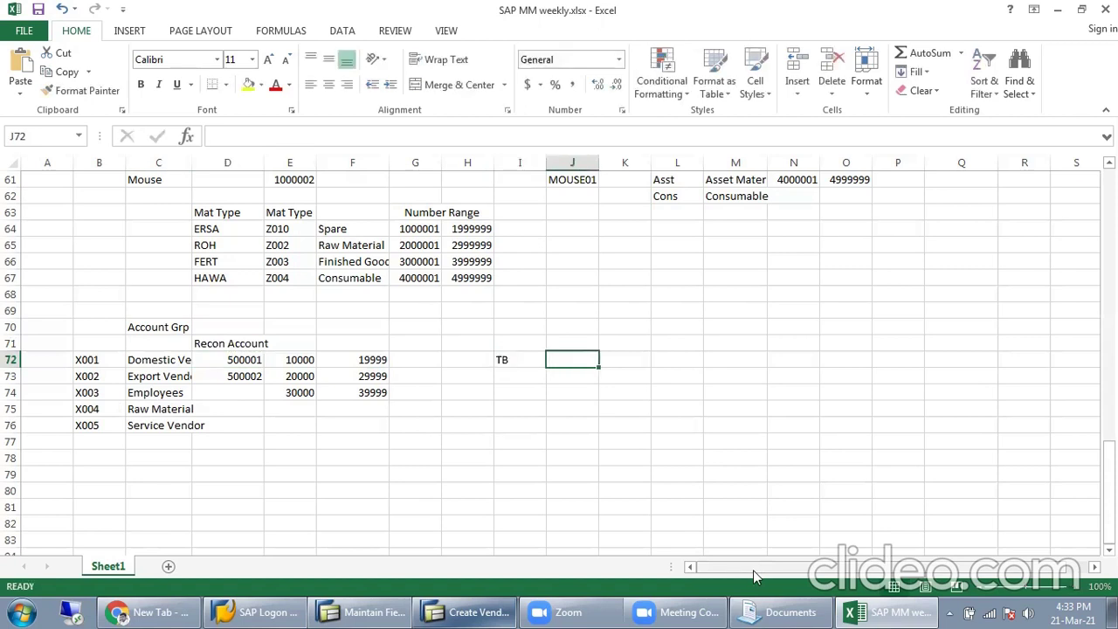
text(BS)
key(BackSpace)
text(al)
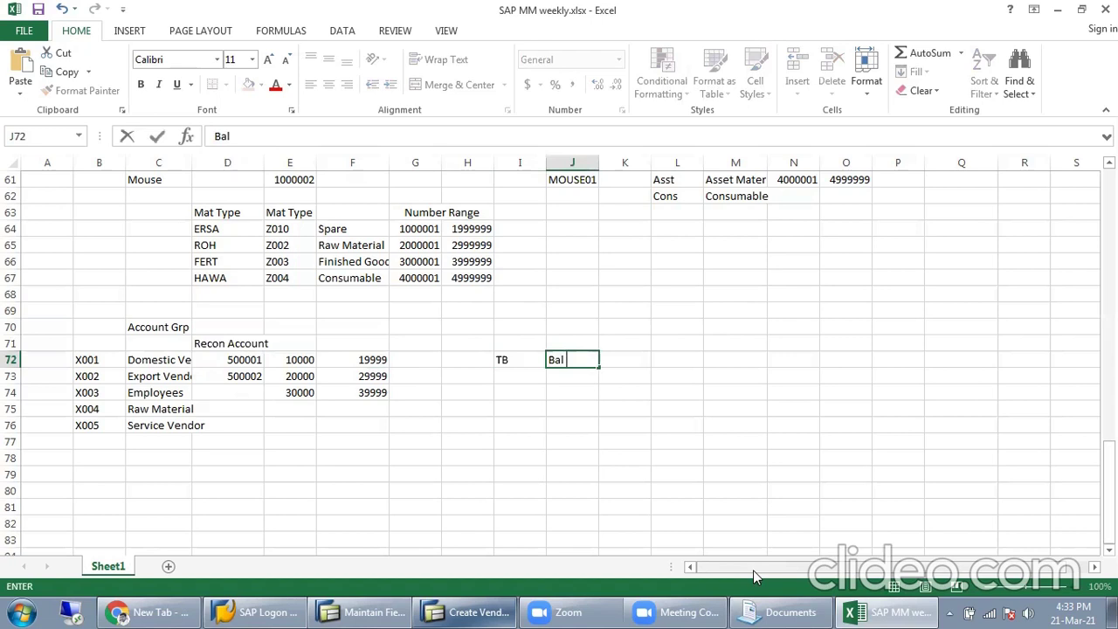
text( Sheet)
key(Return)
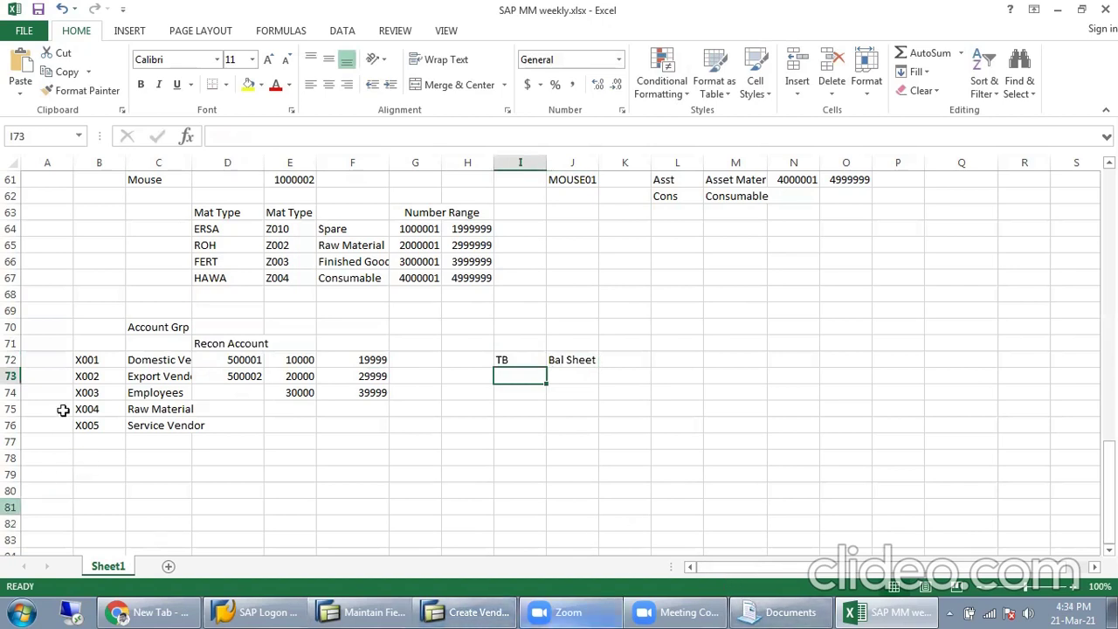
Step: Highlight the X001–X005 account groups, the empty TB/Bal Sheet cells and the 10000–19999 range
drag(100, 359, 100, 425)
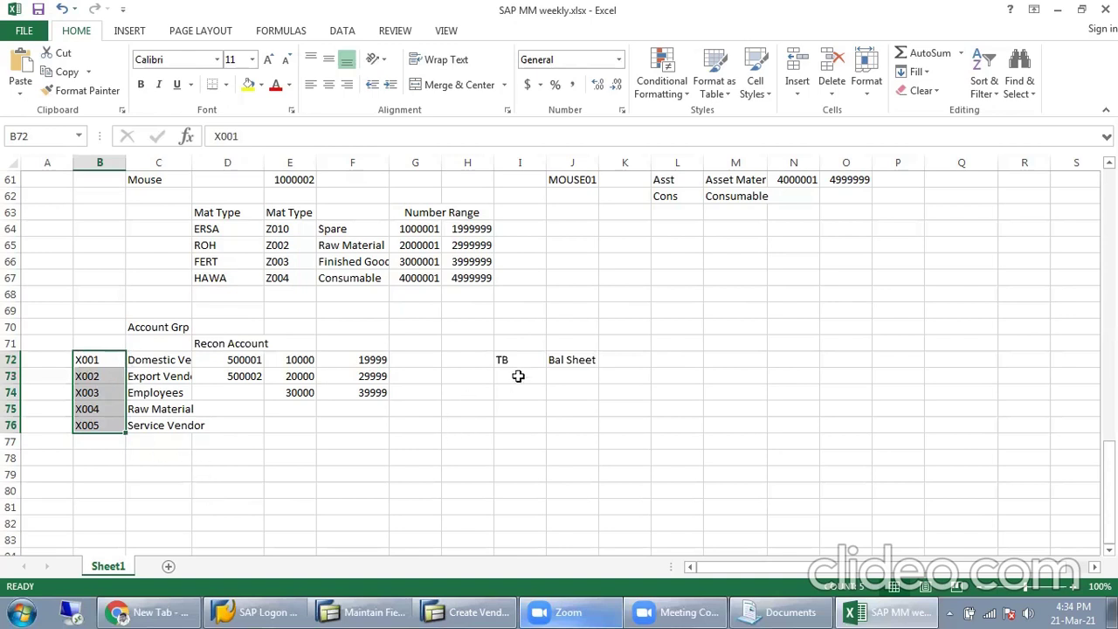
drag(559, 375, 568, 525)
drag(514, 376, 523, 540)
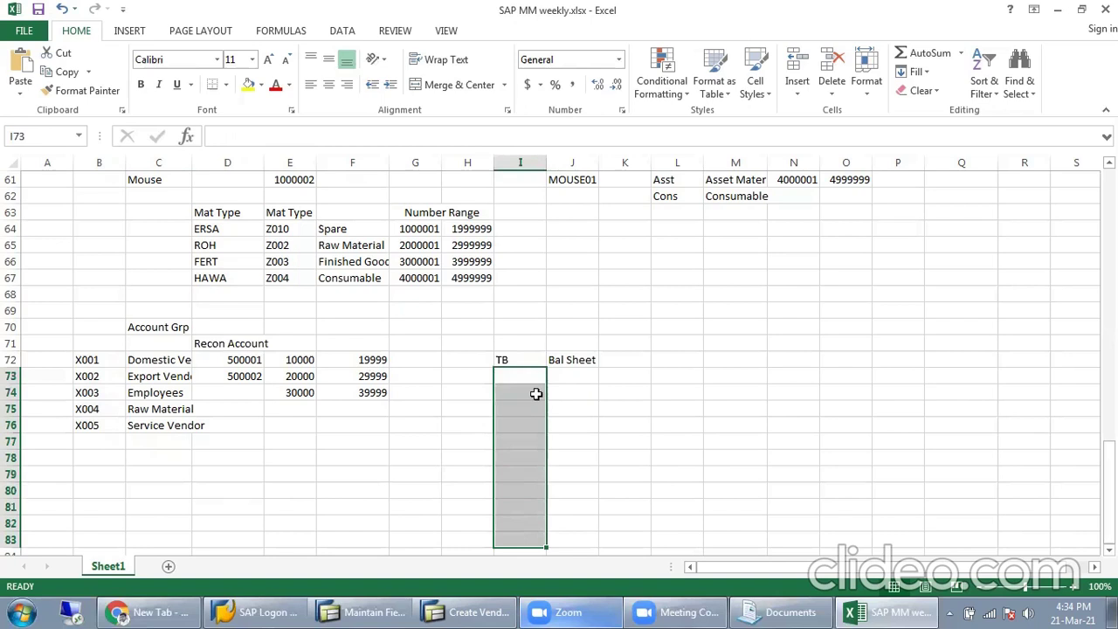
click(589, 374)
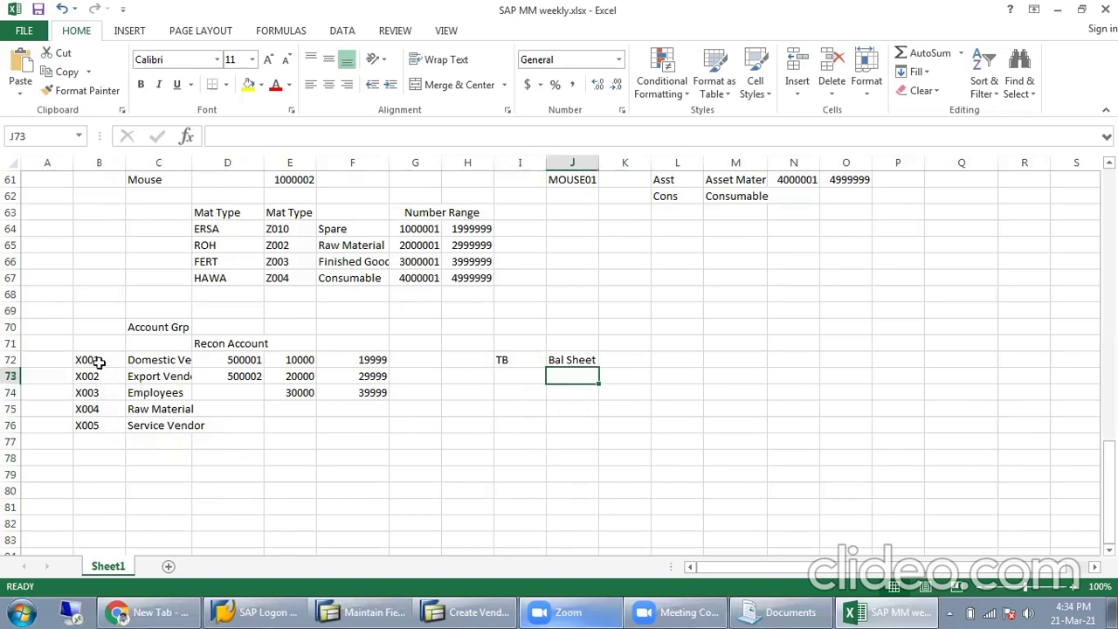
click(154, 325)
drag(102, 353, 153, 353)
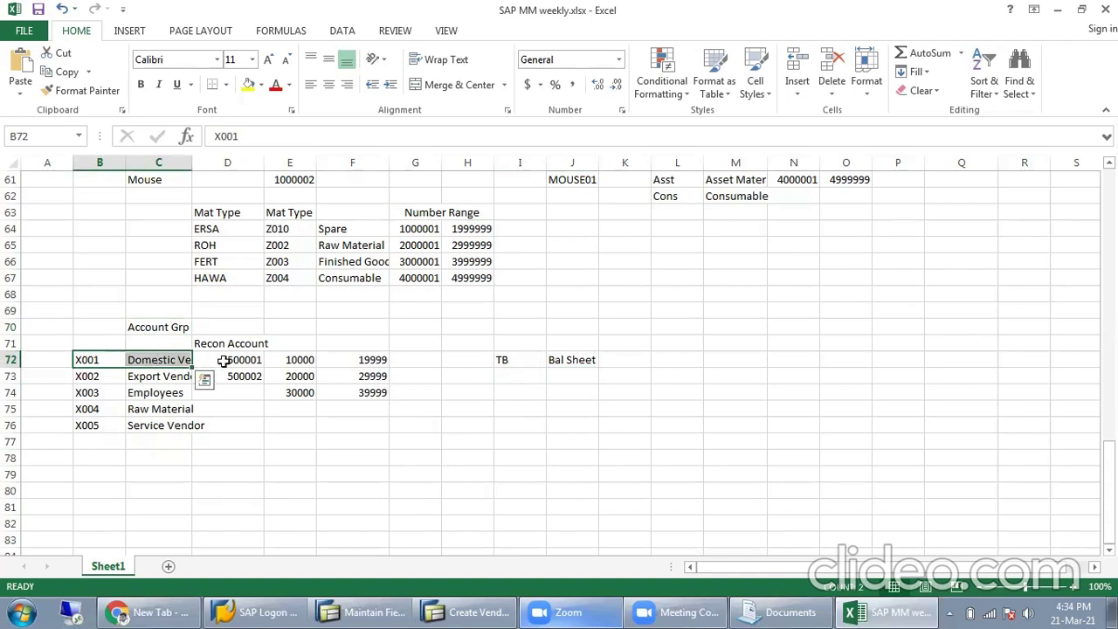
drag(293, 360, 385, 359)
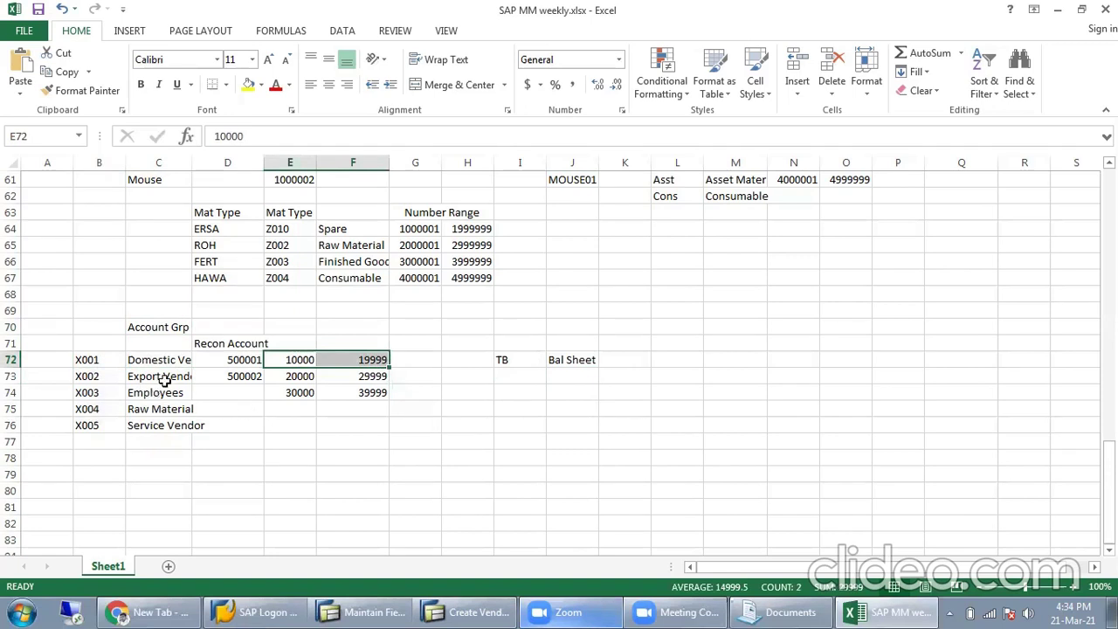
Step: Replace the TB label in I72 with 'Vendor List' and clear J72
click(527, 359)
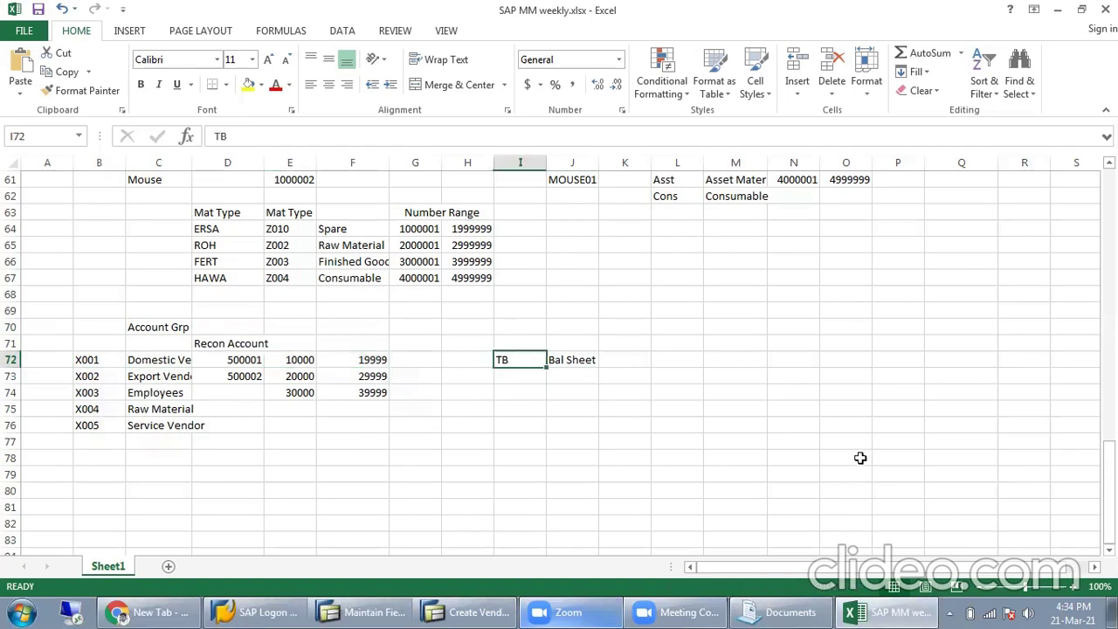
text(Vendor)
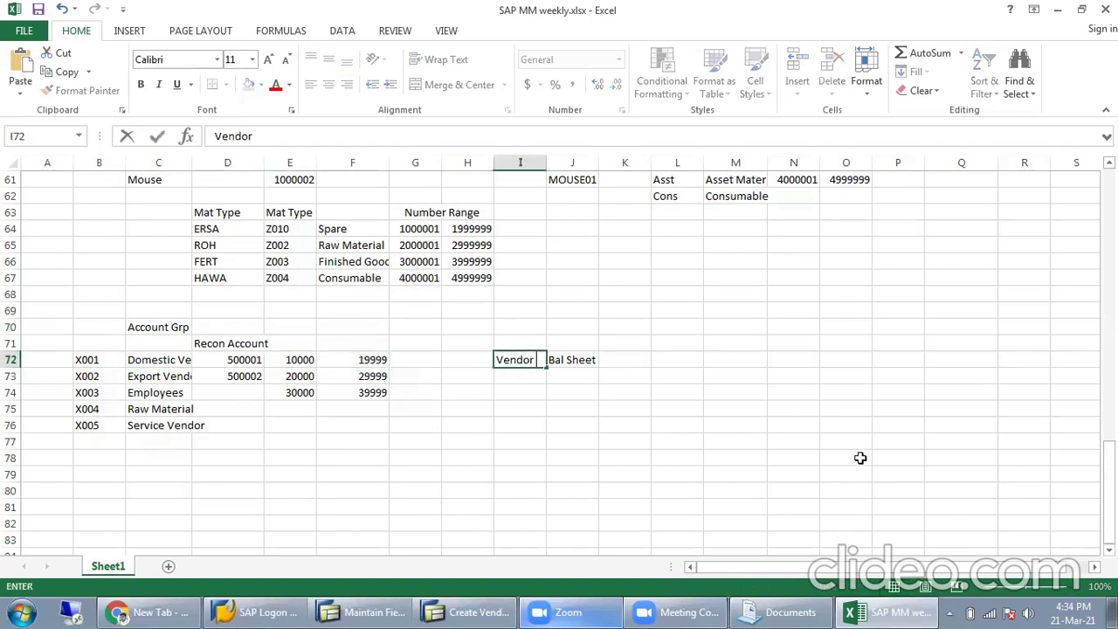
text( List)
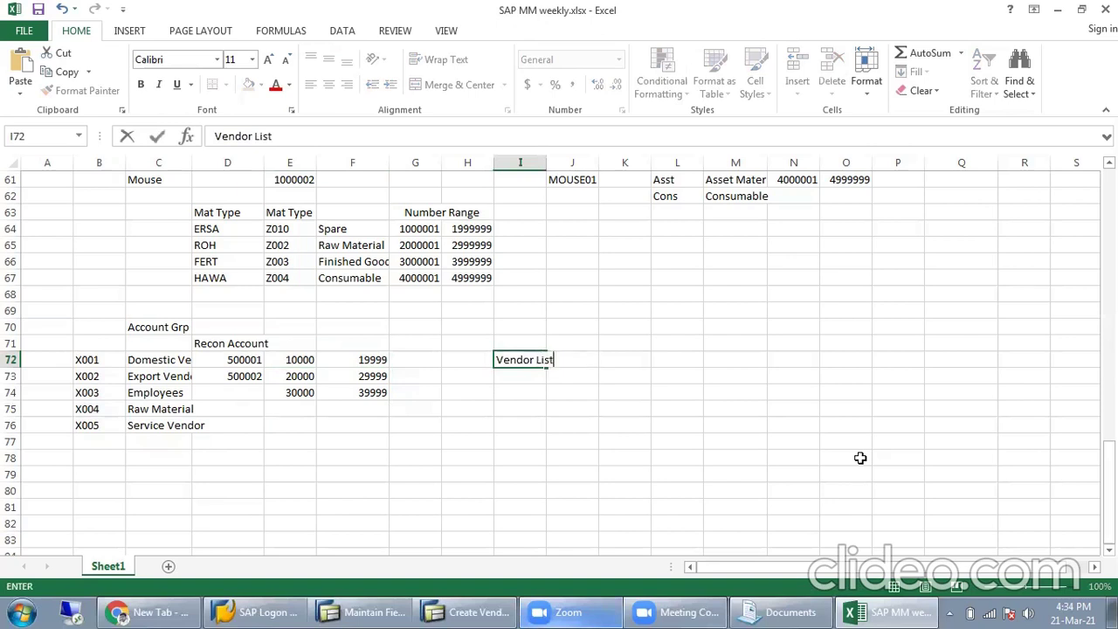
key(Return)
click(578, 357)
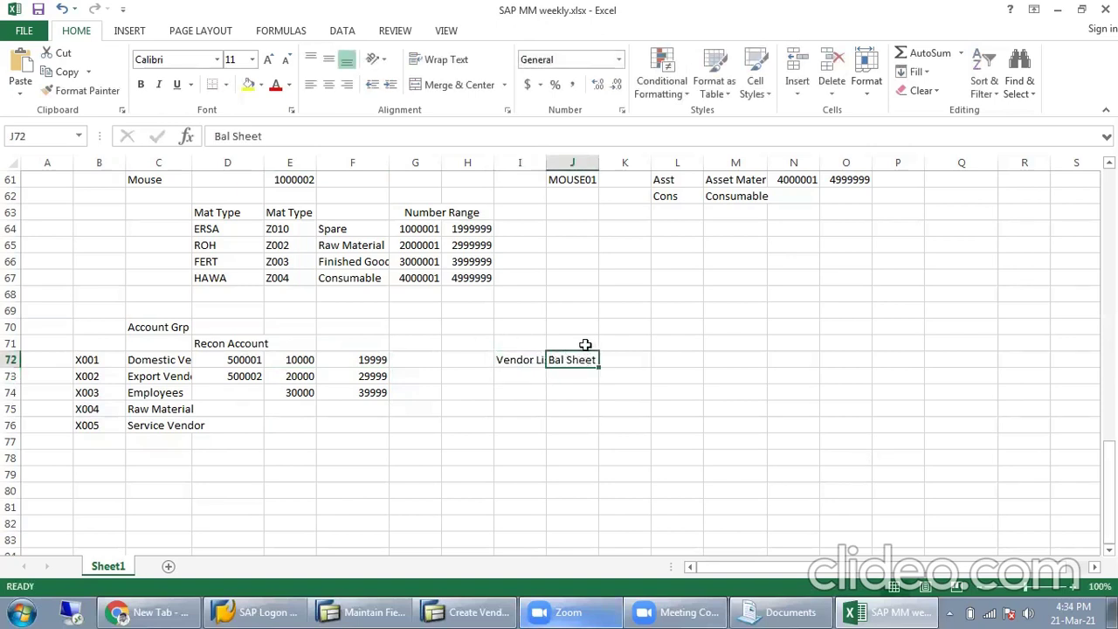
key(Delete)
key(Left)
key(Down)
Step: Enter vendors A and B below it and fill the alternating pattern down to I81
text(A)
key(Return)
text(B)
key(Up)
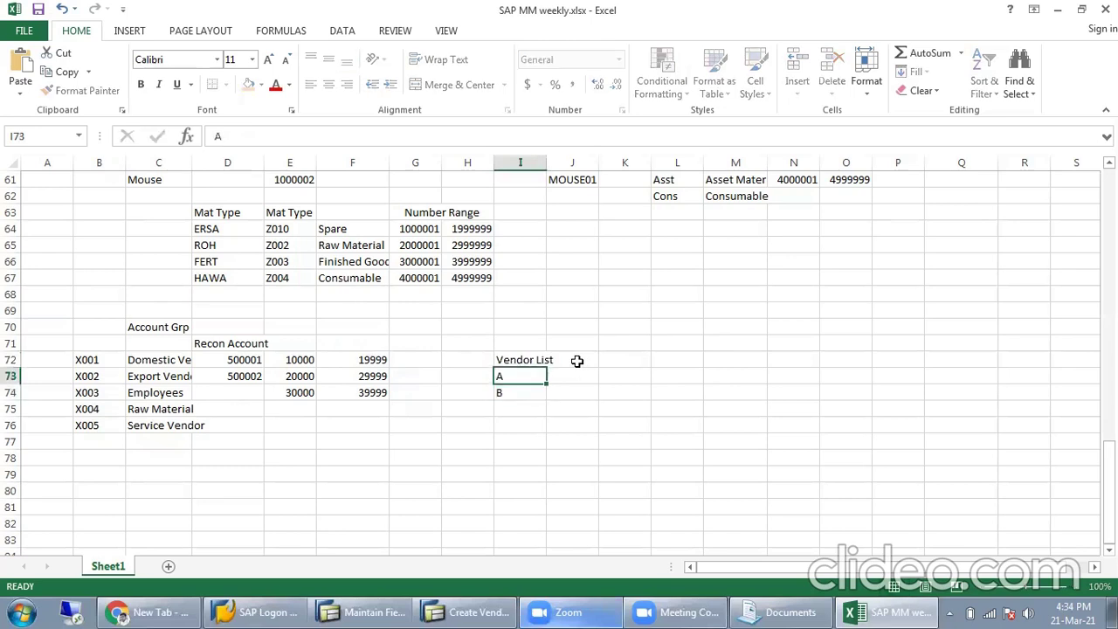
key(Down)
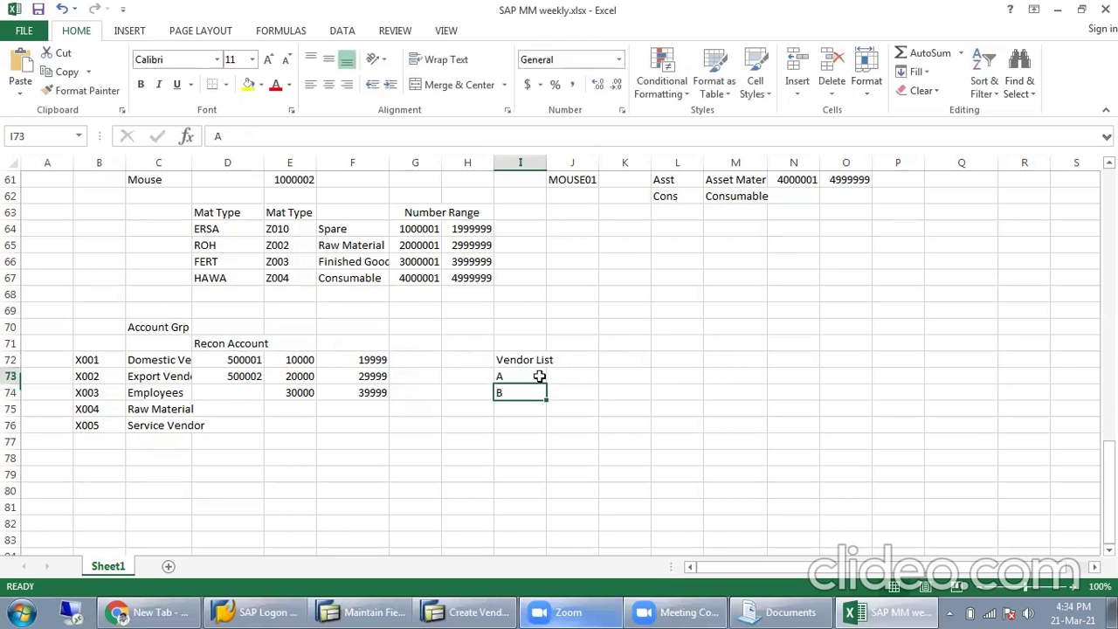
mouse_move(529, 382)
mouse_down()
mouse_move(542, 395)
mouse_move(545, 514)
mouse_up()
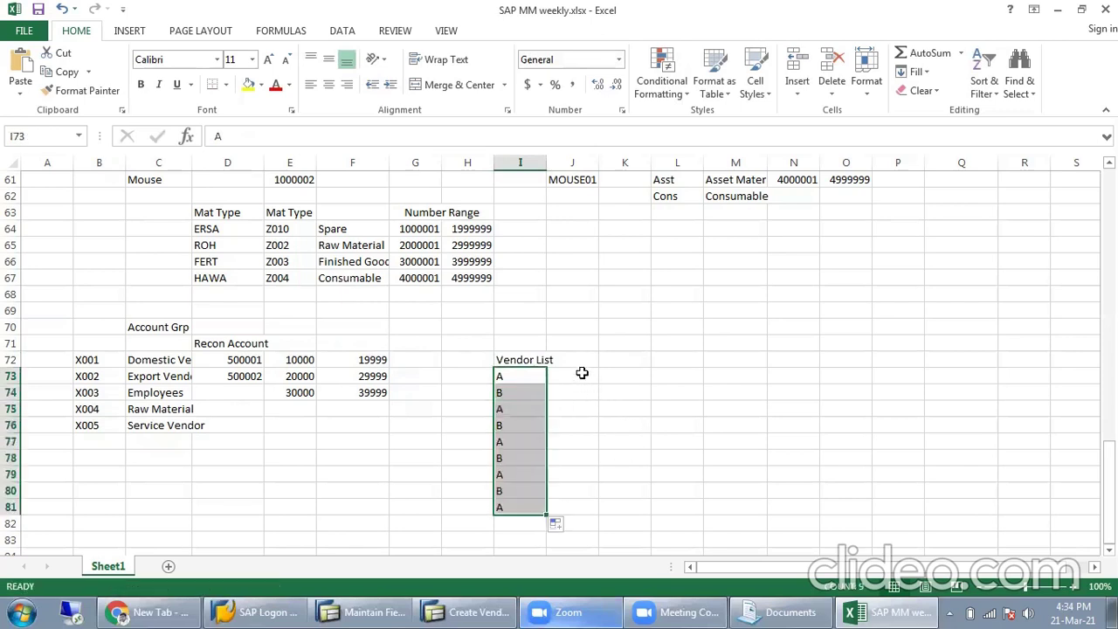
Step: Enter balances 50, 10 and 45 in J73:J75
click(582, 373)
text(50)
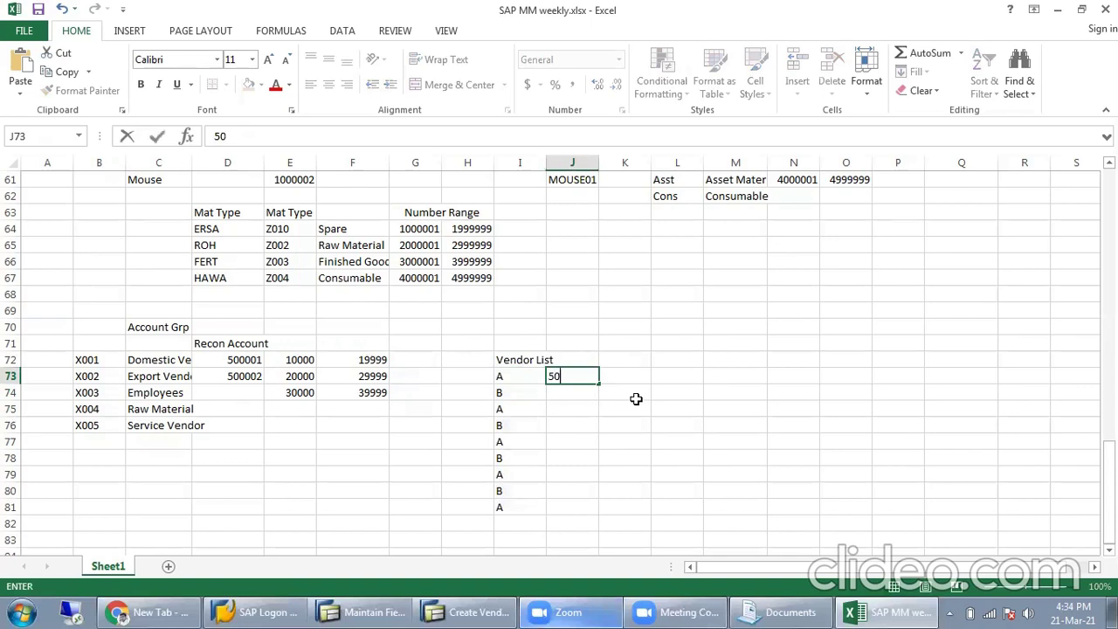
key(Return)
text(10)
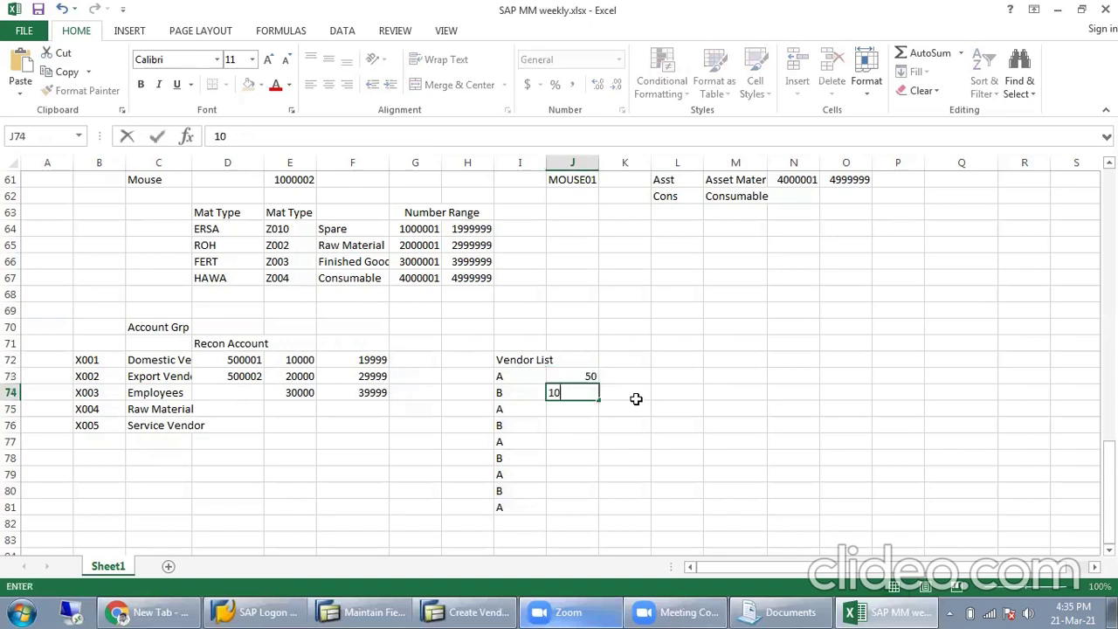
key(Return)
text(45)
key(Return)
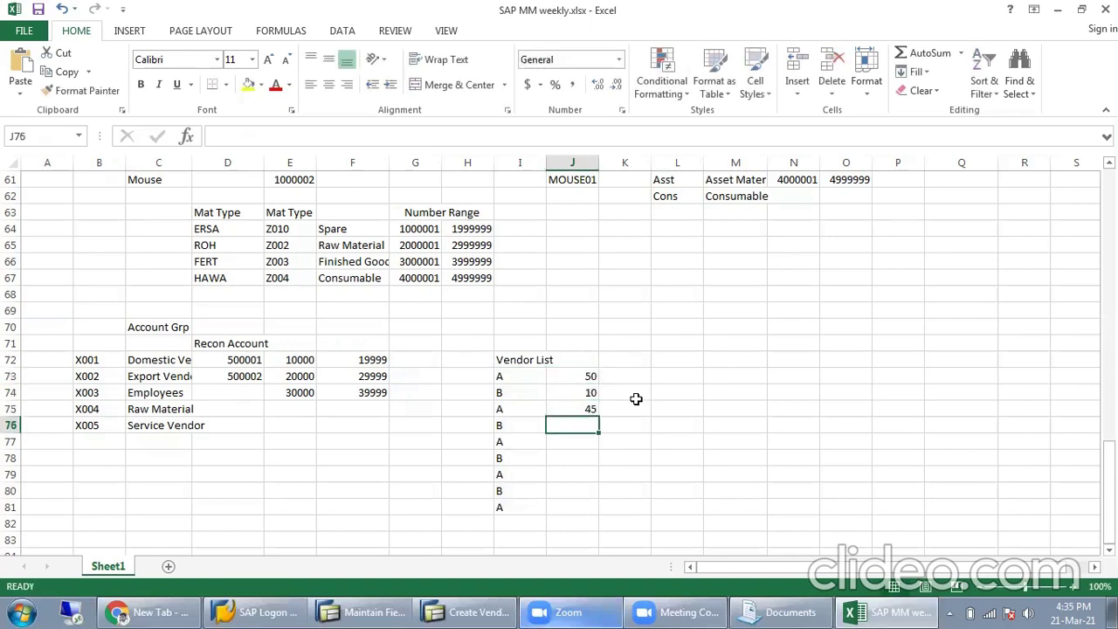
Step: Extend the balance series from 50 down to row 81, ending at 17.5
click(590, 379)
drag(591, 379, 599, 512)
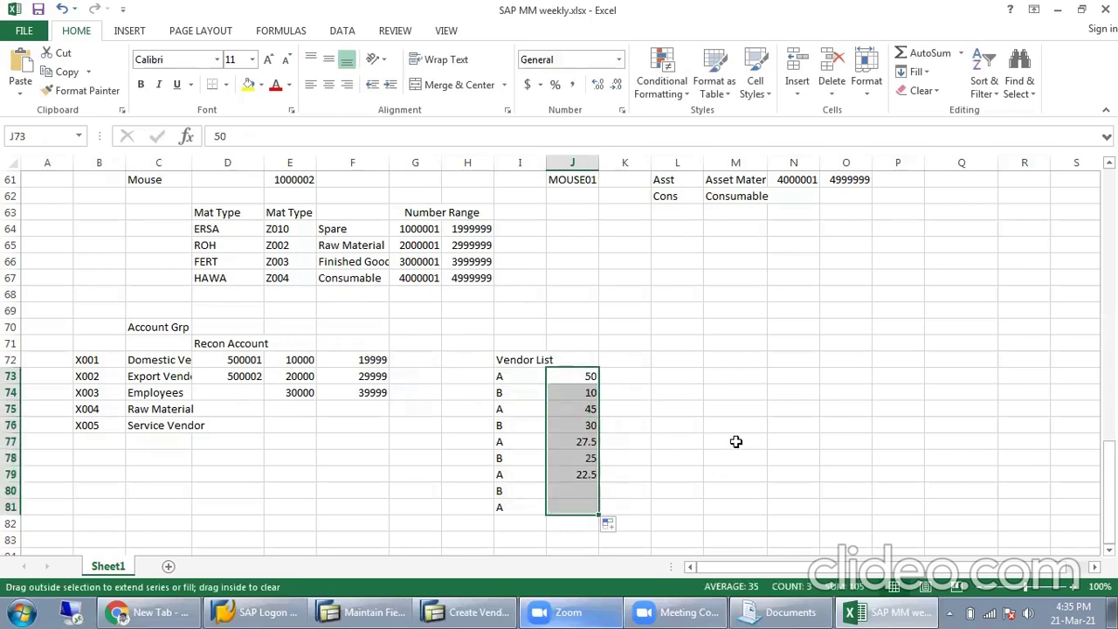
click(736, 441)
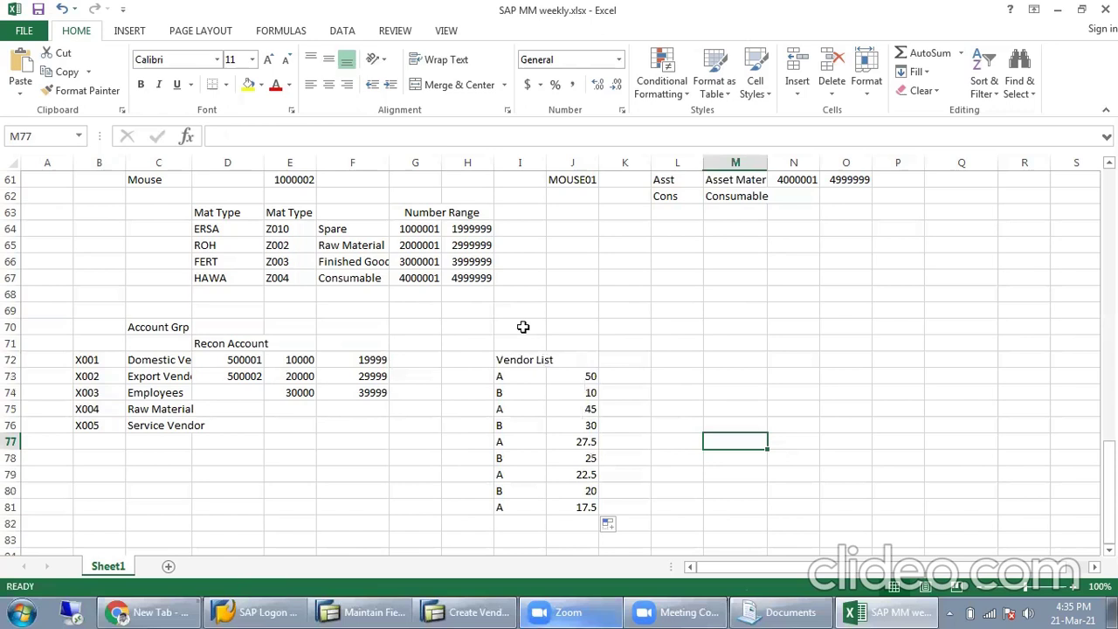
Step: Add a 'Bal Sheet' heading in cell I70
click(522, 326)
text(Bal)
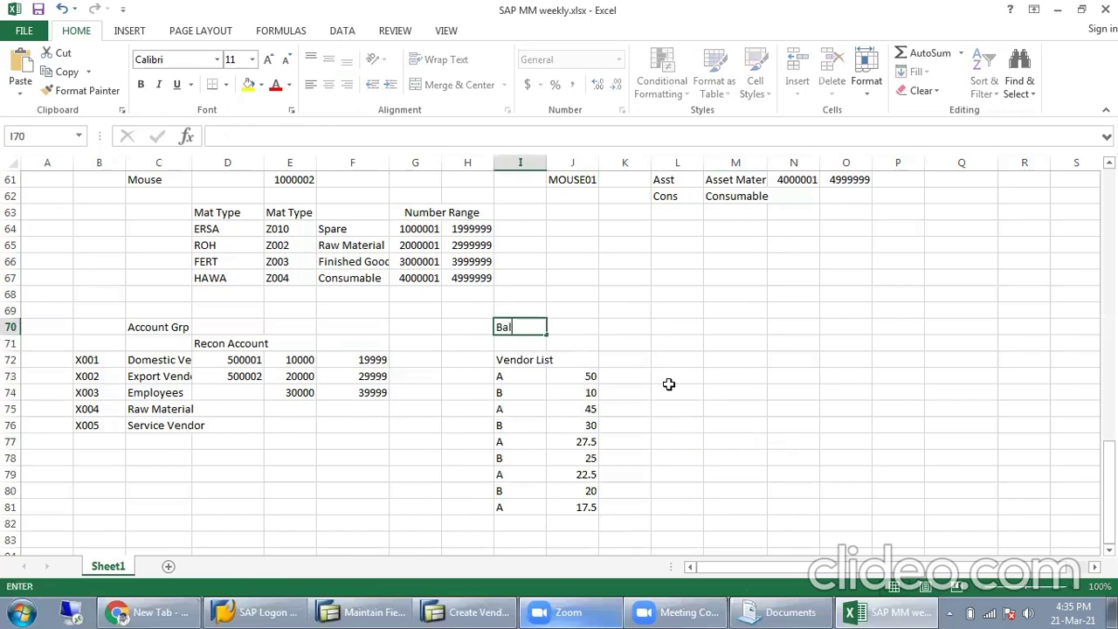
text( Sheet)
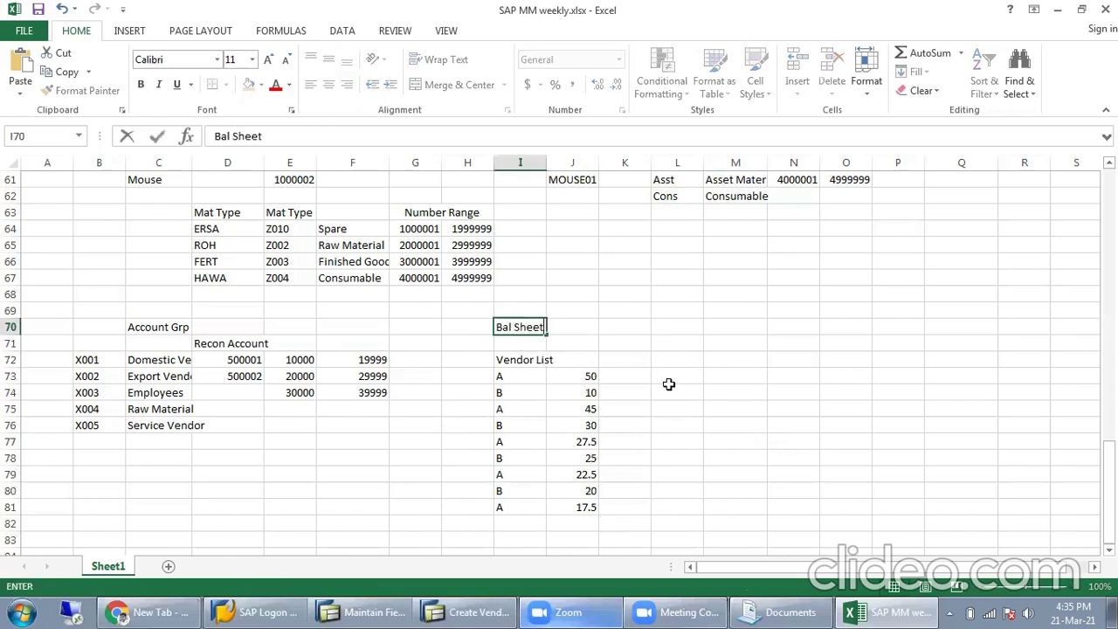
key(Tab)
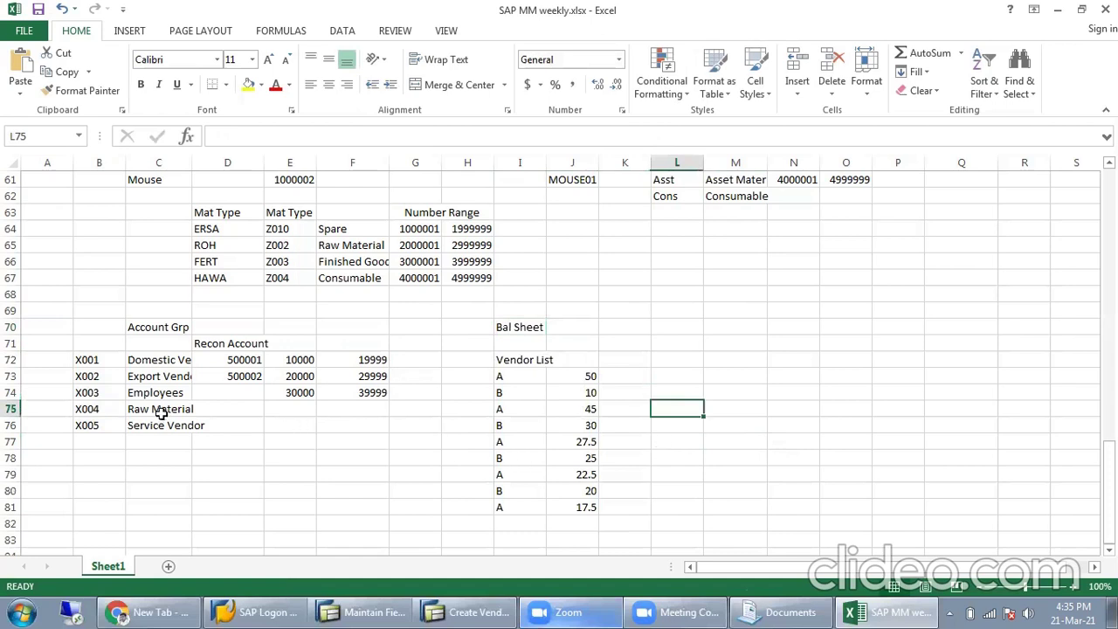
Step: AutoSum J73:J81 into J82 with =SUM(J73:J81), giving 247.5
drag(581, 376, 571, 510)
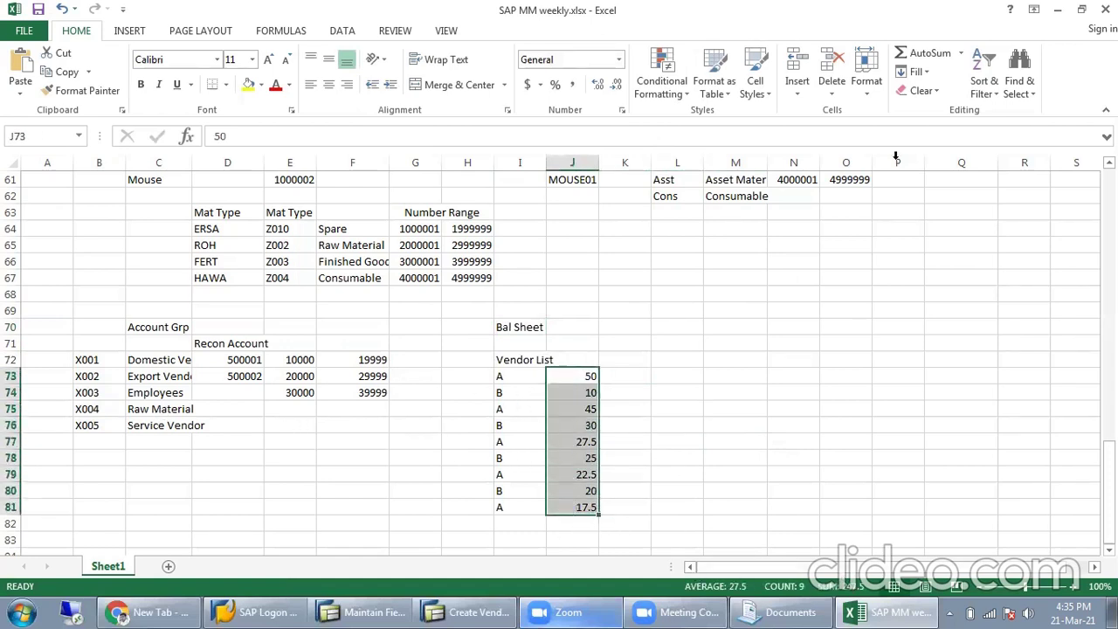
click(926, 53)
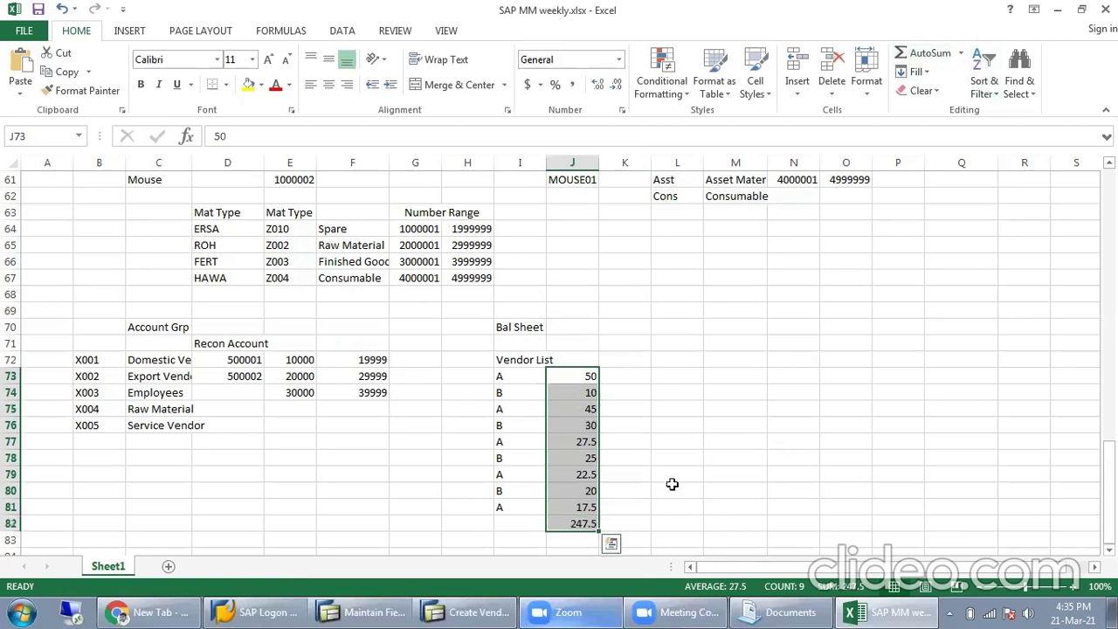
click(582, 522)
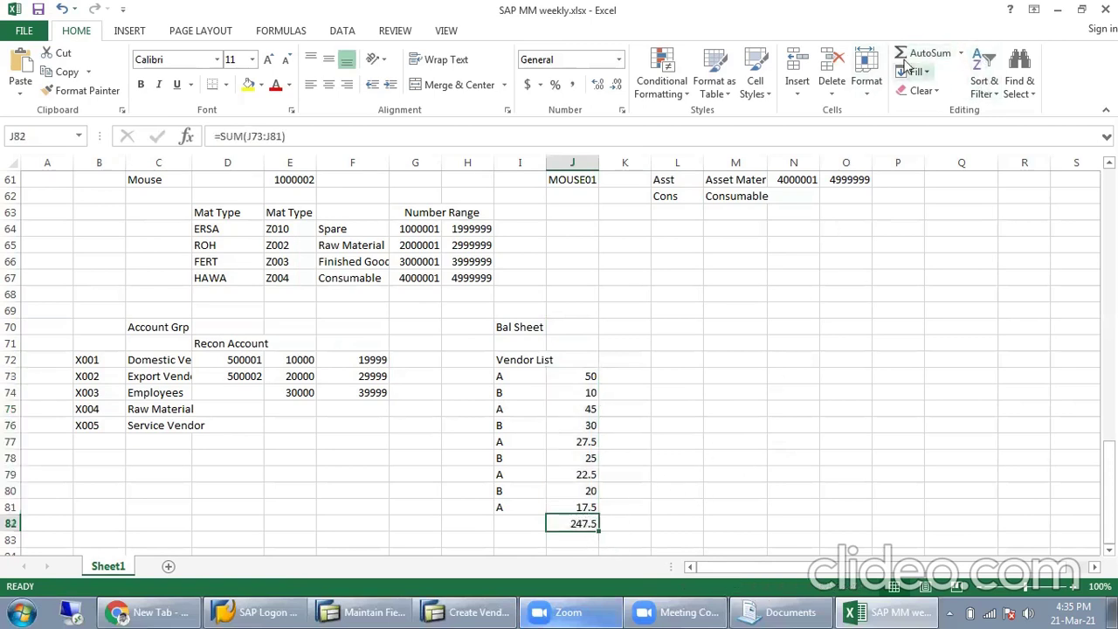
key(F2)
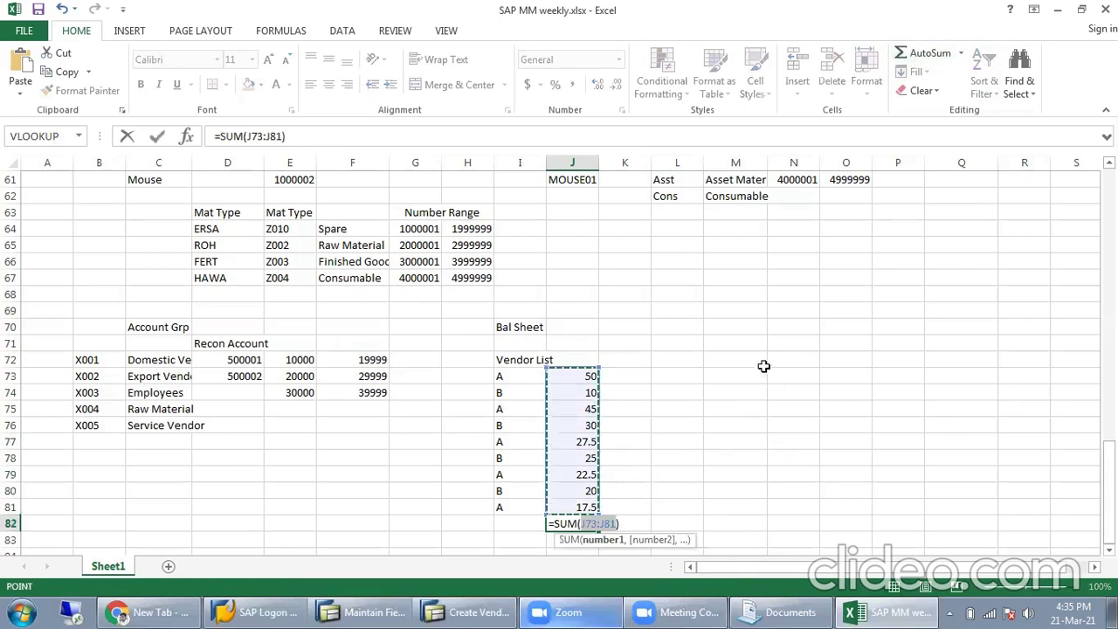
key(Escape)
click(627, 505)
click(579, 524)
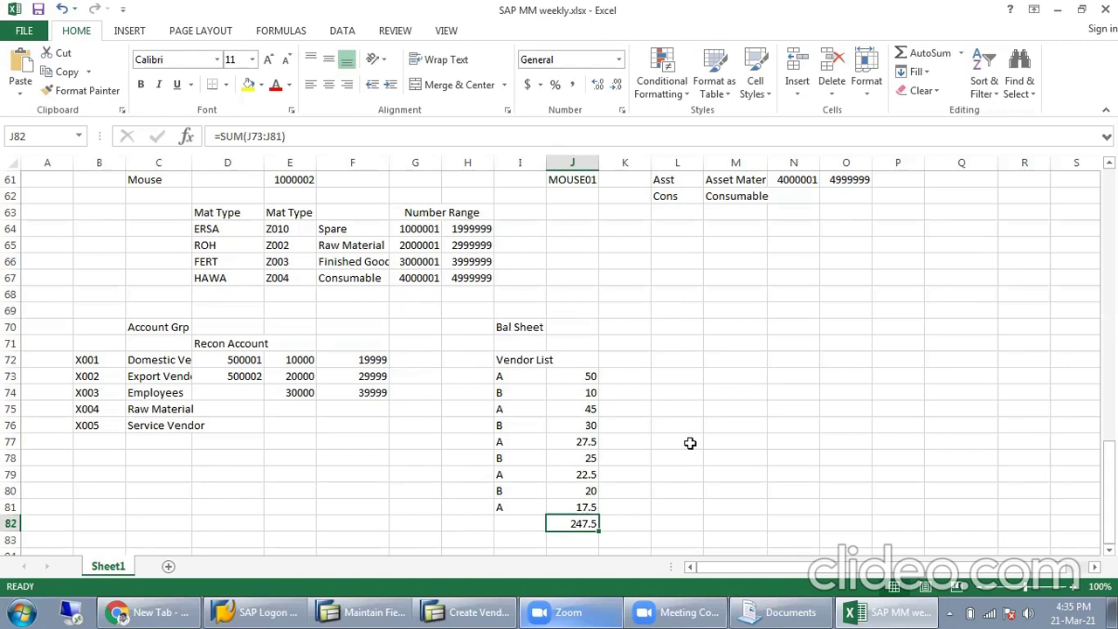
Step: Edit the I72 heading to read 'dom Vendor List'
click(246, 359)
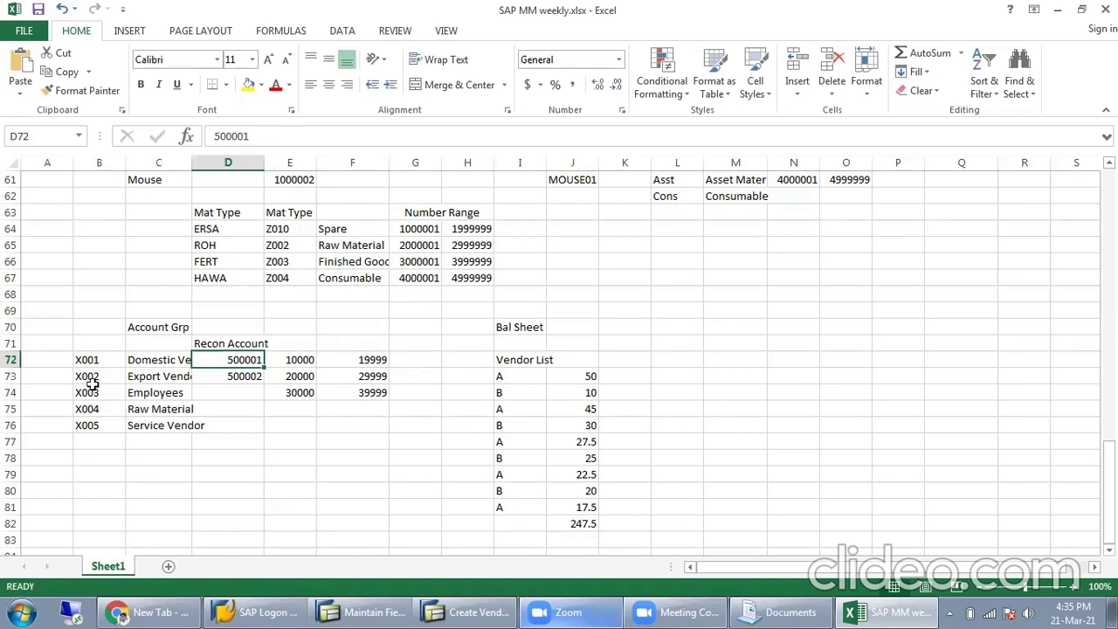
click(143, 364)
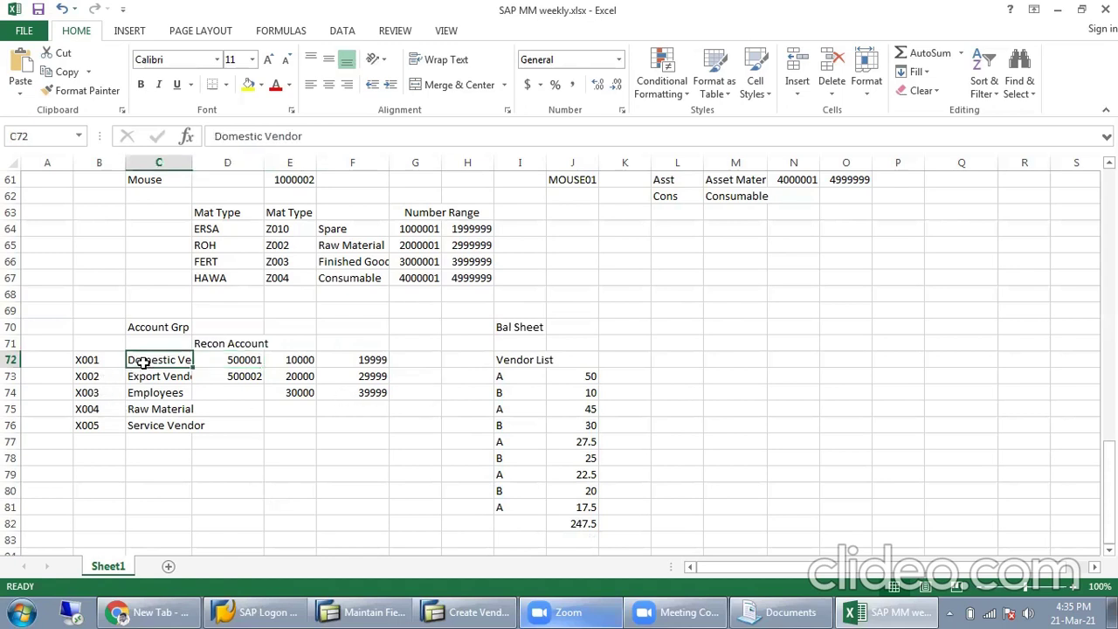
click(500, 361)
click(215, 136)
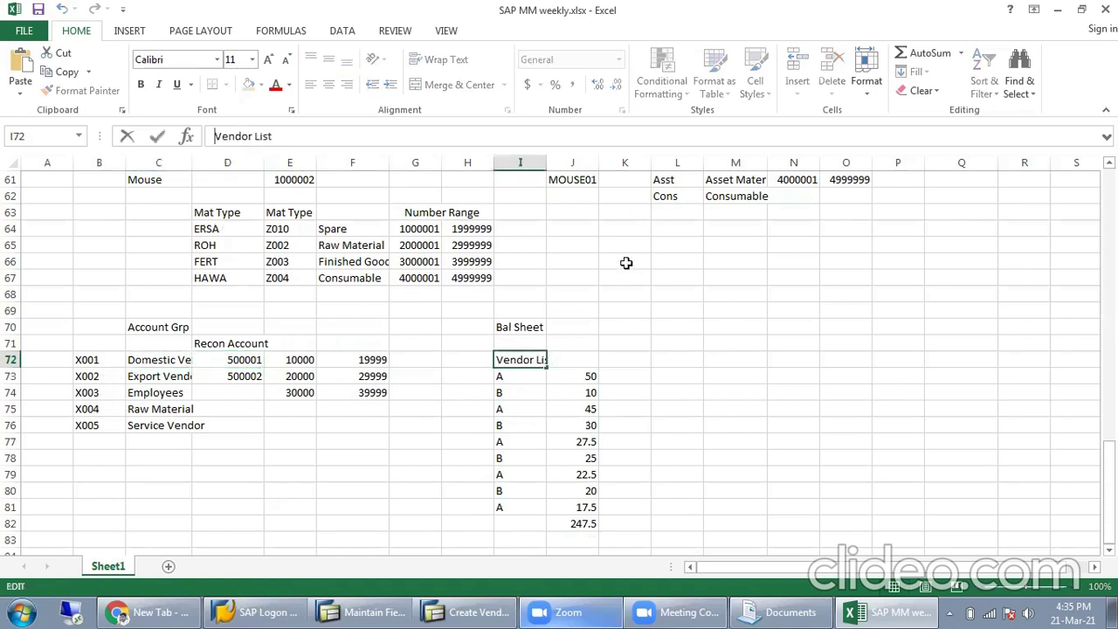
text(dom)
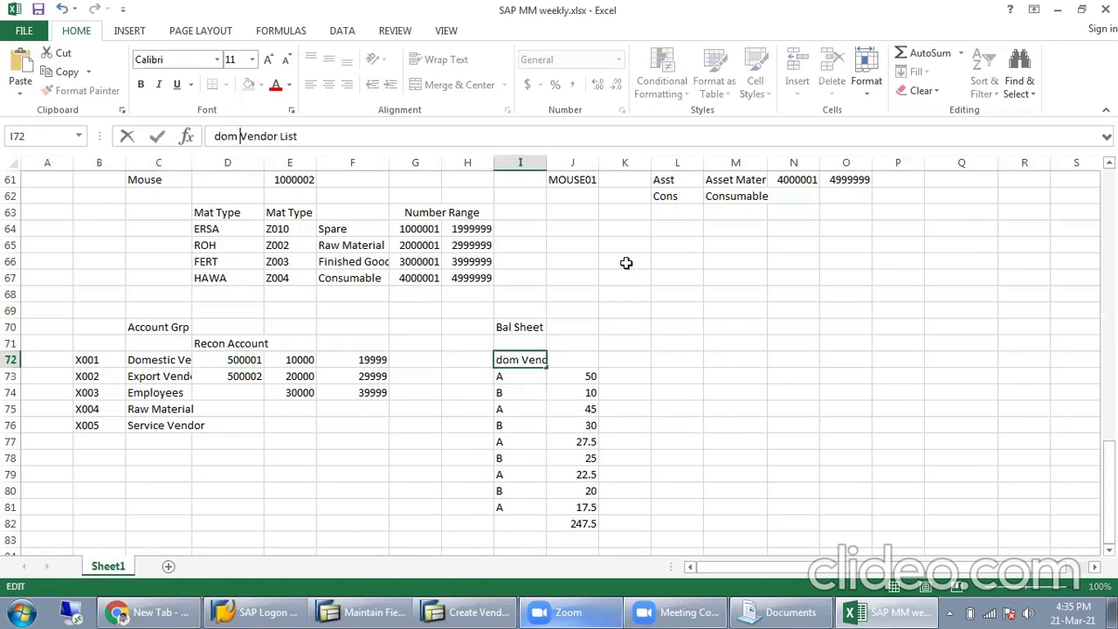
click(718, 423)
Step: Head the balance column in J72 as 'rec acoont' for recon account 500001
drag(529, 362, 500, 508)
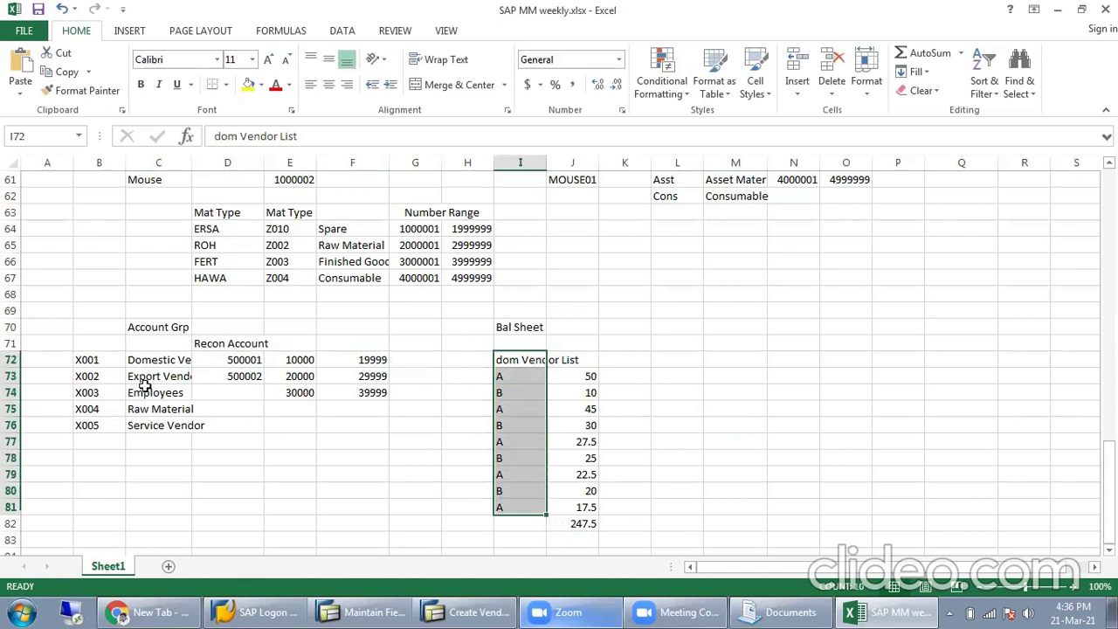
click(581, 375)
drag(581, 376, 572, 507)
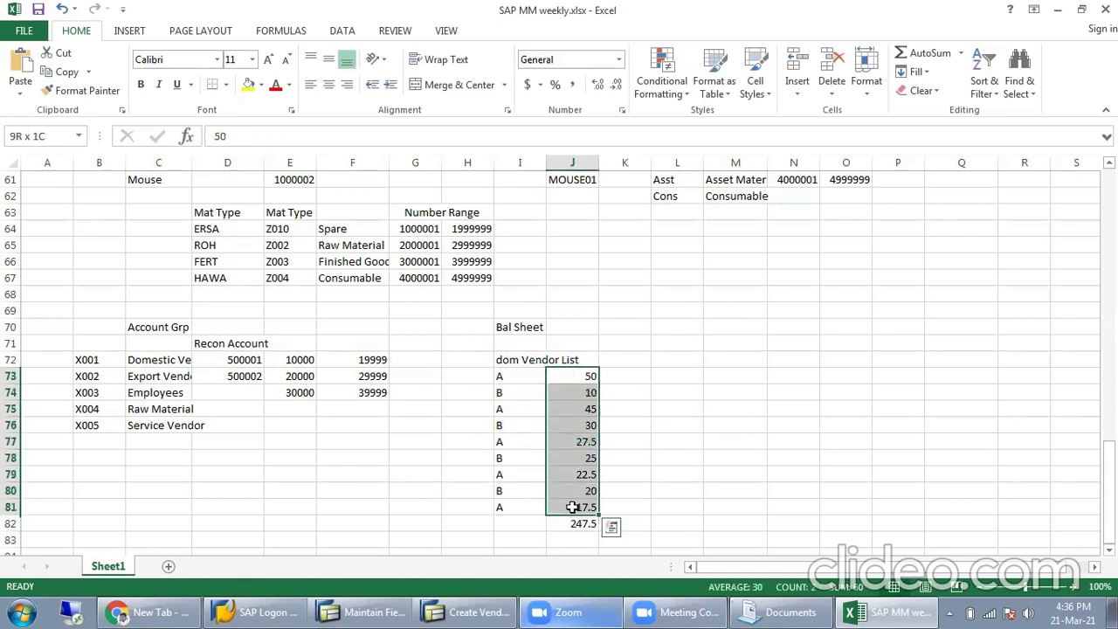
drag(533, 325, 585, 328)
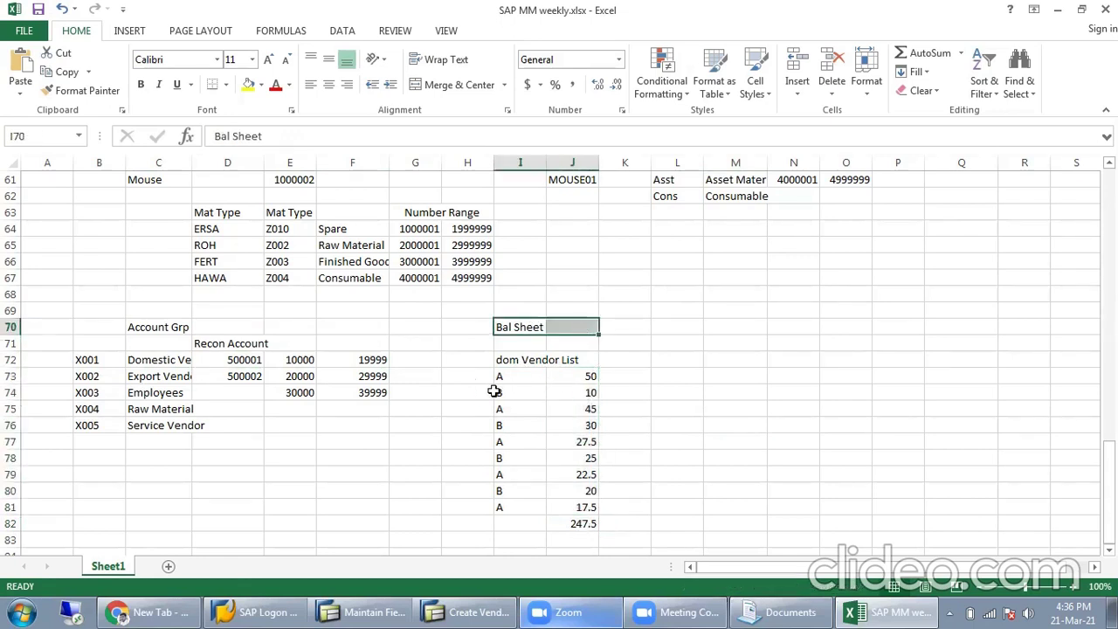
click(249, 362)
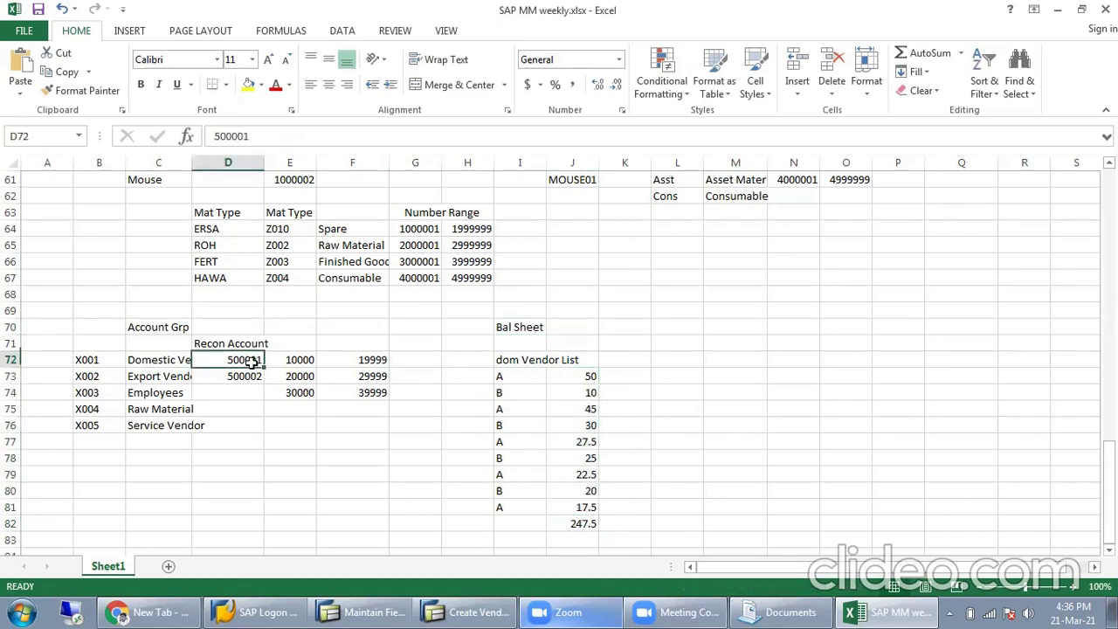
click(581, 360)
text(re)
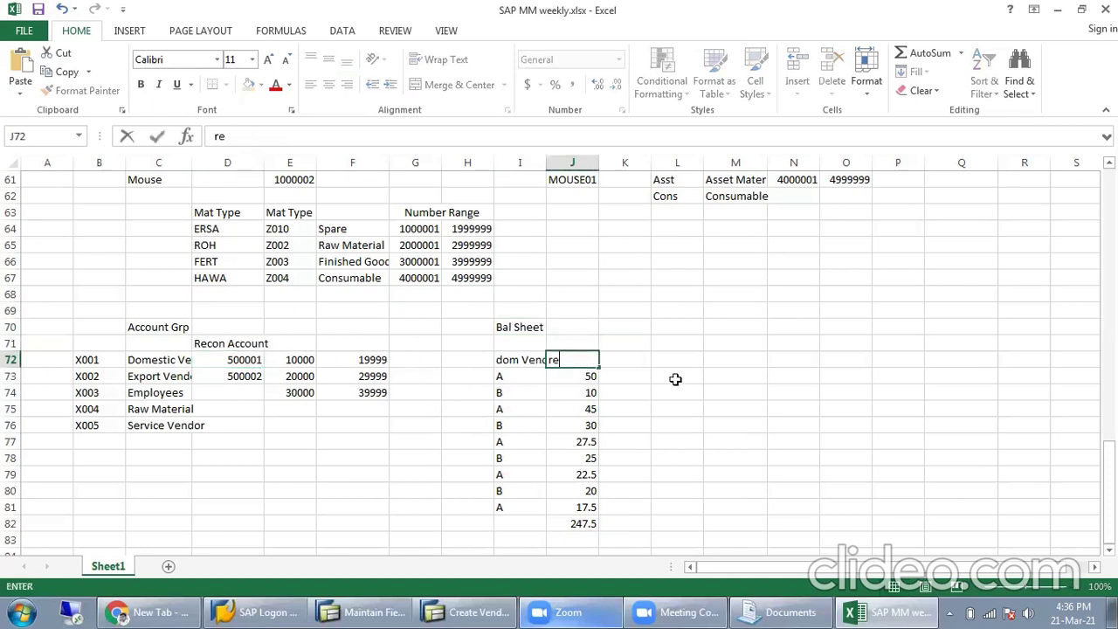
text(c acoont)
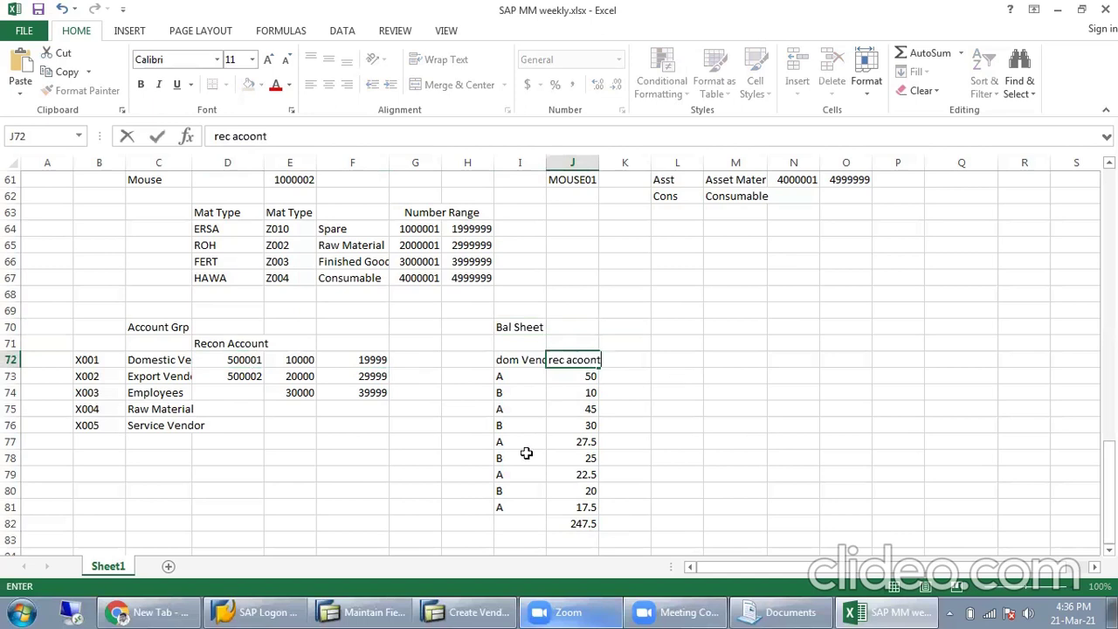
key(Return)
click(578, 520)
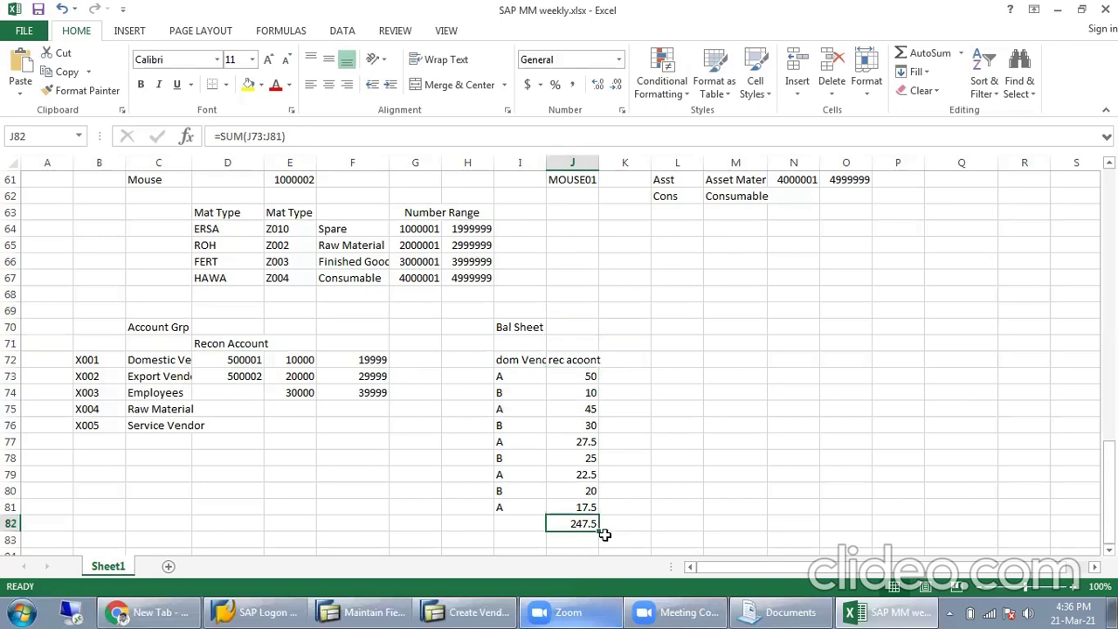
Step: Copy the 247.5 total from J82 into K72 as a pasted value
key(ctrl+c)
click(637, 355)
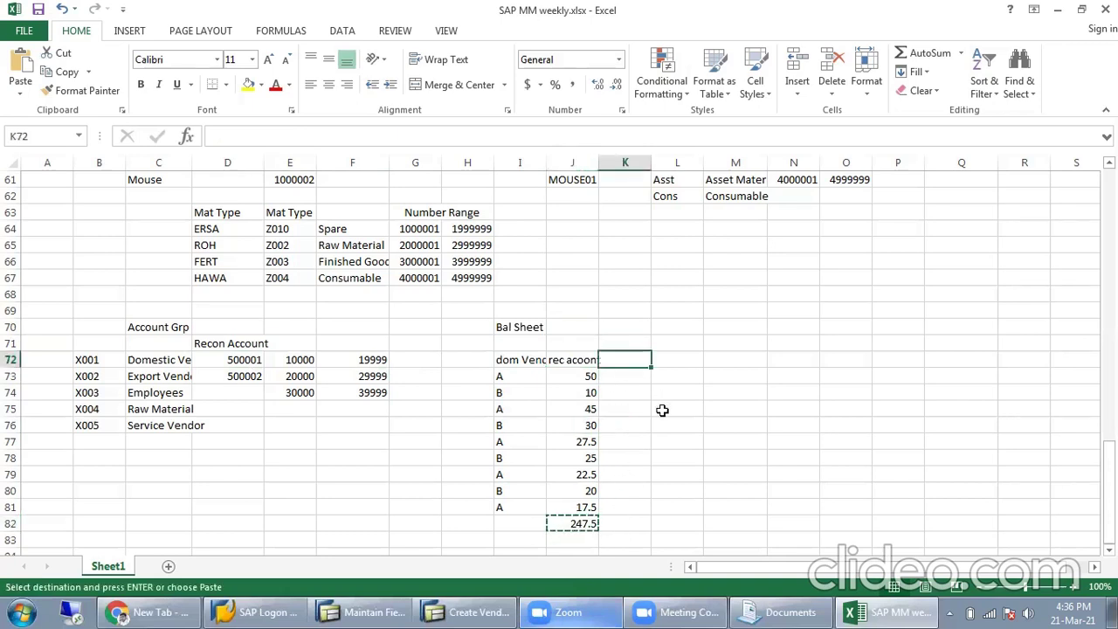
key(ctrl+v)
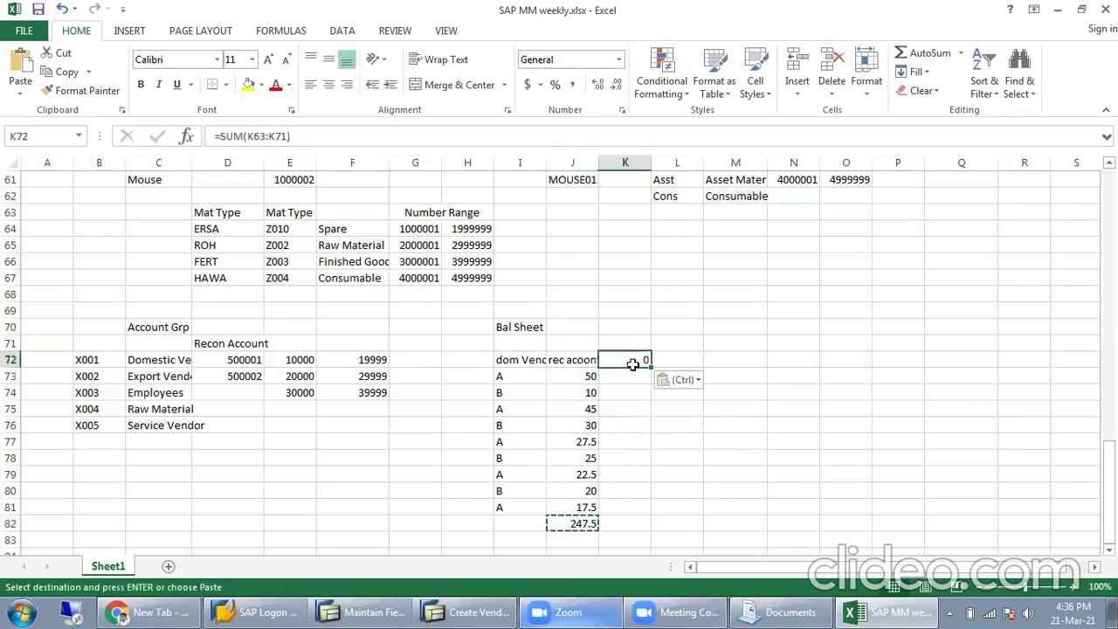
right_click(636, 362)
click(695, 120)
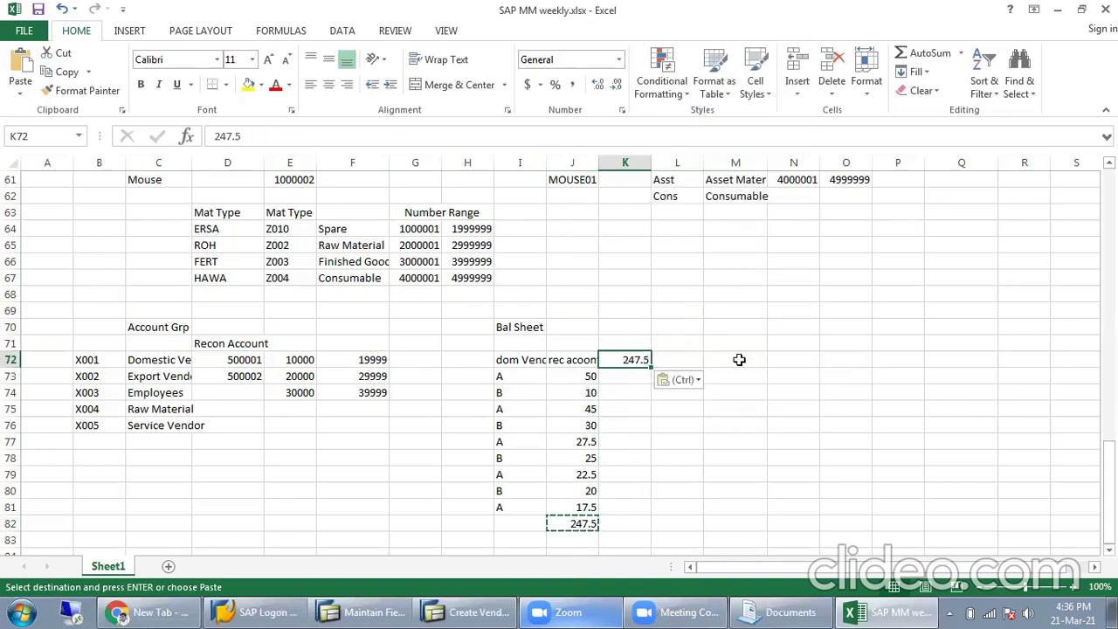
Step: Make the J72:K72 heading and total bold
drag(580, 356, 616, 360)
key(ctrl+b)
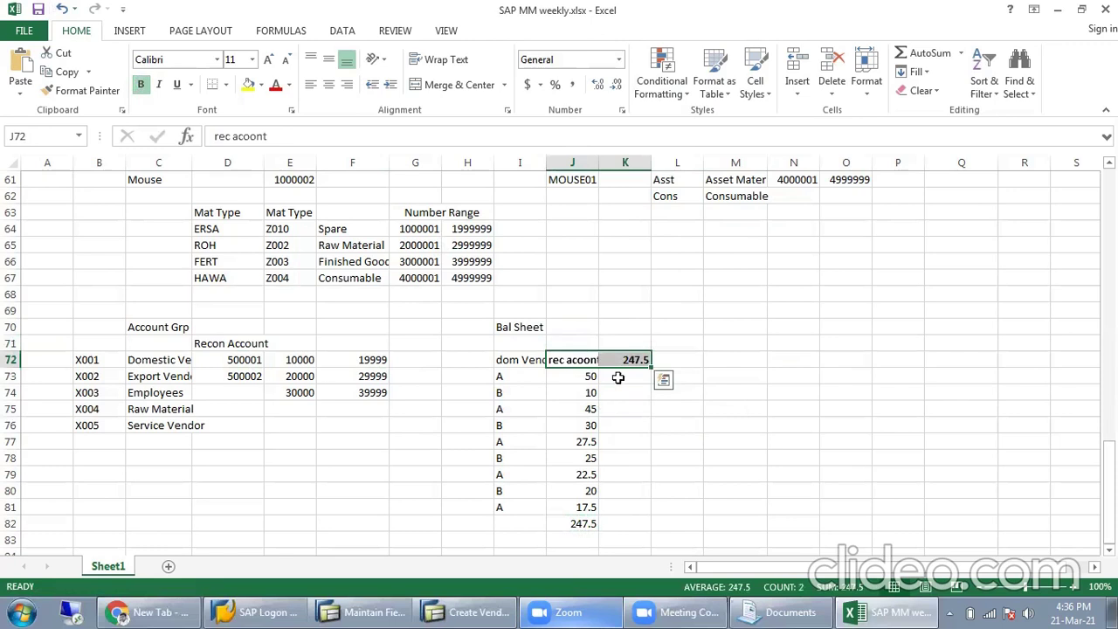
click(637, 414)
drag(574, 362, 542, 376)
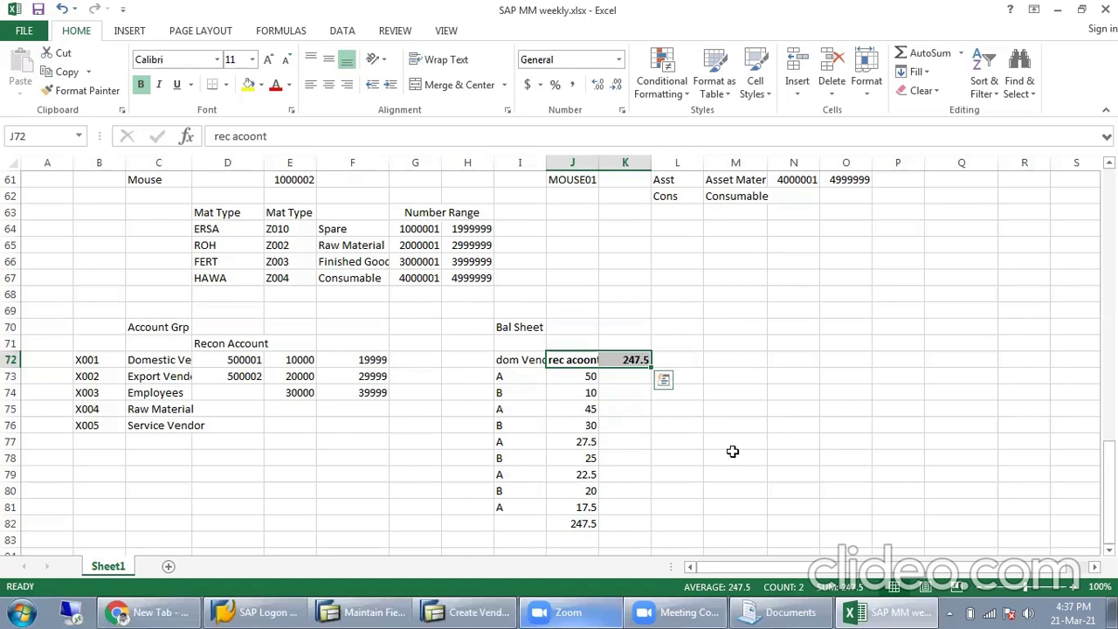
Step: Check the 247.5 total and recon account, then clear the Bal Sheet block H70:L83
click(691, 446)
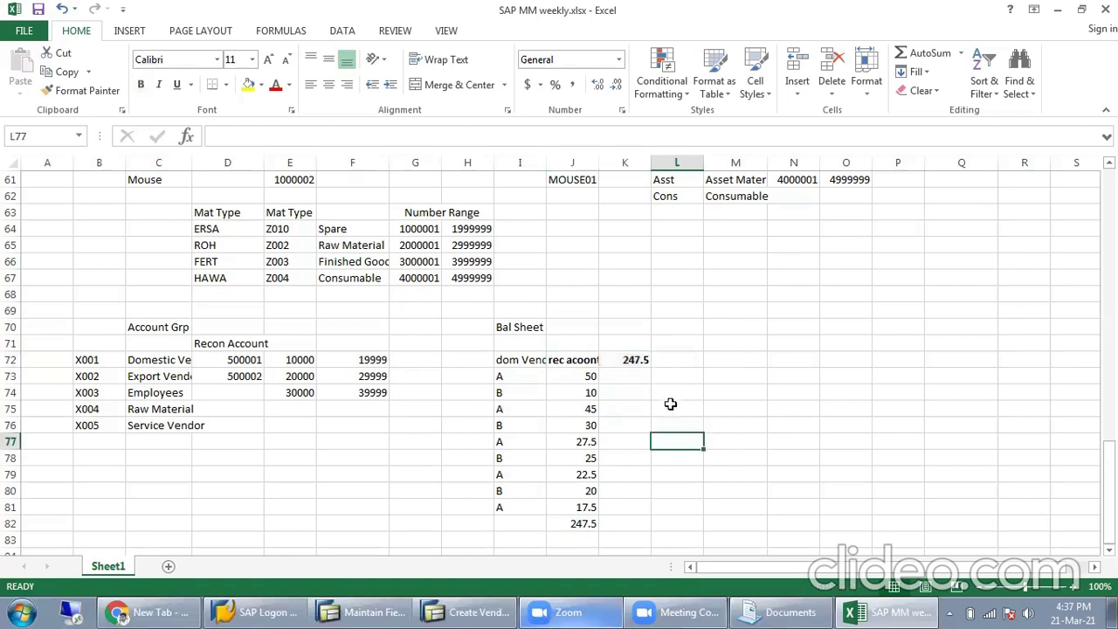
click(645, 361)
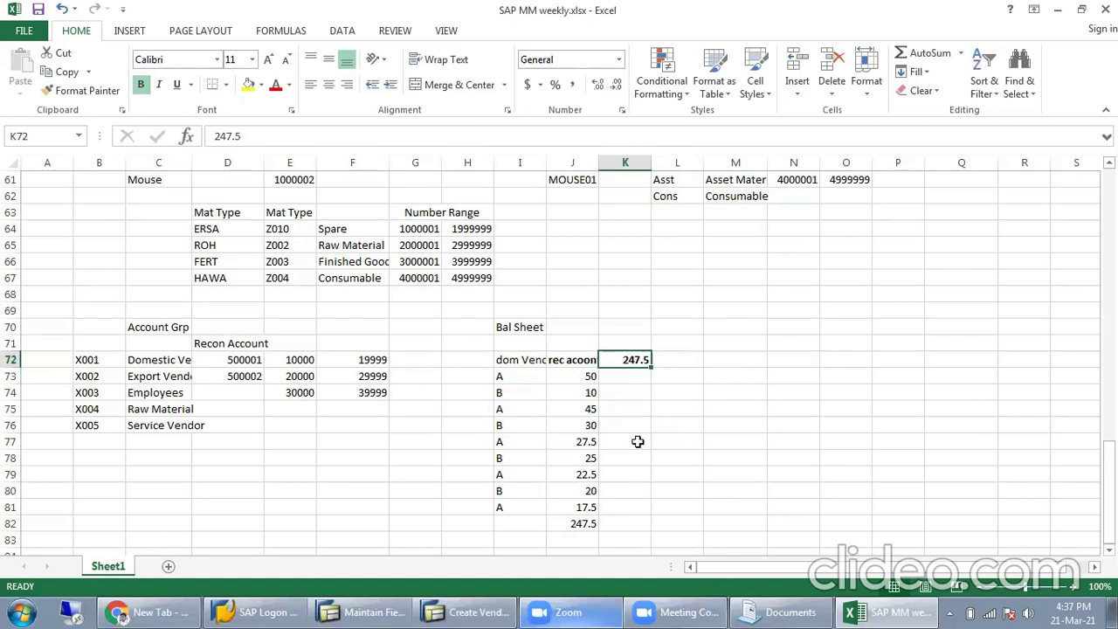
drag(563, 373, 532, 504)
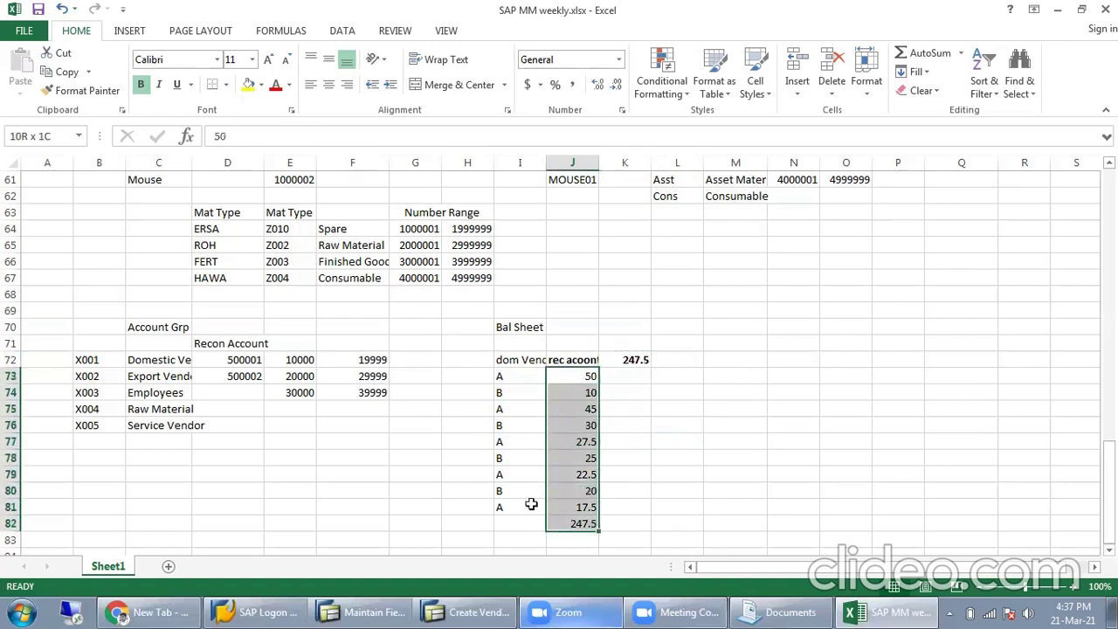
click(259, 362)
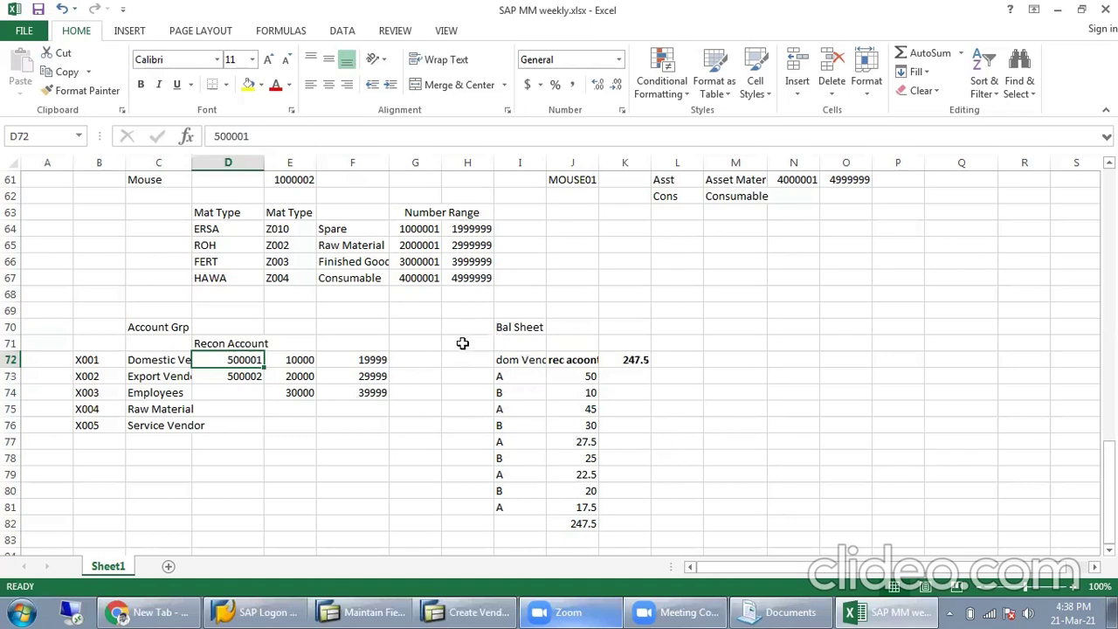
drag(462, 326, 646, 499)
key(Delete)
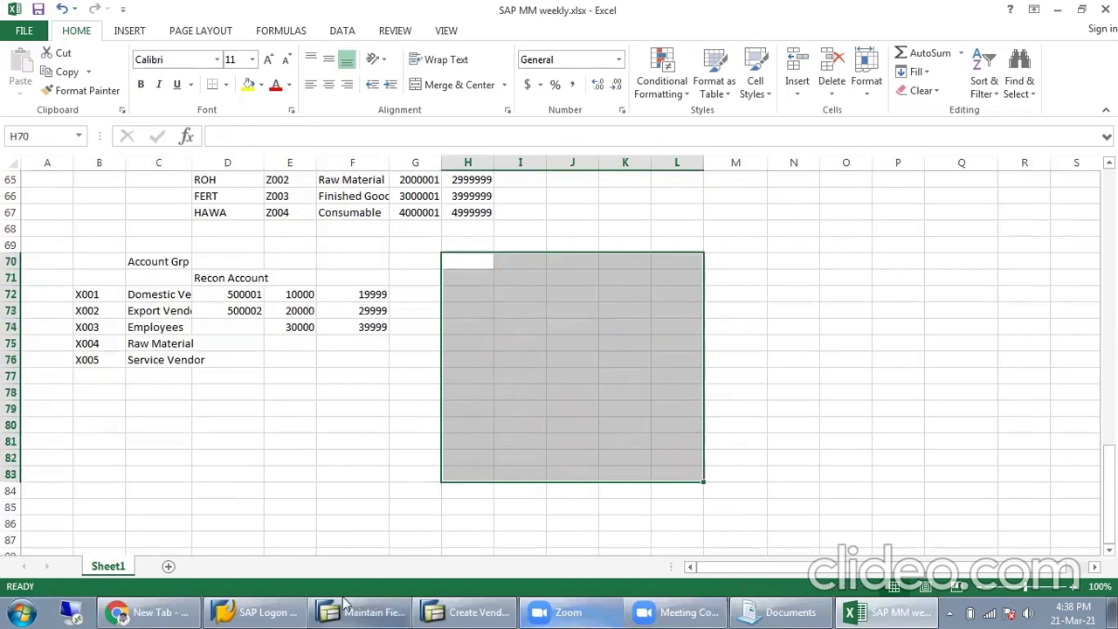
Step: Return to the Create Vendor session and dismiss the broken-connection error without details
click(458, 612)
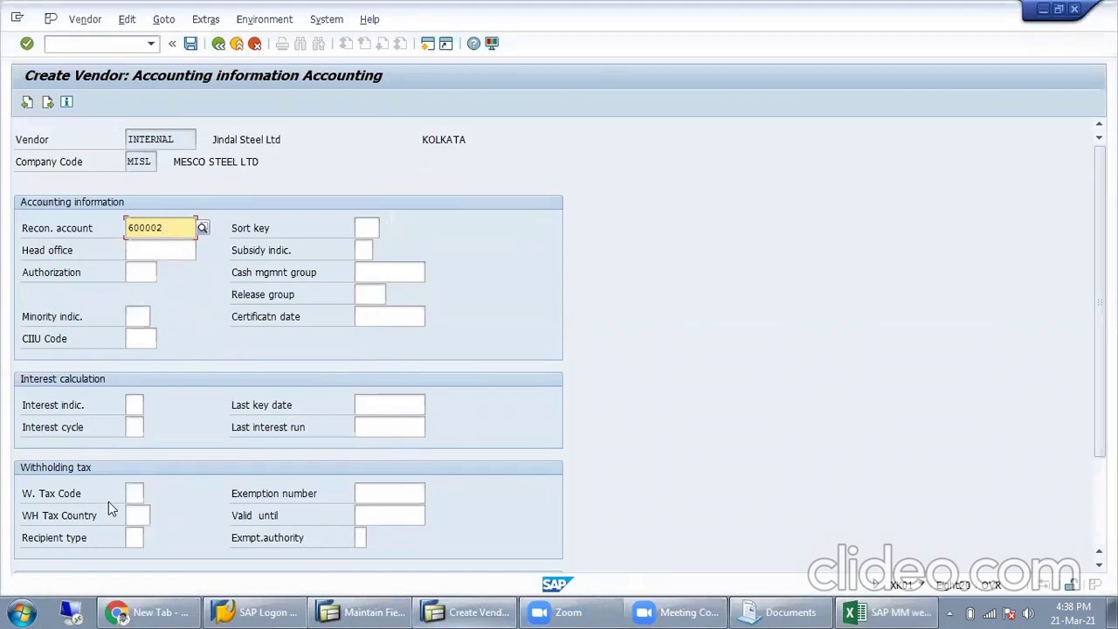
click(135, 493)
click(137, 515)
click(134, 427)
click(135, 405)
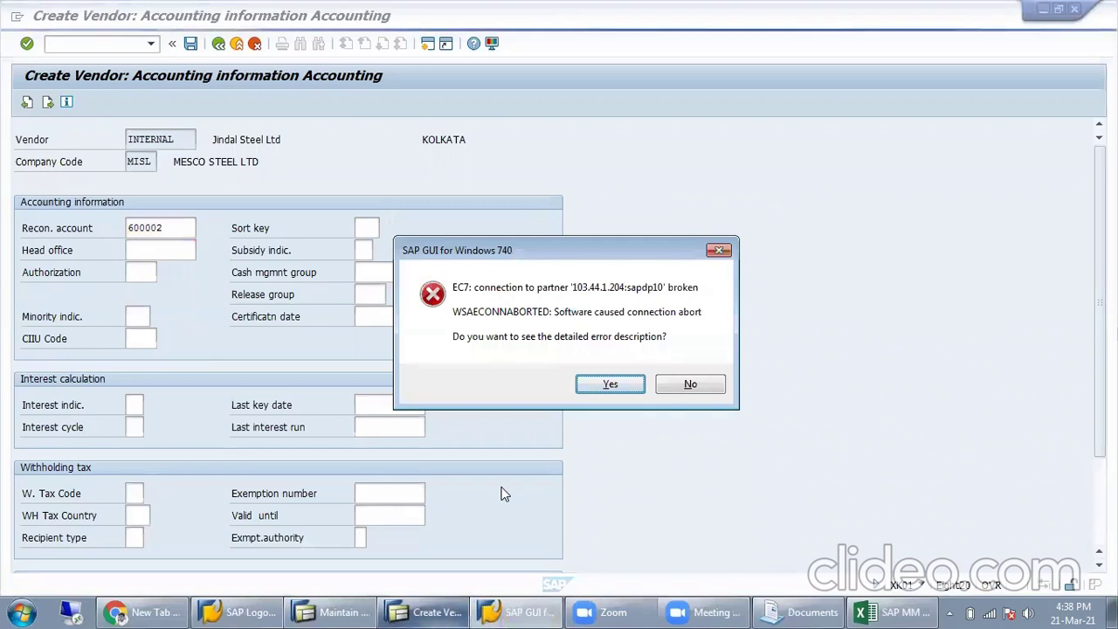
click(688, 381)
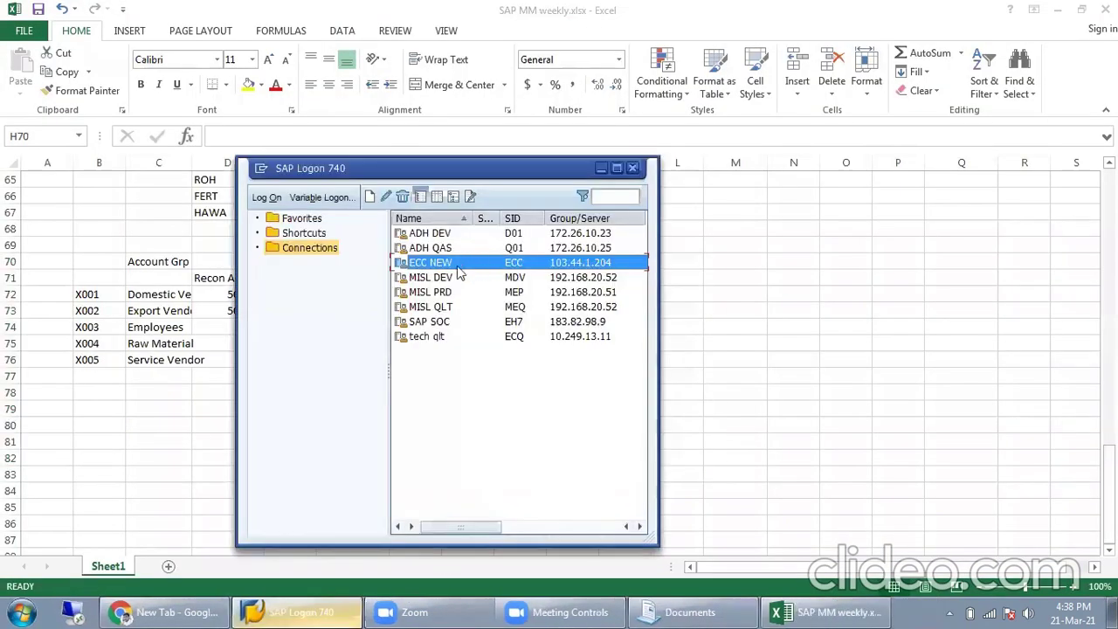
Step: Log on to client 810 with the saved user name and the account password
click(601, 169)
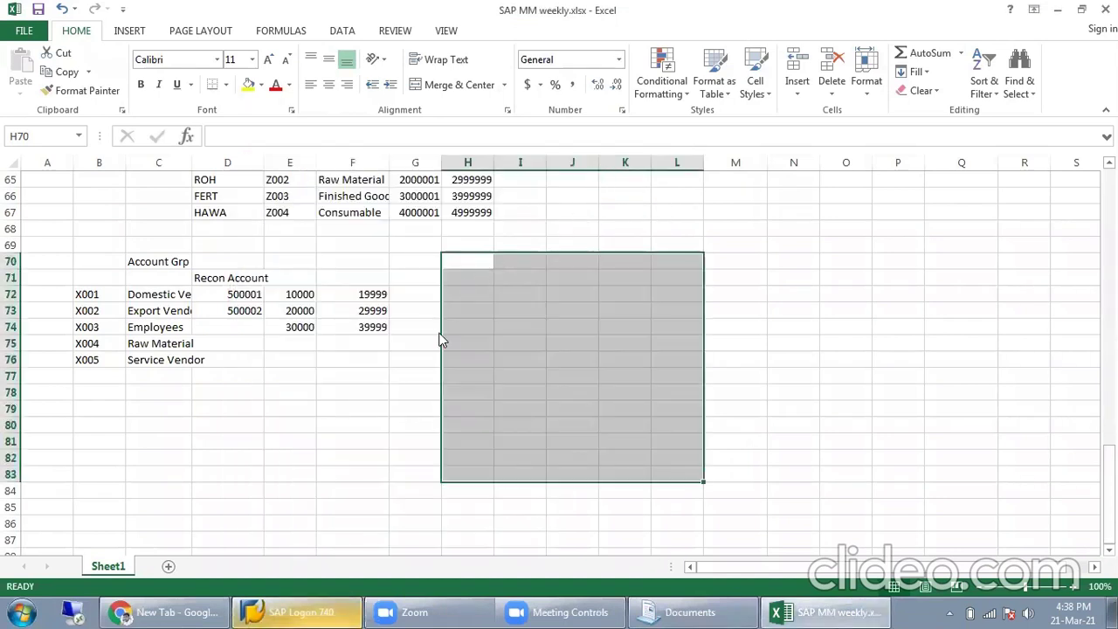
key(shift+Tab)
text(810)
key(Tab)
key(BackSpace)
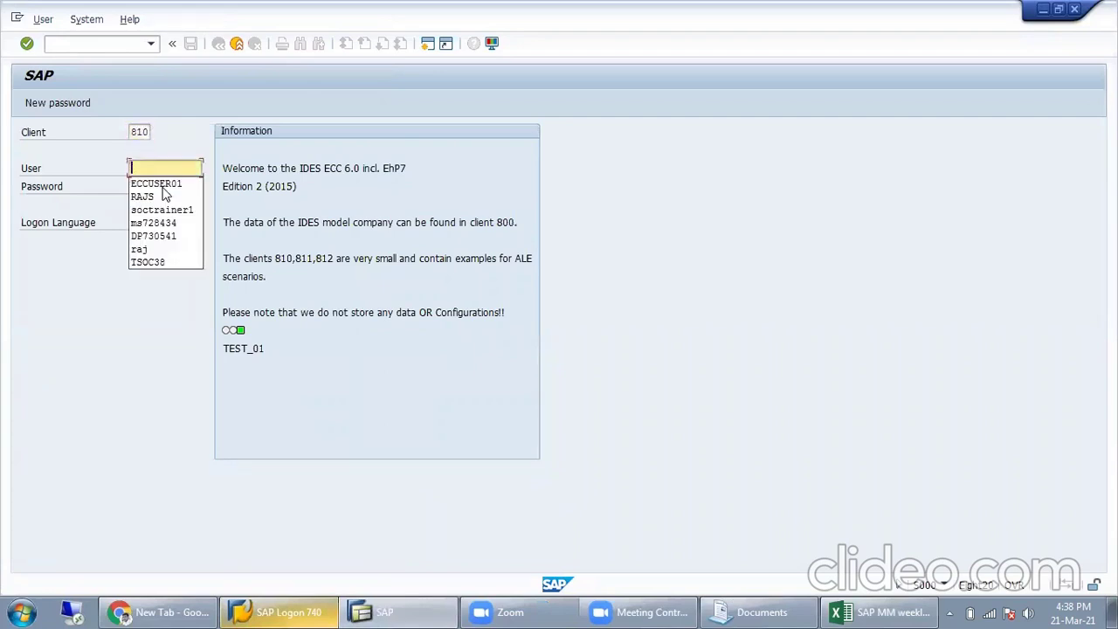
click(164, 183)
key(Tab)
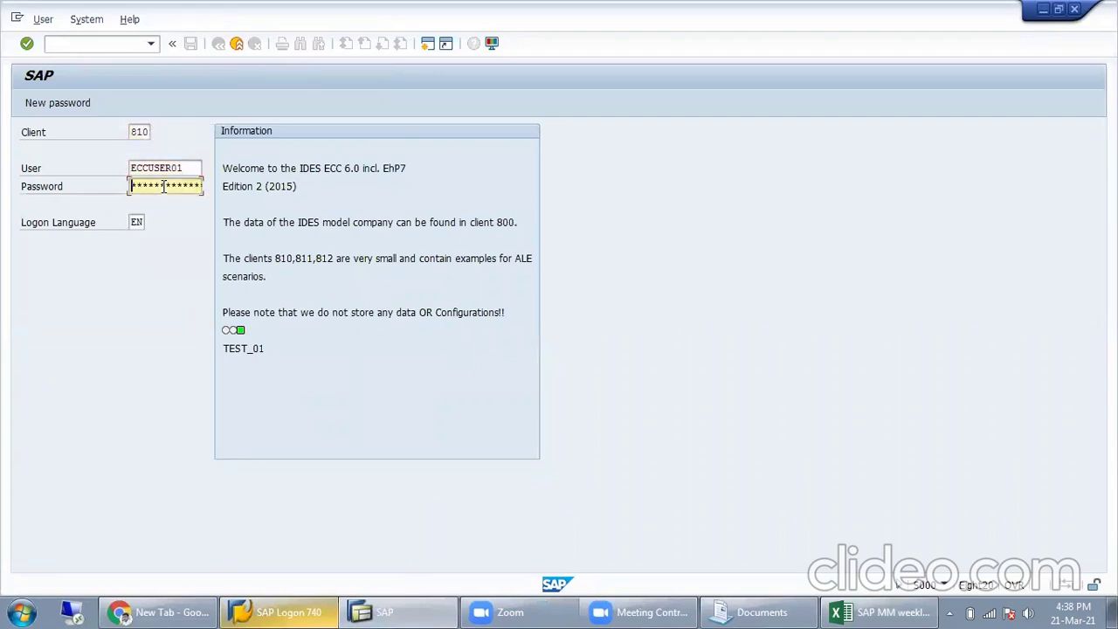
text(********)
key(Return)
Step: Keep this logon, end the other sessions, and start transaction XK01
click(250, 392)
key(Return)
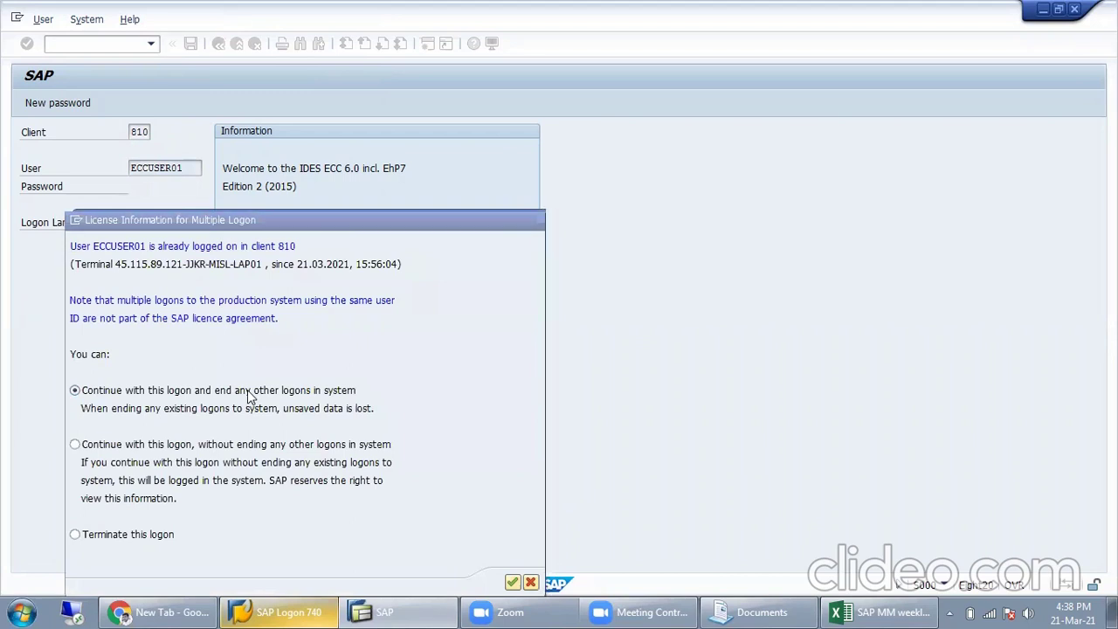
text(xk01)
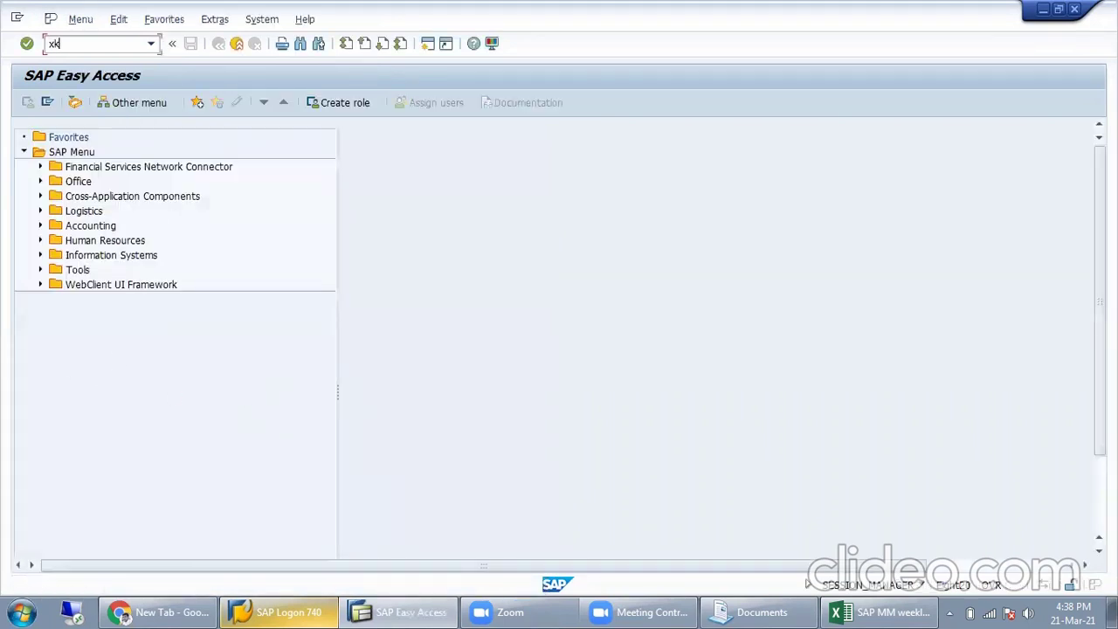
key(Return)
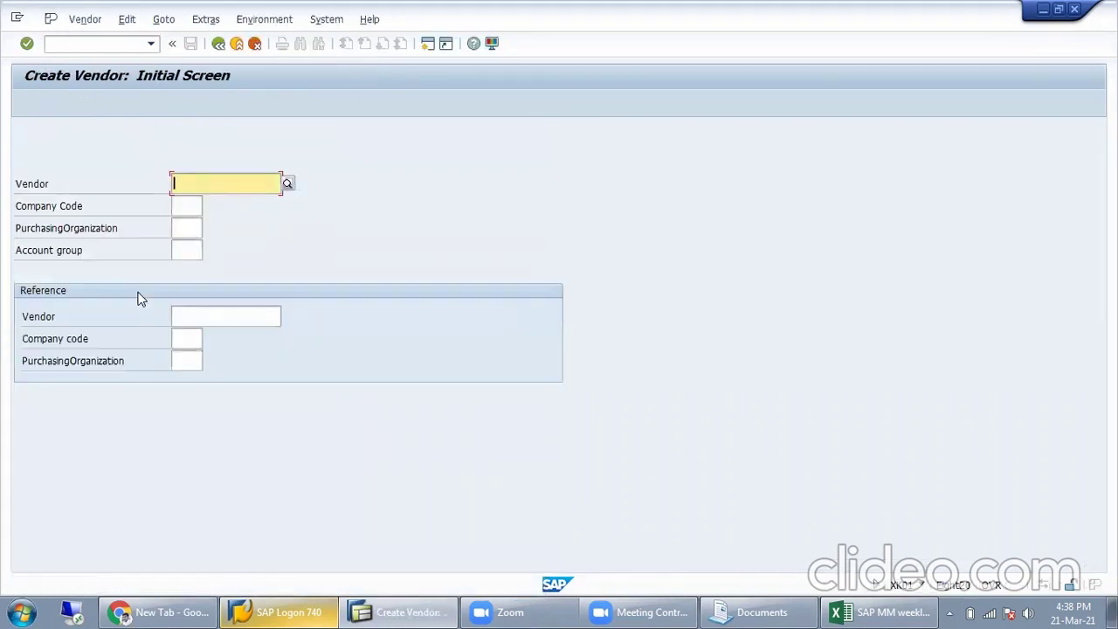
Step: Begin the vendor for company code MISL, purchasing org PUR1 and the first account group
key(Tab)
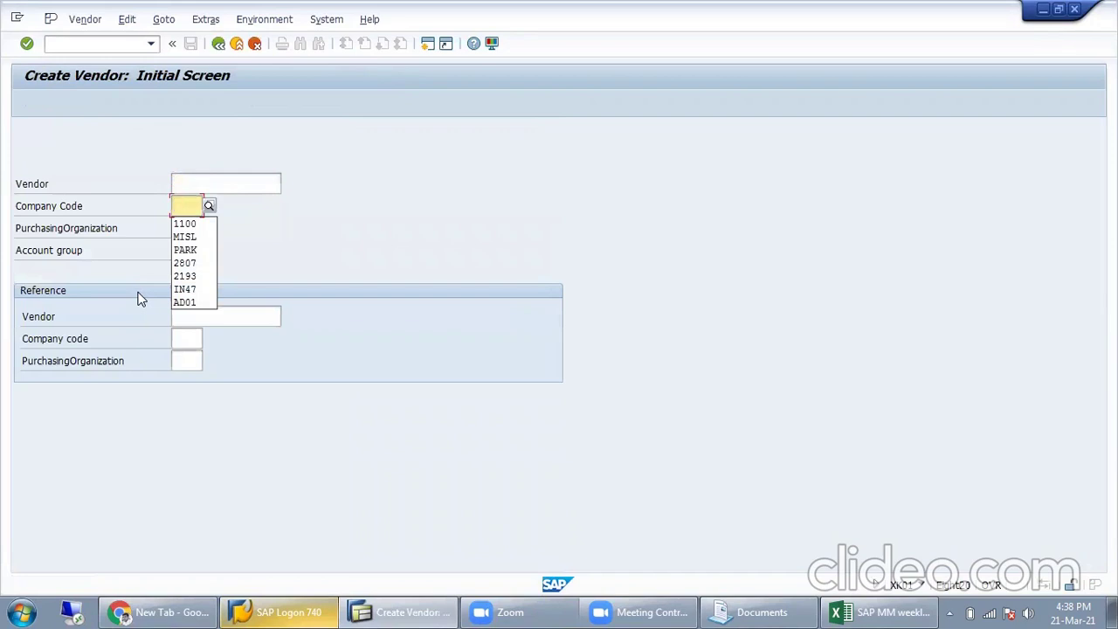
text(MISL)
key(Tab)
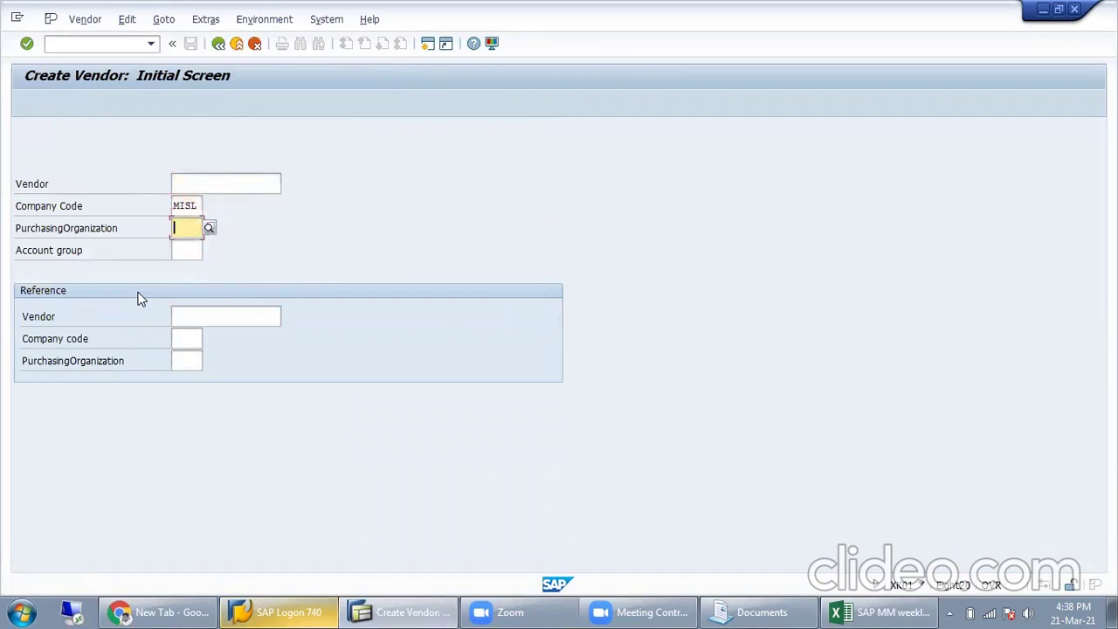
key(BackSpace)
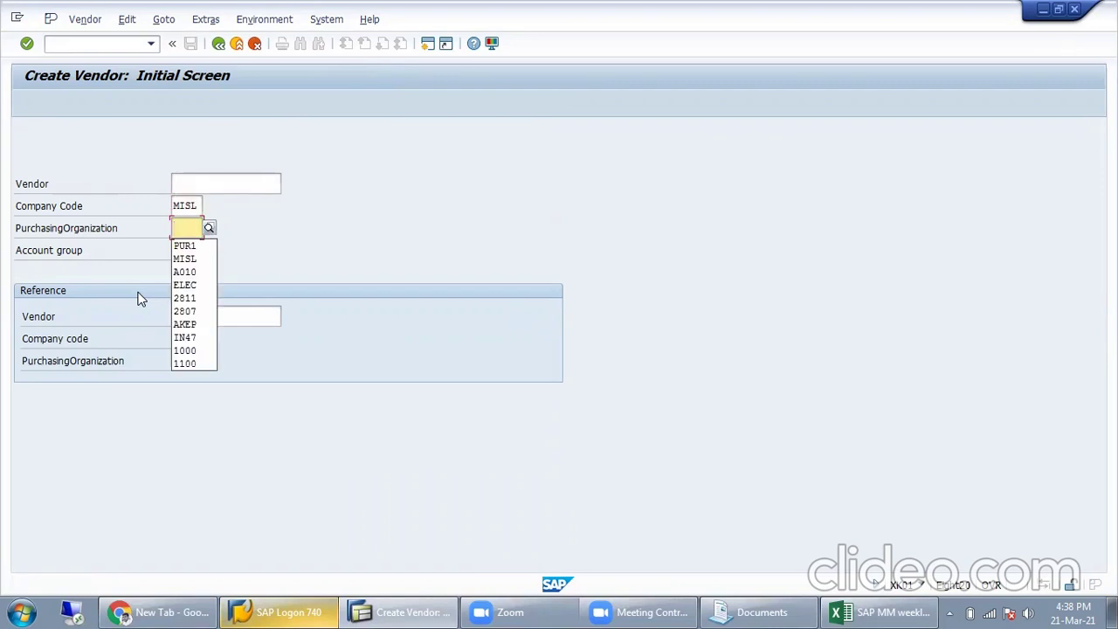
key(Down)
key(Tab)
key(BackSpace)
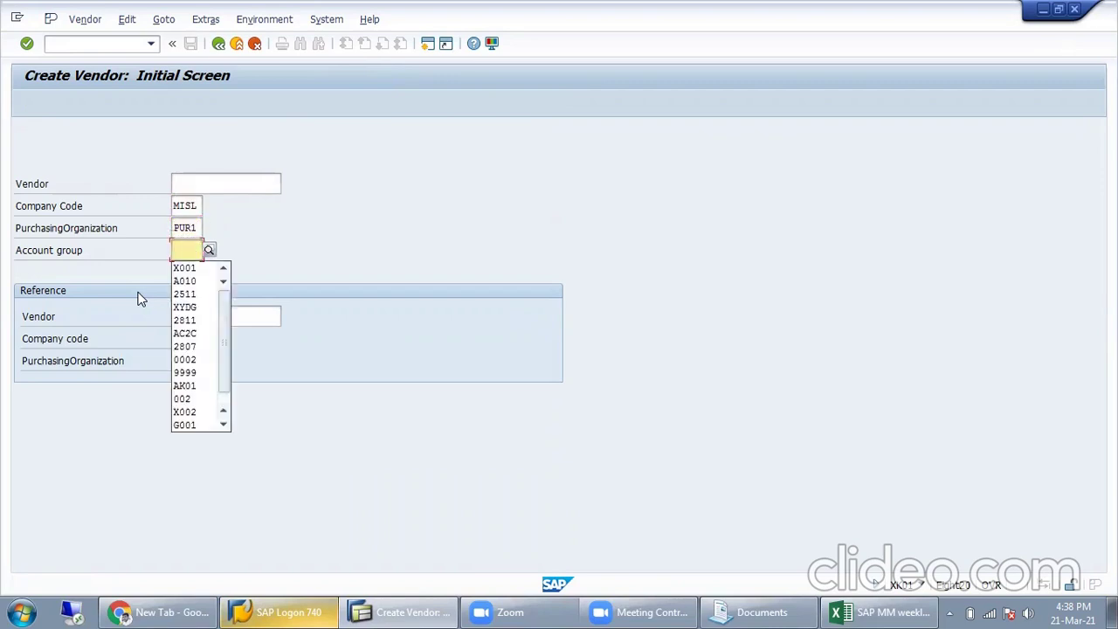
key(Down)
key(Return)
key(Return)
Step: Fill in the vendor name from history and reuse it as the search term
key(Tab)
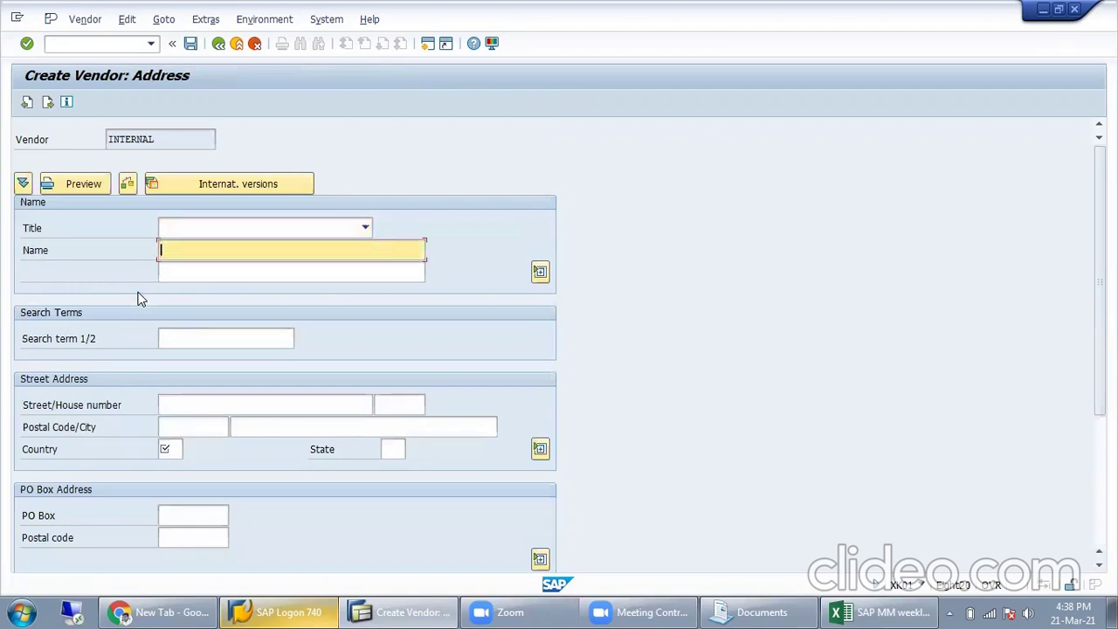
key(BackSpace)
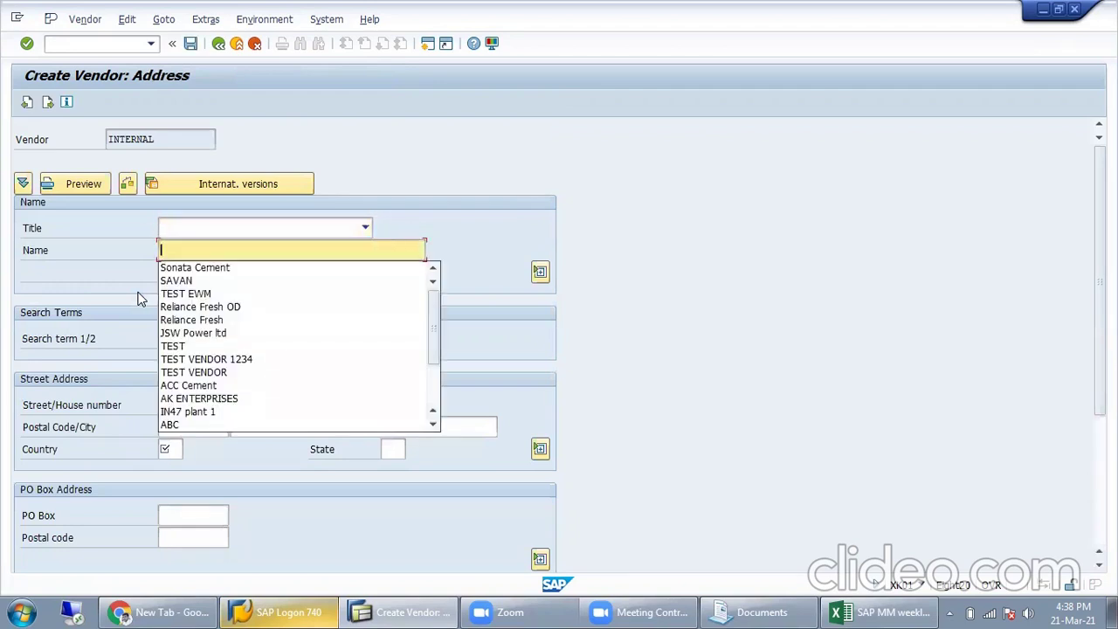
key(Down)
key(Down)
key(Return)
key(Tab)
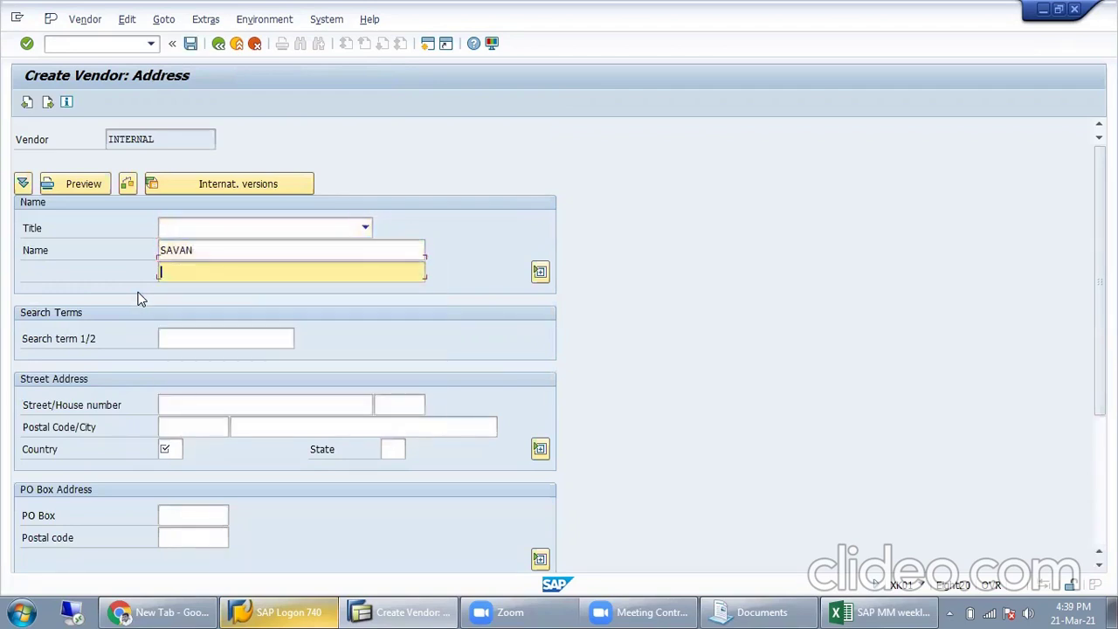
key(Tab)
drag(215, 252, 156, 253)
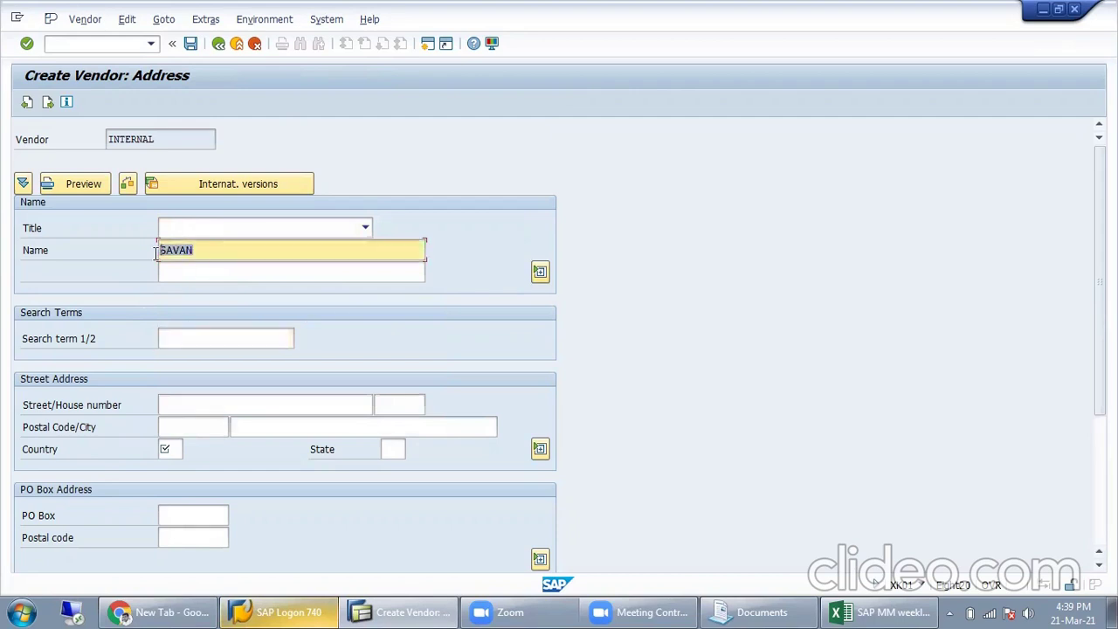
click(187, 338)
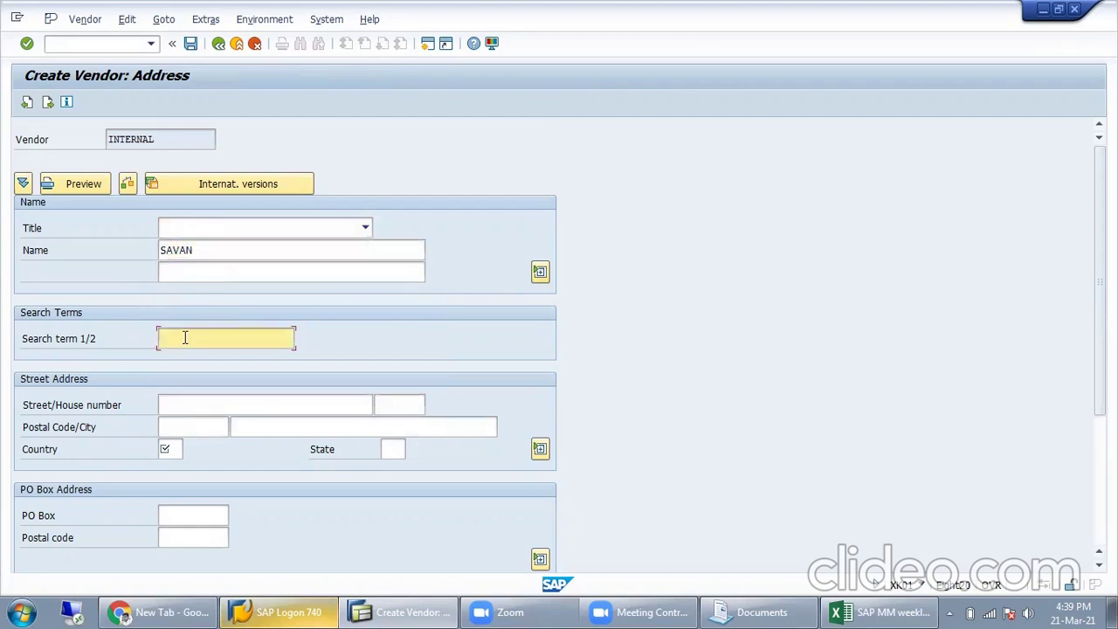
click(186, 337)
click(179, 371)
Step: Enter the address: postal code 700001, city KOLKATA, country IND, region 19
click(198, 407)
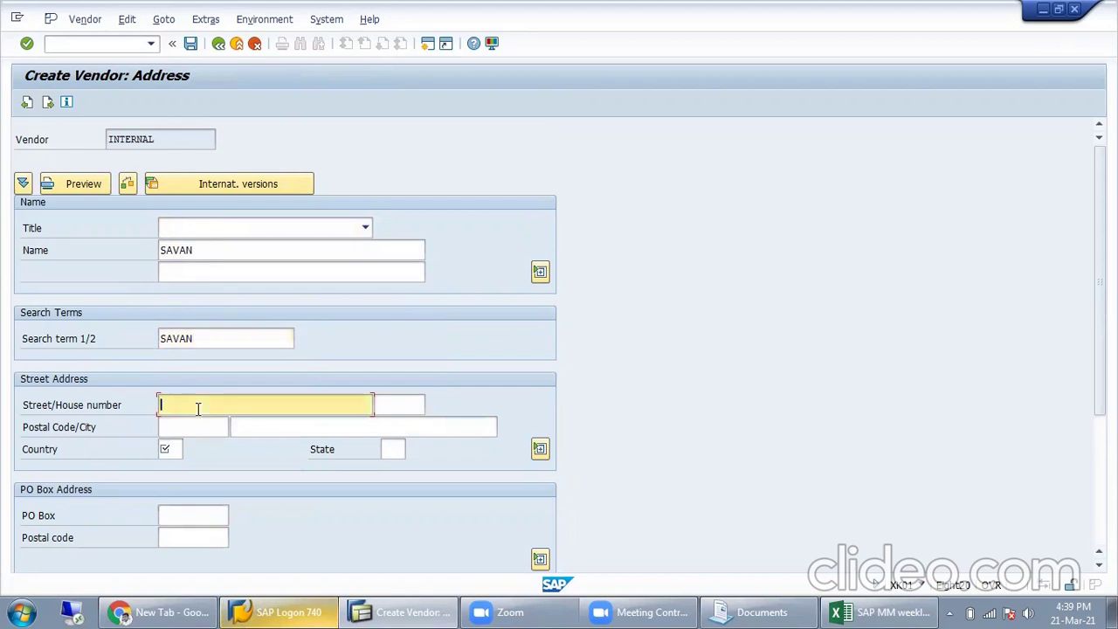
click(199, 425)
click(206, 427)
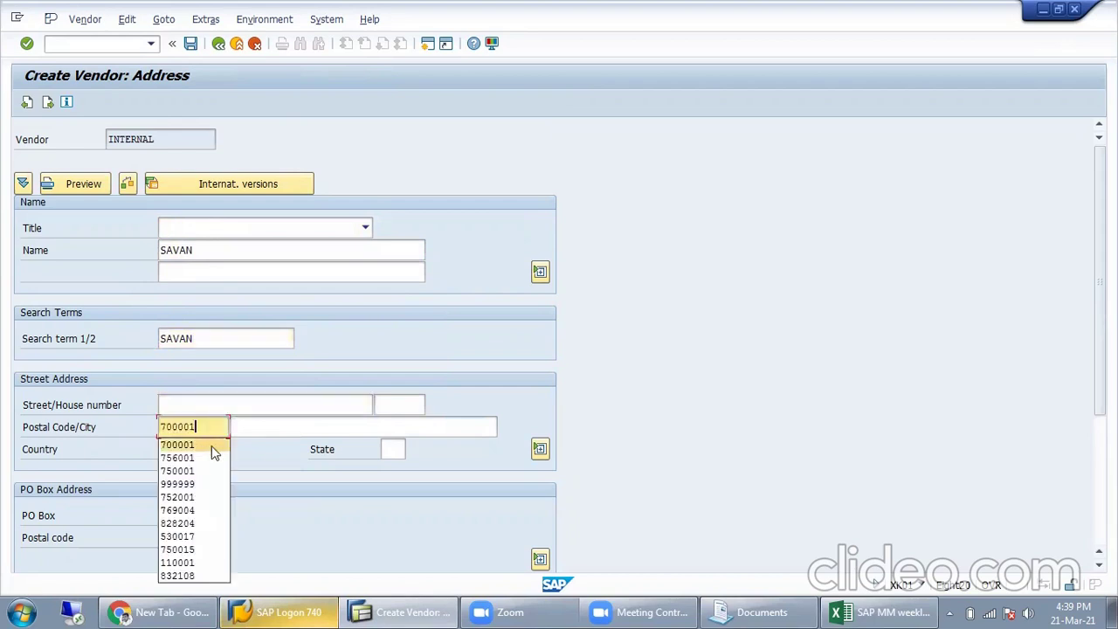
click(209, 444)
click(305, 426)
click(302, 427)
click(277, 445)
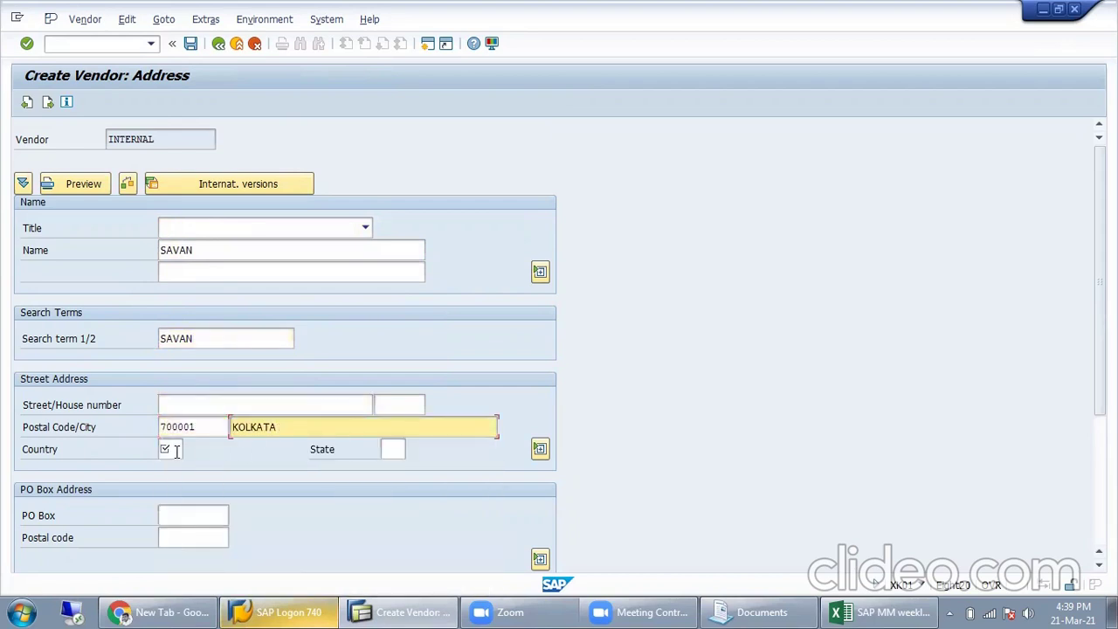
click(170, 449)
click(172, 449)
click(169, 467)
click(391, 449)
click(391, 449)
click(395, 473)
key(Return)
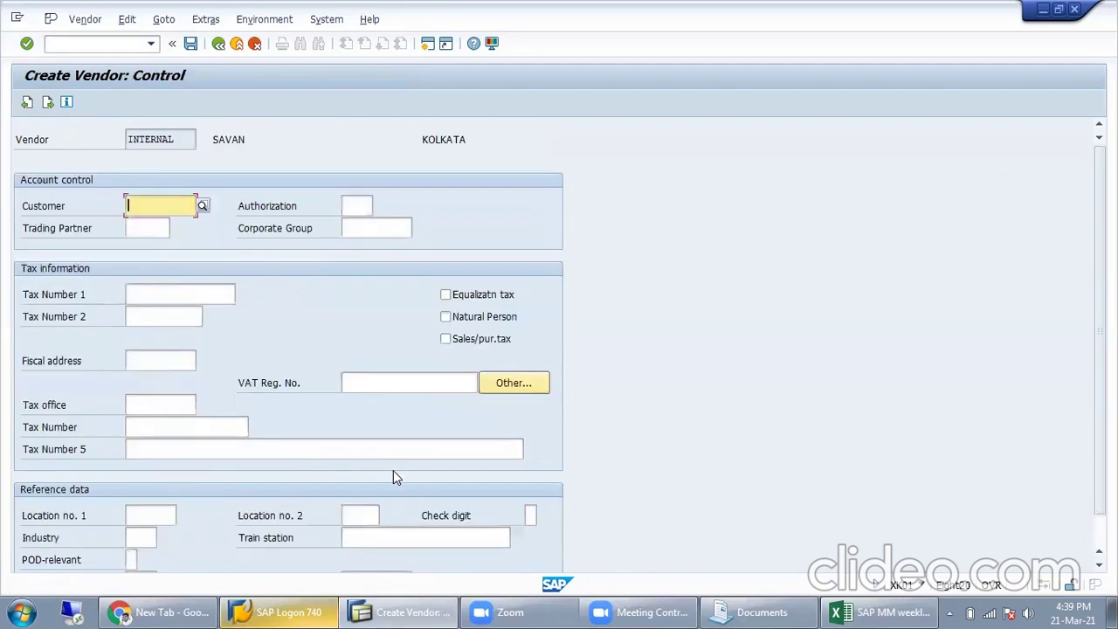
Step: Enter reconciliation account 600002 on the vendor's accounting information screen
key(Return)
key(Return)
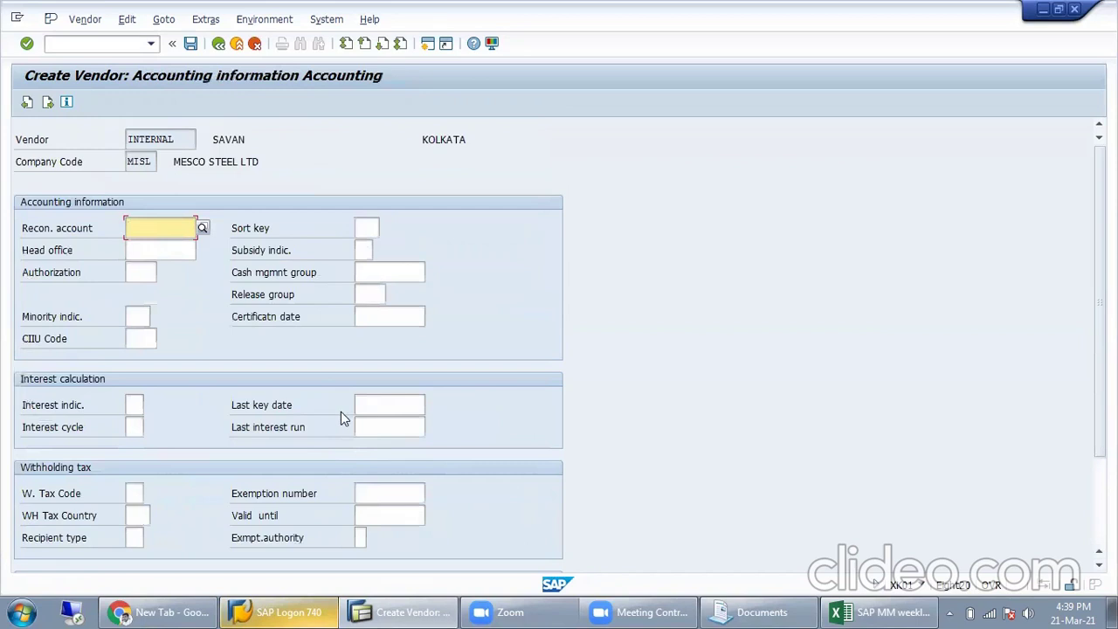
click(171, 246)
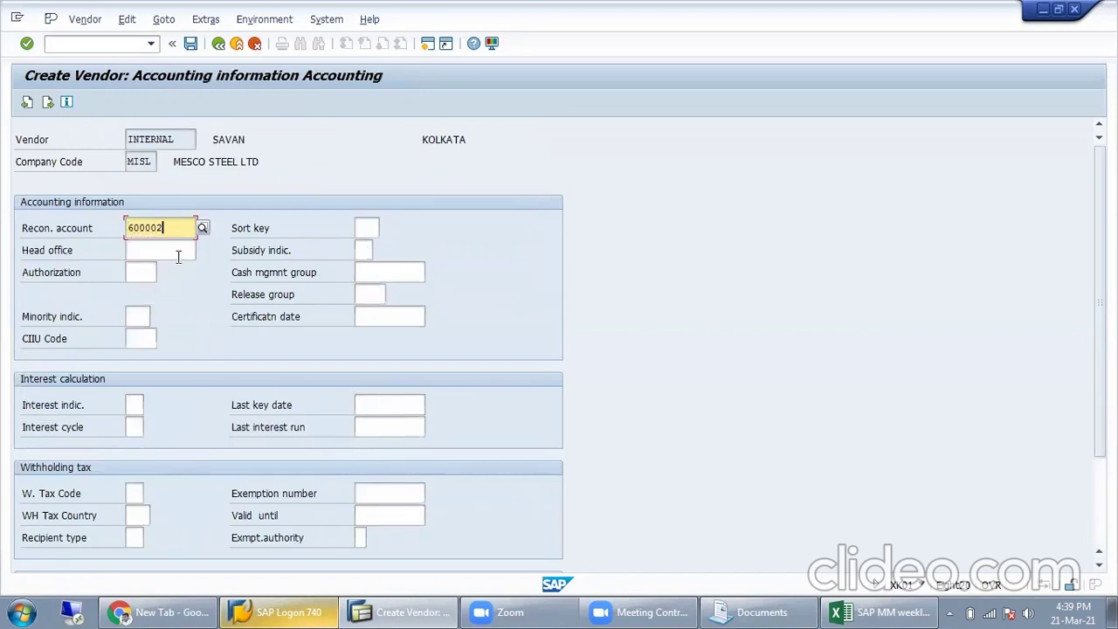
key(Return)
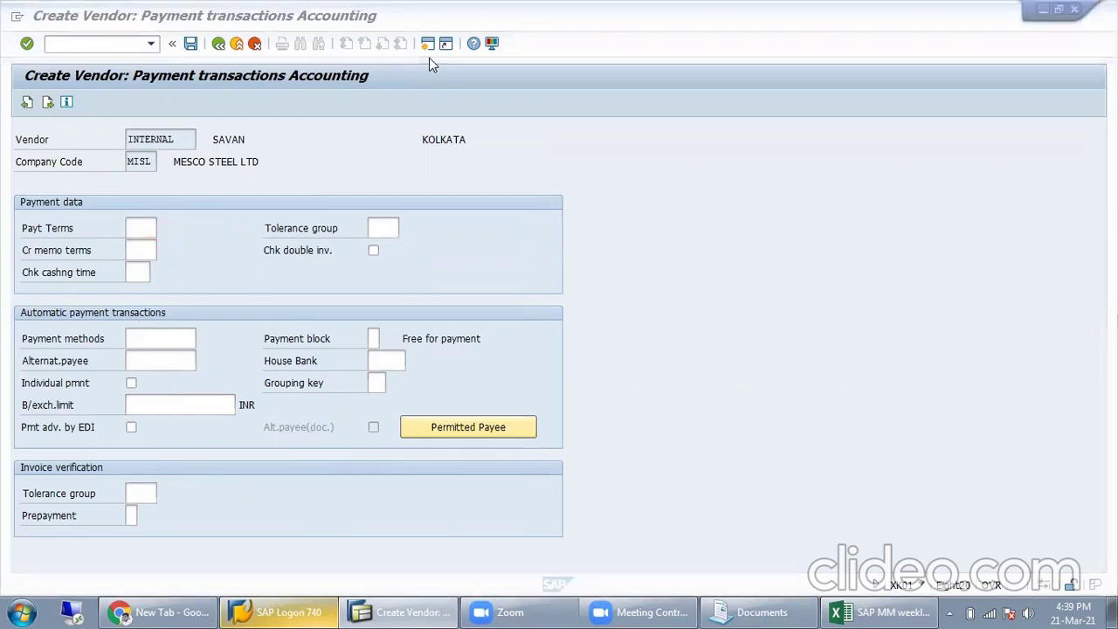
Step: Browse payment terms like 0002 without choosing one, then tick Chk double inv
click(148, 228)
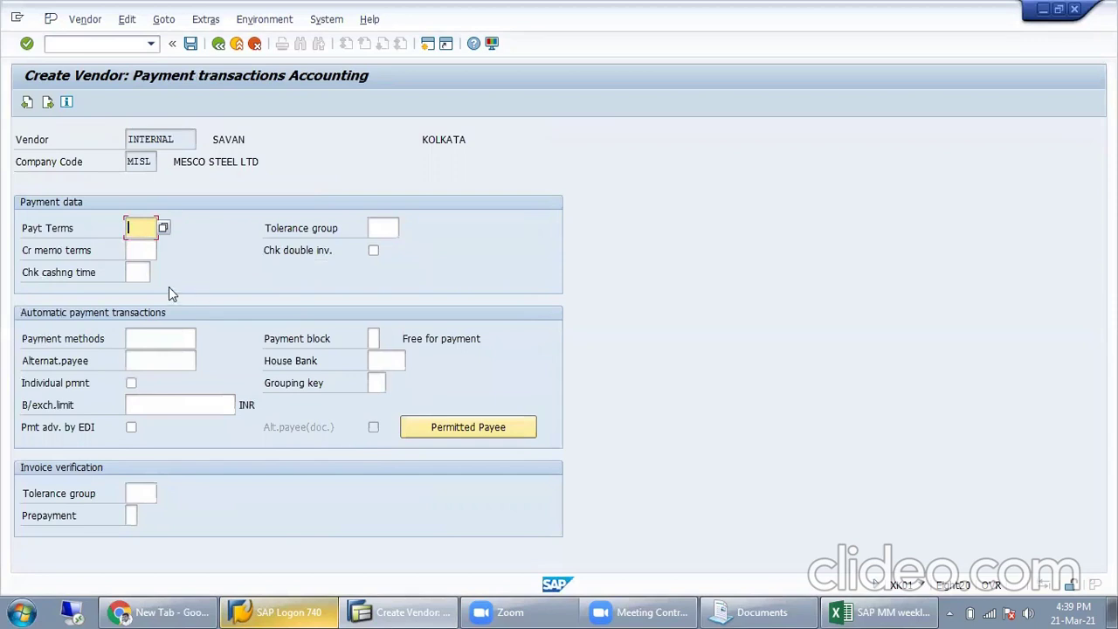
click(166, 229)
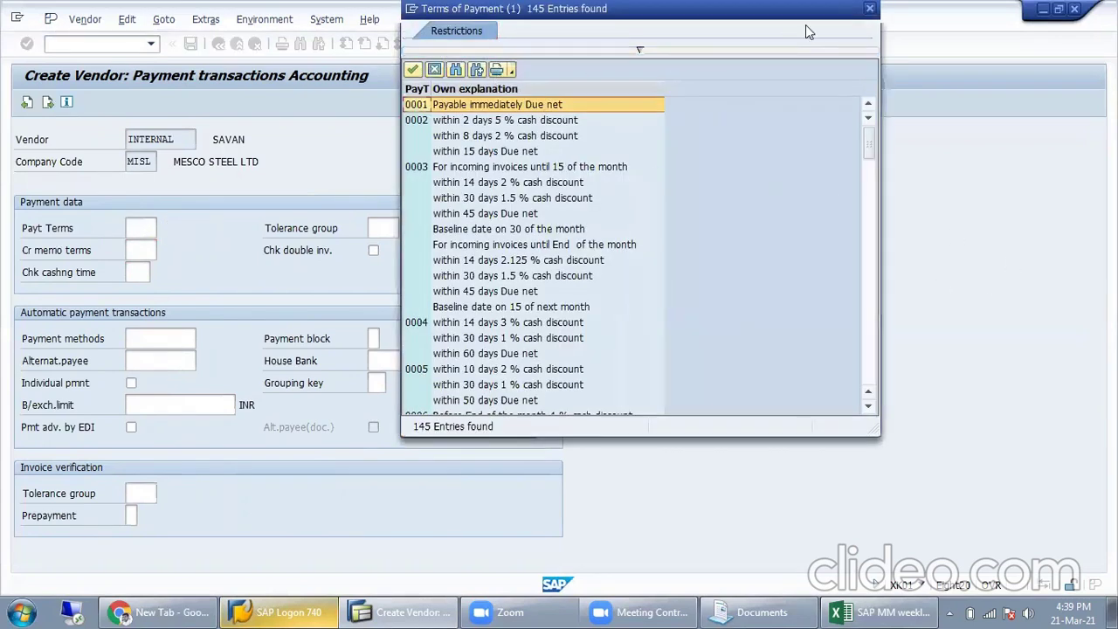
drag(805, 25, 472, 113)
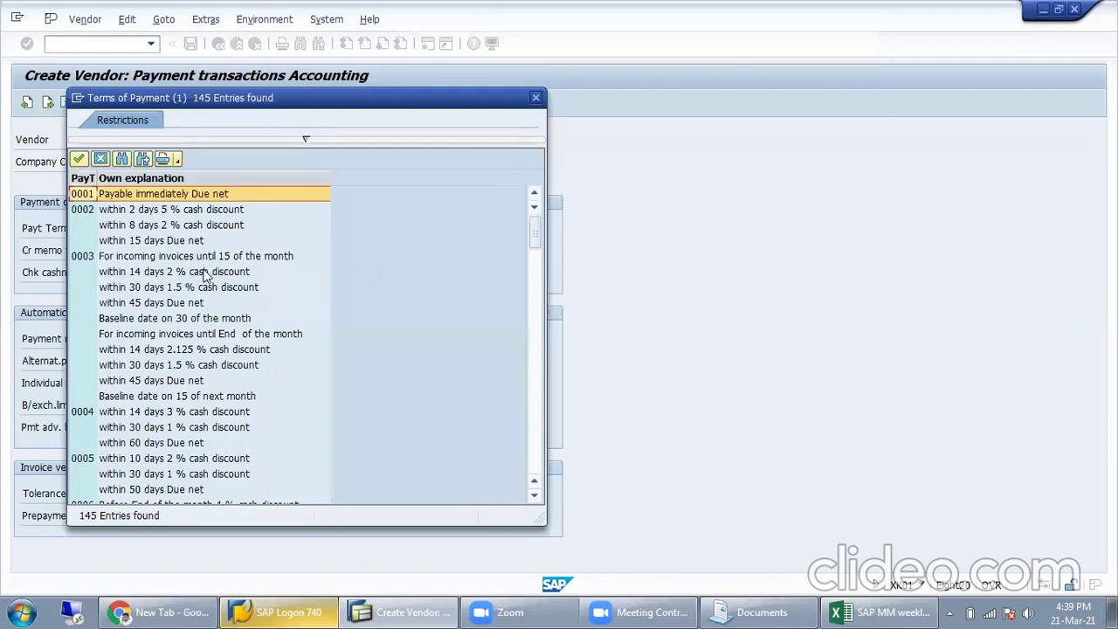
click(157, 212)
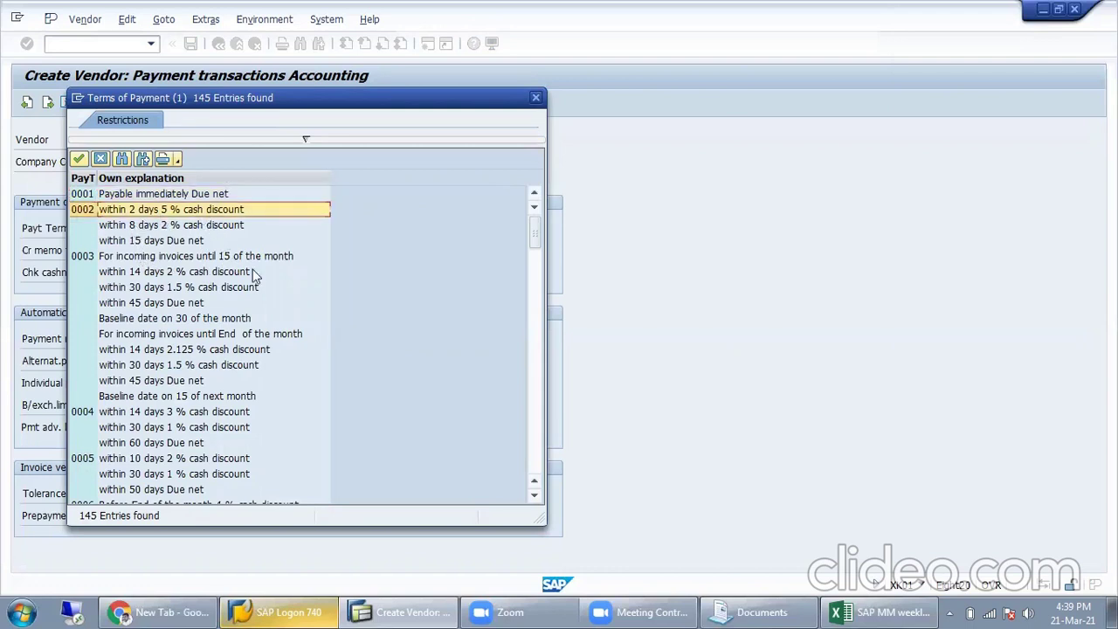
click(174, 226)
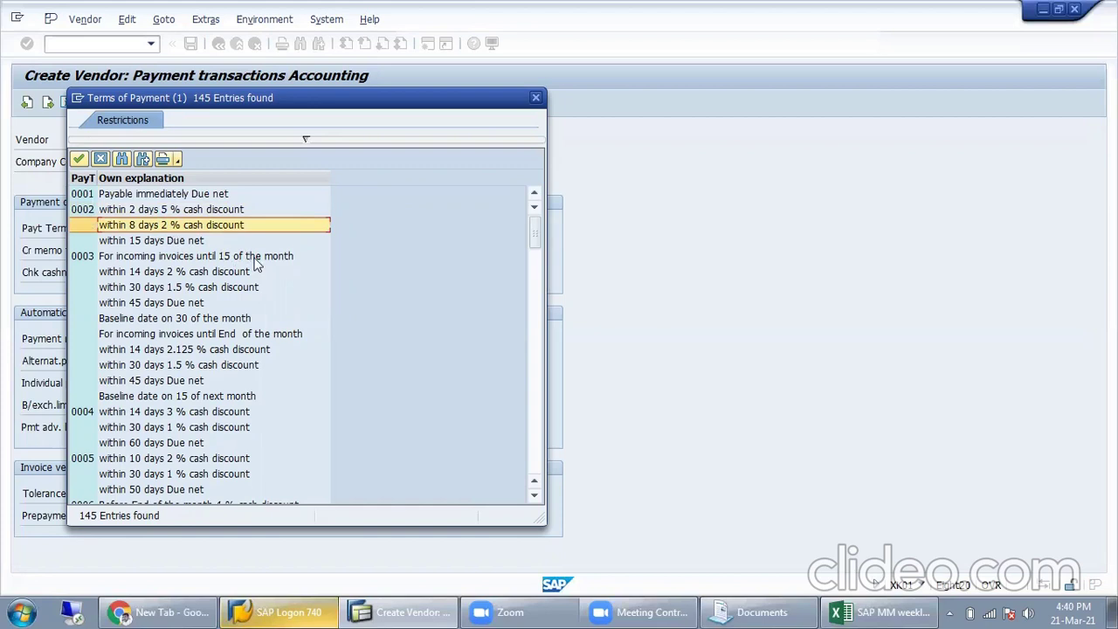
click(143, 245)
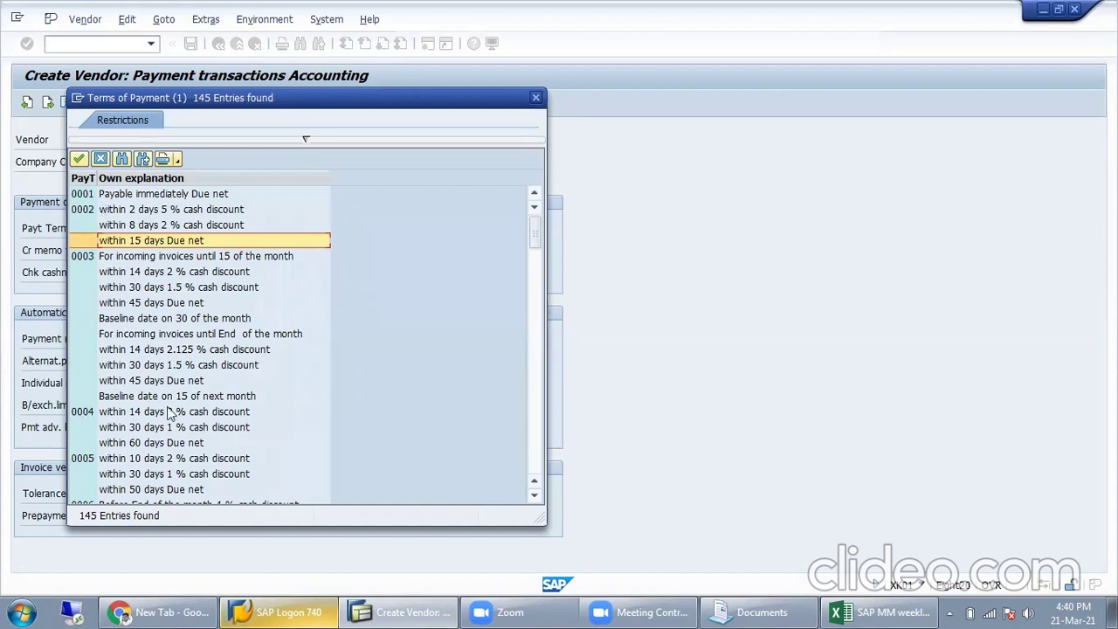
scroll(171, 415, down, 2)
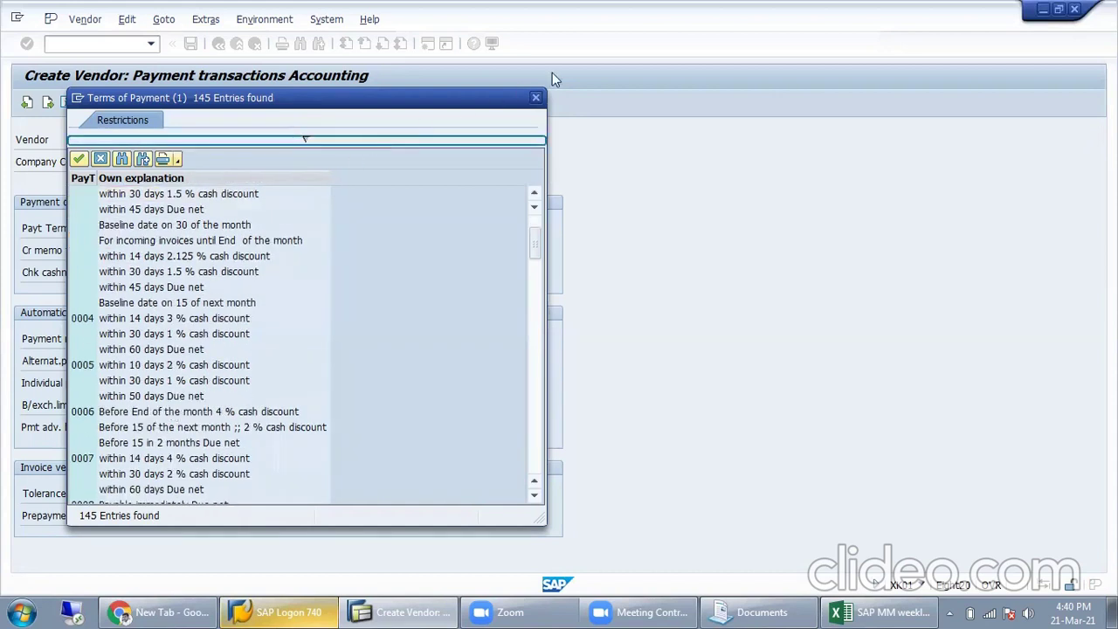
click(538, 98)
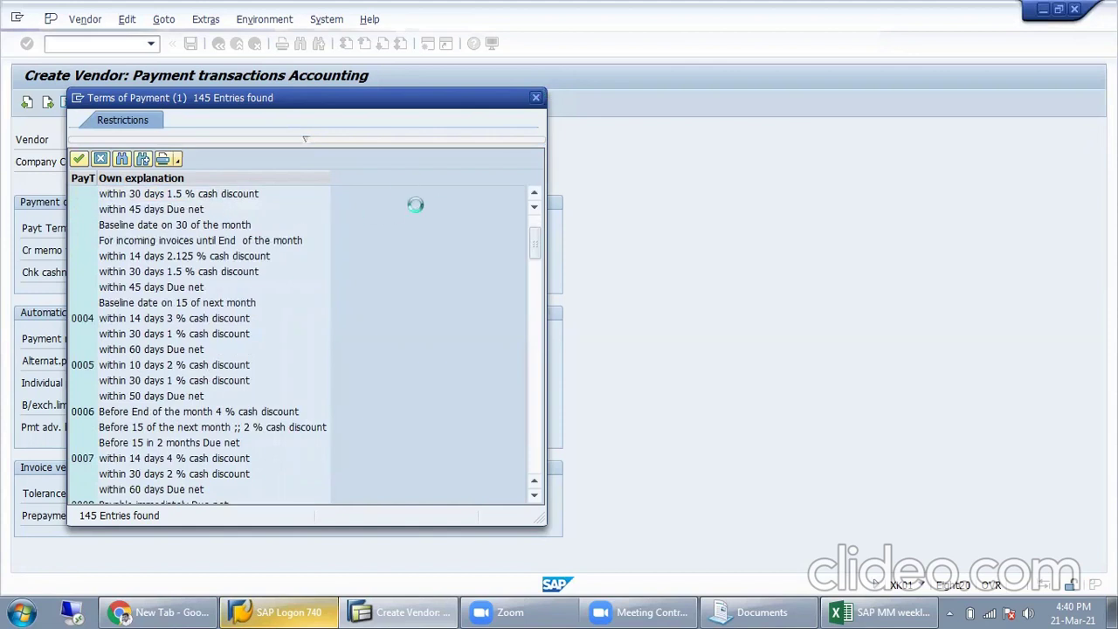
click(374, 251)
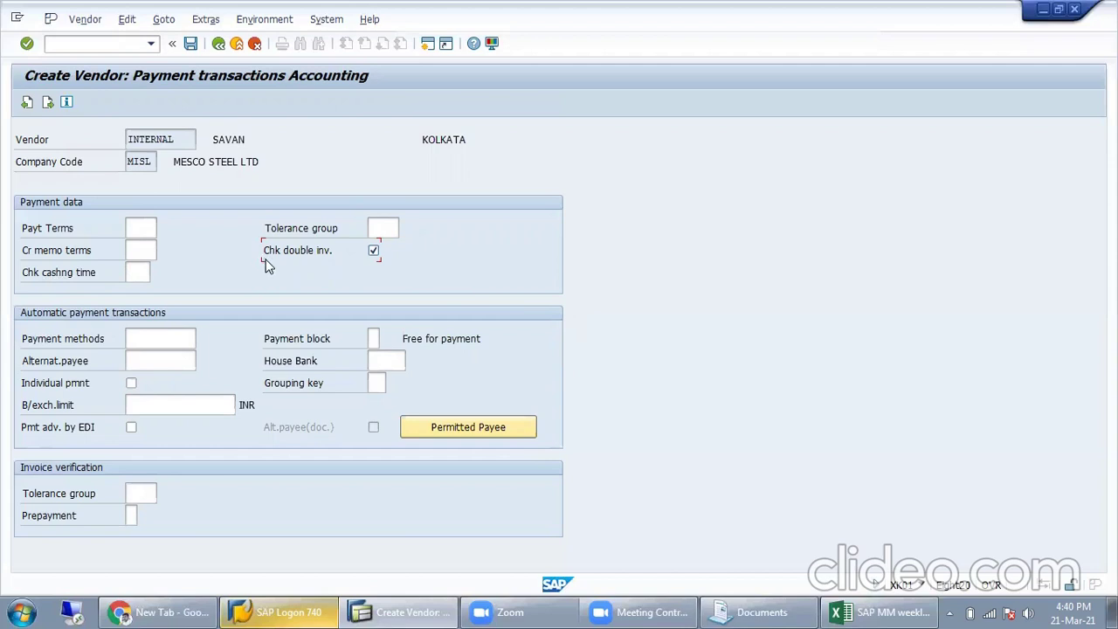
Step: Continue to the Create Vendor: Correspondence Accounting screen for MISL
key(Return)
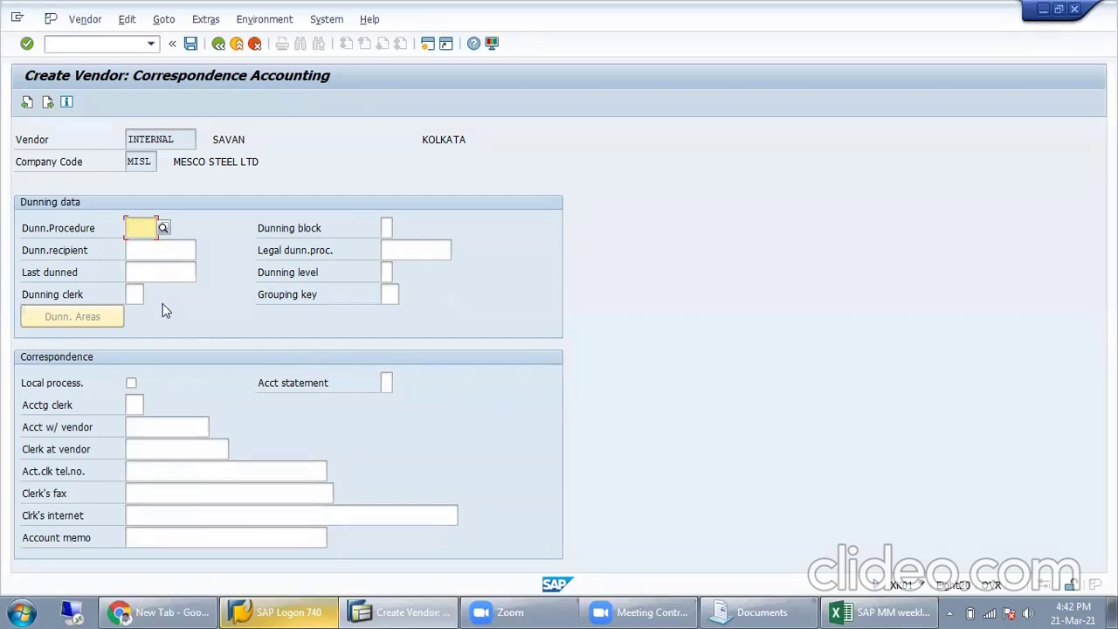
Step: Leave dunning procedure, recipient and clerk blank and proceed to the Purchasing data screen
click(85, 276)
click(140, 250)
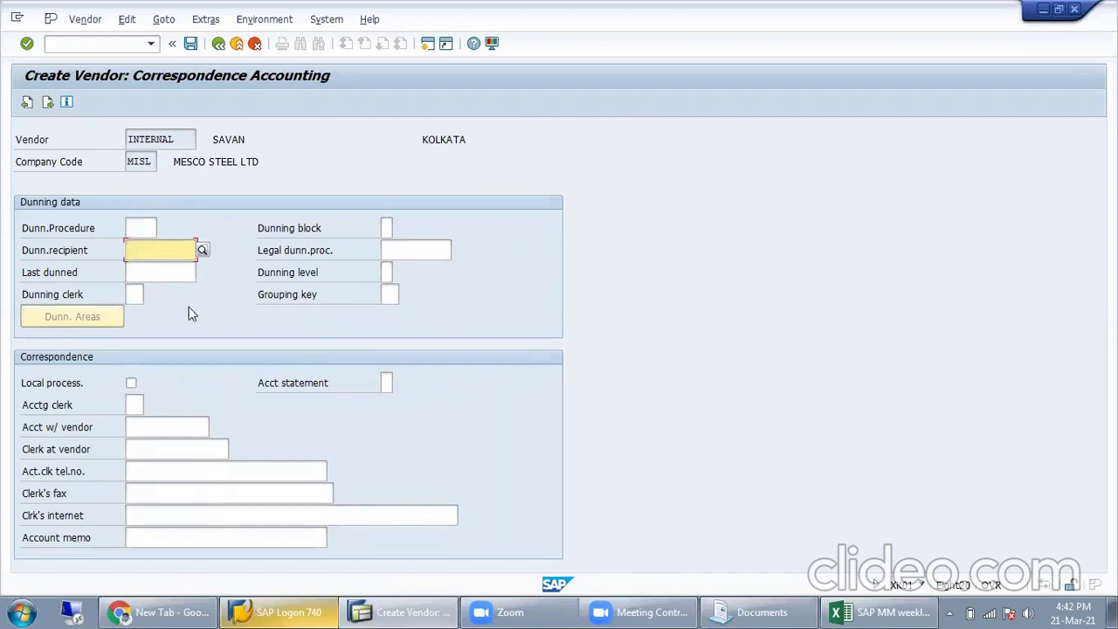
click(135, 294)
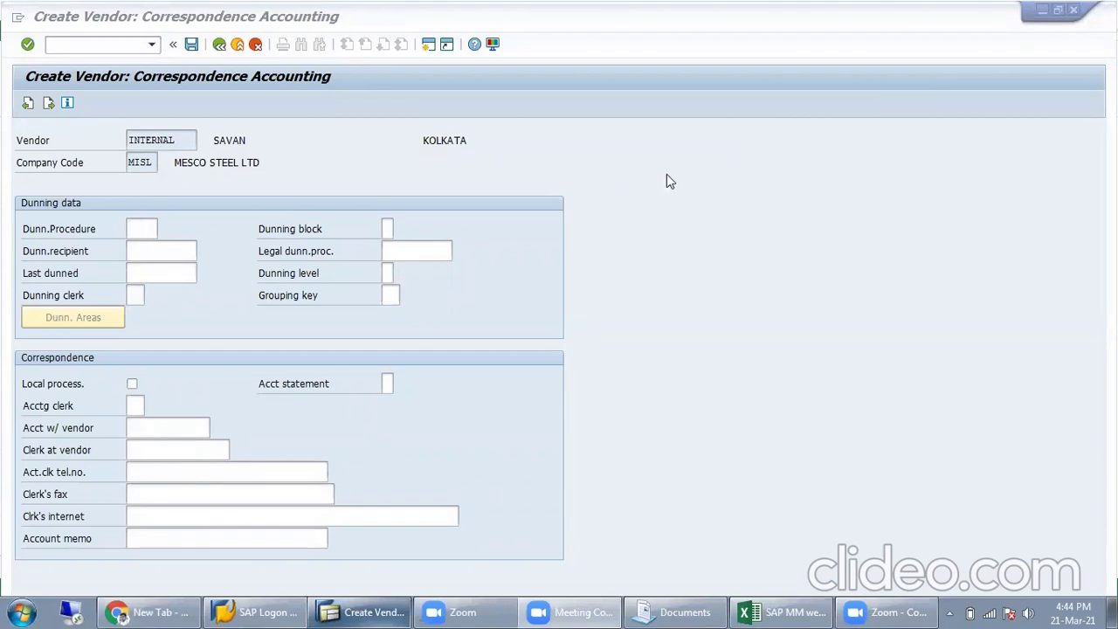
click(131, 229)
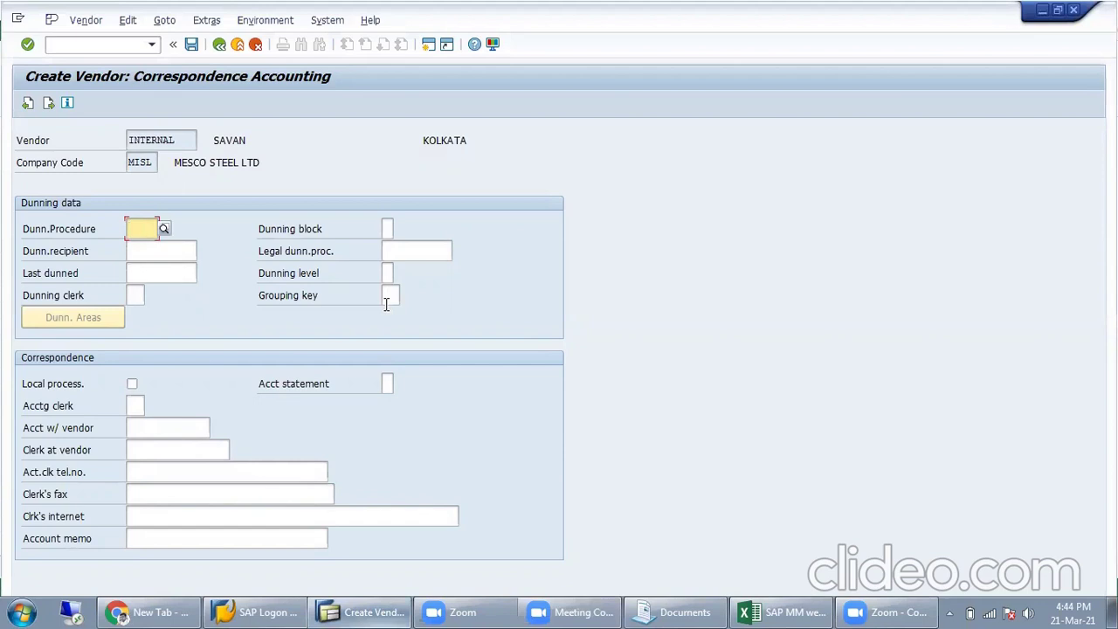
key(Return)
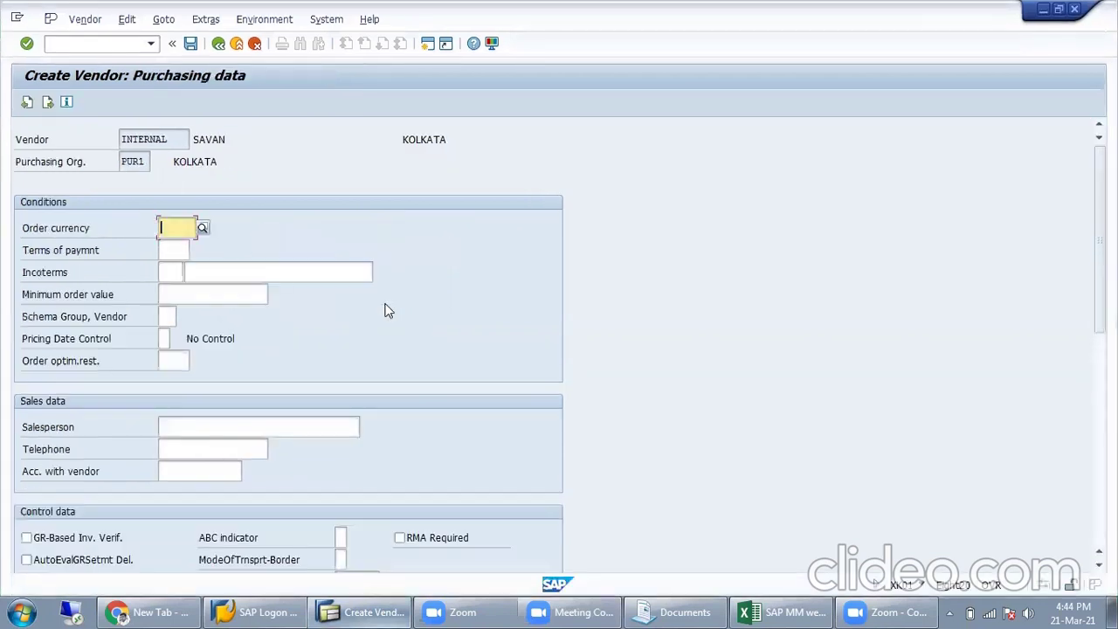
click(29, 102)
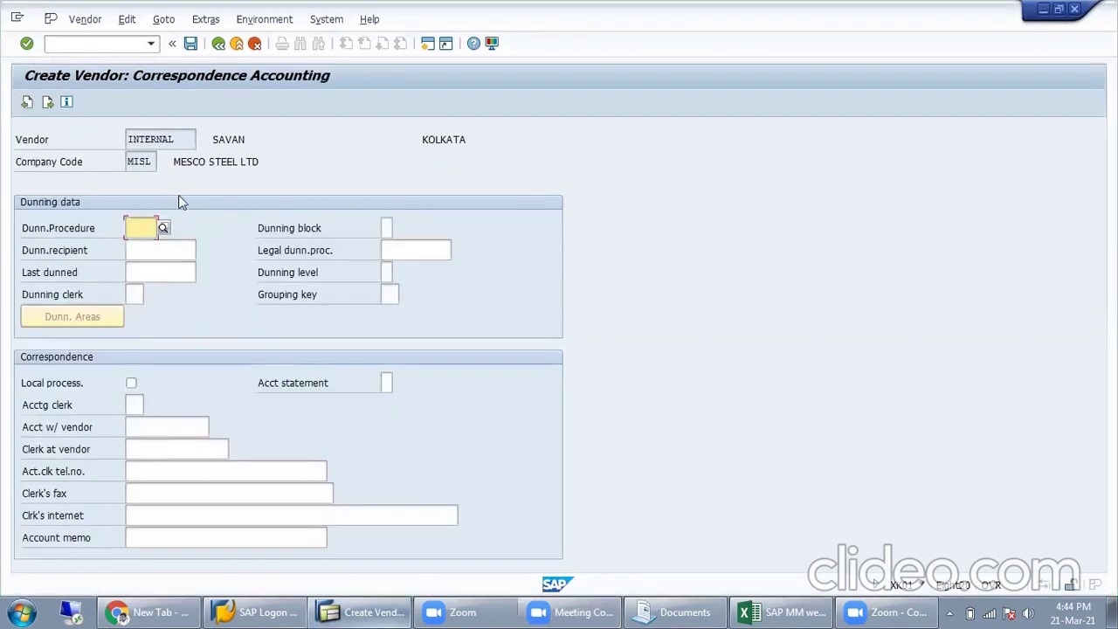
click(147, 250)
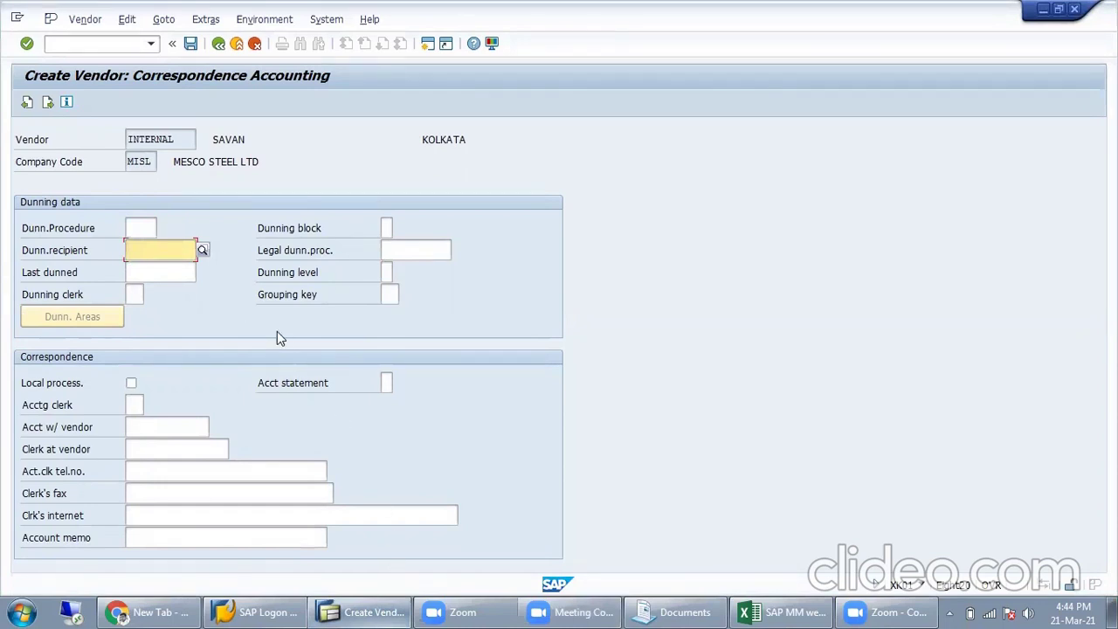
key(Return)
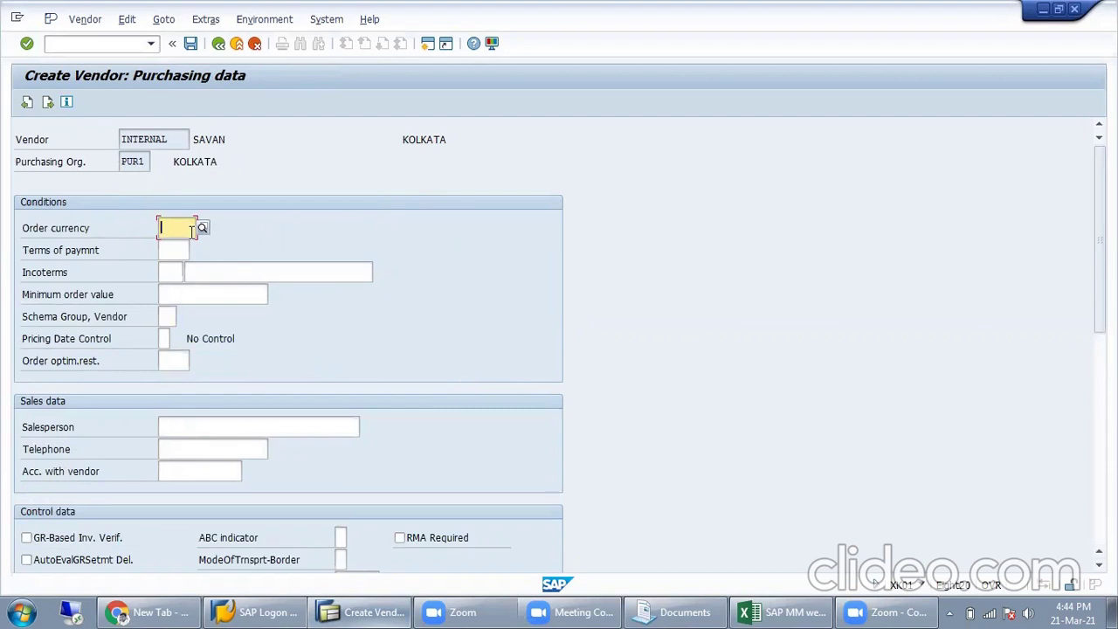
Step: Set order currency INR and vendor schema group B8 (SCHEMA GRP MISL VENDOR)
text(INR)
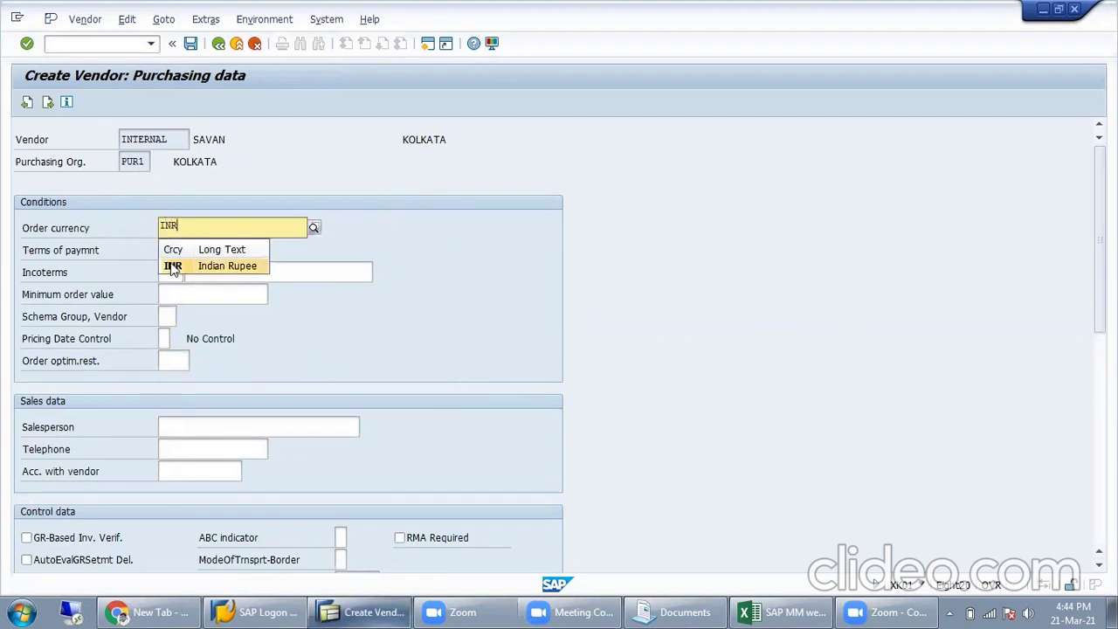
click(173, 266)
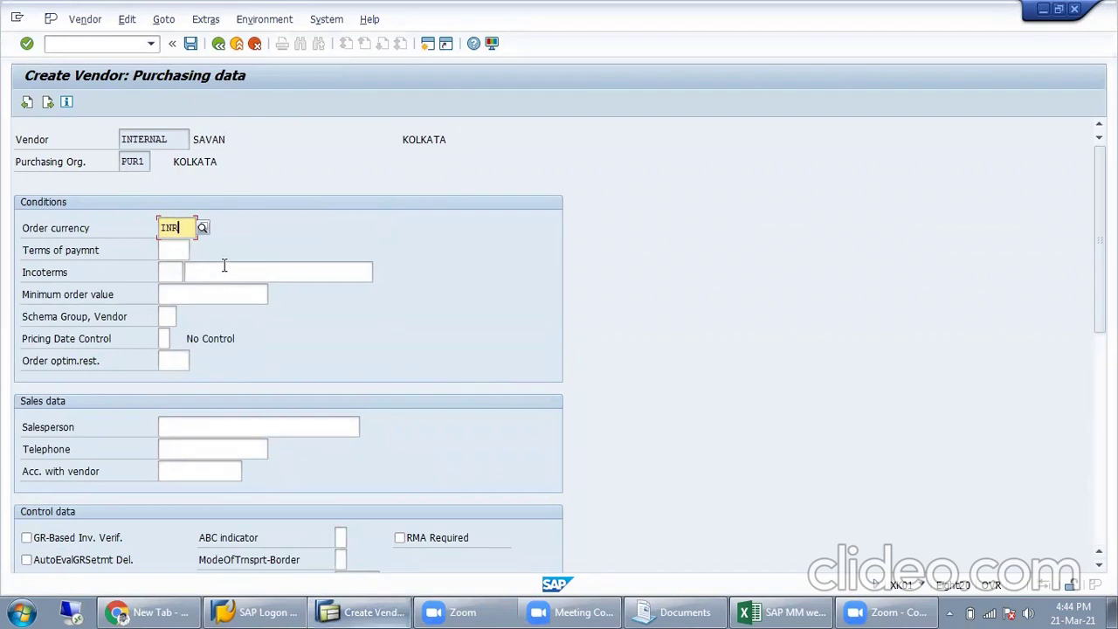
click(171, 316)
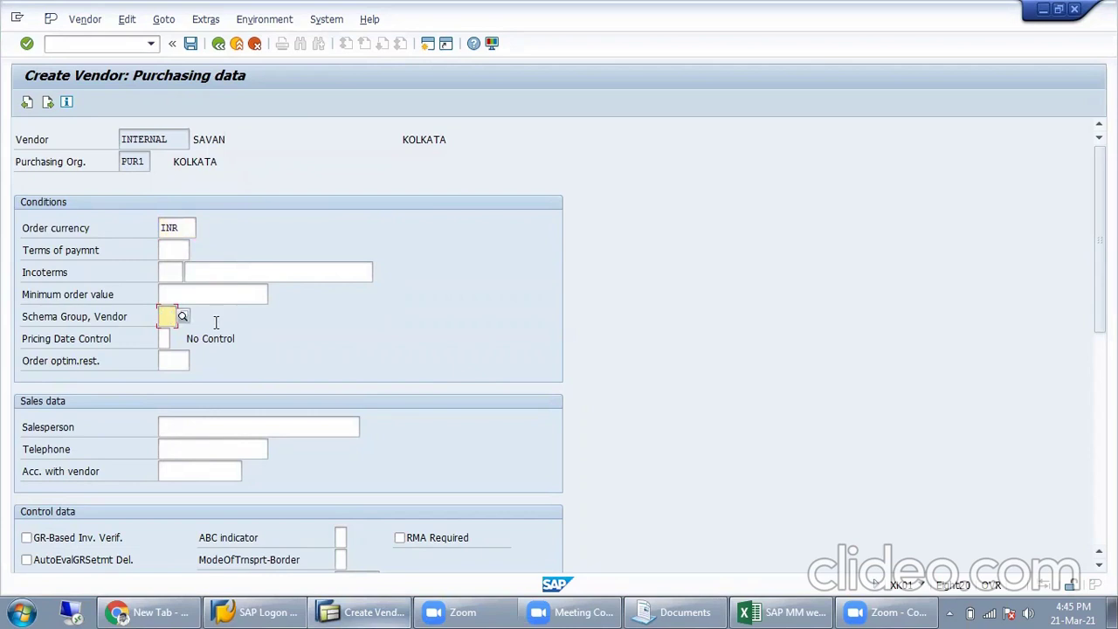
click(183, 316)
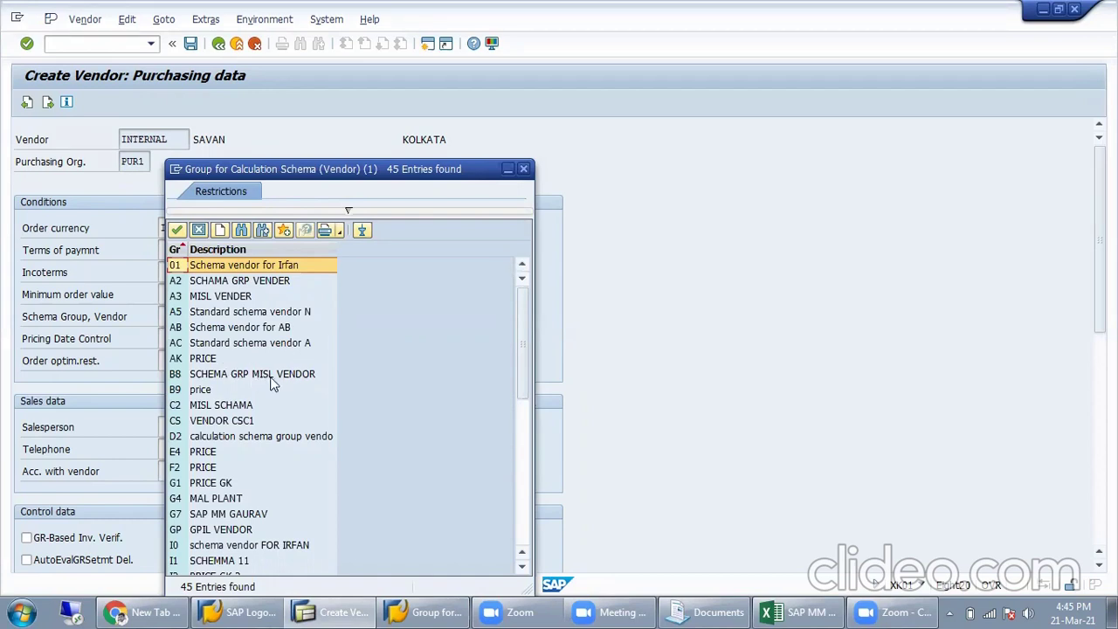
double_click(247, 374)
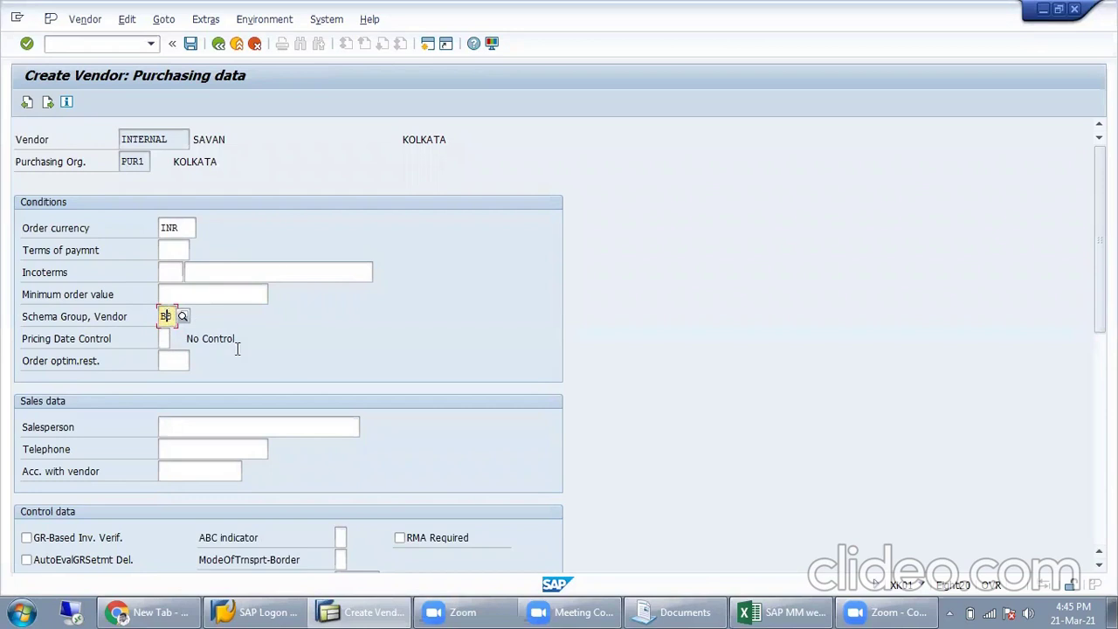
scroll(269, 394, down, 1)
scroll(268, 394, down, 1)
Step: Tick GR-Based Inv. Verif. and browse Incoterms such as EXW without choosing one
click(69, 468)
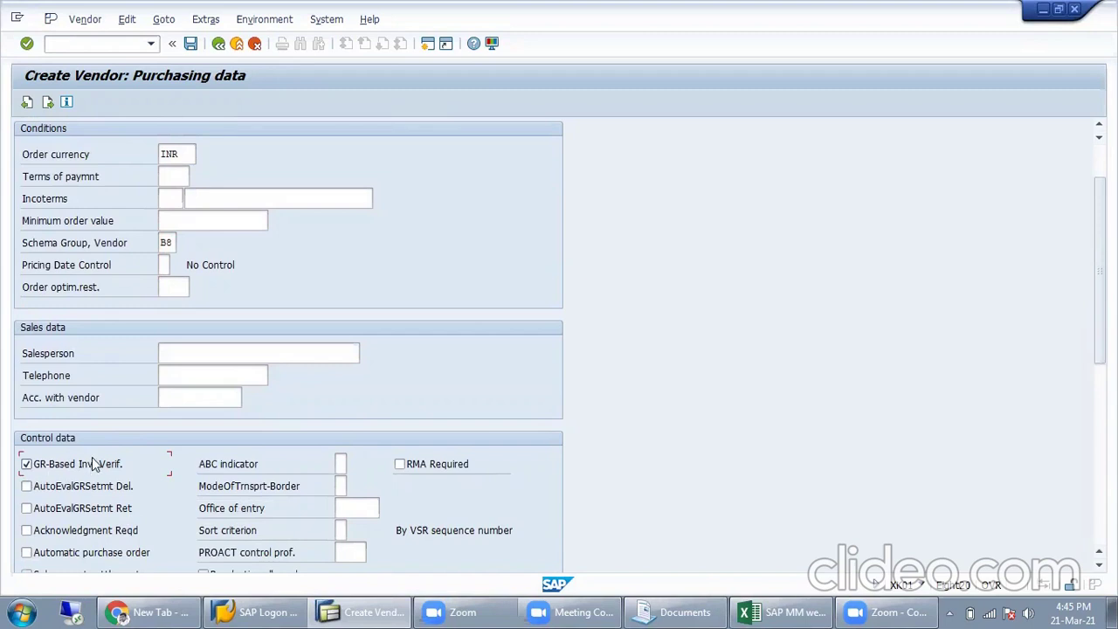
scroll(160, 429, up, 3)
click(171, 272)
click(262, 272)
click(214, 423)
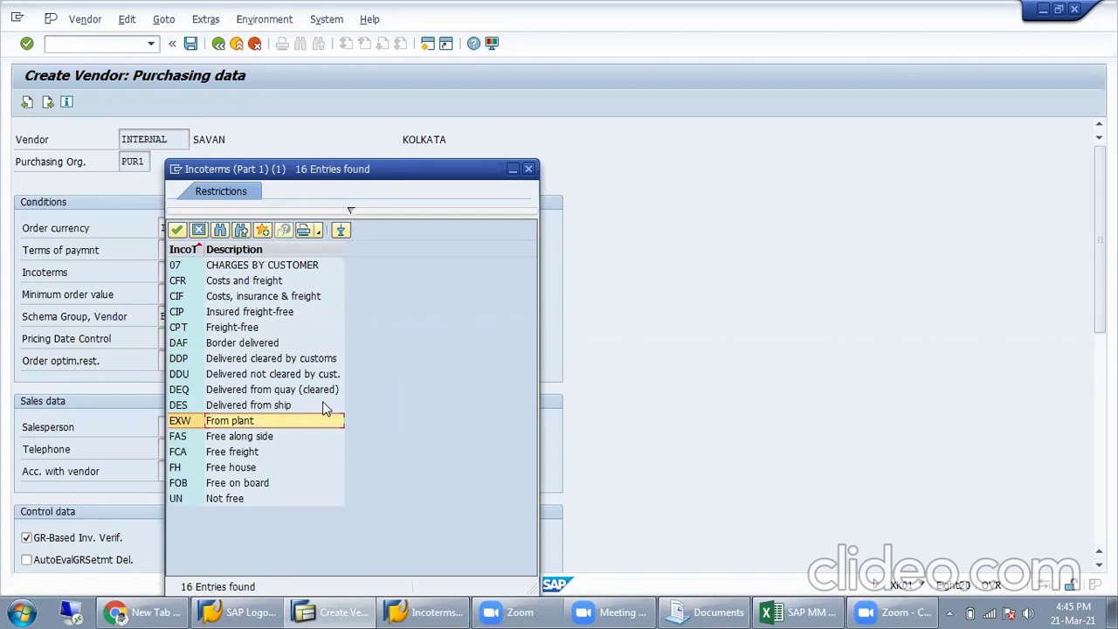
click(529, 173)
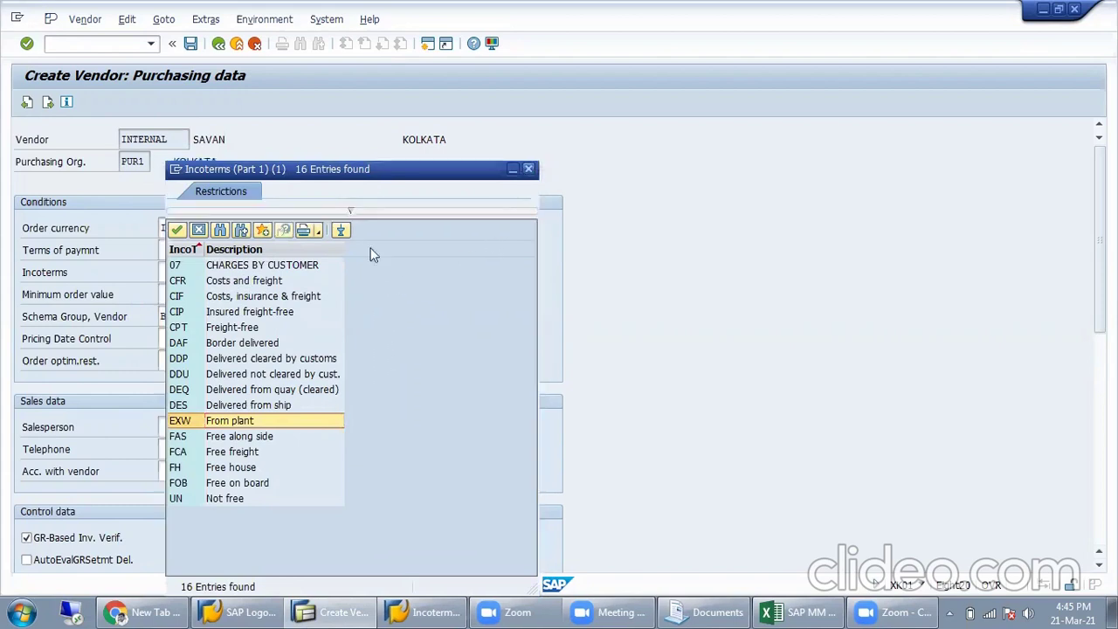
click(215, 276)
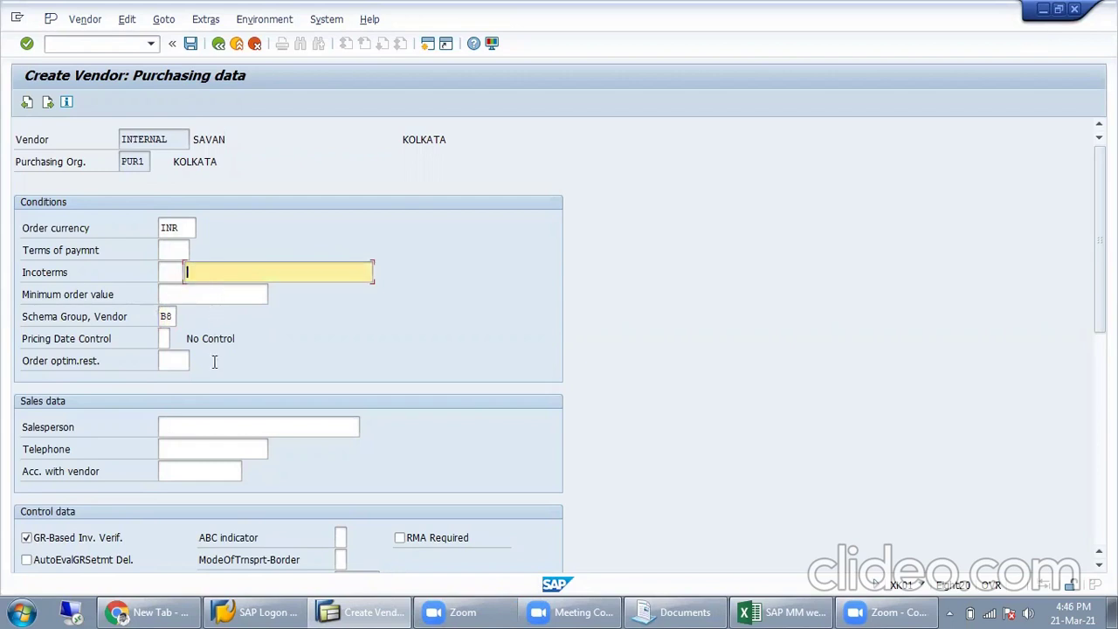
Step: Tick Srv.-Based Inv. Ver. further down the purchasing control data
scroll(208, 398, down, 5)
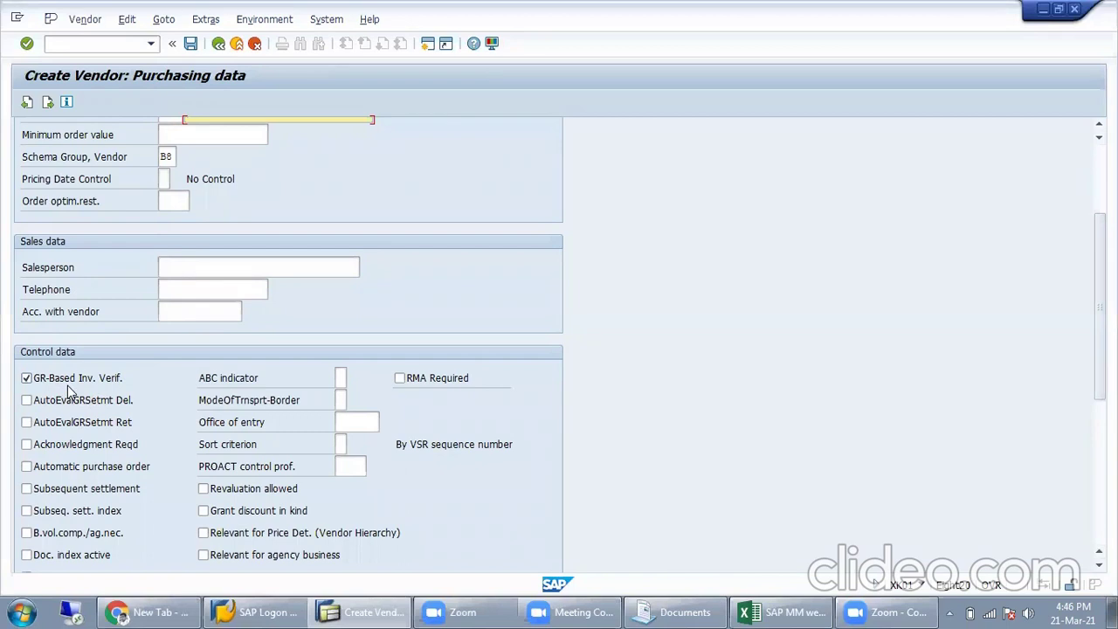
scroll(141, 400, down, 3)
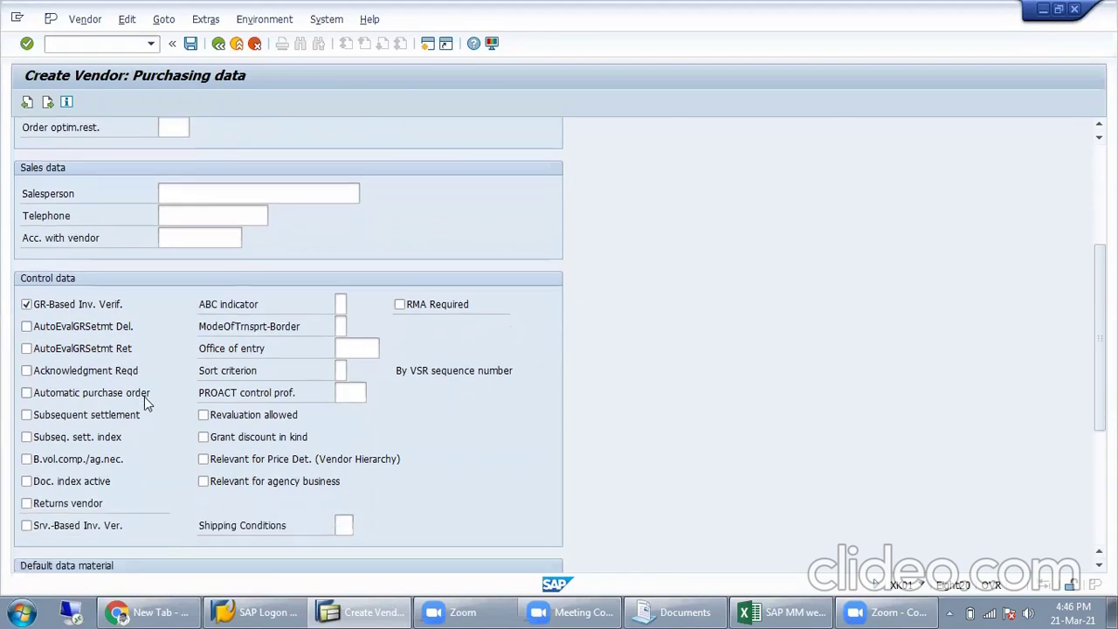
click(48, 516)
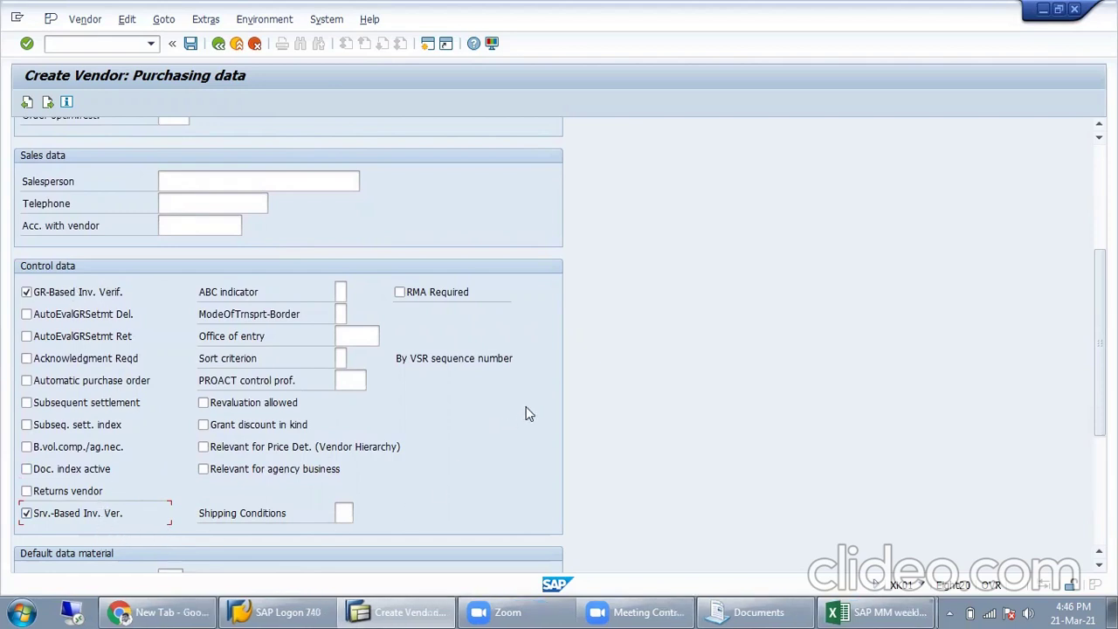
scroll(409, 357, up, 2)
scroll(406, 350, up, 2)
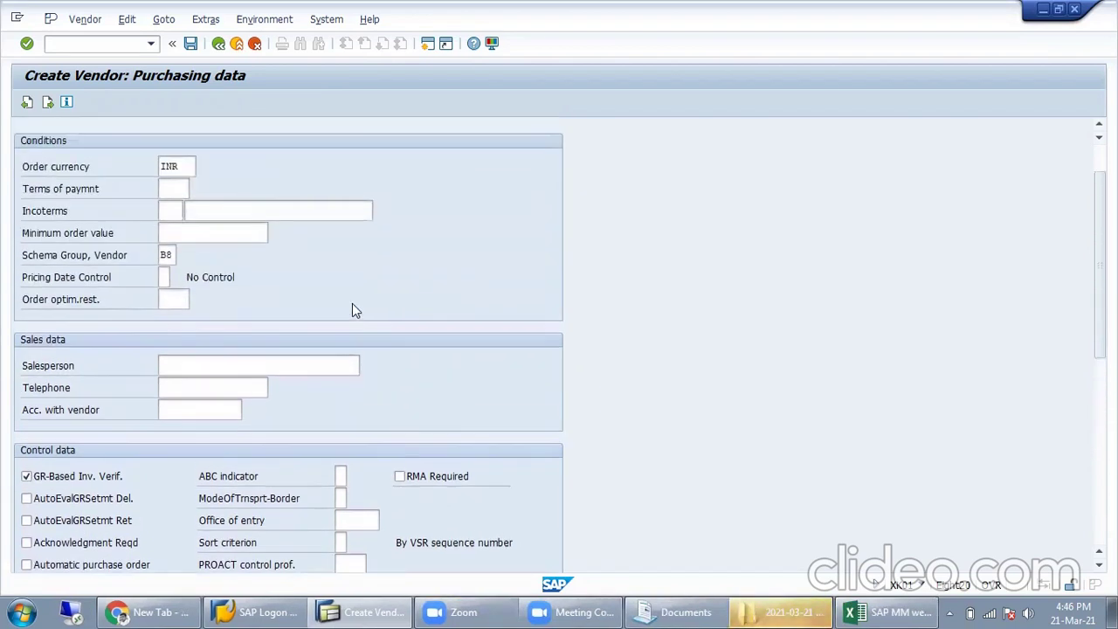
scroll(344, 317, up, 2)
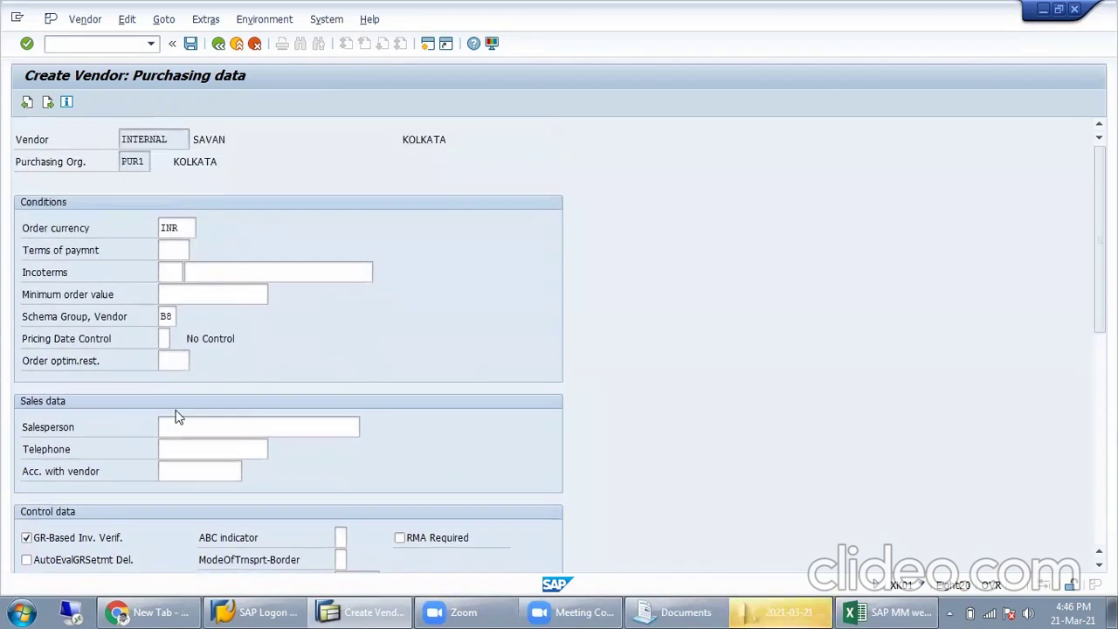
scroll(285, 405, down, 3)
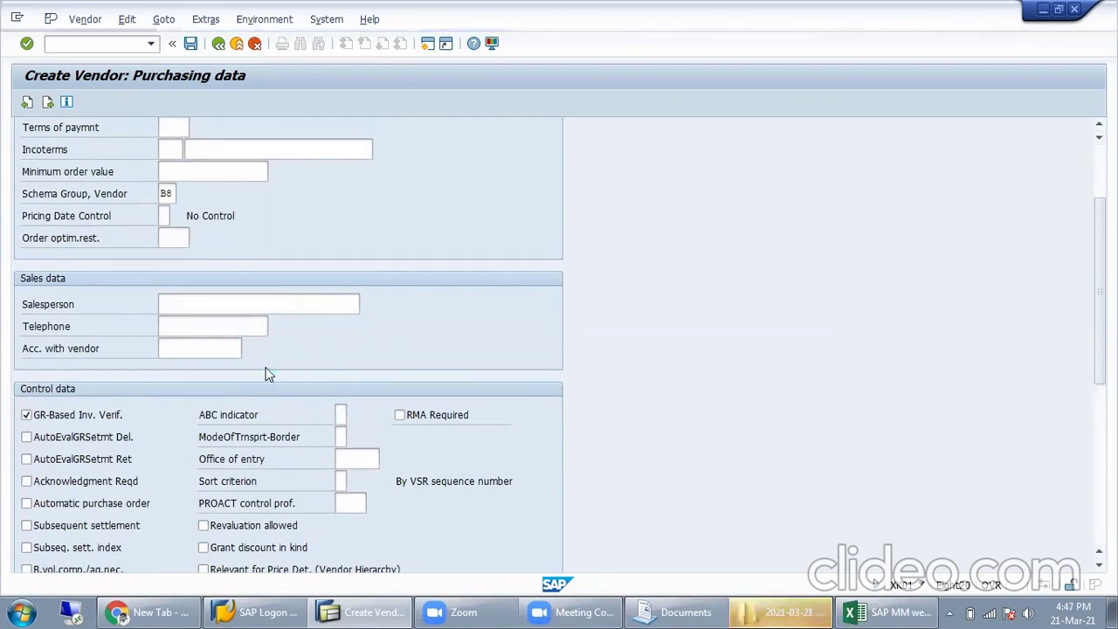
Step: Save the vendor, select its new number in the creation message, and return to the SAP MM weekly workbook
key(Return)
key(Return)
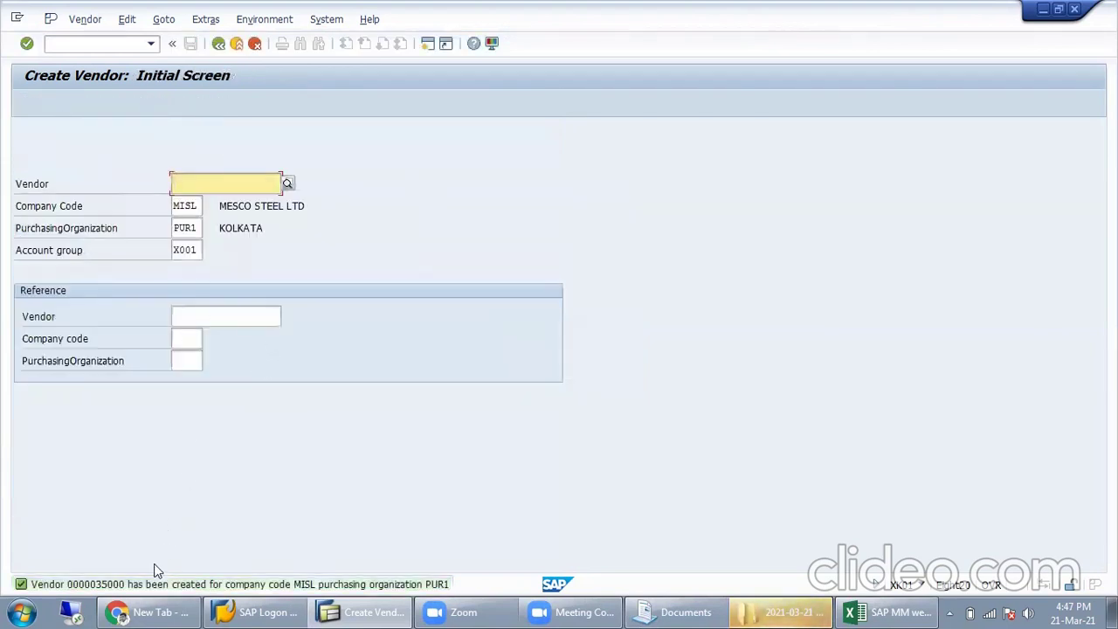
double_click(150, 585)
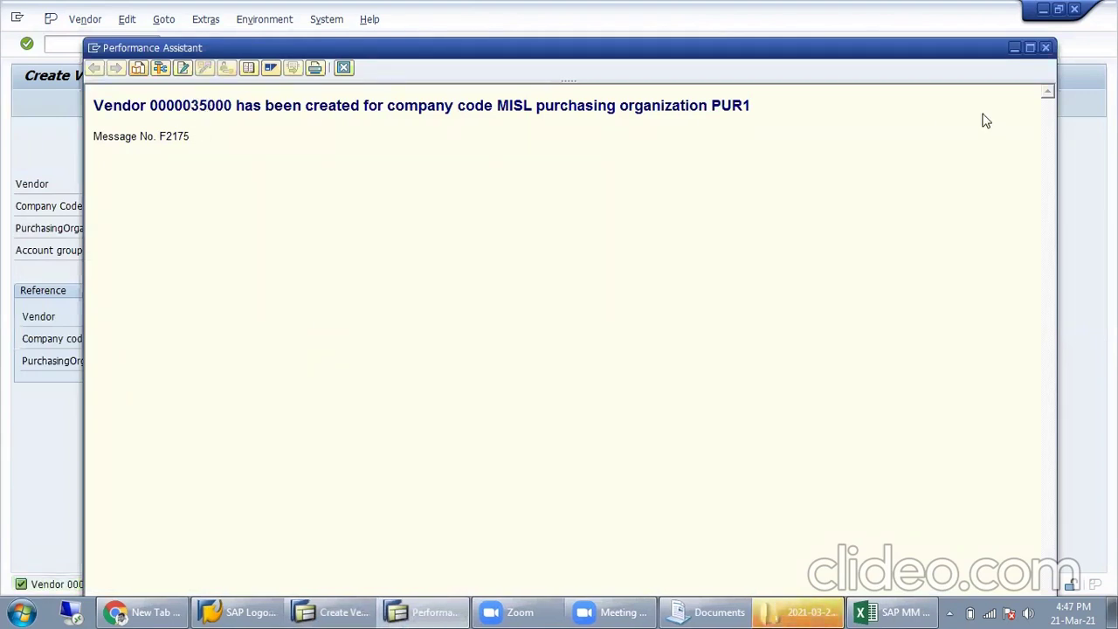
double_click(218, 105)
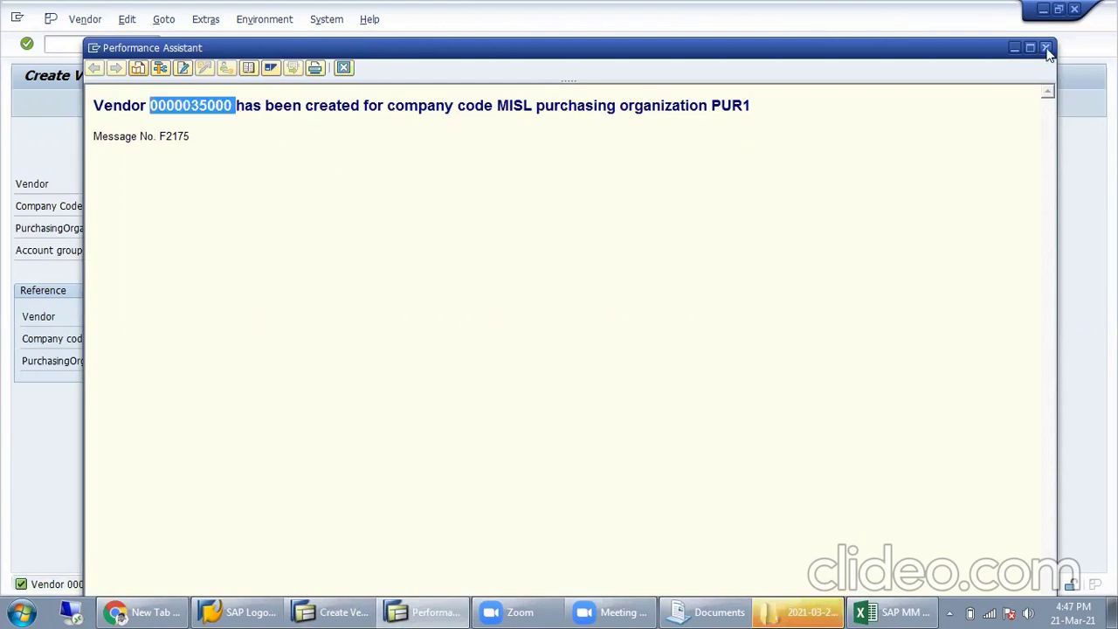
click(869, 613)
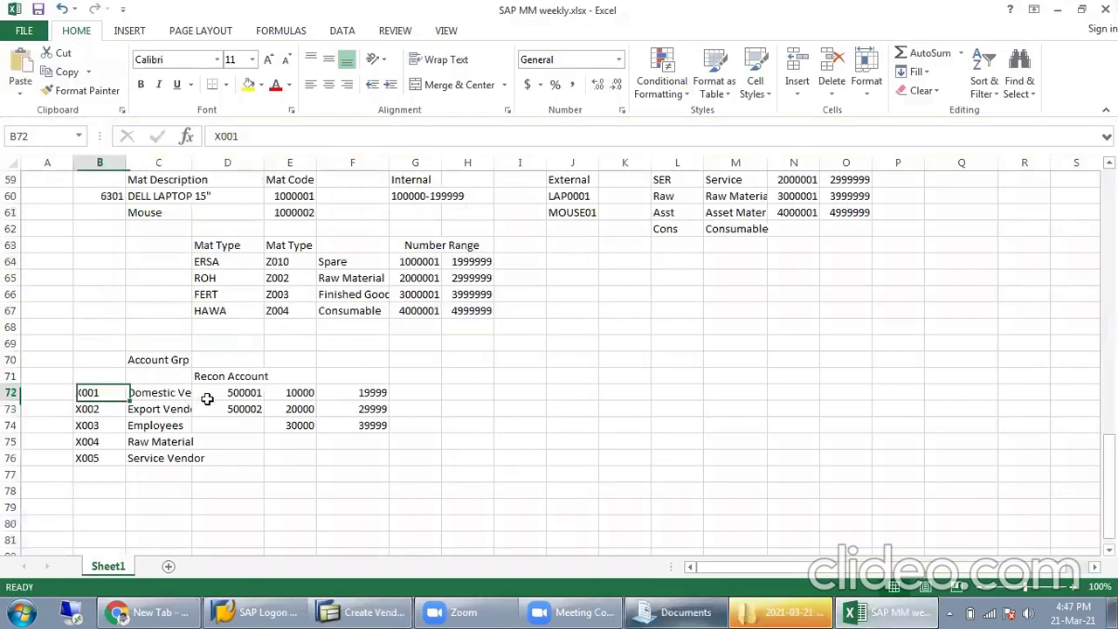
Step: Paste vendor number 35000 into cell G29 beside the Vendor entry
click(232, 394)
scroll(231, 393, up, 5)
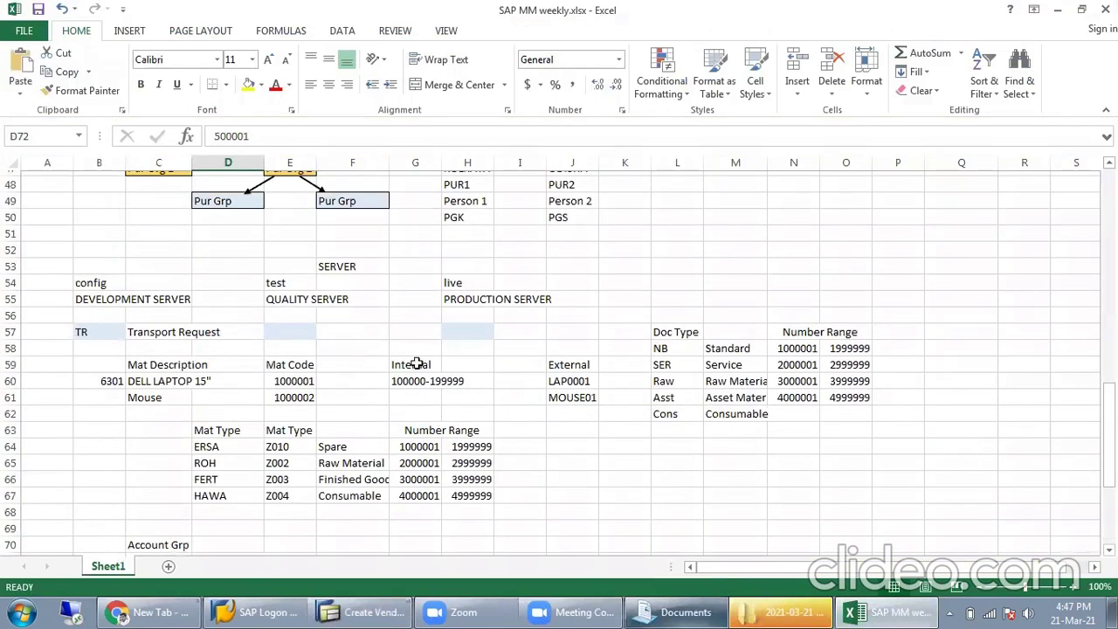
scroll(417, 362, up, 3)
scroll(387, 342, up, 5)
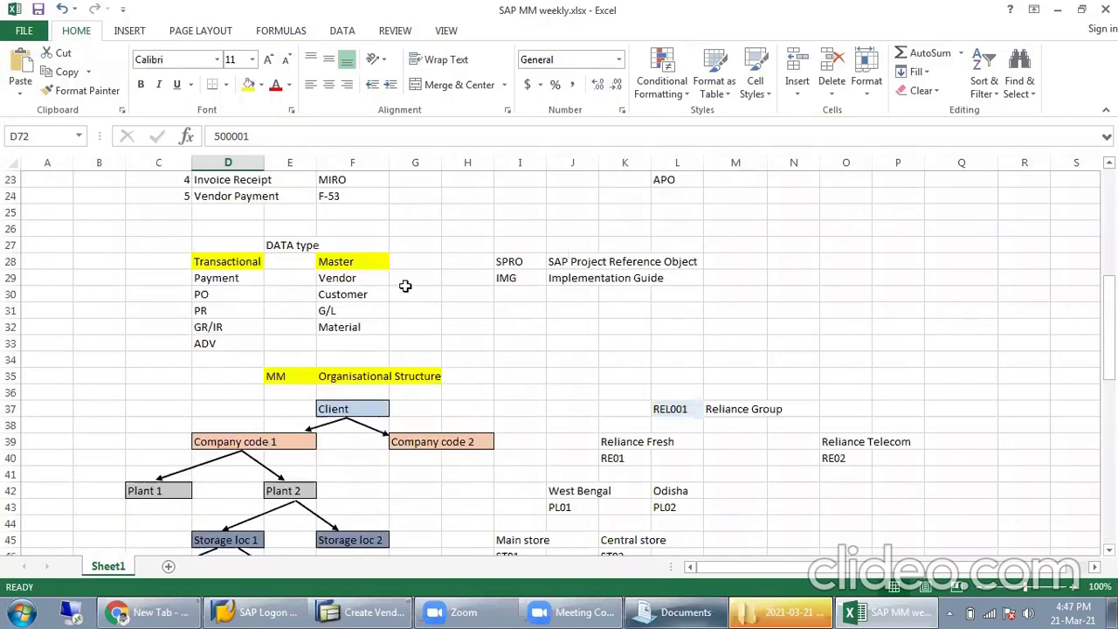
click(424, 284)
text(35000)
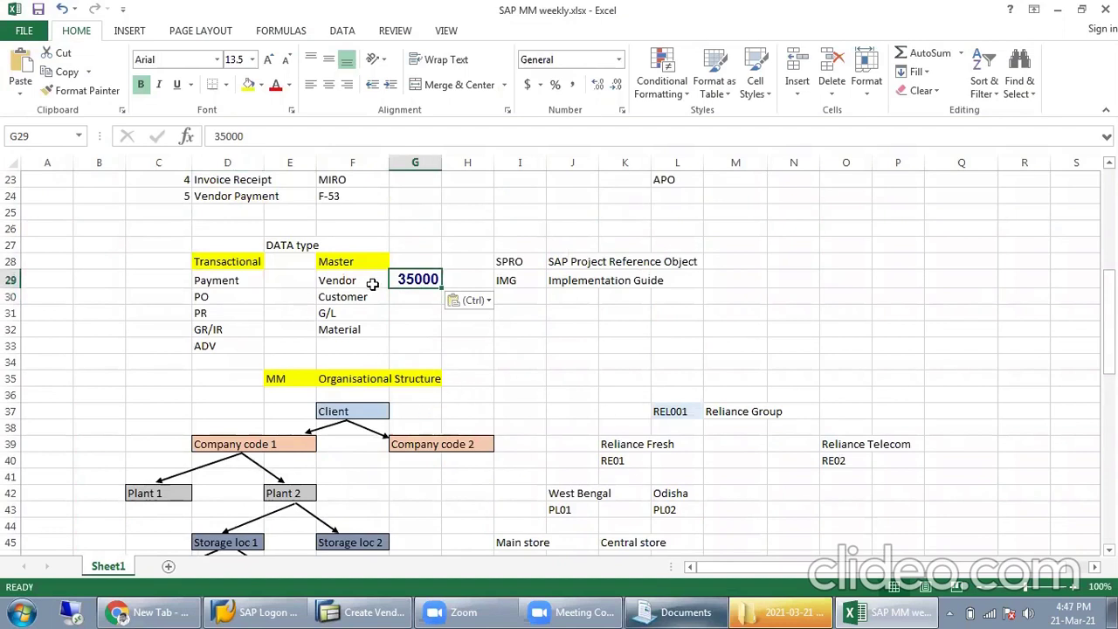
Step: Walk through the Purchase Requisition, Vendor selected and Purchase Order notes in the sheet
scroll(411, 284, up, 3)
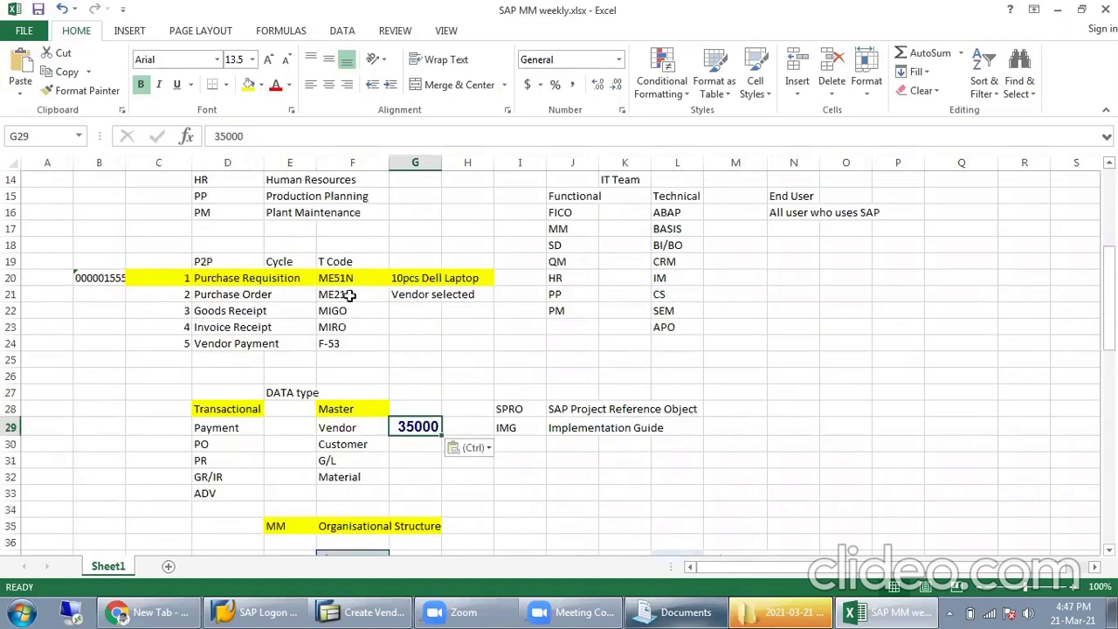
click(258, 280)
click(430, 295)
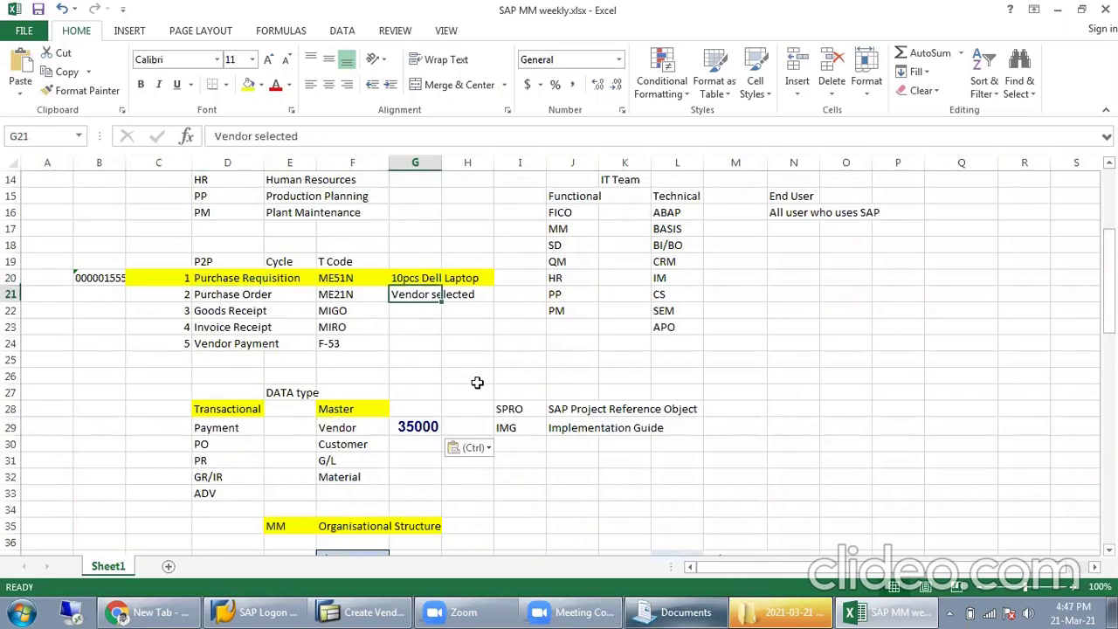
click(414, 425)
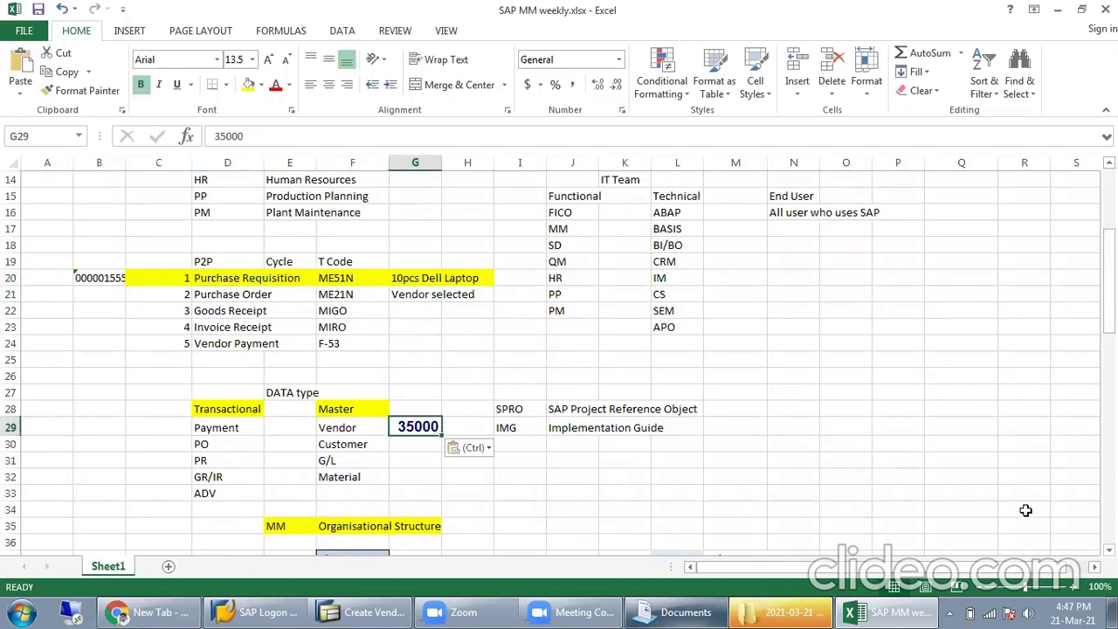
click(258, 295)
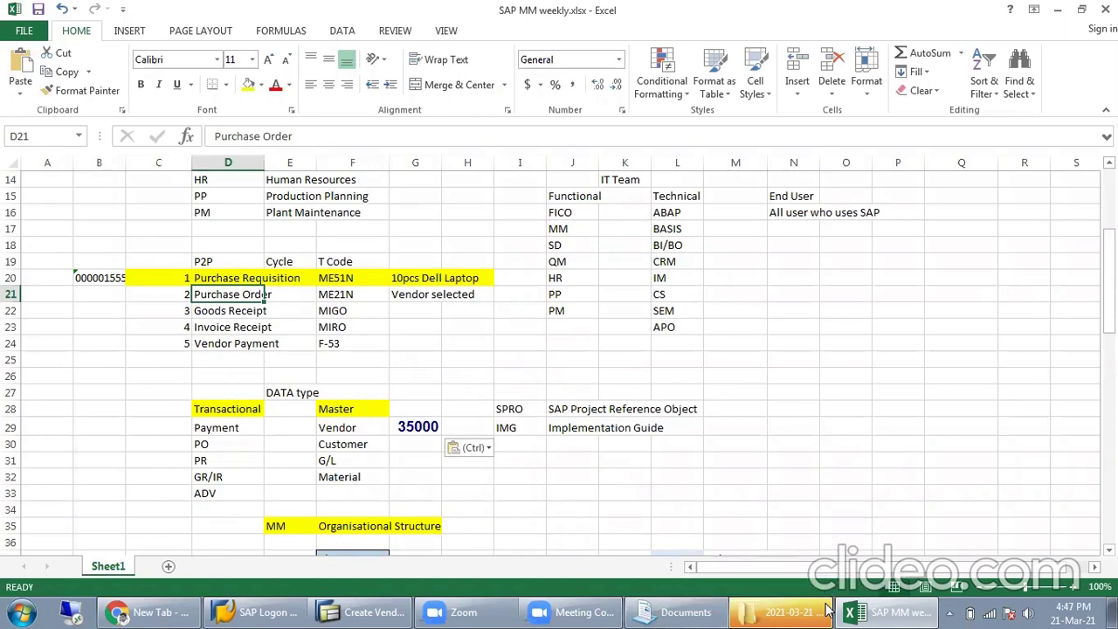
click(536, 37)
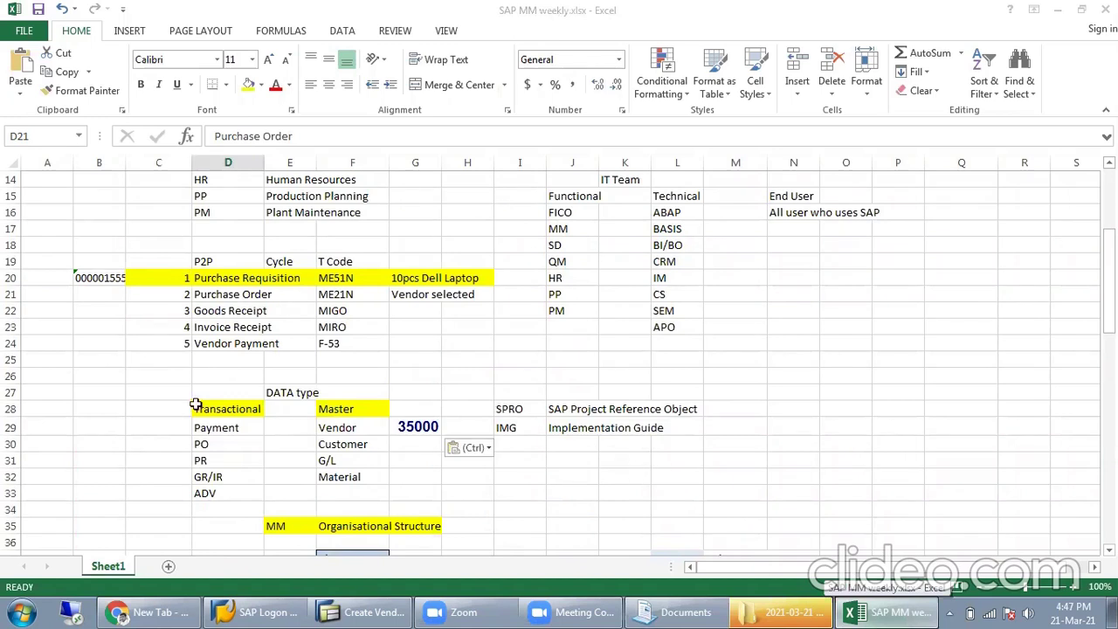
Step: Leave Create Vendor and start a new purchase order with ME21N, checking the order types
click(363, 612)
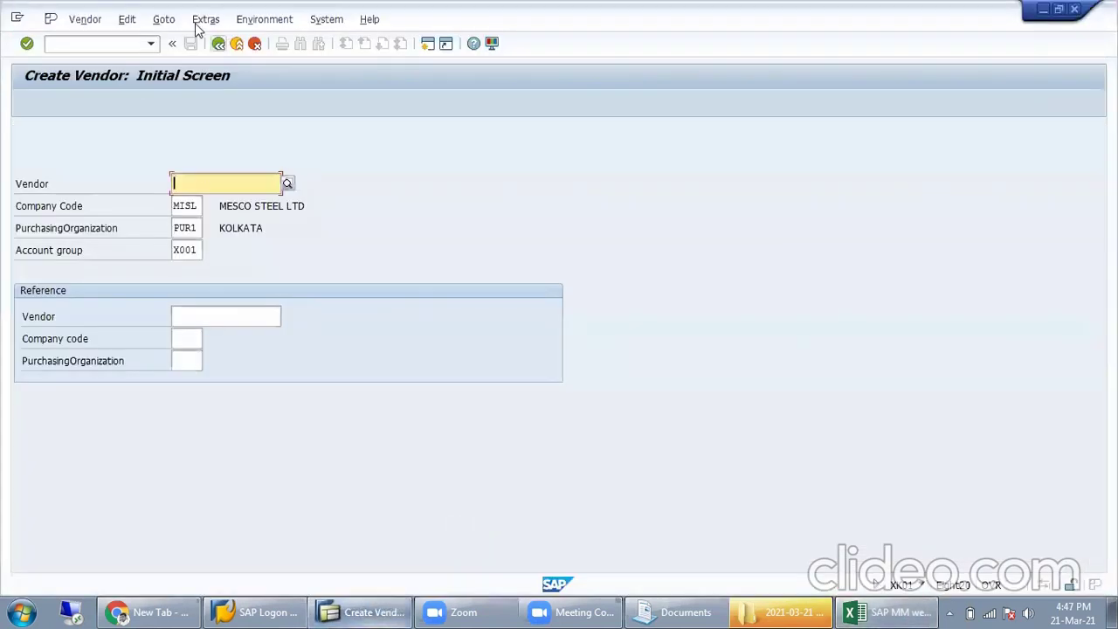
click(219, 43)
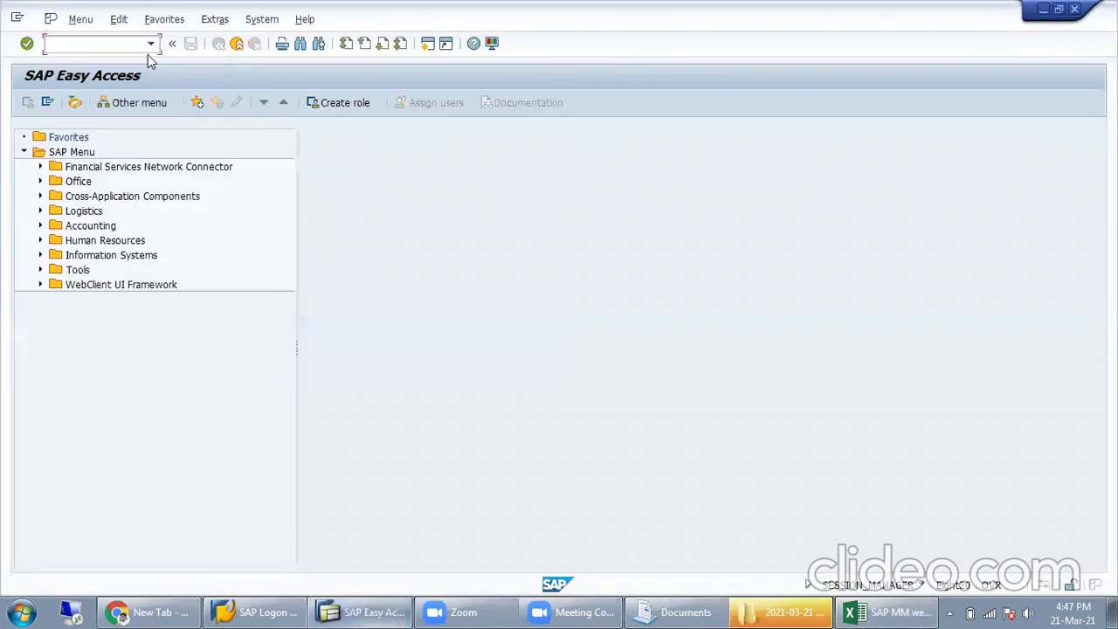
text(Me21n)
key(Return)
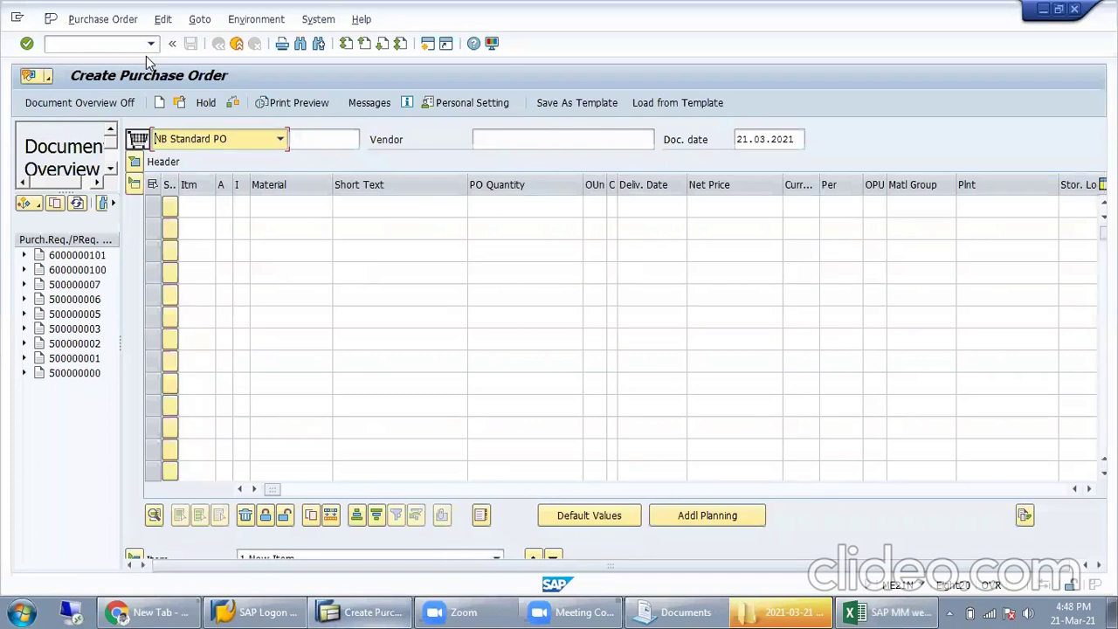
click(208, 139)
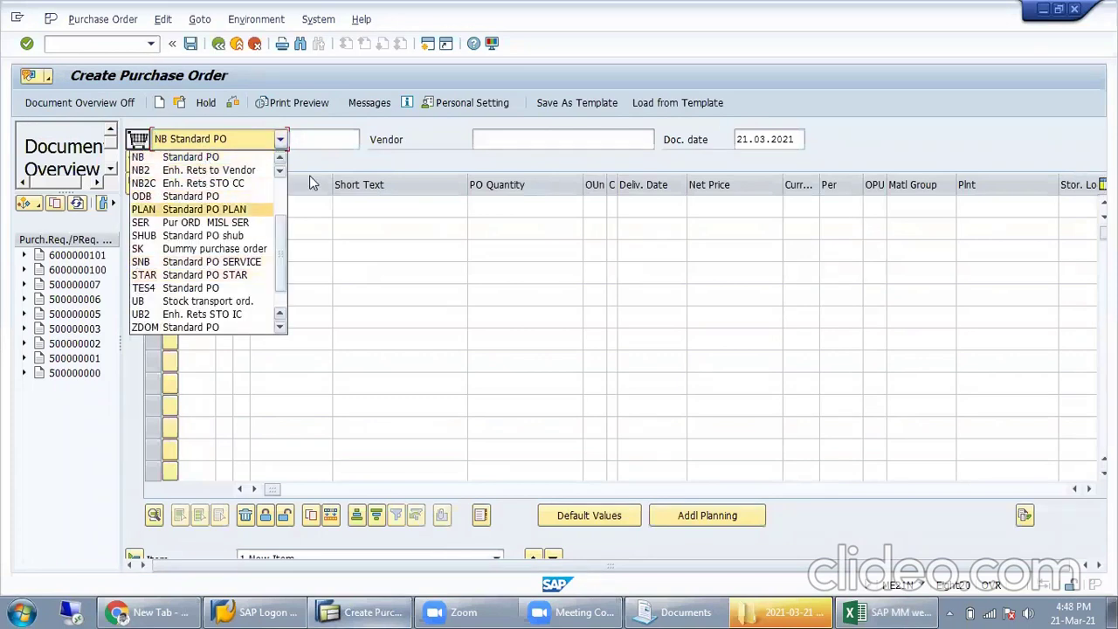
click(394, 136)
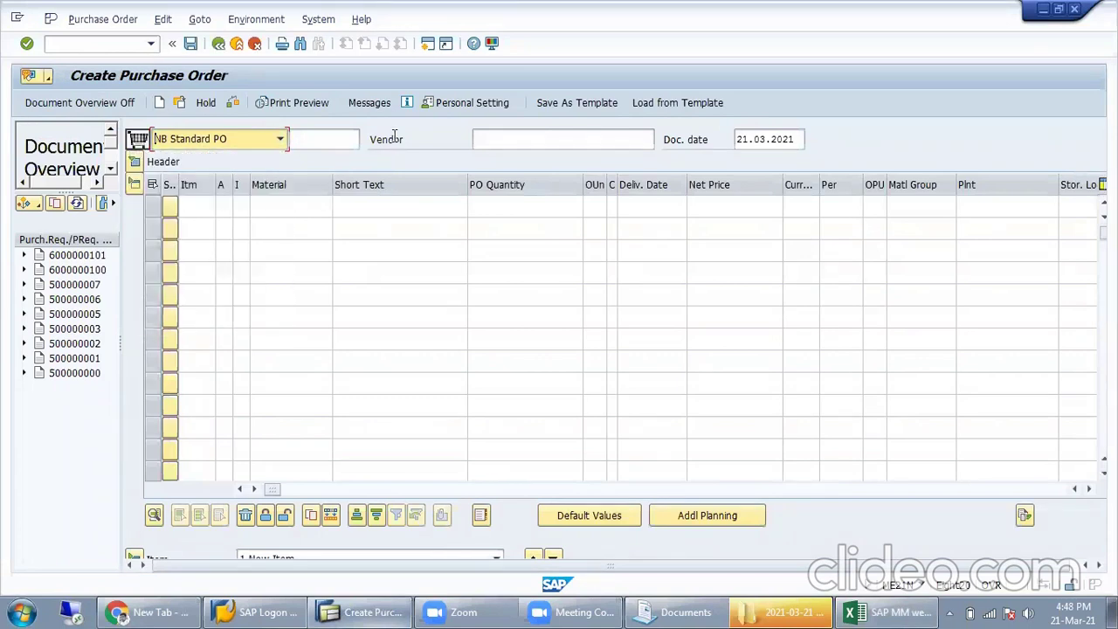
Step: Open the SAP Reference IMG in a new session via /oSPRO and expand Materials Management
click(113, 46)
text(/)
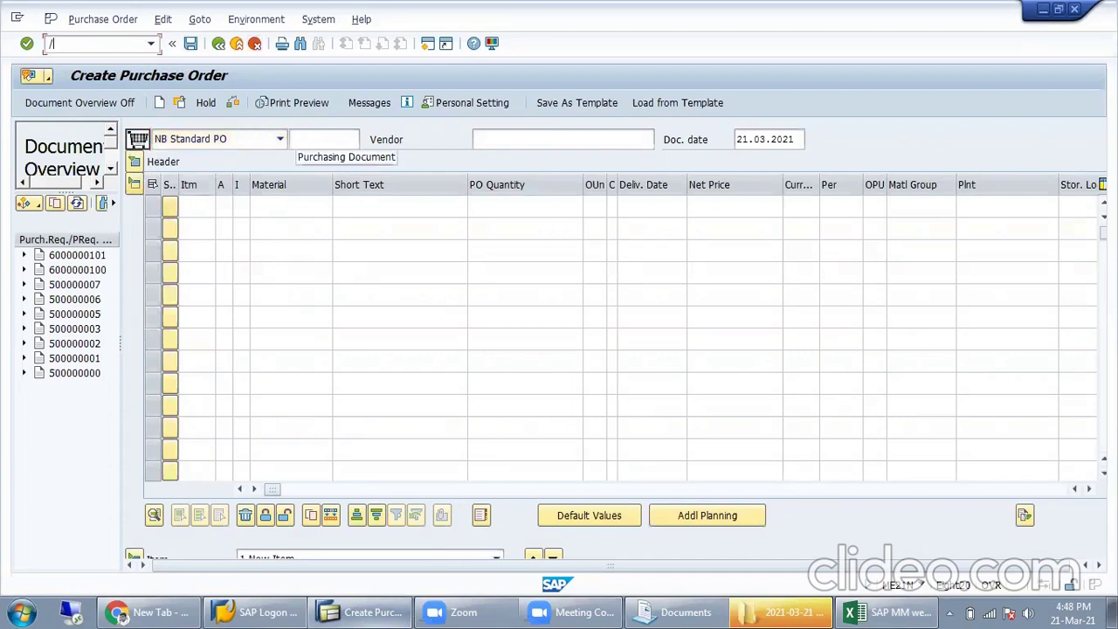
text(ospro)
key(Return)
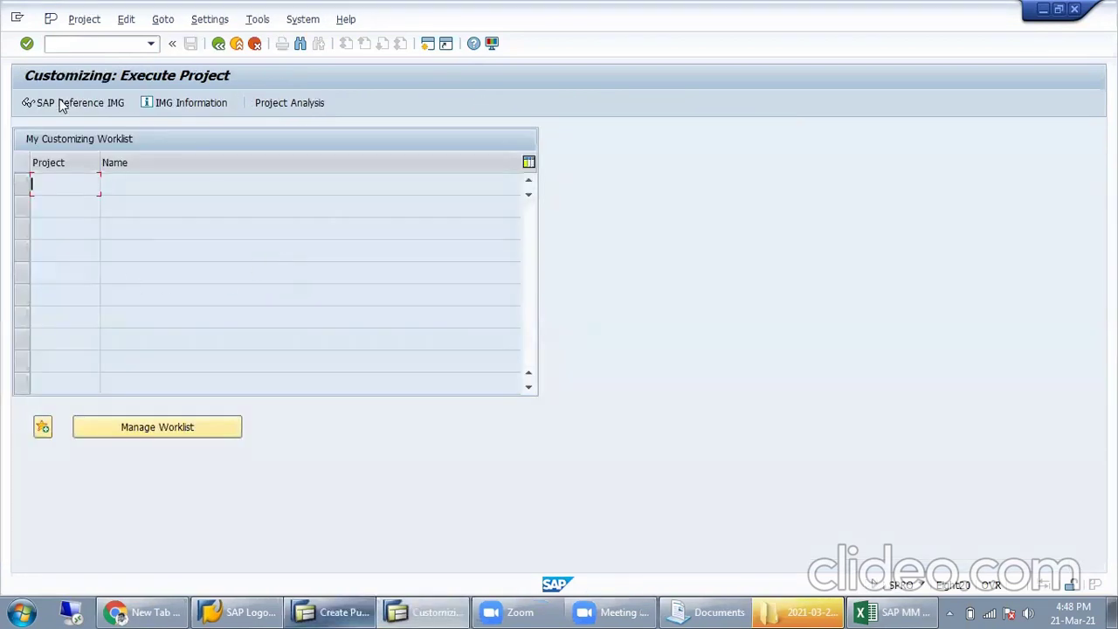
click(61, 103)
click(163, 507)
scroll(162, 508, down, 3)
click(38, 477)
Step: Expand Purchasing > Purchase Order in the IMG, then return to Create Purchase Order
click(56, 344)
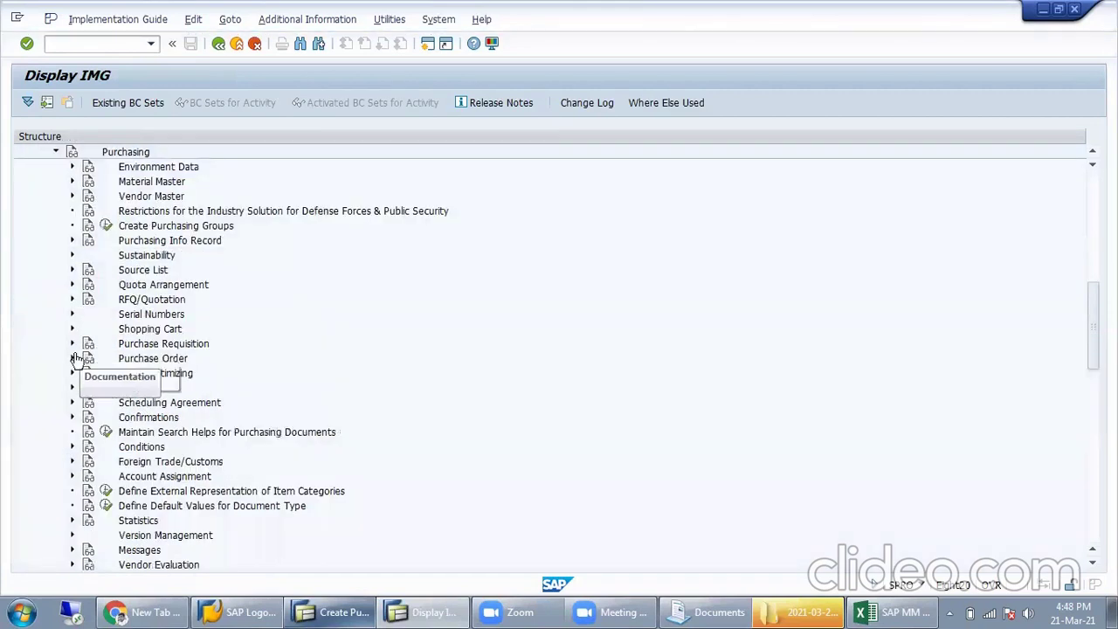
click(73, 359)
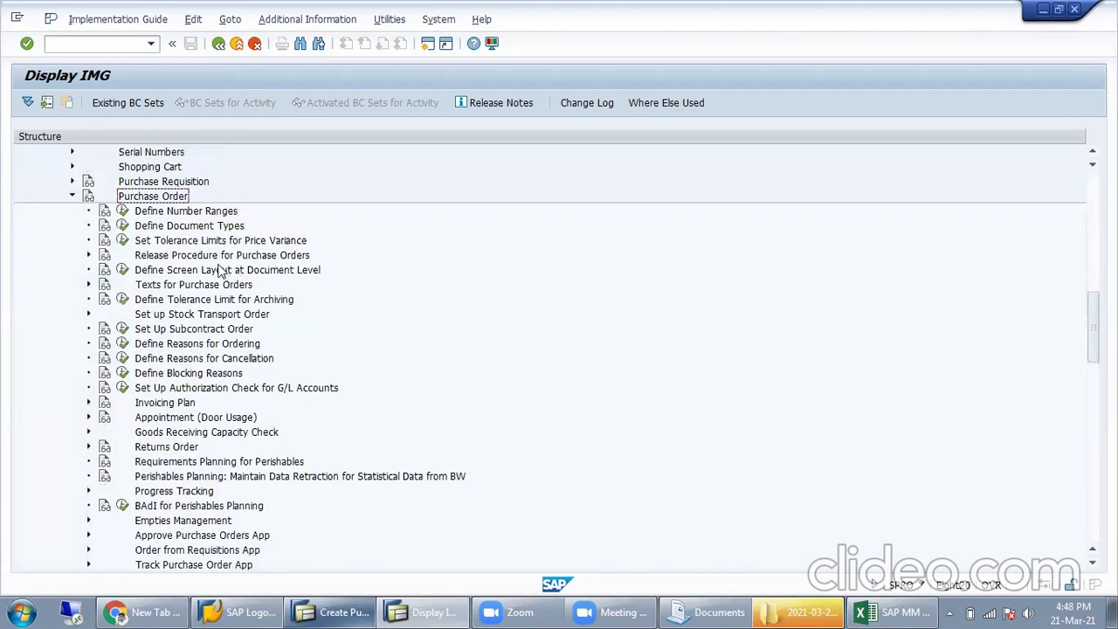
key(alt+Tab)
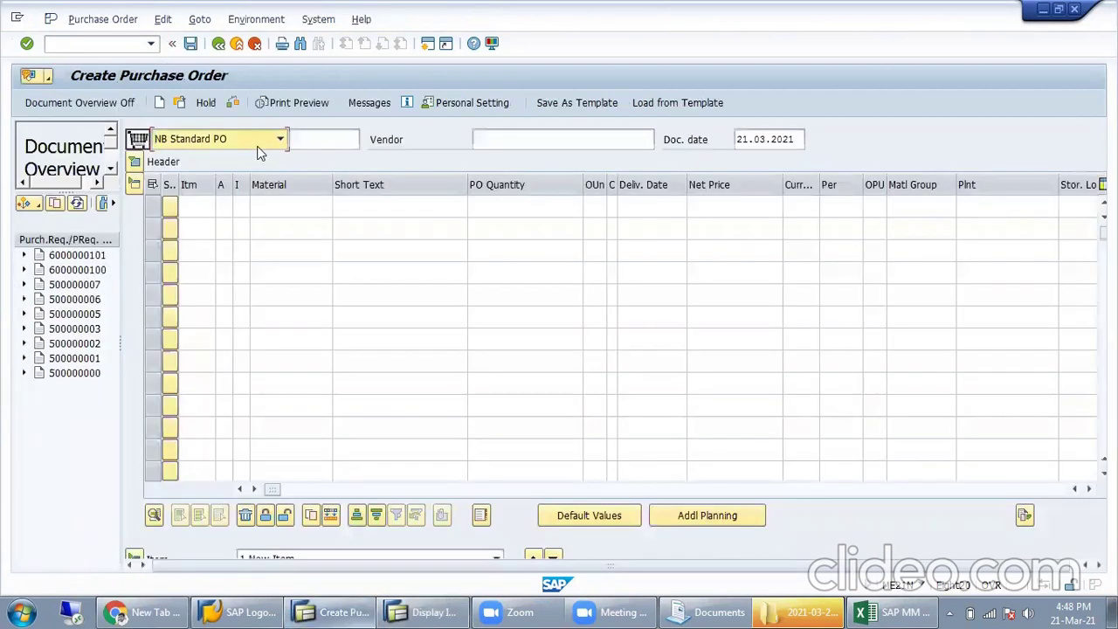
Step: Browse the purchase order type list, then go back to the IMG session
click(257, 145)
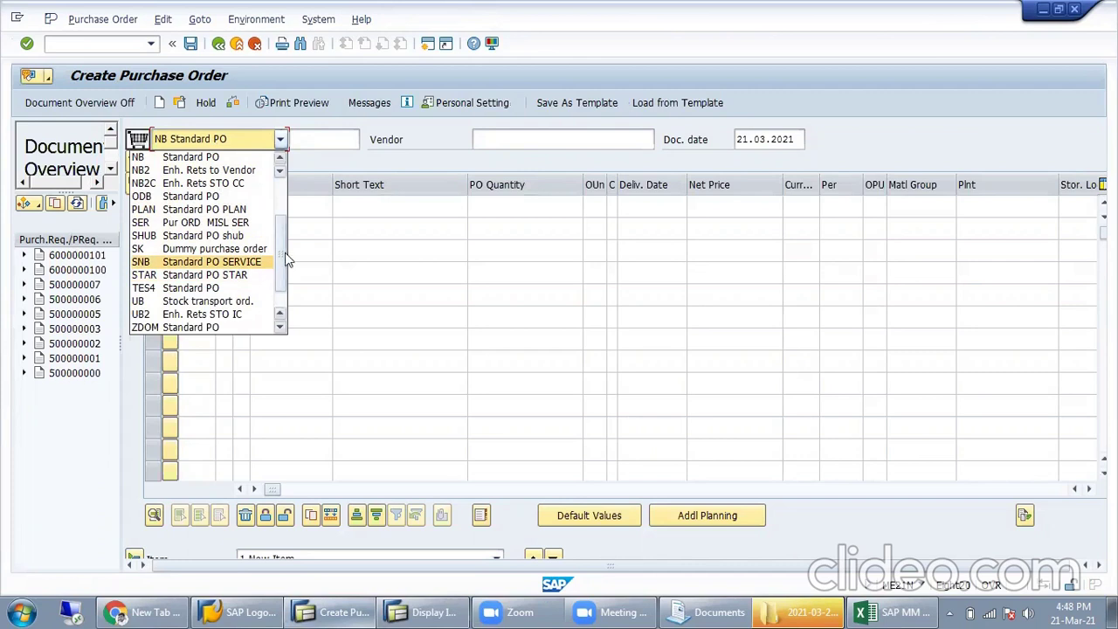
scroll(236, 192, up, 2)
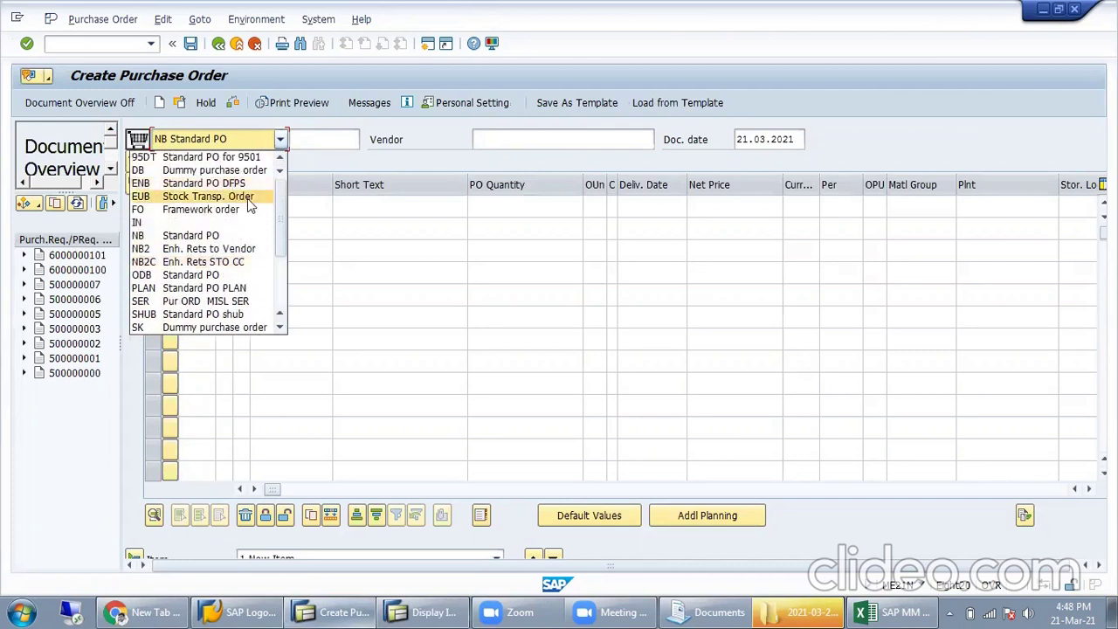
key(alt+Tab)
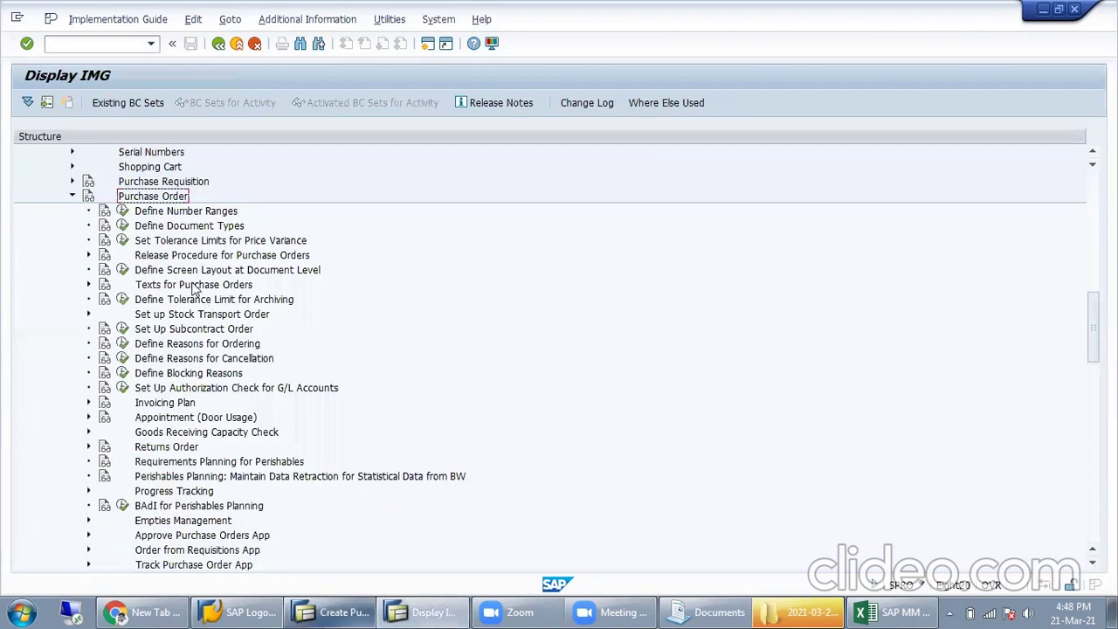
Step: Run Define Number Ranges and open the purchasing document intervals for editing
click(148, 214)
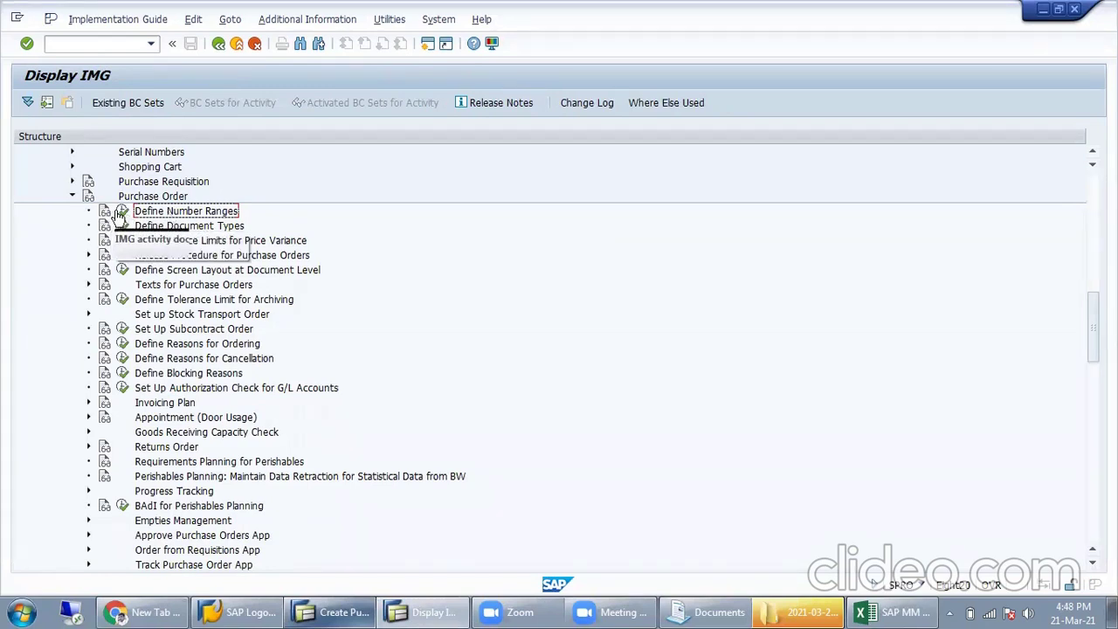
click(124, 213)
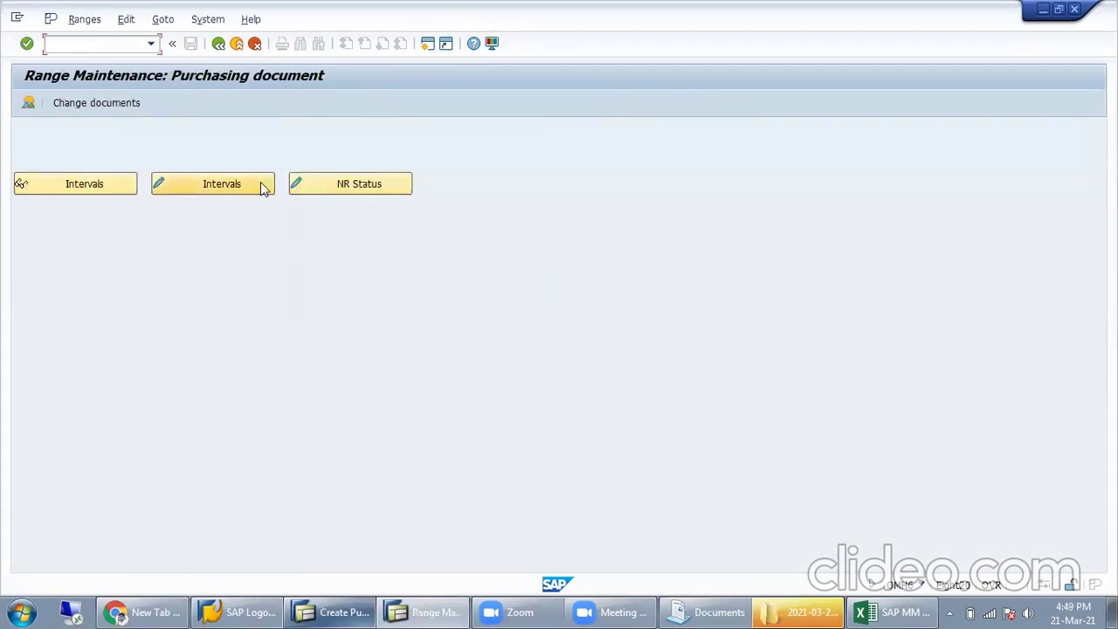
click(222, 183)
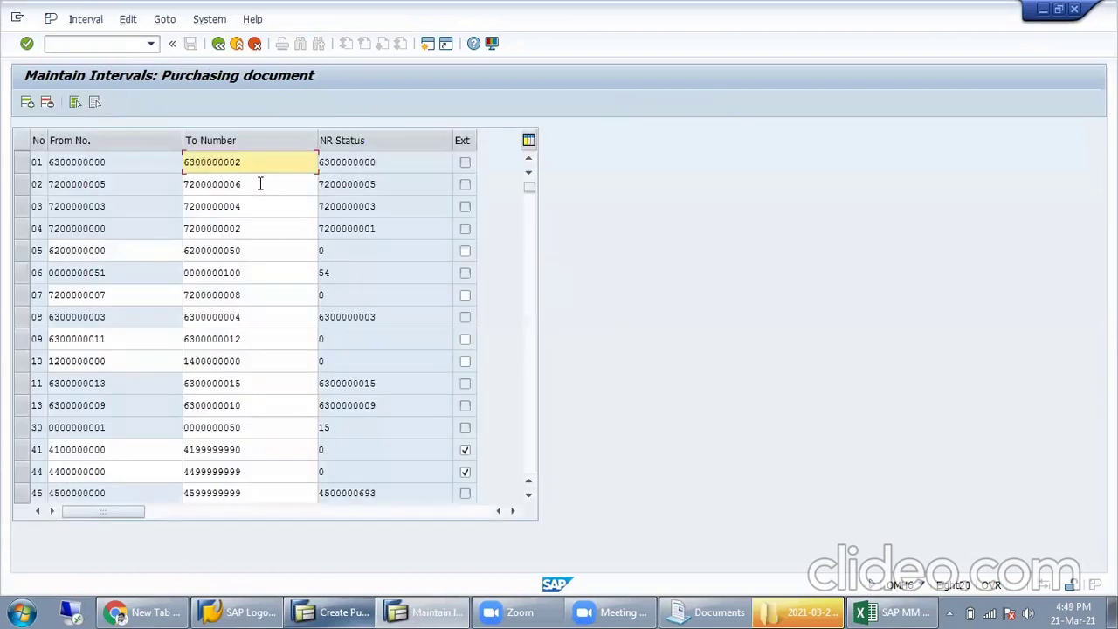
click(237, 272)
scroll(229, 330, down, 1)
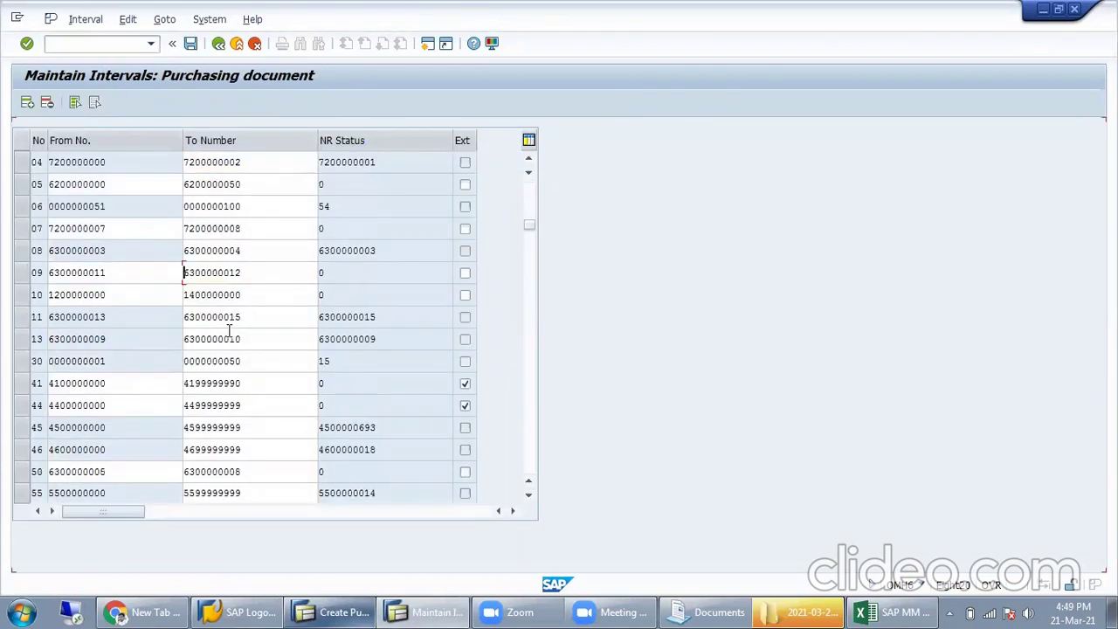
scroll(229, 331, down, 4)
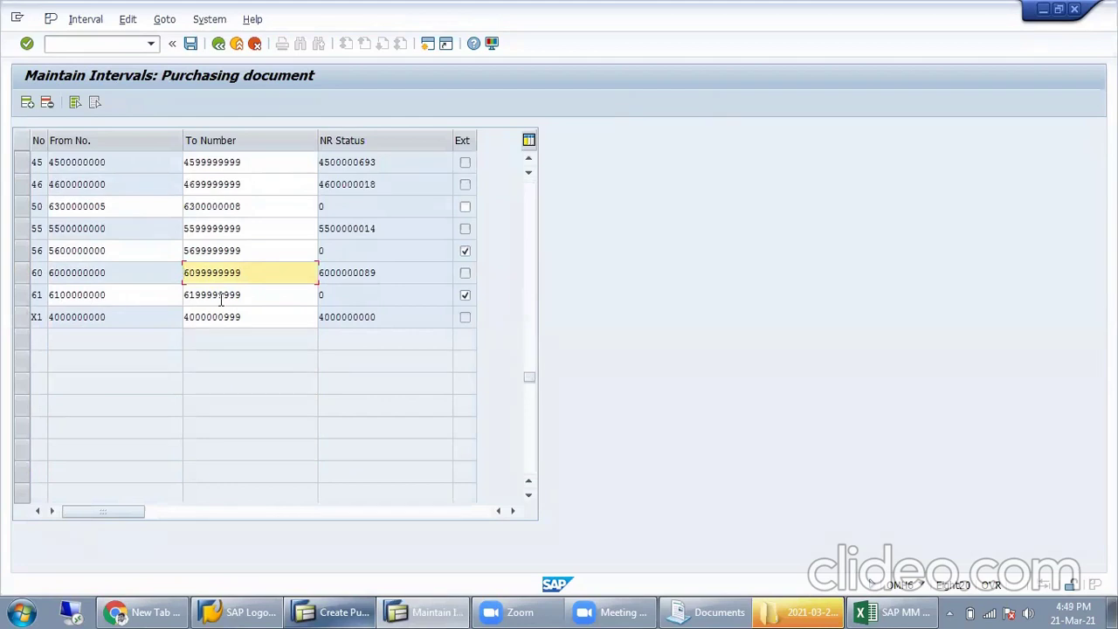
double_click(38, 295)
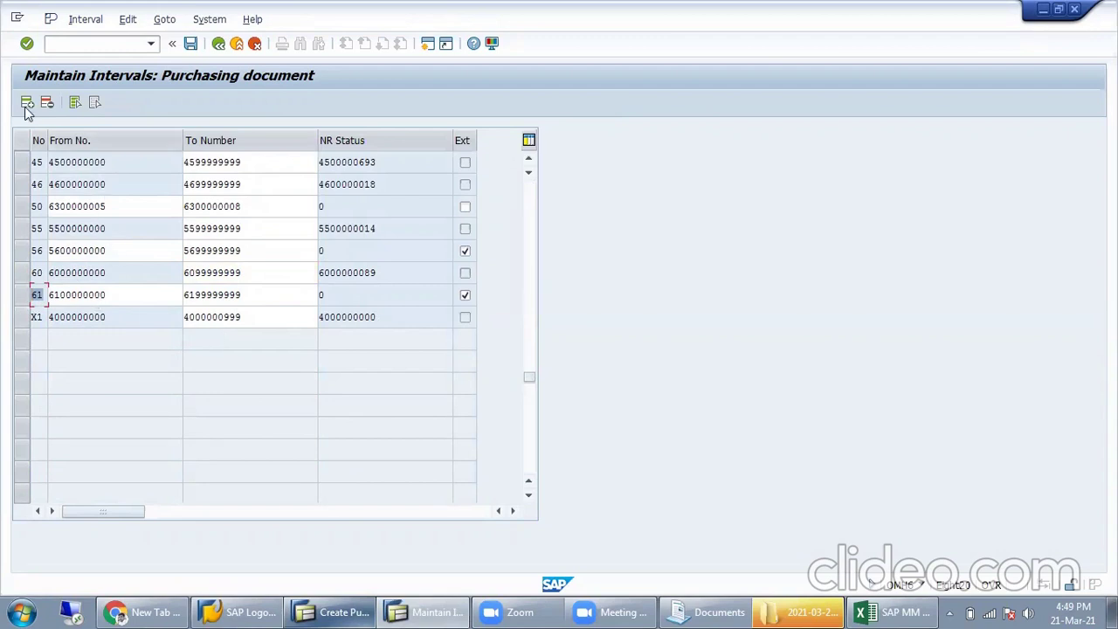
scroll(32, 133, up, 1)
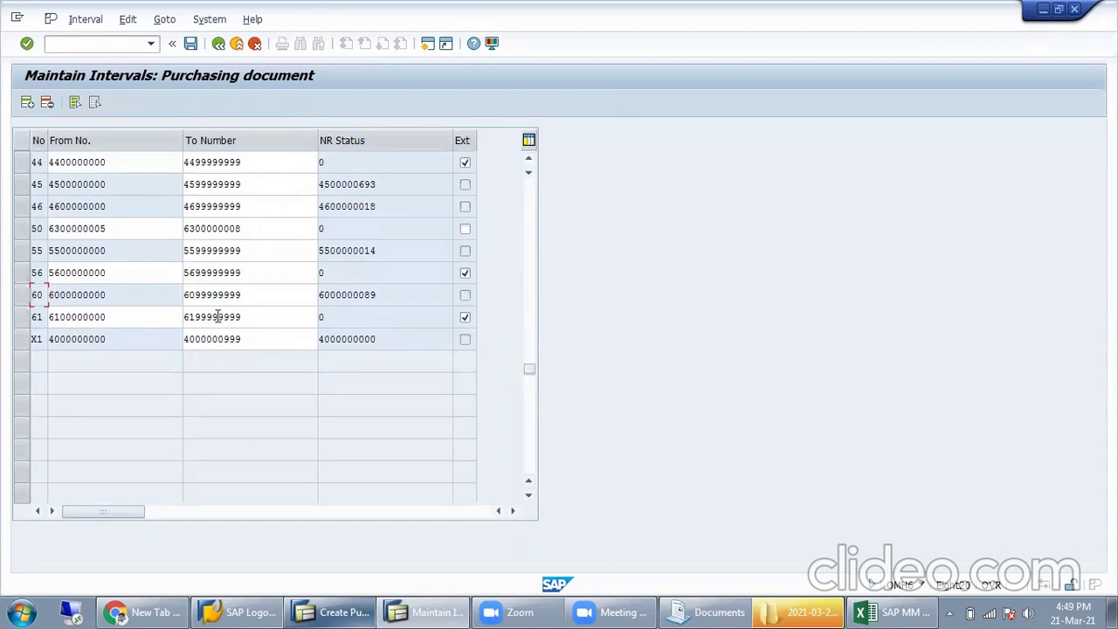
double_click(258, 317)
key(ctrl+c)
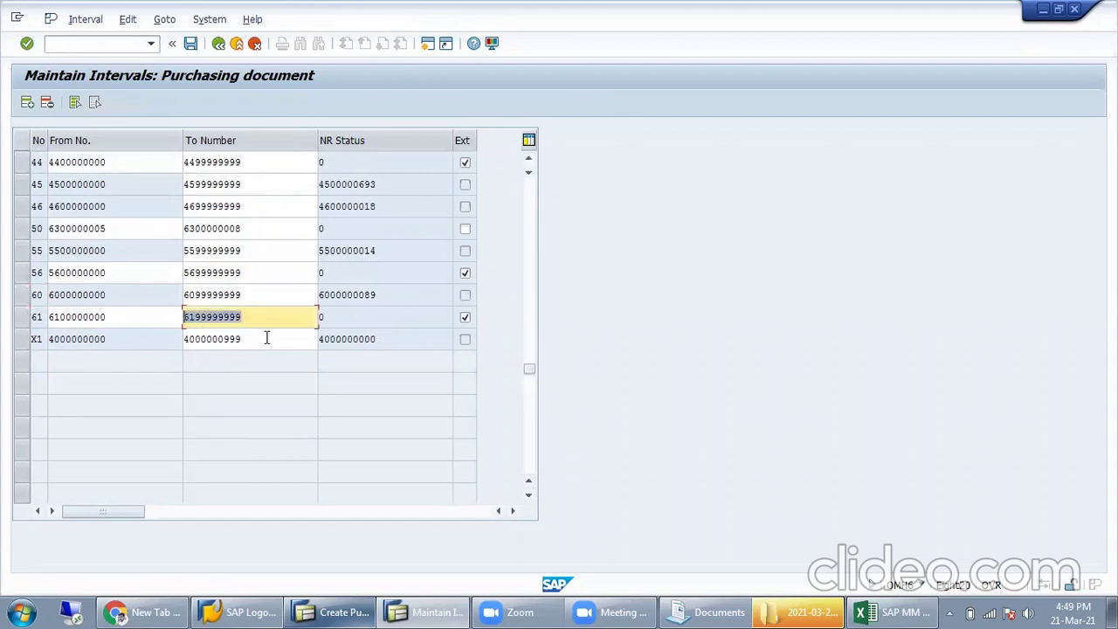
click(529, 158)
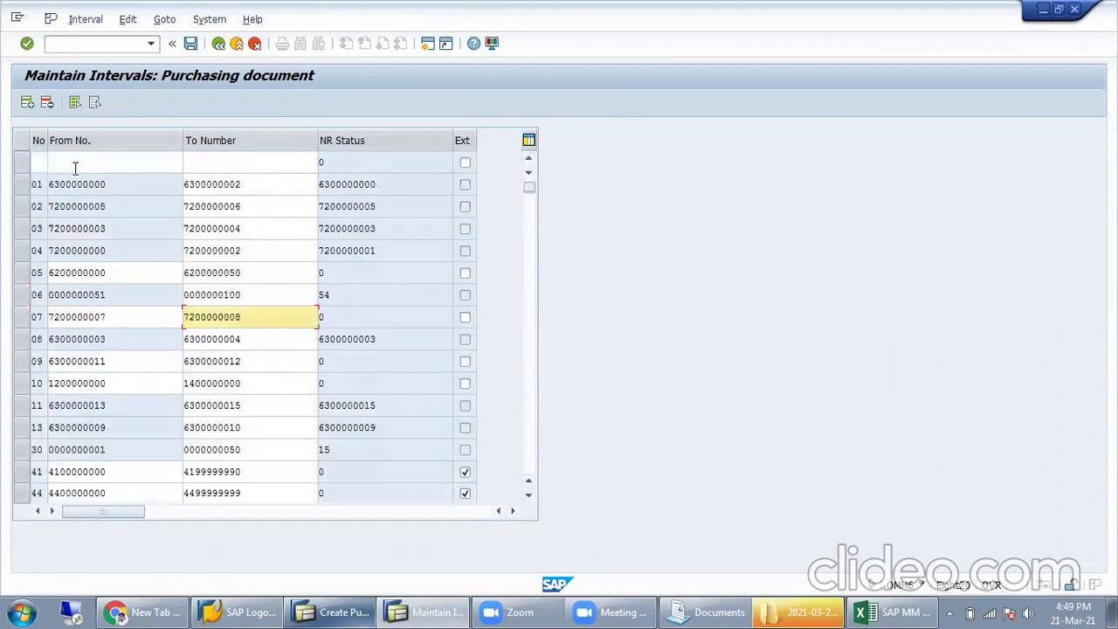
click(79, 164)
click(39, 163)
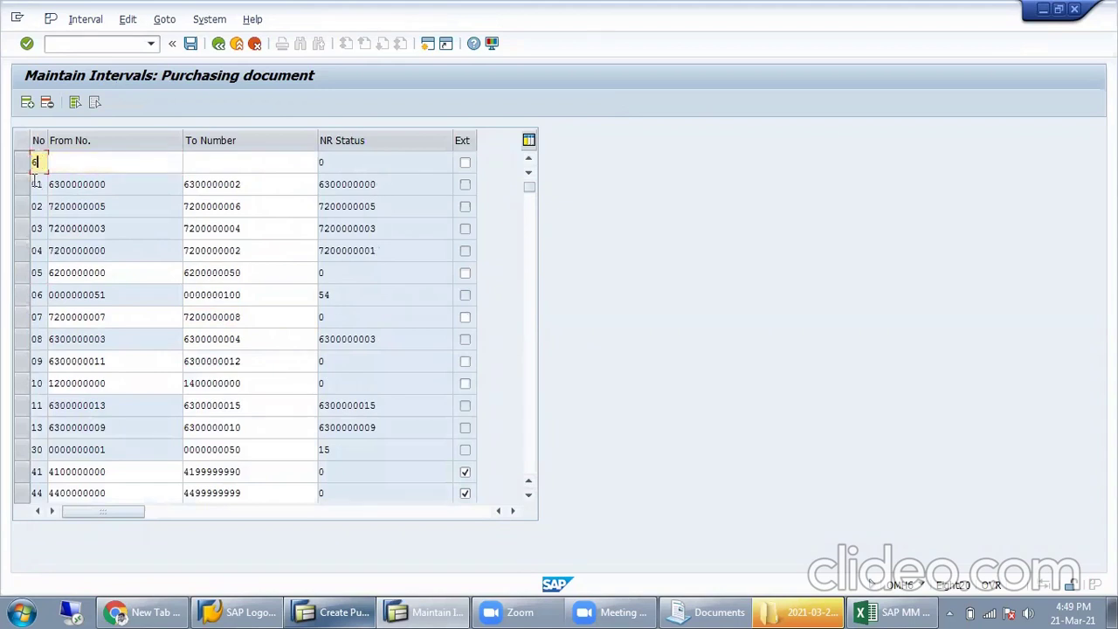
key(Tab)
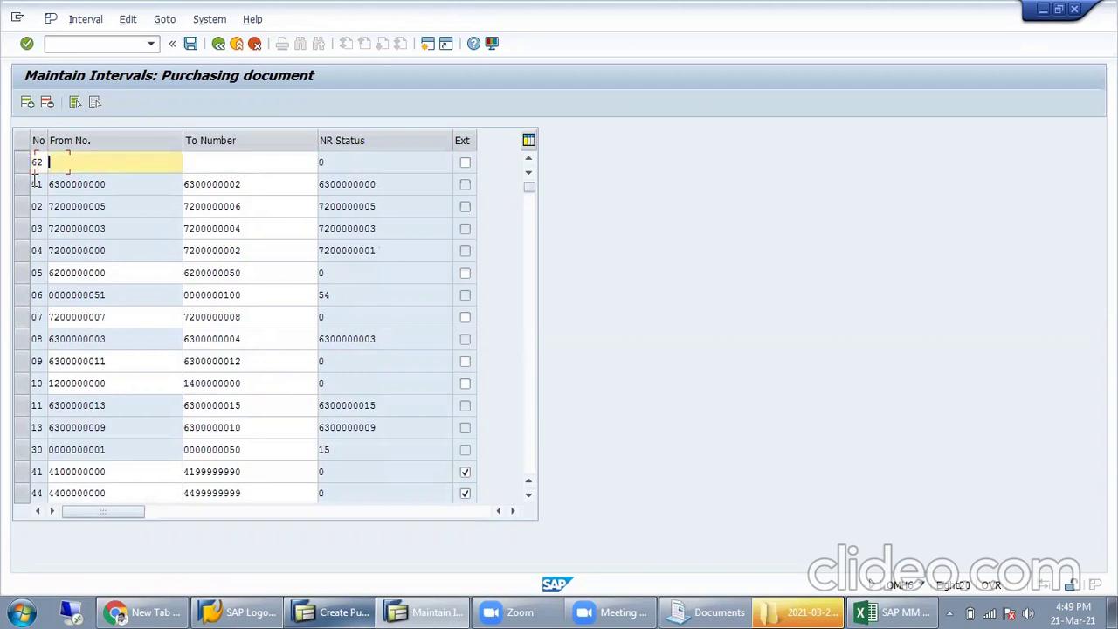
key(ctrl+v)
text(00000)
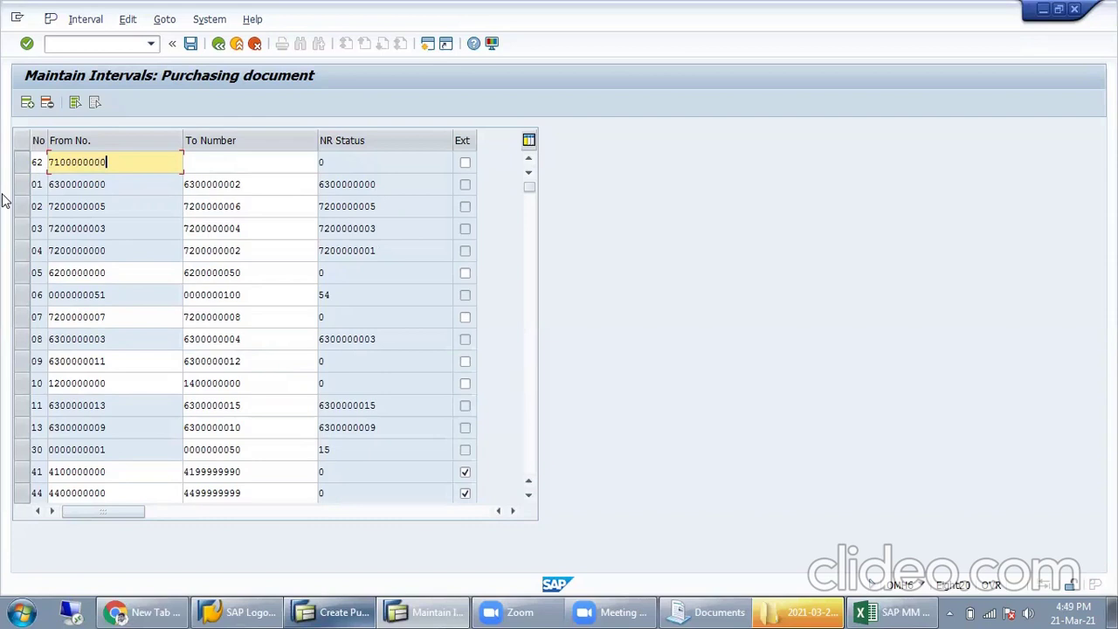
key(shift+Home)
key(ctrl+c)
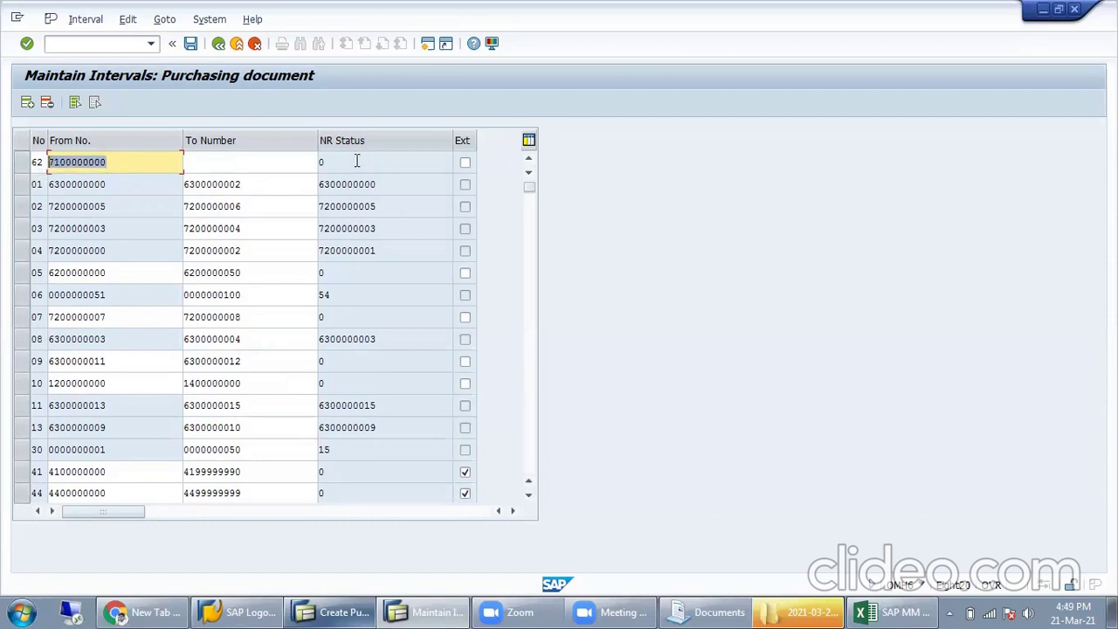
click(278, 156)
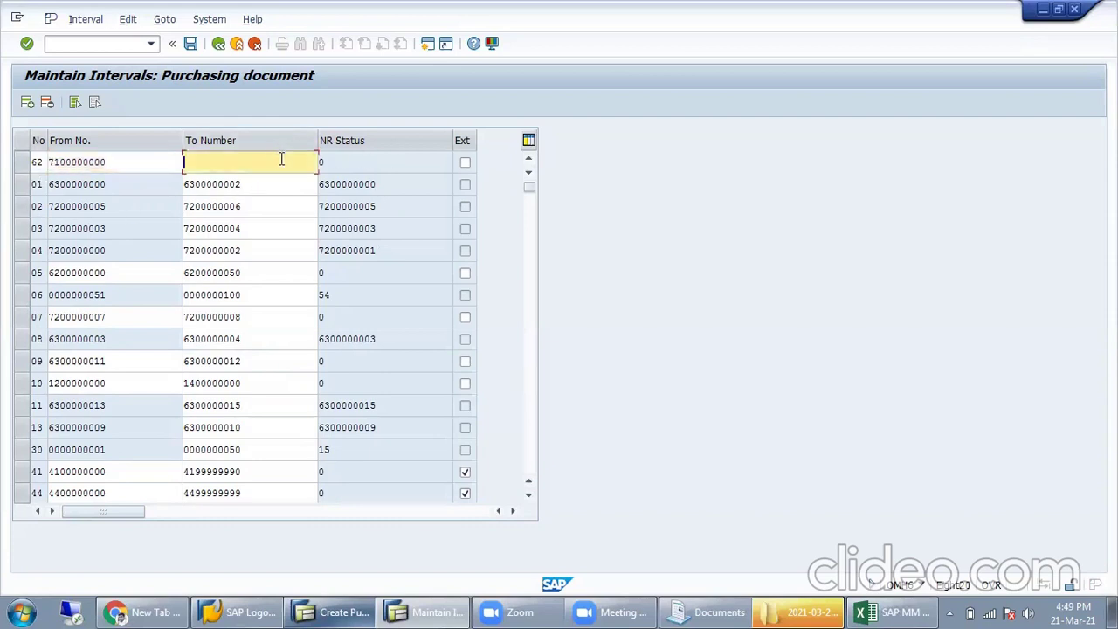
key(ctrl+v)
drag(229, 163, 273, 180)
text(99)
key(Return)
Step: Save interval 62, dismiss the transport notice, and go back to the IMG tree
click(190, 43)
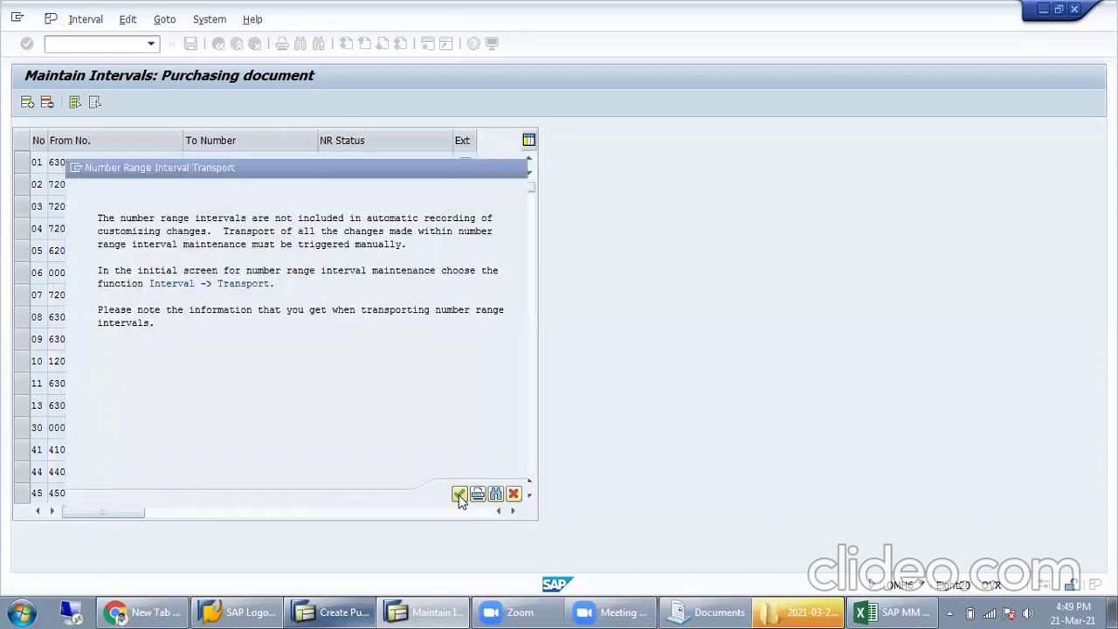
click(460, 494)
click(247, 336)
scroll(285, 345, down, 3)
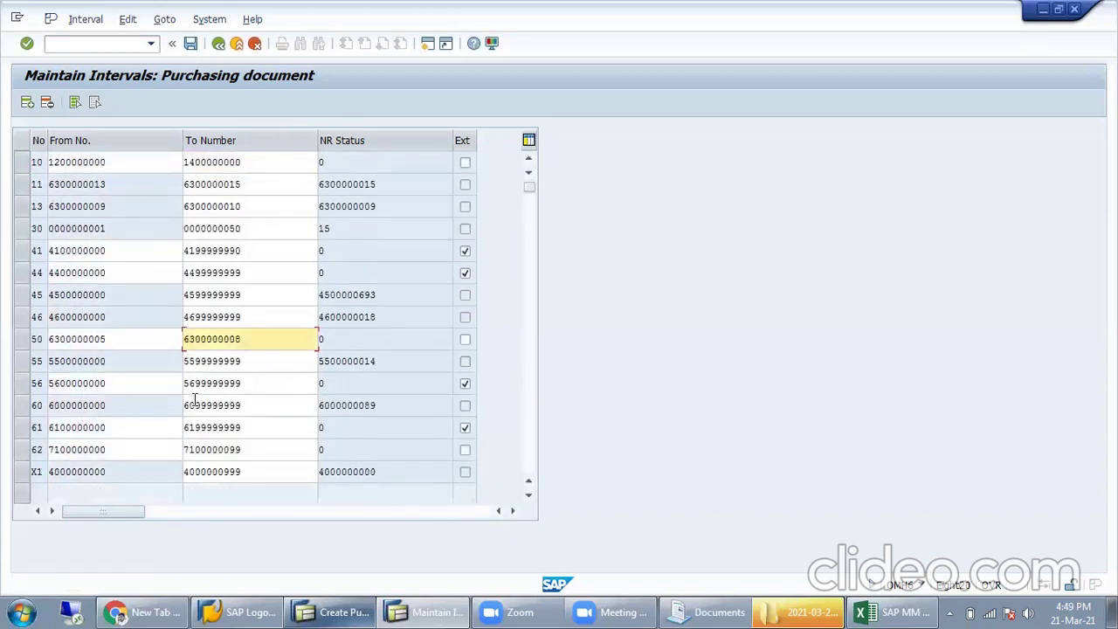
click(26, 451)
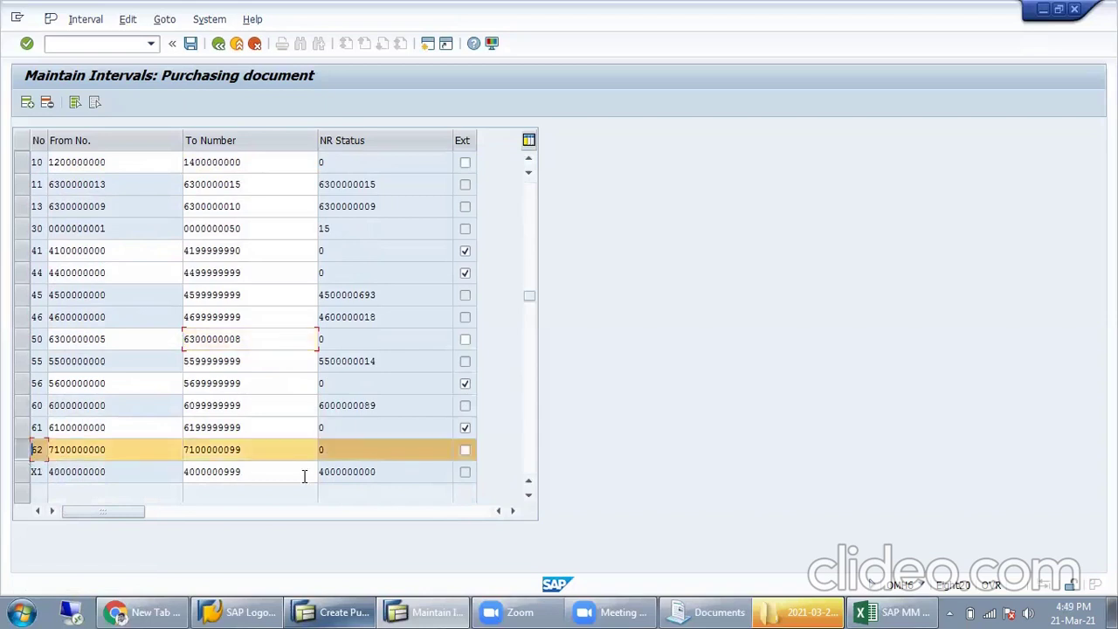
click(27, 453)
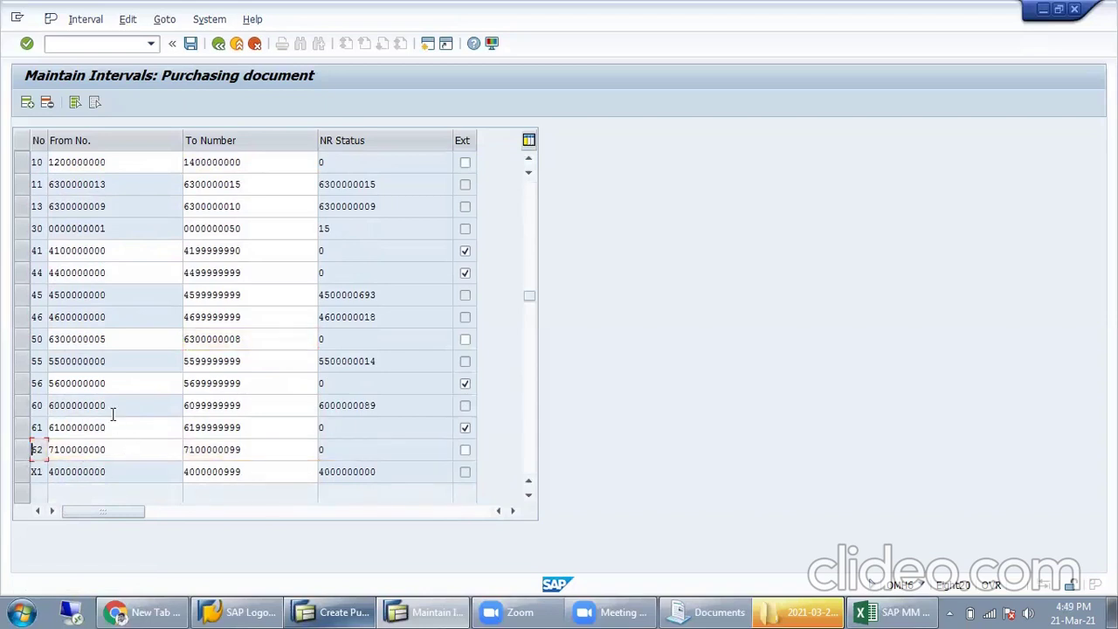
click(219, 45)
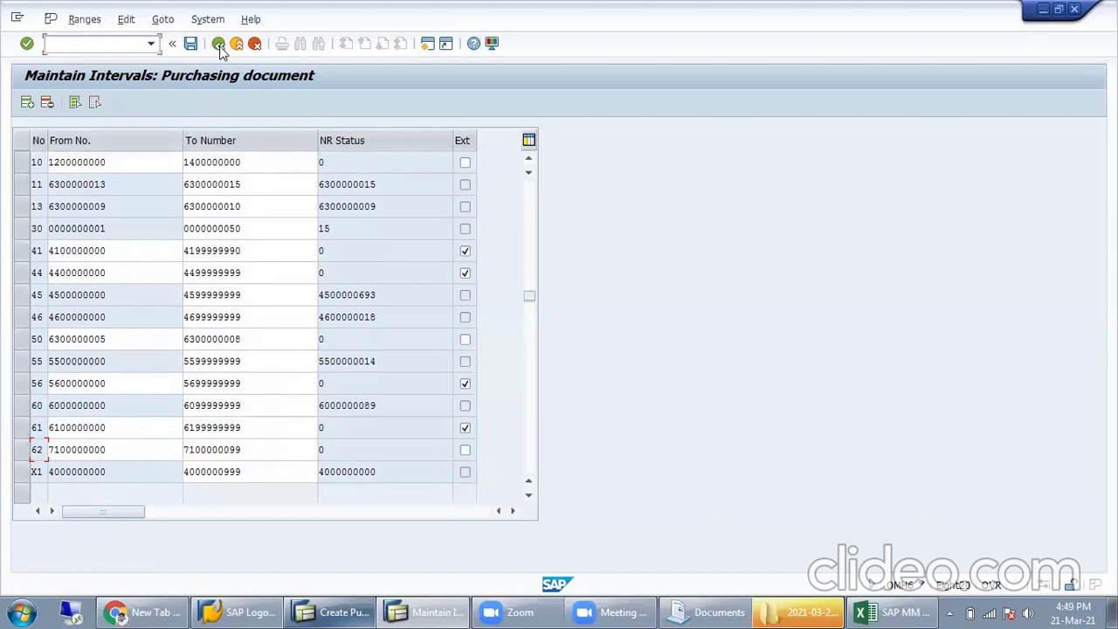
click(219, 44)
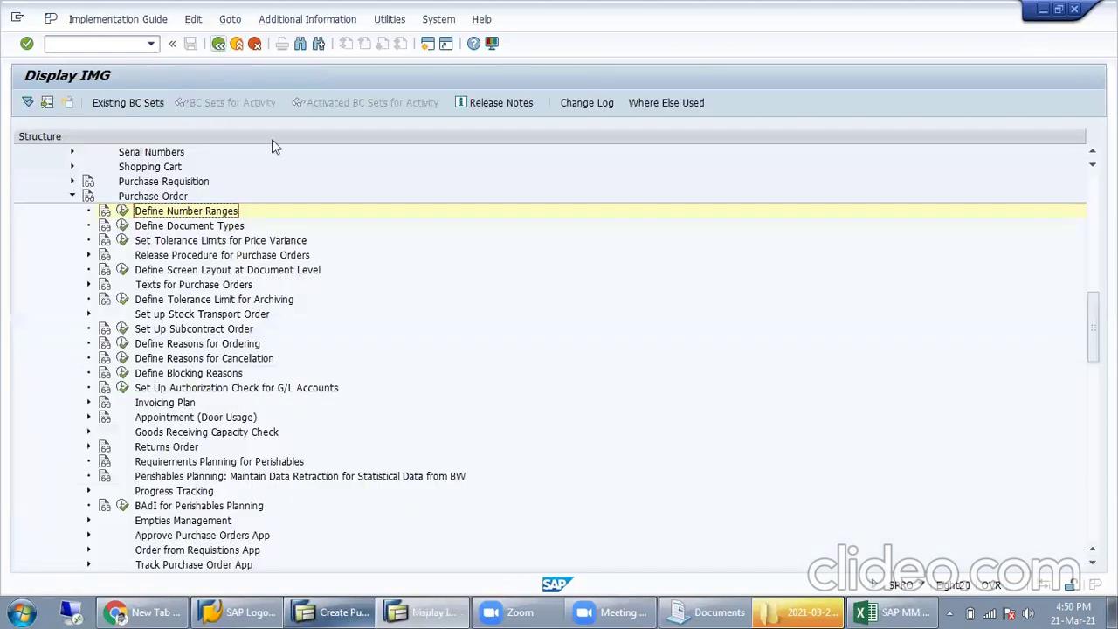
Step: Open Define Document Types for purchase orders and select the NB Standard PO row
click(157, 227)
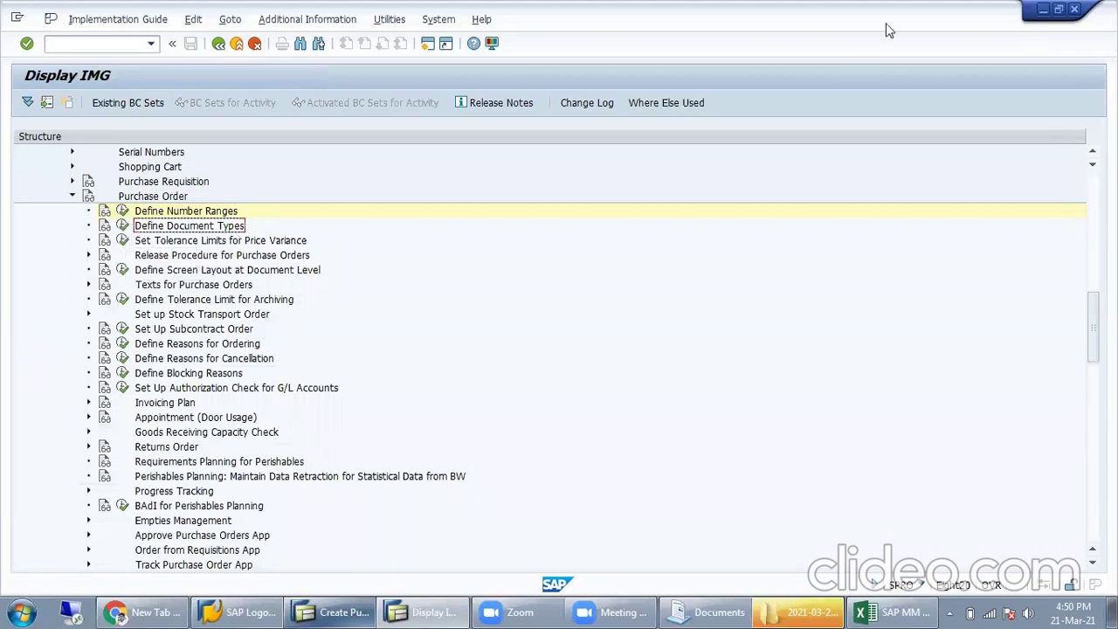
click(122, 225)
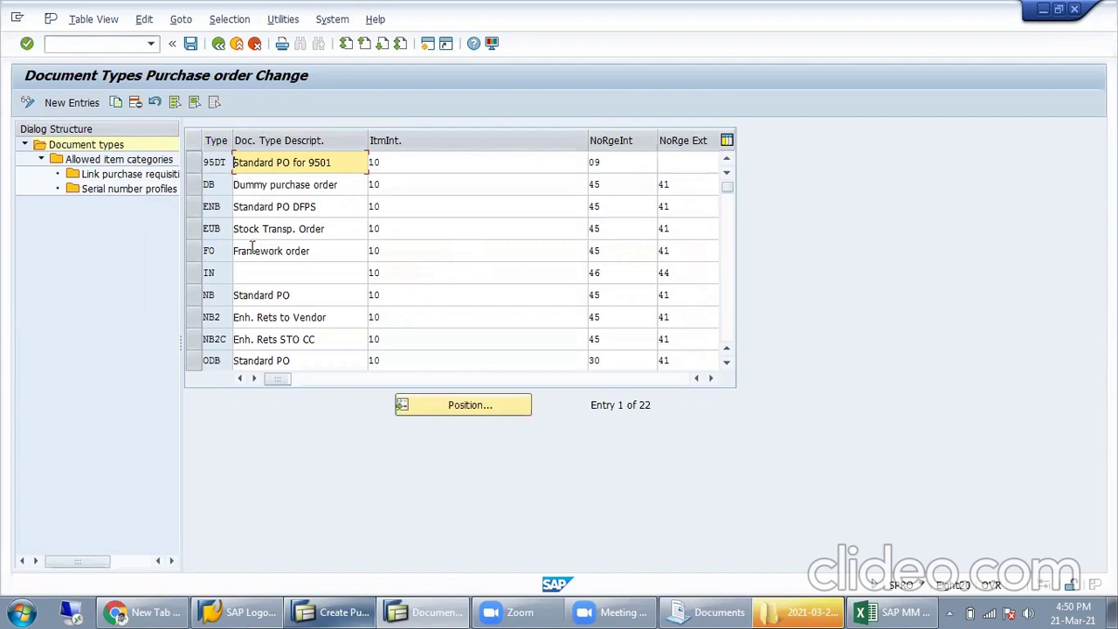
click(192, 298)
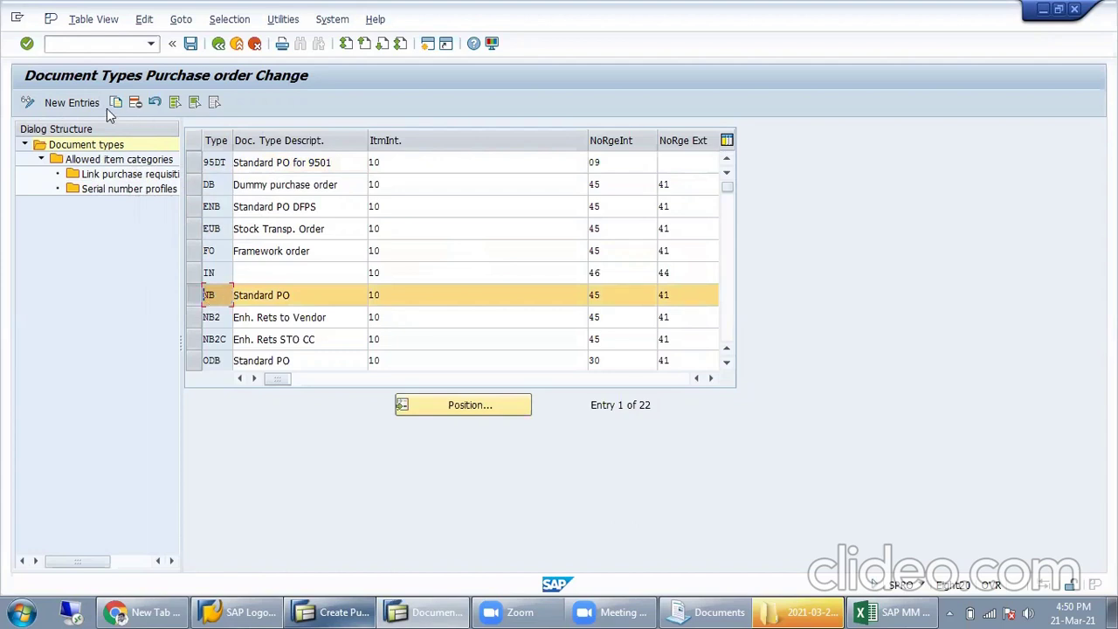
Step: Copy NB as type ZNB described 'Standard PO for Rel' and select its item interval 10
key(Return)
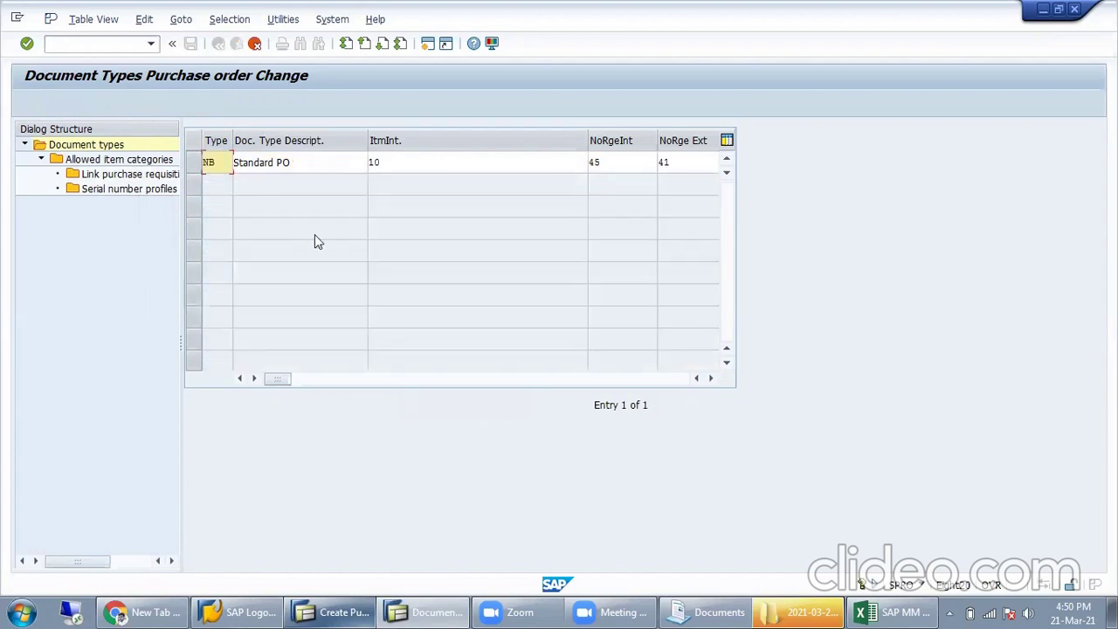
text(Z)
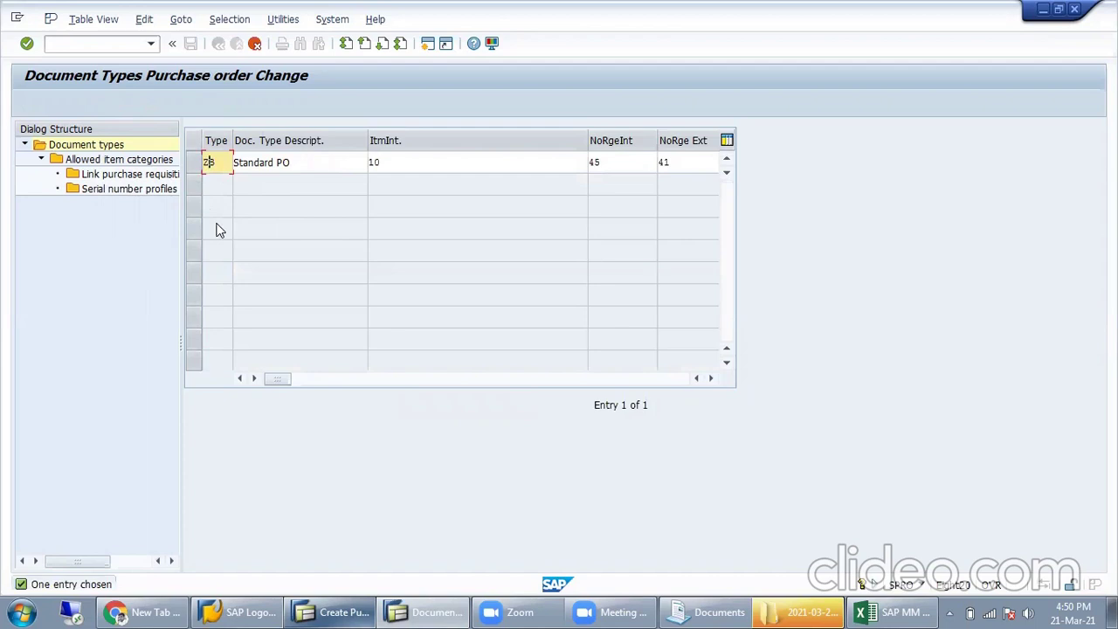
text(NB)
click(345, 166)
text(for)
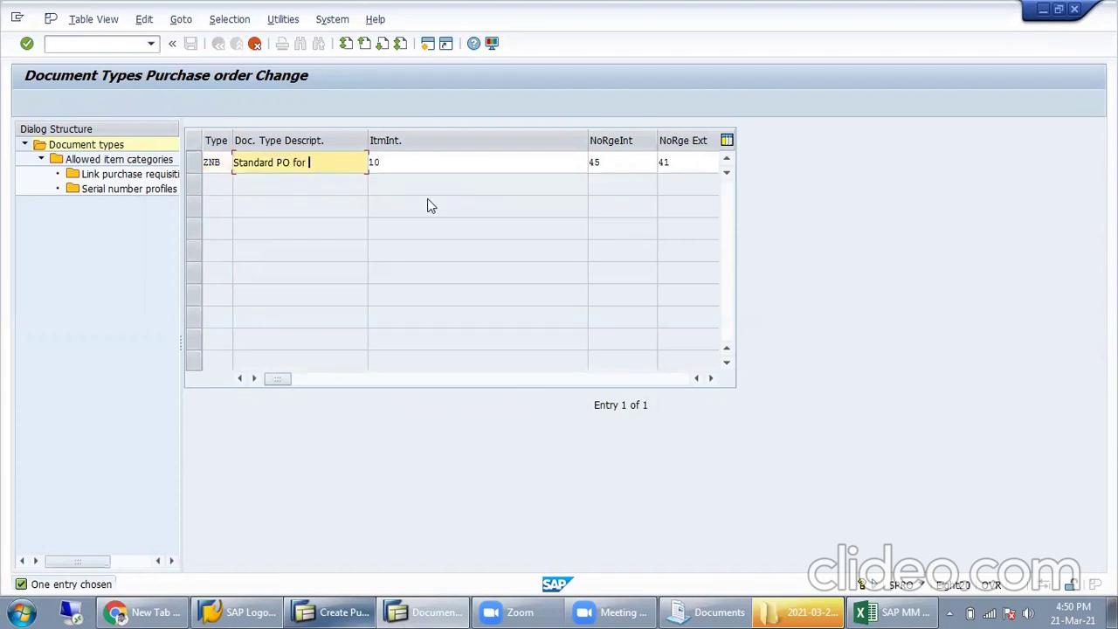
click(896, 611)
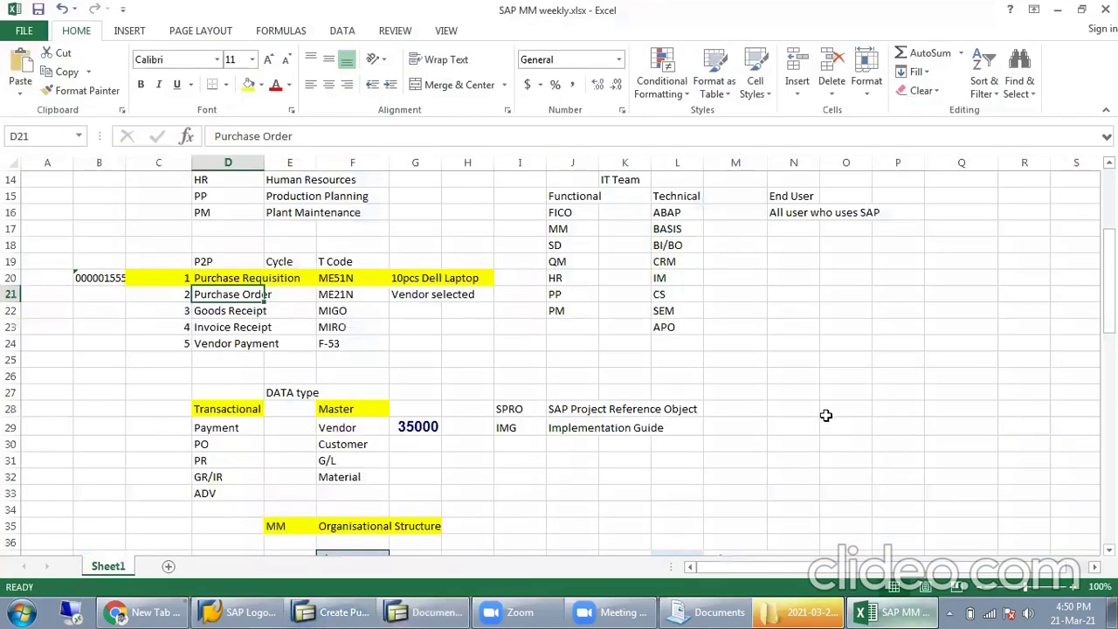
scroll(686, 398, down, 5)
click(884, 611)
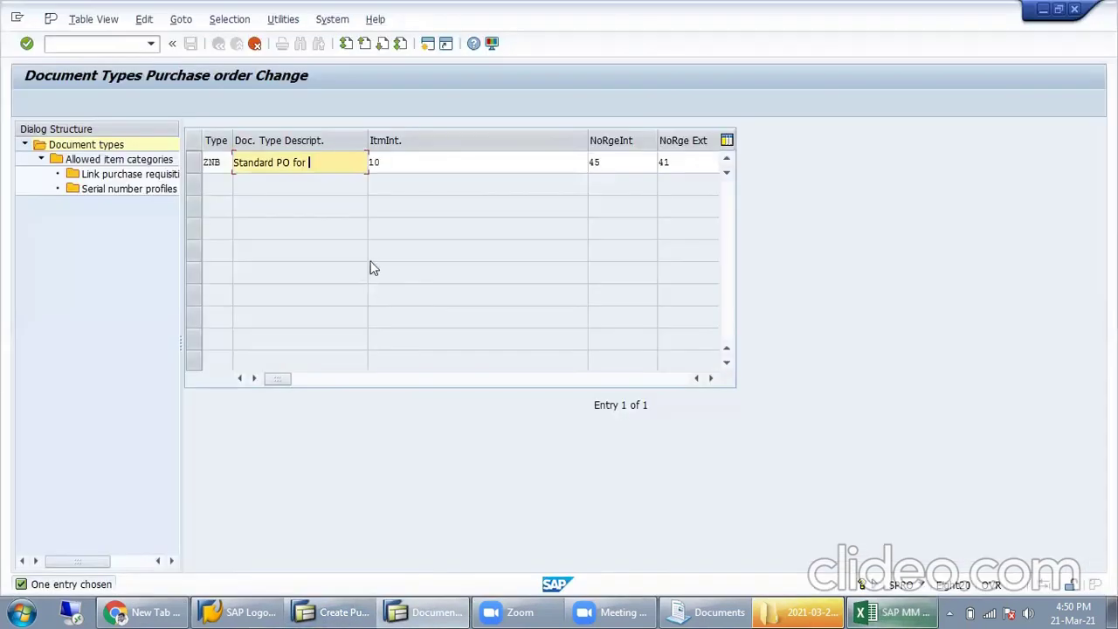
text(Rel)
click(446, 166)
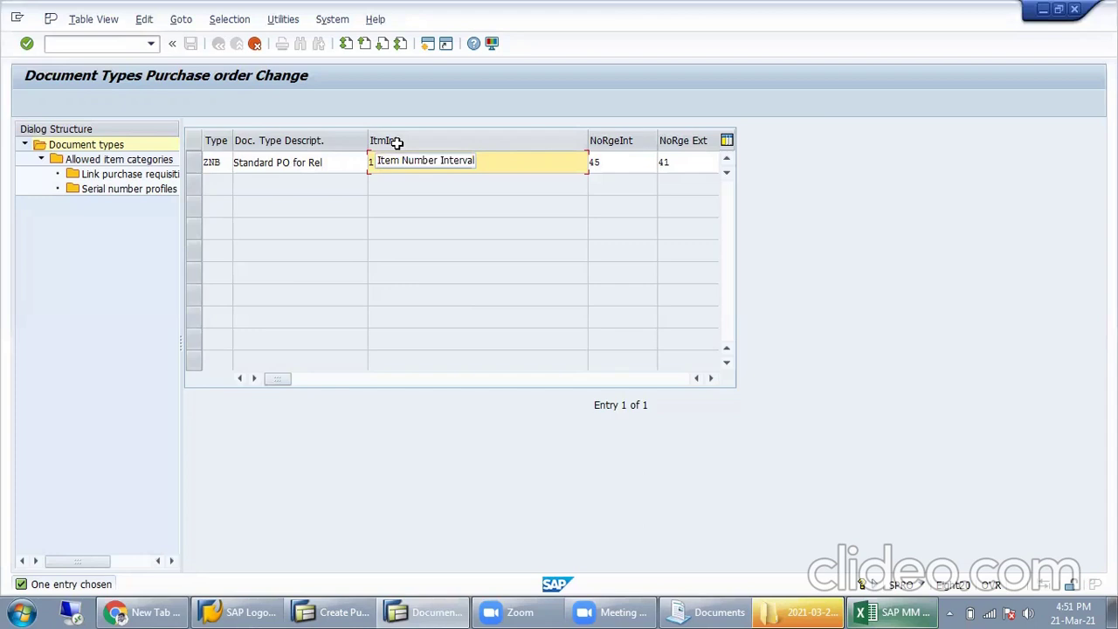
drag(421, 168, 226, 179)
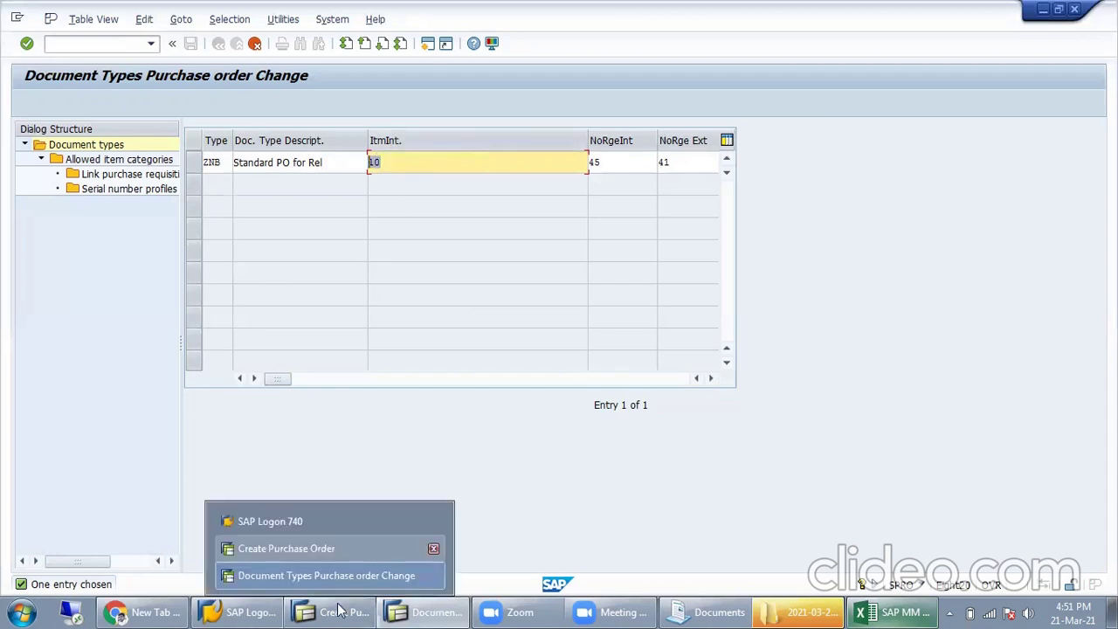
click(350, 548)
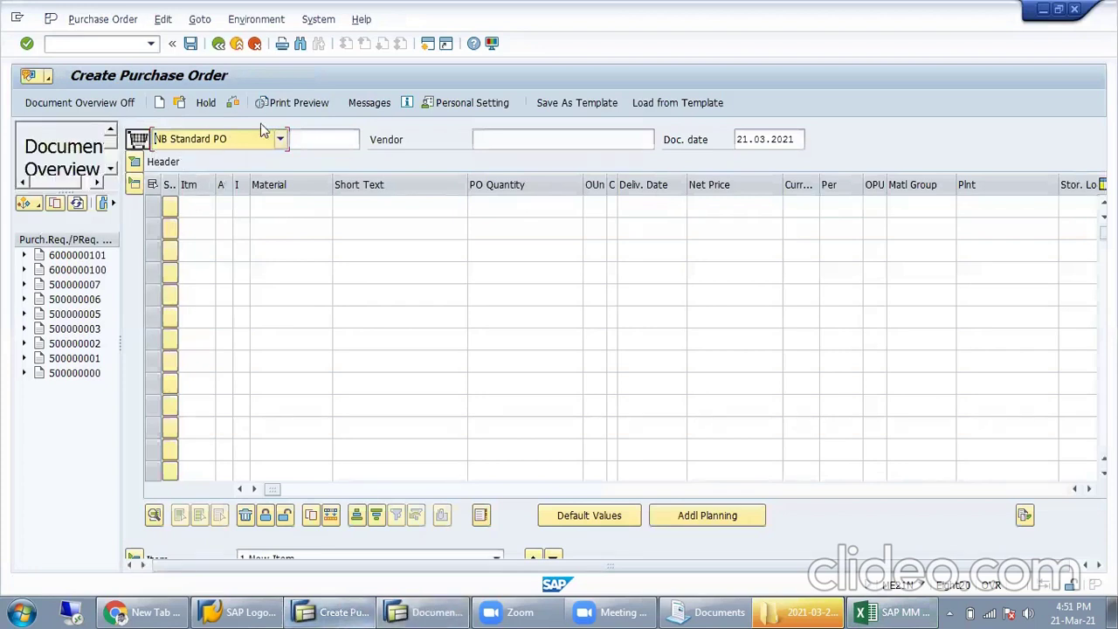
Step: Enter item numbers 10, 20 and 30 in the first three item rows
click(233, 144)
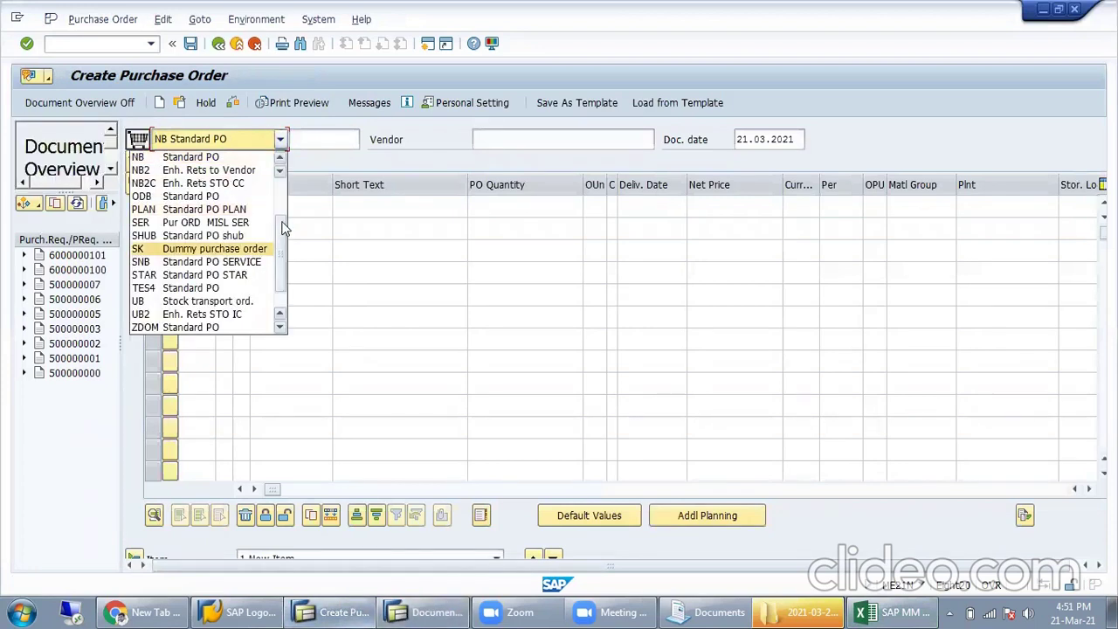
click(385, 148)
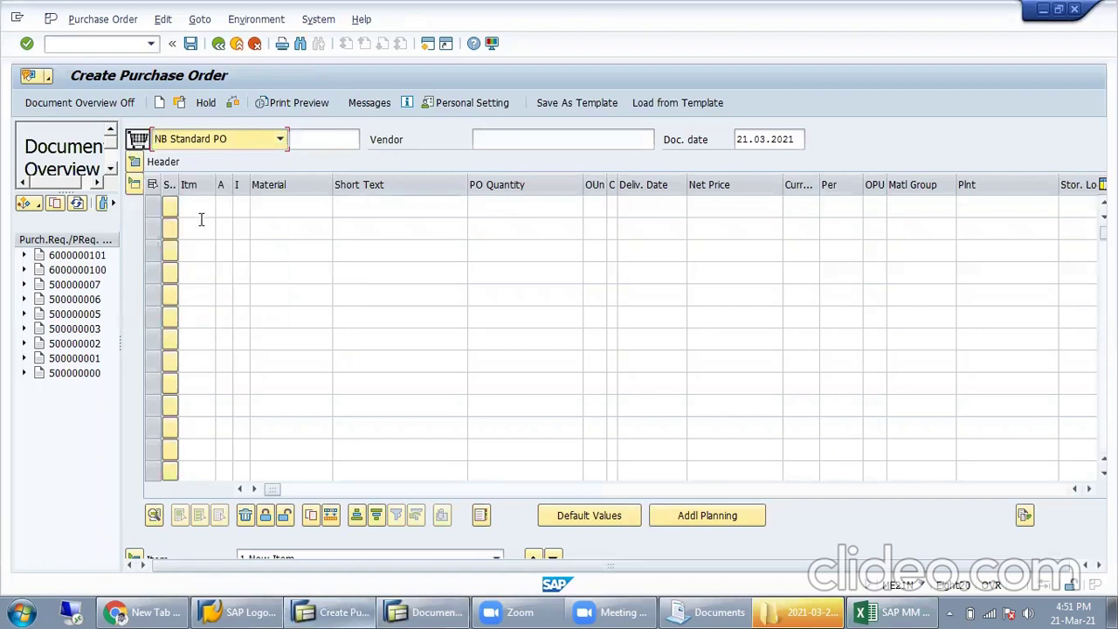
click(201, 208)
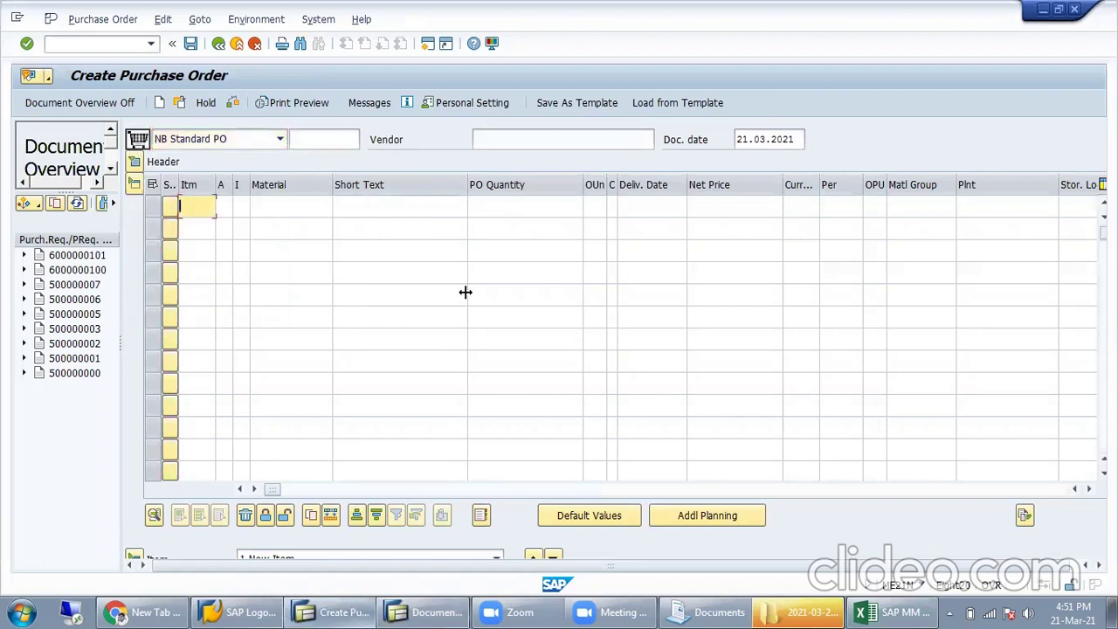
text(10)
click(267, 204)
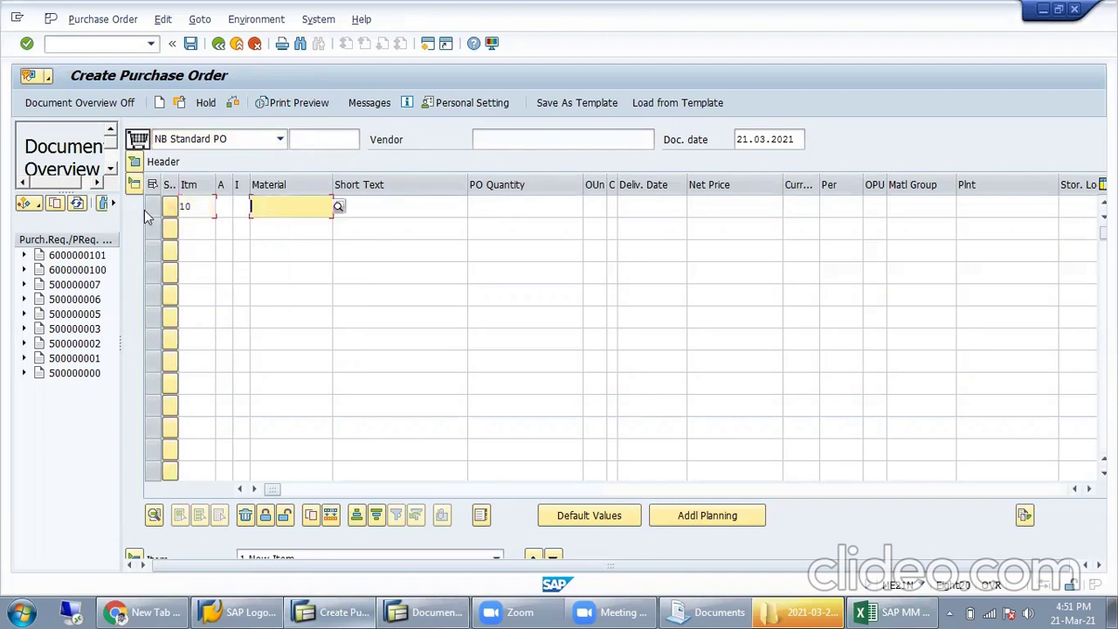
click(194, 226)
text(20)
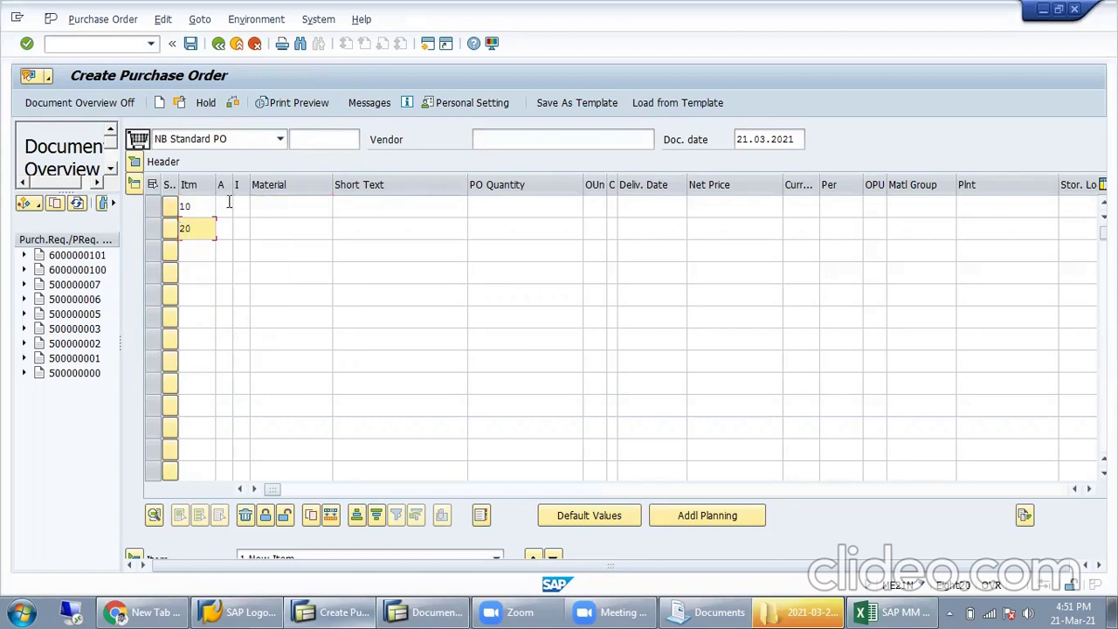
click(184, 253)
text(30)
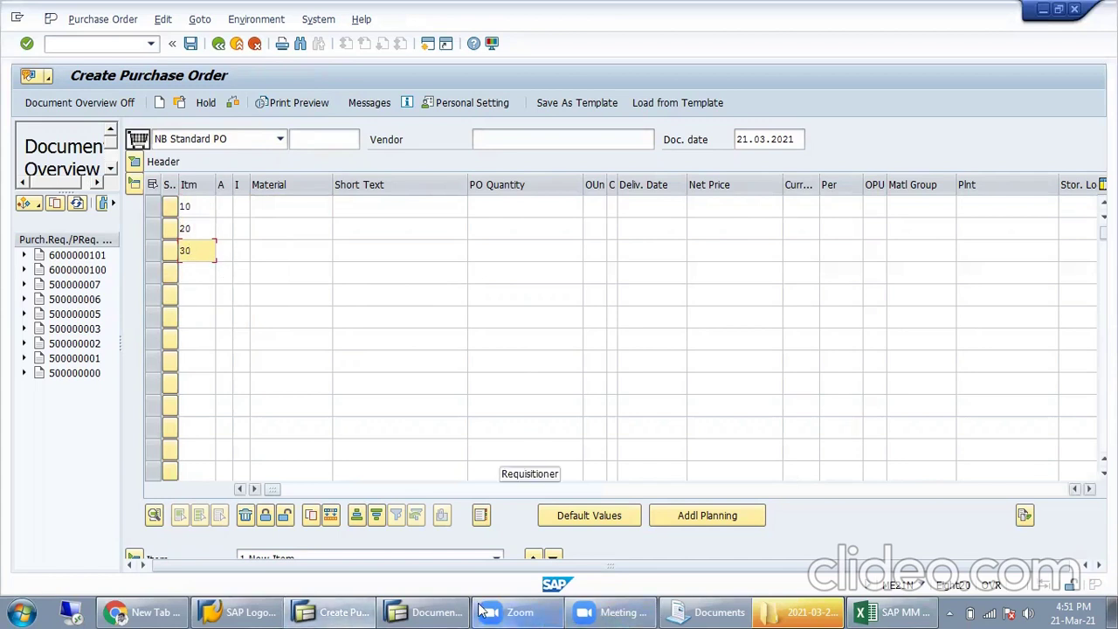
Step: Change ZNB's item interval to 1 and renumber the first two items 1 and 2
click(425, 612)
click(392, 164)
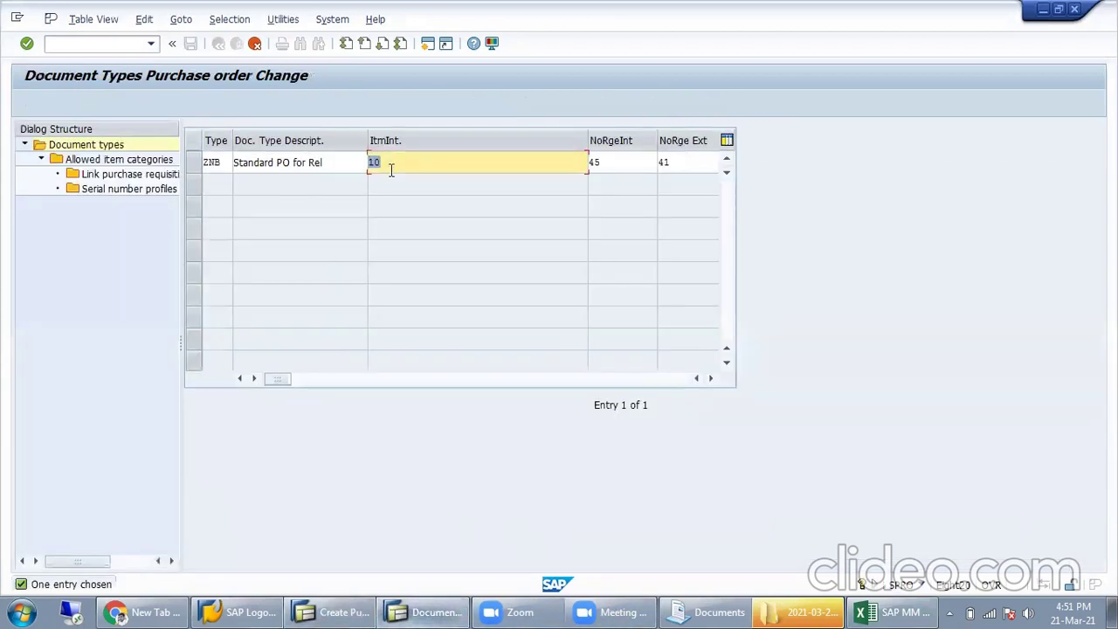
text(1)
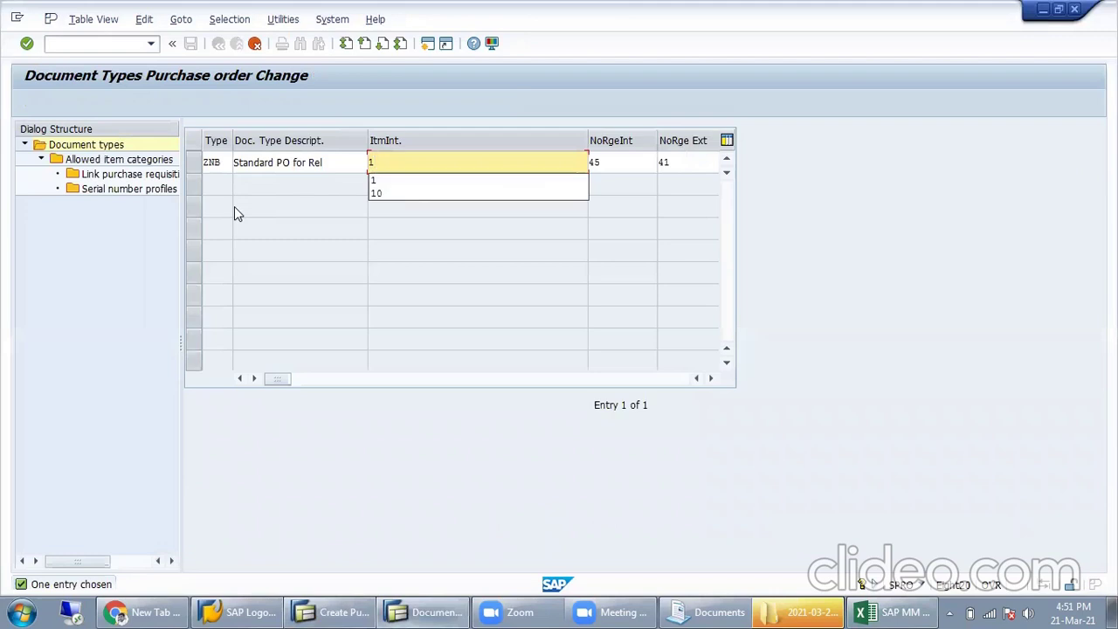
click(333, 611)
click(198, 201)
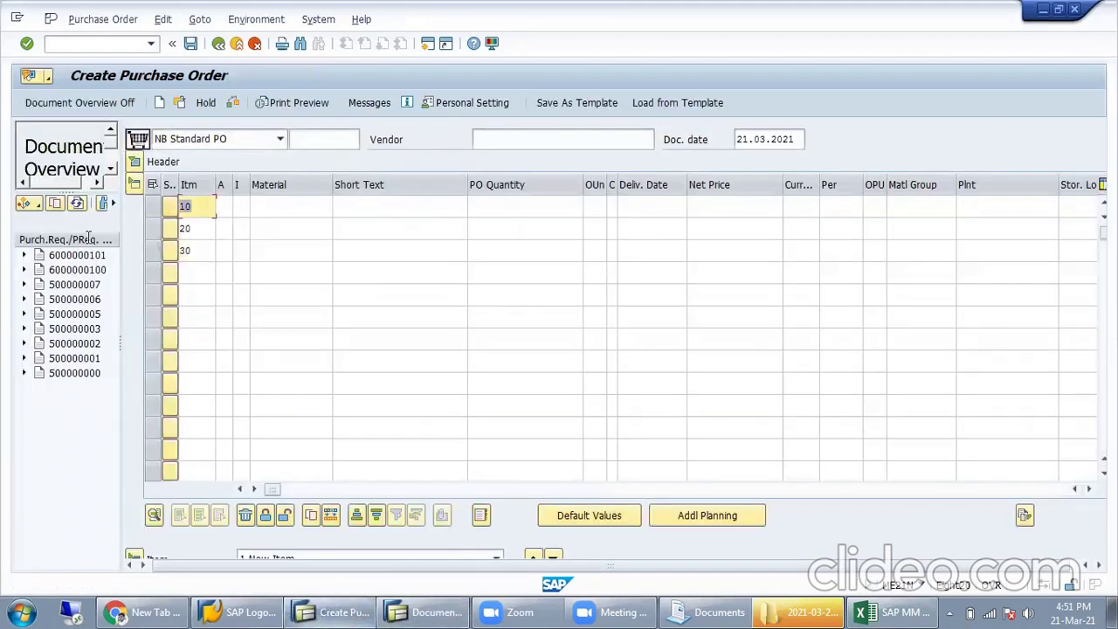
text(1)
click(188, 228)
text(2)
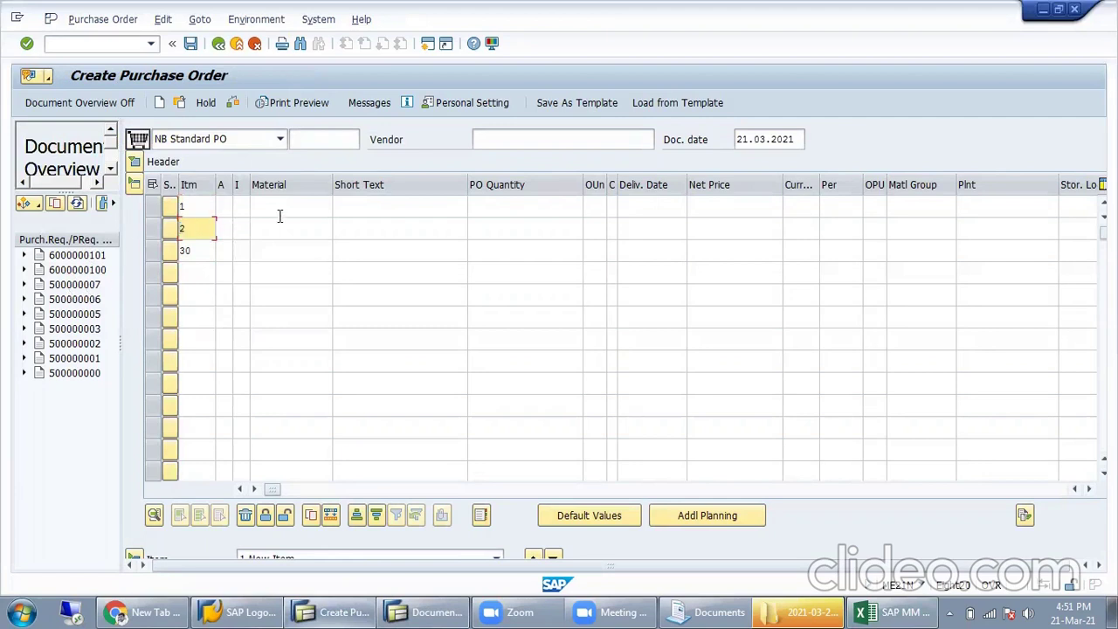
Step: Delete item numbers 30, 2 and 1 from the item rows
click(208, 251)
key(BackSpace)
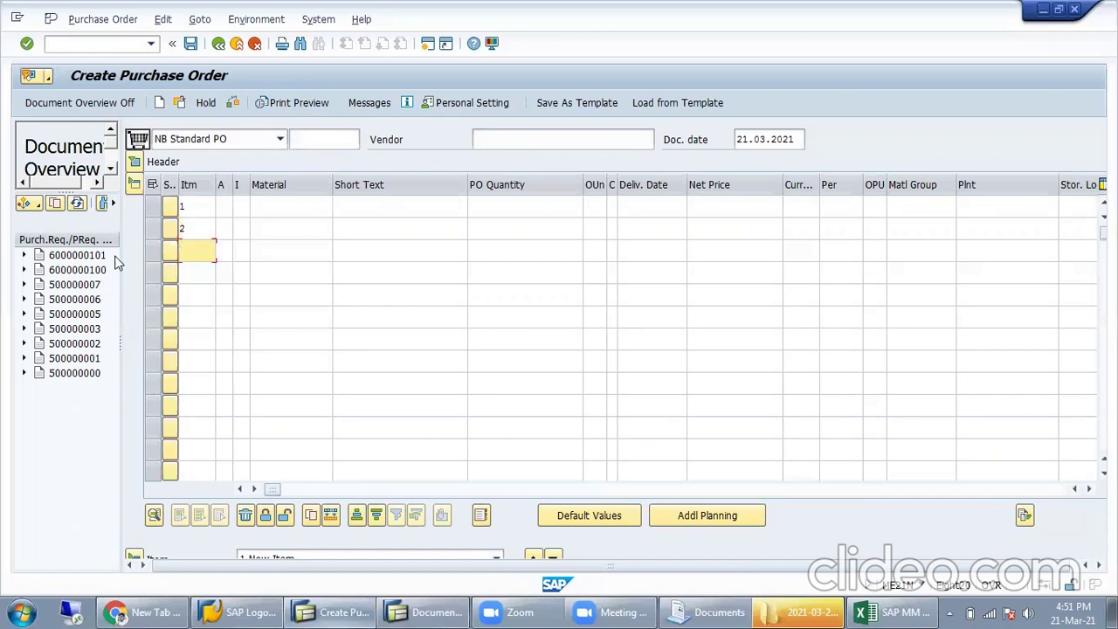
click(208, 229)
key(BackSpace)
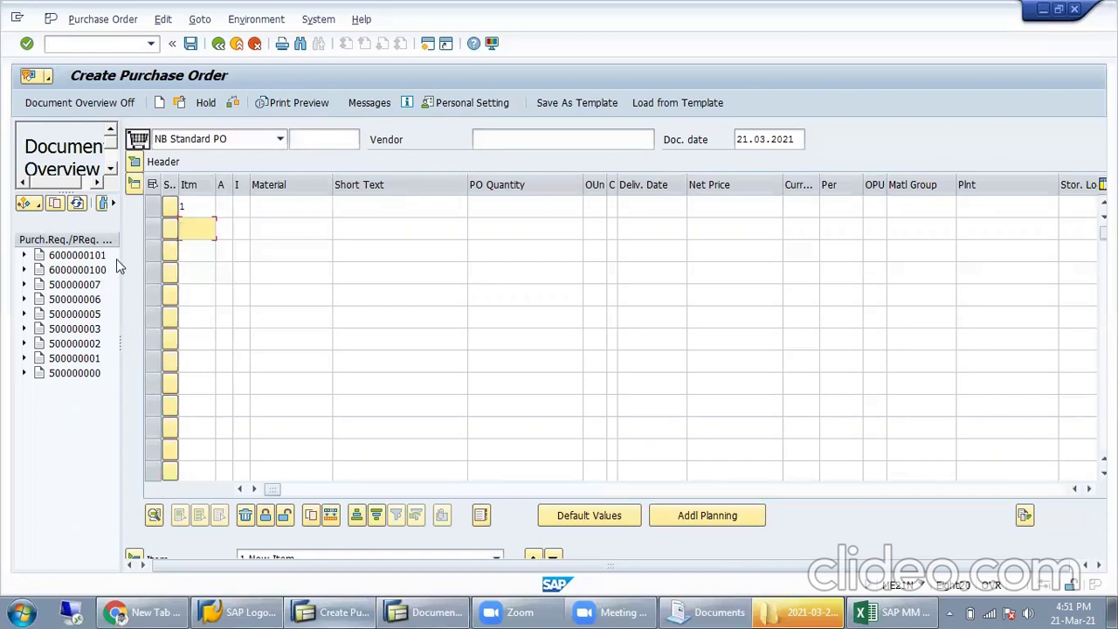
key(Up)
key(BackSpace)
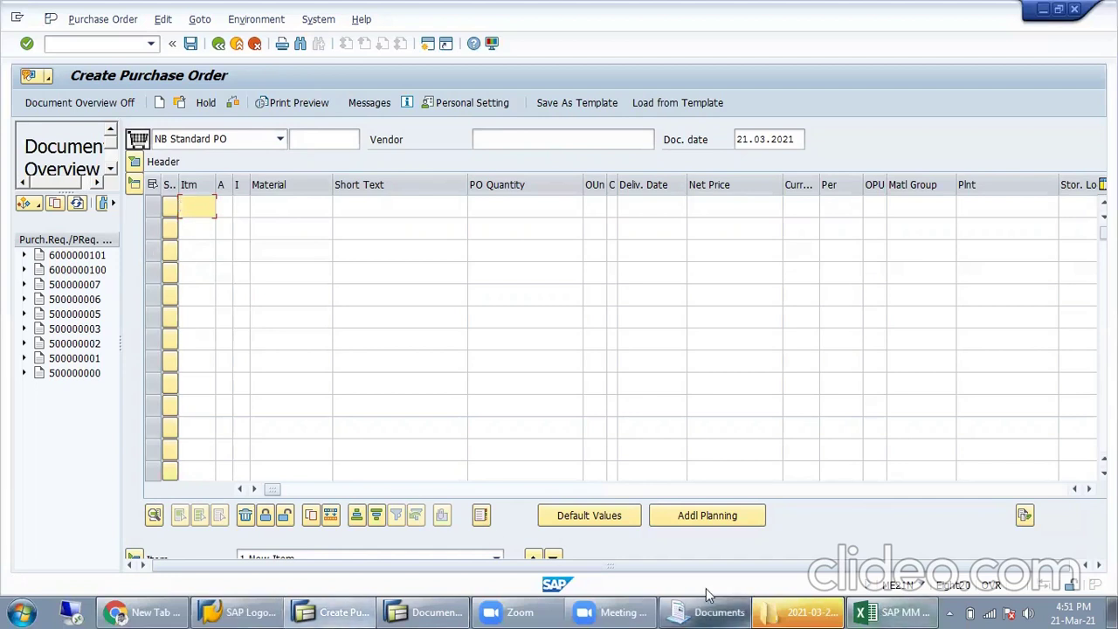
Step: Switch to the Document Types Purchase order Change window holding ZNB
click(384, 611)
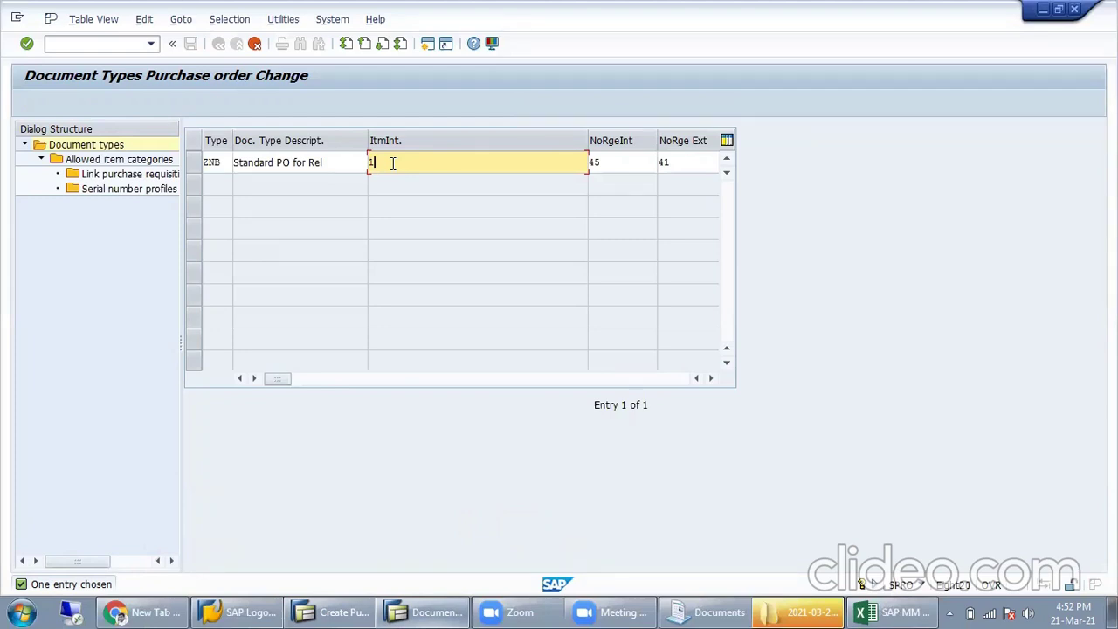
Step: Give ZNB an item interval of 10 and internal number range 62
text(0)
double_click(445, 166)
double_click(616, 165)
text(62)
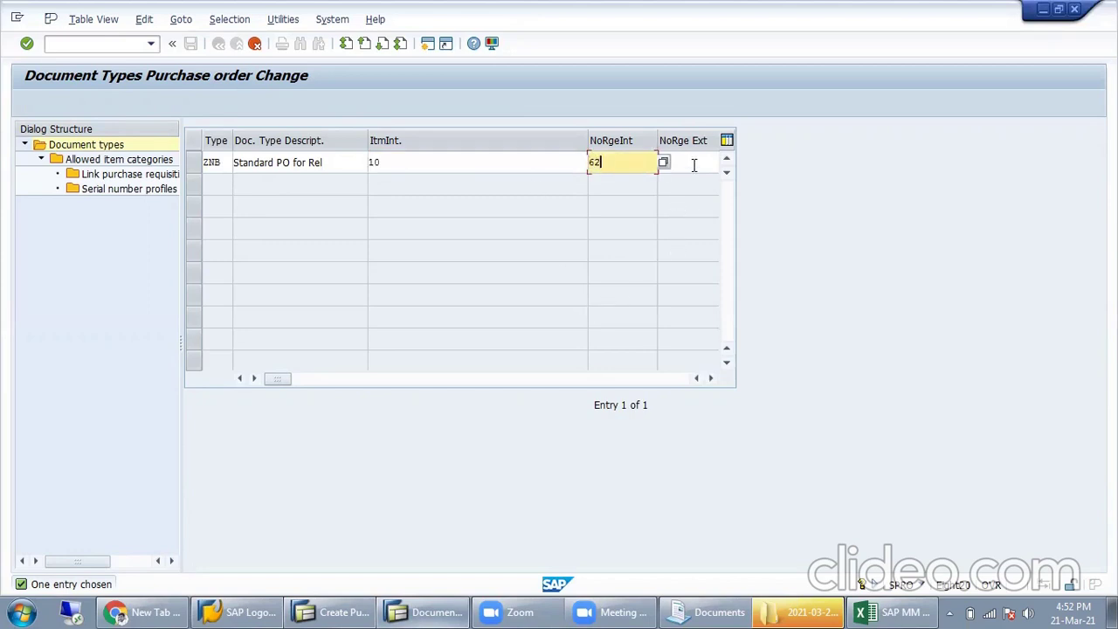
Step: Try external number range 62, then restore it to 41 and confirm
double_click(694, 165)
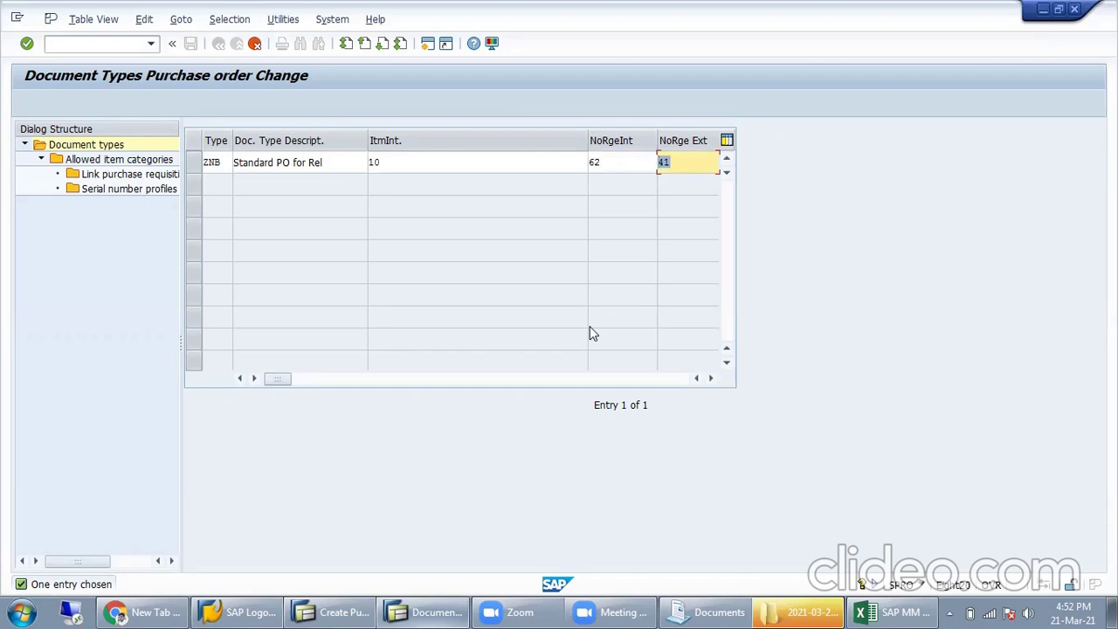
text(62)
key(Return)
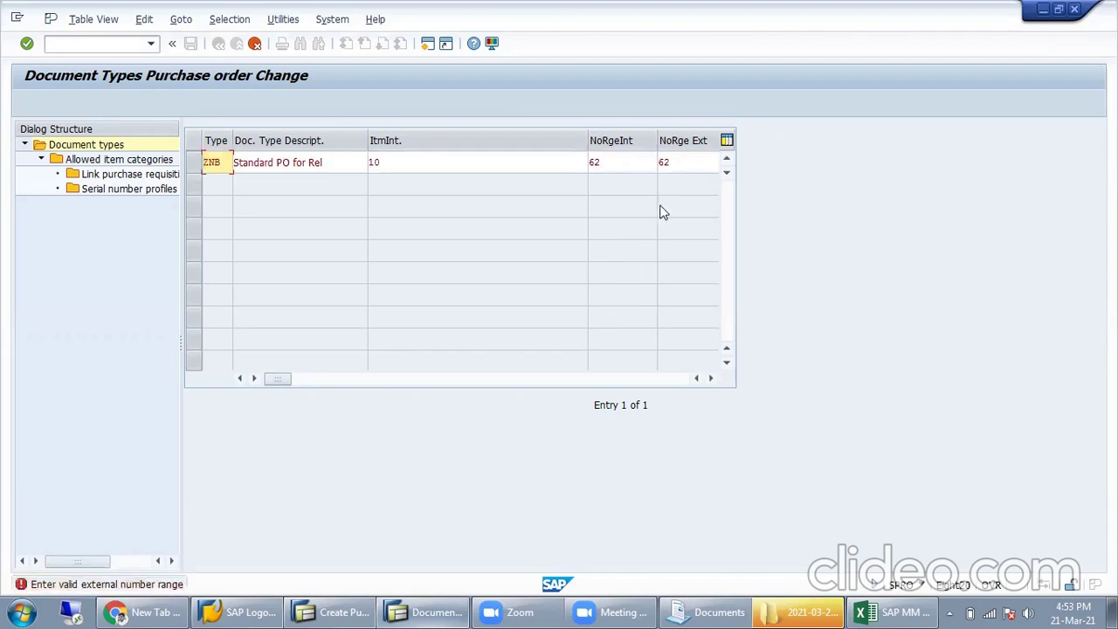
click(696, 160)
text(41)
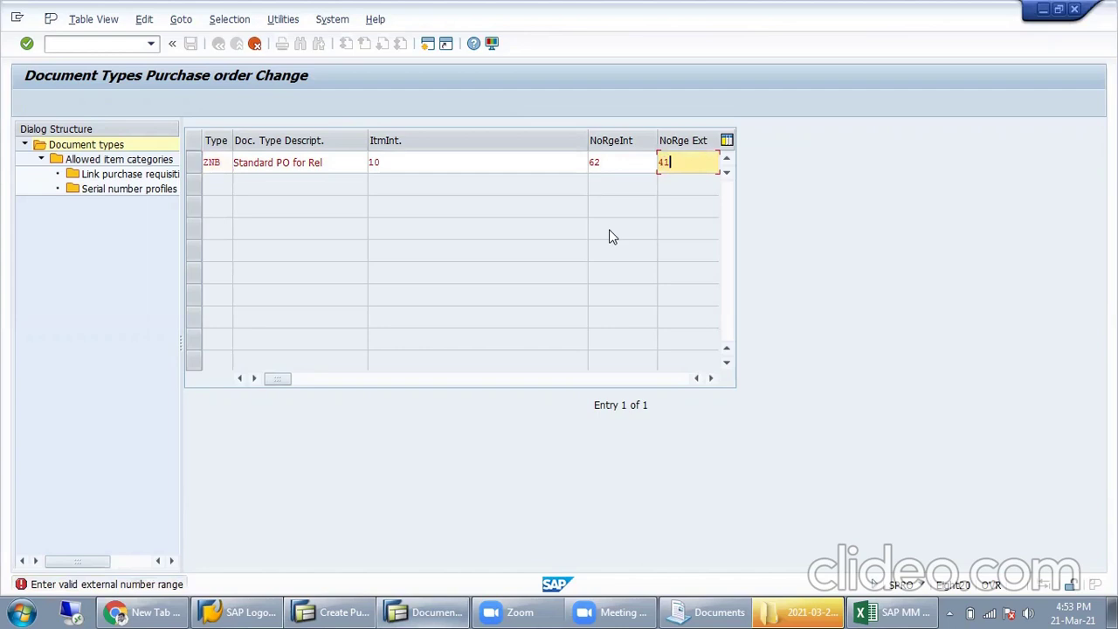
key(Return)
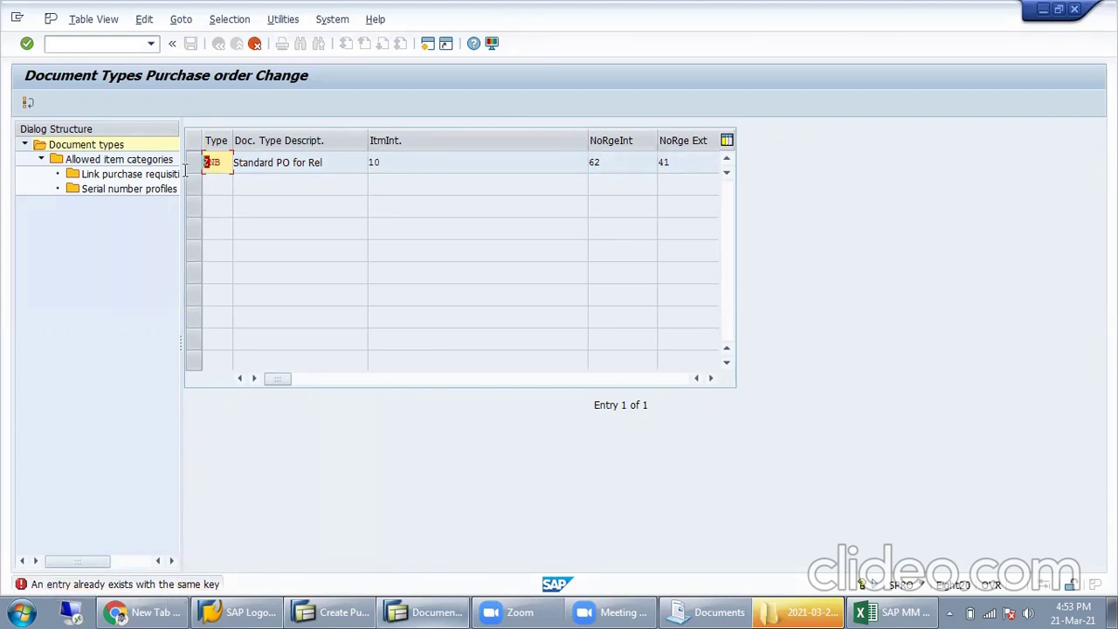
Step: Copy ZNB as new type RNB with all 174 dependent entries
text(R)
key(Return)
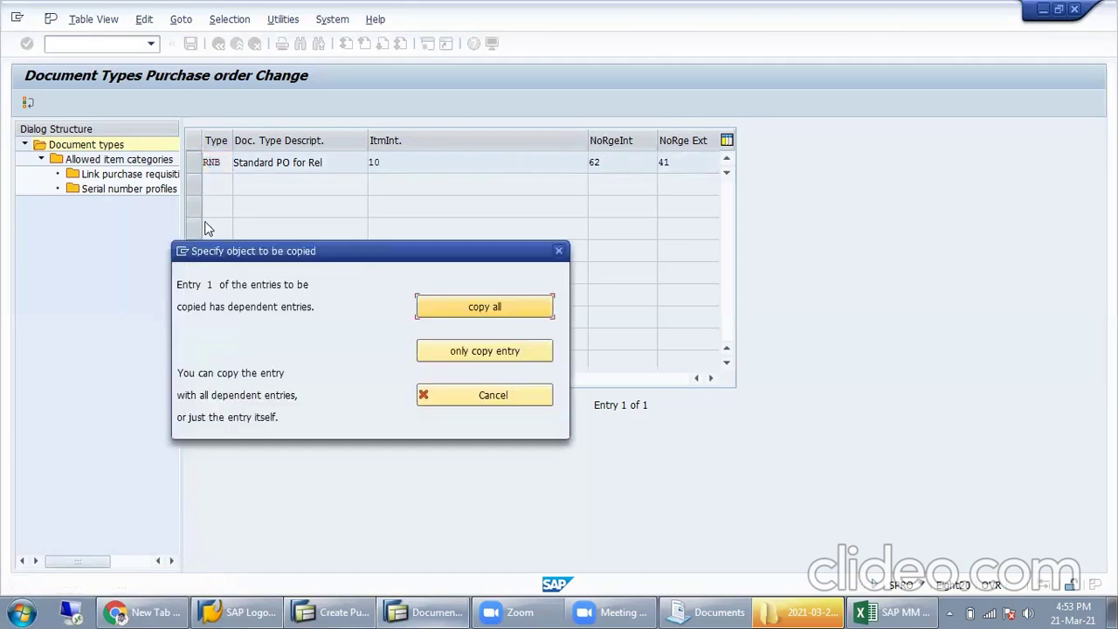
drag(261, 250, 278, 199)
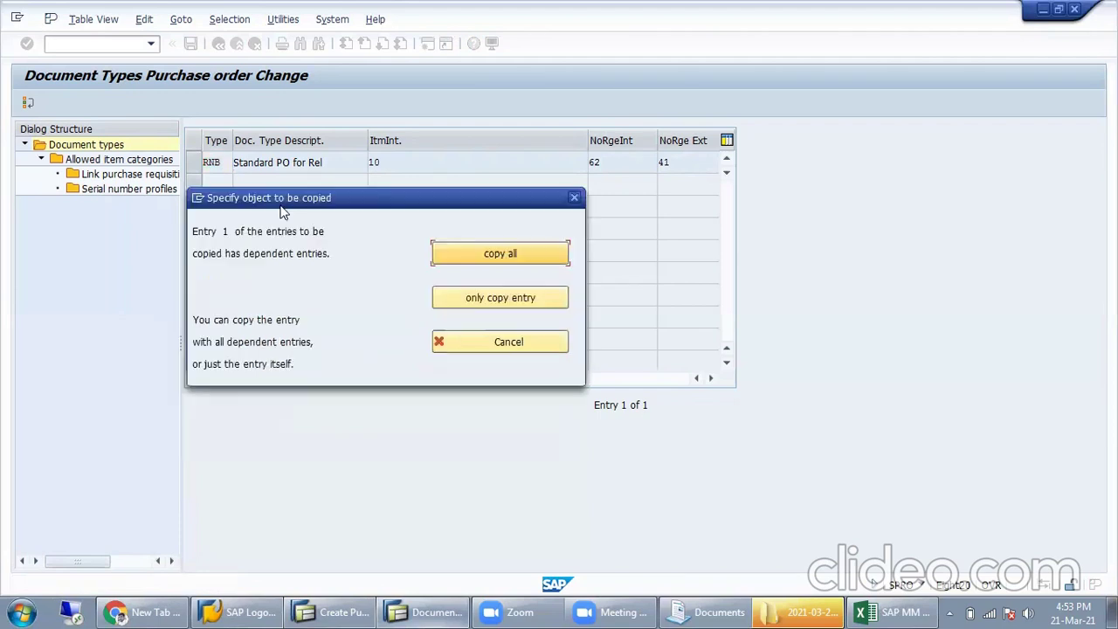
click(512, 262)
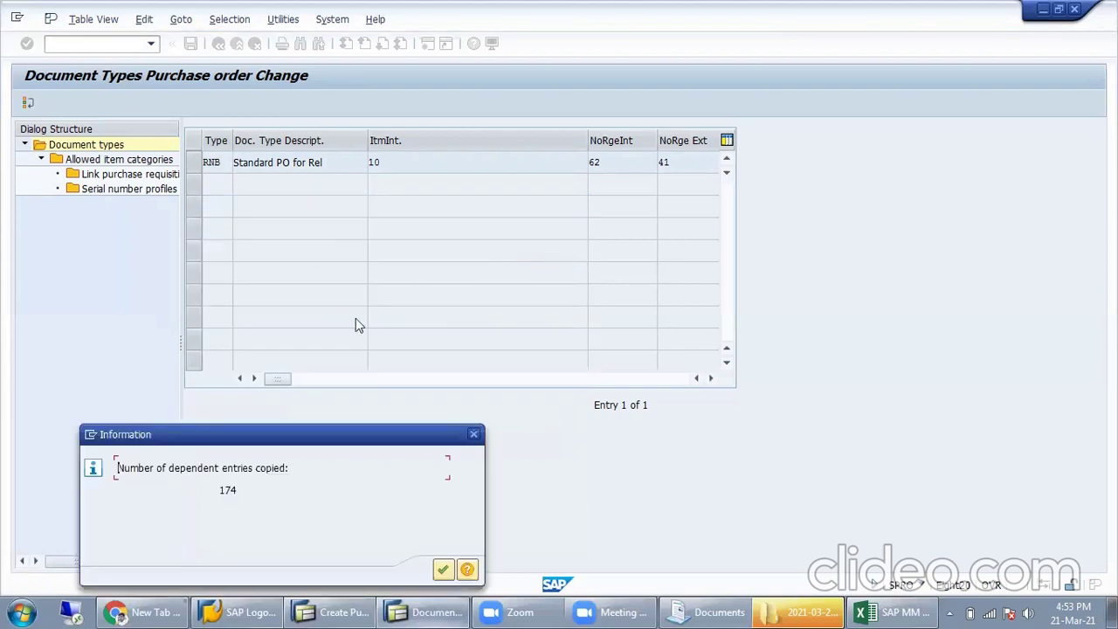
drag(268, 443, 409, 203)
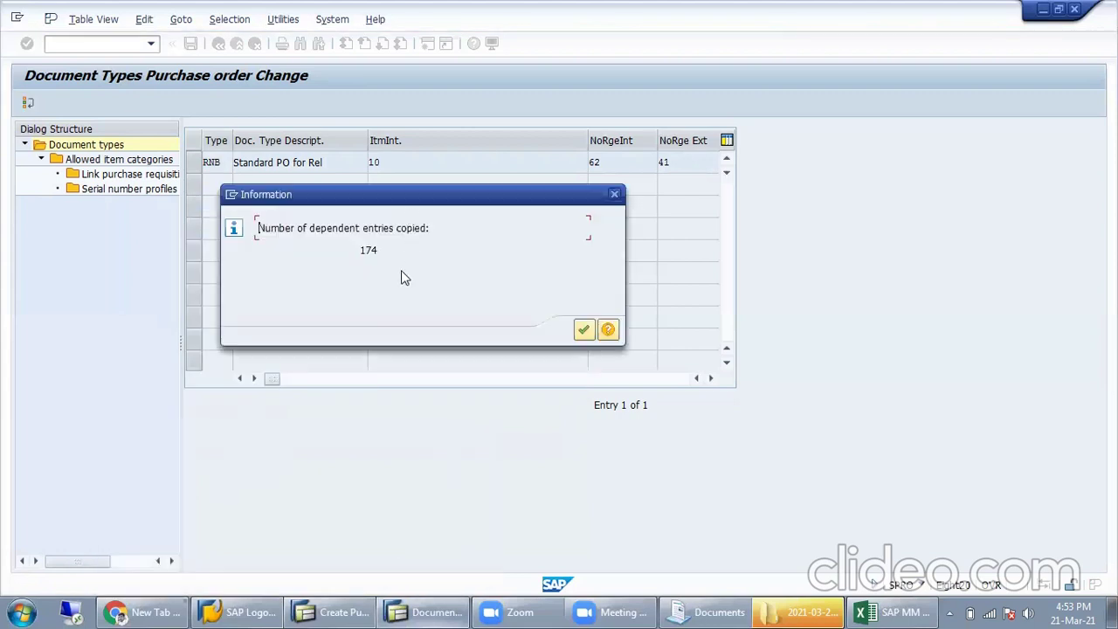
drag(383, 253, 331, 253)
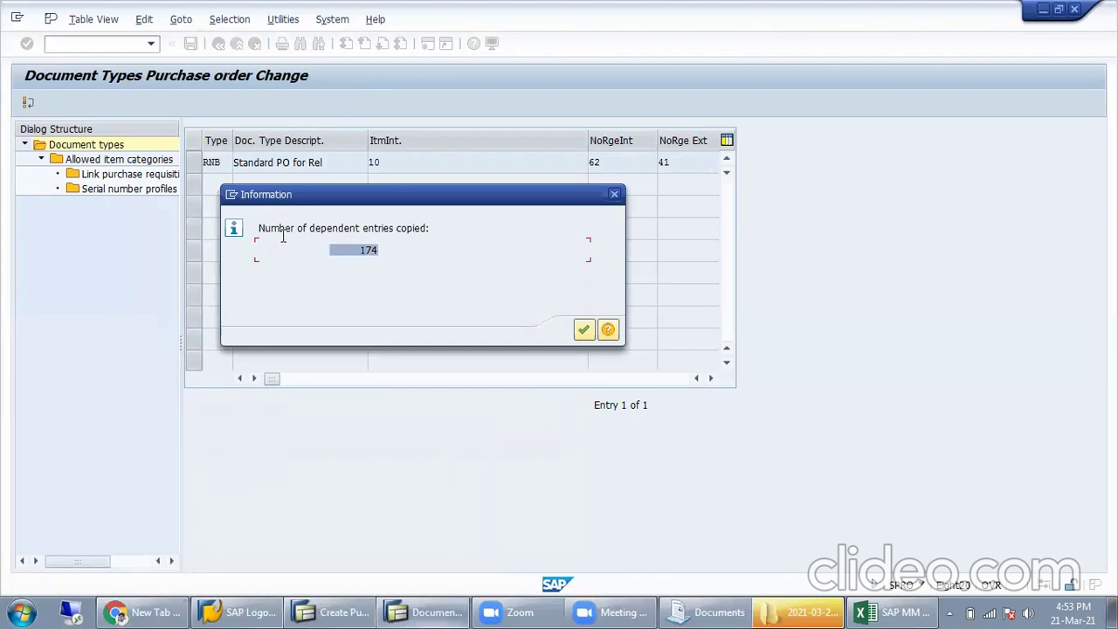
click(367, 252)
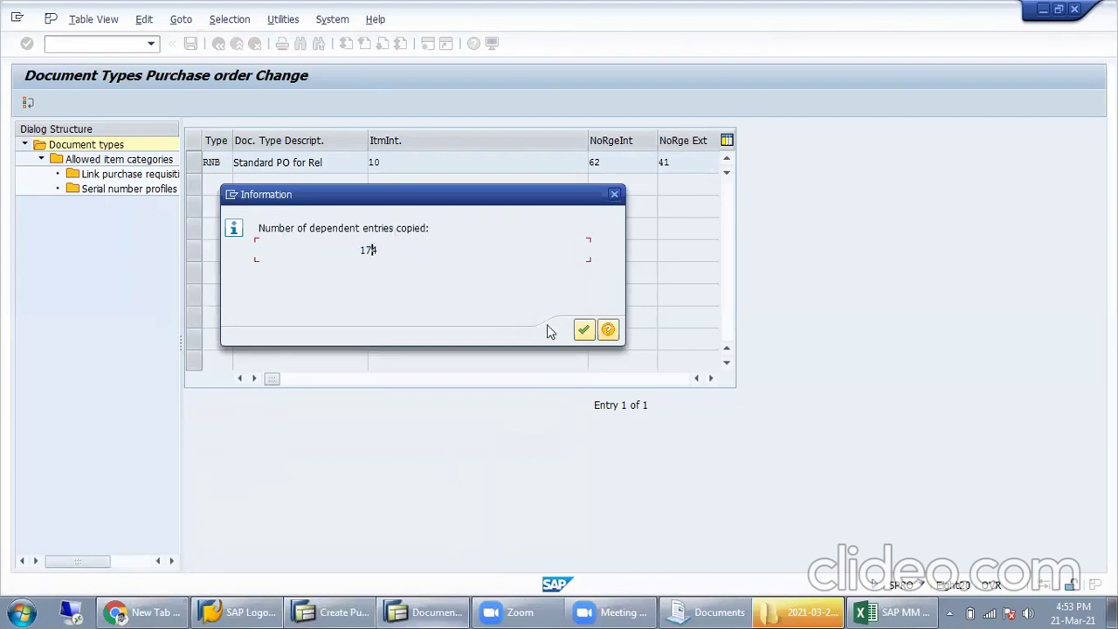
click(583, 330)
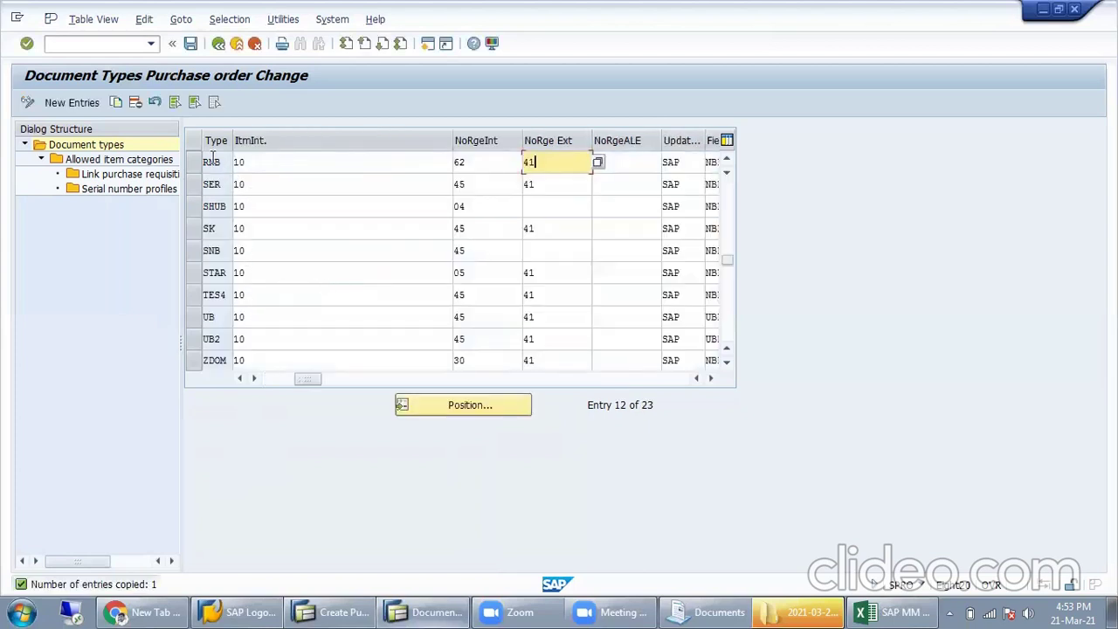
Step: Check the new RNB row, then bring up the SAP MM weekly workbook
click(193, 161)
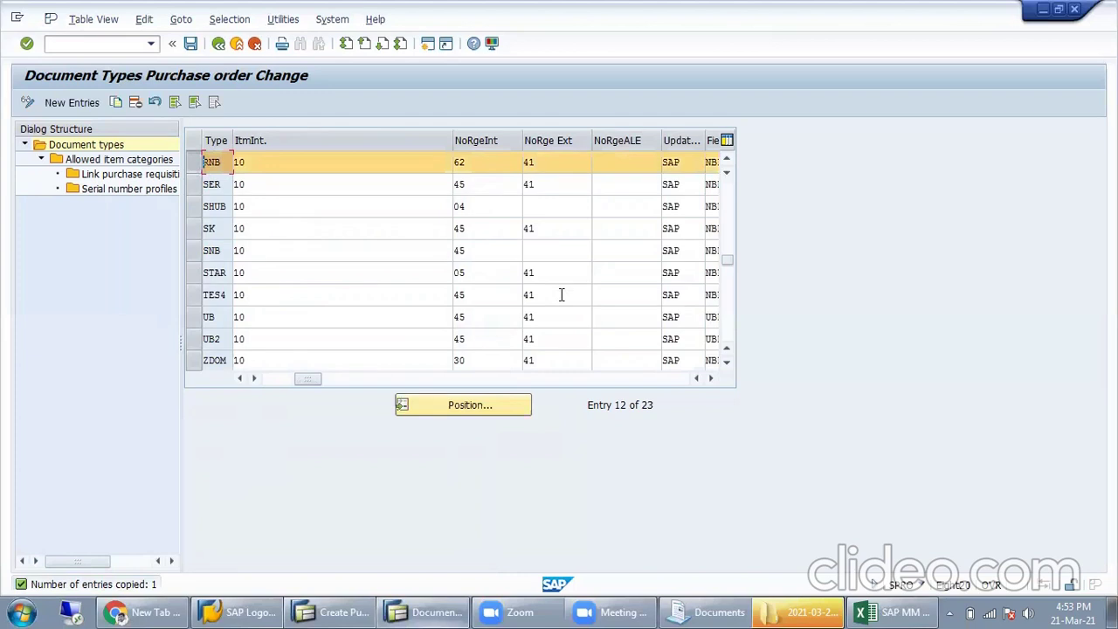
click(193, 165)
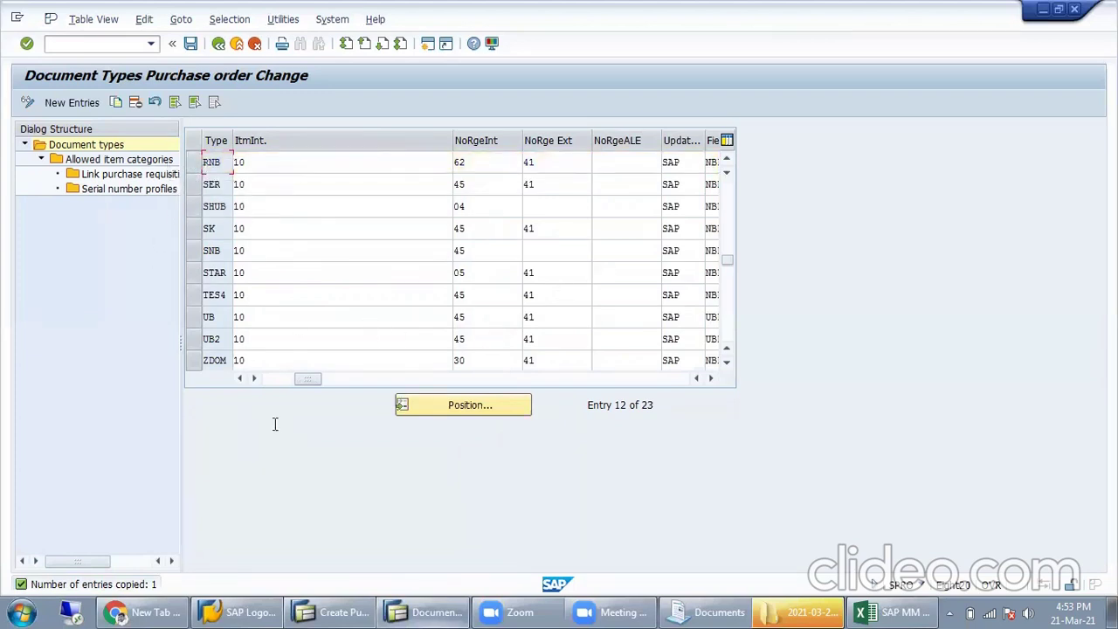
click(345, 610)
click(906, 610)
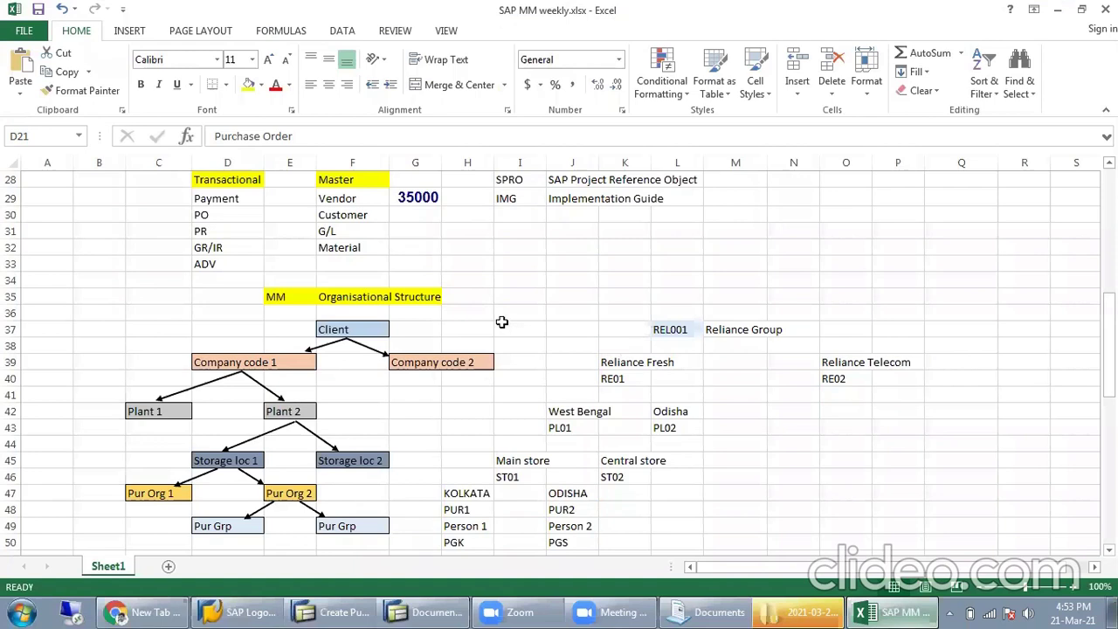
Step: Copy the requisition number from cell B20 and go back to Create Purchase Order
scroll(502, 359, up, 5)
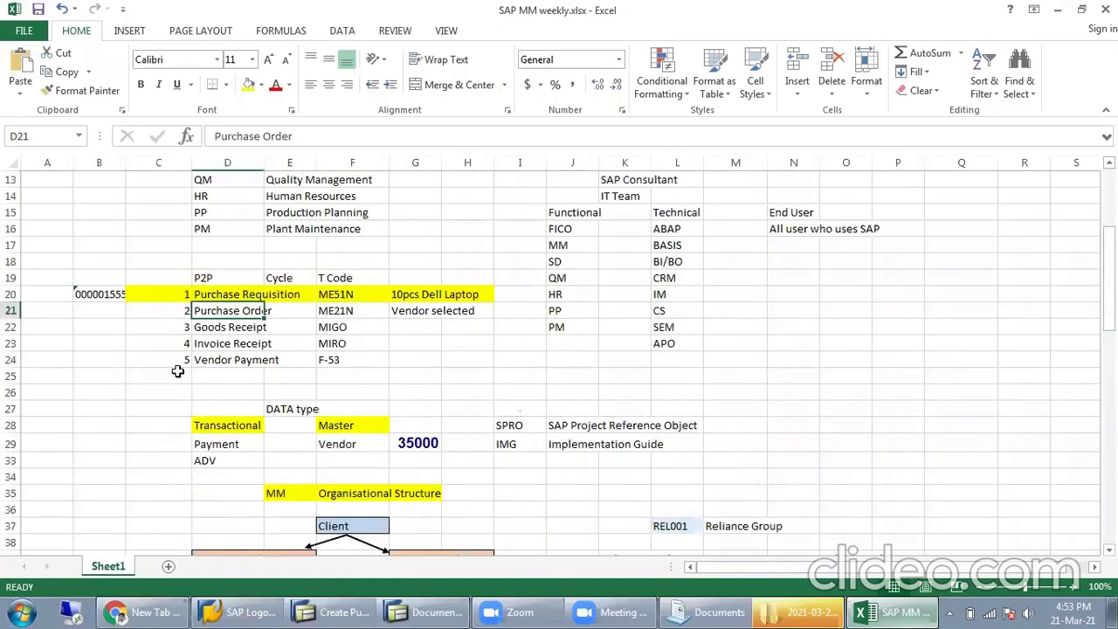
drag(292, 137, 214, 137)
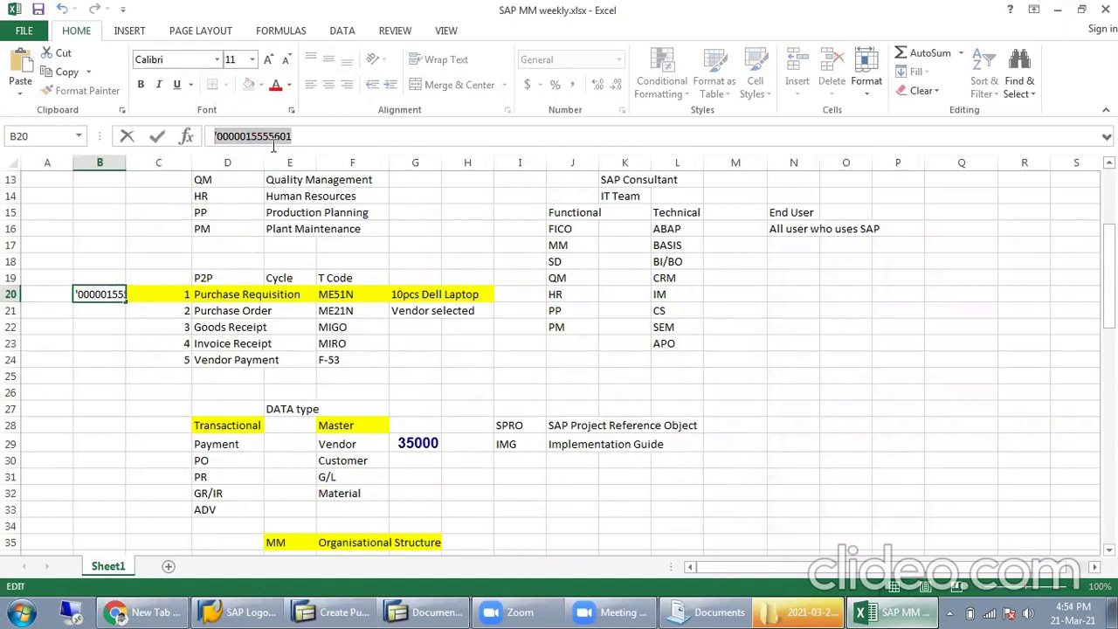
click(336, 611)
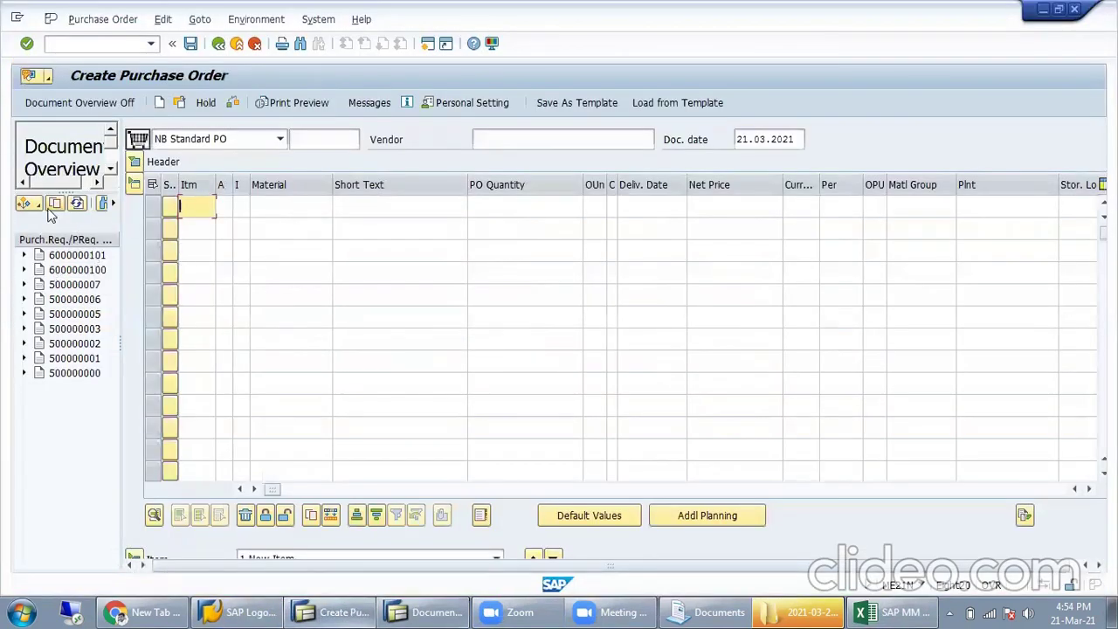
Step: Search Purchase Requisitions for the pasted requisition number; no data is found
click(38, 202)
click(37, 205)
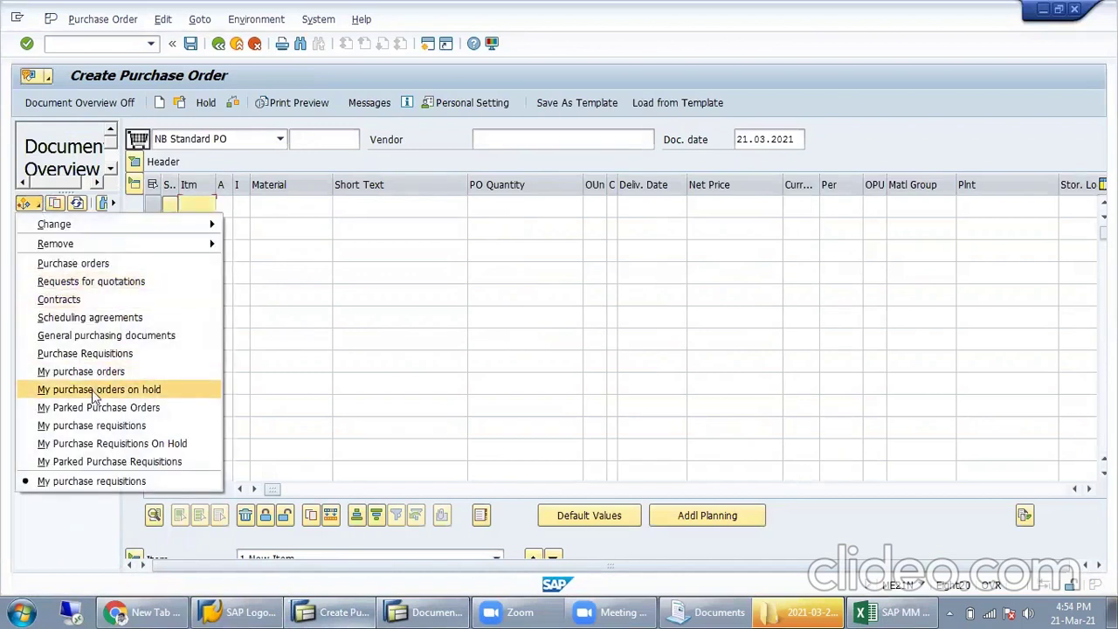
click(105, 427)
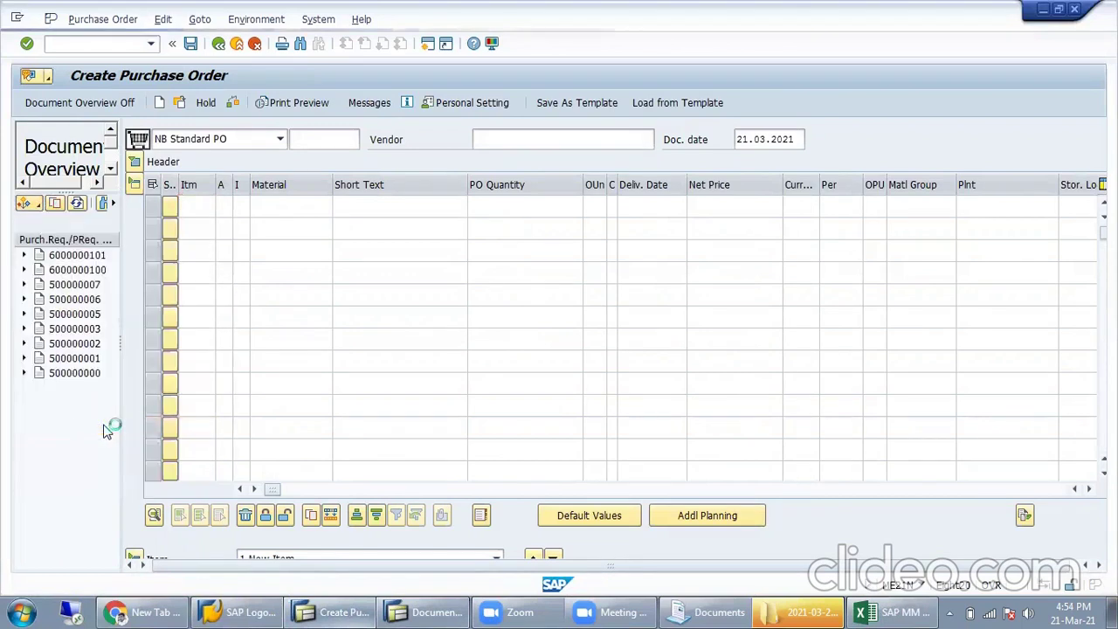
click(37, 204)
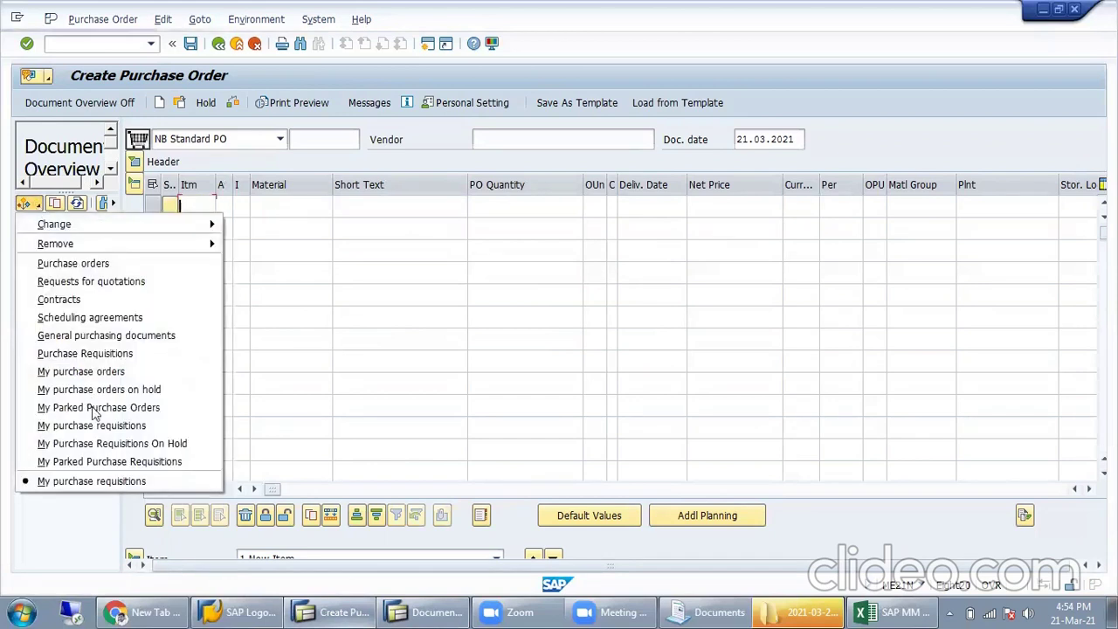
click(107, 354)
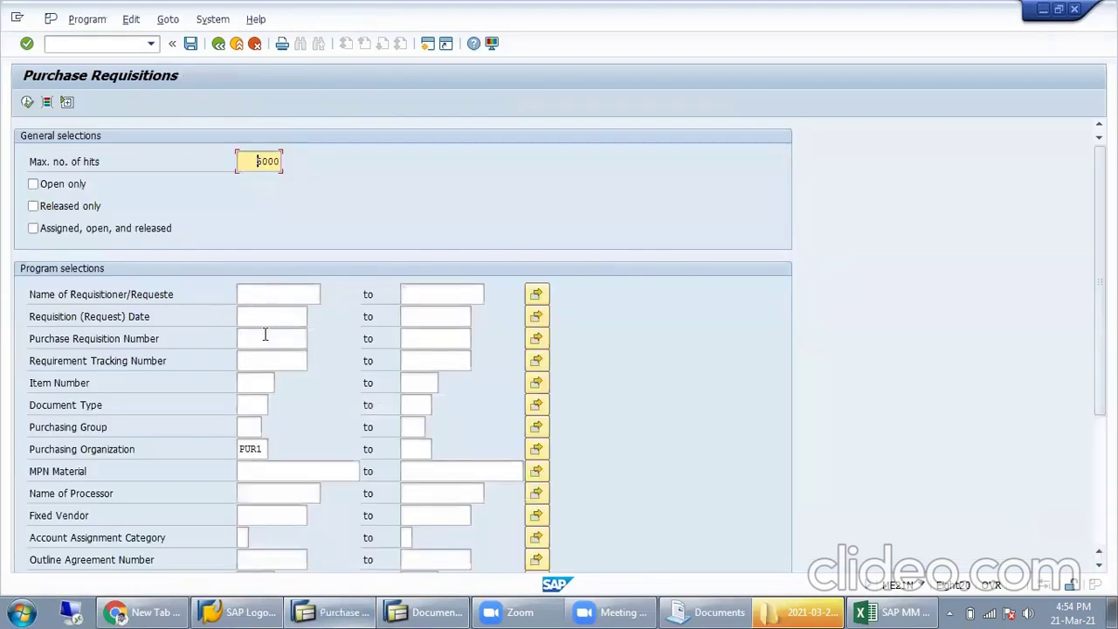
click(265, 338)
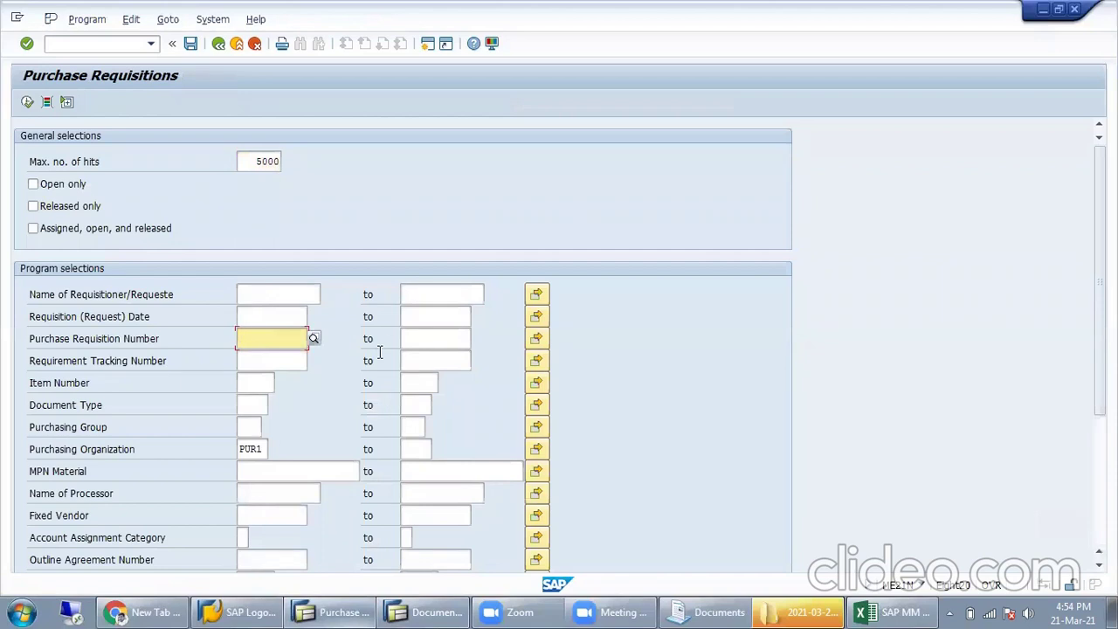
key(alt+Tab)
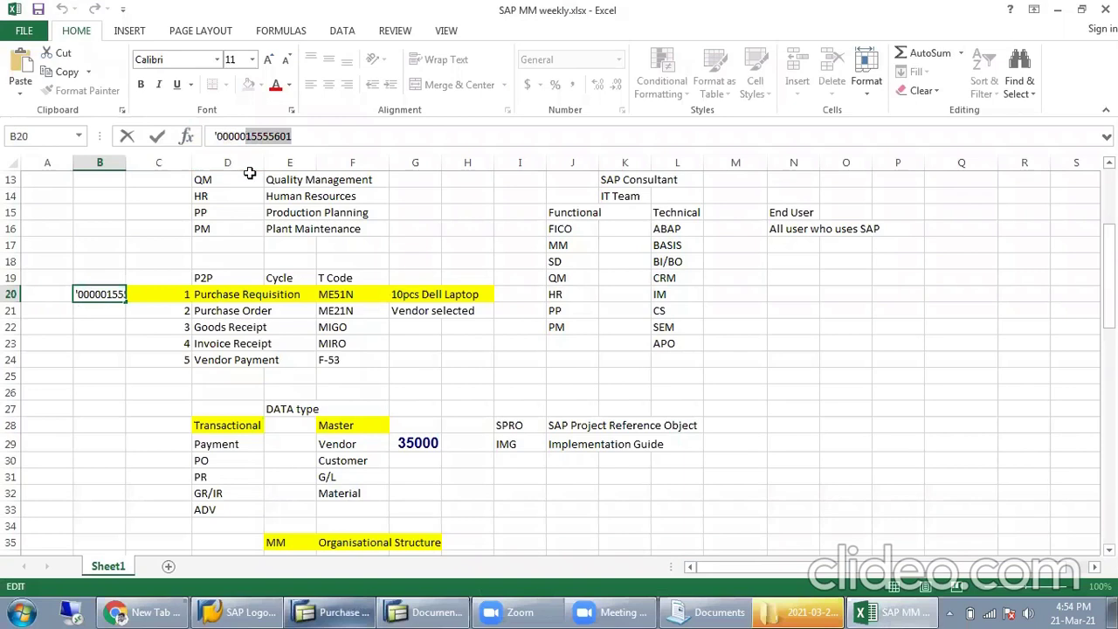
key(alt+Tab)
key(ctrl+v)
click(27, 102)
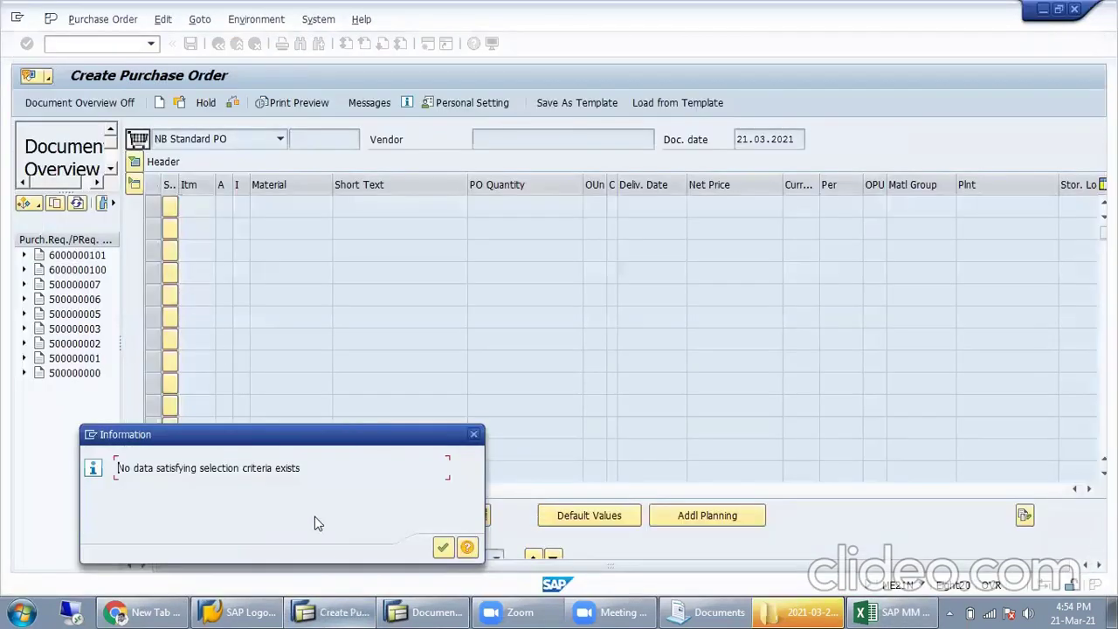
click(443, 547)
Step: Recheck cell B20 and the 10pcs Dell Laptop note in G20 in Excel
key(alt+Tab)
key(Tab)
click(116, 331)
click(114, 294)
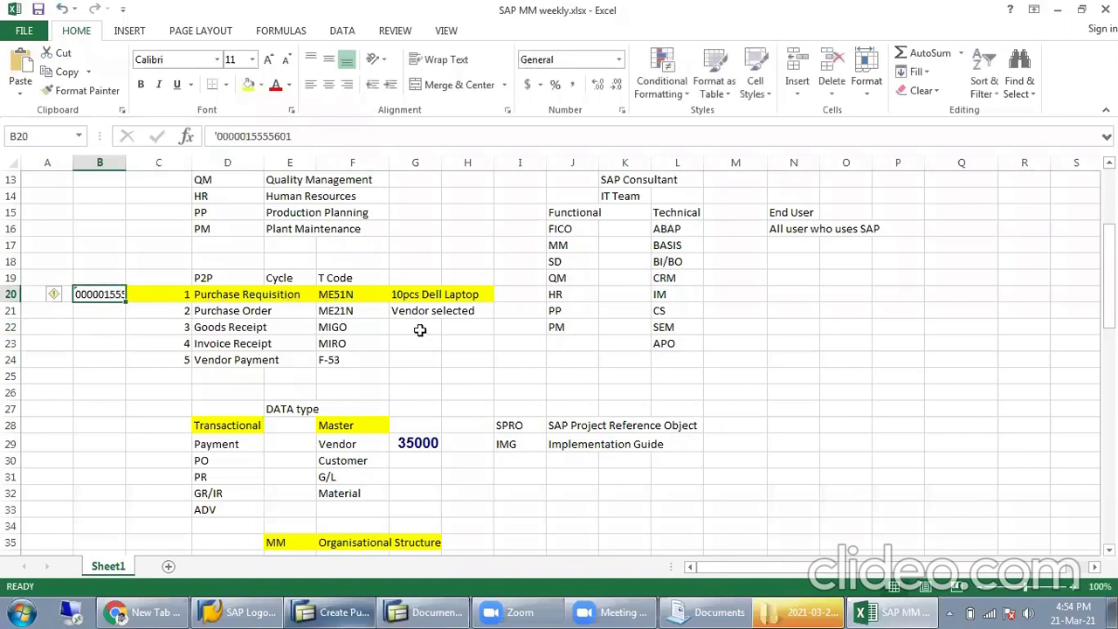
click(410, 295)
key(alt+Tab)
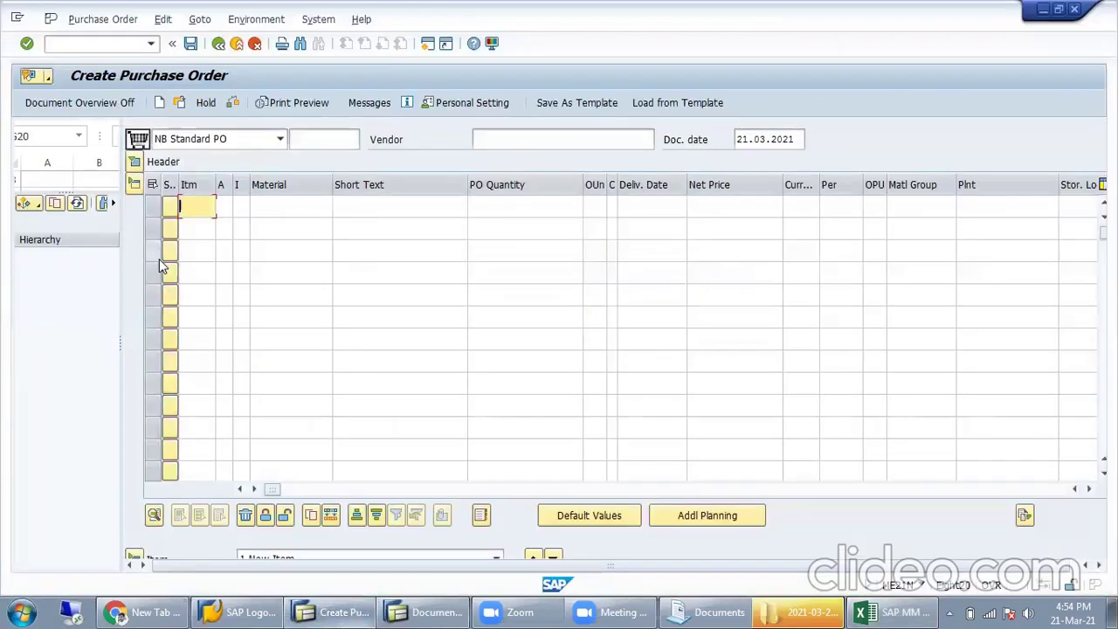
Step: Open the ME5A purchase requisition list report at the Material criterion
click(122, 44)
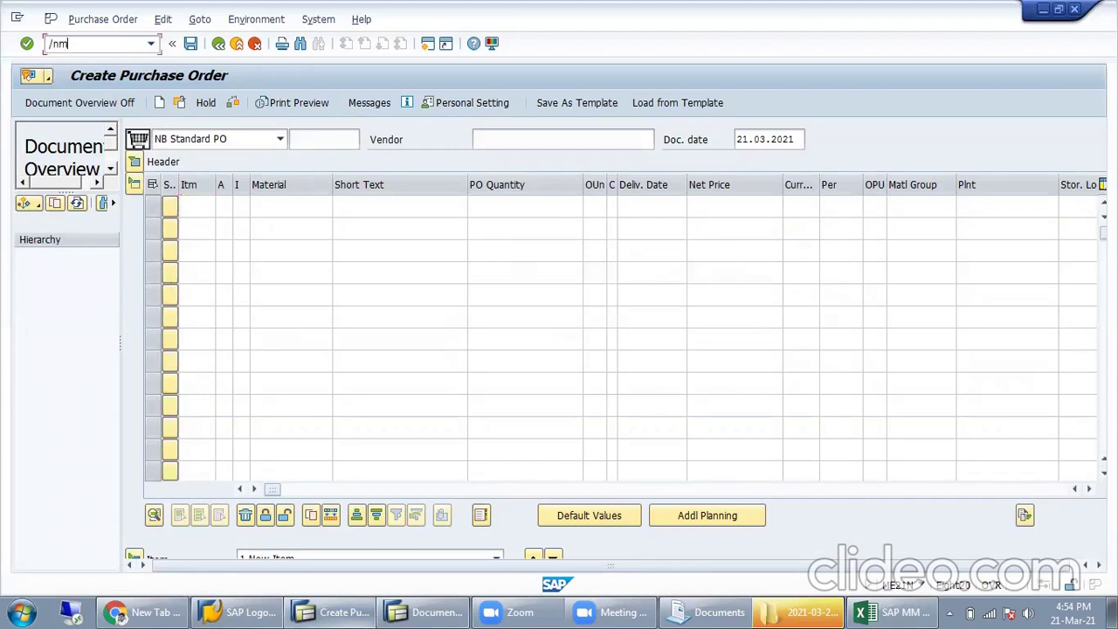
key(Return)
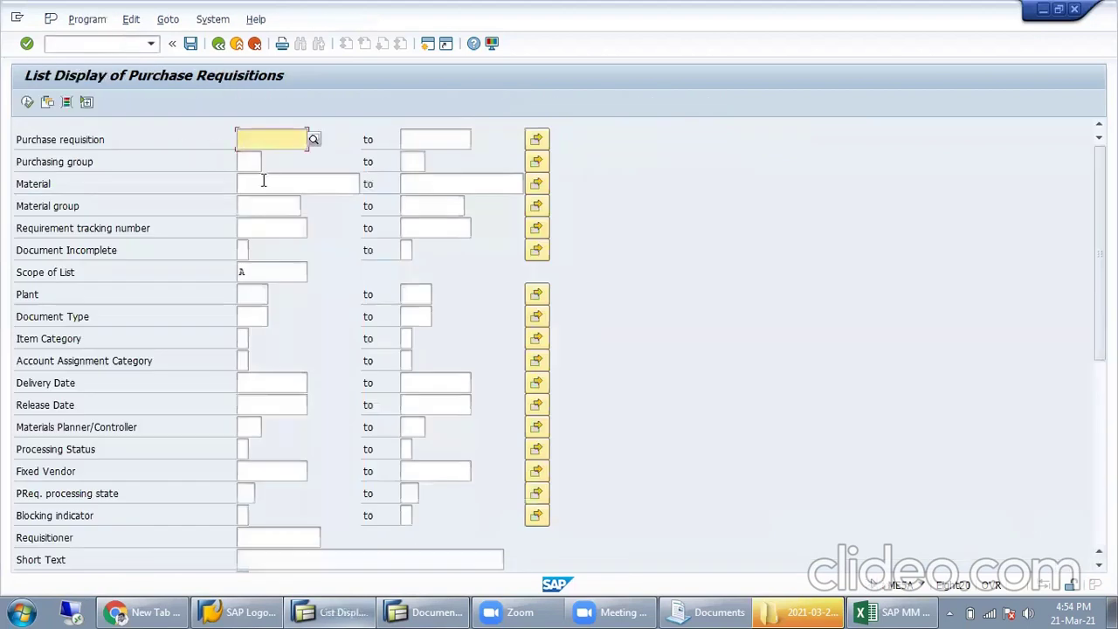
click(263, 196)
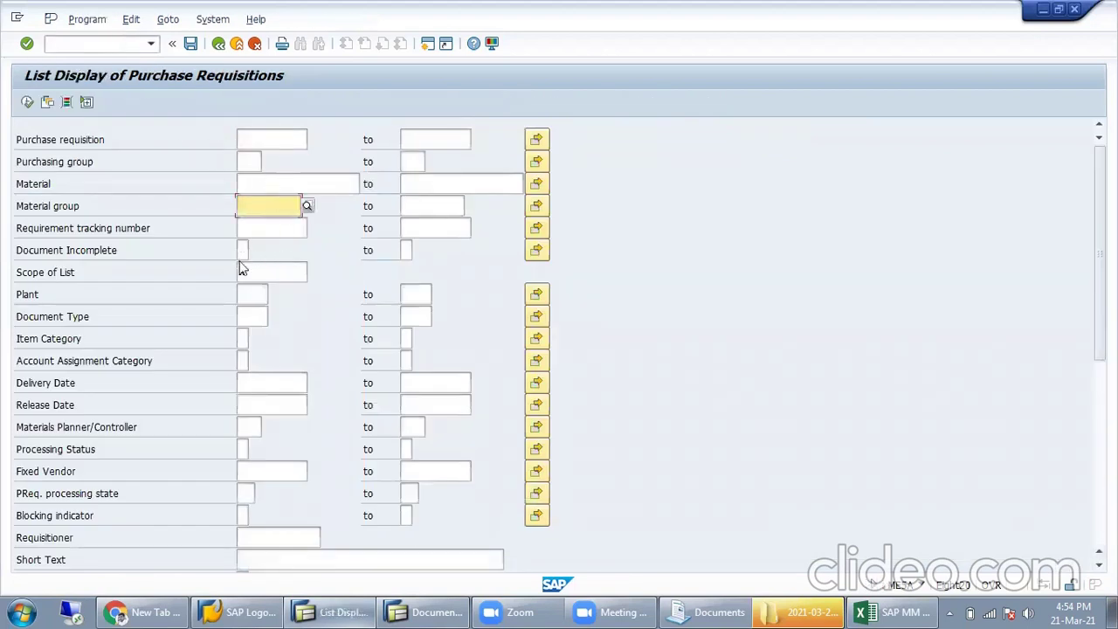
click(278, 185)
key(alt+Tab)
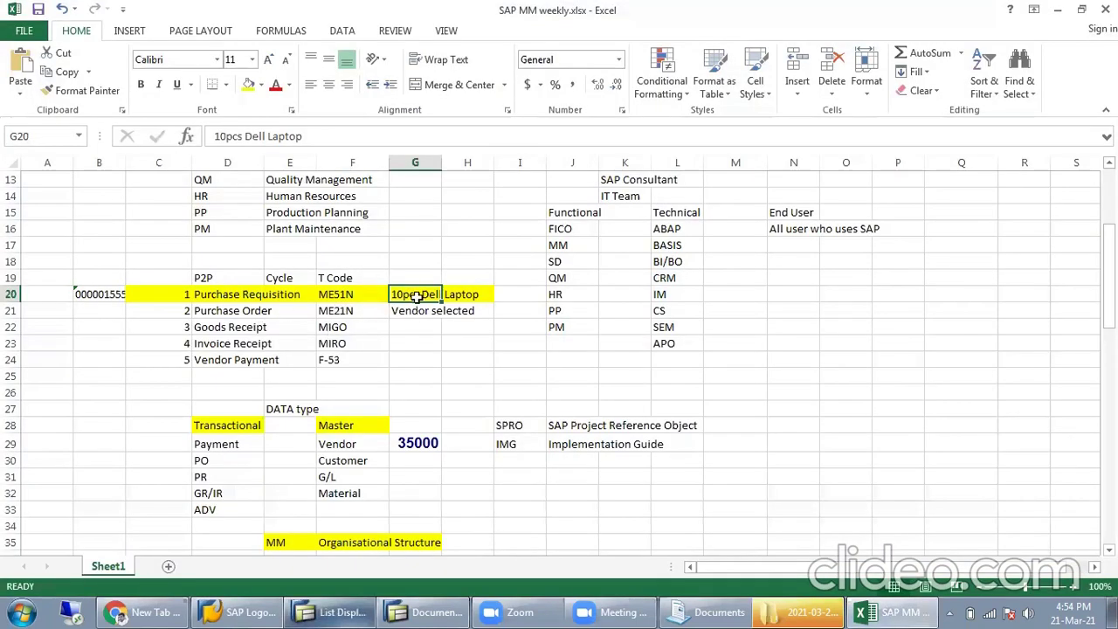
key(alt+Tab)
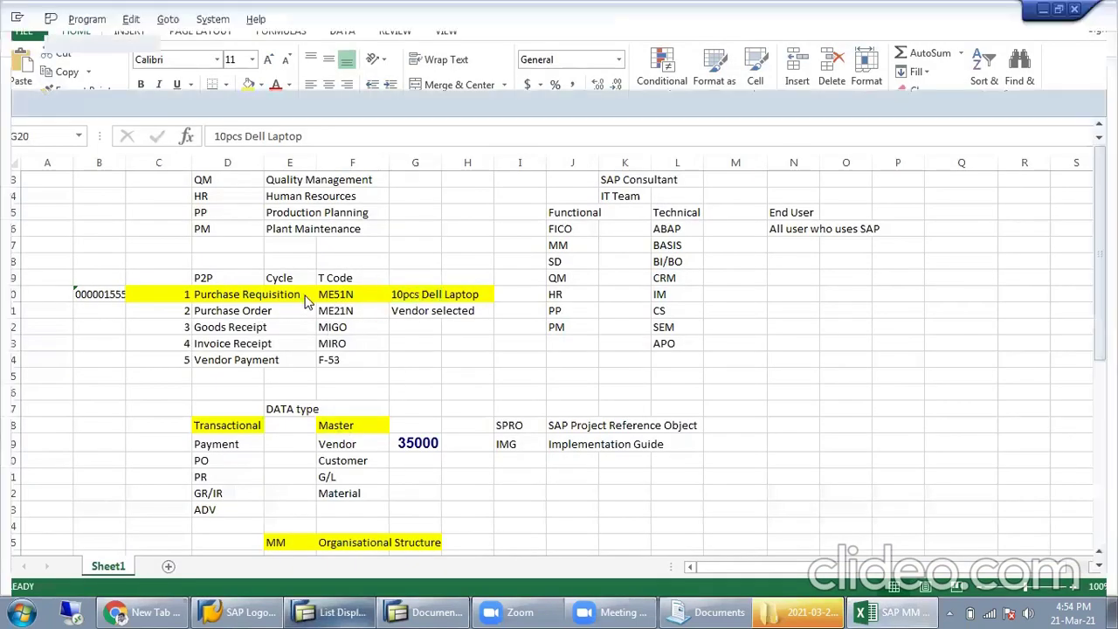
Step: Pick DELL LAPTOP 15" material 6301 for plant PL01 via a Dell* search and execute
key(F4)
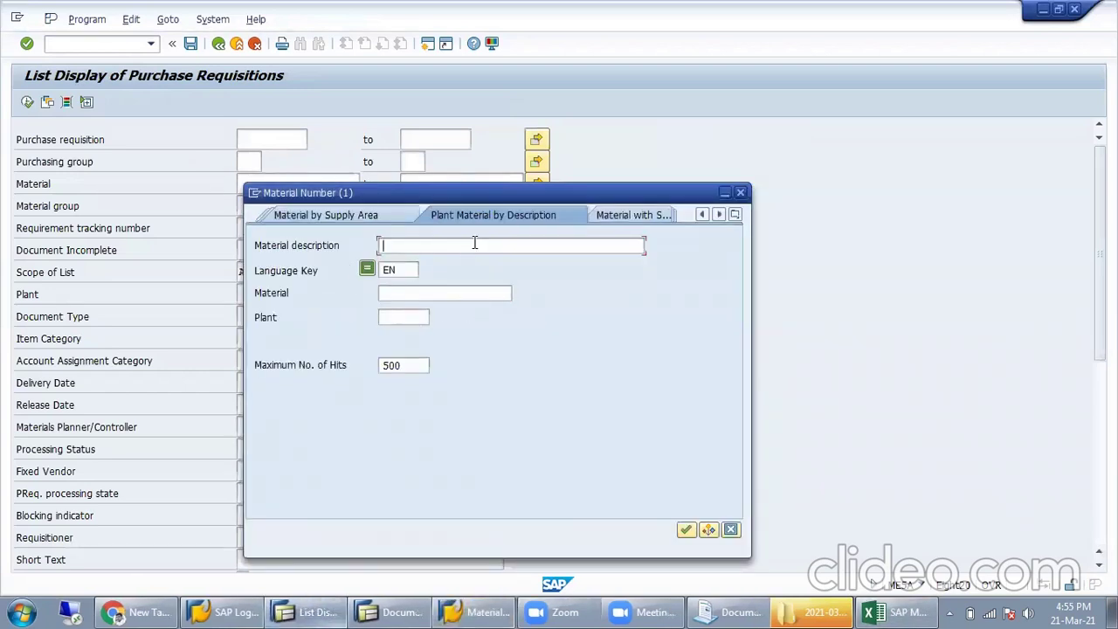
text(Dell*)
key(Return)
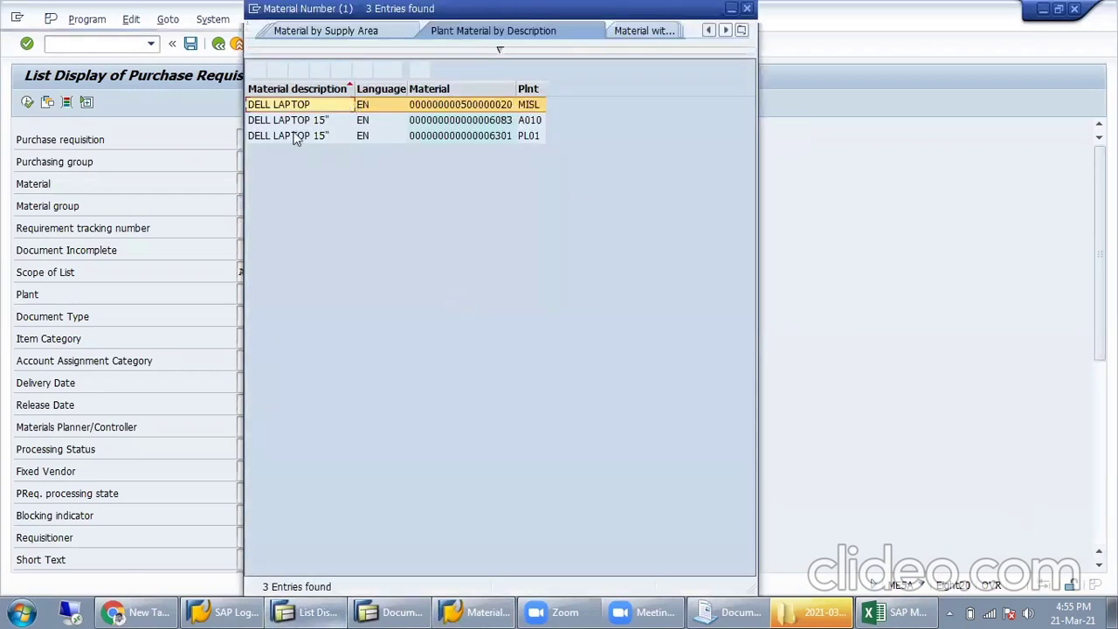
click(305, 122)
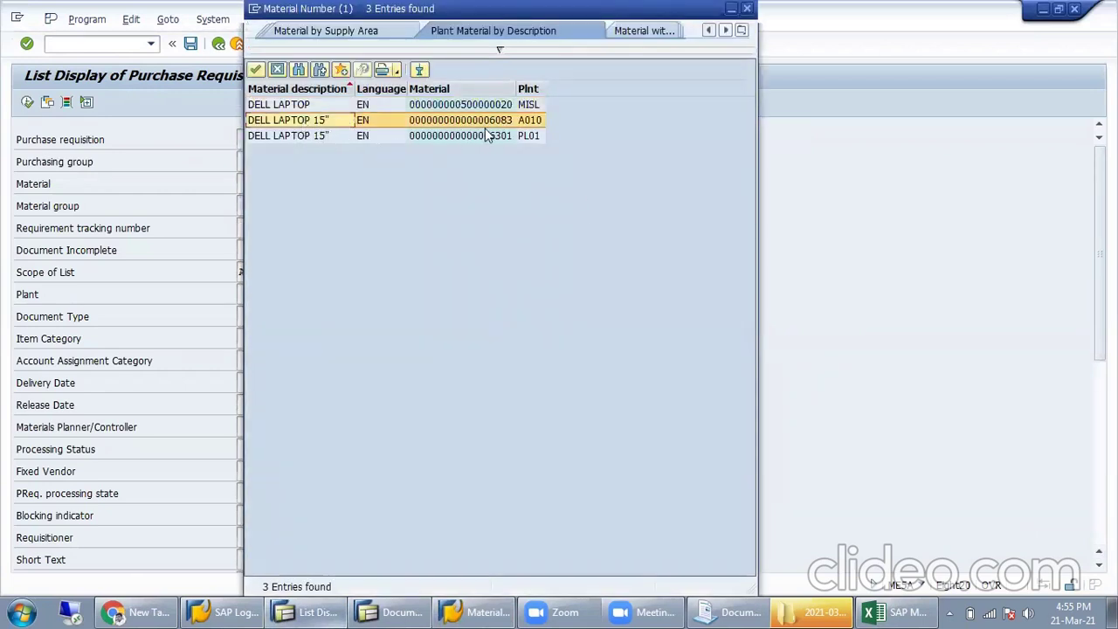
click(878, 612)
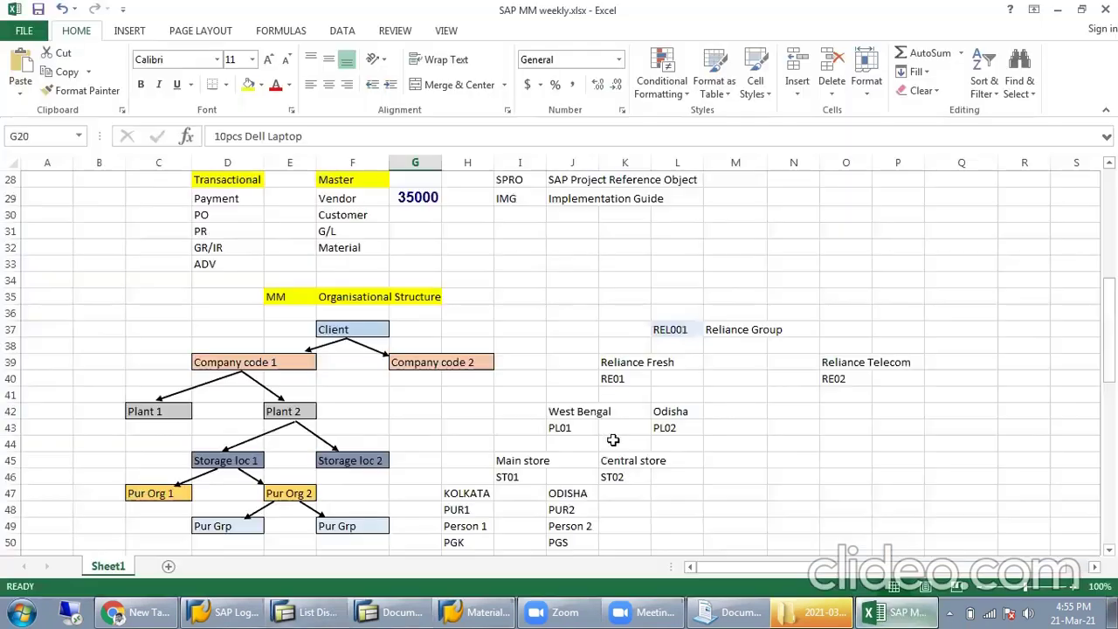
click(587, 427)
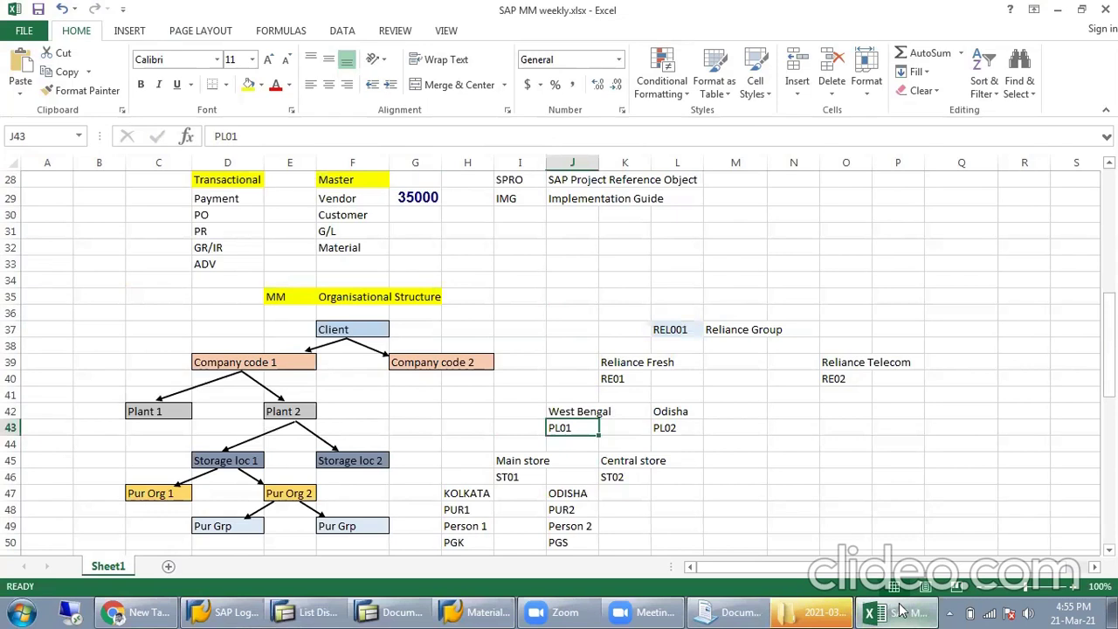
click(891, 611)
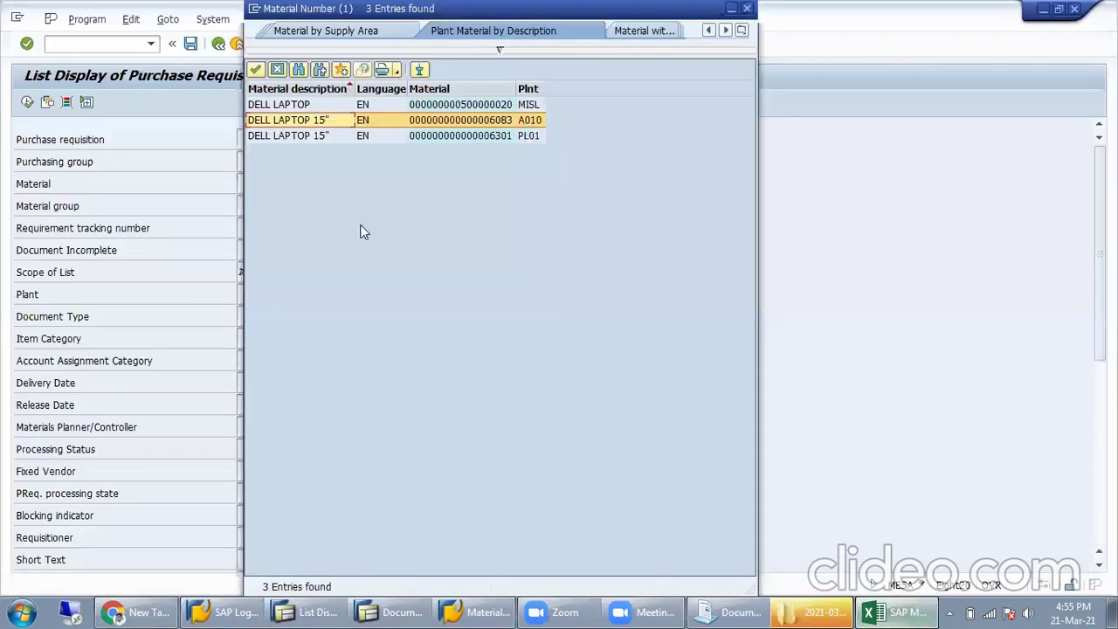
double_click(345, 135)
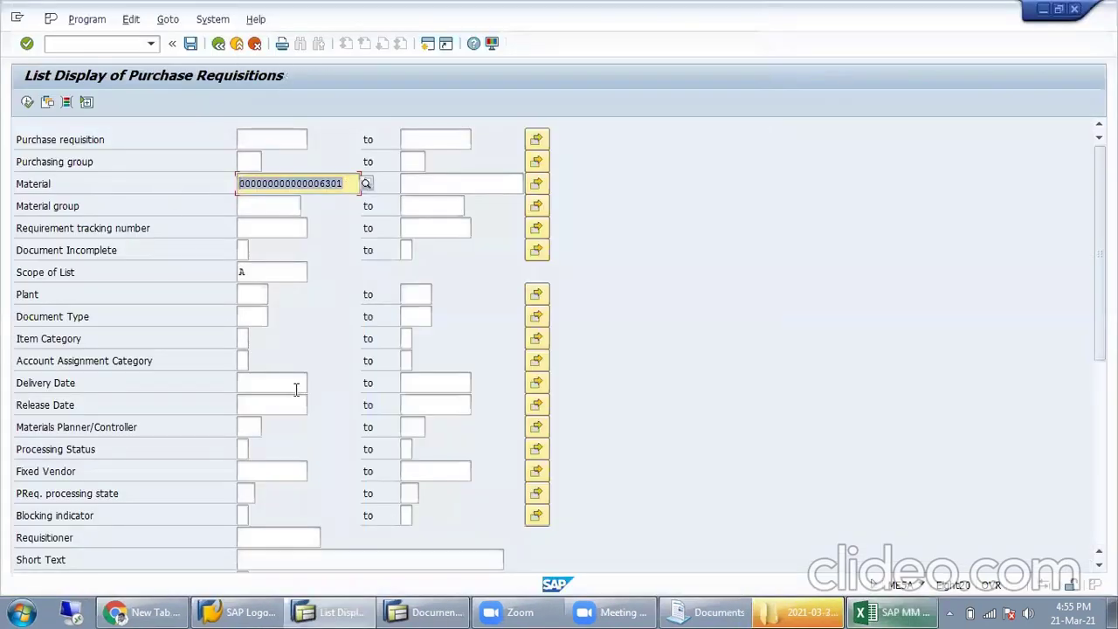
click(27, 102)
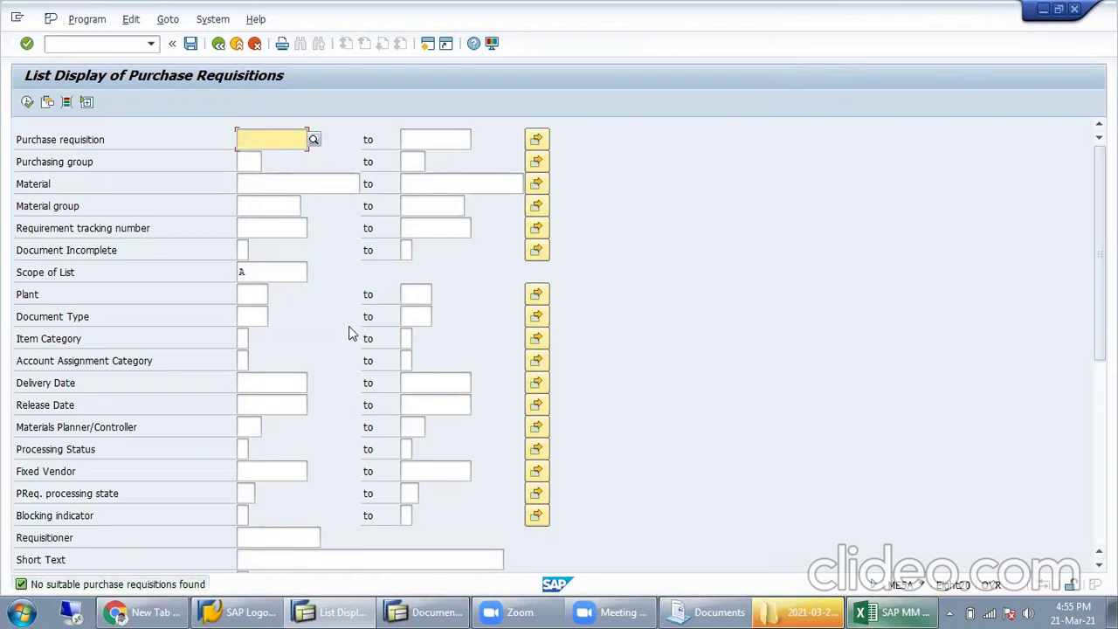
Step: Review the Excel notes and document types window after no requisitions are found
click(285, 207)
key(alt+Tab)
scroll(490, 344, down, 5)
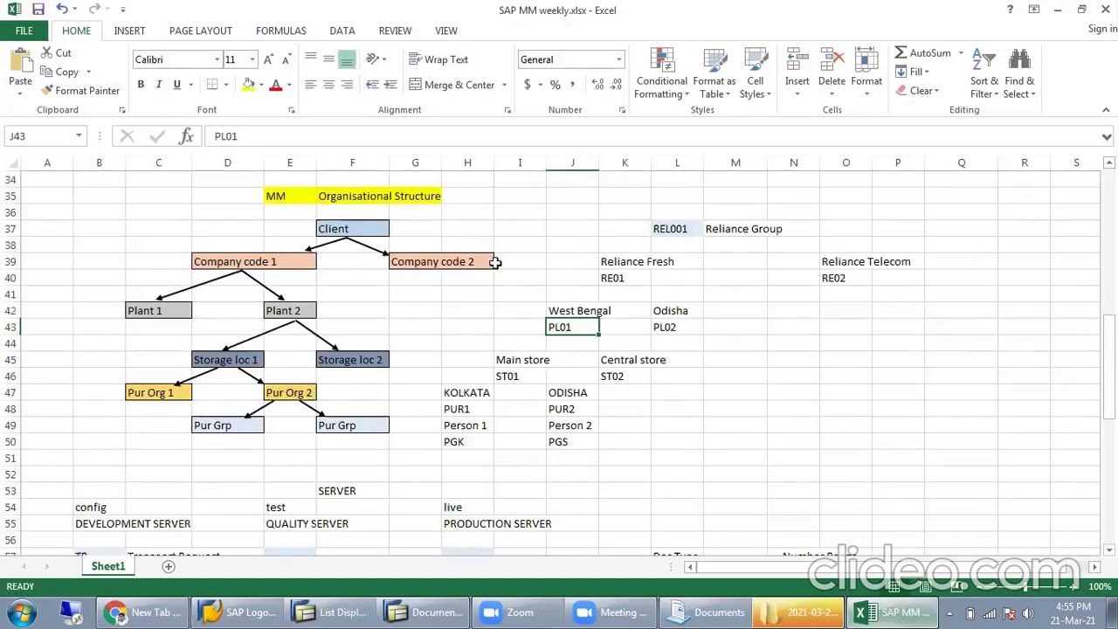
click(437, 612)
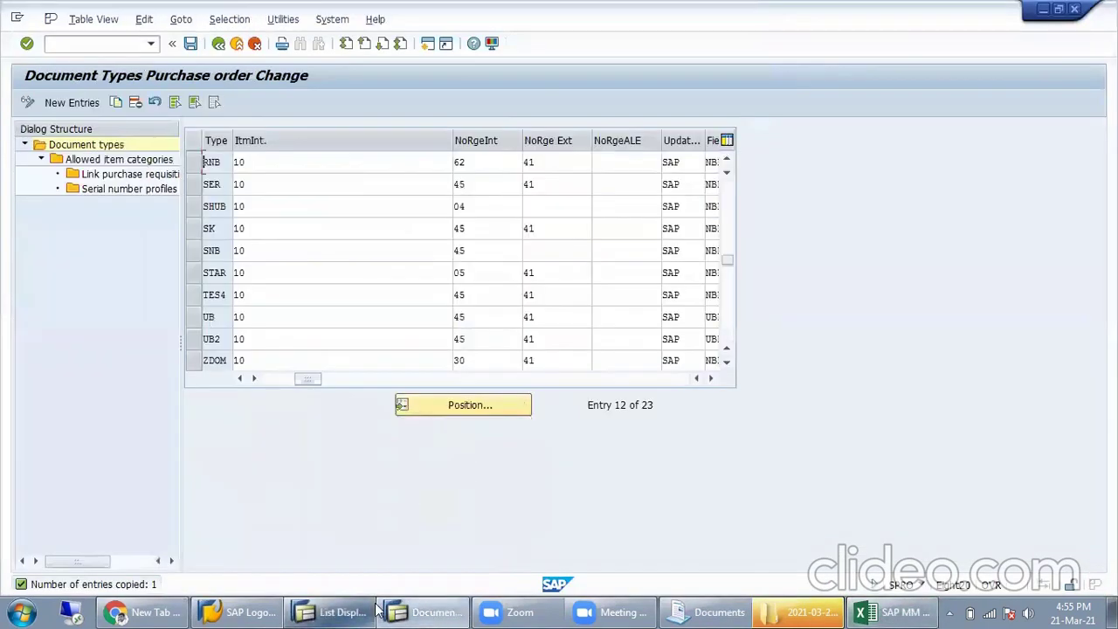
click(332, 611)
click(137, 53)
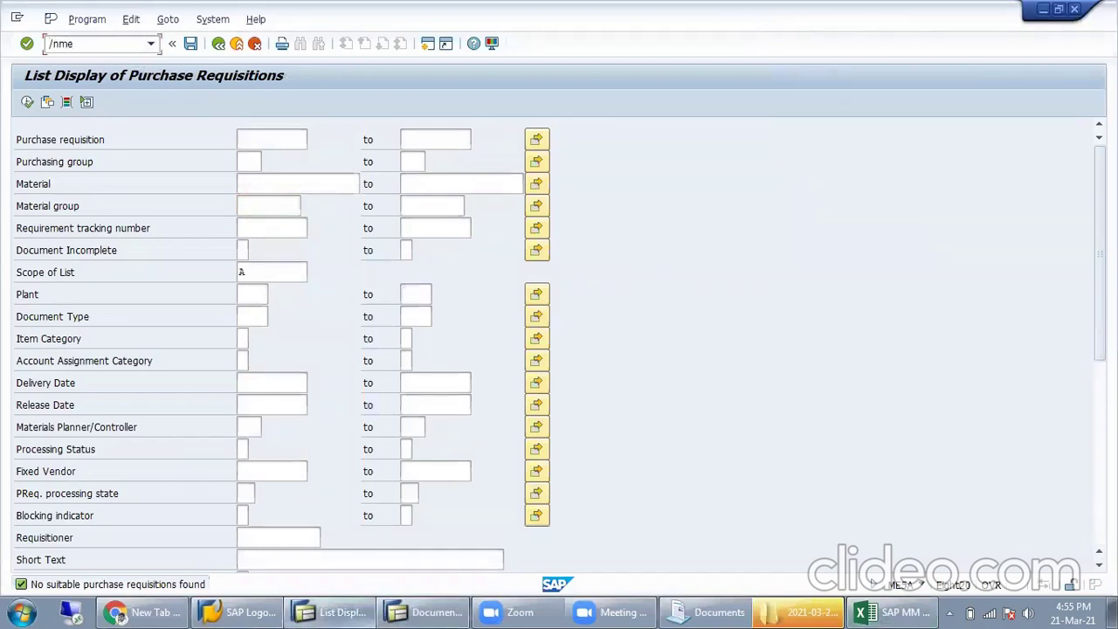
Step: Start ME51N (/nme51n) with document type SNB Purchase requisition selected
key(Return)
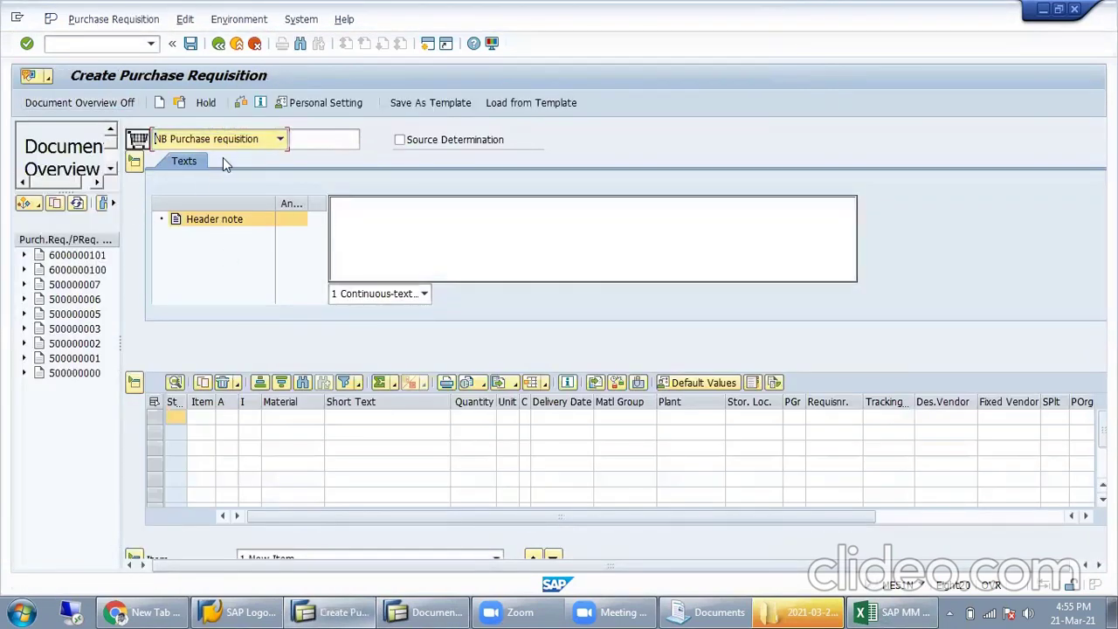
click(243, 145)
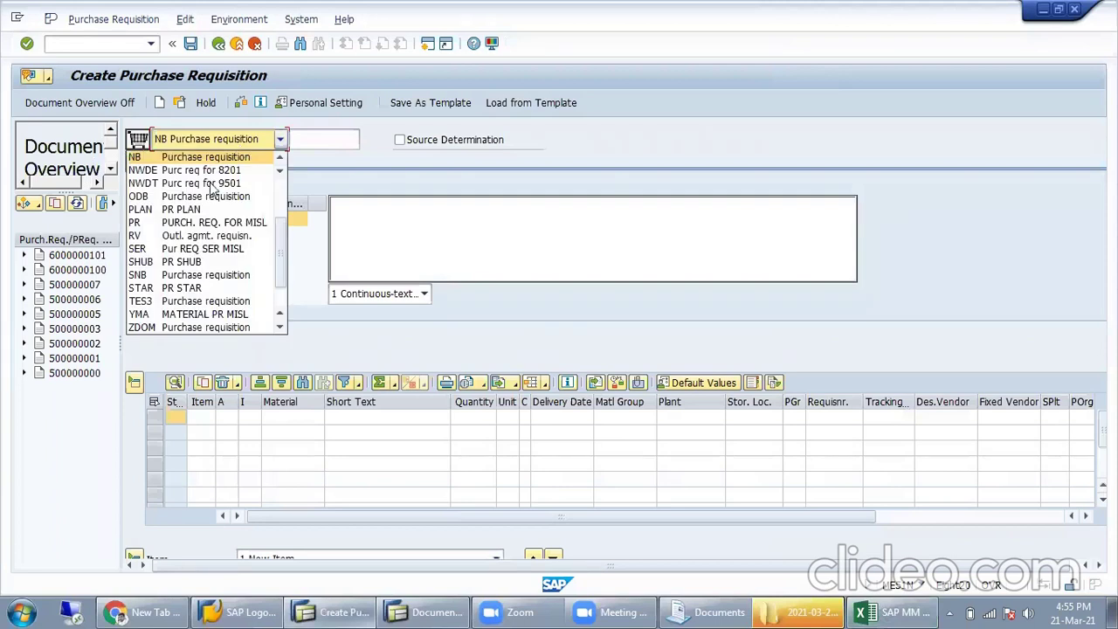
click(233, 276)
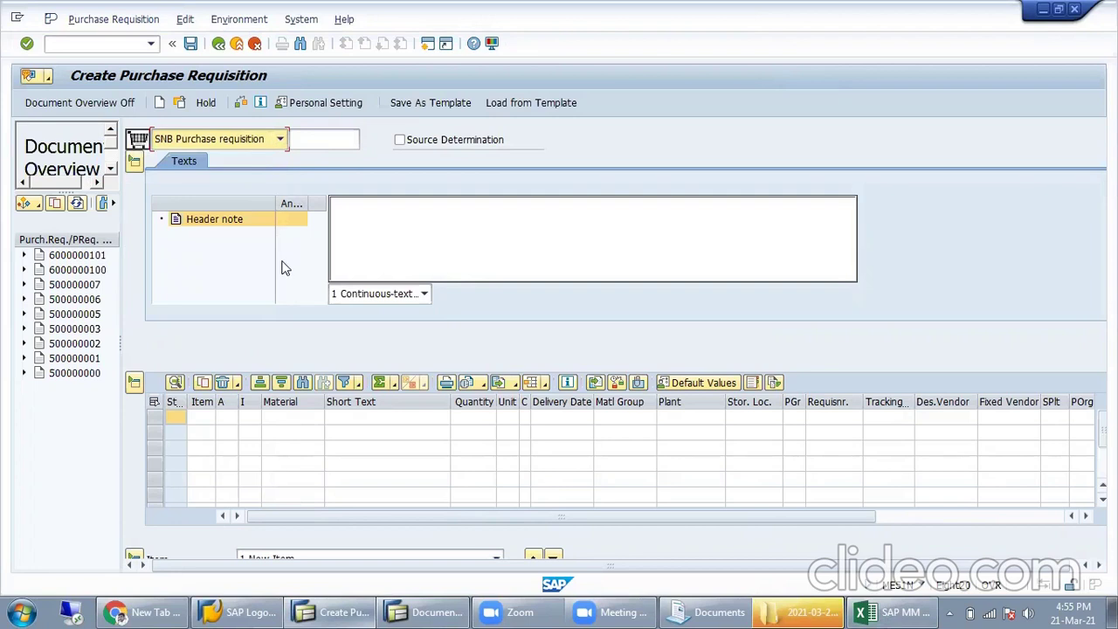
click(237, 138)
scroll(213, 212, up, 1)
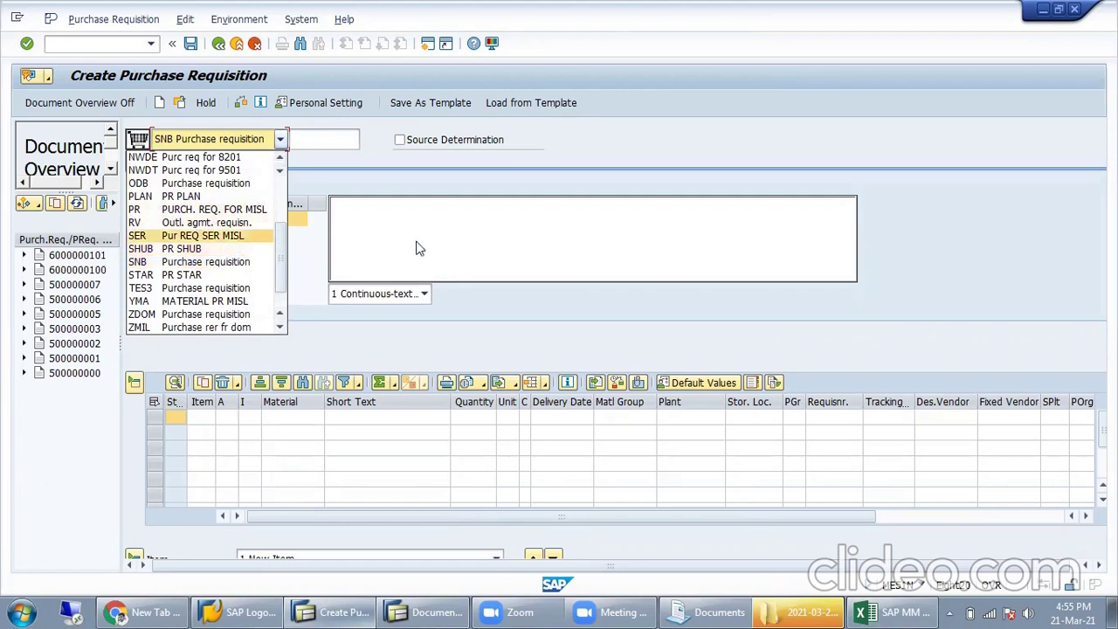
scroll(246, 249, up, 1)
scroll(249, 251, down, 1)
scroll(251, 254, down, 1)
scroll(250, 253, up, 4)
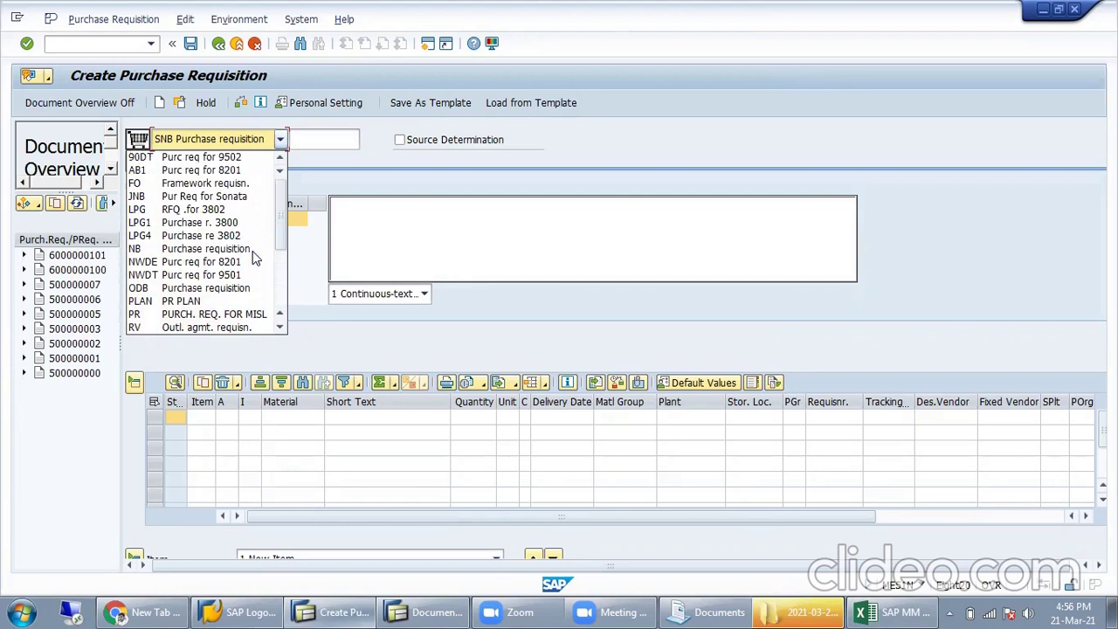
click(510, 242)
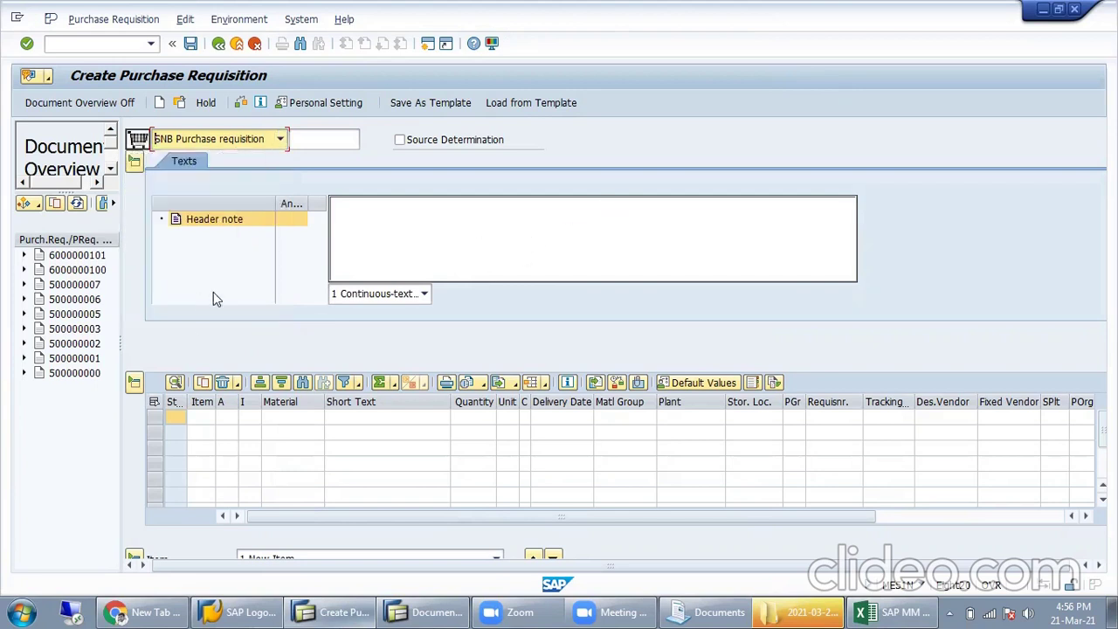
click(225, 418)
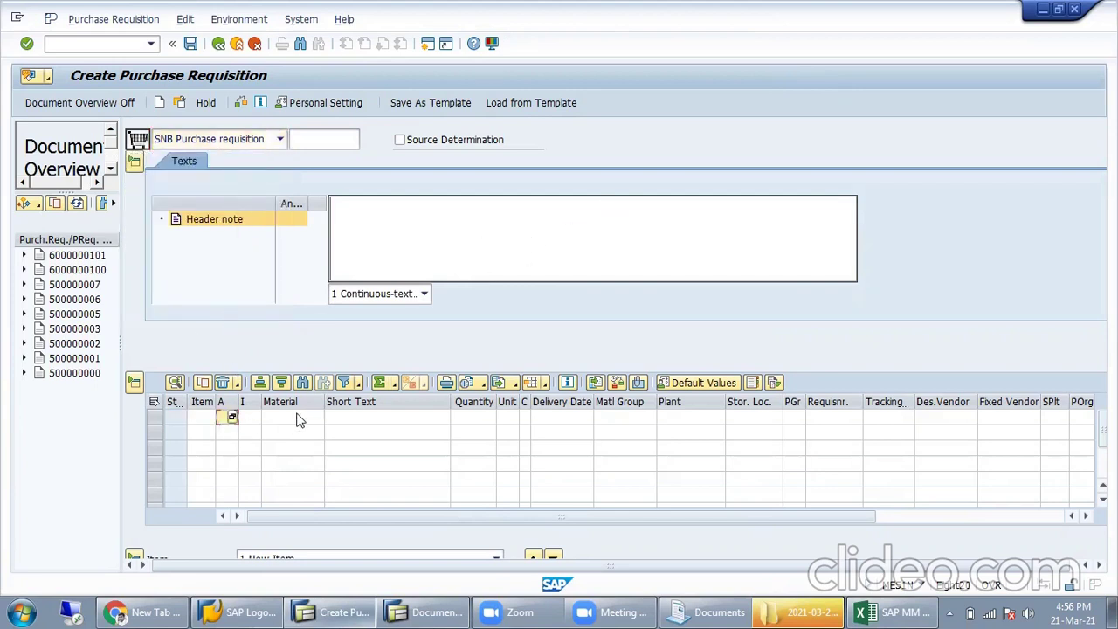
Step: Enter material 6301 with quantity 140 on the first requisition item
click(297, 420)
text(630)
key(Tab)
key(Tab)
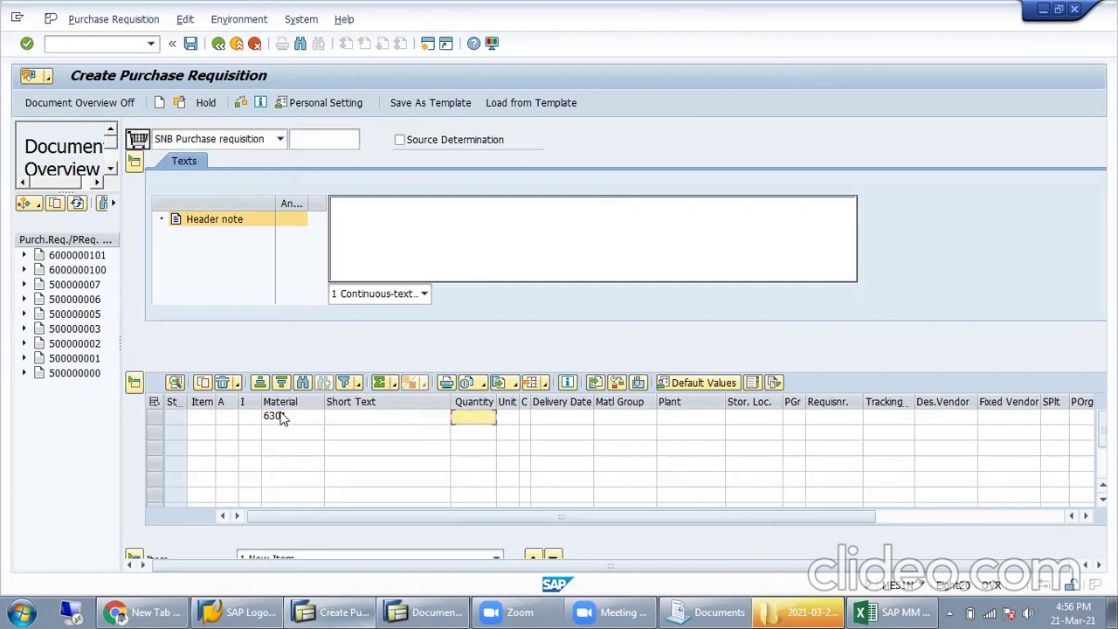
text(140)
key(Tab)
key(Tab)
key(Tab)
key(Tab)
key(Tab)
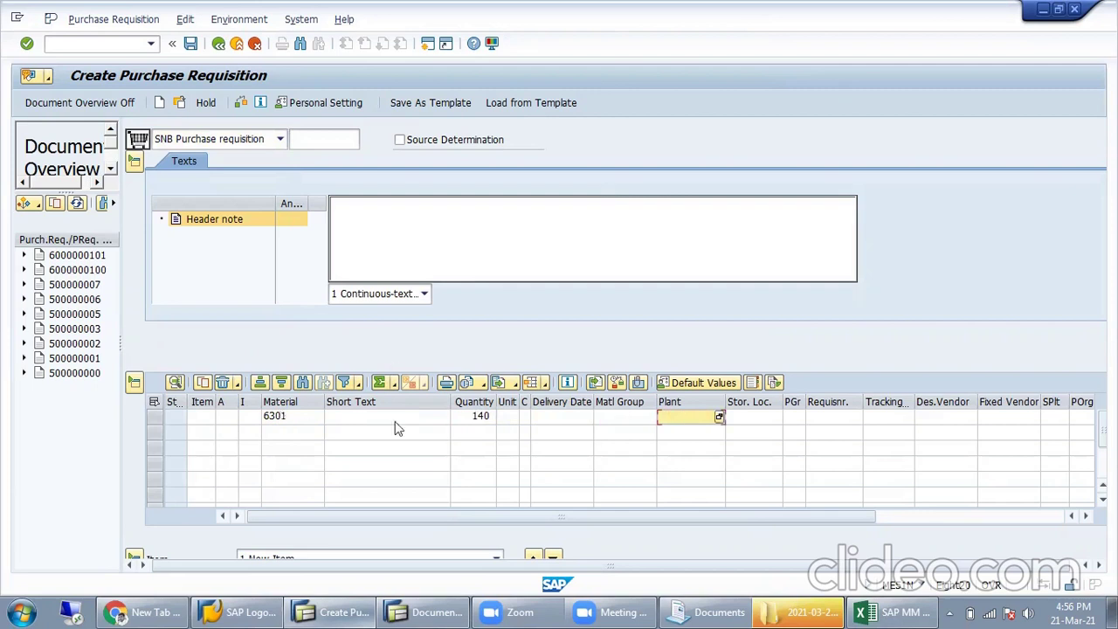
click(889, 610)
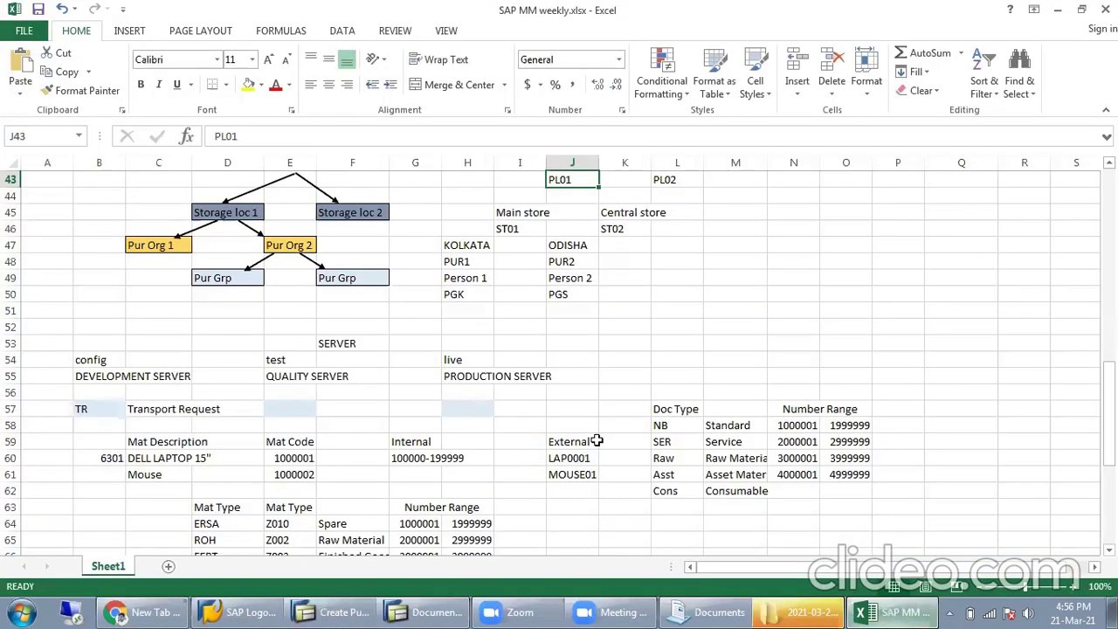
scroll(593, 437, up, 3)
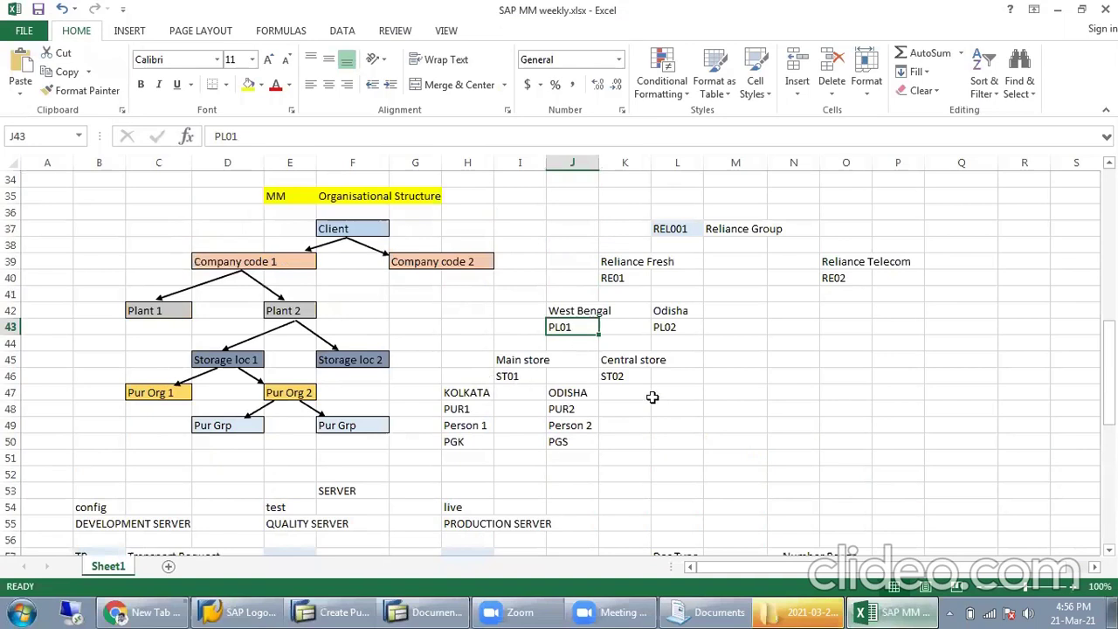
key(alt+Tab)
Step: Set plant PL01, storage location ST01 and purchasing group PKG, then validate the item
text(PL01)
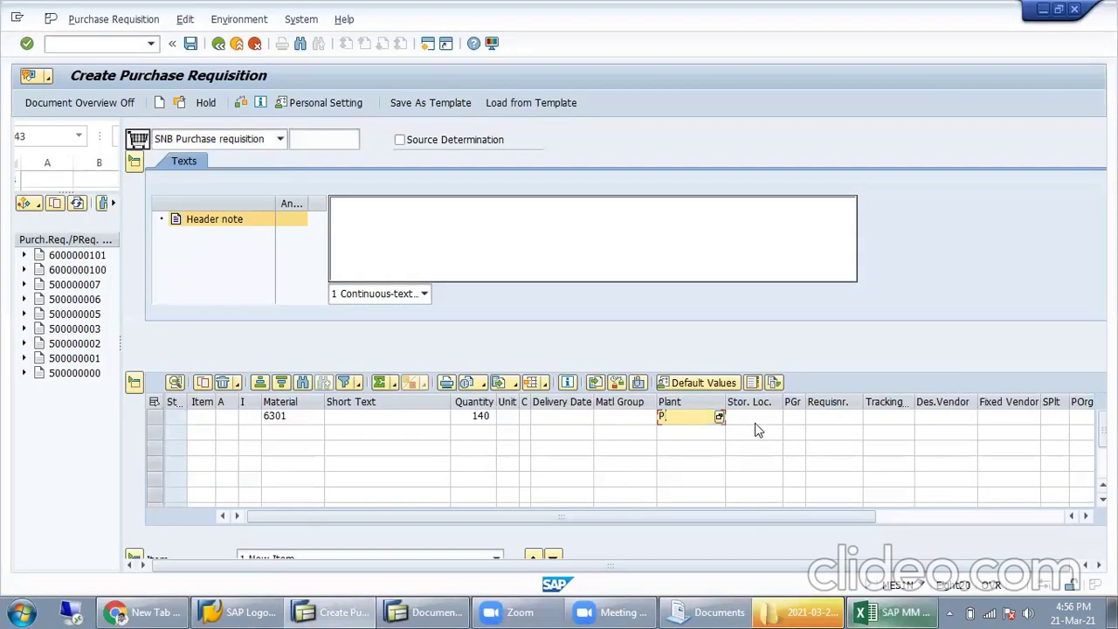
click(755, 423)
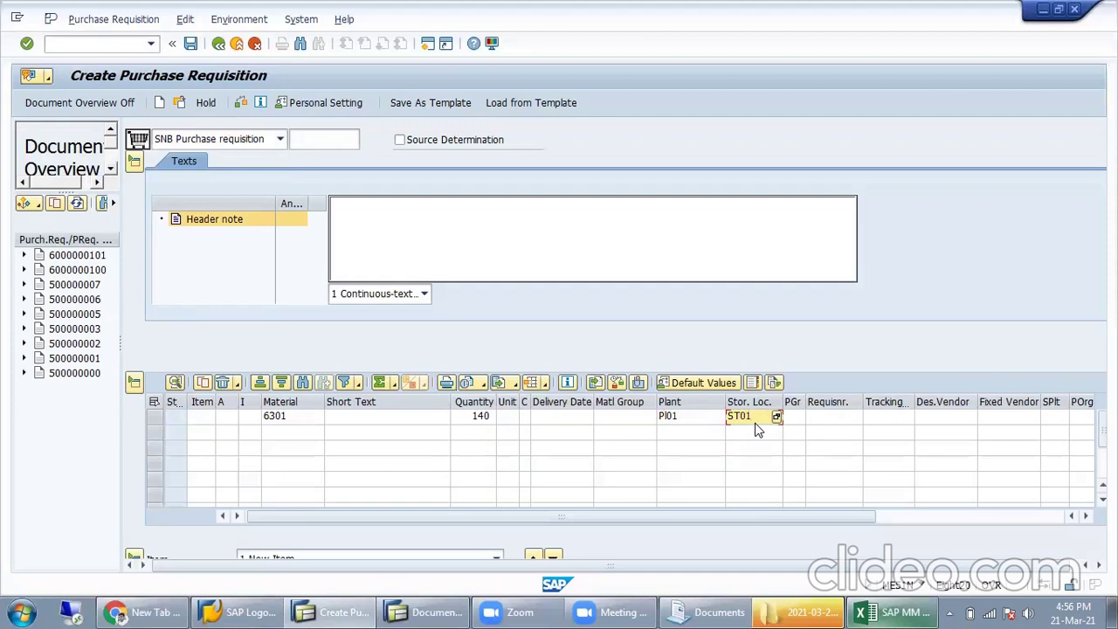
key(Tab)
key(alt+Tab)
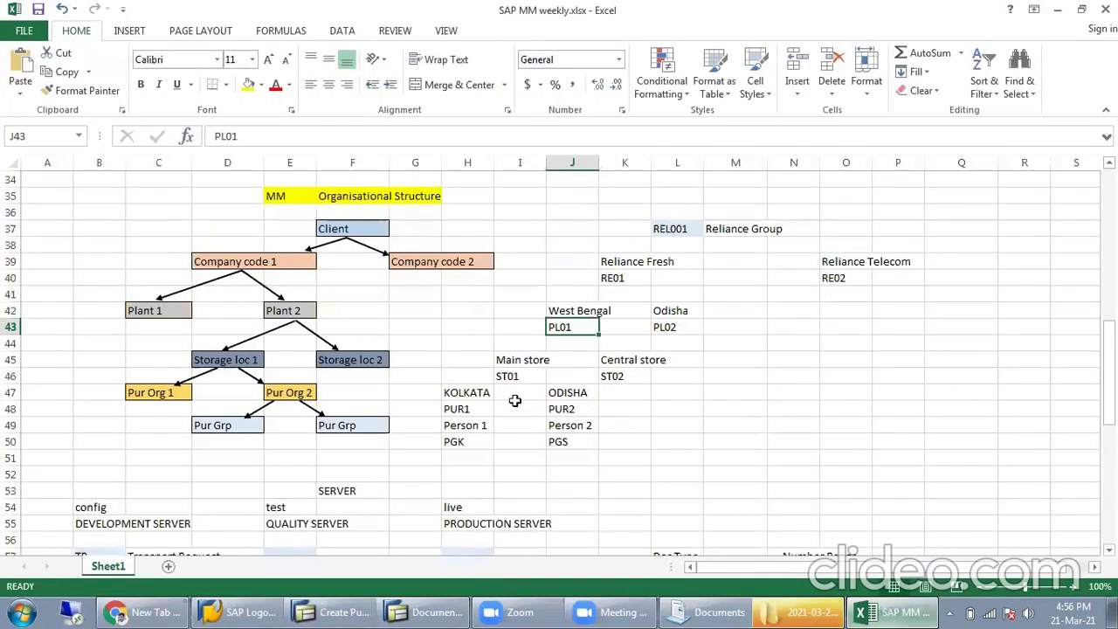
click(459, 441)
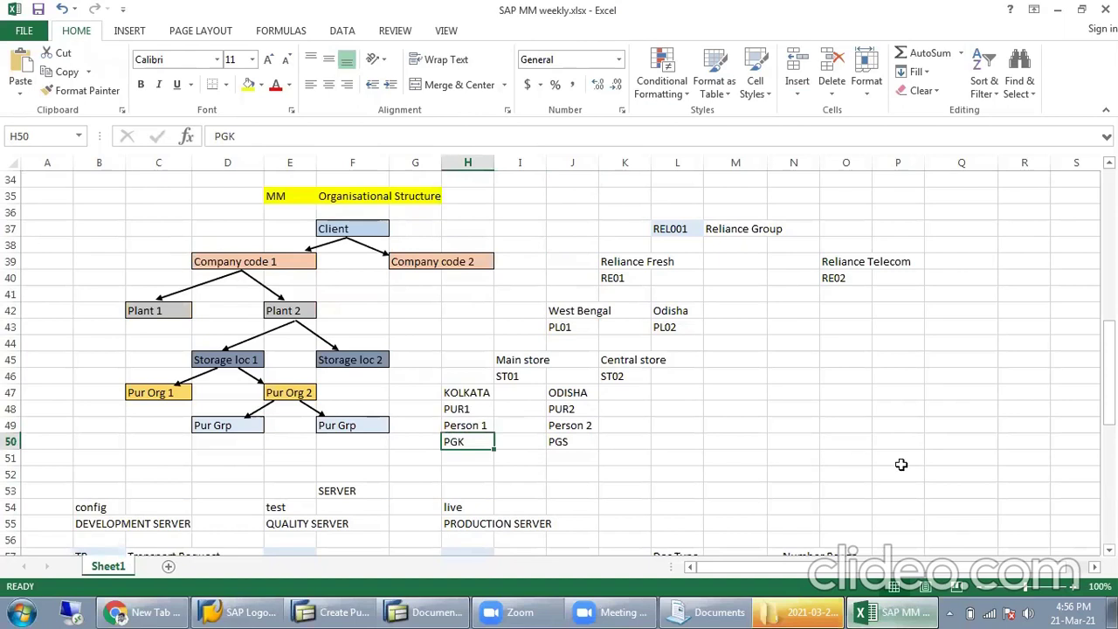
key(alt+Tab)
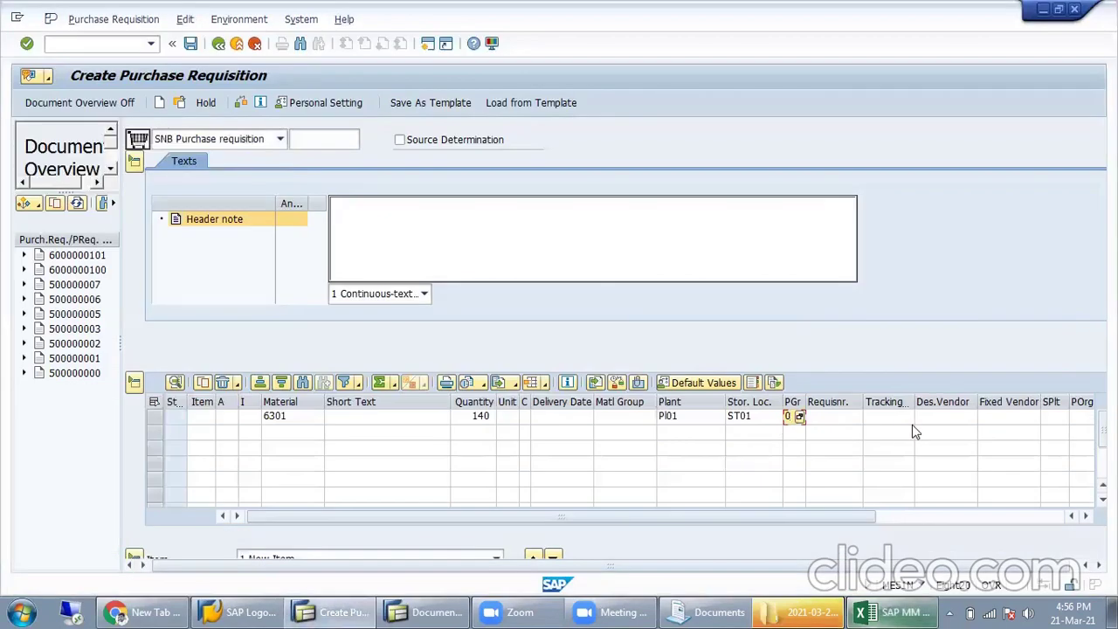
text(G)
key(Tab)
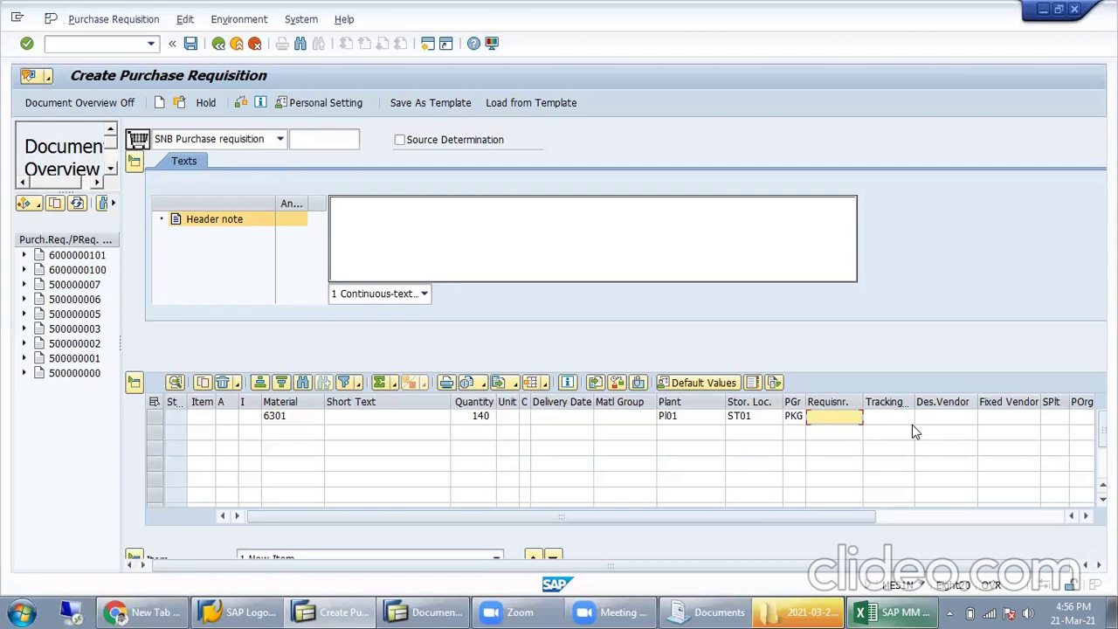
key(Return)
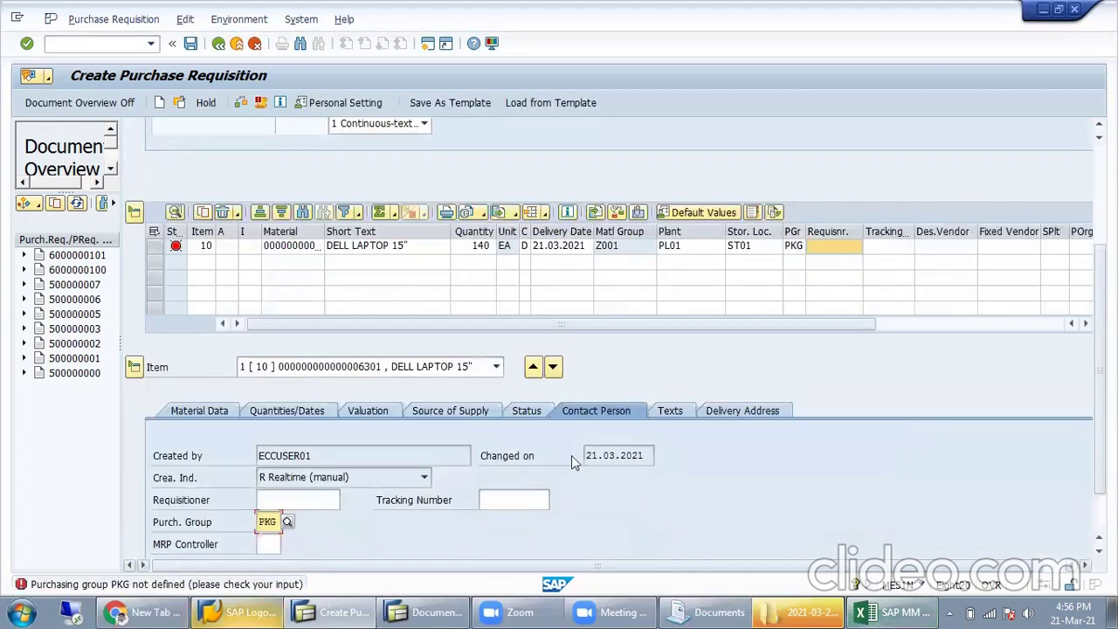
Step: Change the item's purchasing group from PKS to 001
click(797, 247)
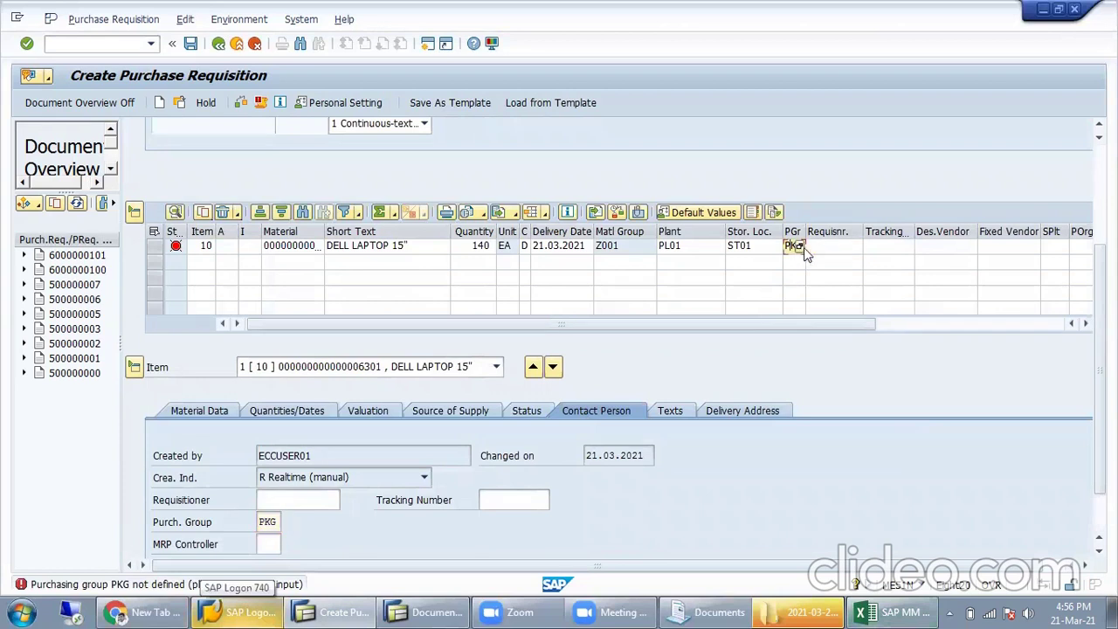
text(PKS)
key(Return)
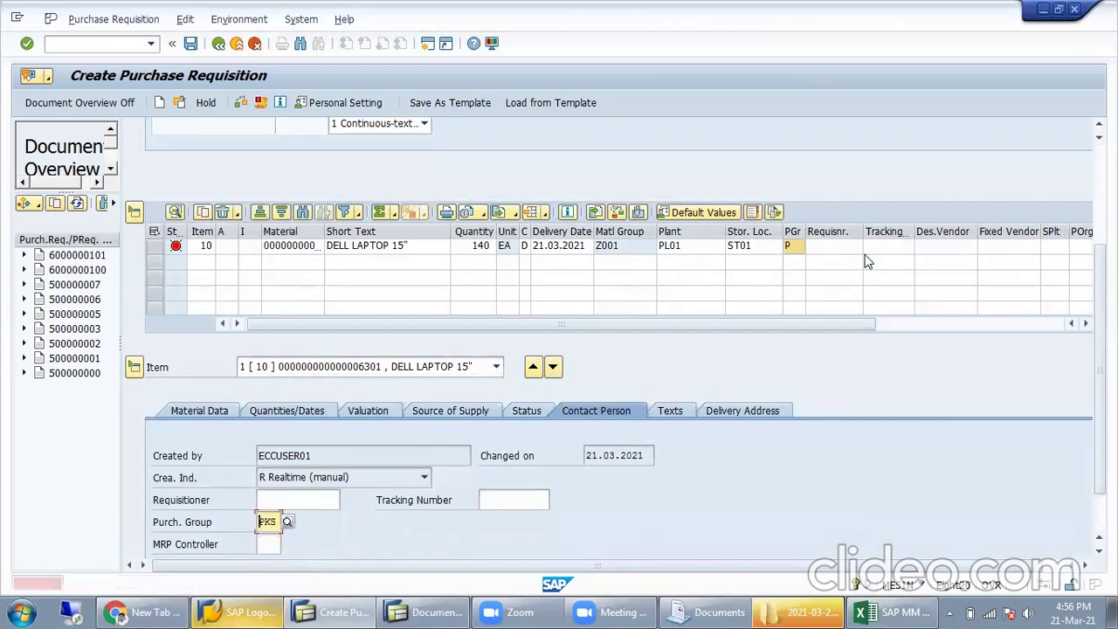
click(799, 247)
click(799, 247)
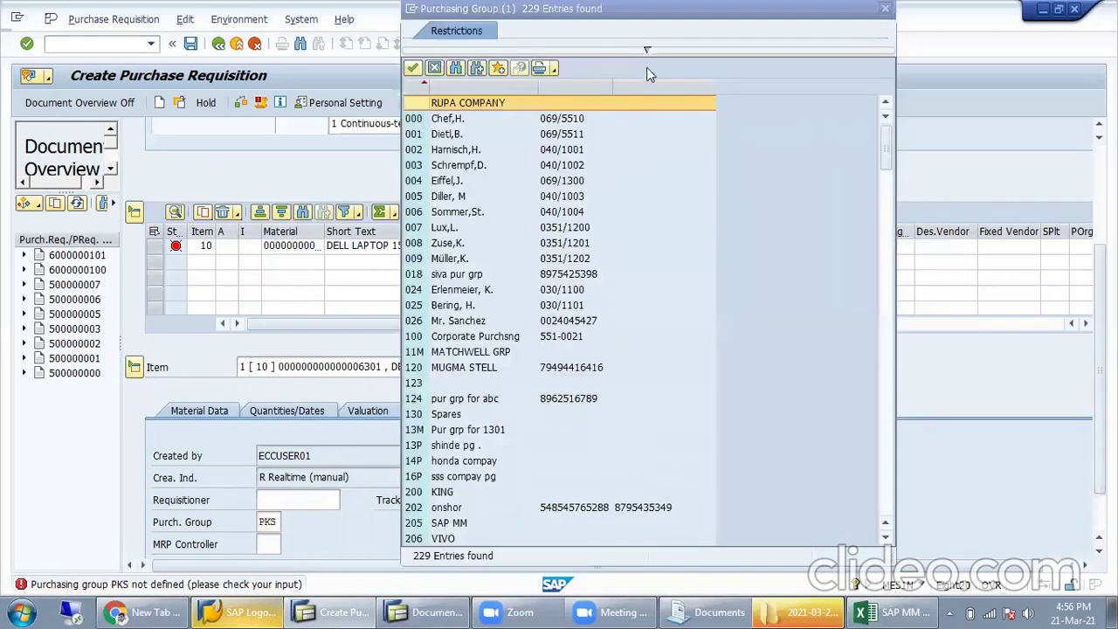
click(676, 51)
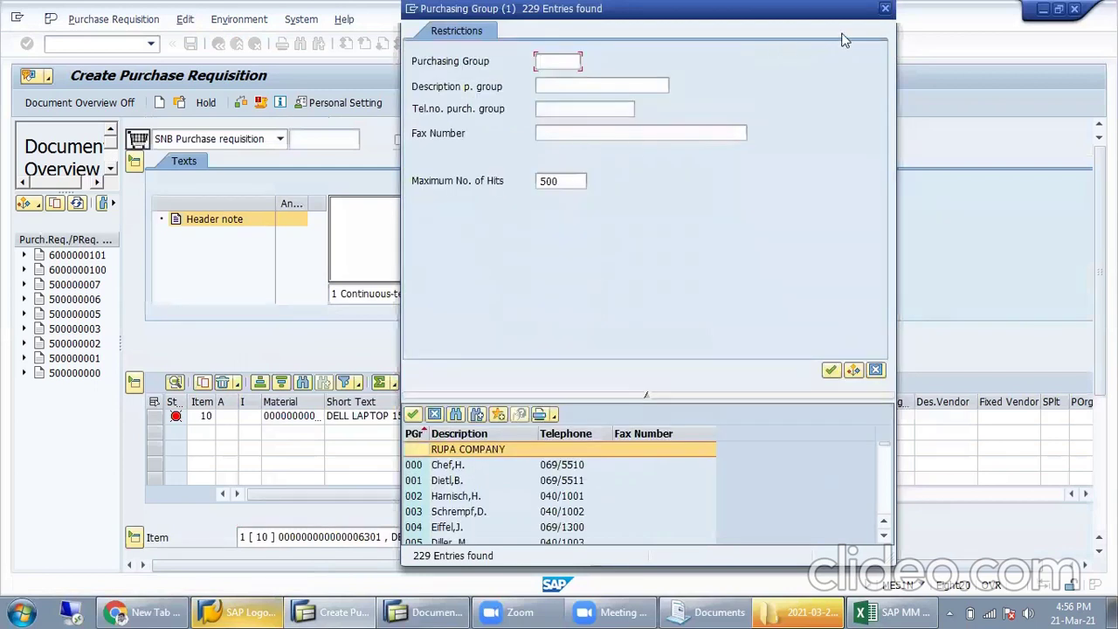
click(885, 10)
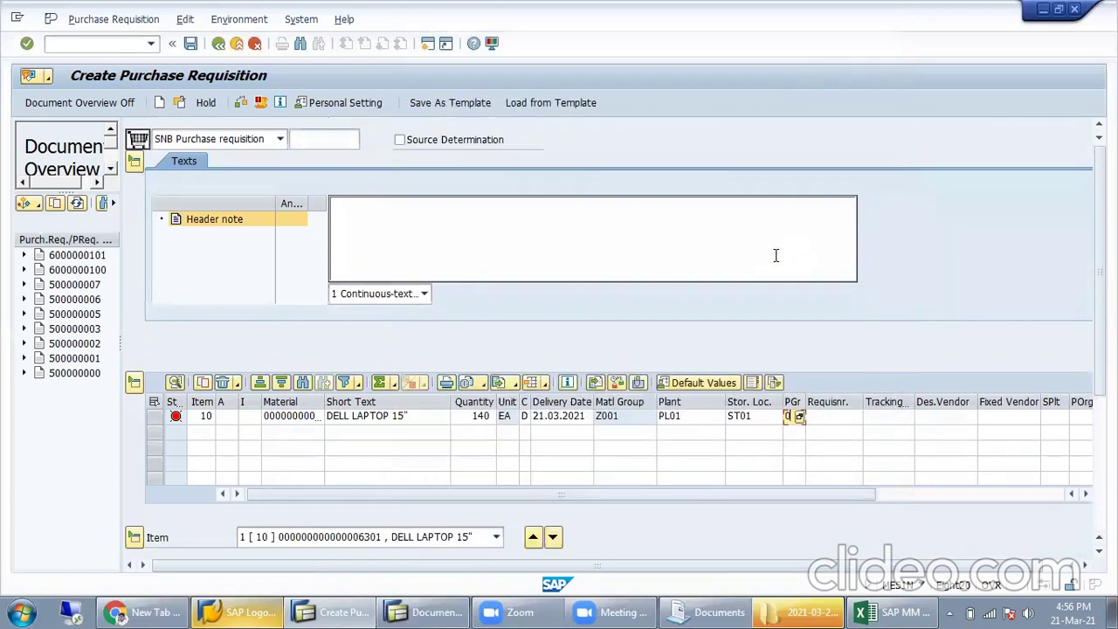
text(0)
key(Return)
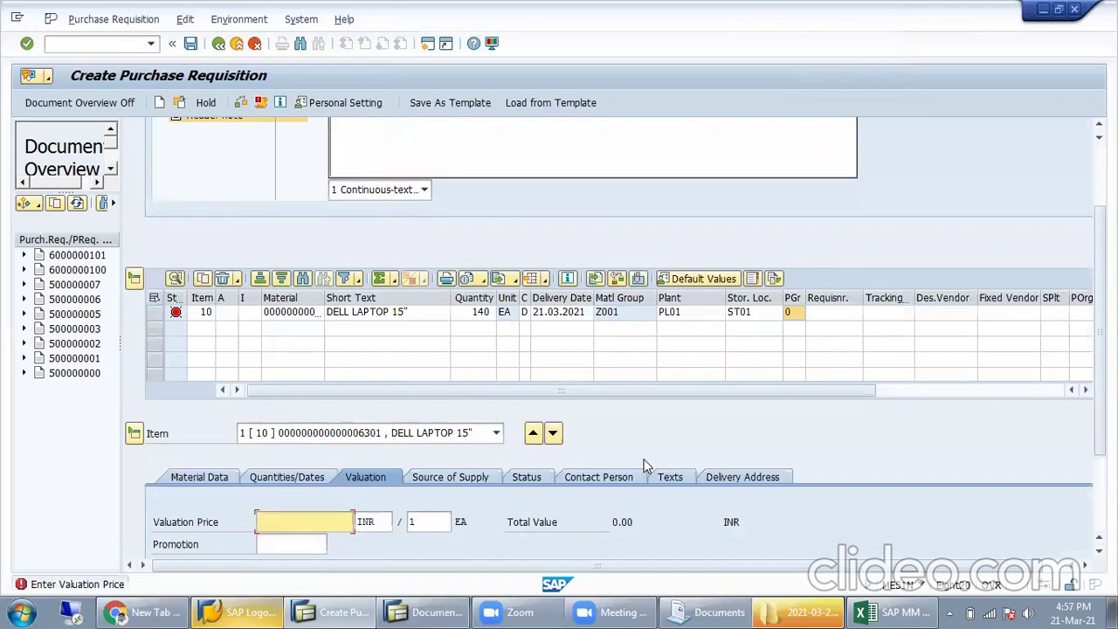
text(1600)
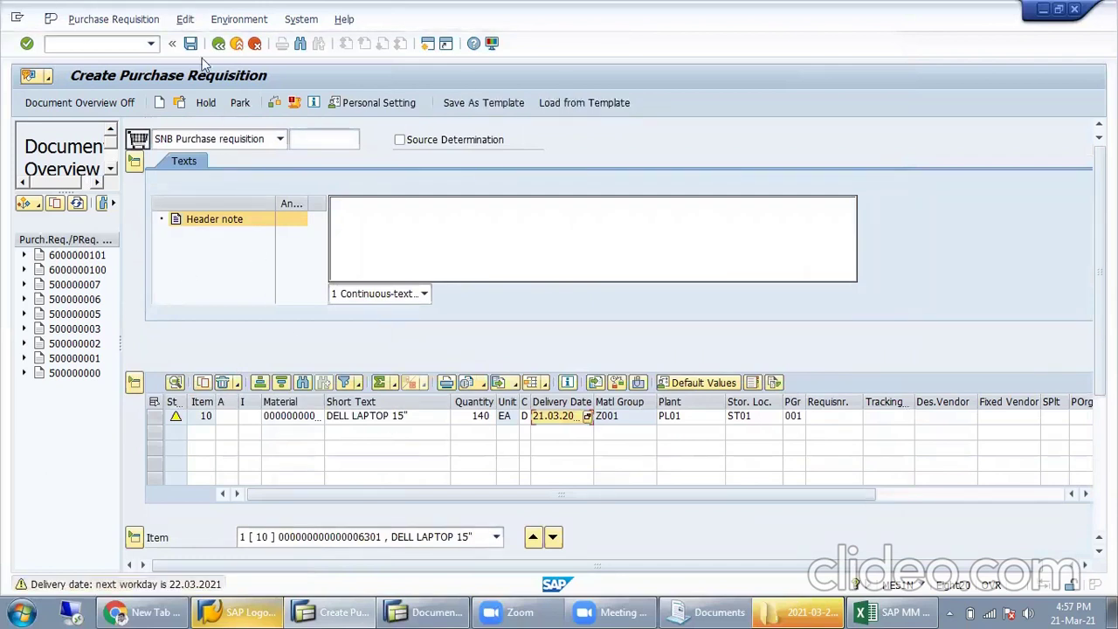
key(ctrl+s)
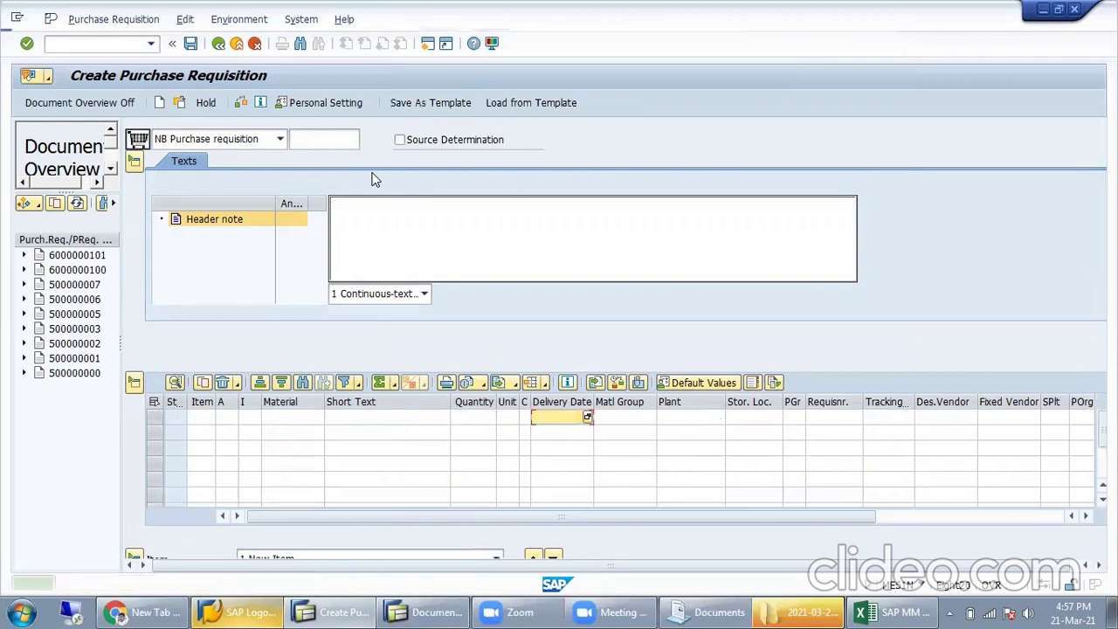
double_click(223, 584)
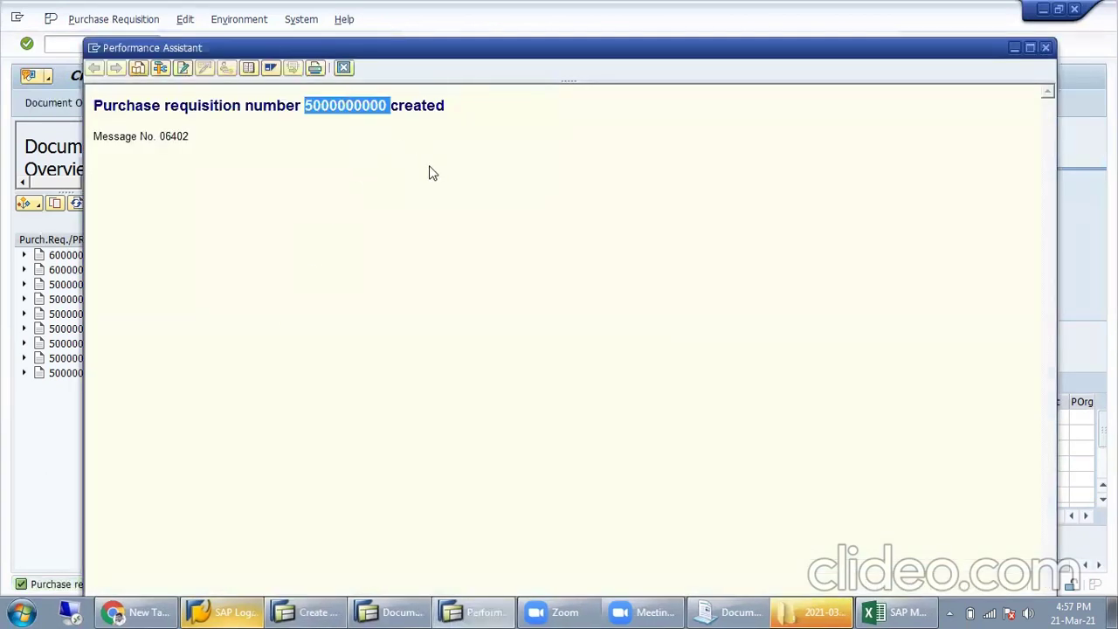
click(1046, 48)
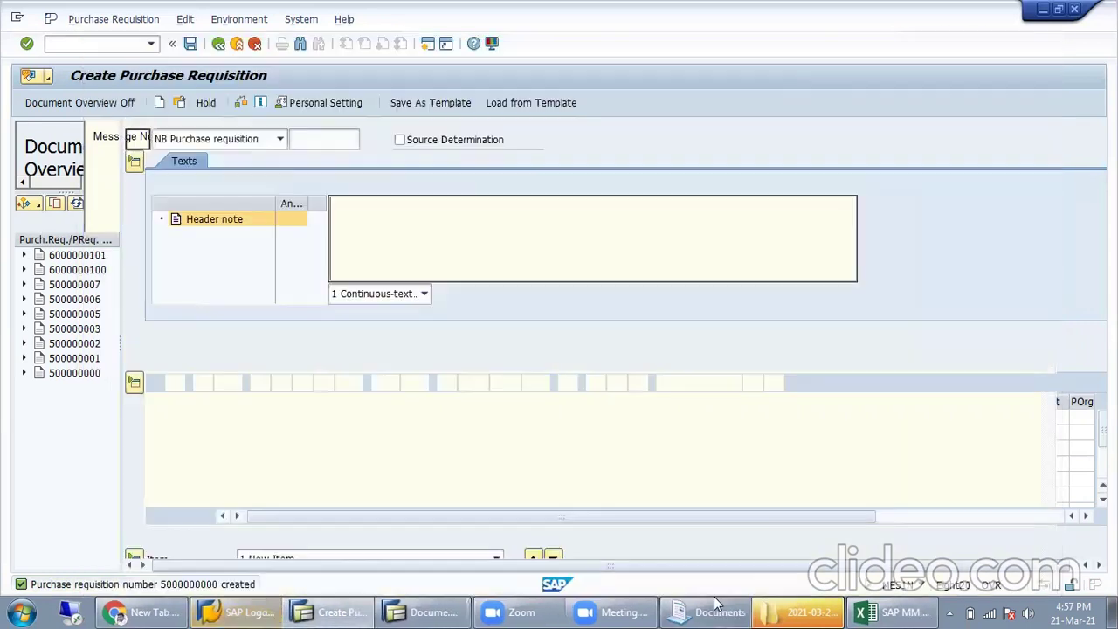
click(895, 611)
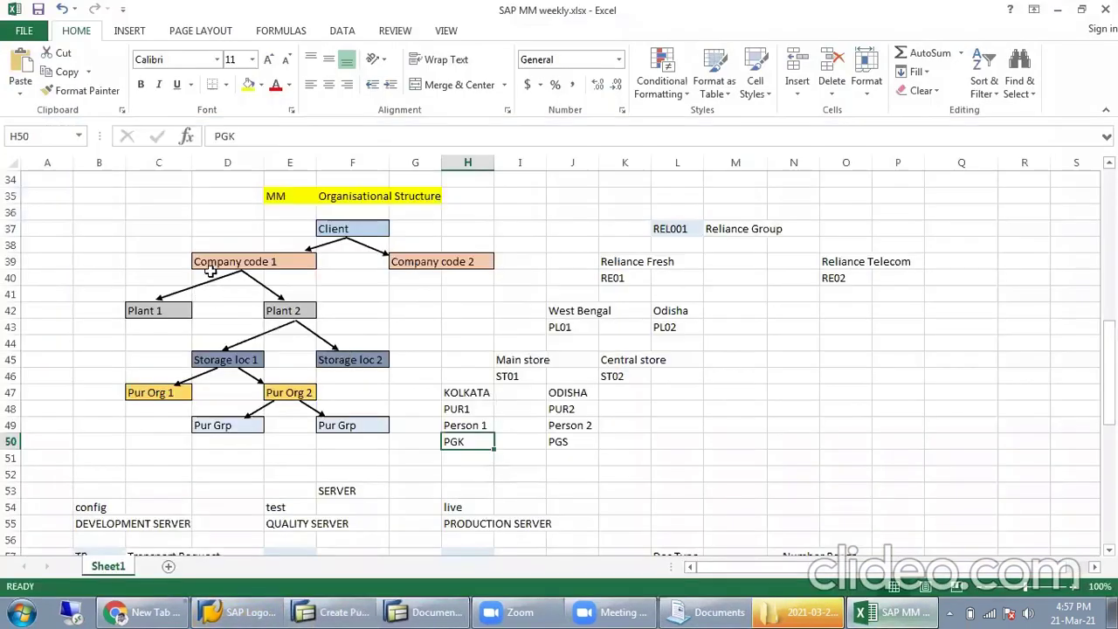
scroll(212, 273, up, 7)
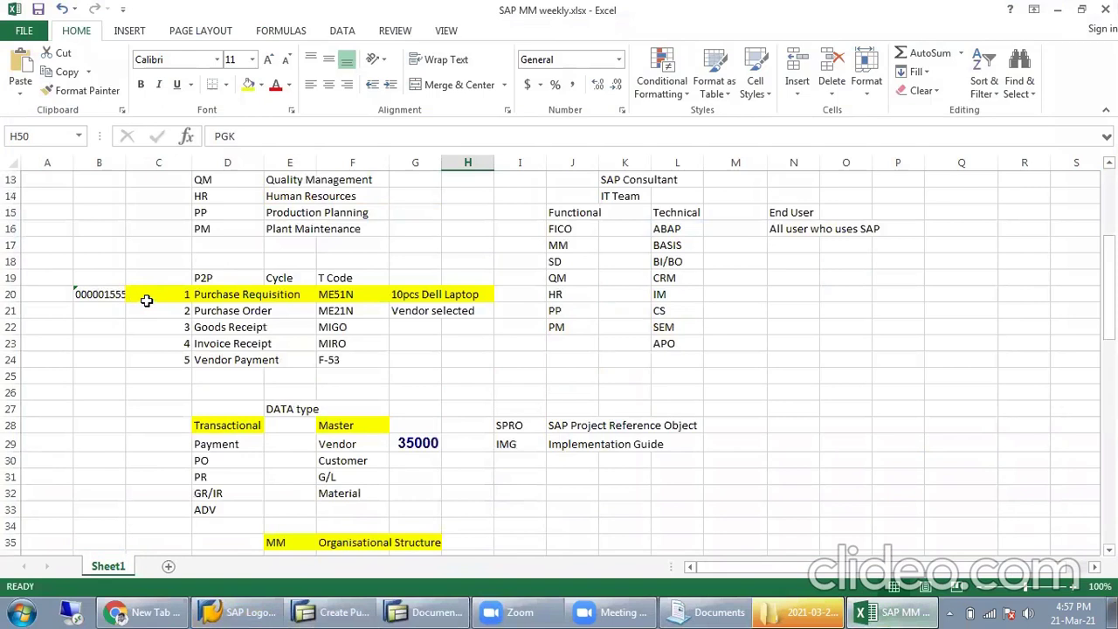
click(112, 294)
text(5E+09)
click(107, 278)
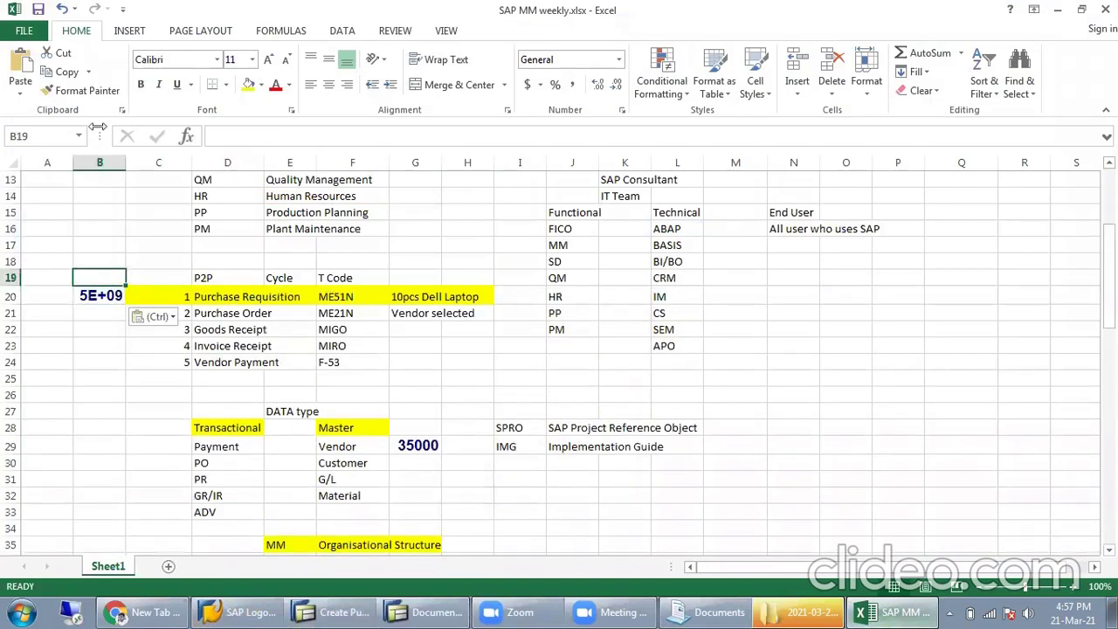
click(83, 90)
click(96, 273)
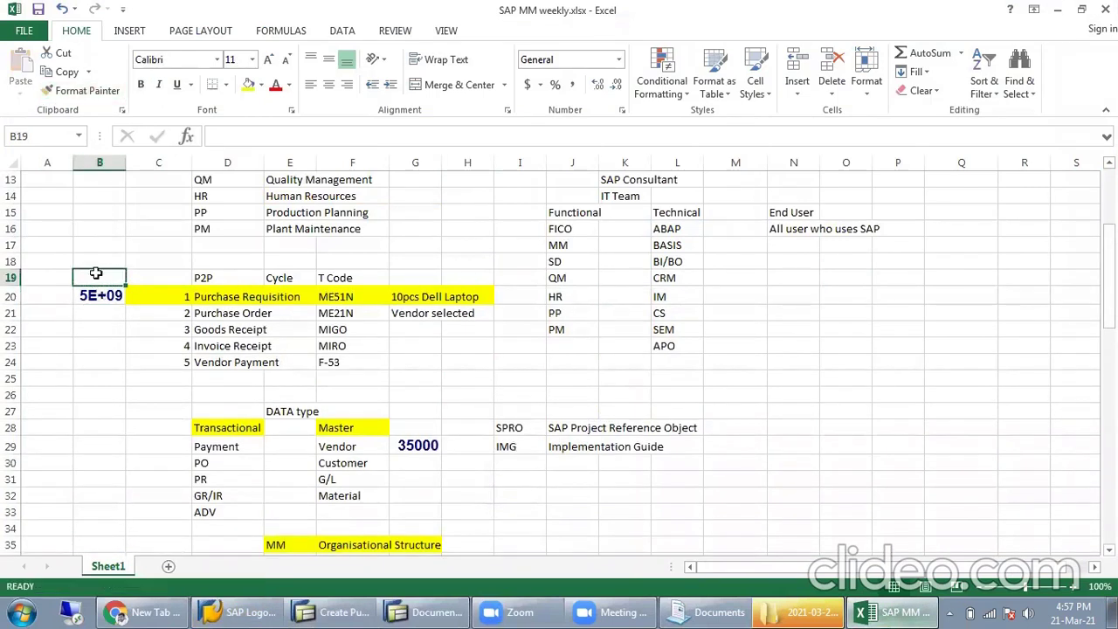
click(83, 90)
click(103, 294)
click(104, 389)
double_click(104, 294)
click(114, 375)
Step: Start a new purchase order in SAP with /nme21n
key(alt+Tab)
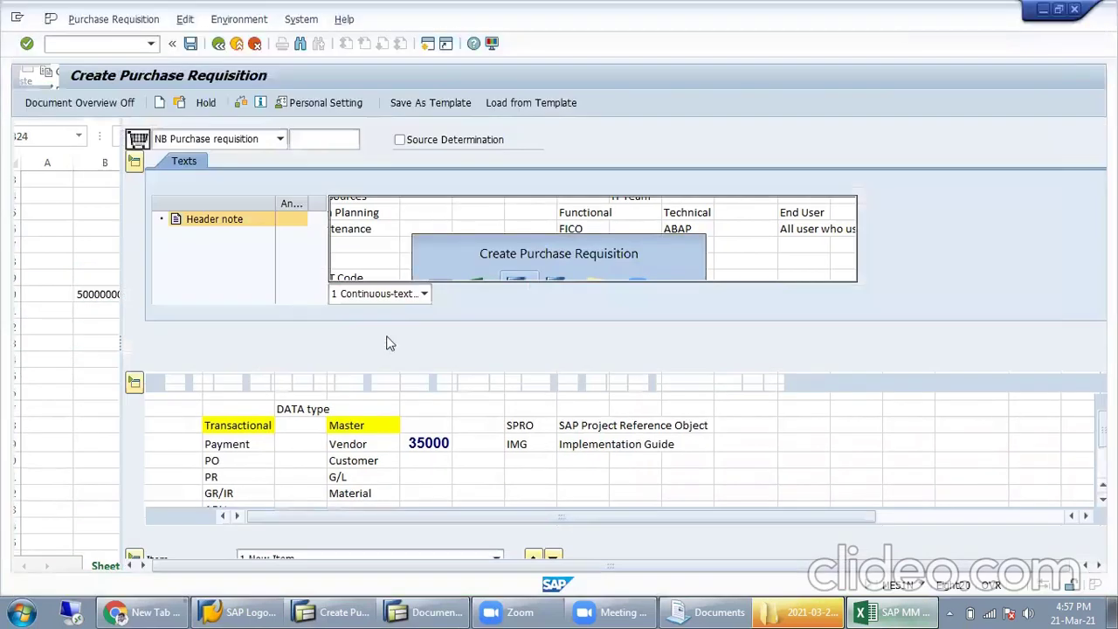
text(/nme)
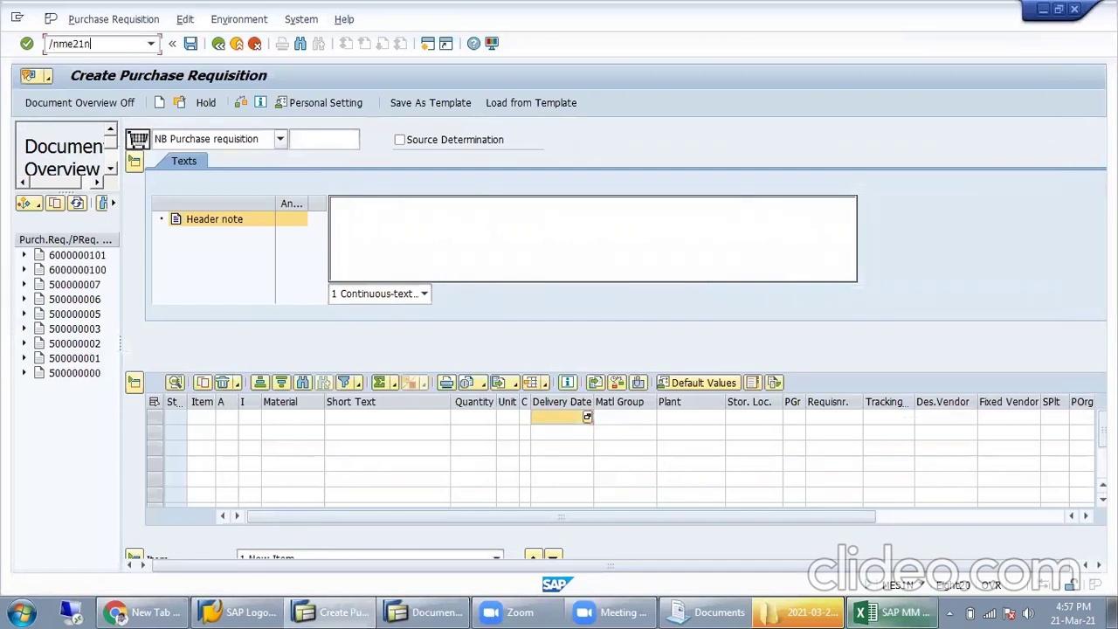
text(21n)
key(Return)
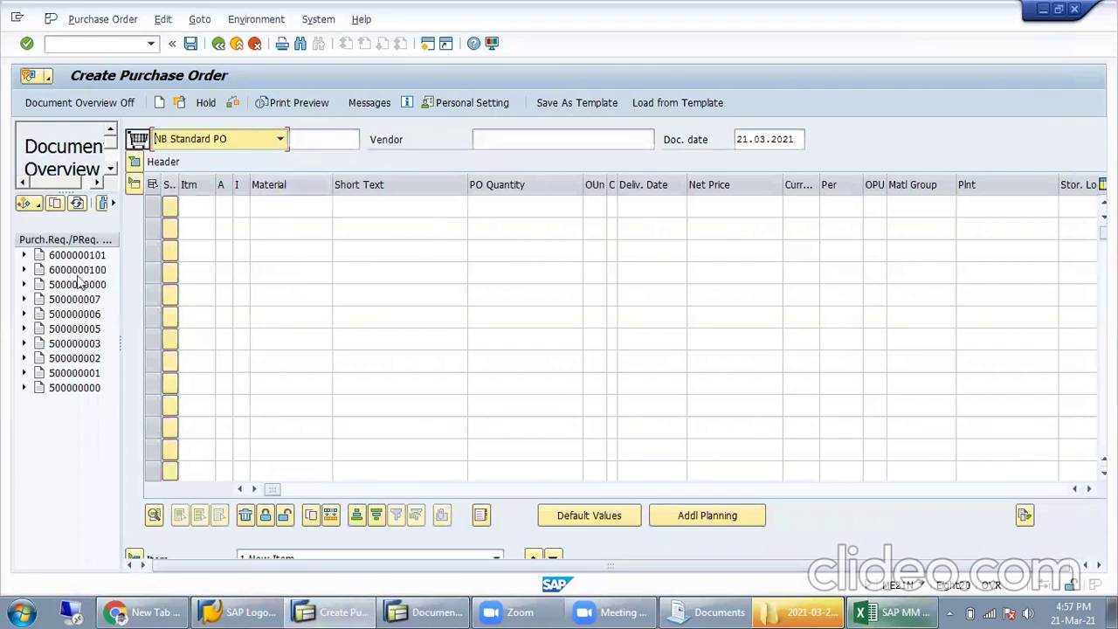
Step: Show My Purchase Requisitions in the document overview and select the requisition
click(41, 206)
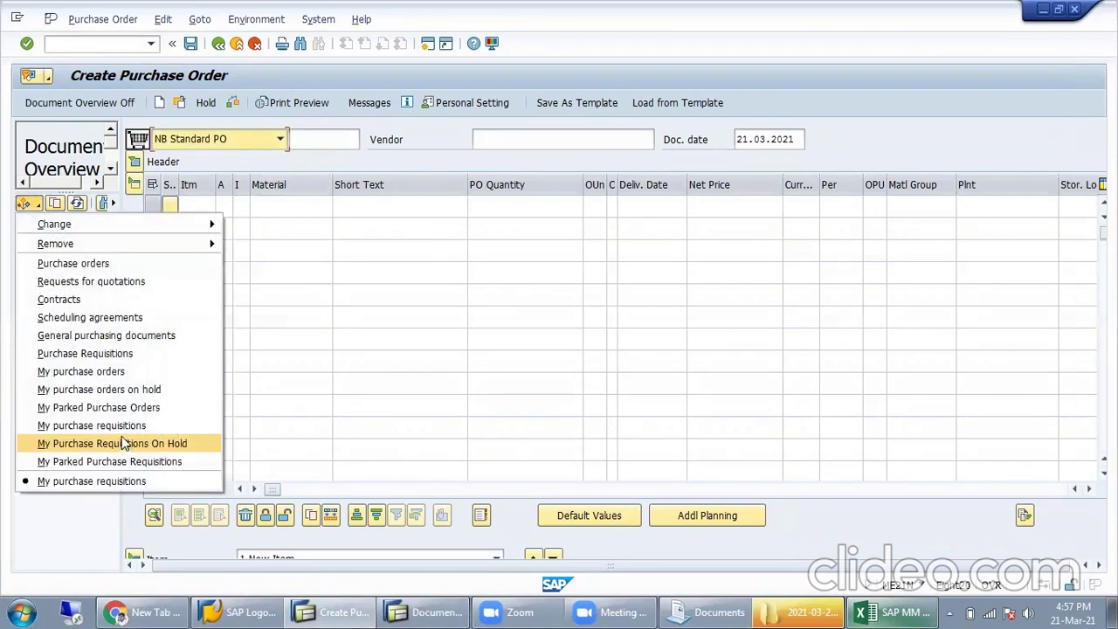
click(123, 443)
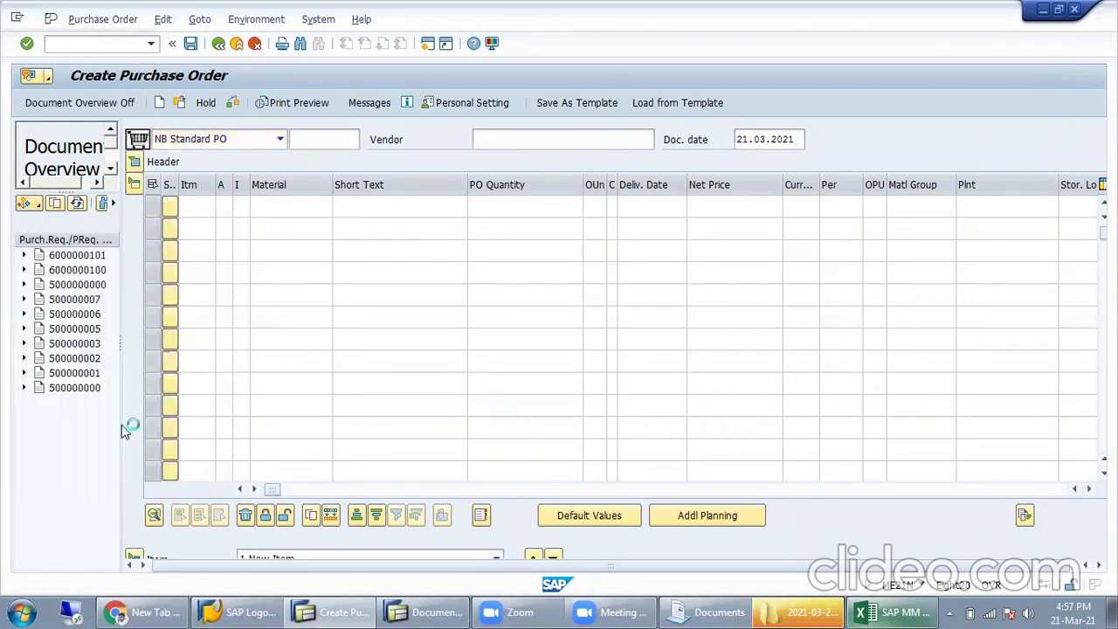
click(82, 390)
key(alt+Tab)
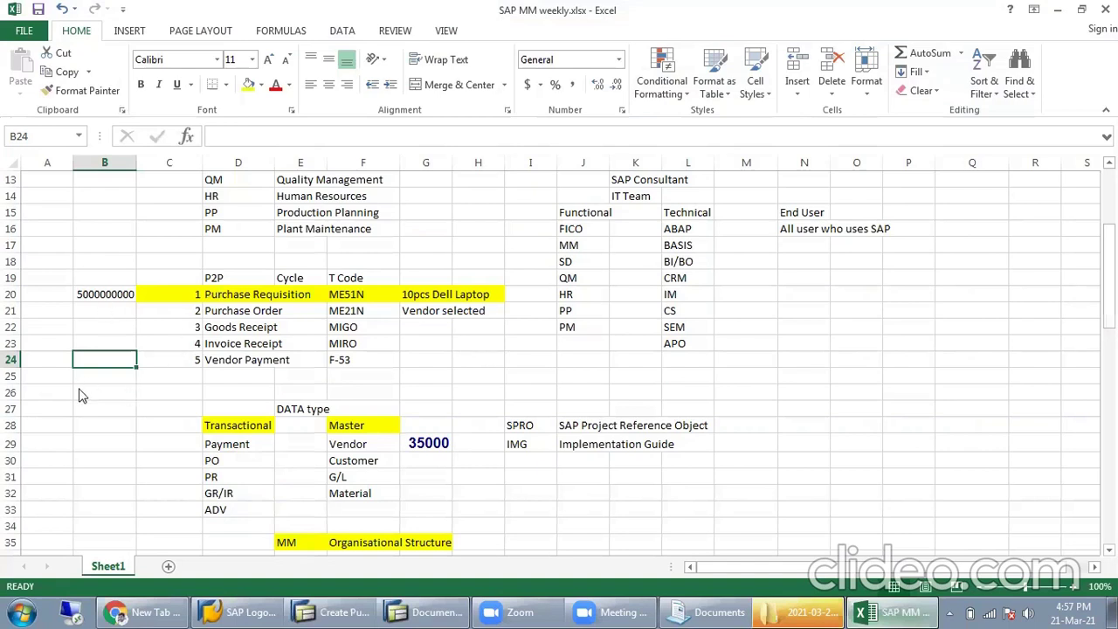
key(alt+Tab)
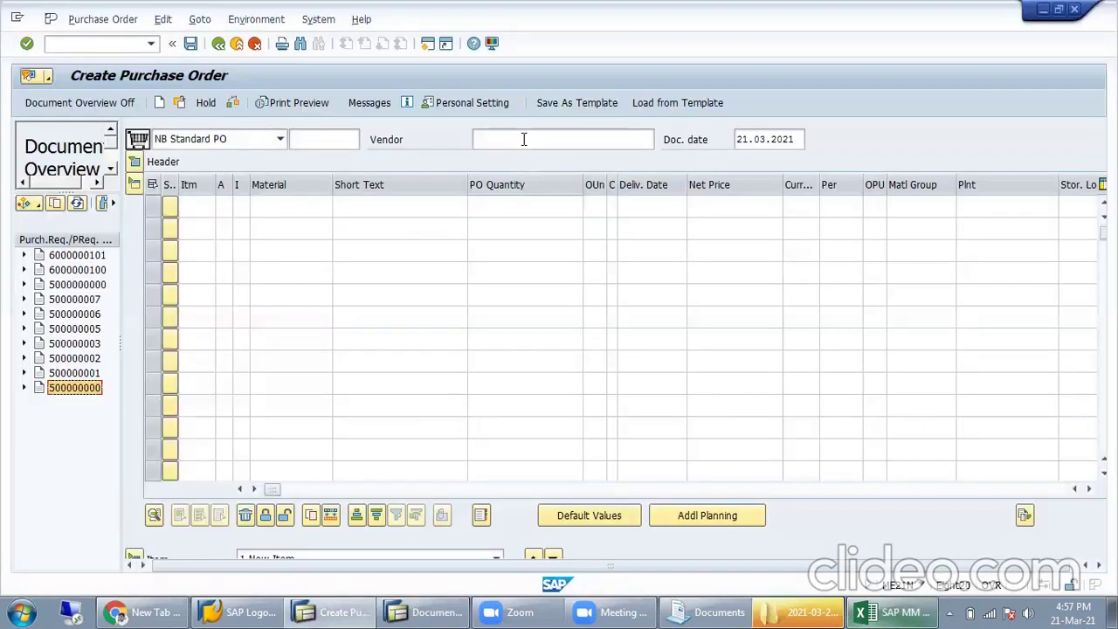
Step: Look up vendor number 35000 in the Excel notes at G29
click(887, 612)
scroll(689, 457, down, 1)
click(443, 396)
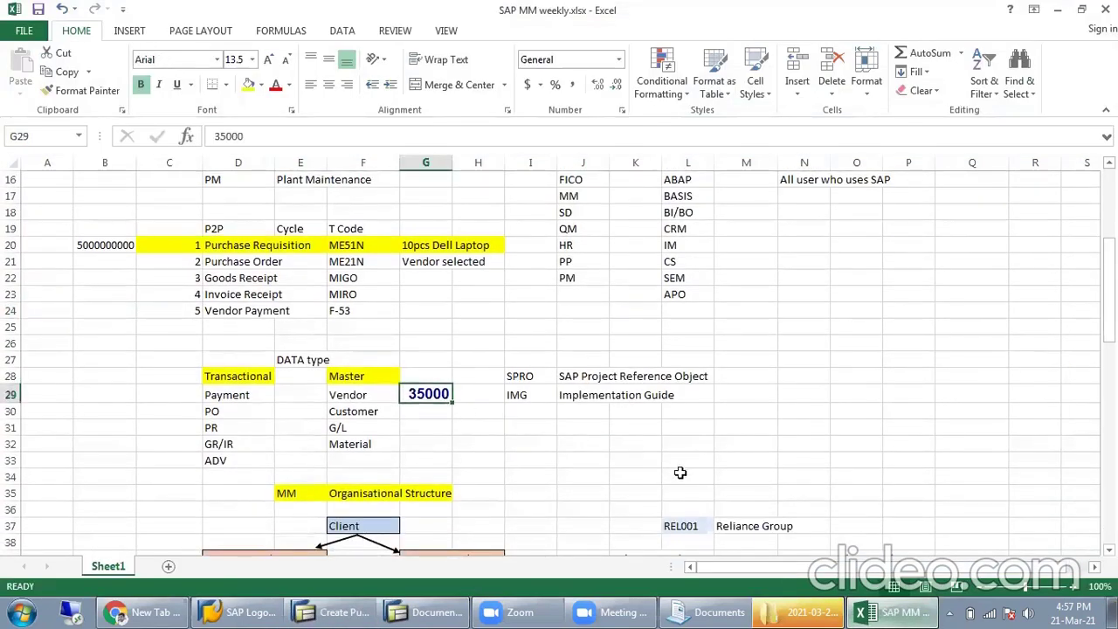
key(alt+Tab)
Step: Enter vendor 35000 and org data PUR1/001/MISL, then adopt the requisition's BEARING 6505 item (quantity 400)
text(3)
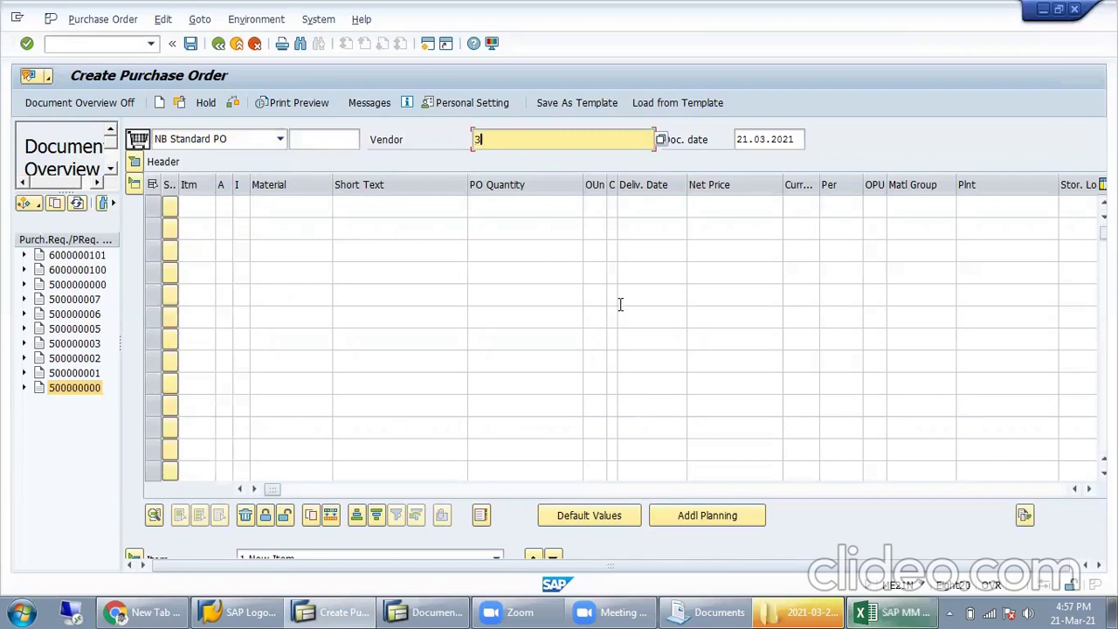
key(Return)
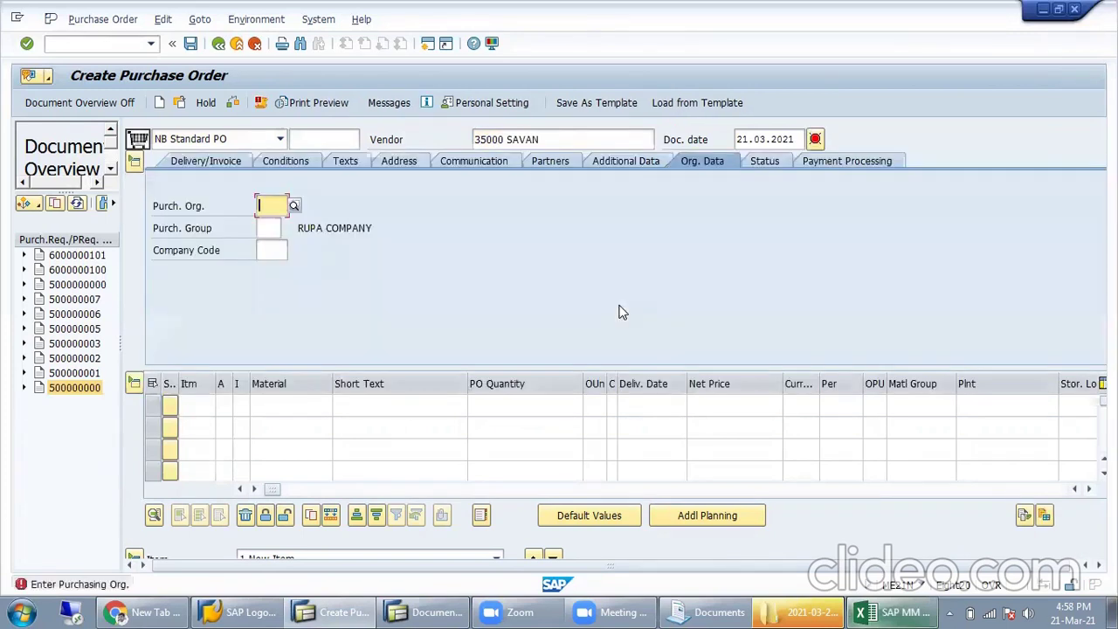
text(PUr1)
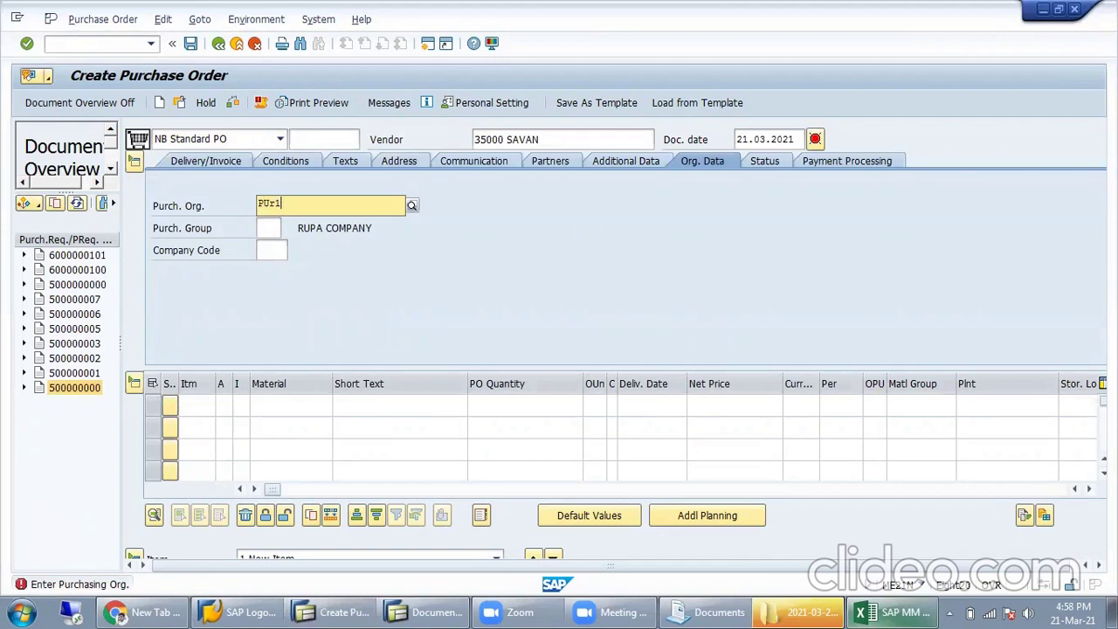
key(Tab)
text(001)
key(Tab)
text(MISL)
key(Tab)
click(83, 389)
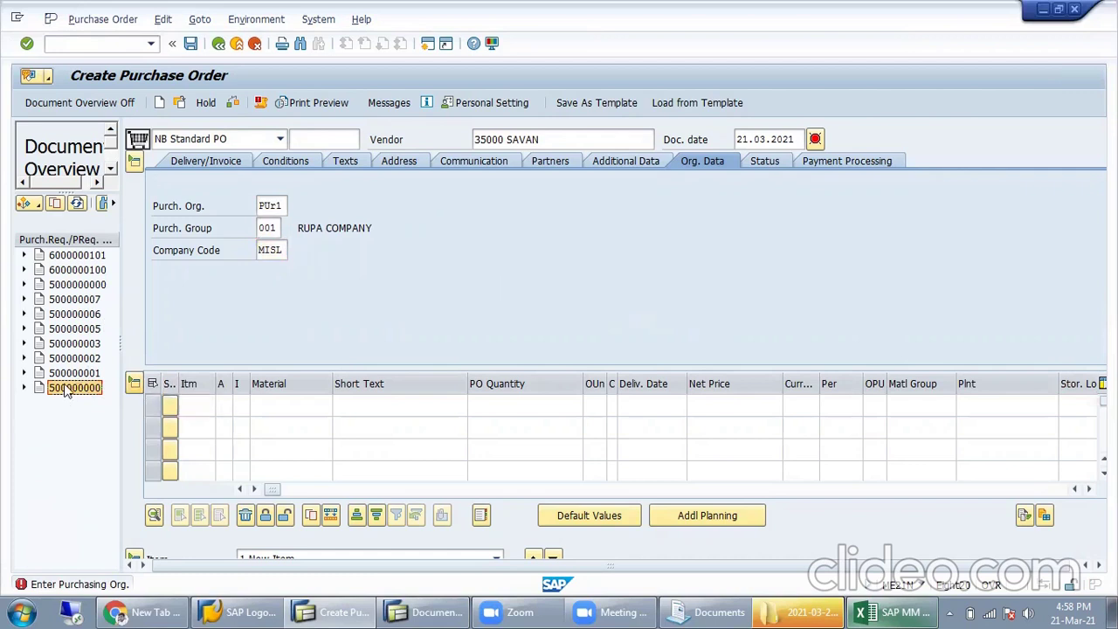
click(55, 206)
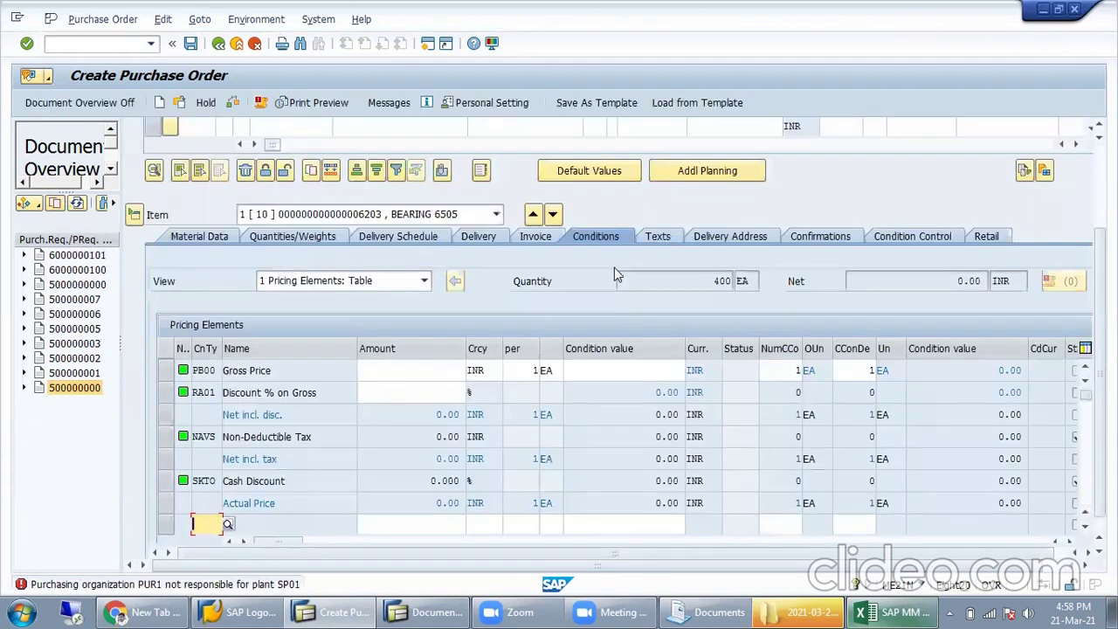
Step: Give the BEARING 6505 item (quantity 400) a gross price of 1,450 INR
scroll(660, 271, up, 2)
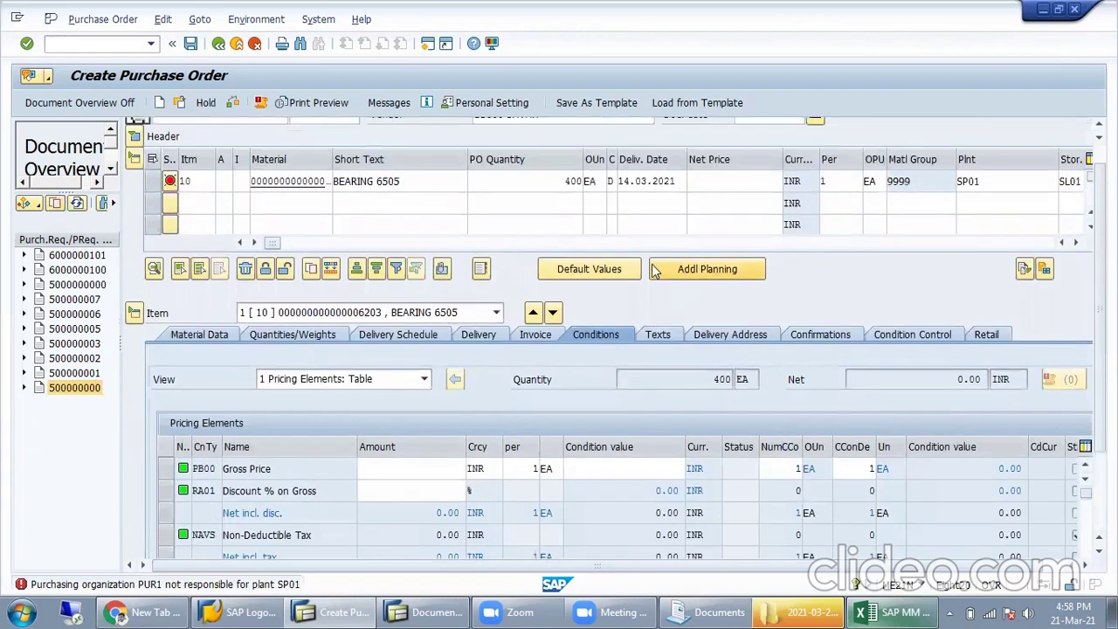
drag(408, 207, 233, 225)
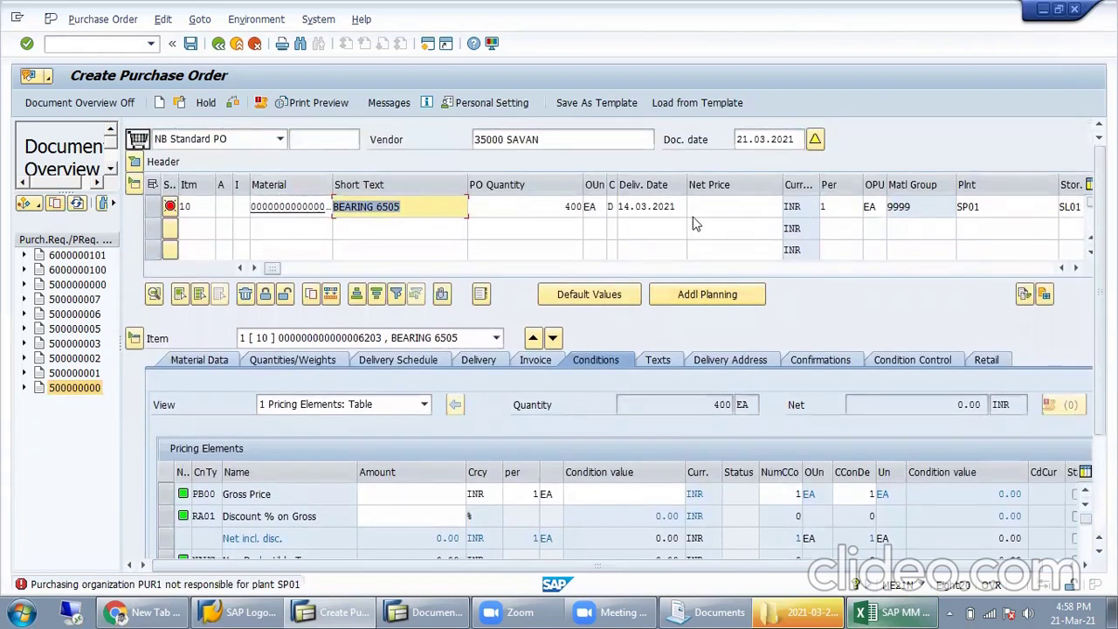
drag(564, 210, 611, 207)
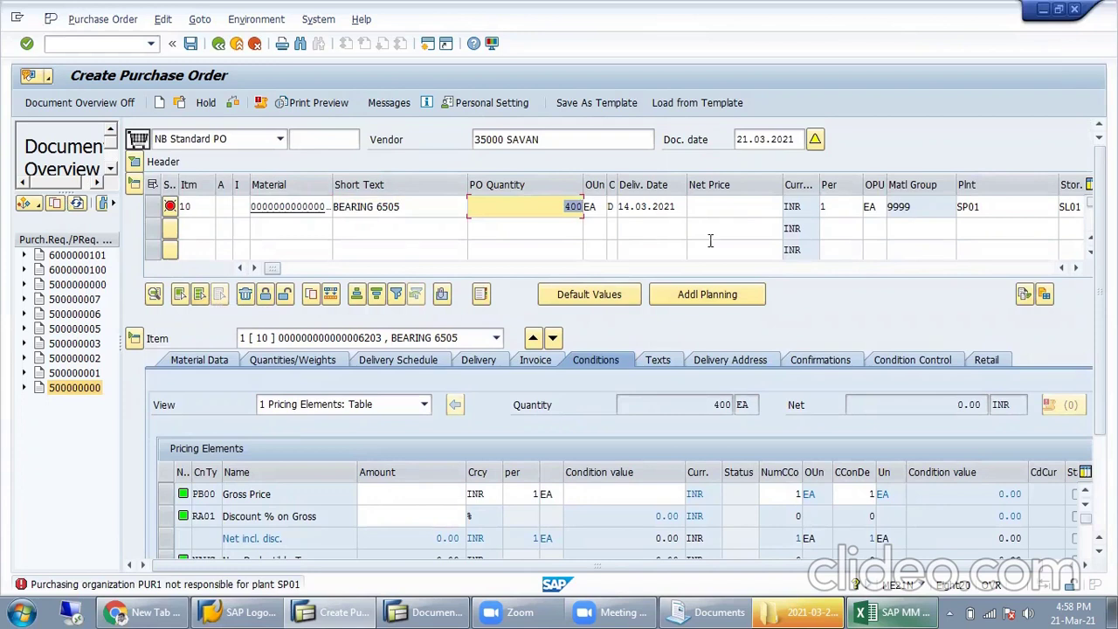
click(417, 495)
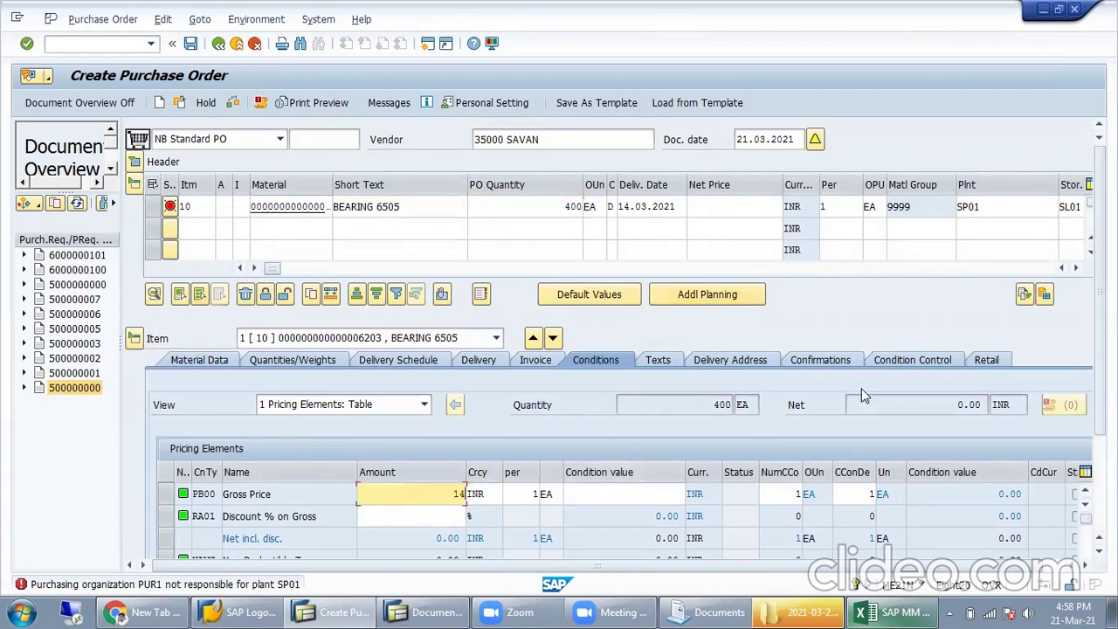
key(Return)
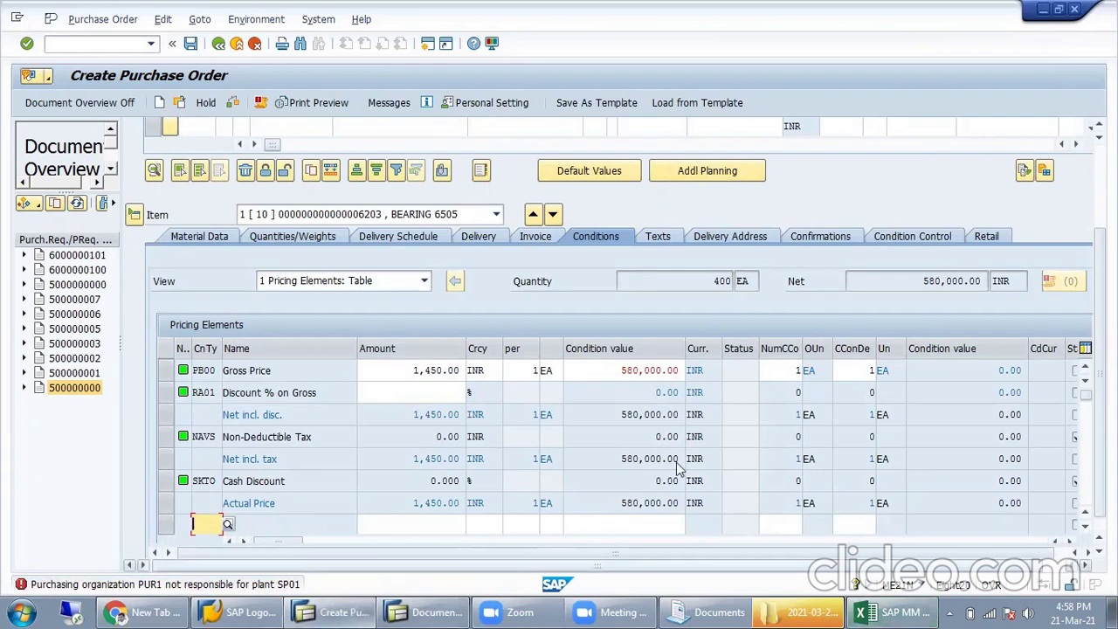
scroll(740, 401, up, 2)
scroll(740, 401, up, 3)
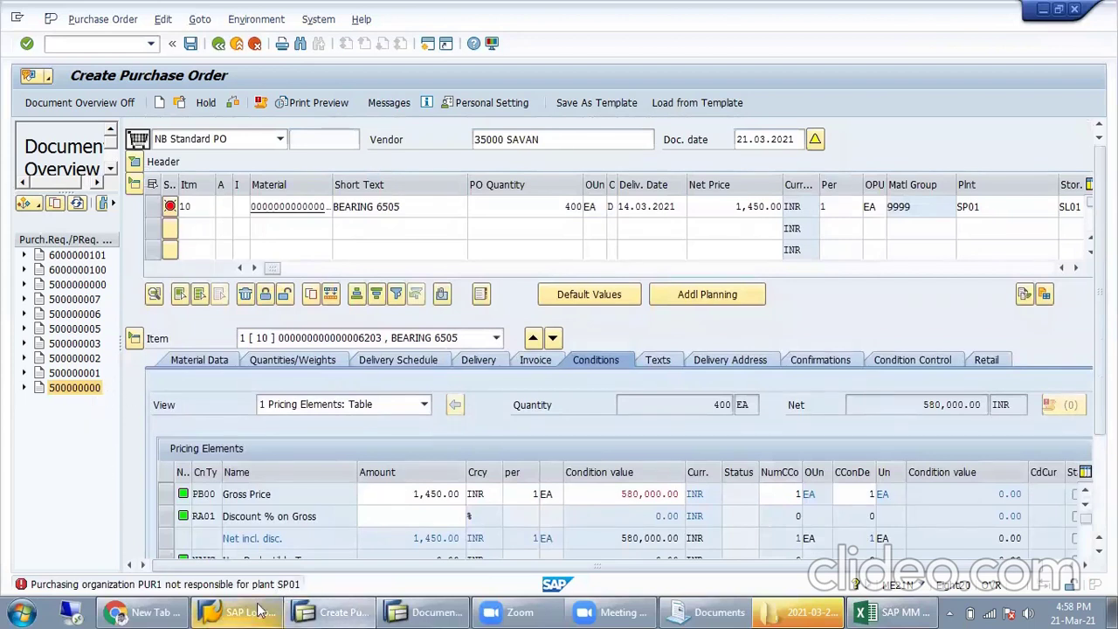
click(885, 611)
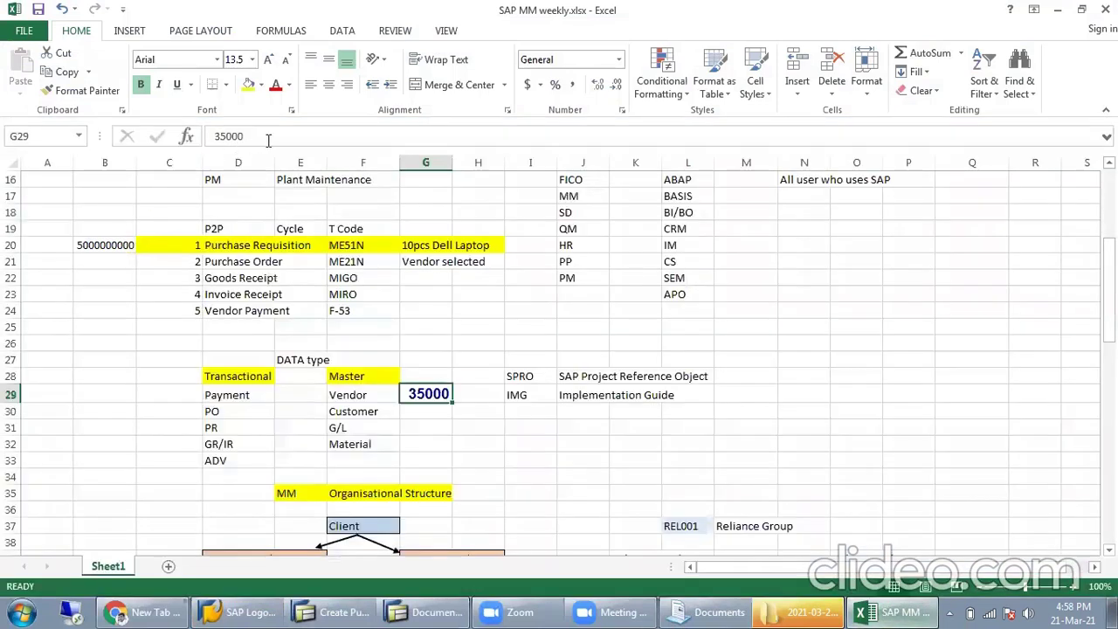
click(105, 246)
click(277, 135)
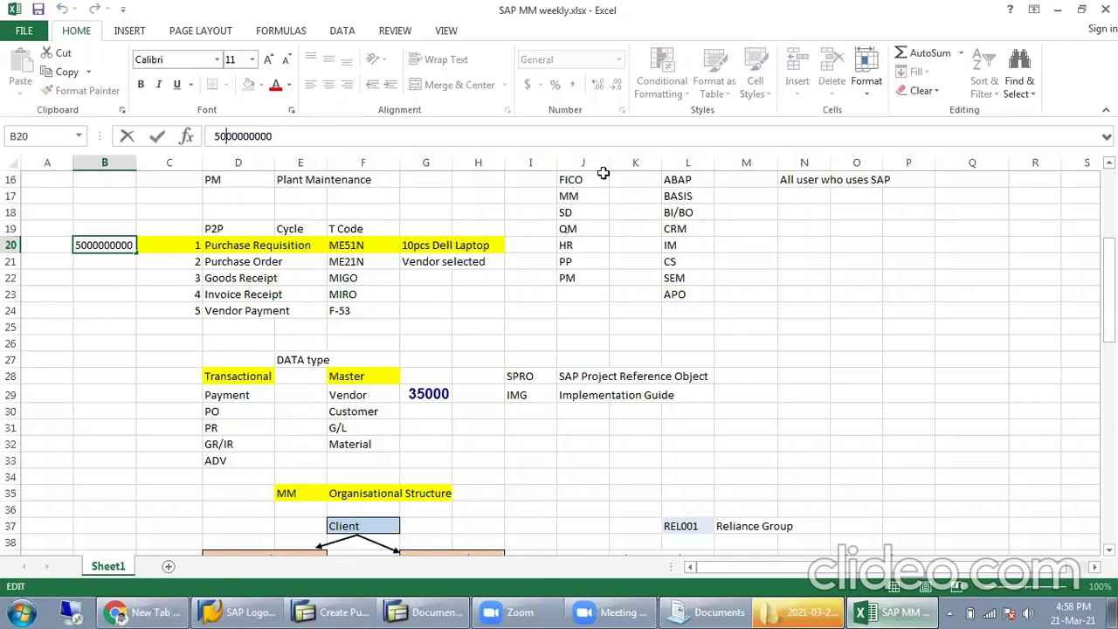
Step: Back in SAP, restart on a blank Create Purchase Order screen with /nme21n
click(332, 612)
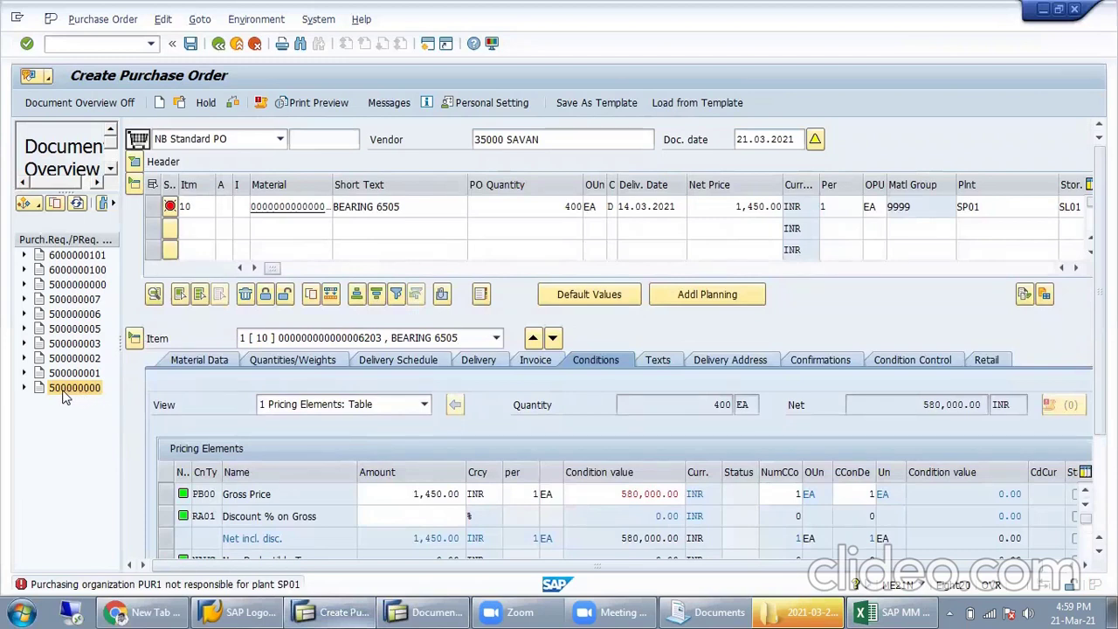
click(84, 285)
click(97, 40)
text(/nm)
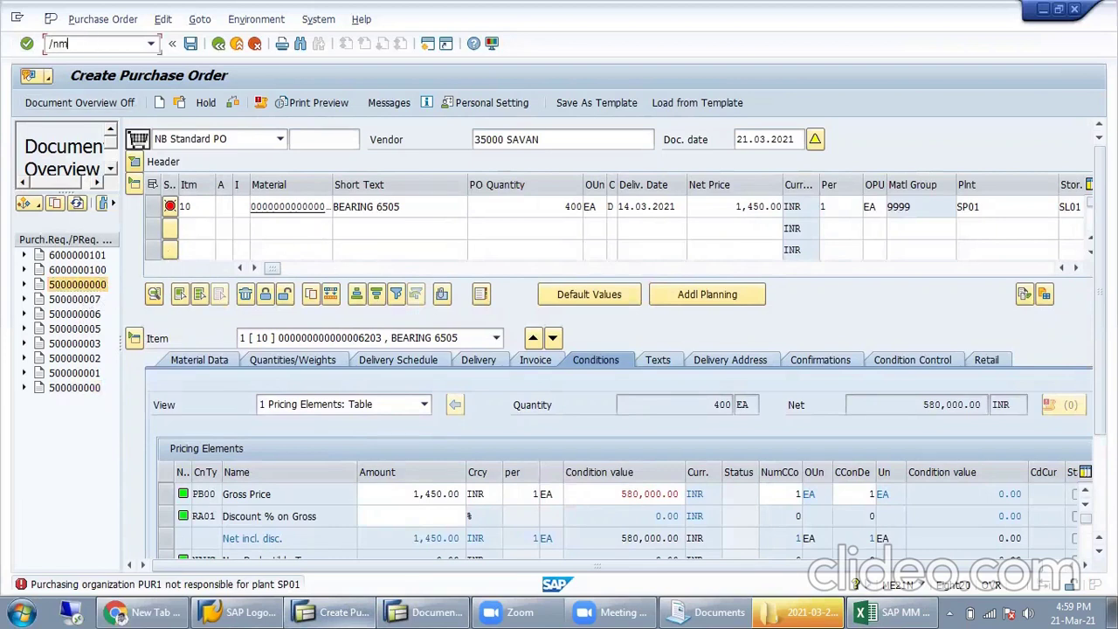
text(e21n)
key(Return)
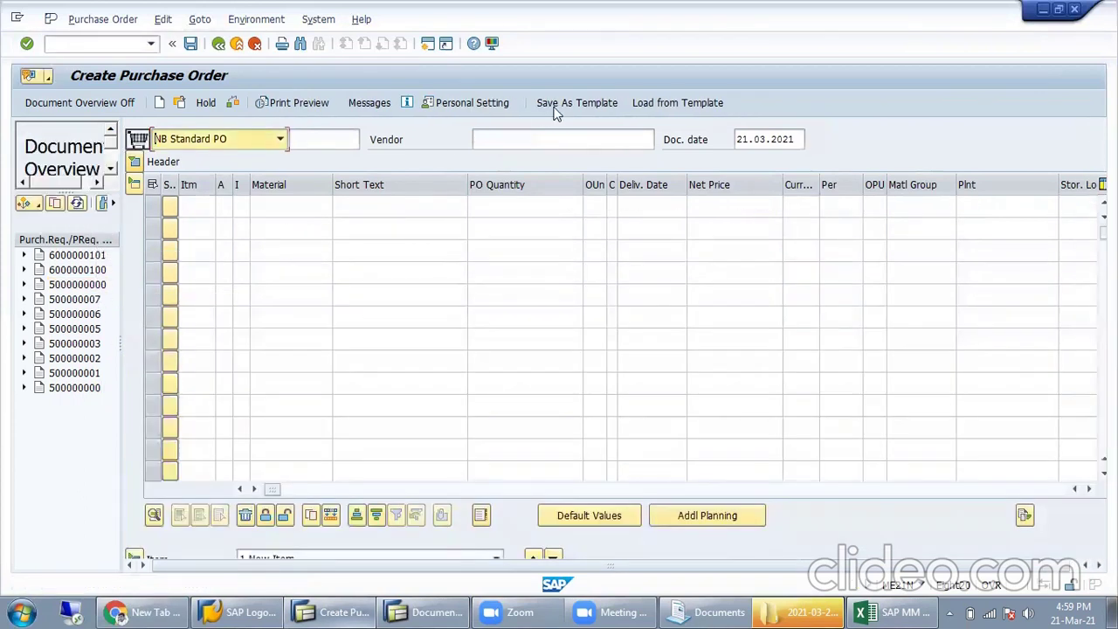
click(555, 145)
text(3500)
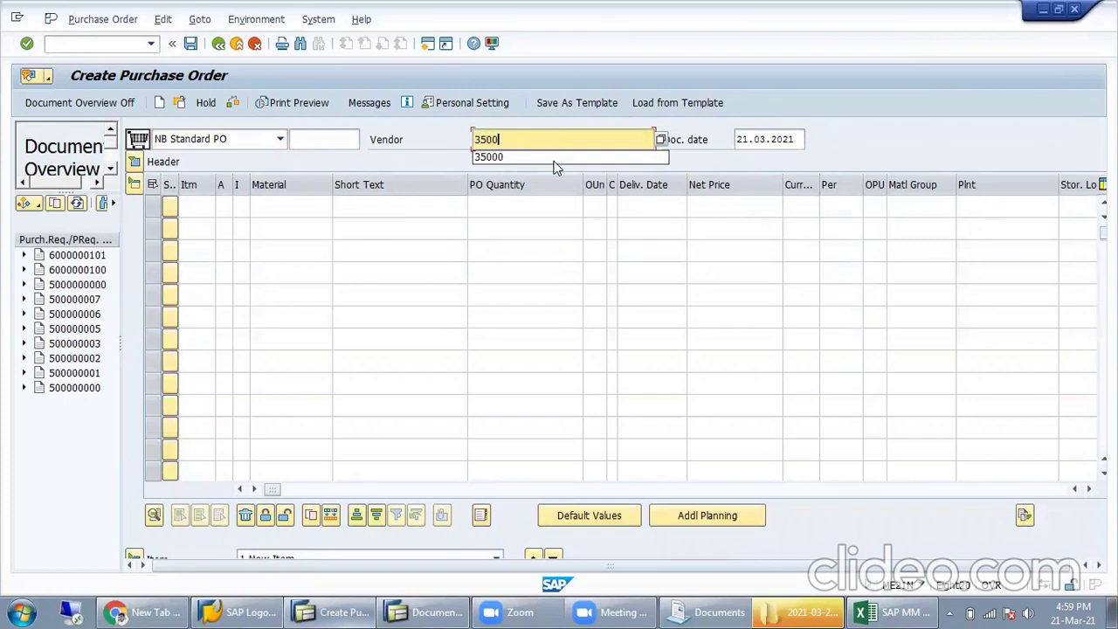
text(0)
click(135, 163)
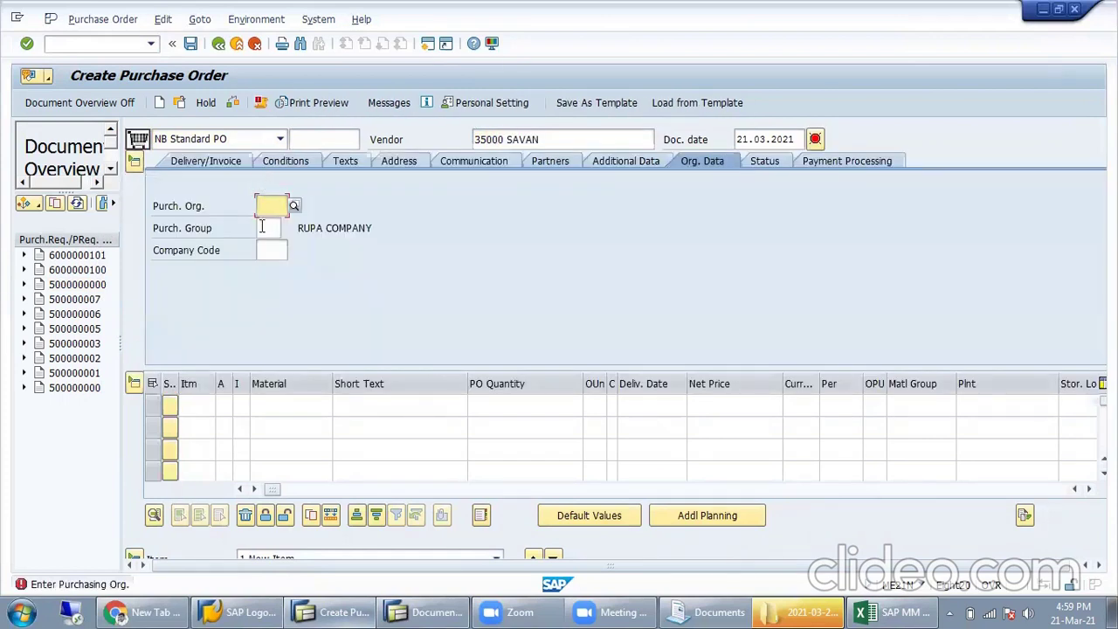
text(PUR1)
click(261, 227)
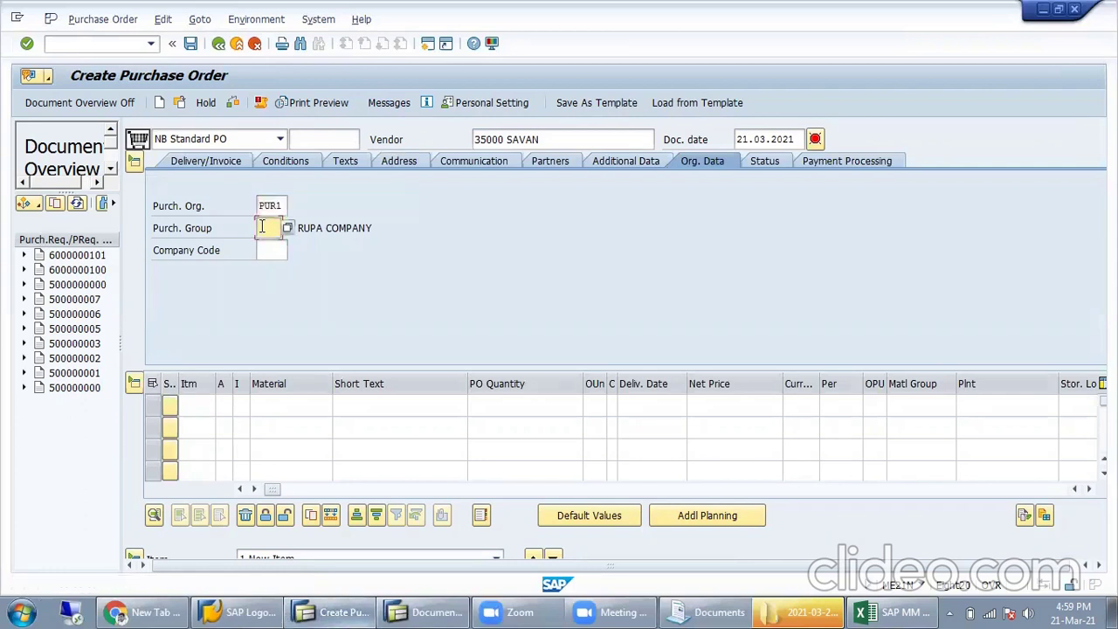
text(S01)
key(Tab)
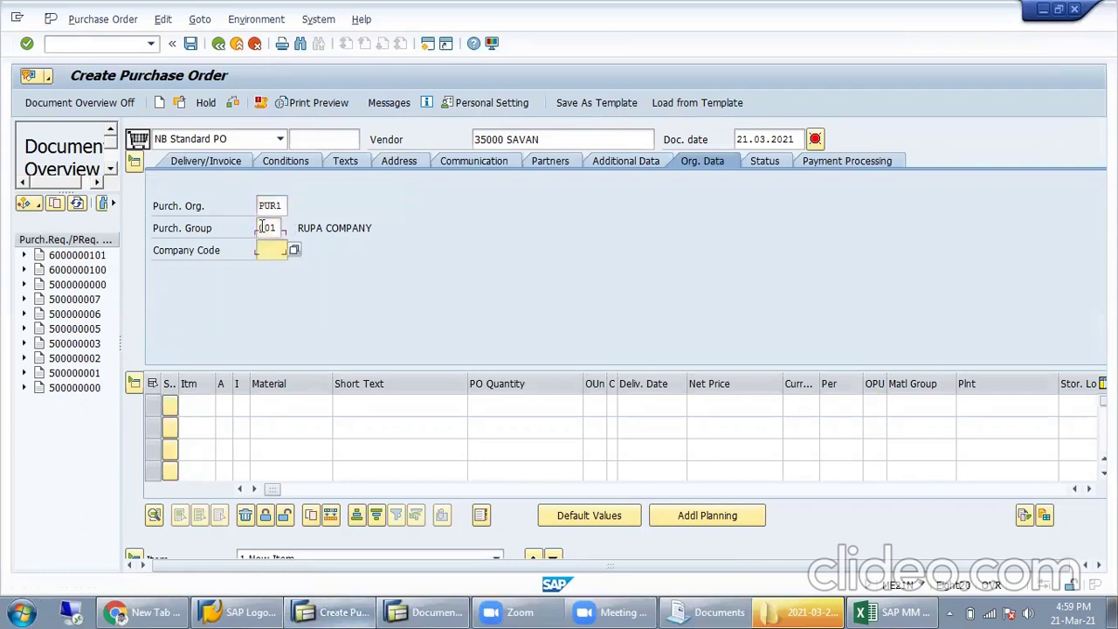
text(MIS1)
click(98, 287)
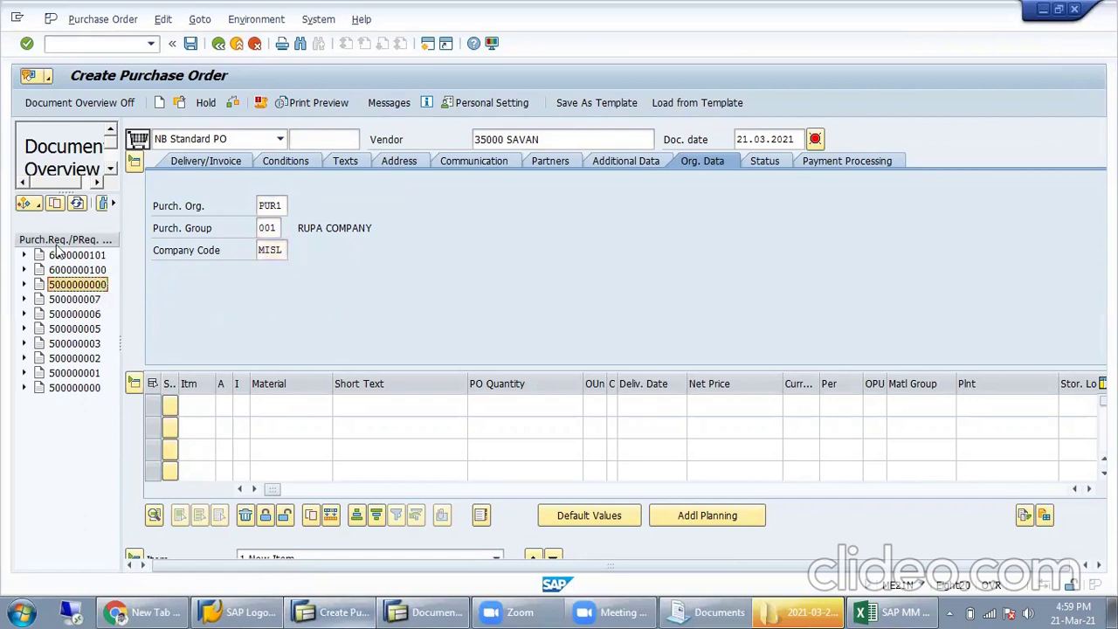
click(55, 203)
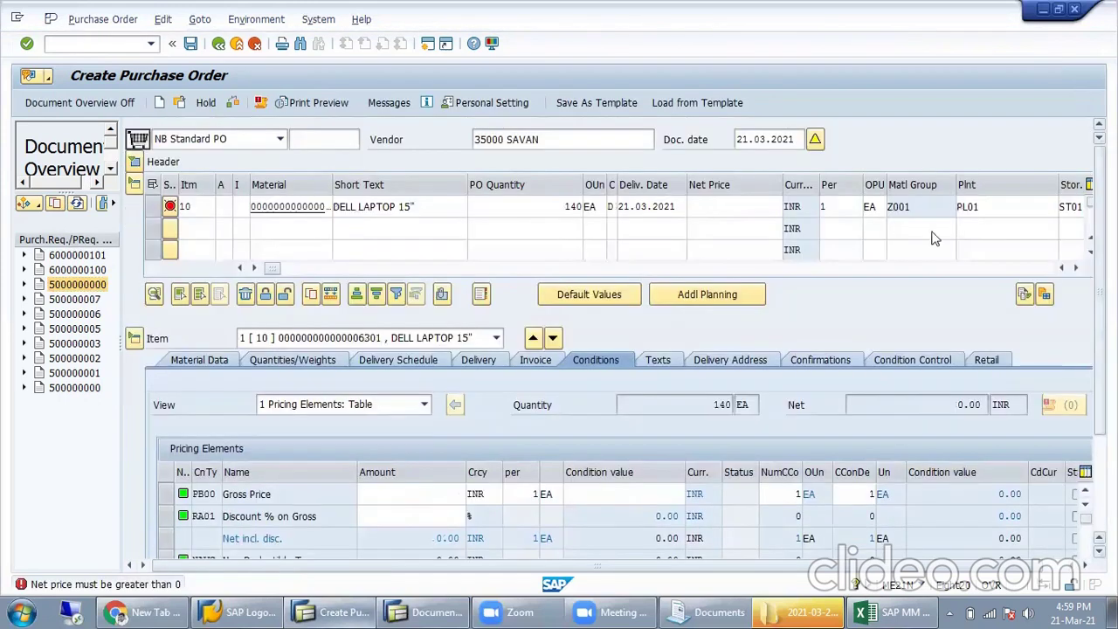
Step: Set the DELL LAPTOP 15" item's gross price to 50,000 INR and accept the delivery-date warning
scroll(542, 262, up, 3)
click(568, 206)
drag(590, 205, 596, 220)
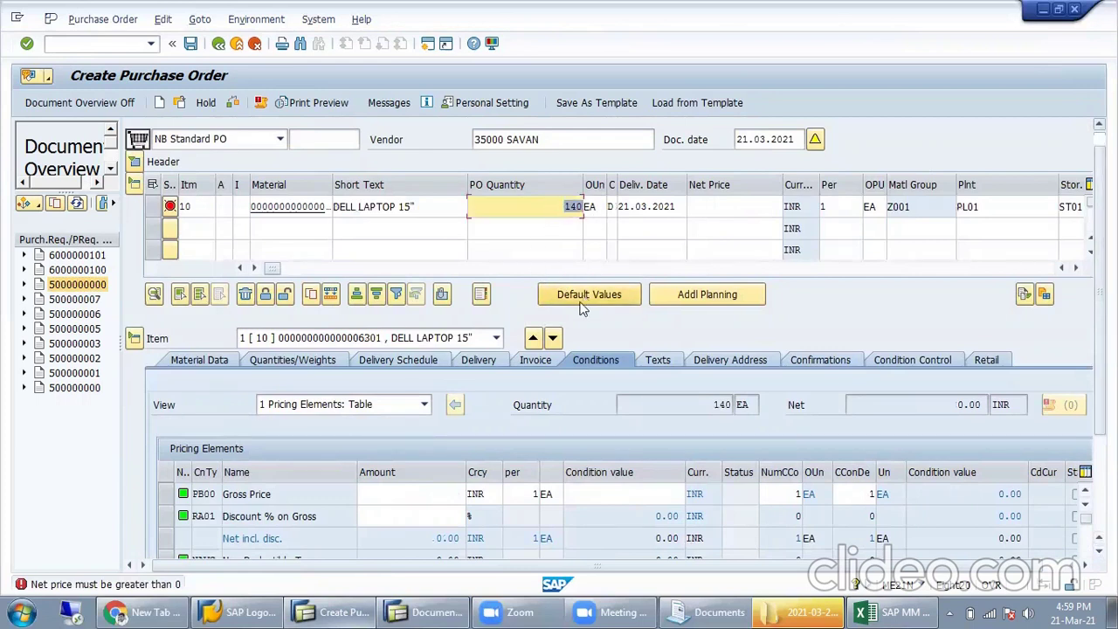
click(443, 495)
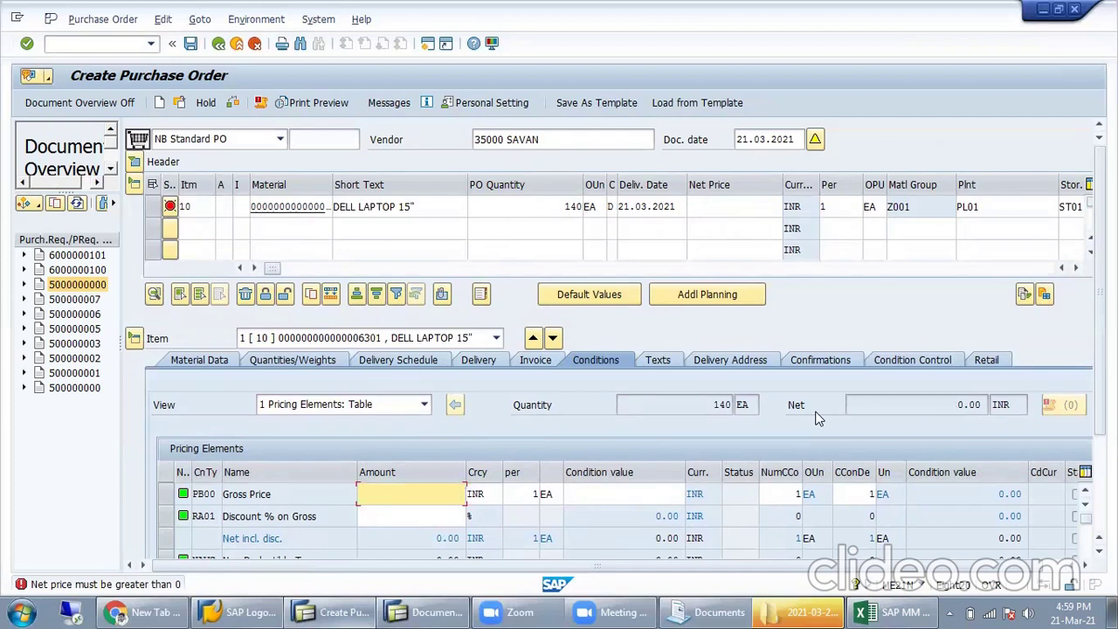
key(Return)
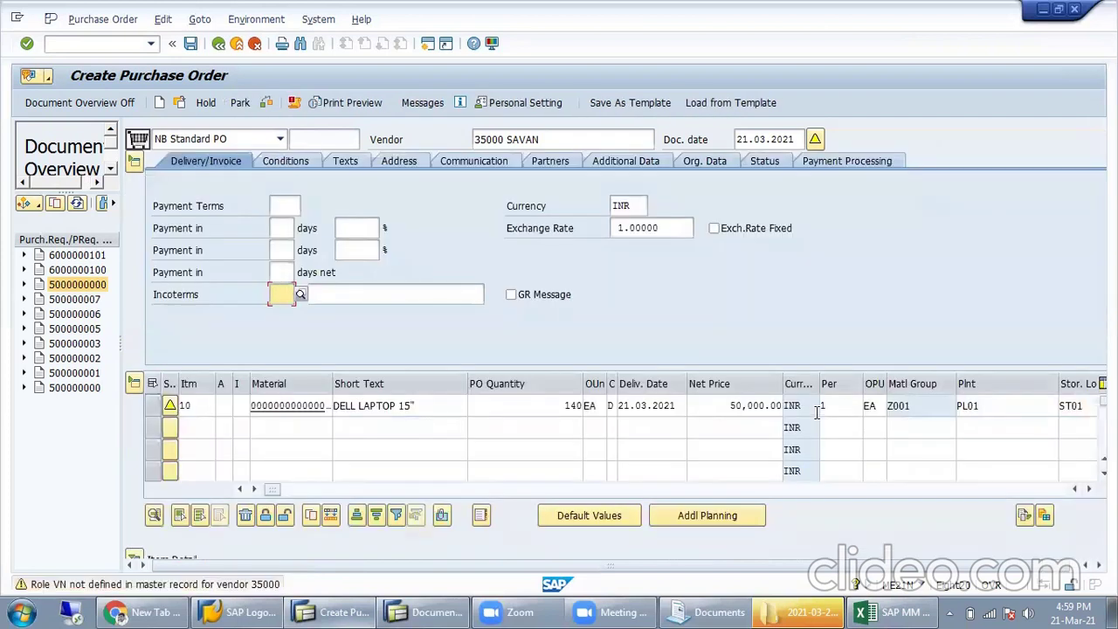
key(Return)
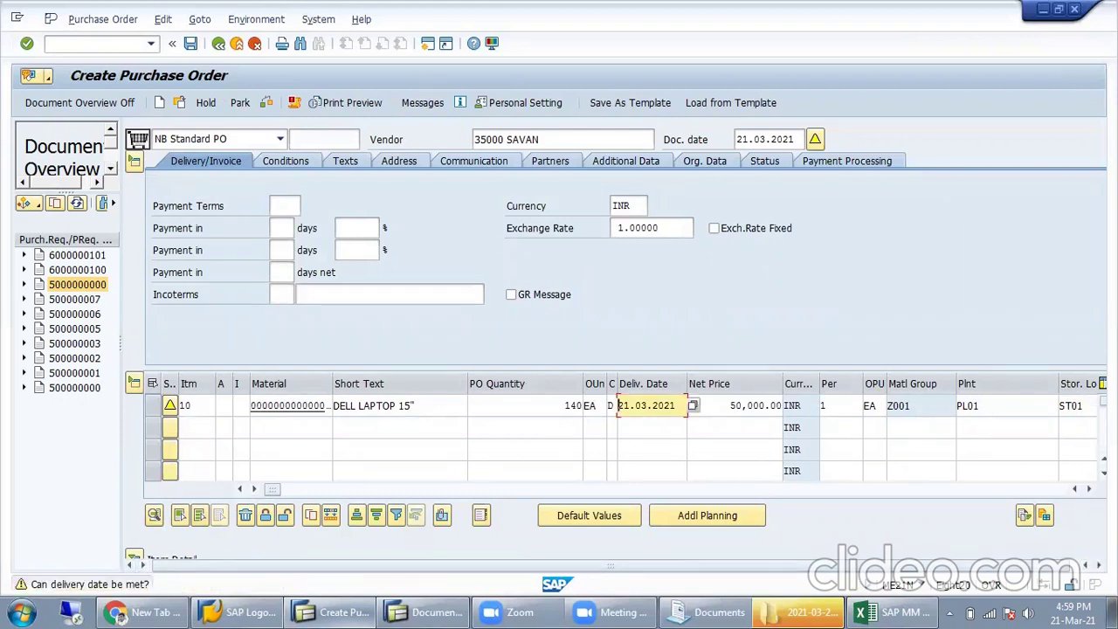
click(133, 557)
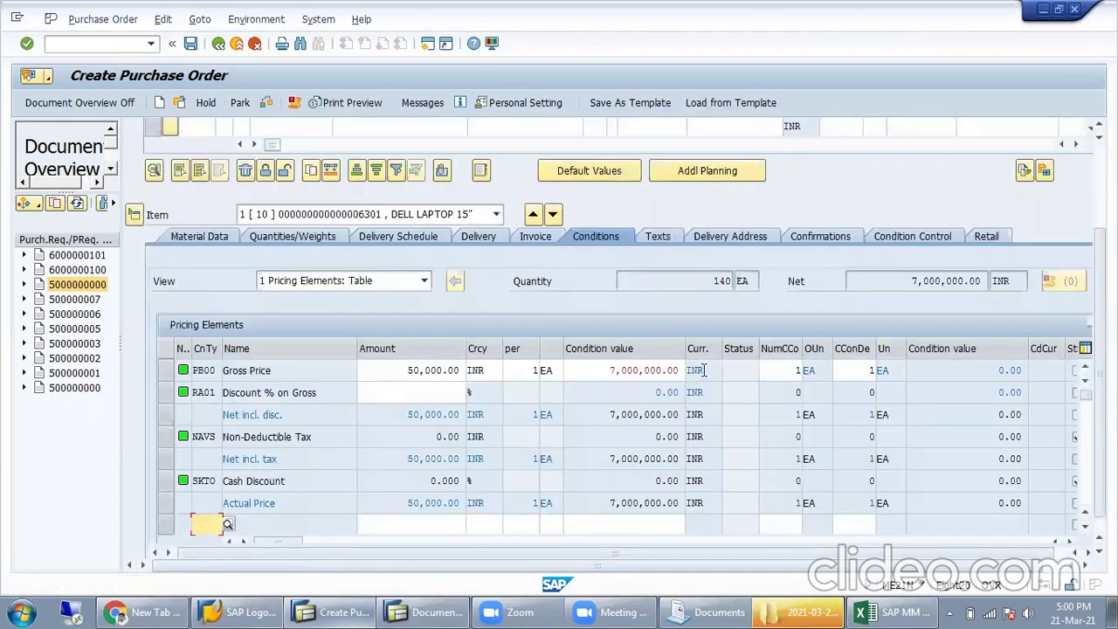
drag(610, 371, 705, 370)
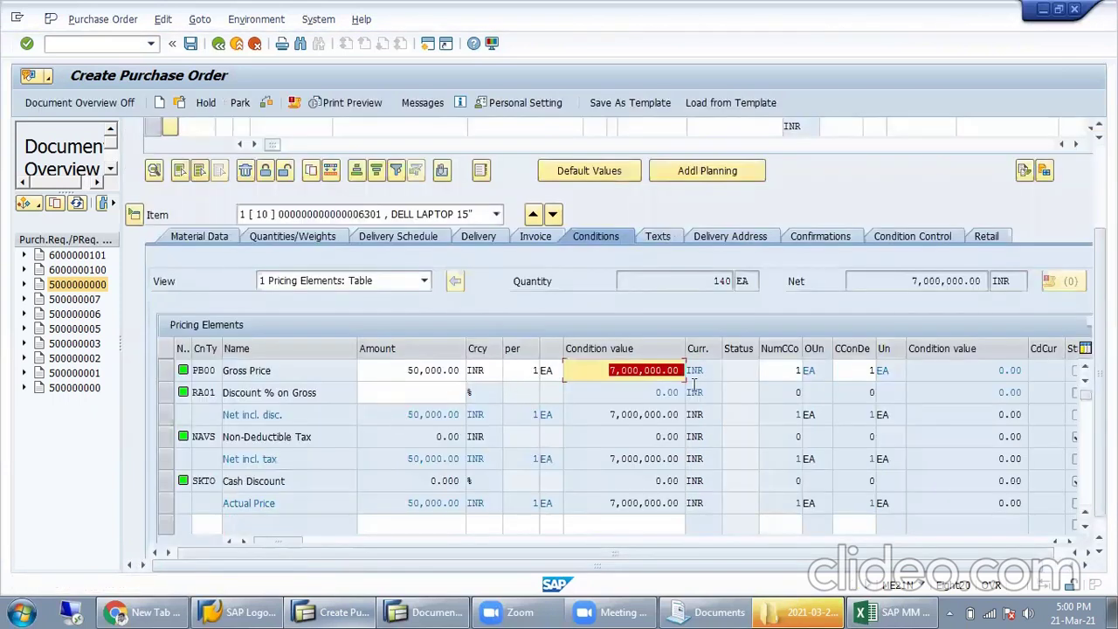
double_click(424, 369)
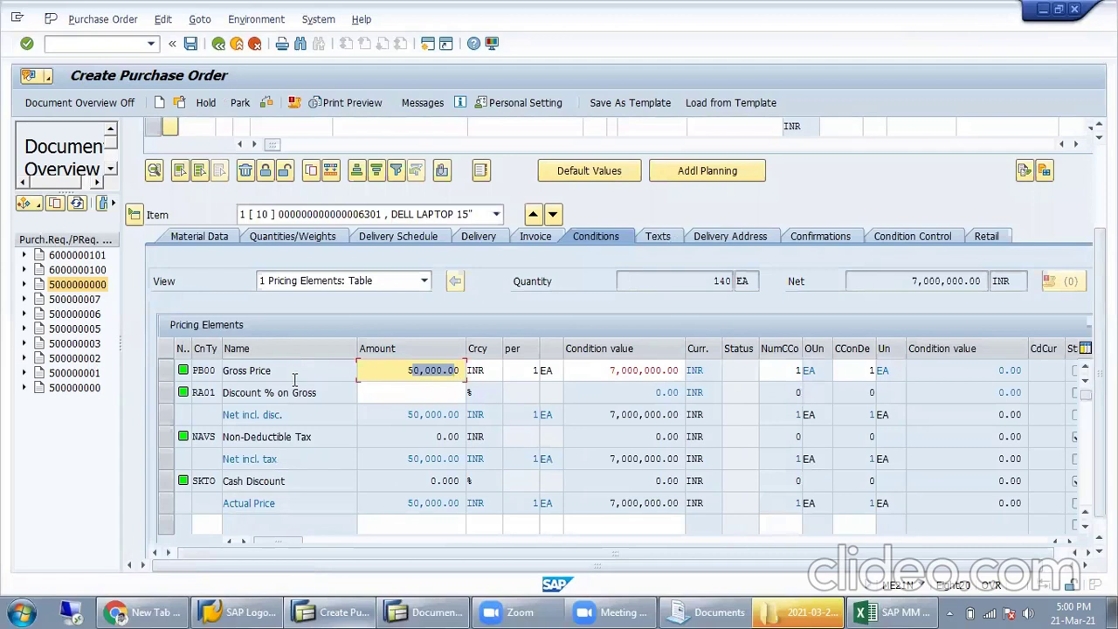
drag(295, 377, 197, 378)
drag(332, 401, 160, 404)
drag(324, 443, 188, 437)
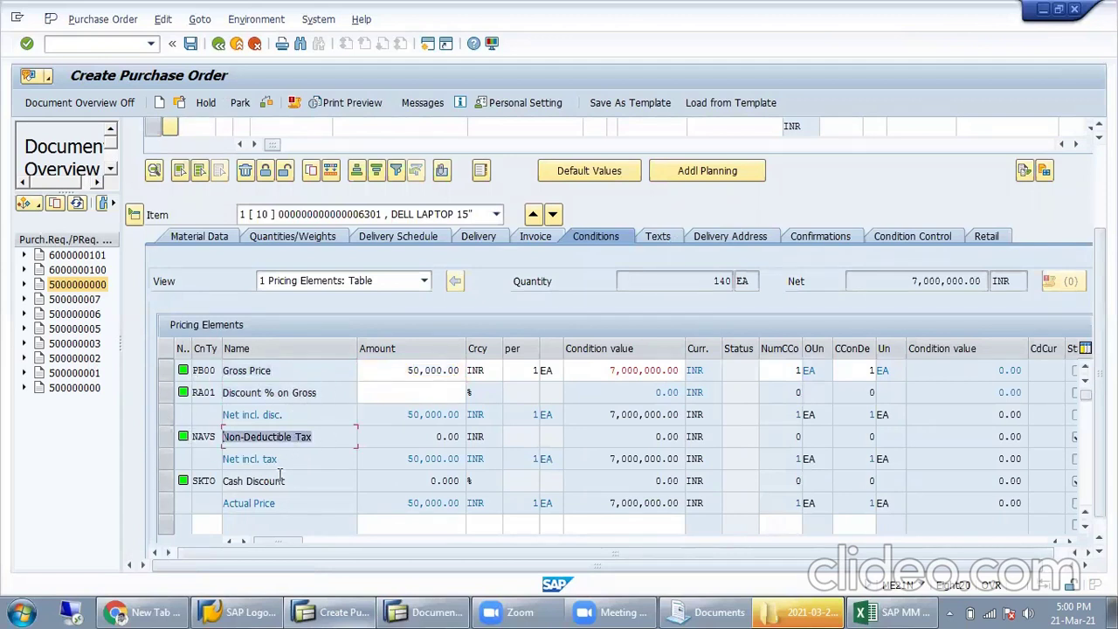
drag(297, 480, 189, 480)
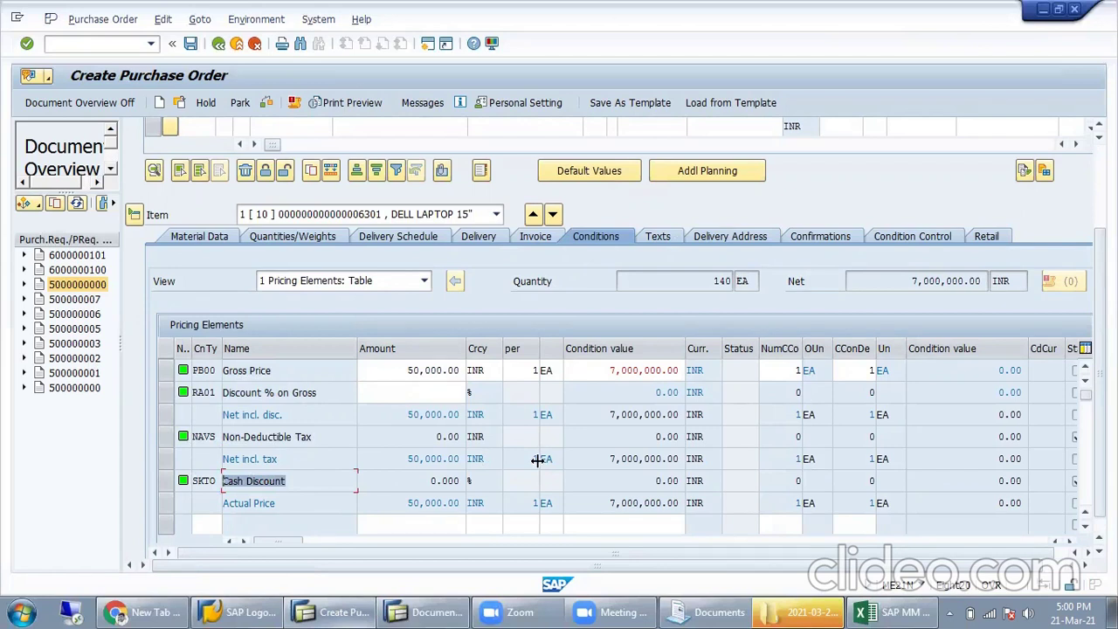
drag(204, 392, 214, 361)
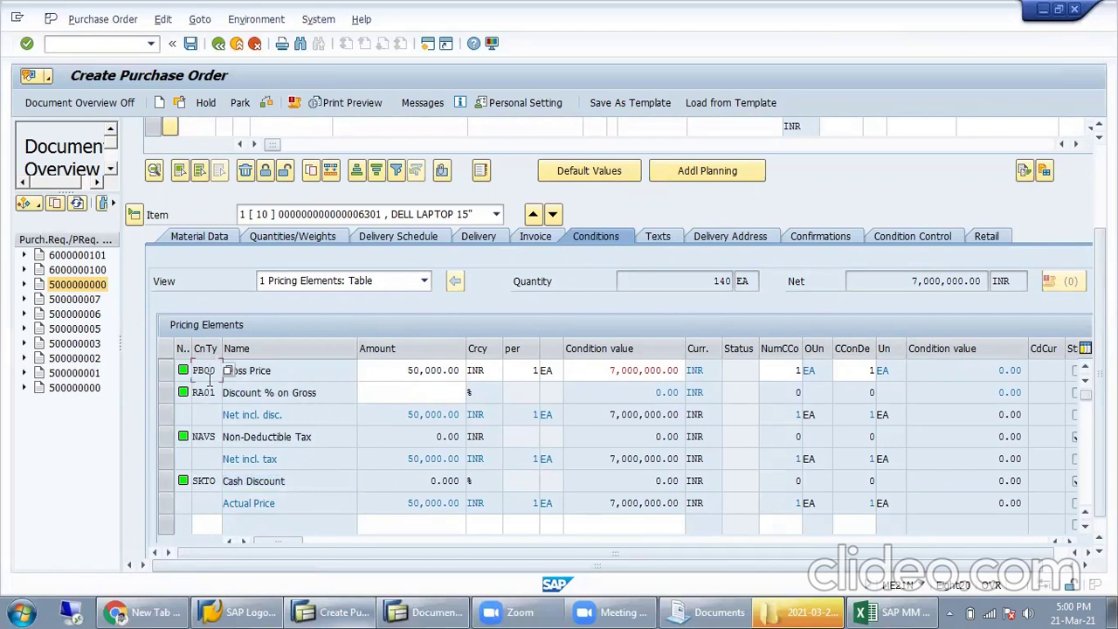
drag(209, 400, 235, 438)
drag(319, 393, 247, 396)
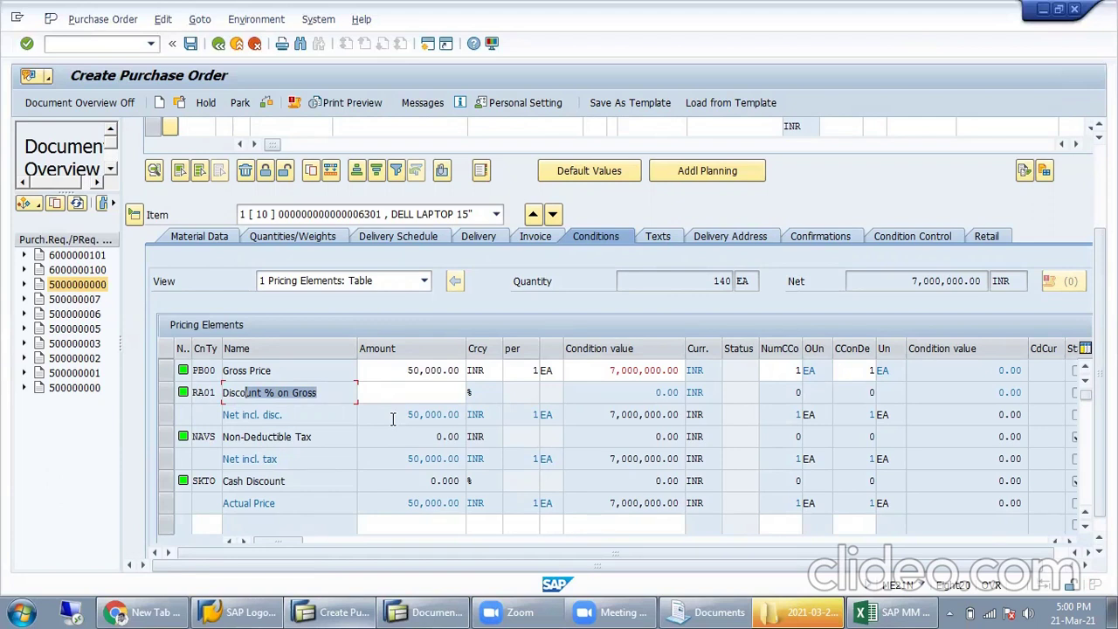
Step: Work on the laptop item's RA01 discount row and its invoice tax code
click(395, 392)
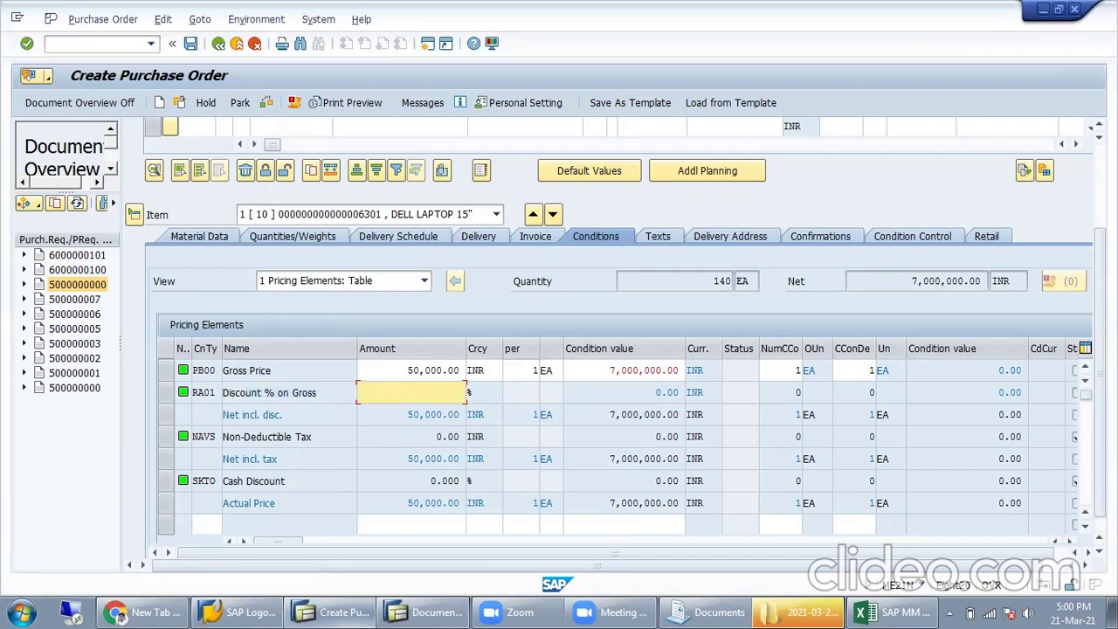
scroll(392, 549, up, 5)
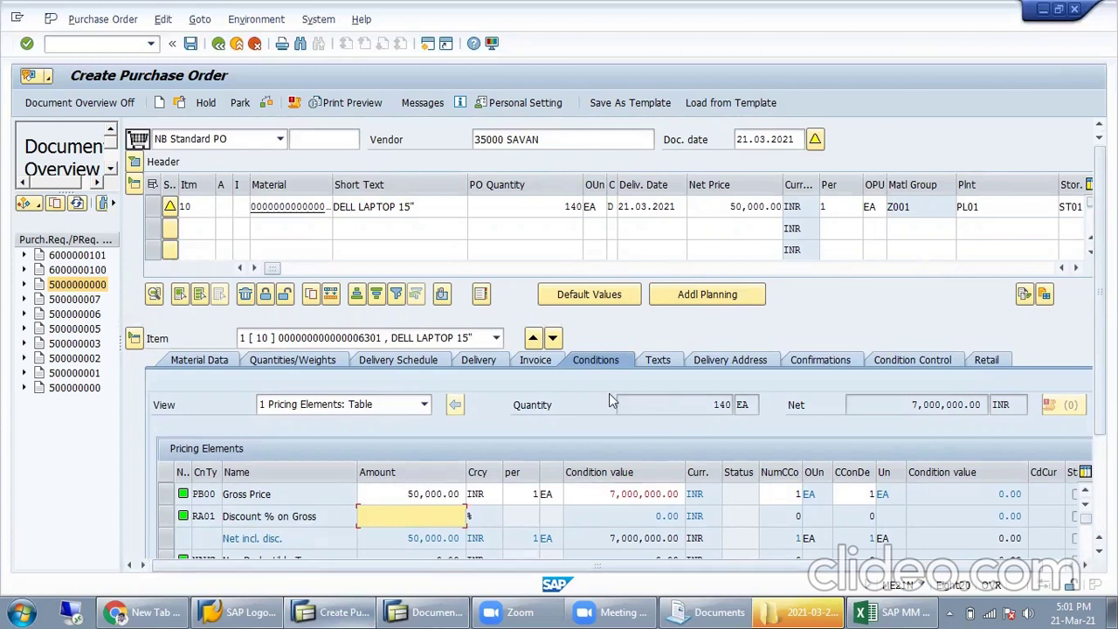
click(549, 361)
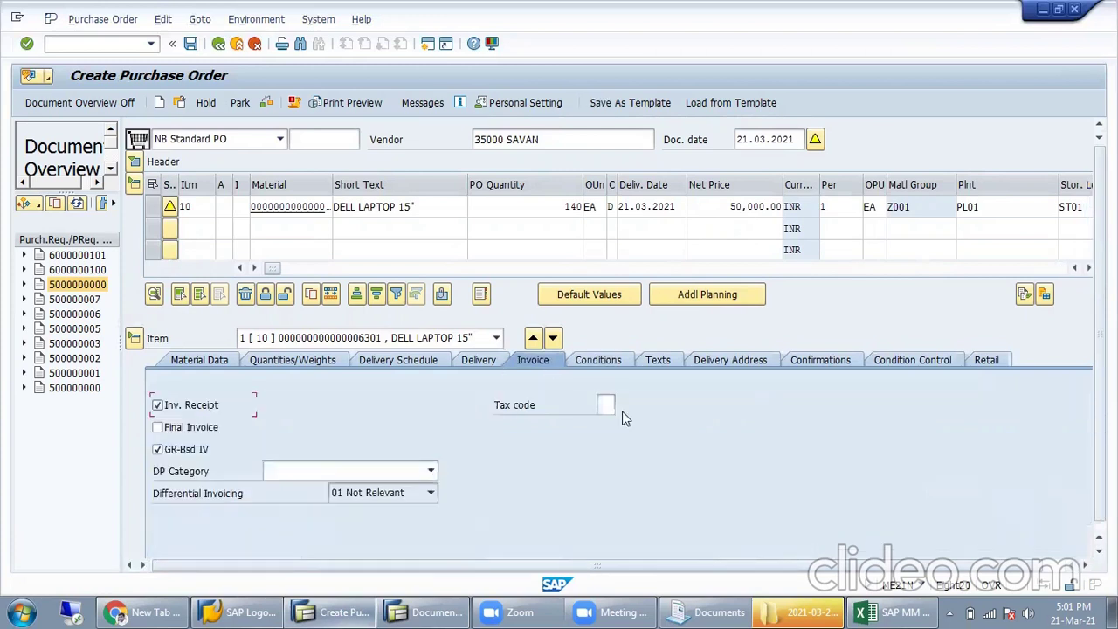
click(604, 405)
click(271, 103)
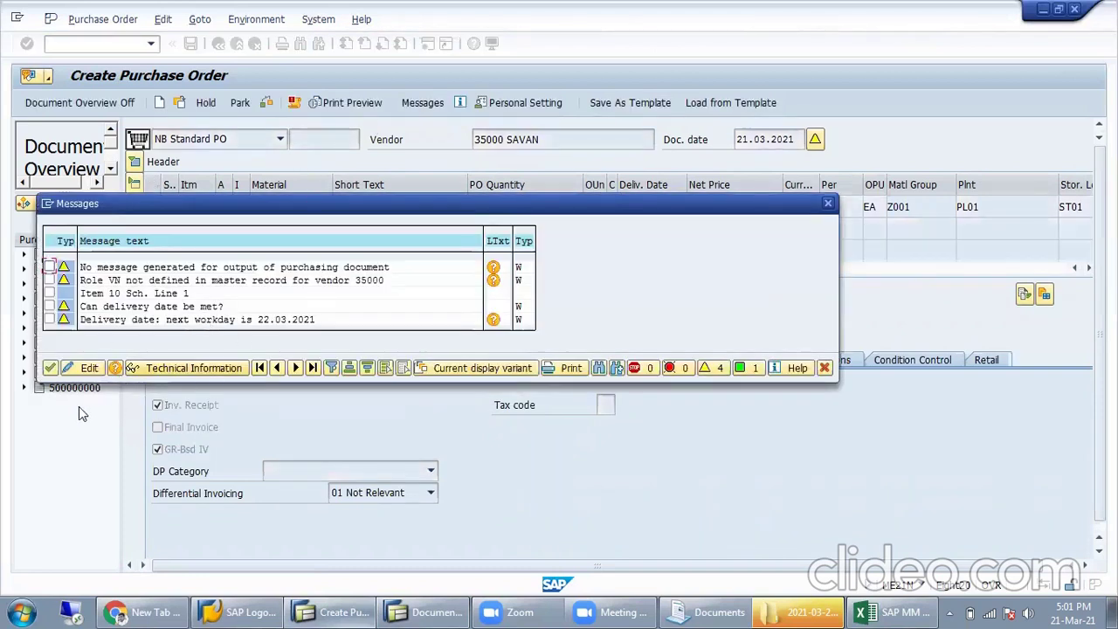
click(51, 368)
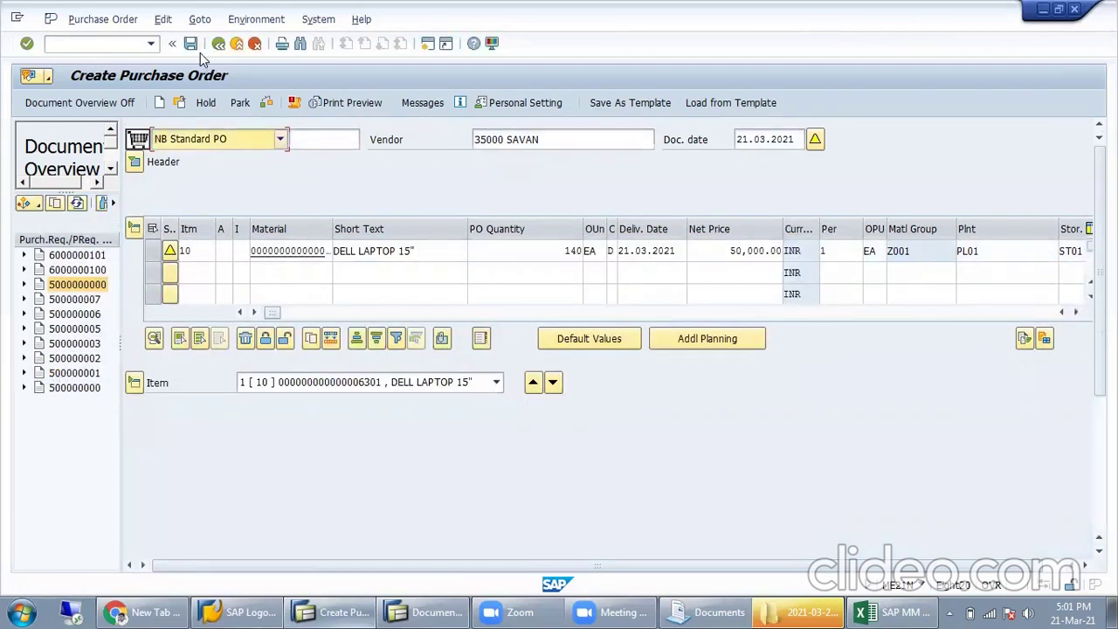
click(190, 44)
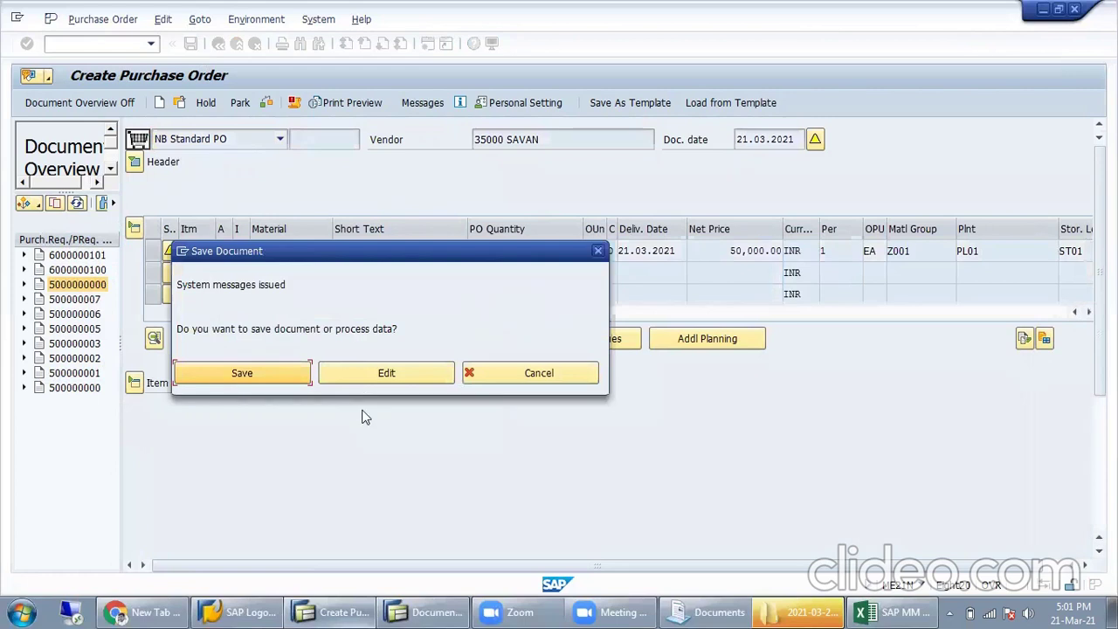
click(291, 373)
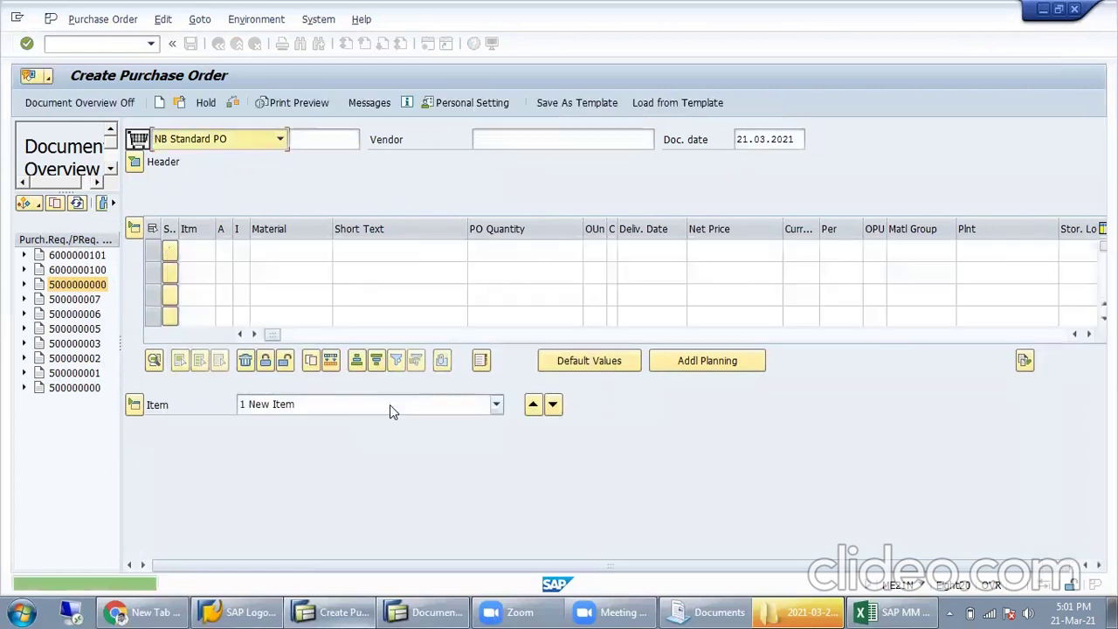
click(243, 586)
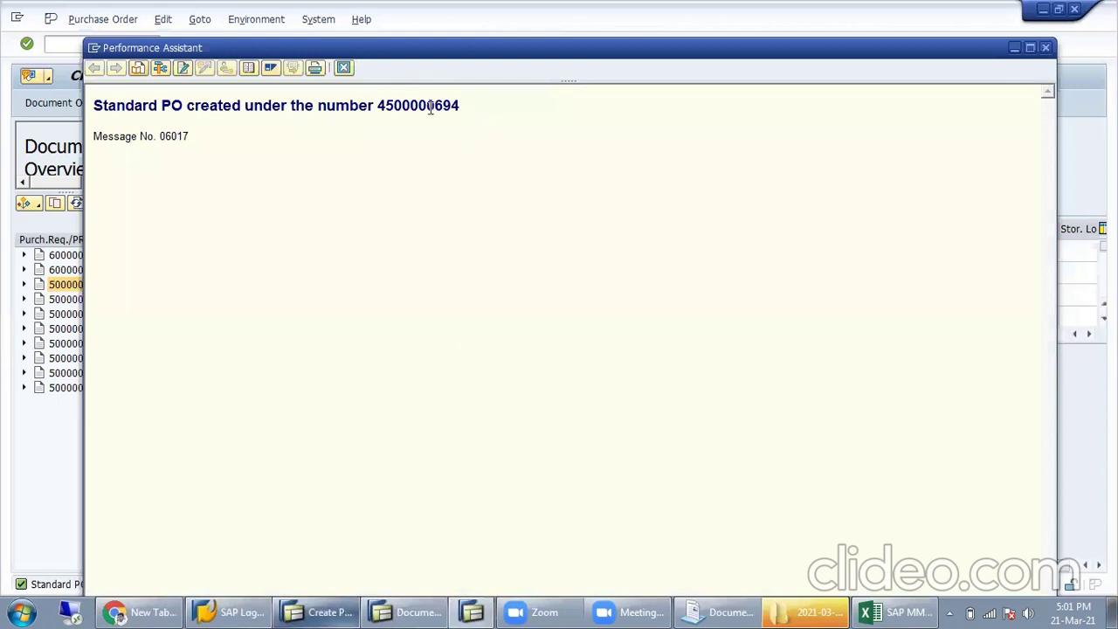
double_click(430, 107)
key(ctrl+c)
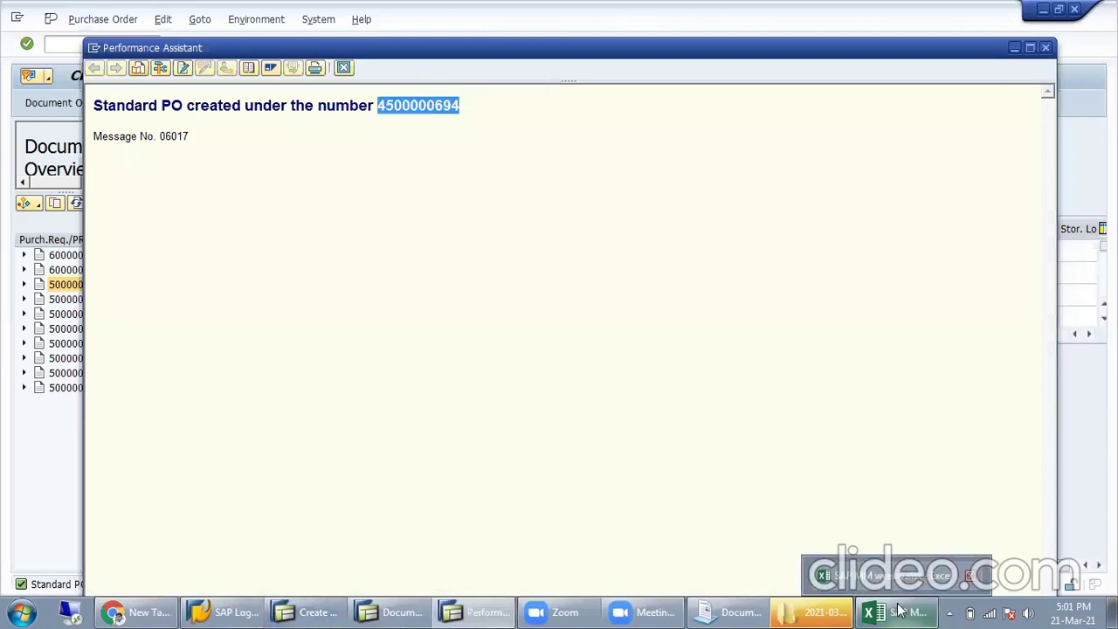
click(900, 611)
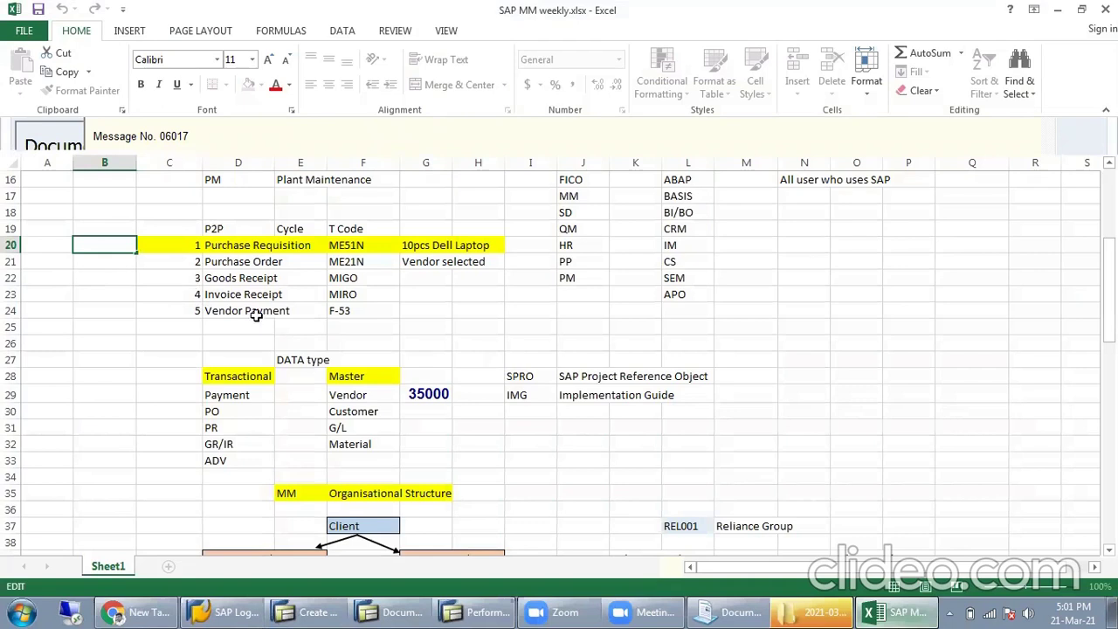
key(Return)
key(ctrl+v)
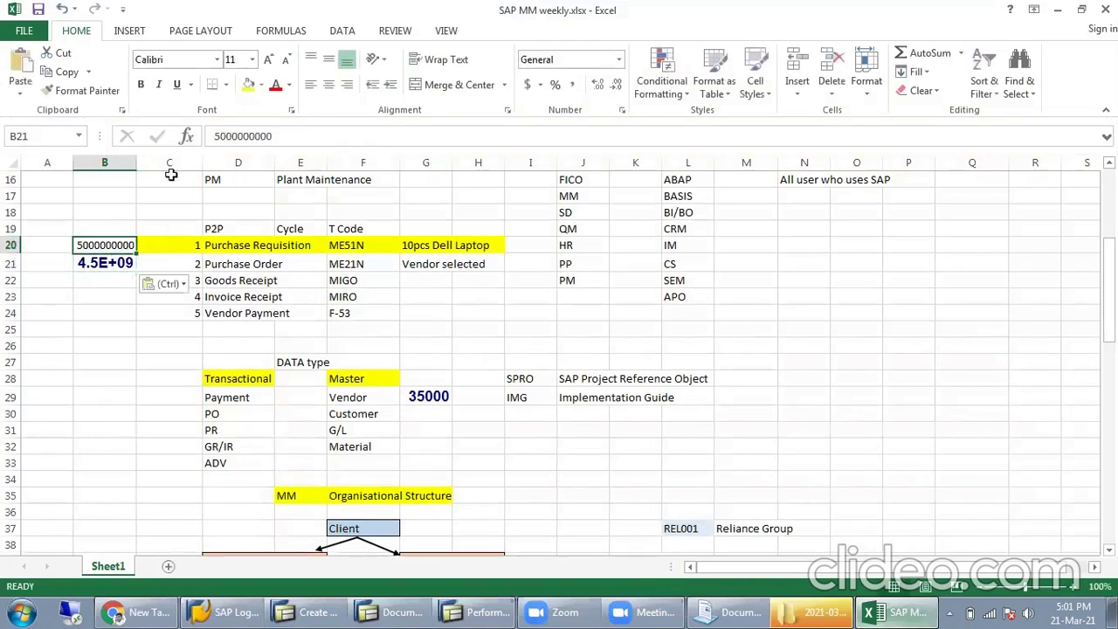
click(83, 90)
click(105, 261)
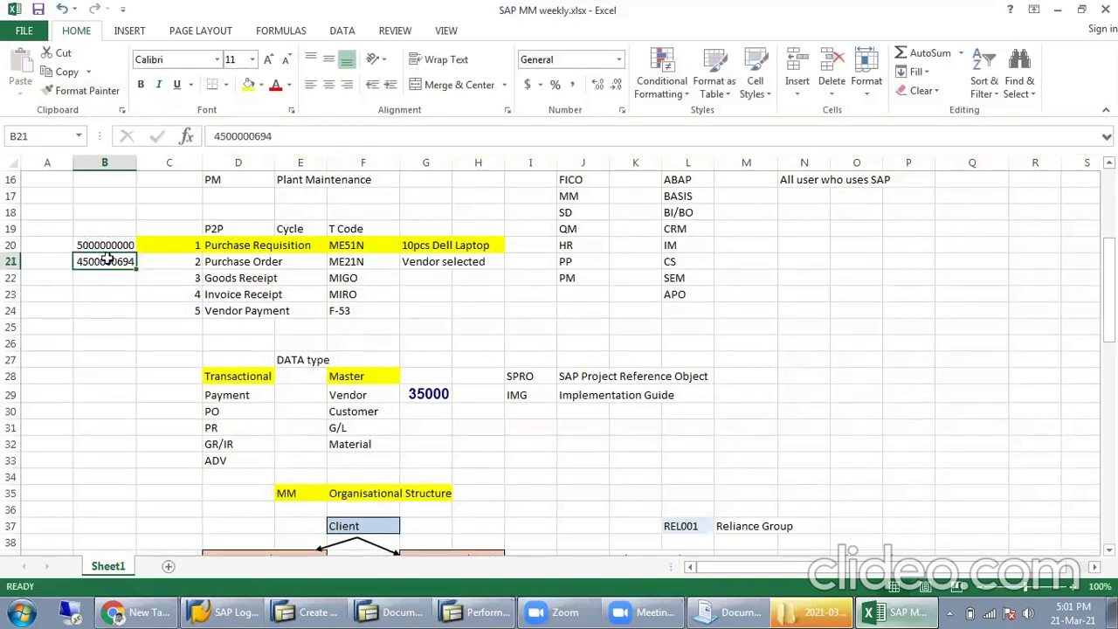
Step: Walk through the workbook's Goods Receipt, Invoice Receipt and Vendor Payment steps following the PO number
click(113, 293)
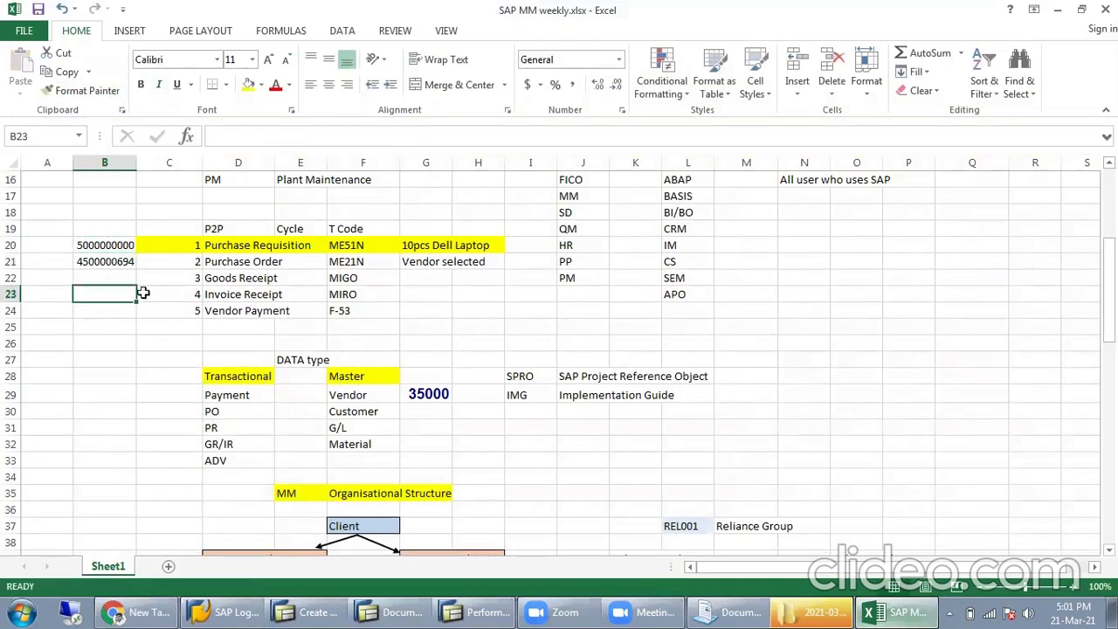
click(212, 276)
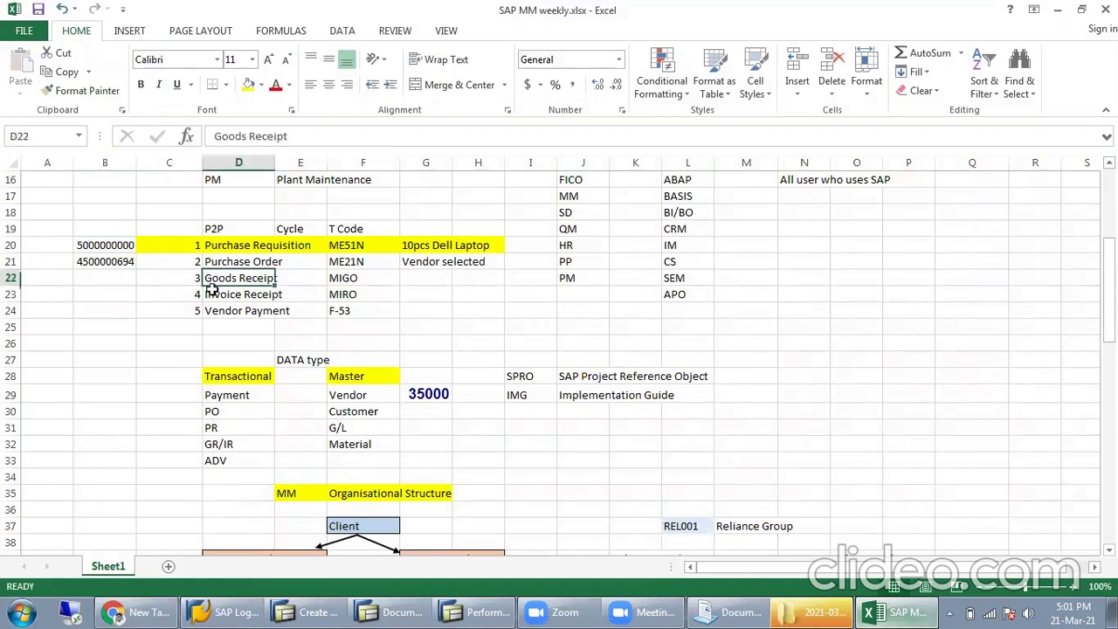
click(105, 263)
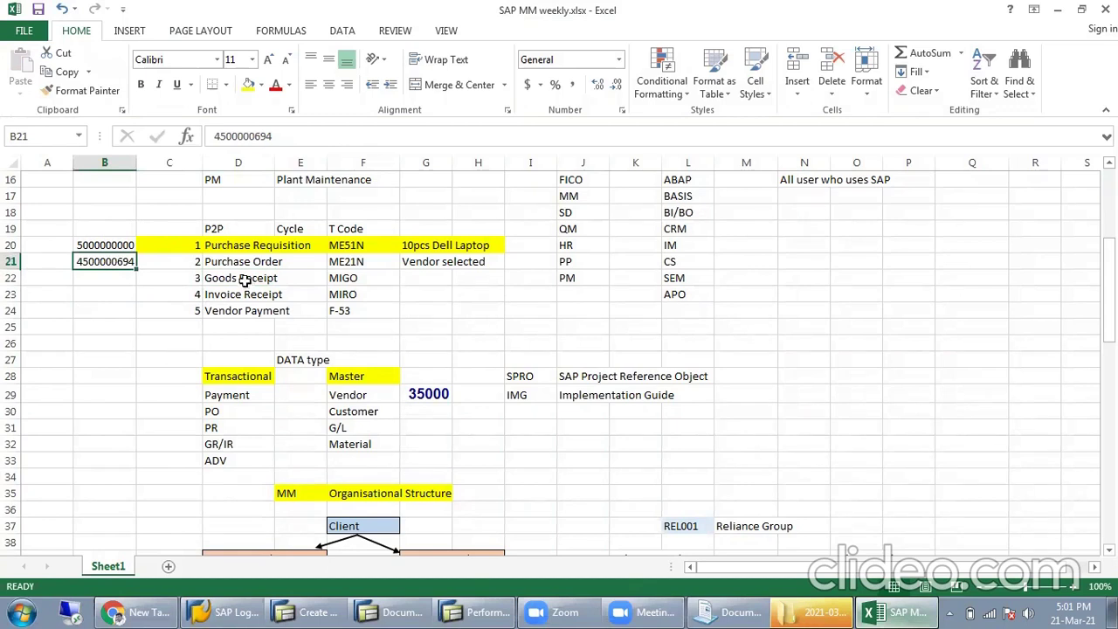
click(215, 278)
click(213, 294)
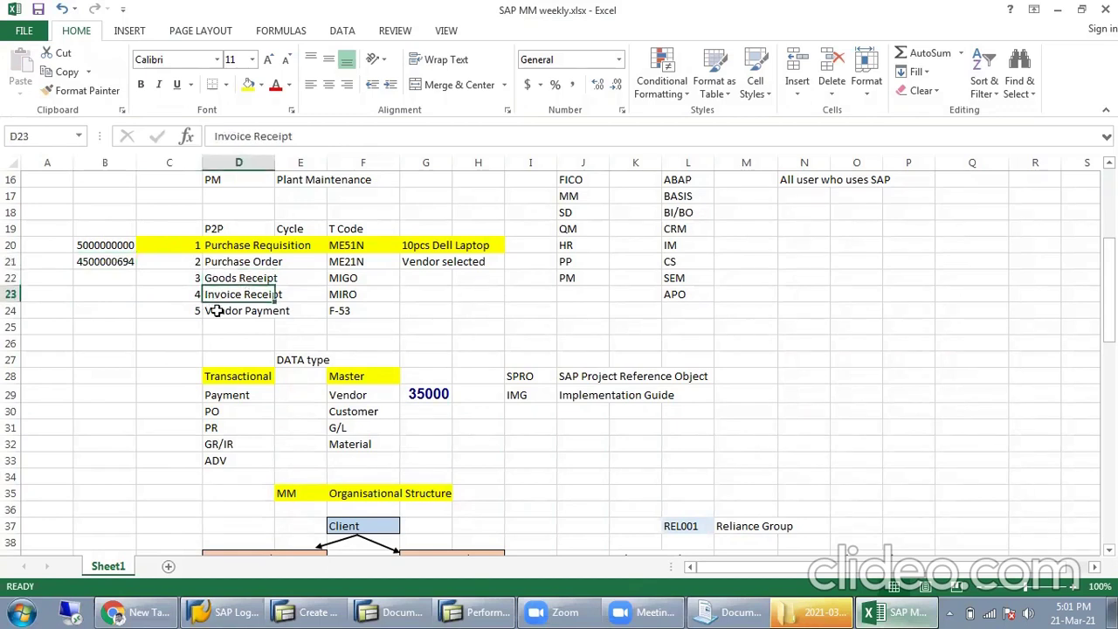
click(213, 310)
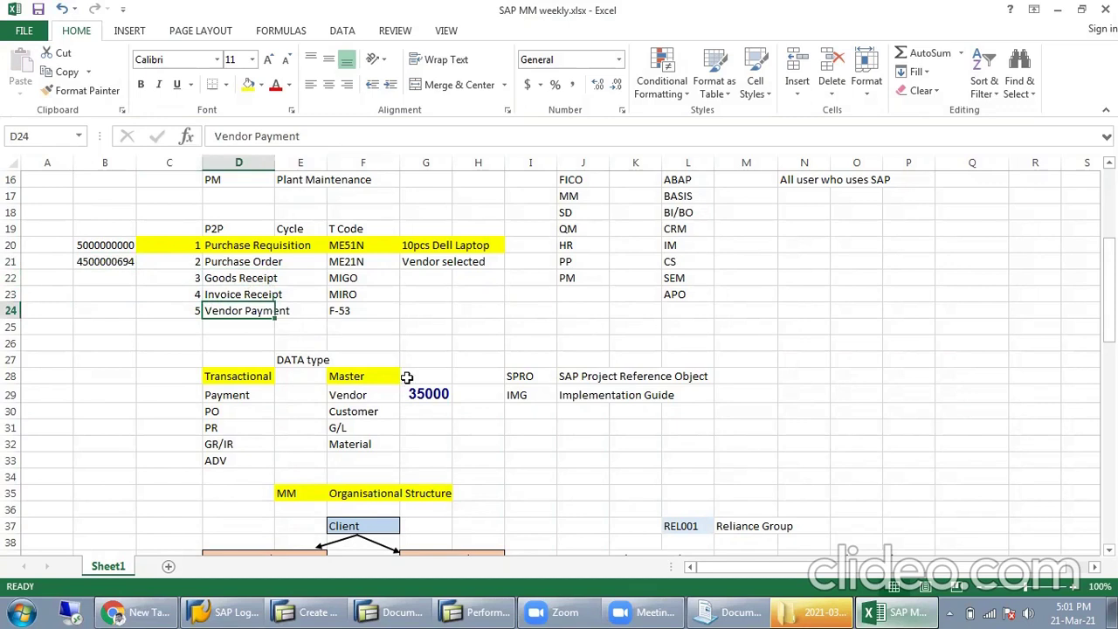
Step: Close the SAP Performance Assistant window showing the PO creation message
click(476, 611)
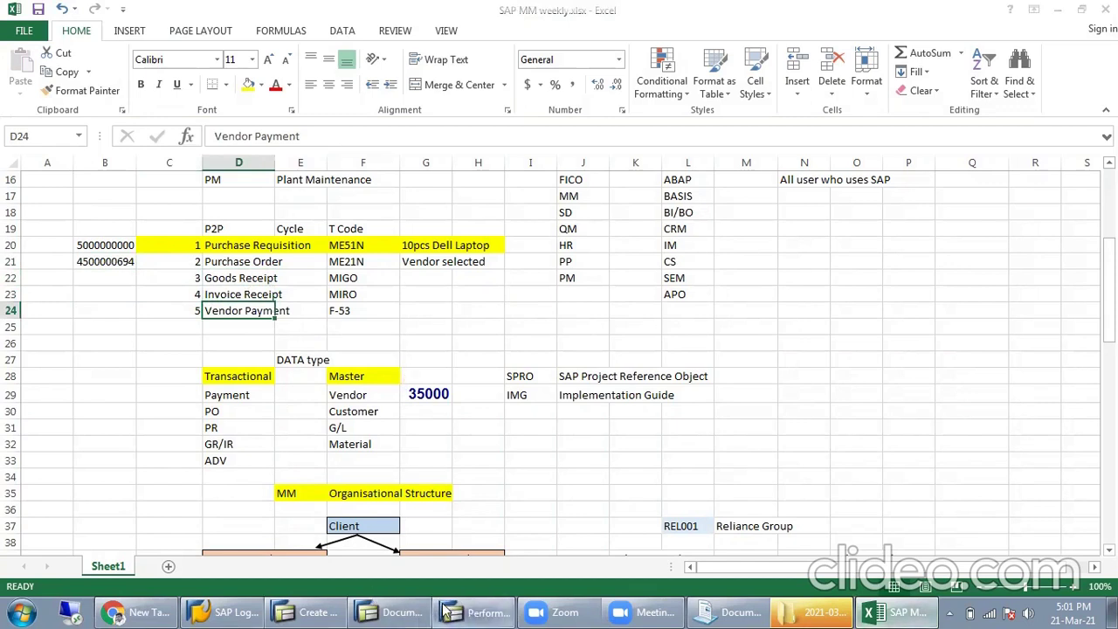
click(1046, 49)
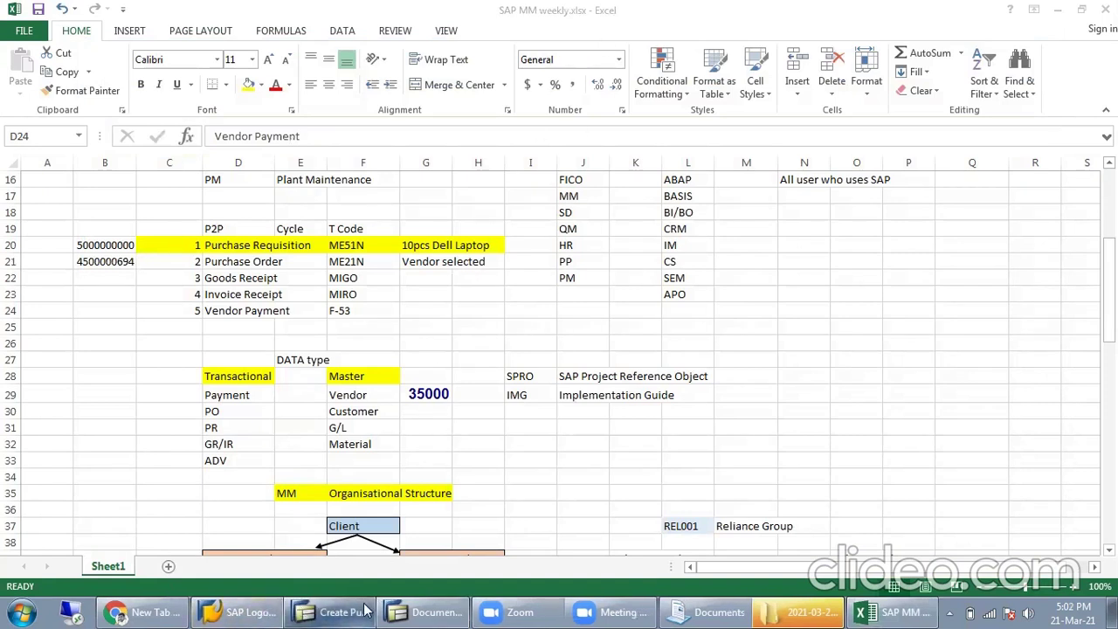
click(432, 612)
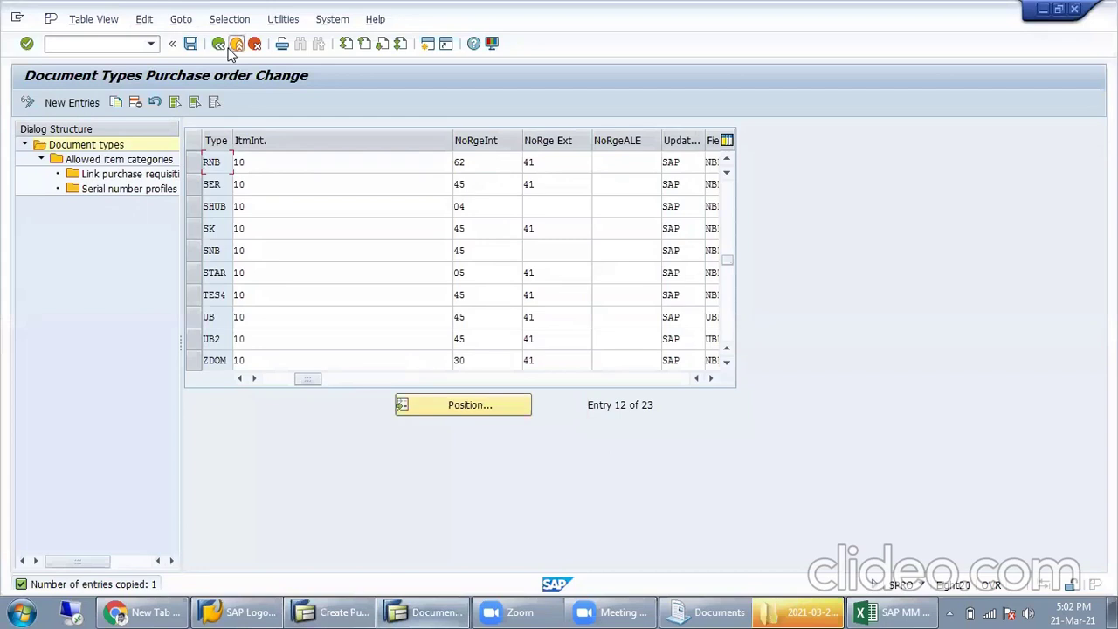
Step: Exit document types maintenance, saving the changes under the confirmed customizing request
click(235, 44)
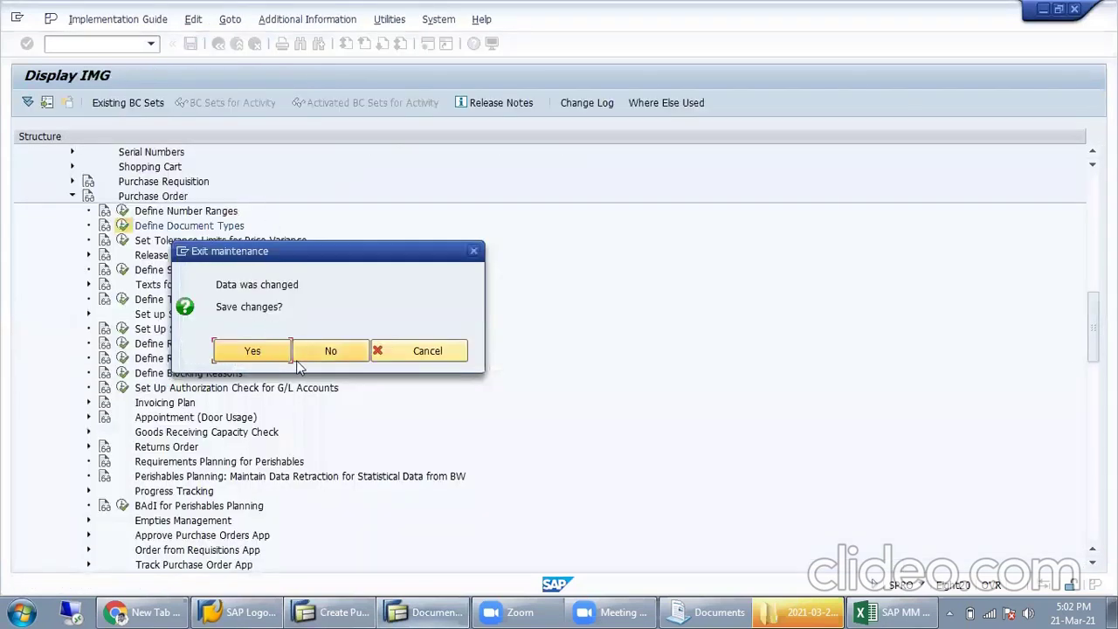
click(284, 352)
key(Return)
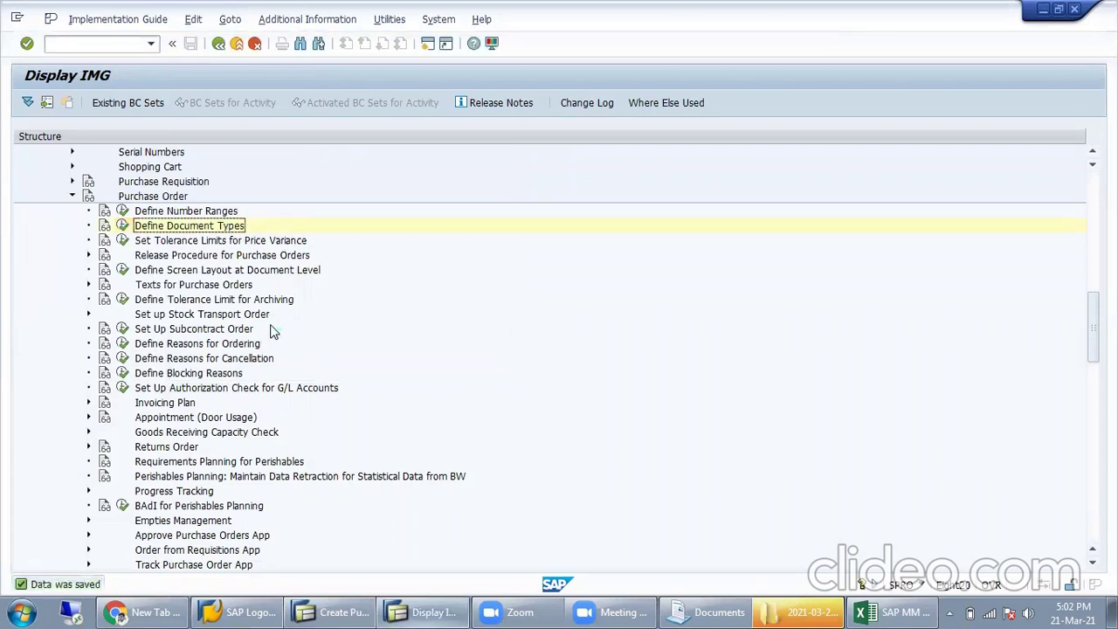
Step: Collapse the Purchase Order section and exit customizing to the SAP Easy Access menu
click(73, 196)
scroll(284, 226, up, 4)
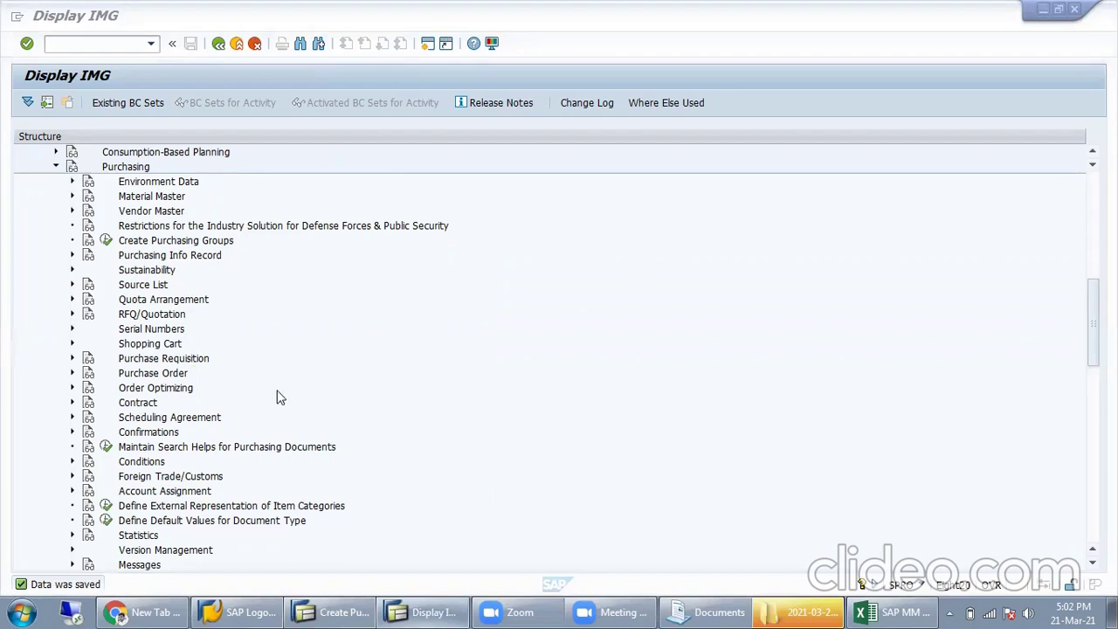
click(237, 44)
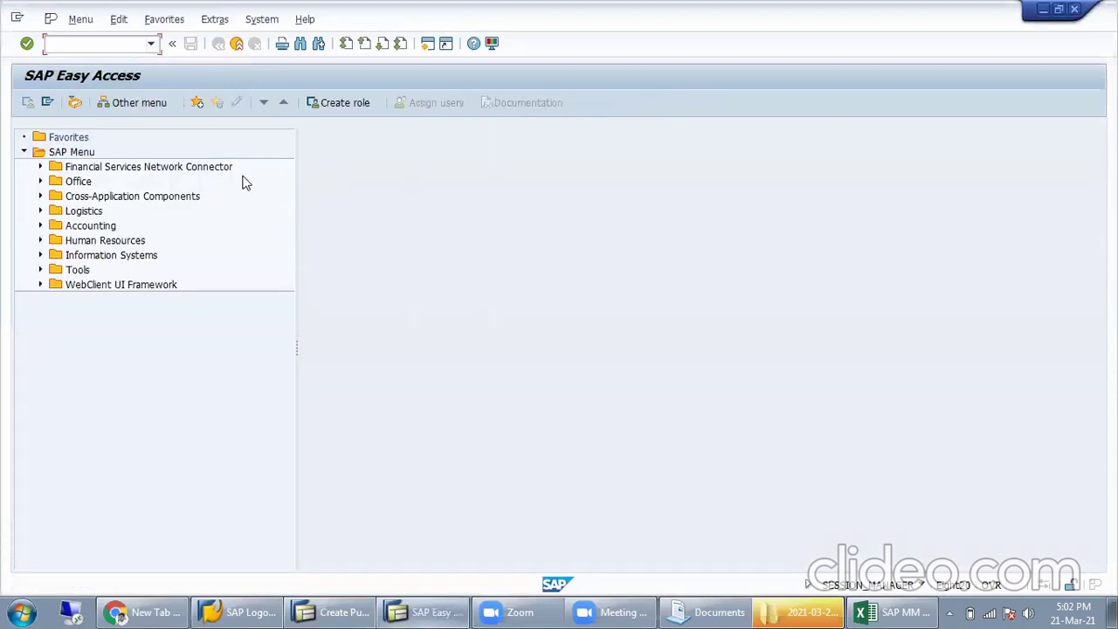
click(876, 611)
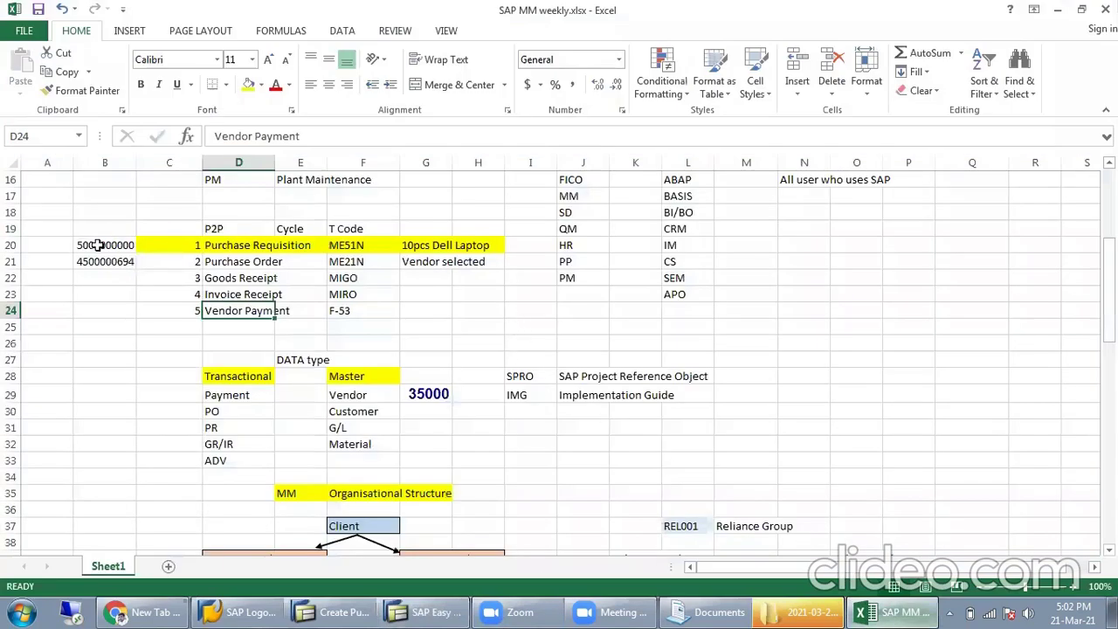
drag(98, 245, 268, 261)
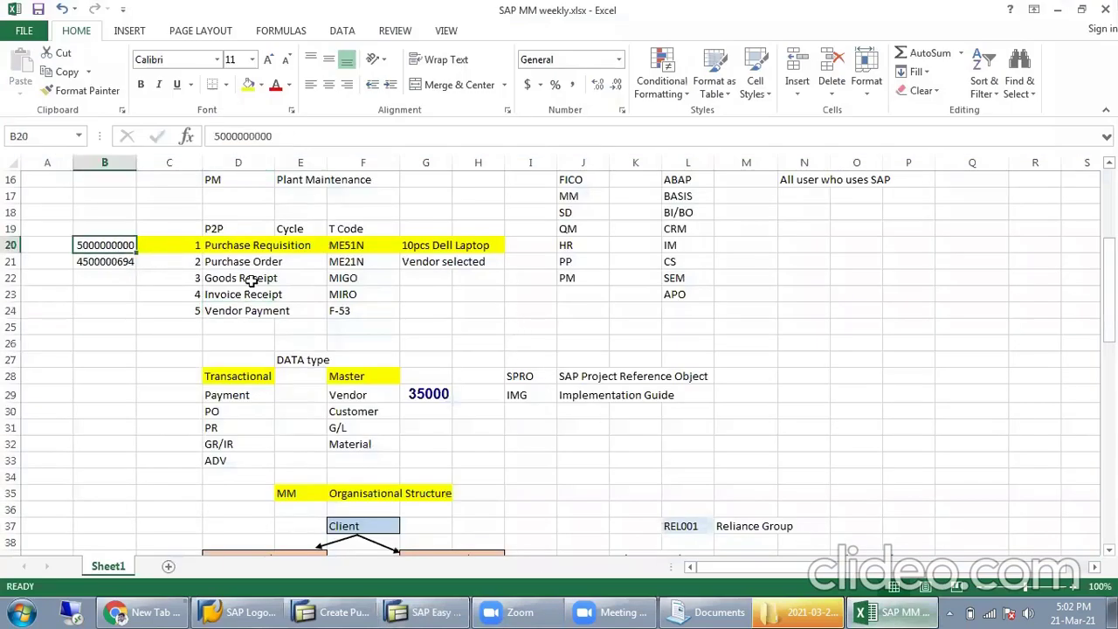
click(180, 308)
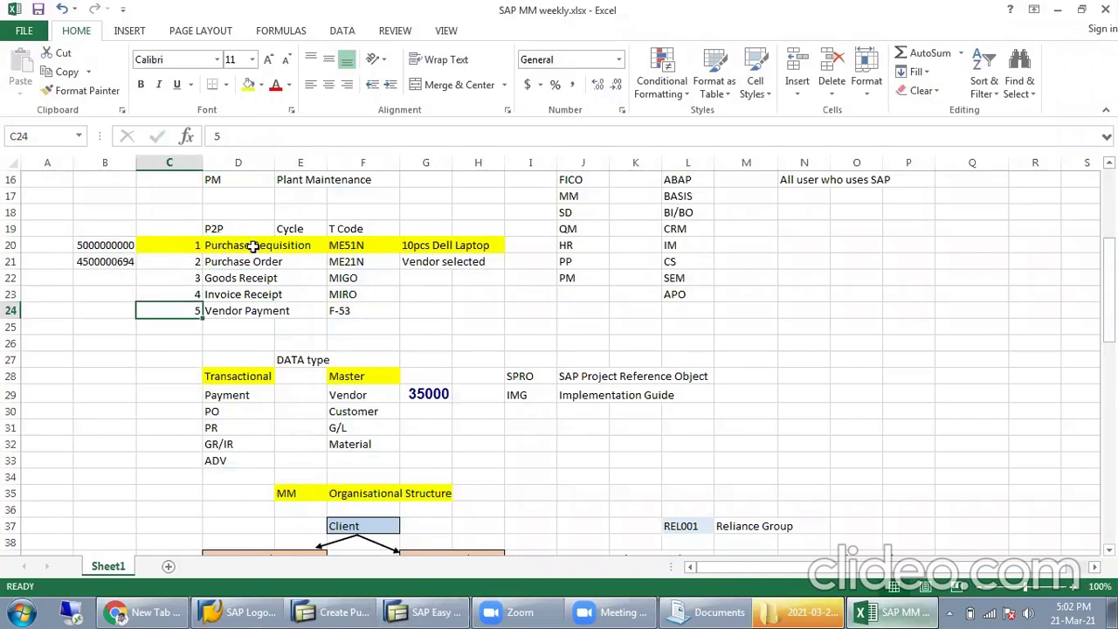
click(423, 244)
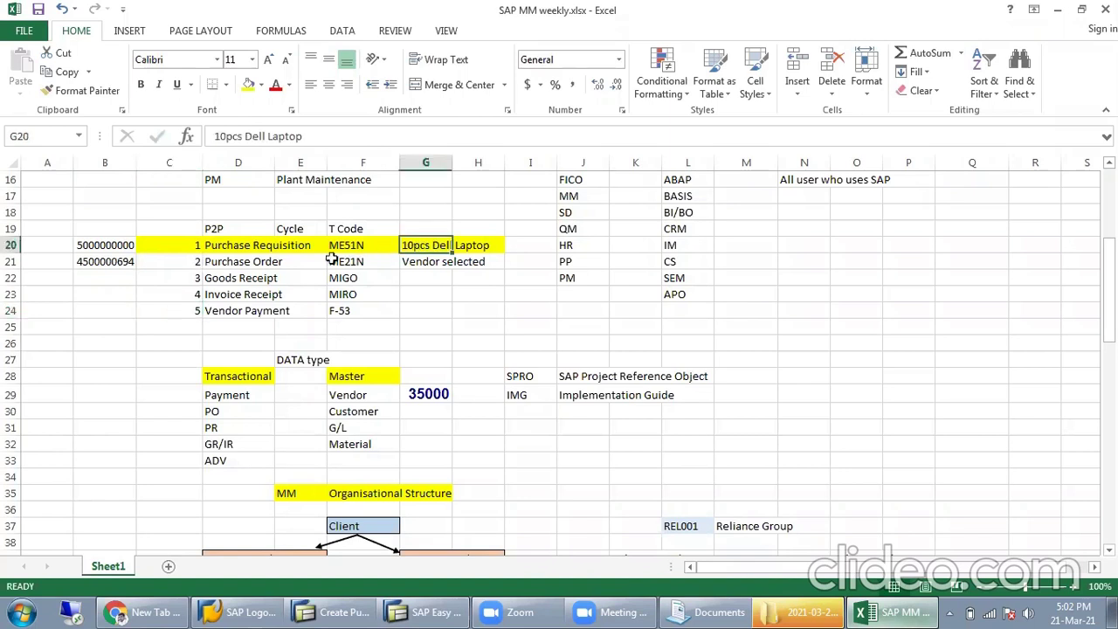
key(Return)
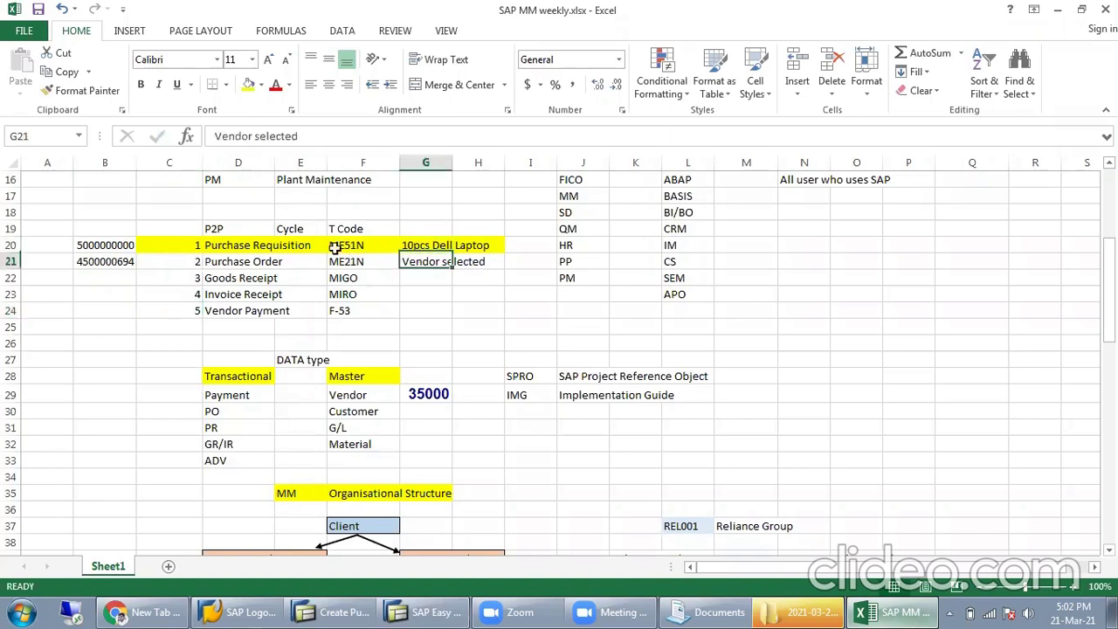
drag(117, 261, 215, 263)
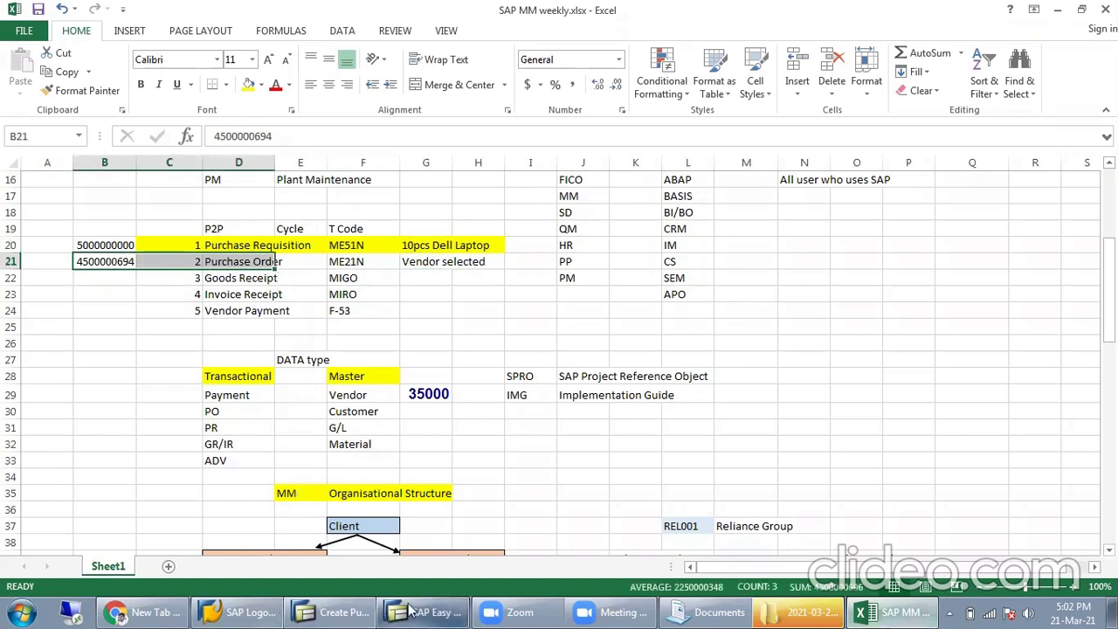
click(359, 611)
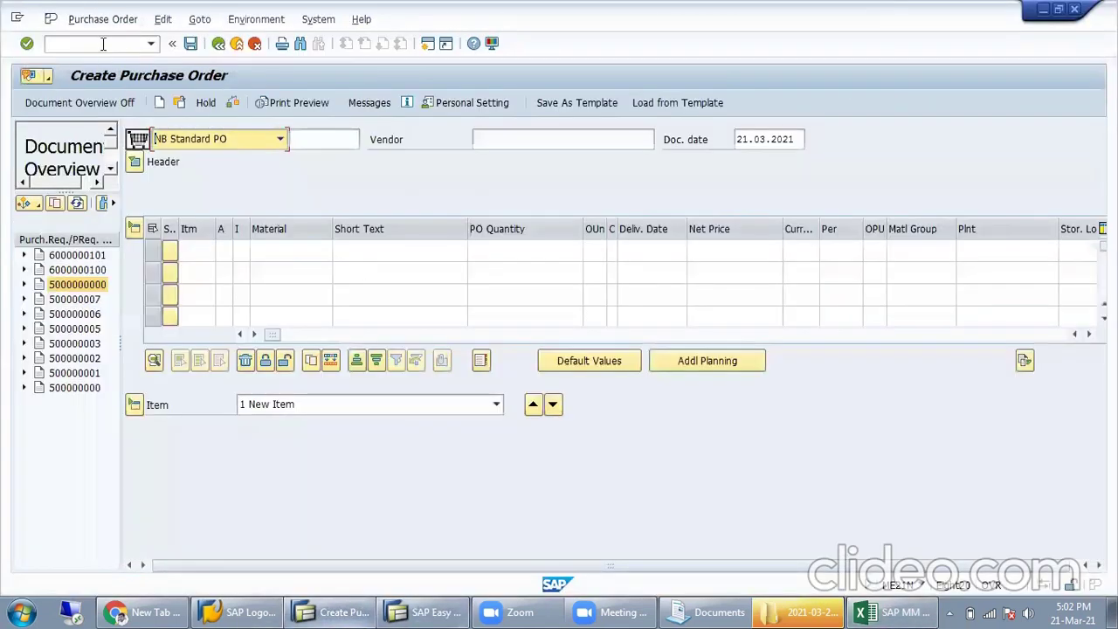
click(103, 41)
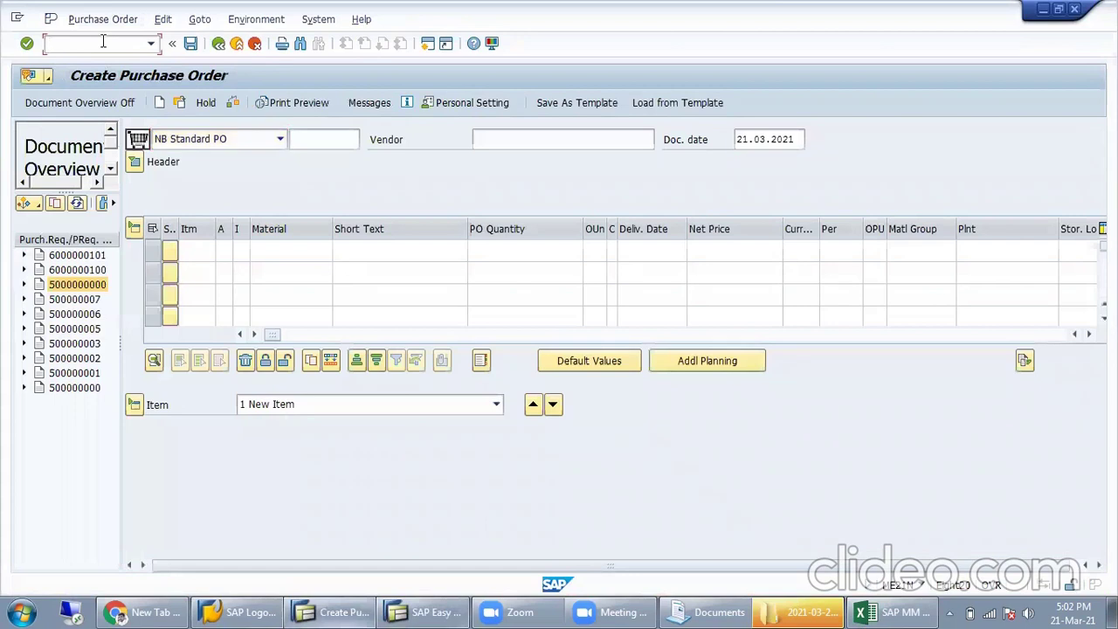
text(/nme23)
key(BackSpace)
key(BackSpace)
key(Return)
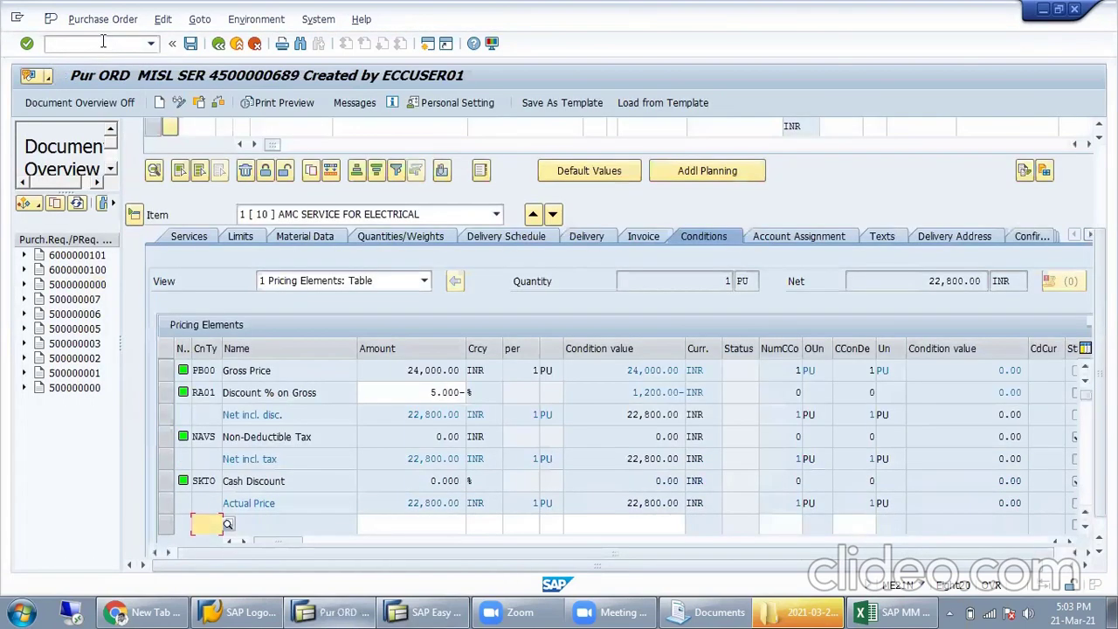
scroll(280, 323, up, 5)
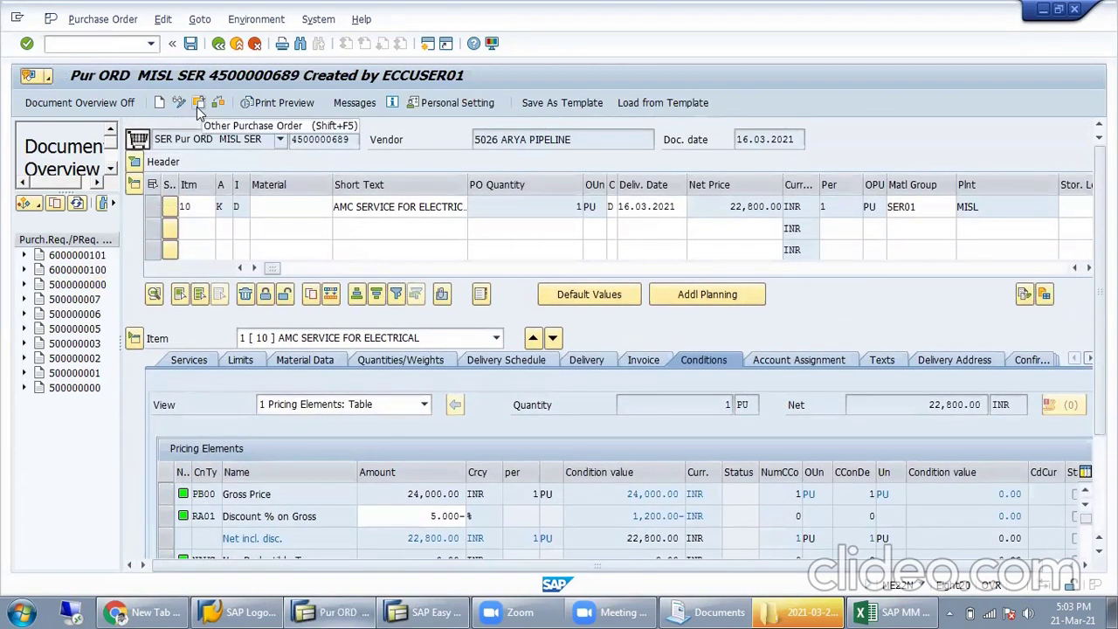
click(198, 103)
drag(227, 192, 147, 206)
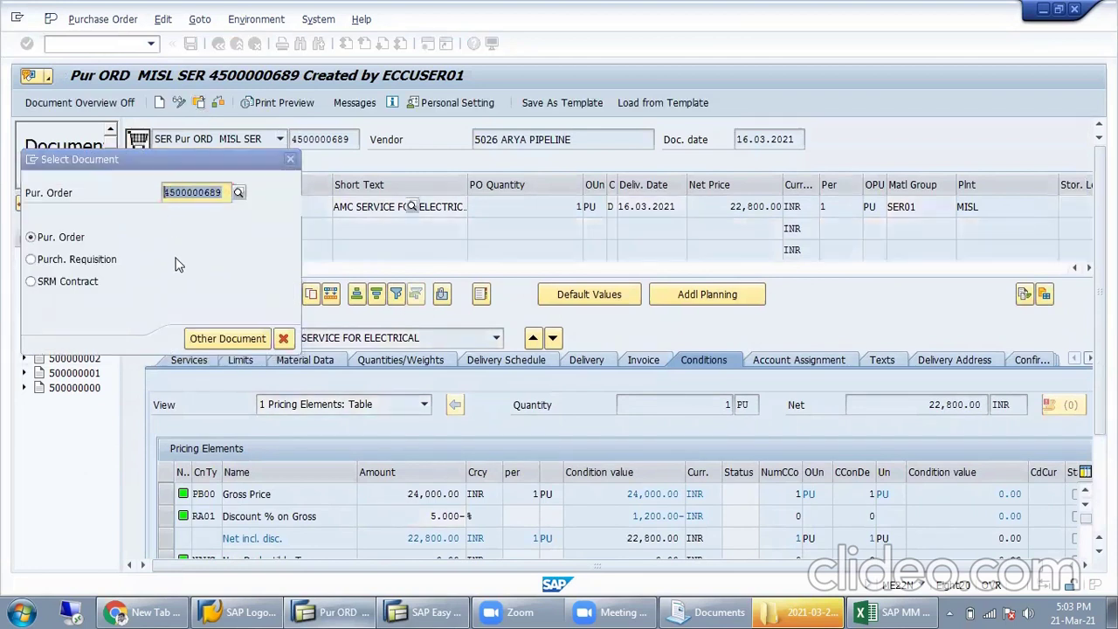
key(BackSpace)
click(900, 612)
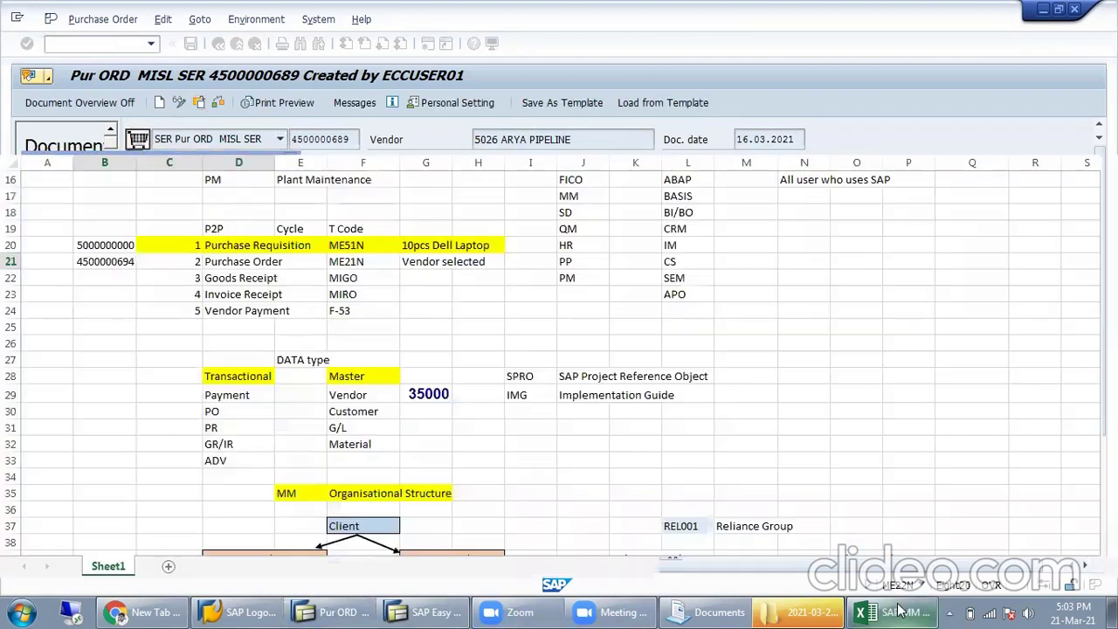
click(122, 263)
key(ctrl+c)
key(alt+Tab)
key(ctrl+v)
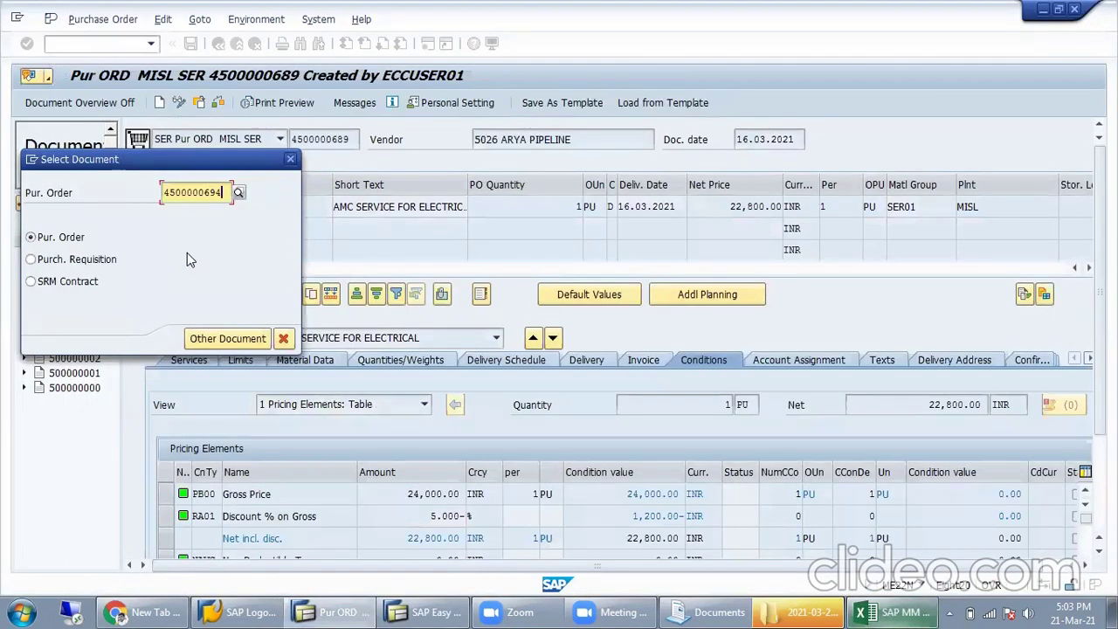
key(Return)
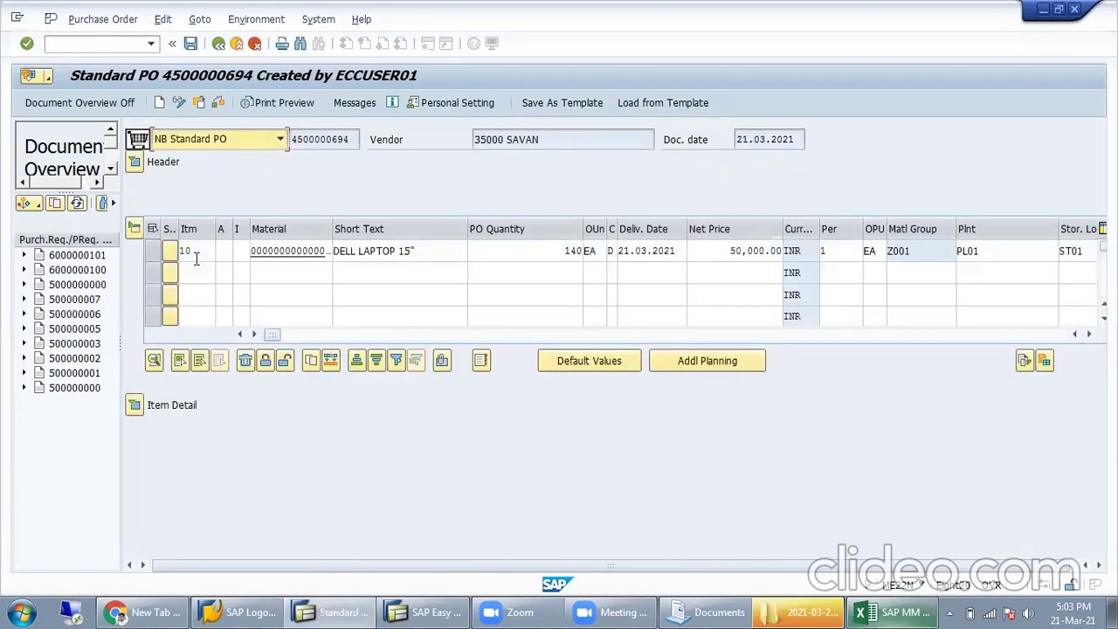
click(135, 405)
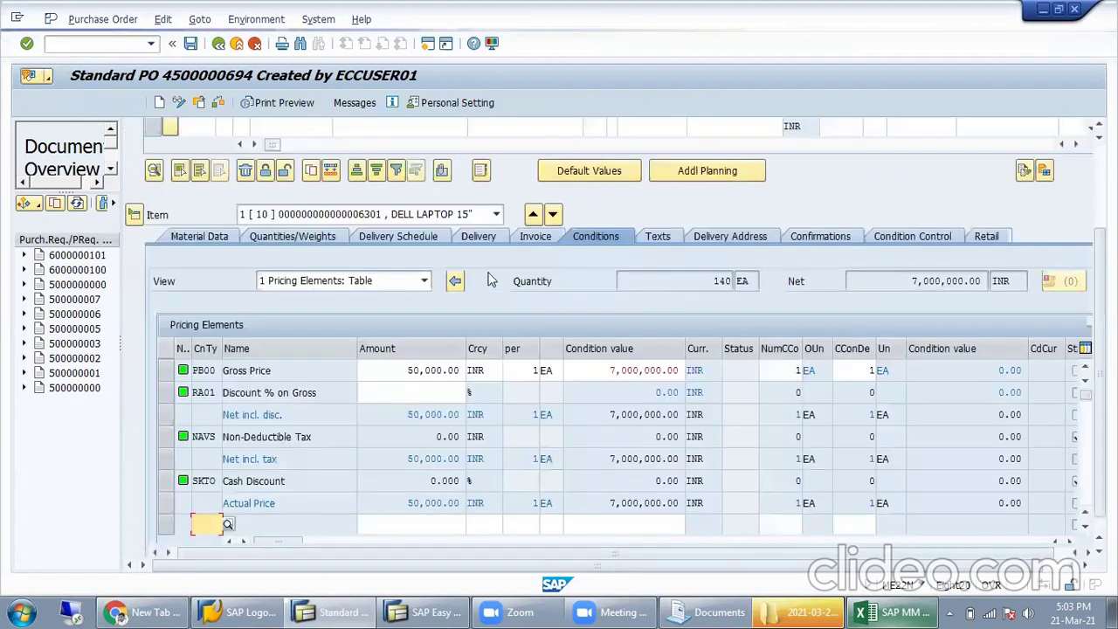
drag(394, 372, 506, 370)
text(45000)
key(Return)
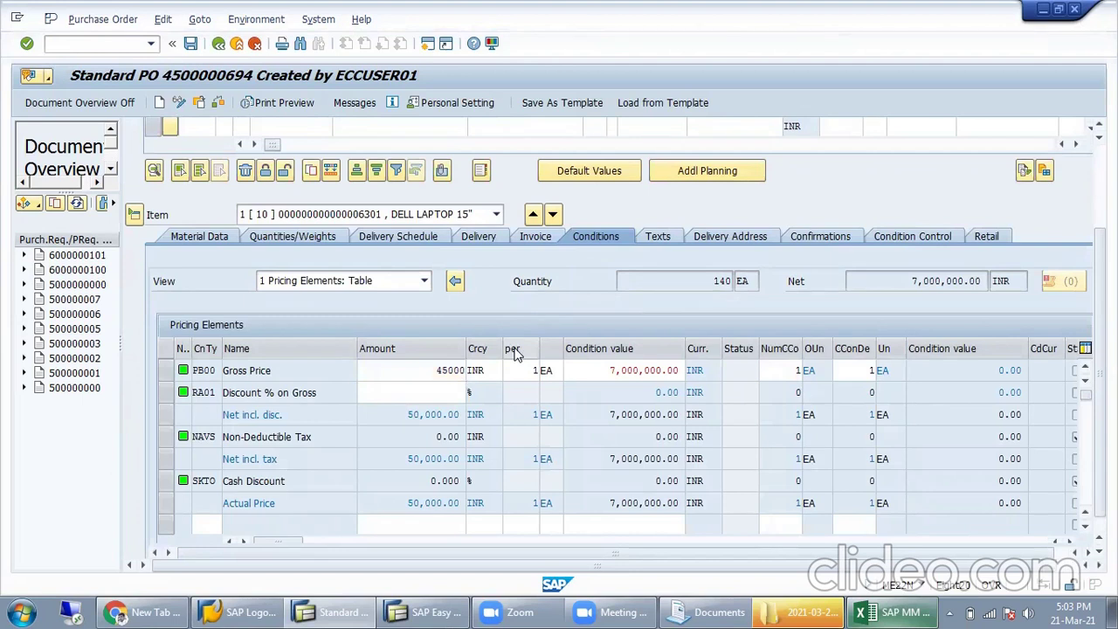
click(194, 42)
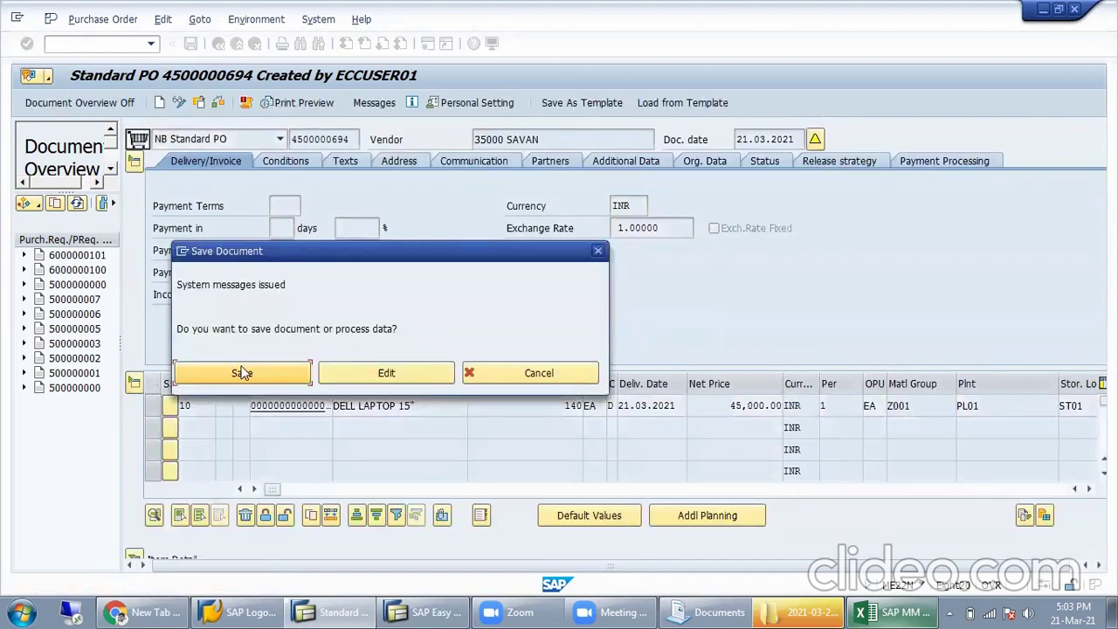
click(243, 373)
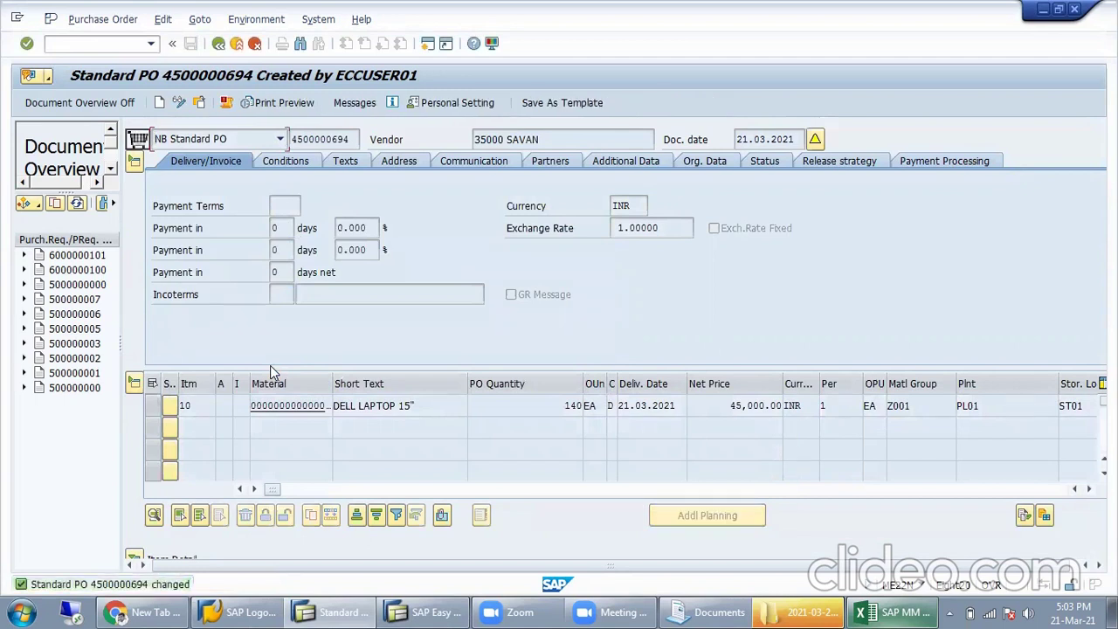
Step: Show the header's release strategy and inspect the GM, SR MGR and MGR release codes
click(851, 160)
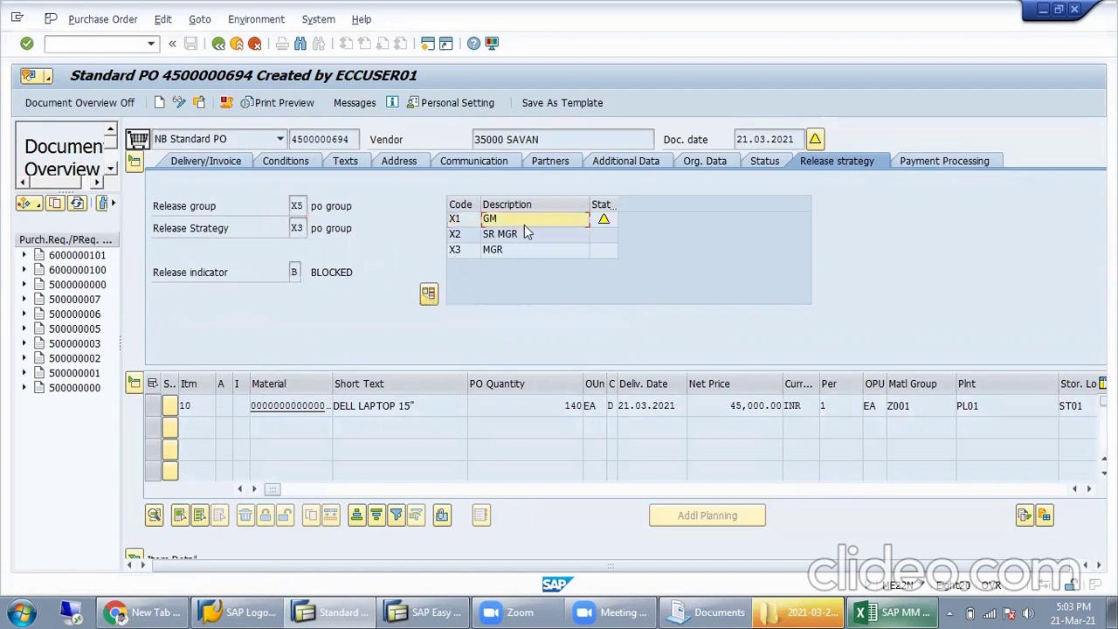
click(515, 252)
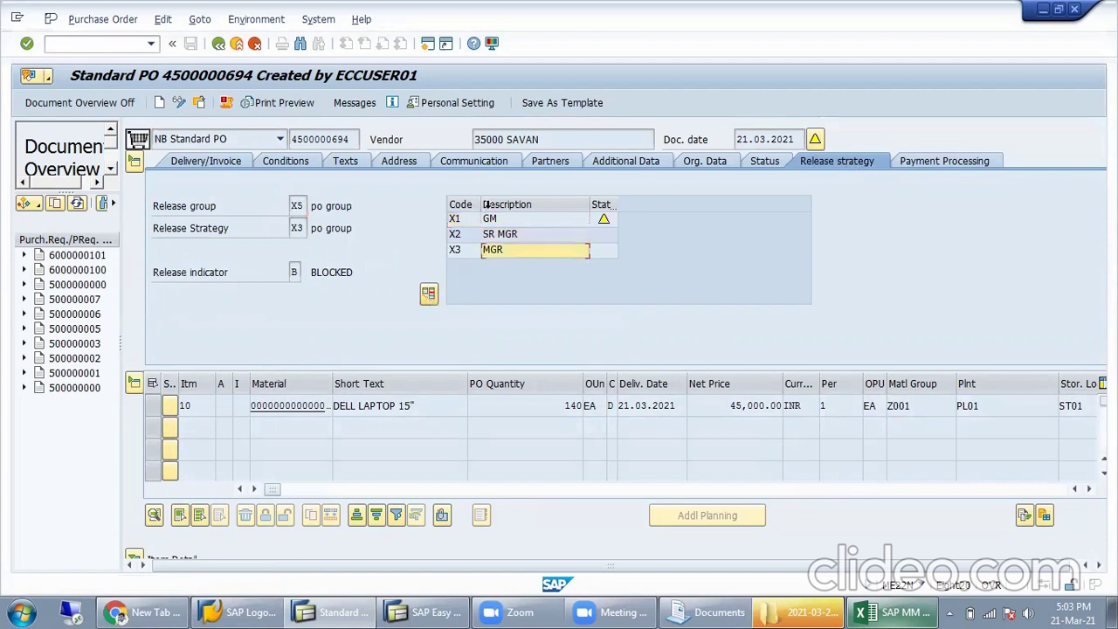
click(470, 221)
click(496, 251)
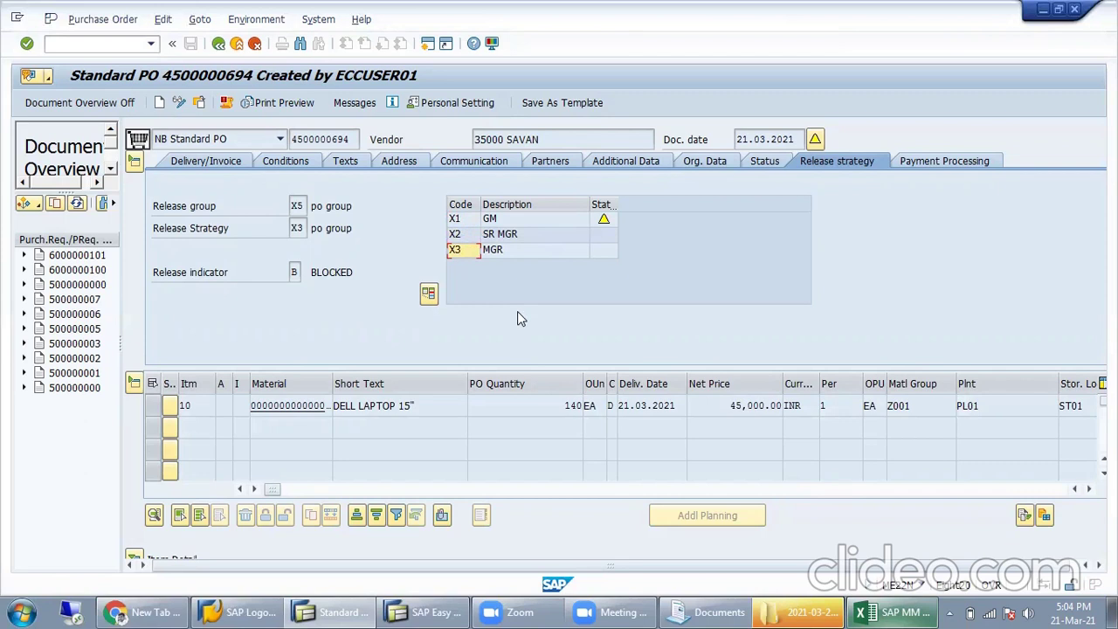
click(354, 139)
click(111, 46)
text(/nm)
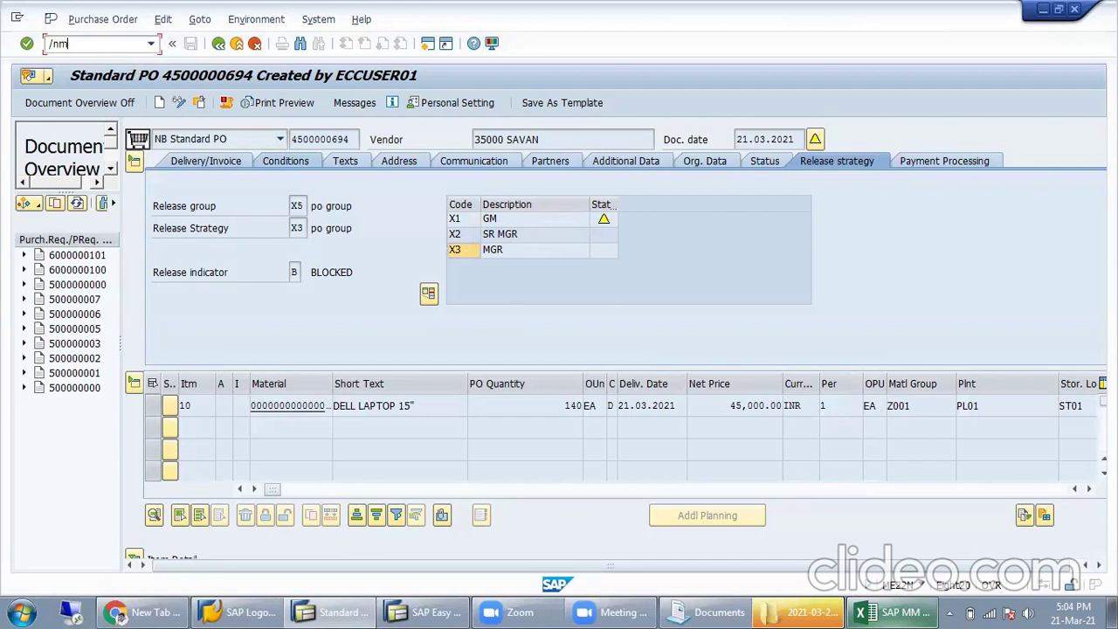
text(e29n)
key(Return)
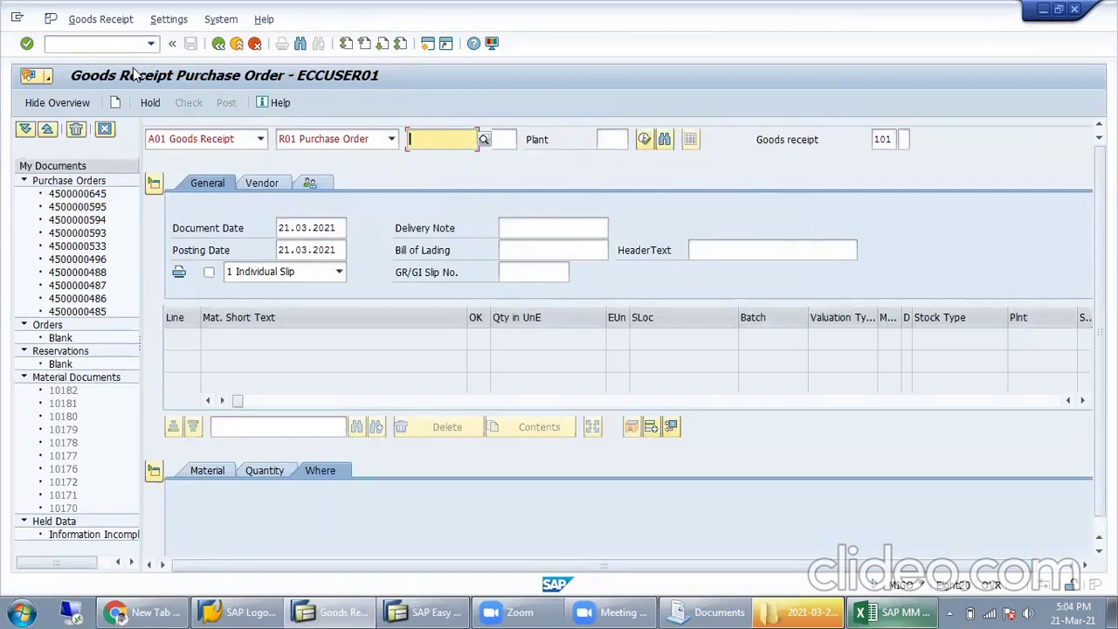
key(ctrl+v)
key(Return)
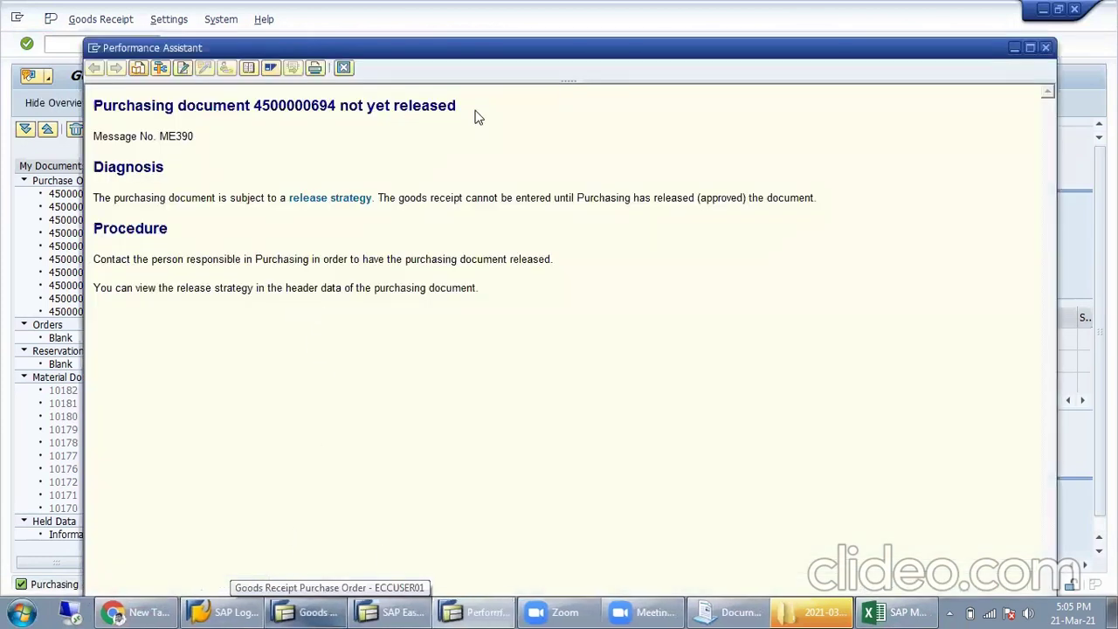
drag(475, 116, 95, 96)
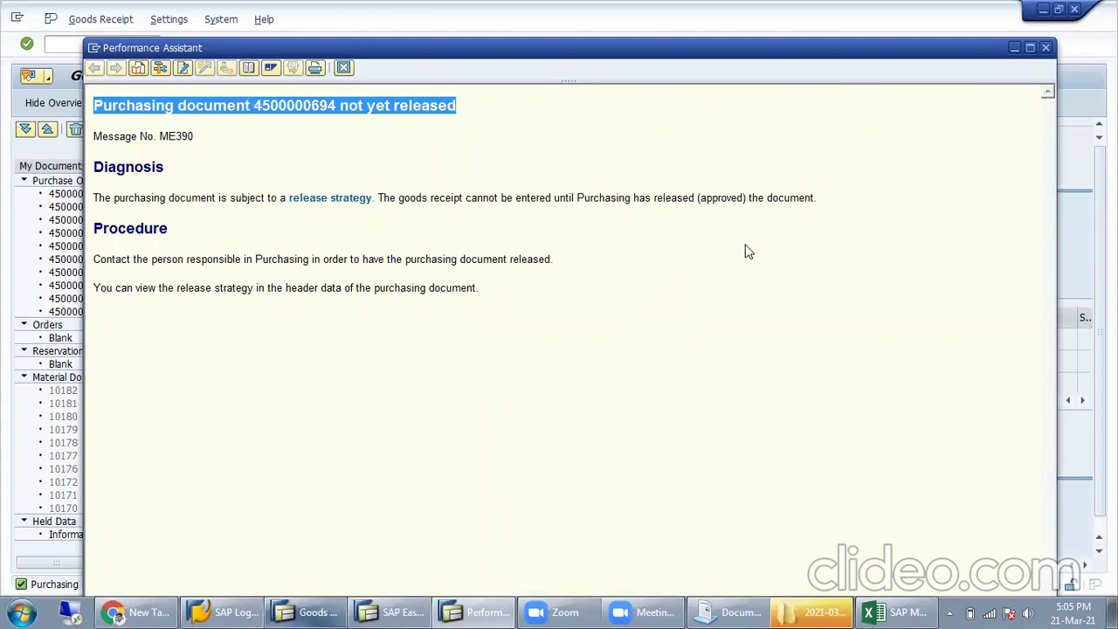
Step: Read why the goods receipt waits for release approval, then close the explanation
drag(580, 200, 837, 199)
click(752, 197)
drag(399, 200, 712, 207)
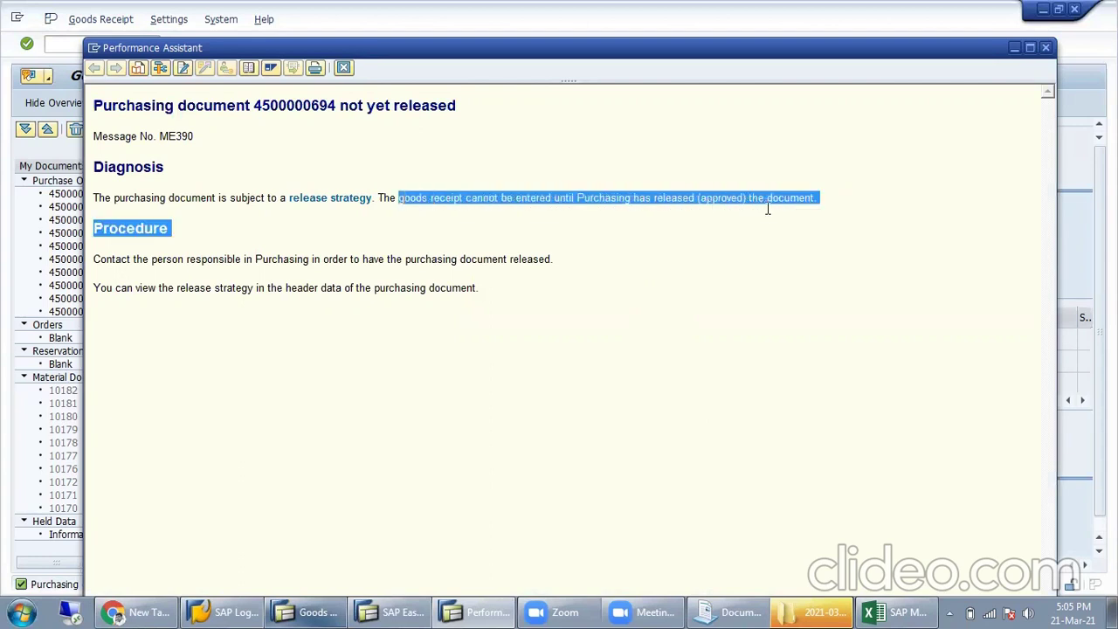
click(722, 263)
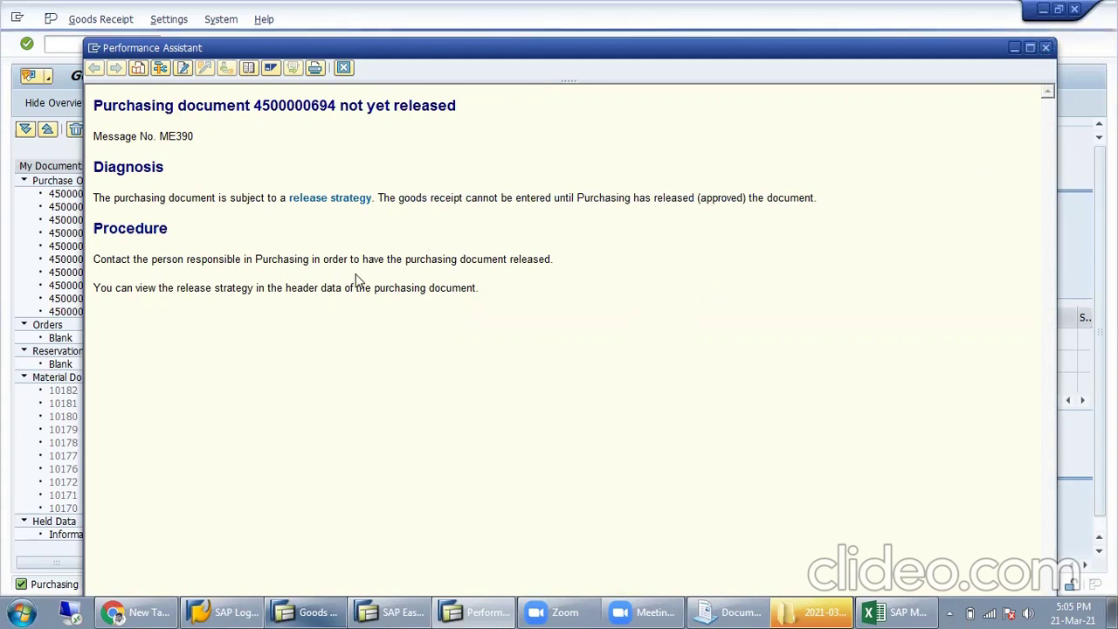
key(Escape)
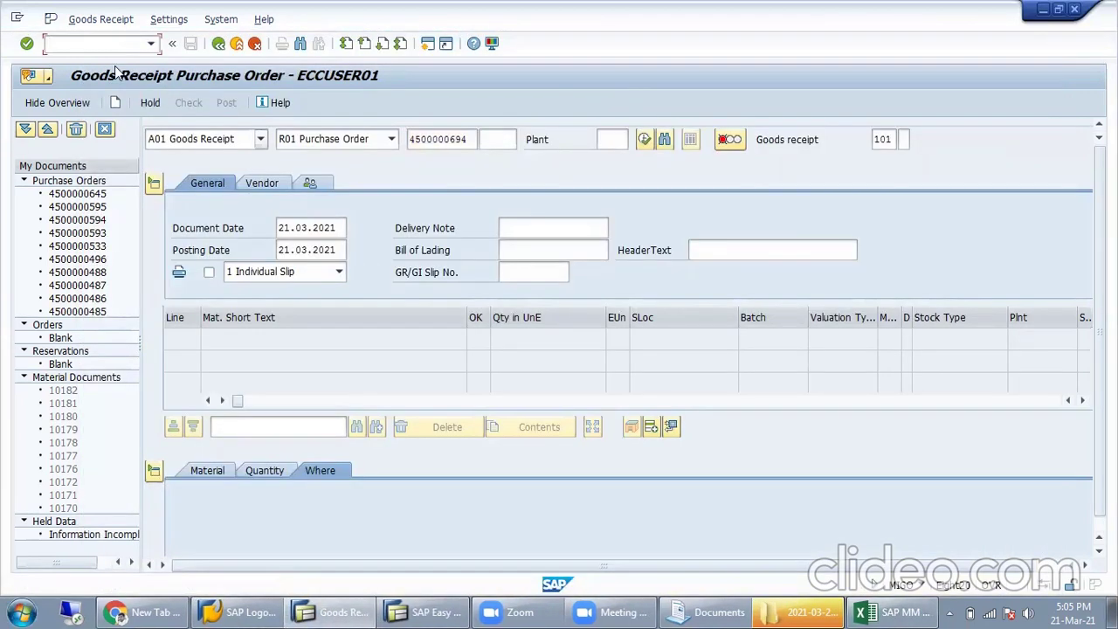
text(/nme29n)
key(Return)
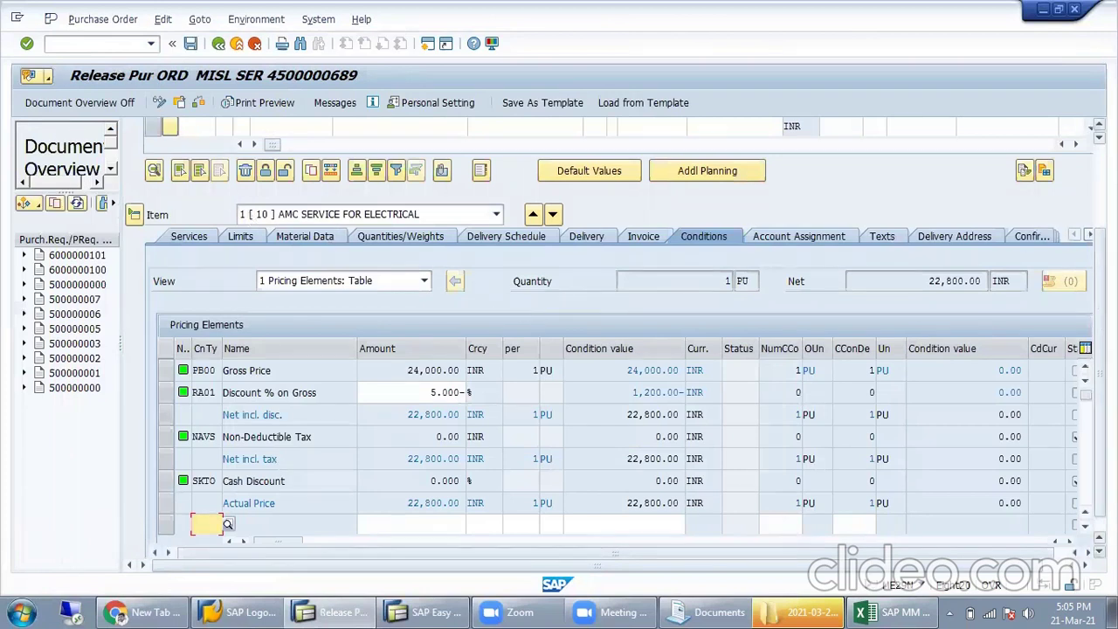
scroll(900, 238, up, 3)
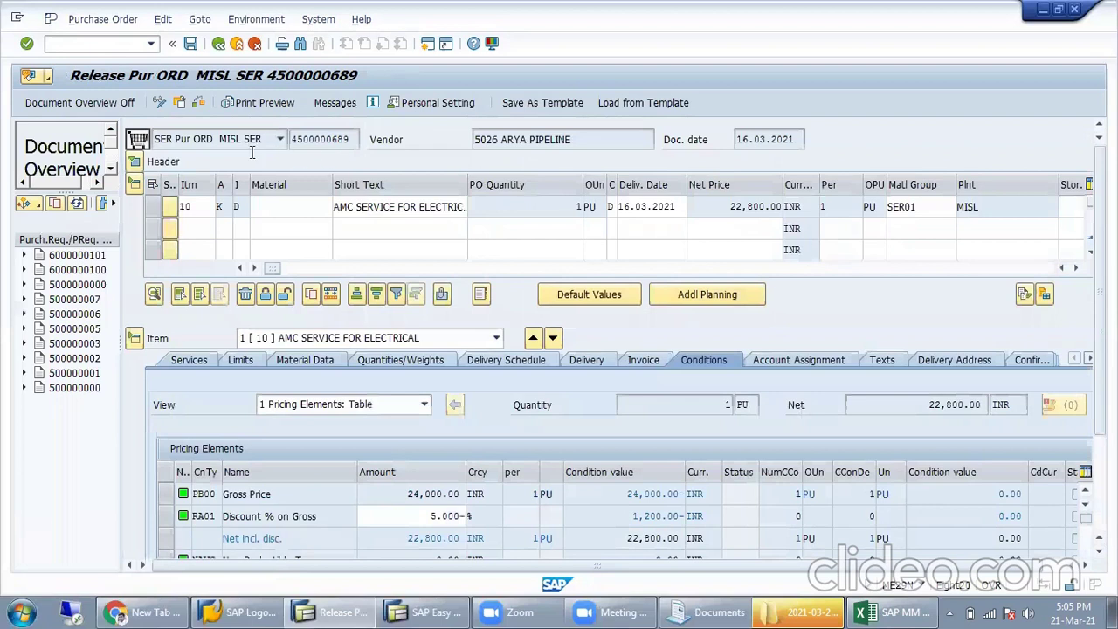
click(135, 162)
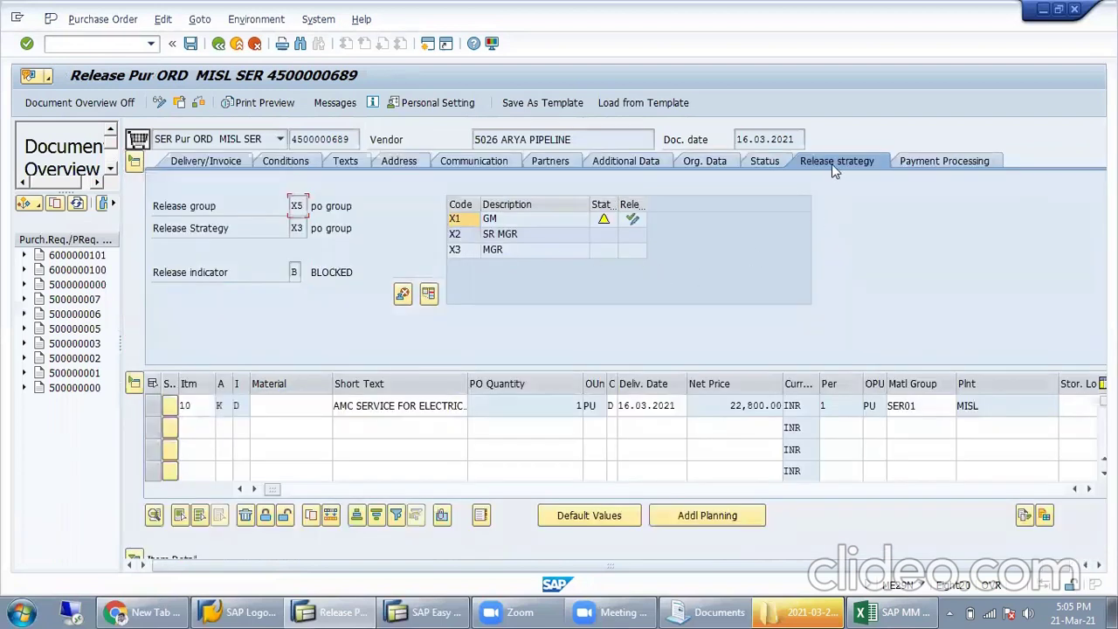
click(633, 222)
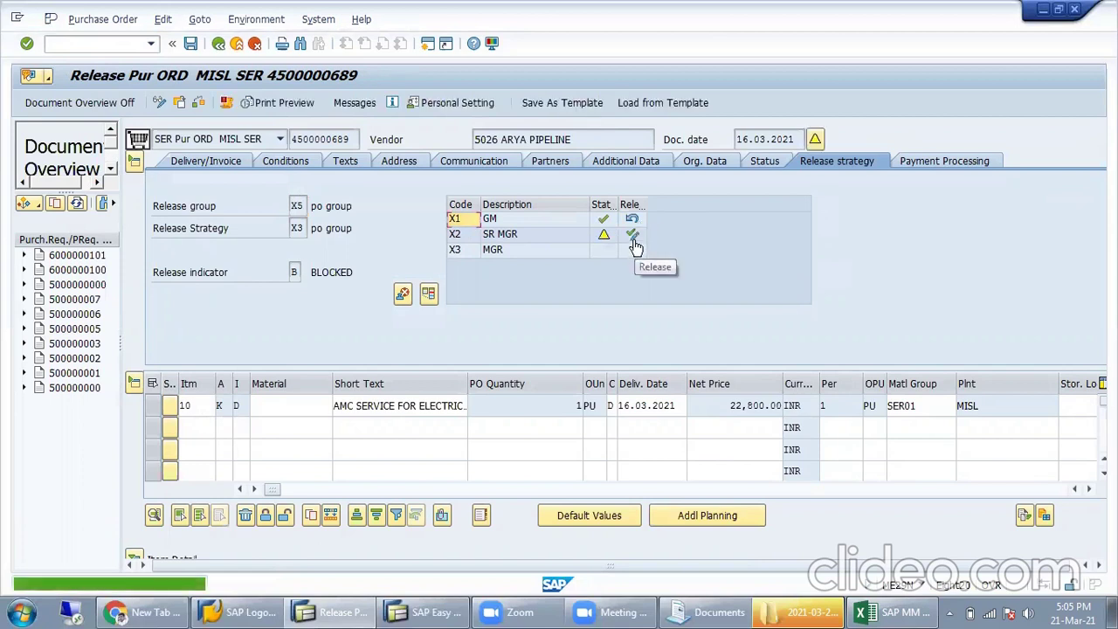
click(634, 236)
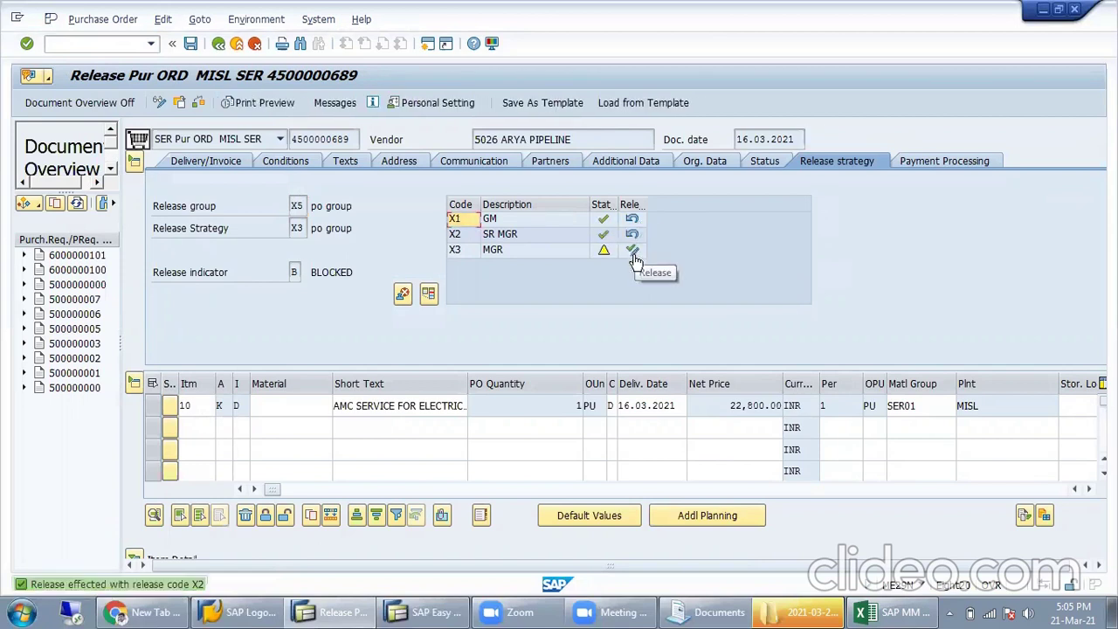
click(633, 253)
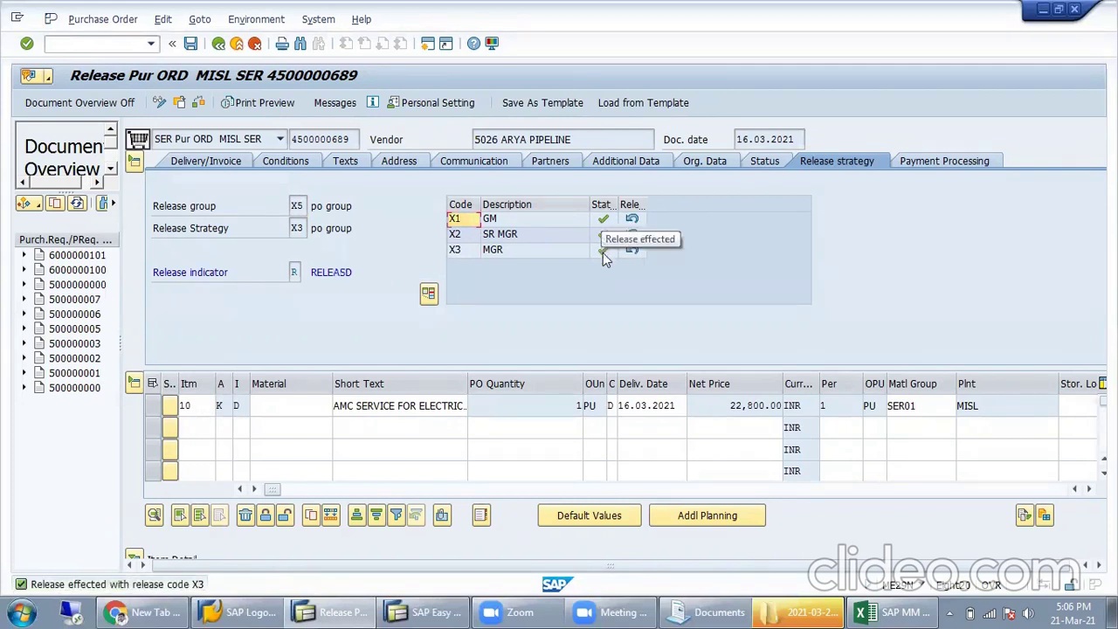
click(185, 274)
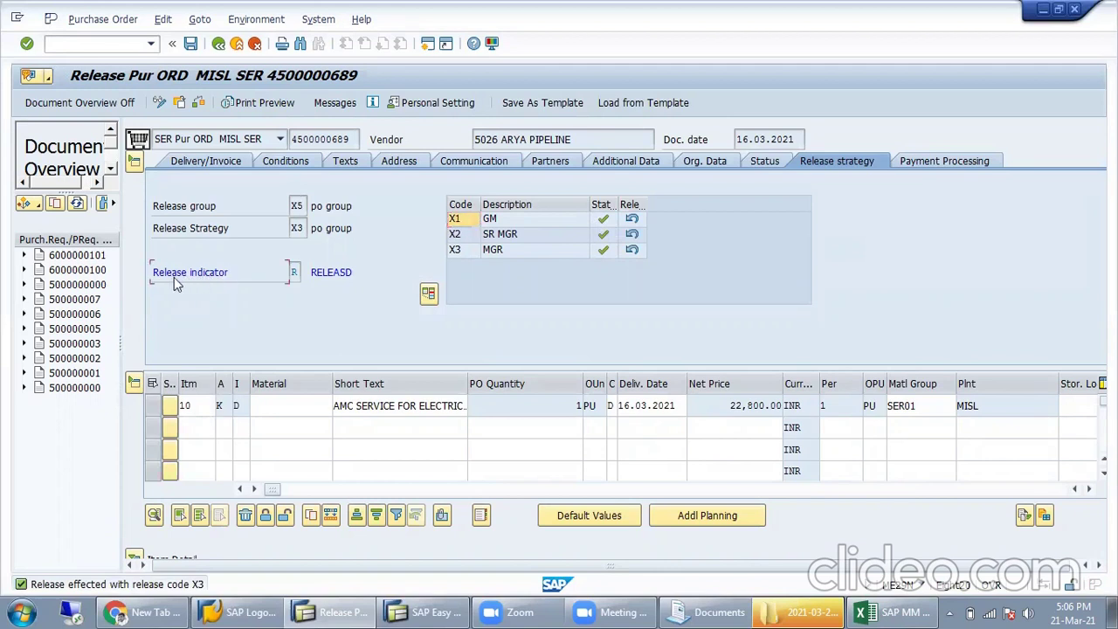
click(293, 271)
click(192, 45)
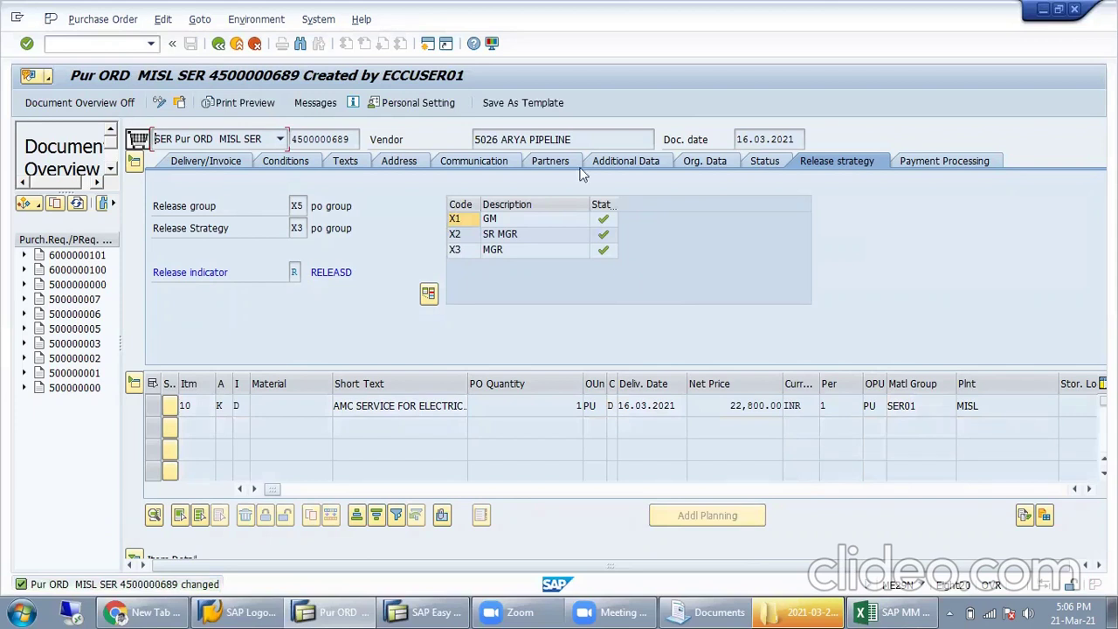
click(236, 46)
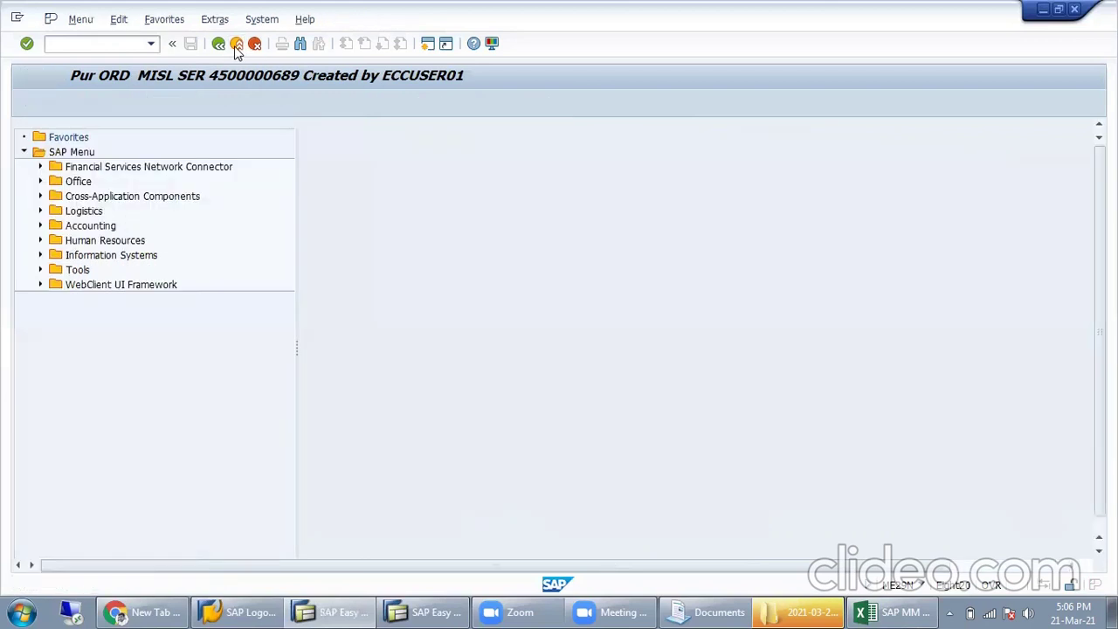
text(ir)
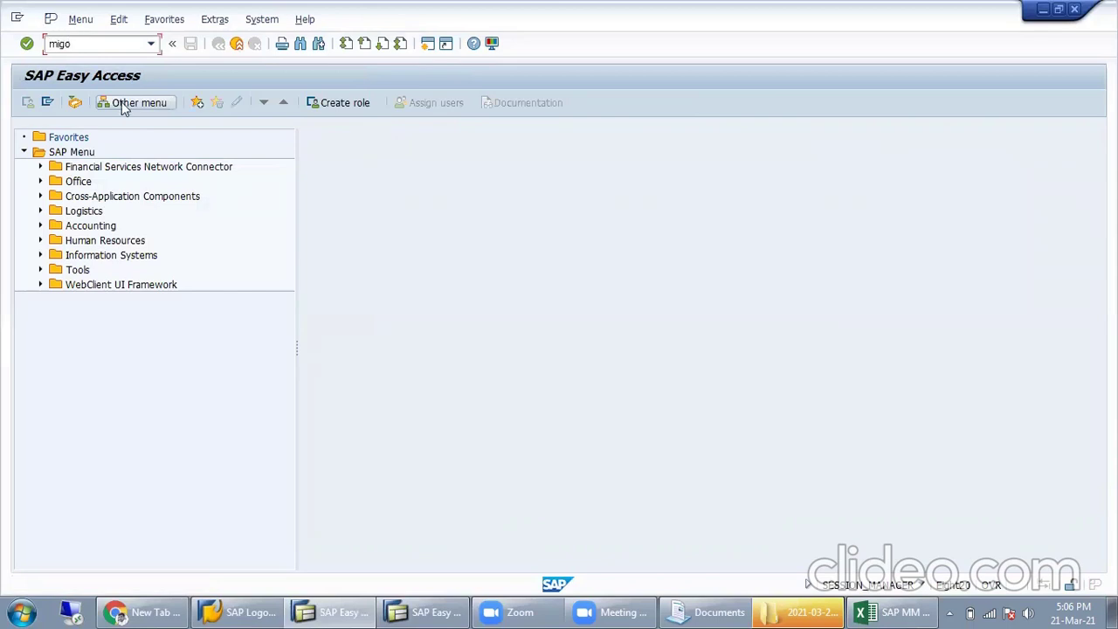
key(Return)
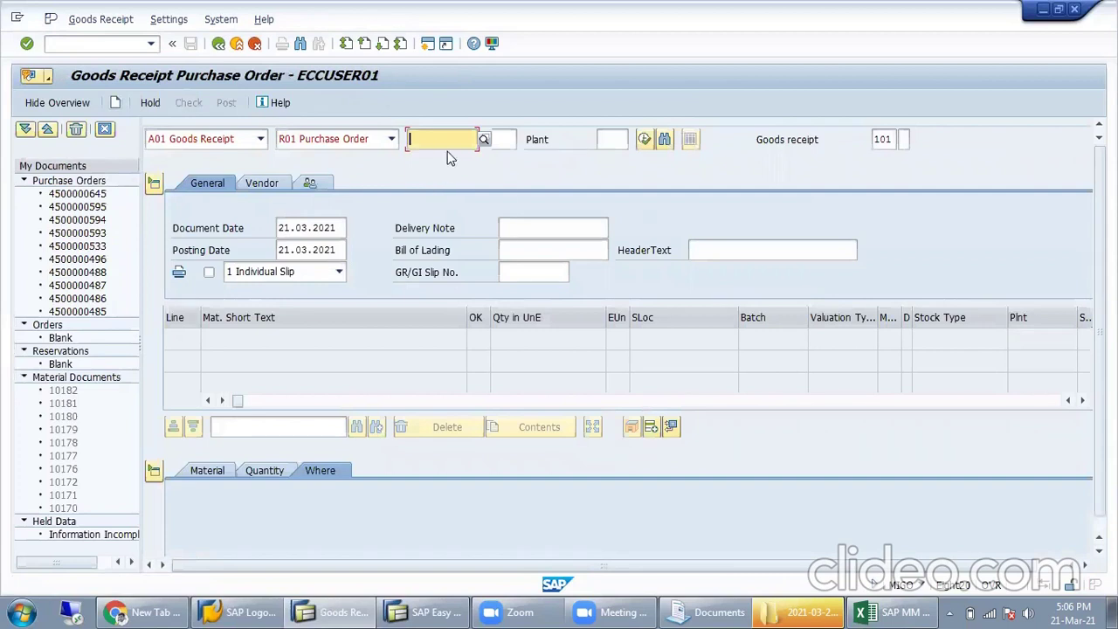
key(Down)
key(Down)
key(Return)
key(Return)
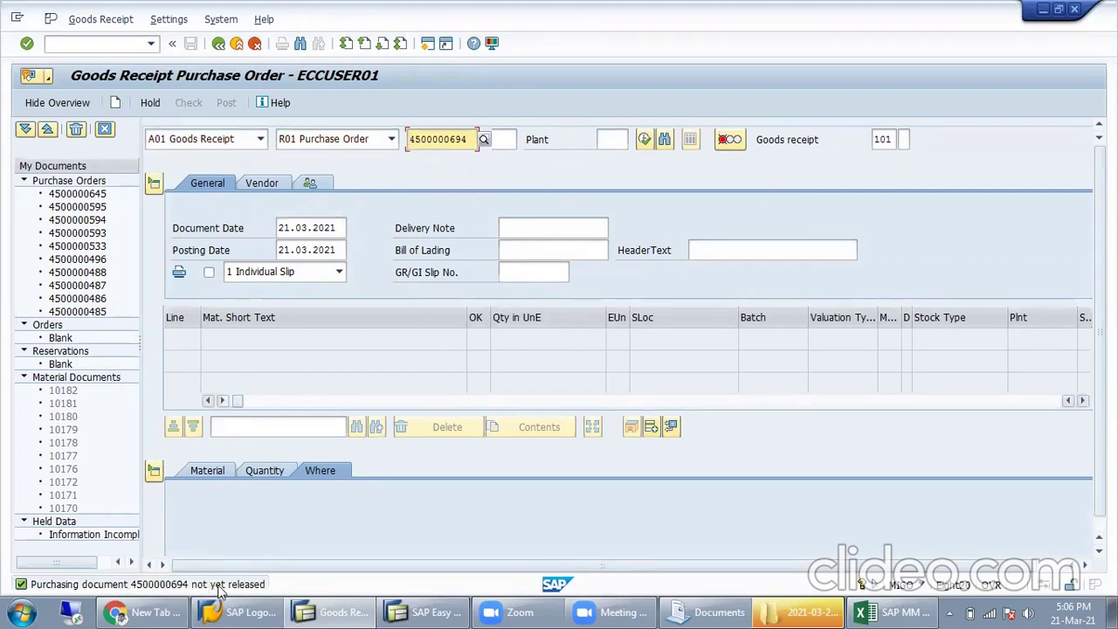
click(335, 609)
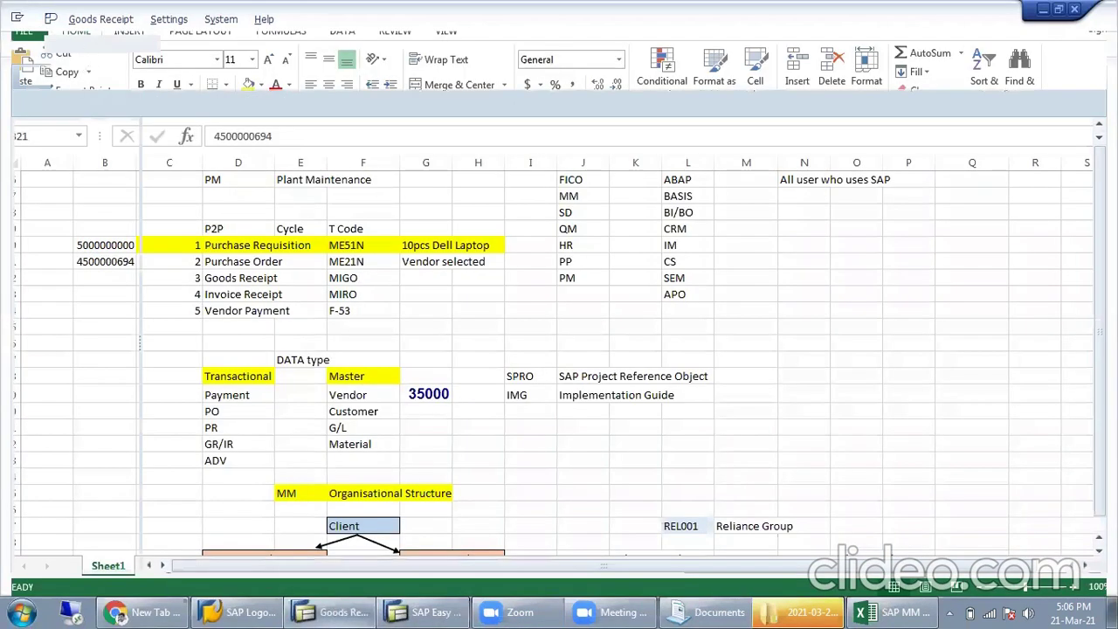
click(90, 44)
text(/n)
key(Return)
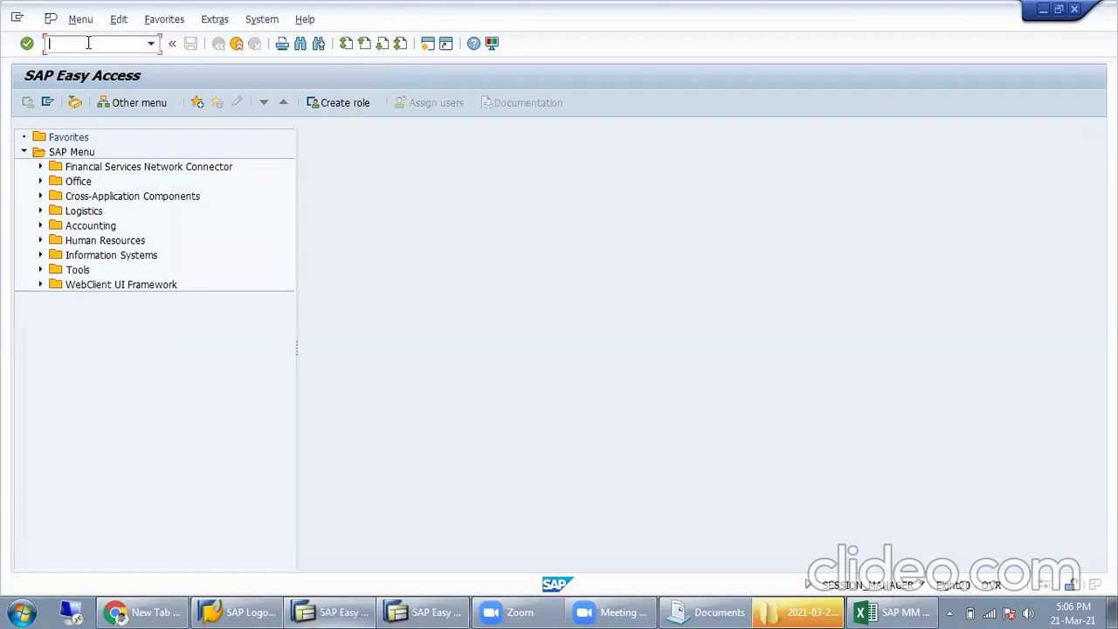
text(migo)
key(Return)
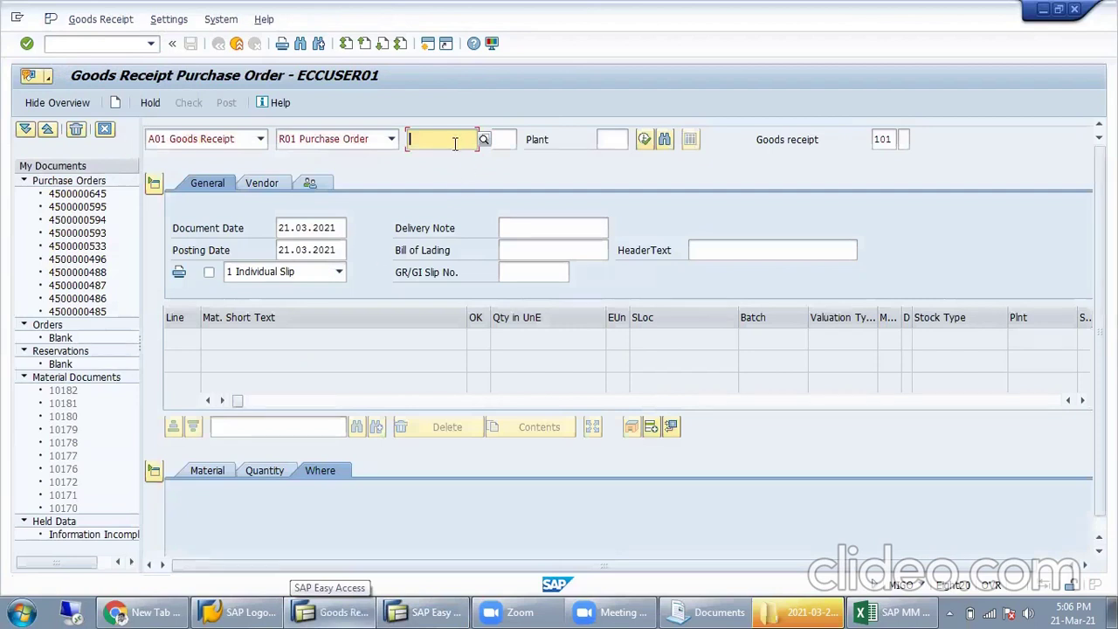
key(Down)
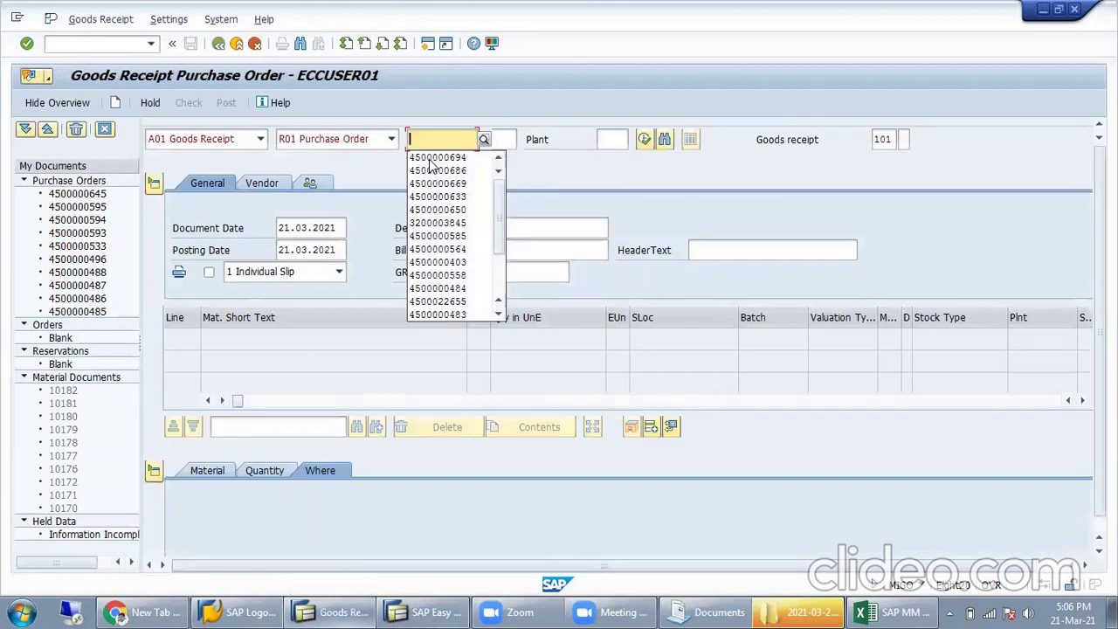
click(429, 158)
key(Return)
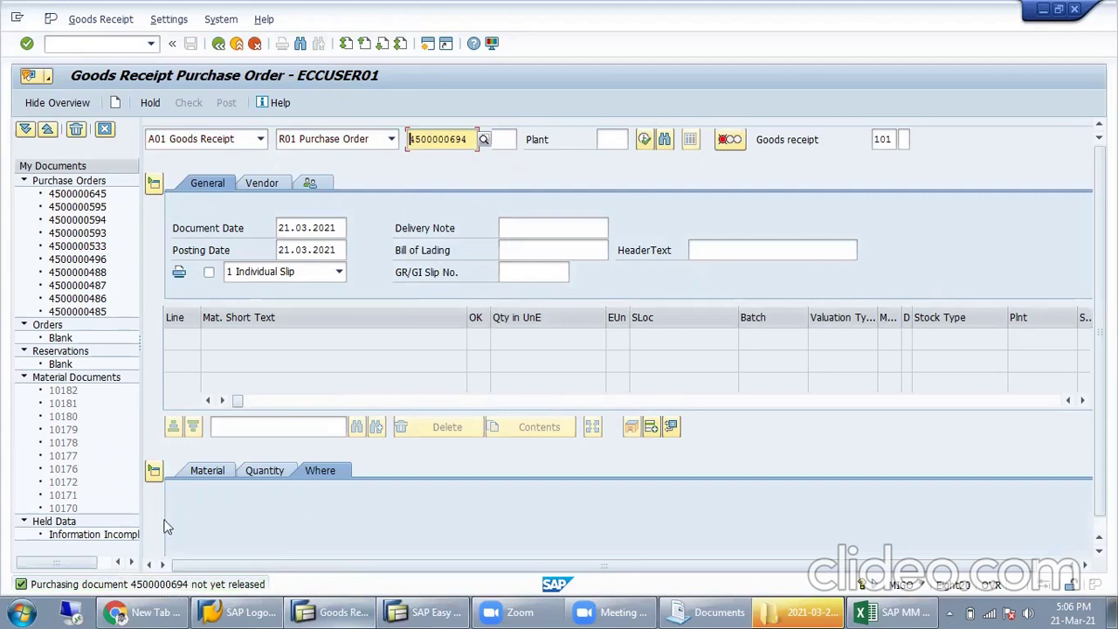
drag(470, 141, 301, 174)
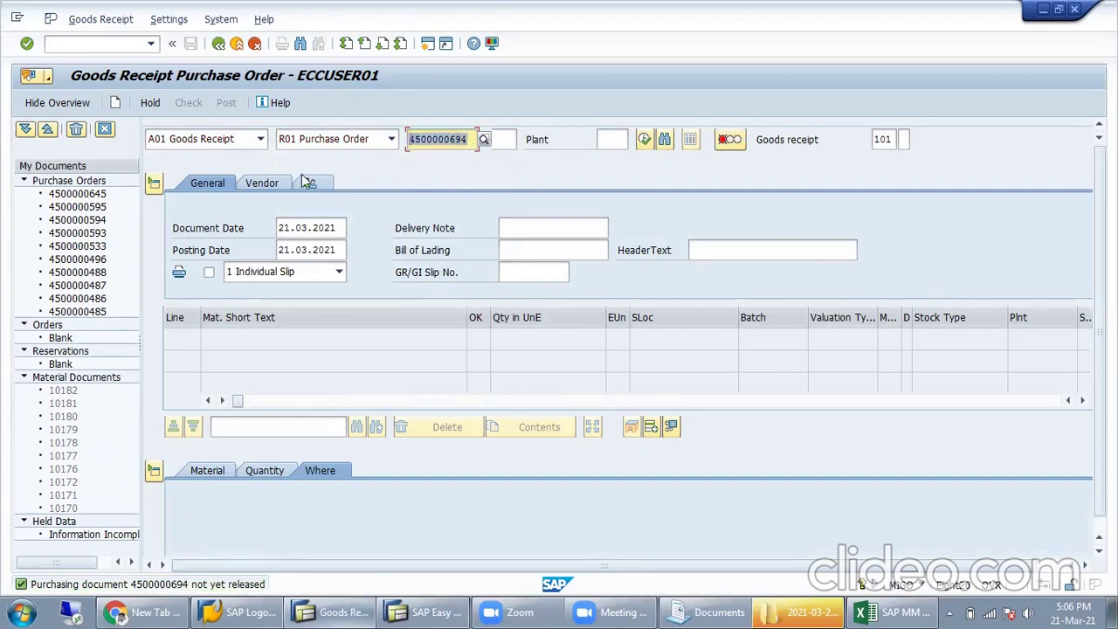
key(ctrl+c)
click(428, 612)
text(me29n)
key(Return)
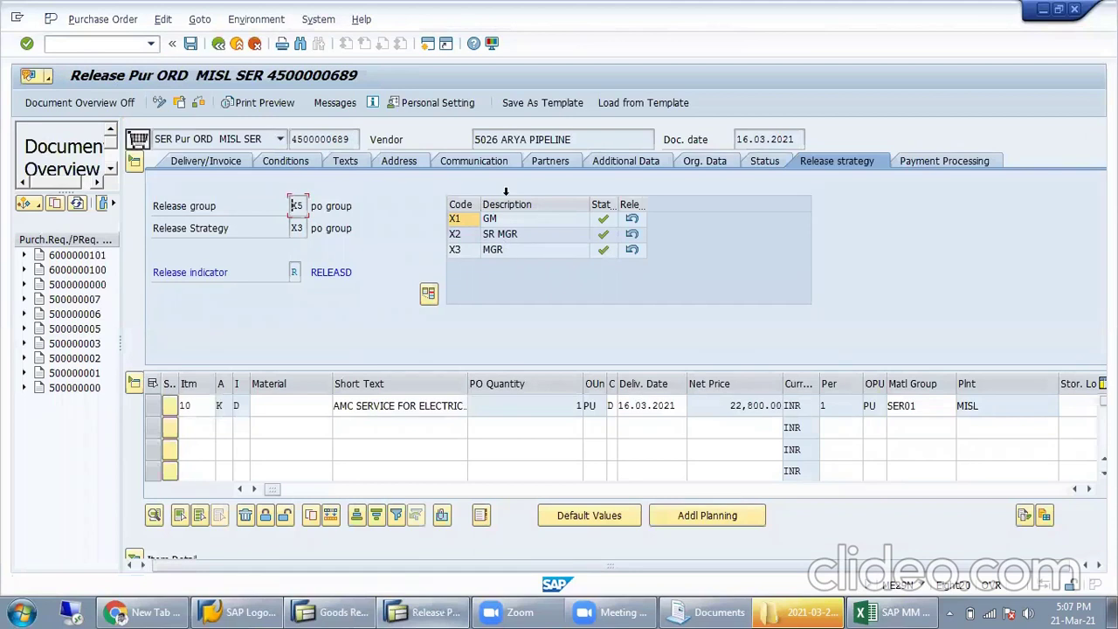
click(179, 102)
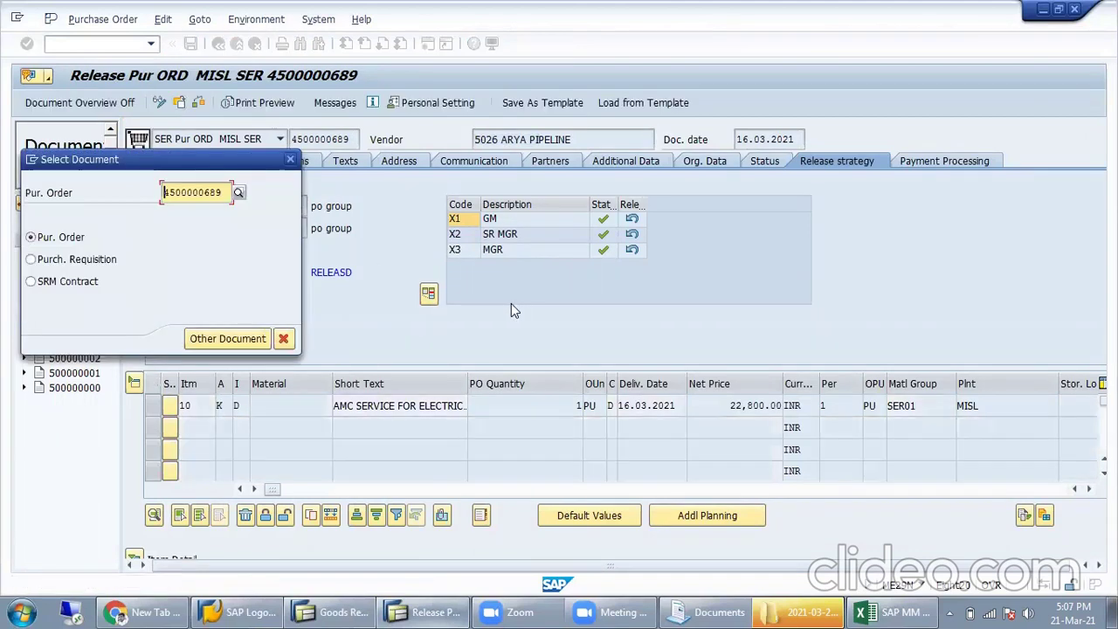
text(4500000694)
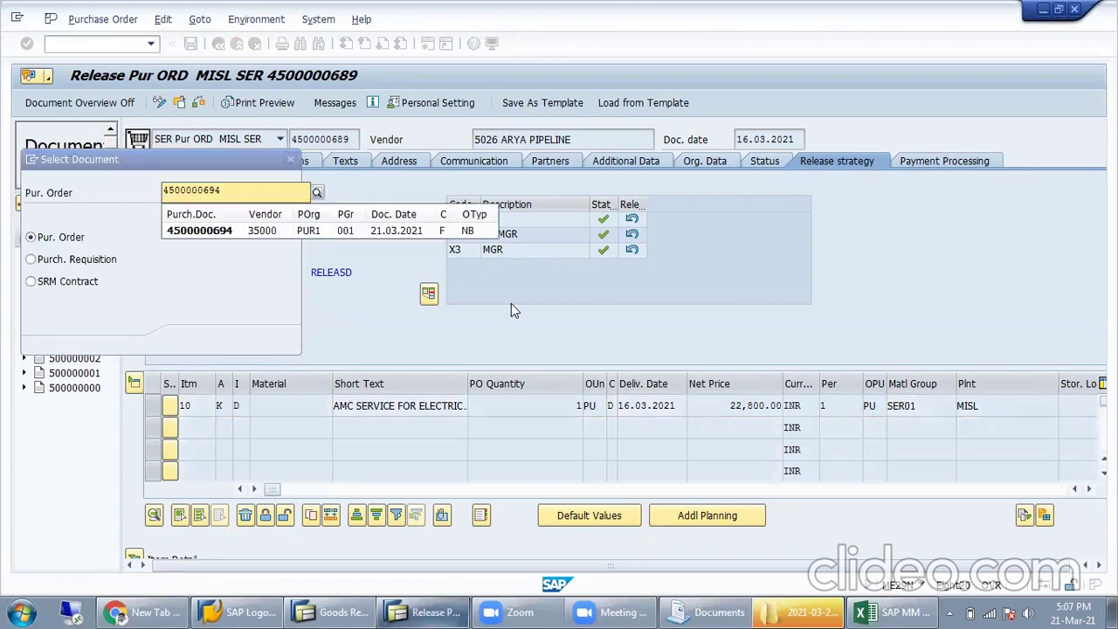
key(Return)
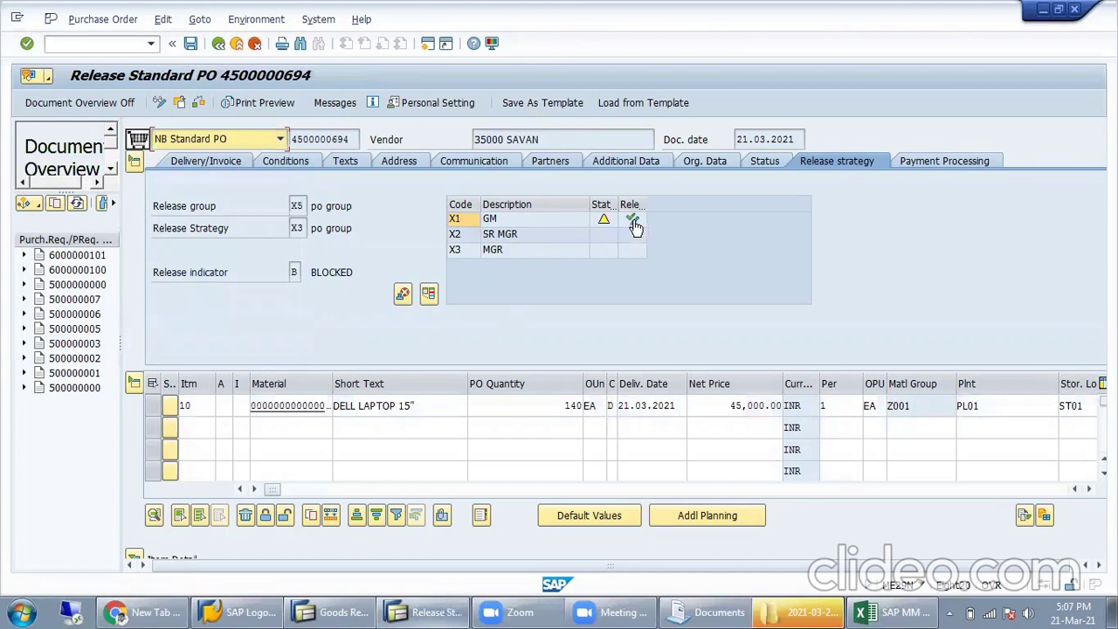
click(632, 219)
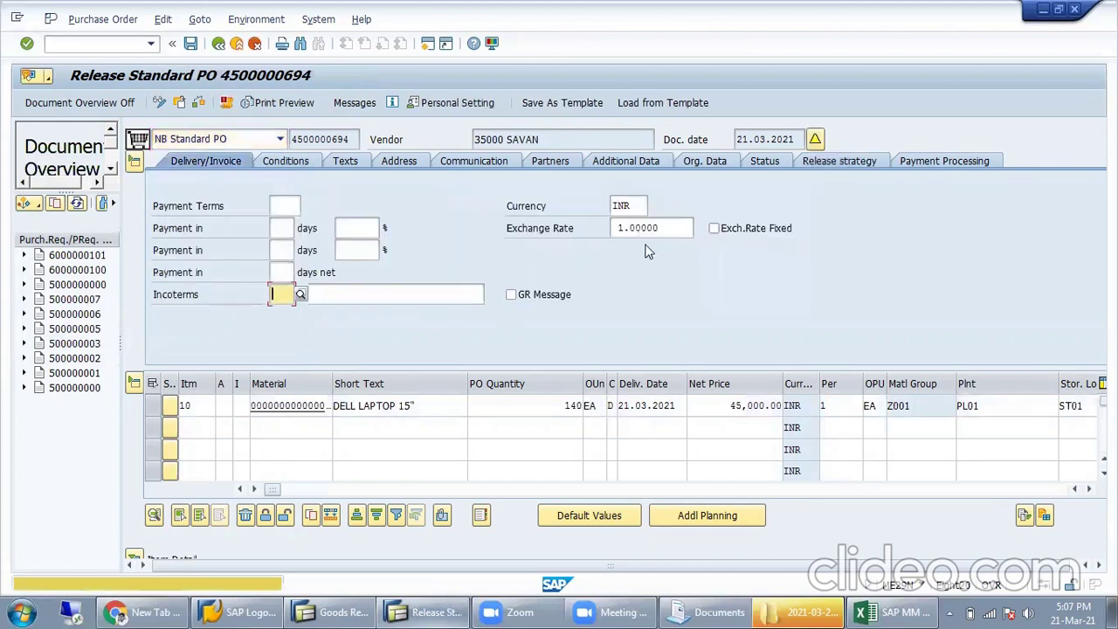
click(826, 160)
click(633, 234)
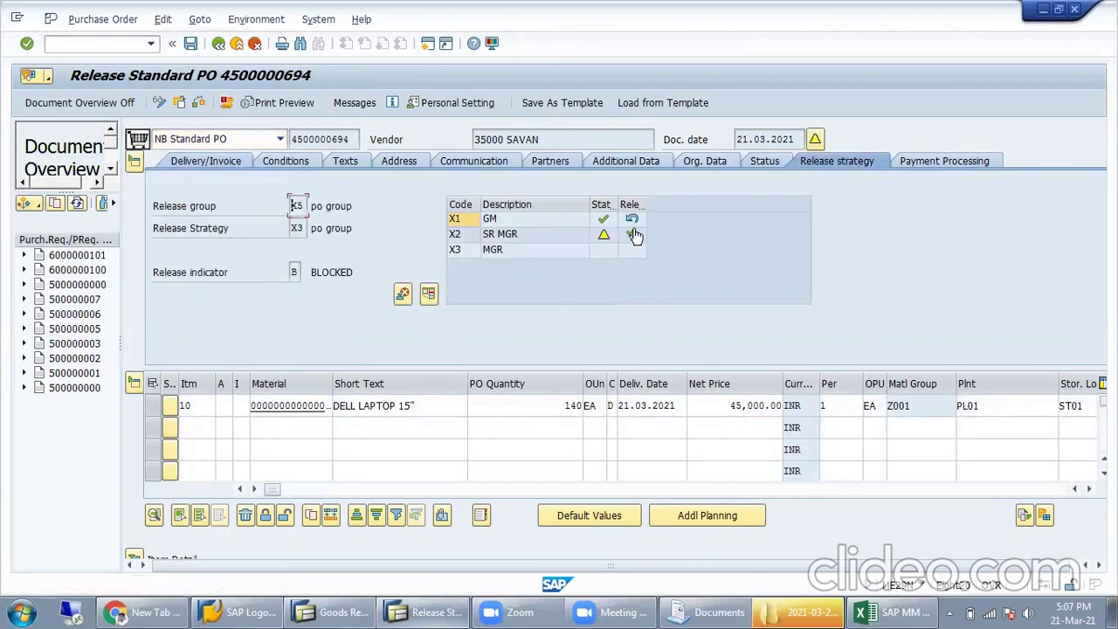
click(632, 250)
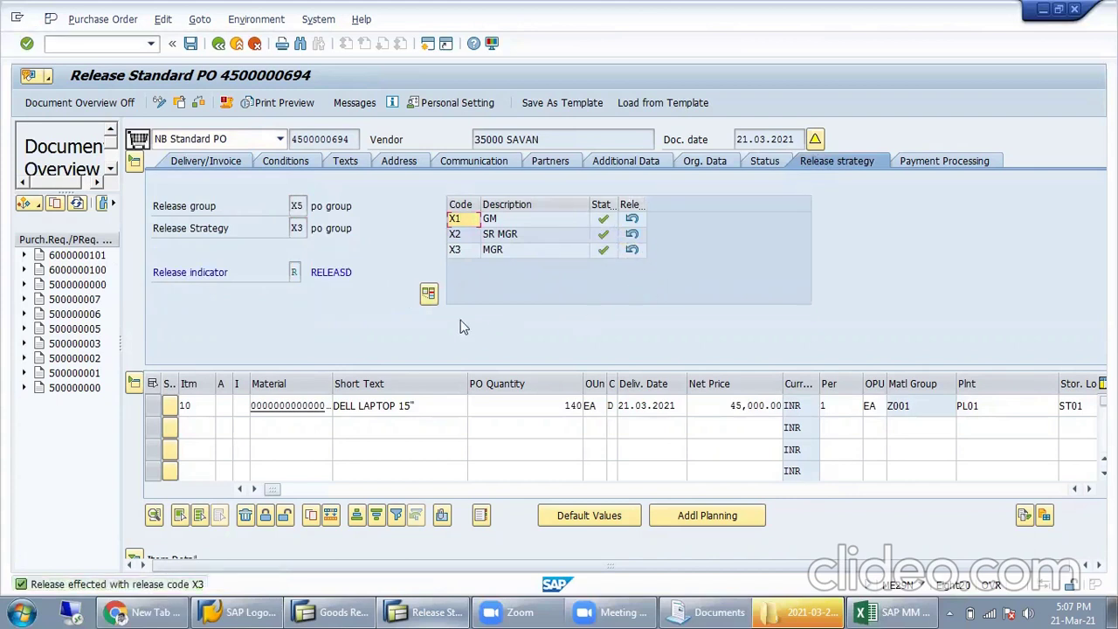
Step: Review the three release levels, save the released order and exit to the main menu
click(516, 222)
click(517, 234)
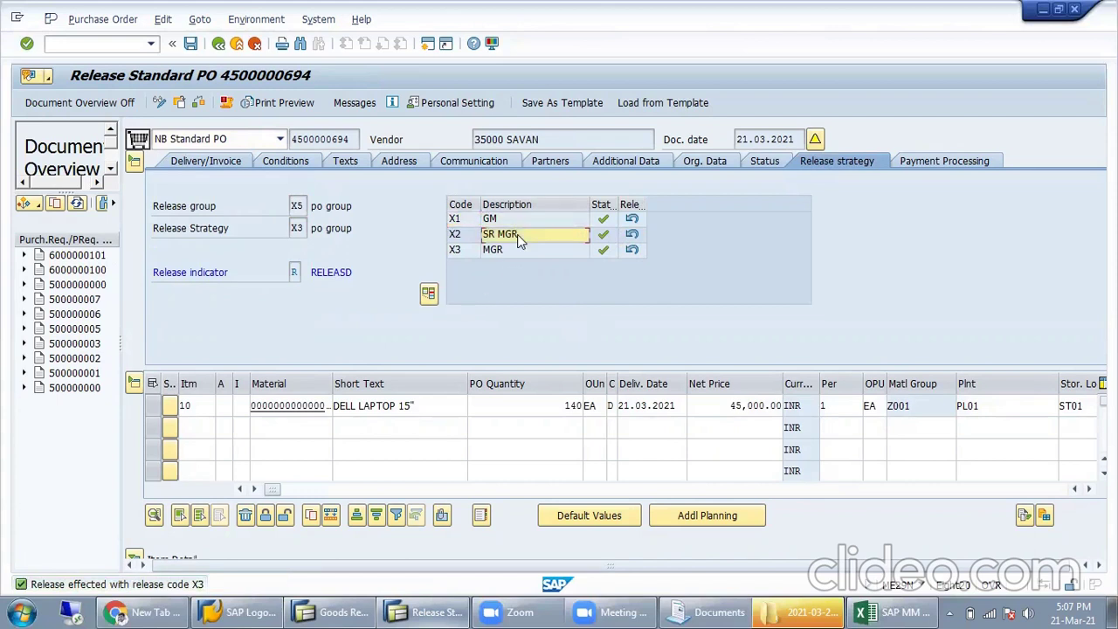
click(519, 251)
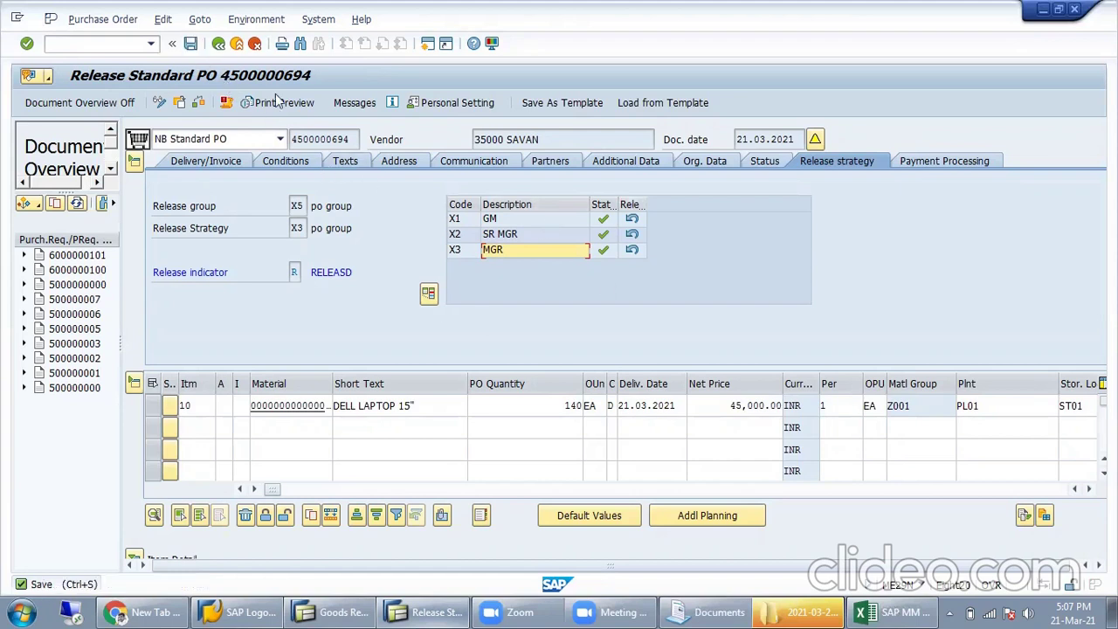
click(191, 43)
click(258, 376)
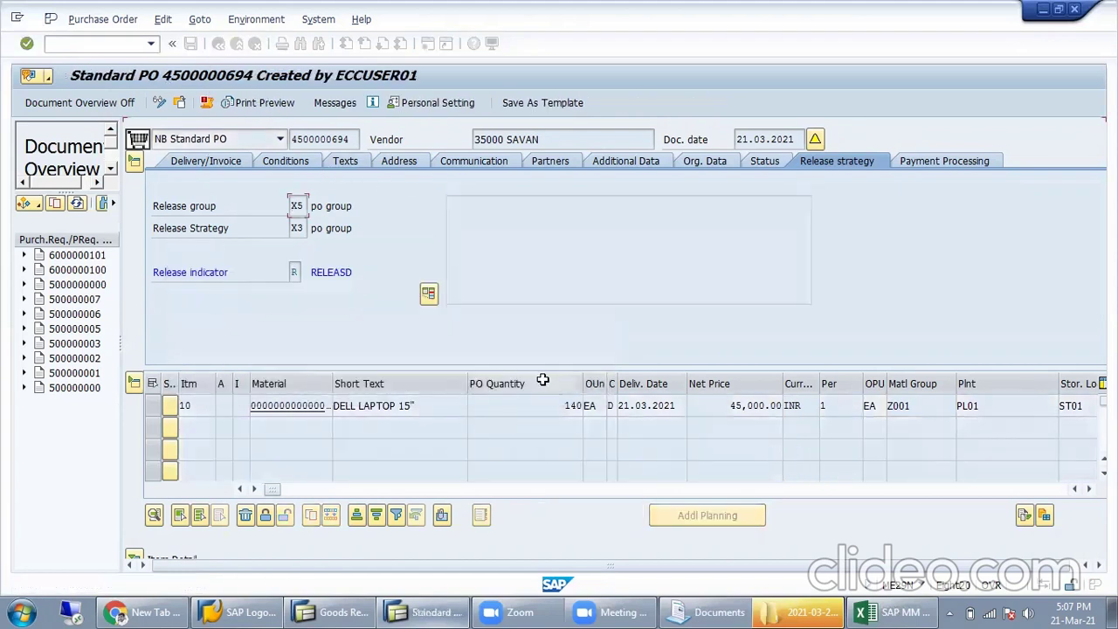
click(238, 43)
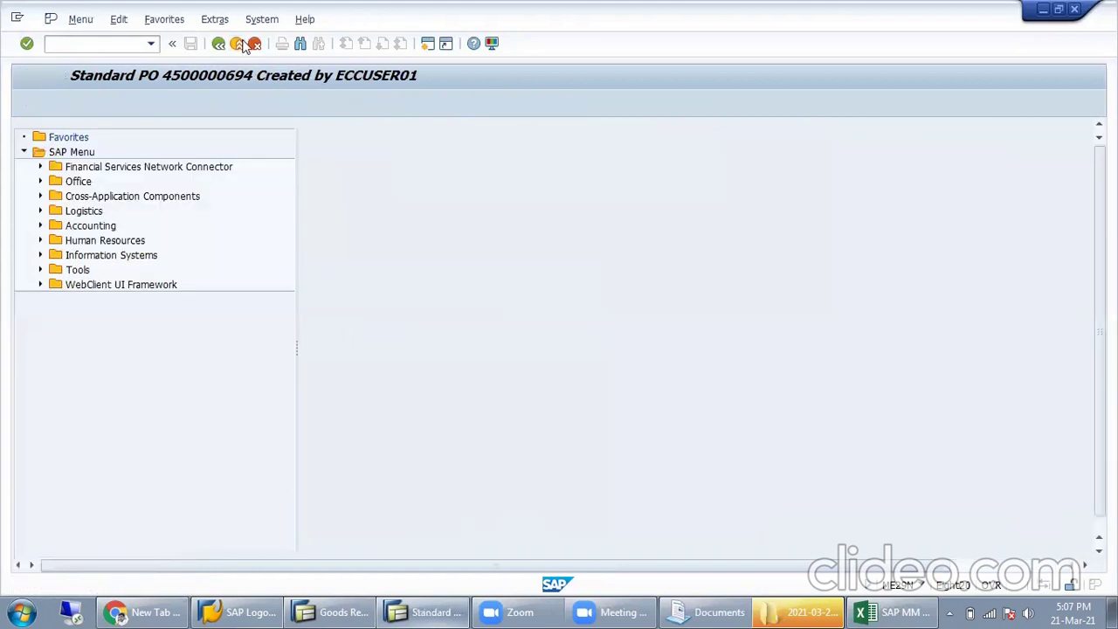
click(237, 44)
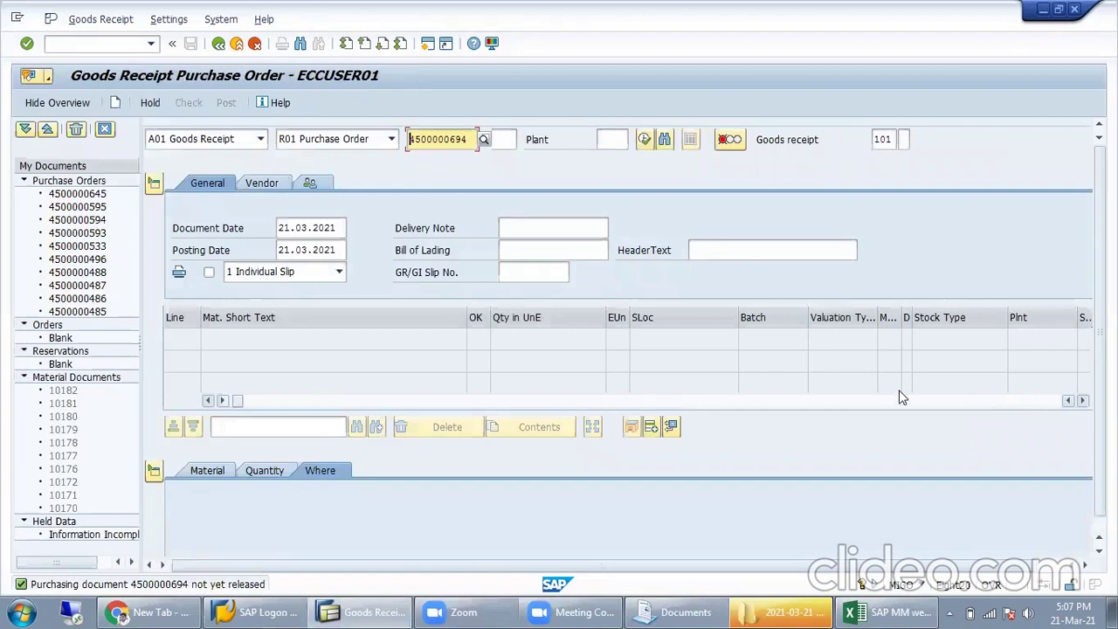
click(218, 43)
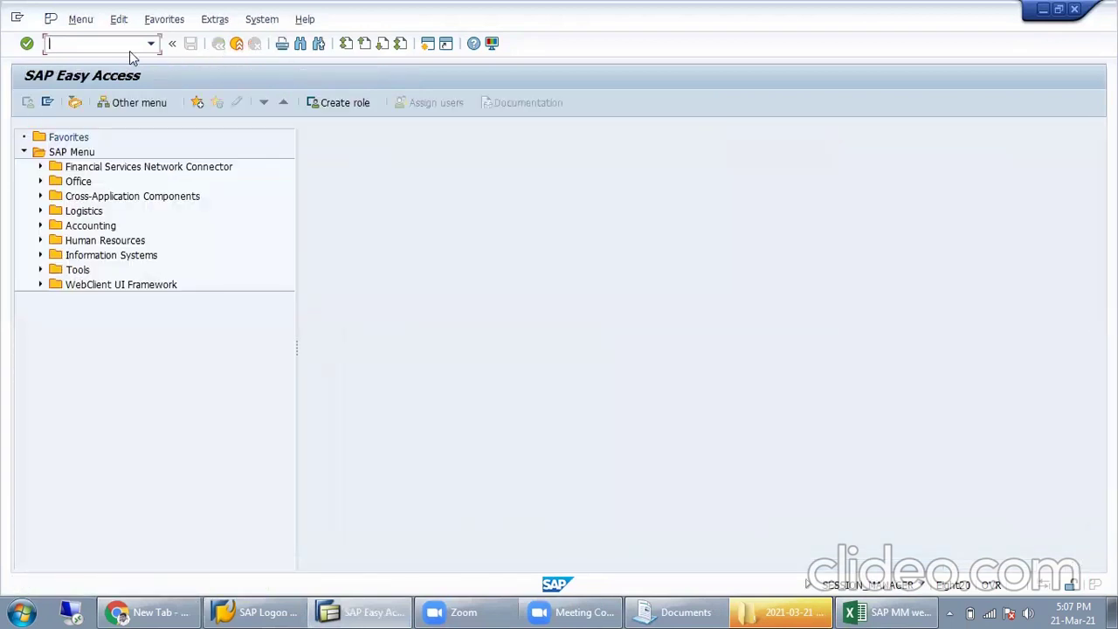
text(migo)
key(Return)
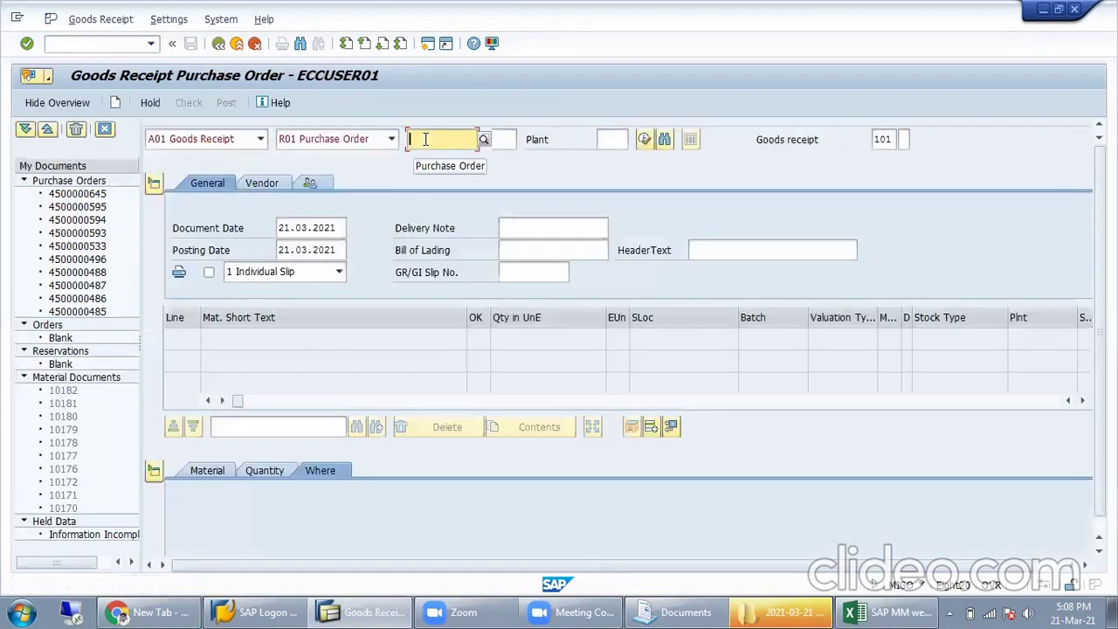
click(425, 139)
key(Down)
key(Return)
key(Return)
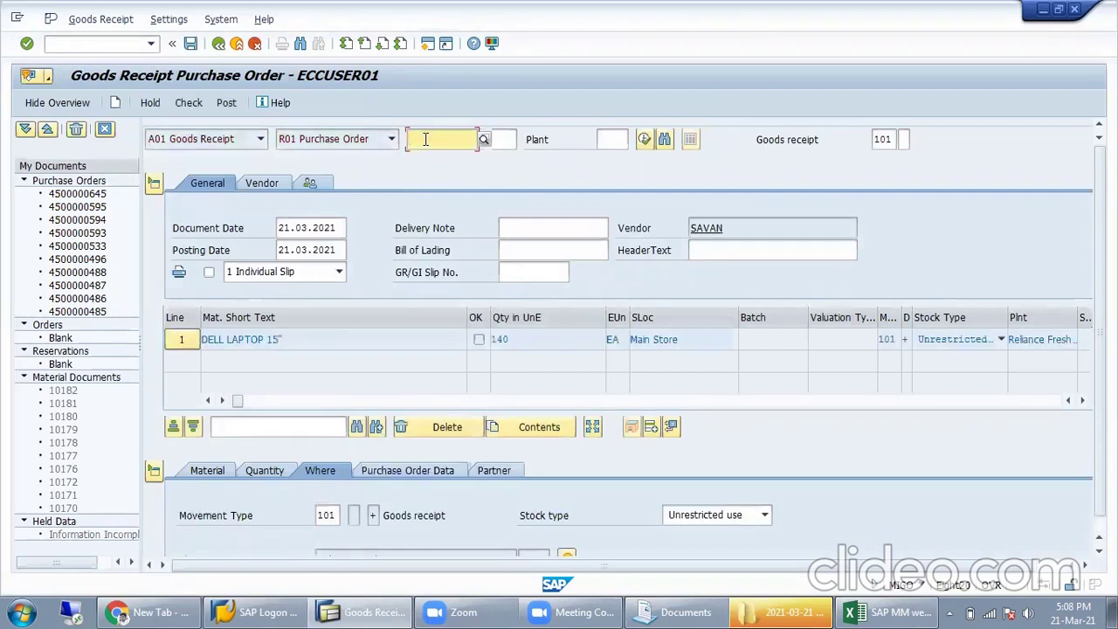
Step: Inspect the DELL LAPTOP 15" line's 140 EA quantity and its Material and Quantity details
click(299, 338)
click(582, 343)
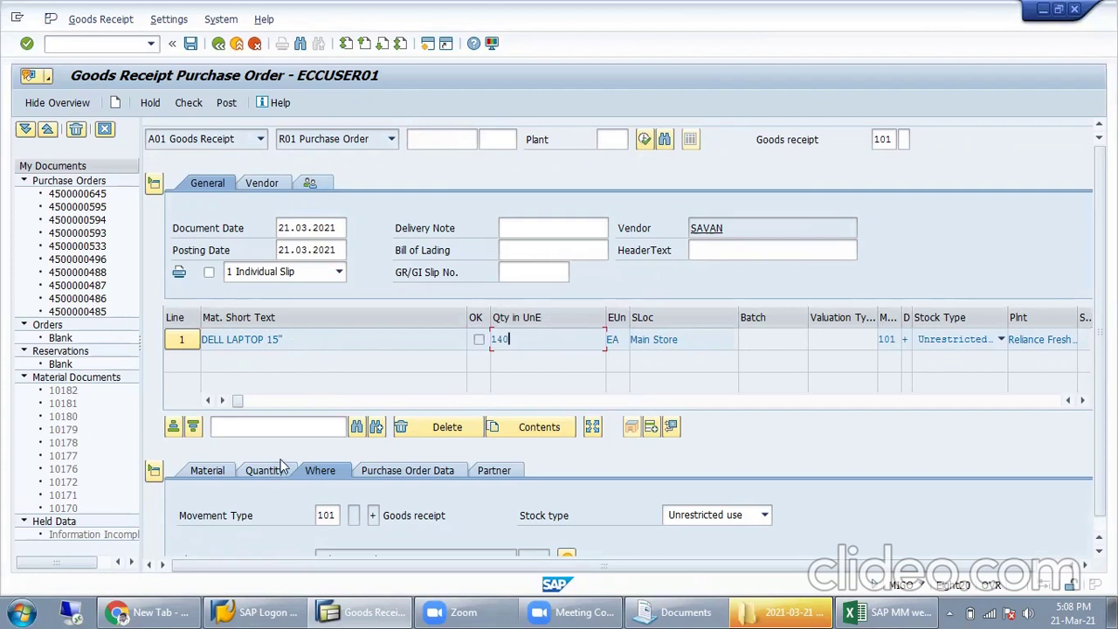
click(220, 470)
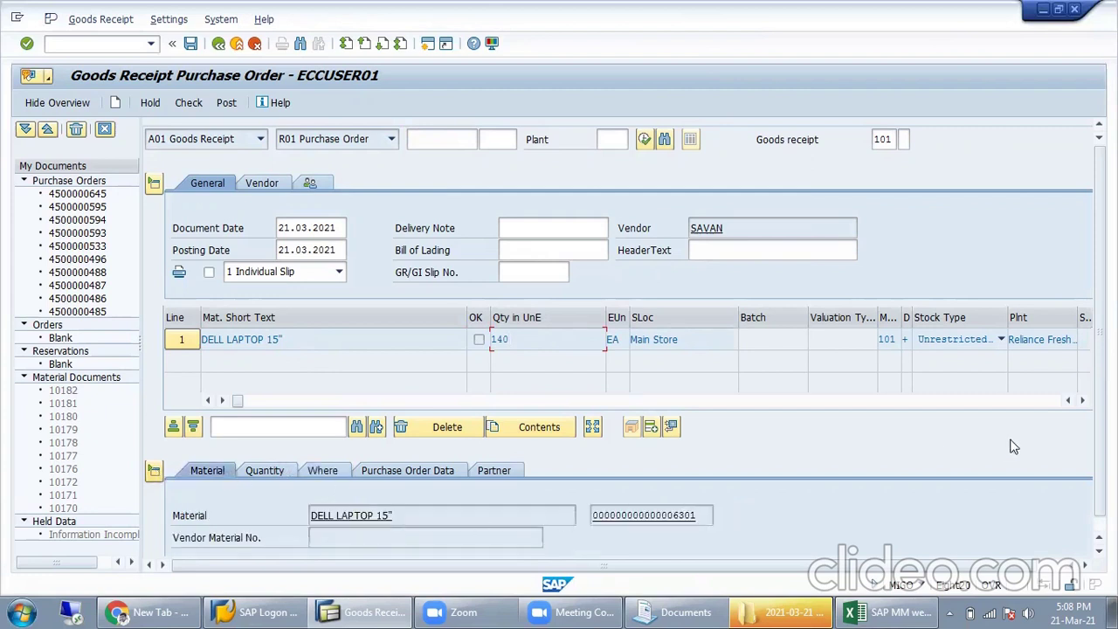
drag(1100, 444, 1100, 464)
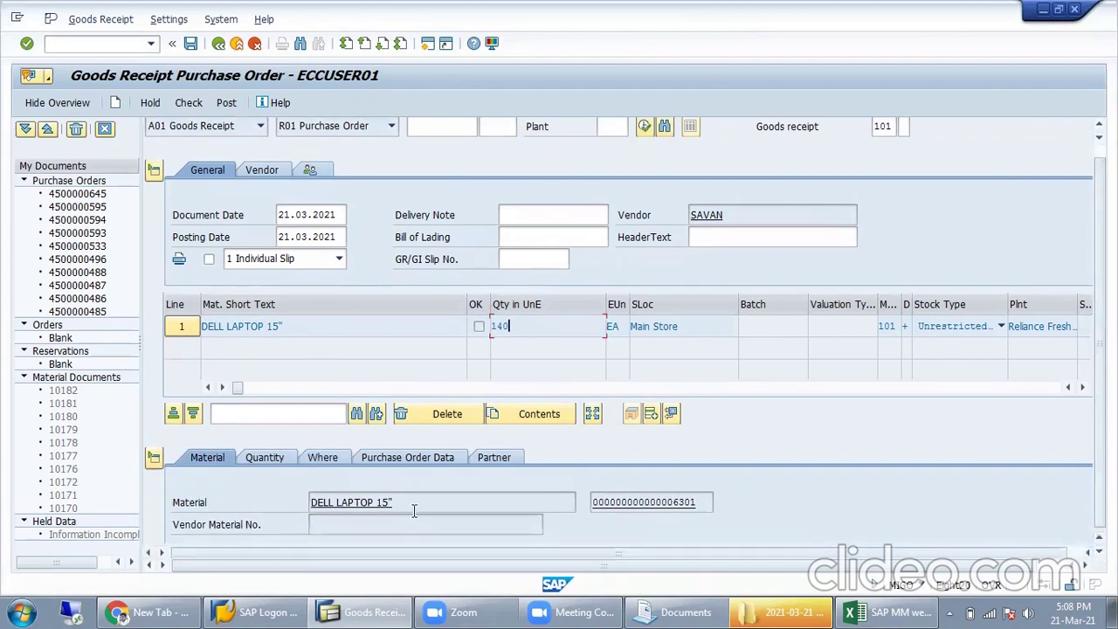
click(263, 459)
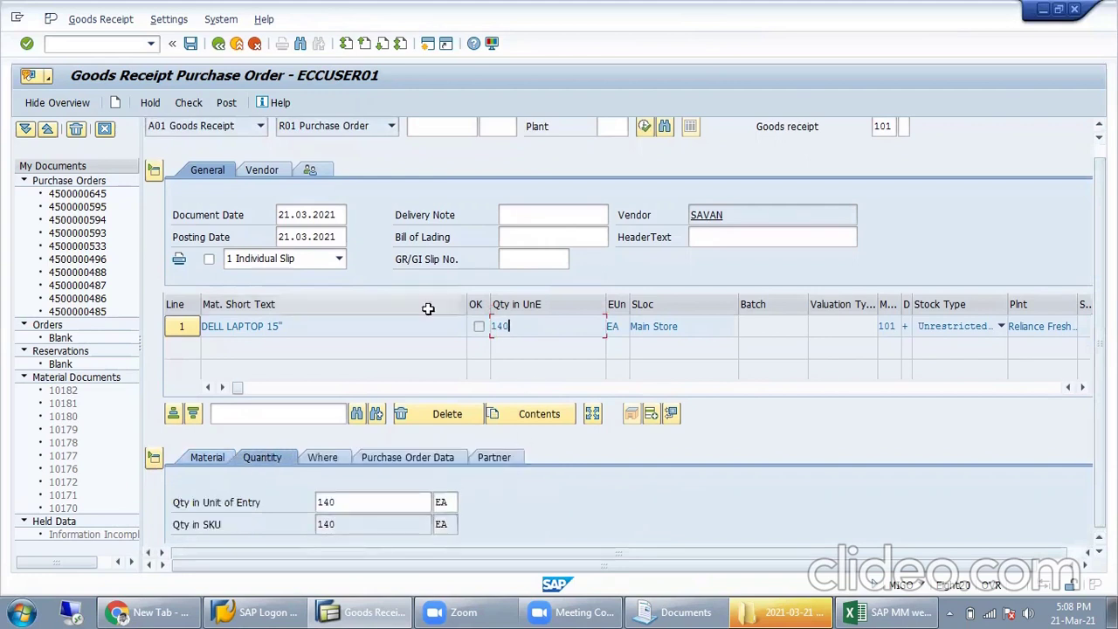
Step: Change the laptop line's entry quantity from 140 to 50 EA, comparing it with 140 ordered
double_click(501, 327)
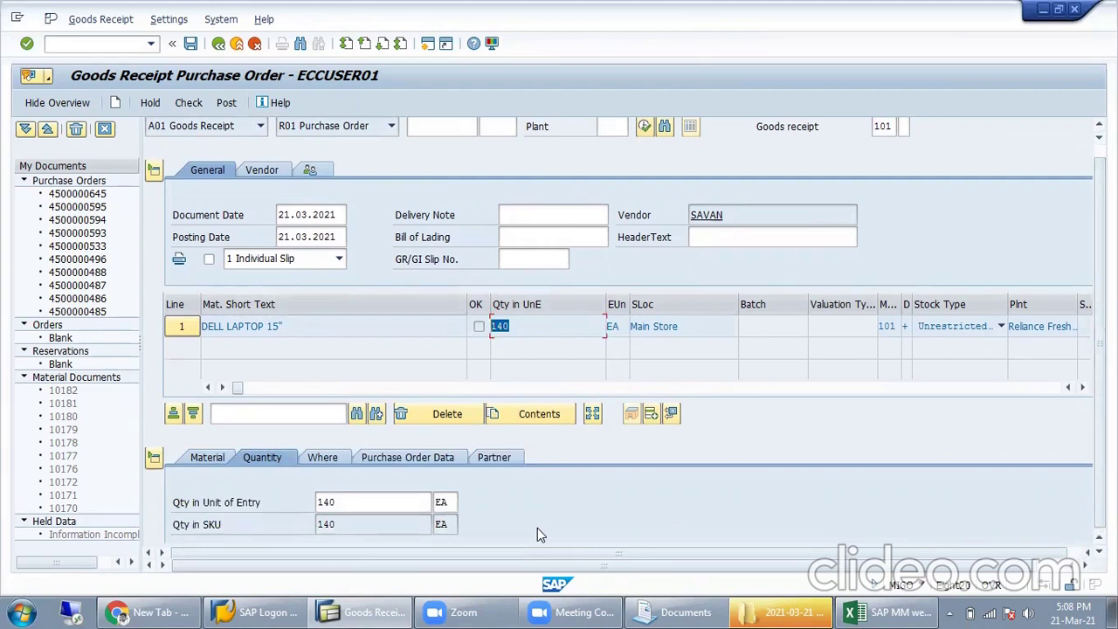
double_click(354, 504)
text(50)
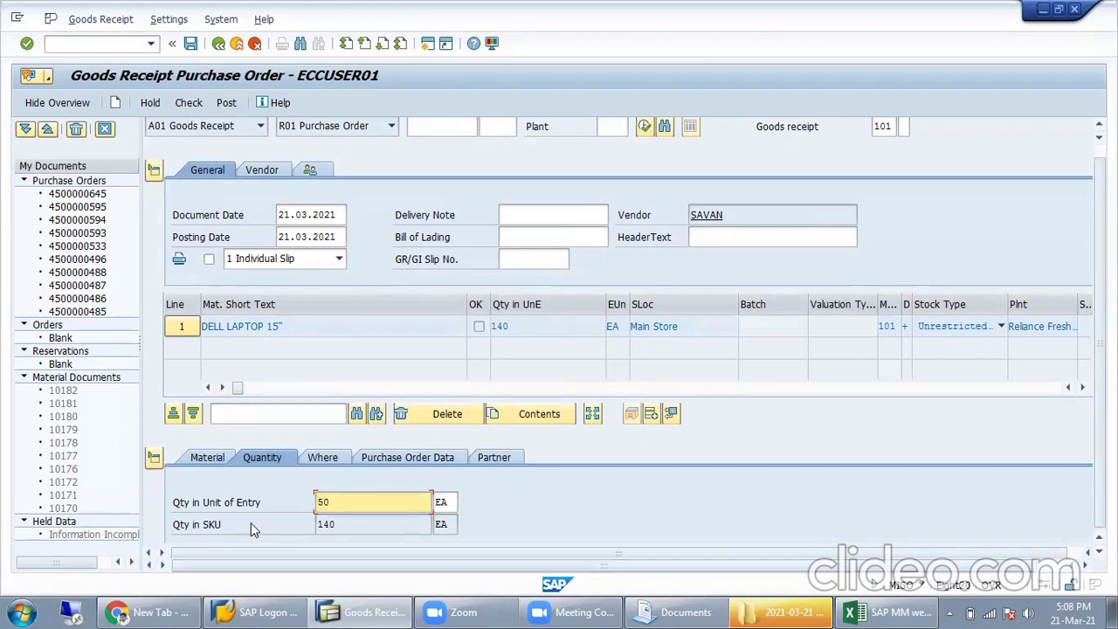
key(Return)
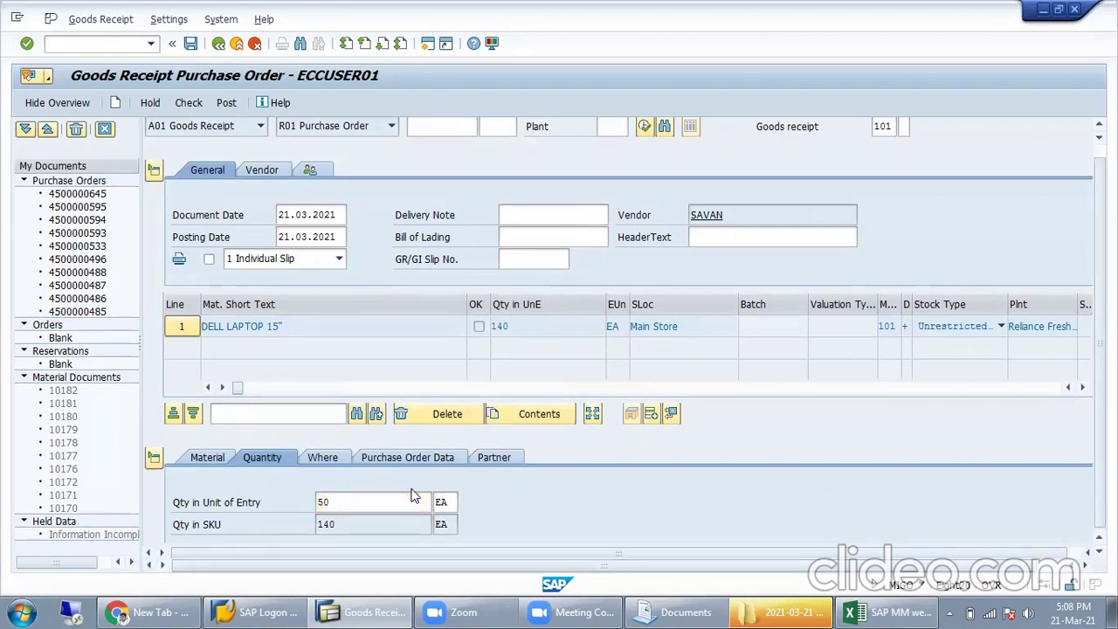
double_click(322, 538)
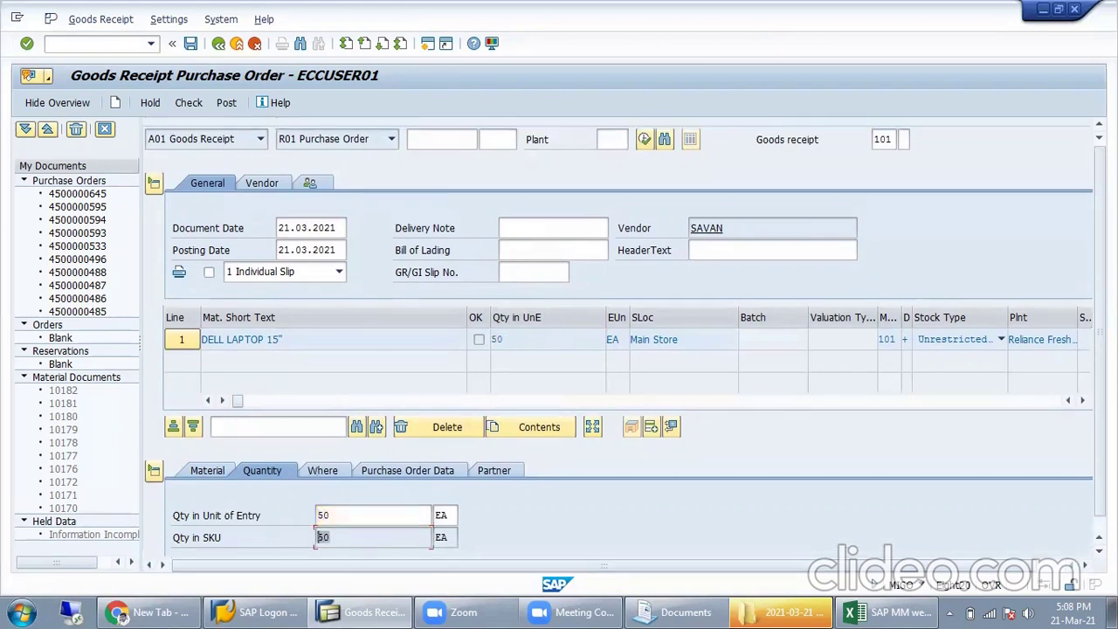
scroll(1082, 564, down, 1)
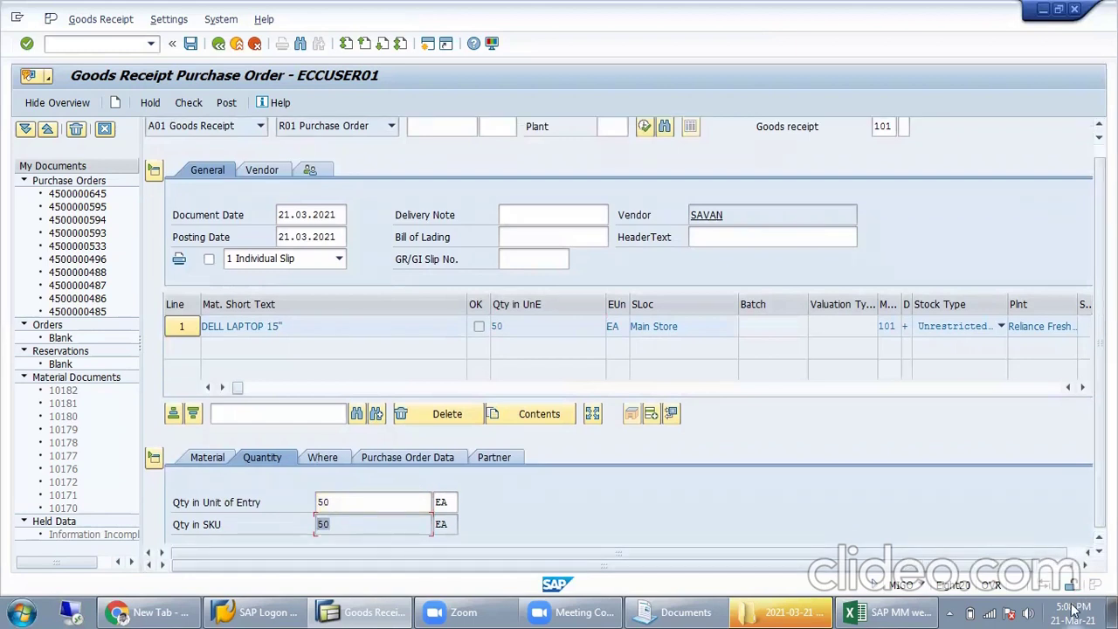
scroll(825, 538, down, 5)
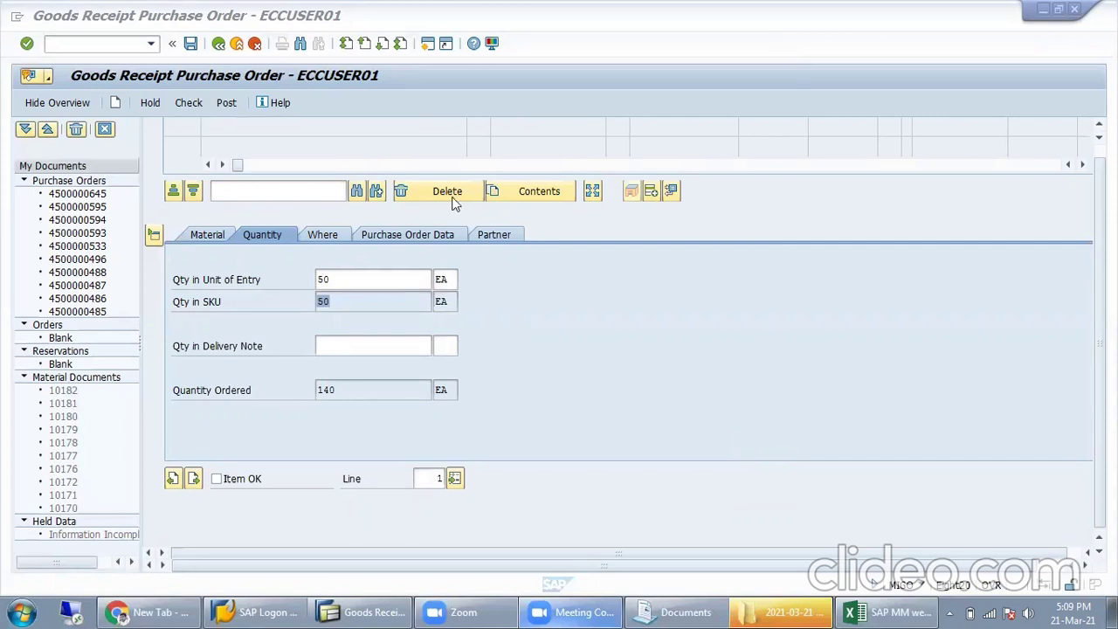
click(412, 279)
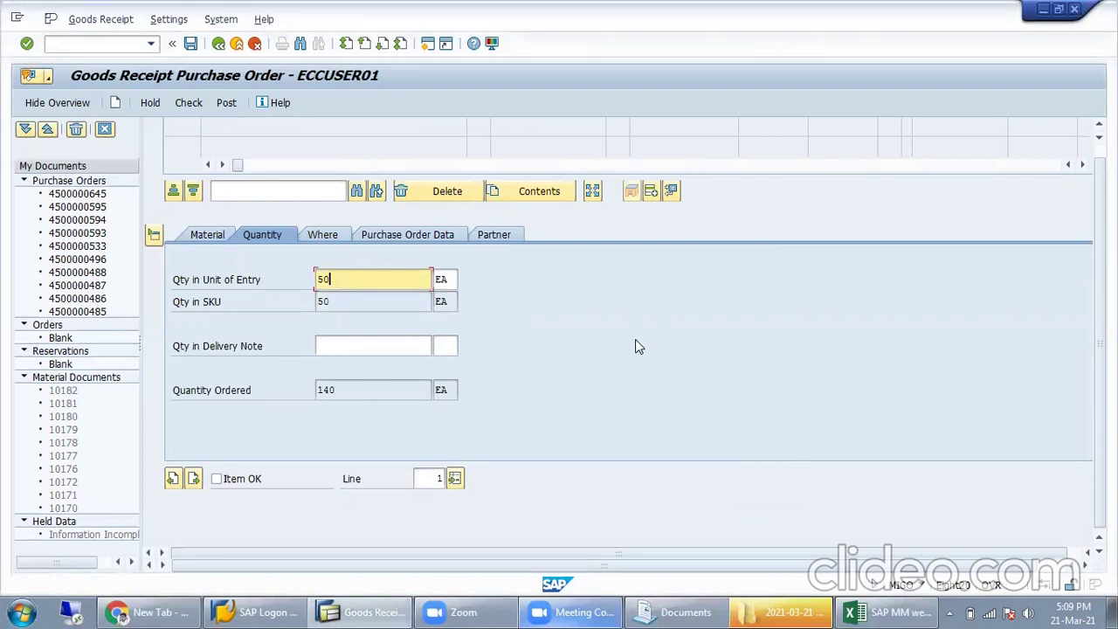
drag(356, 276, 318, 278)
click(321, 236)
drag(397, 347, 320, 346)
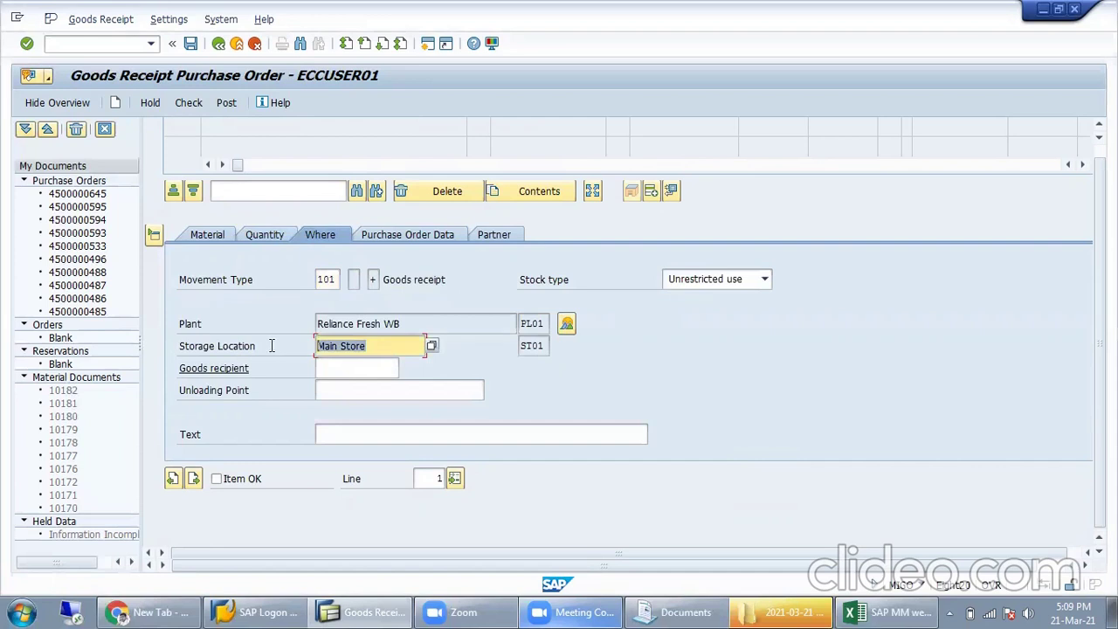
drag(401, 324, 300, 327)
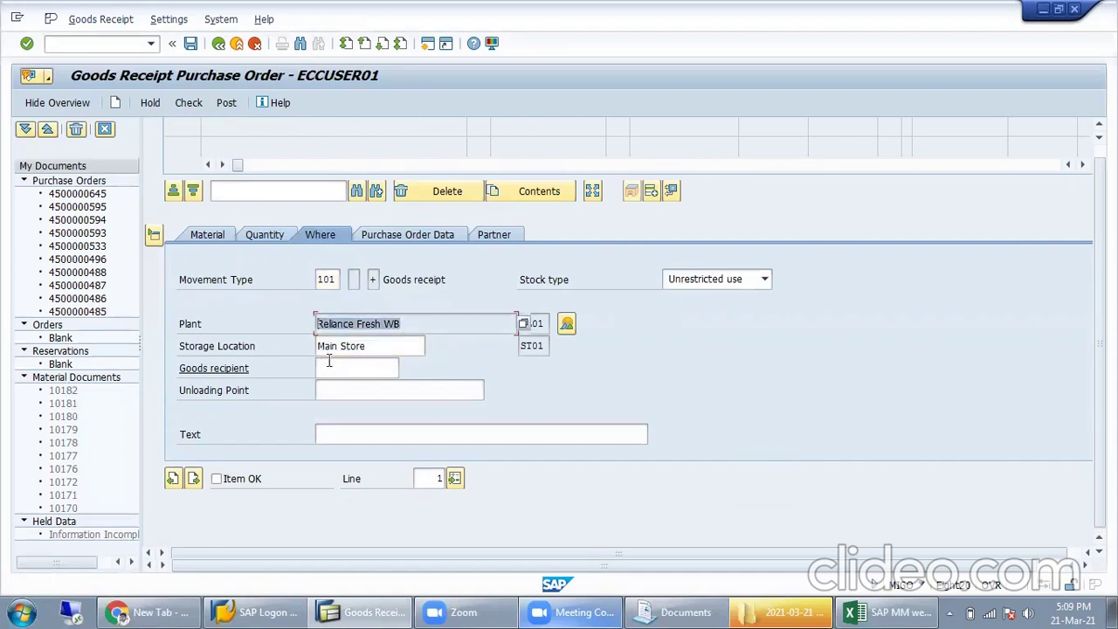
click(419, 234)
drag(376, 280, 308, 280)
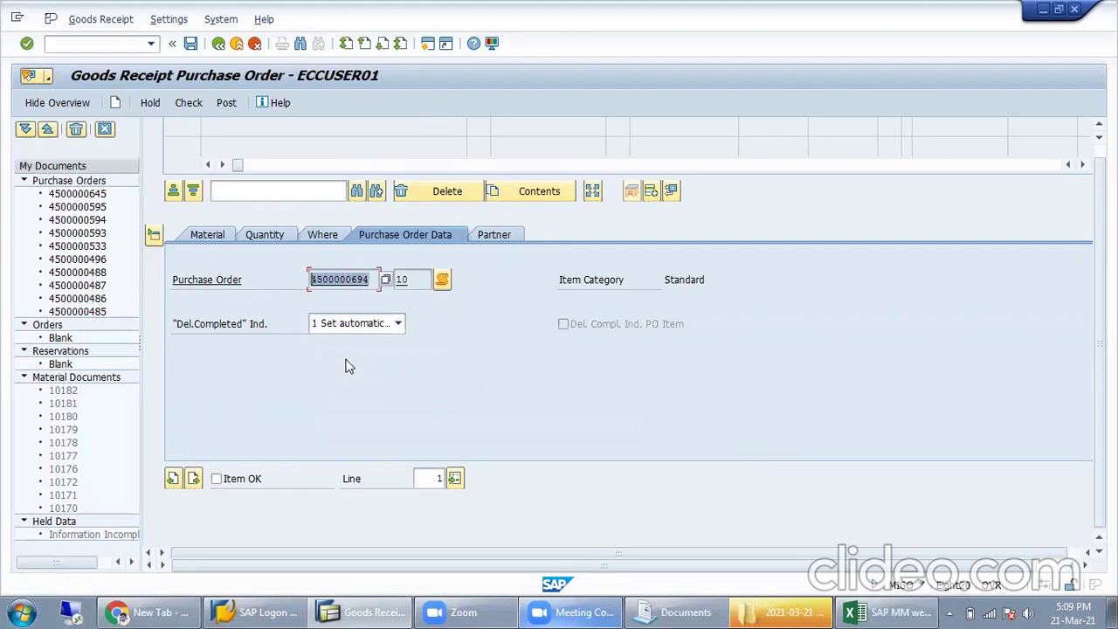
Step: Step through the delivery note, bill of lading, goods slip and header text fields, then check the receipt
scroll(647, 379, up, 5)
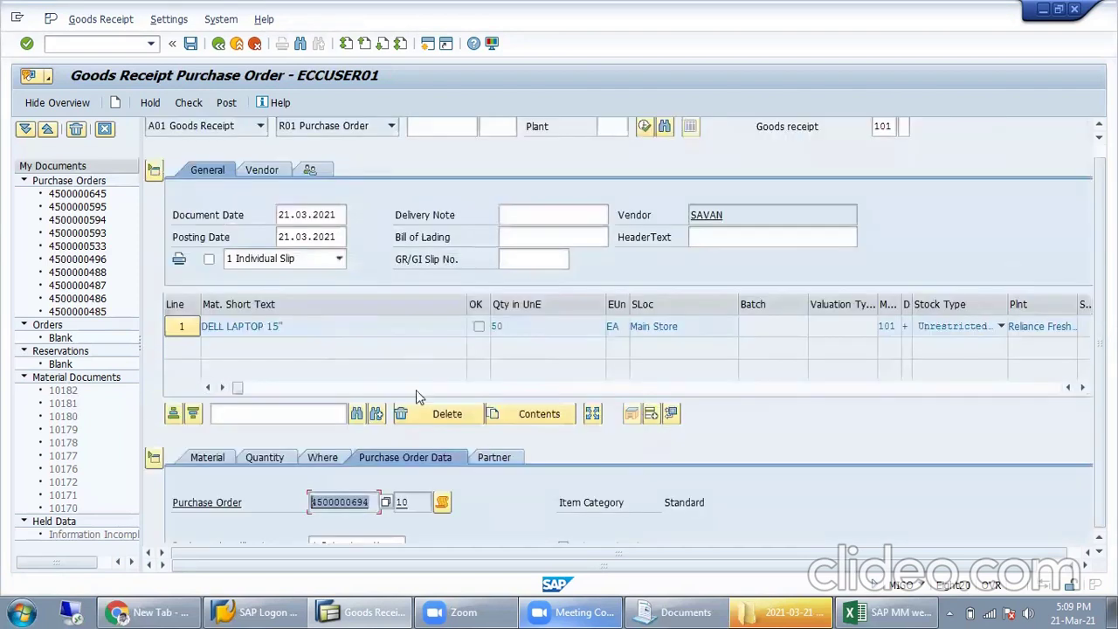
scroll(559, 376, up, 1)
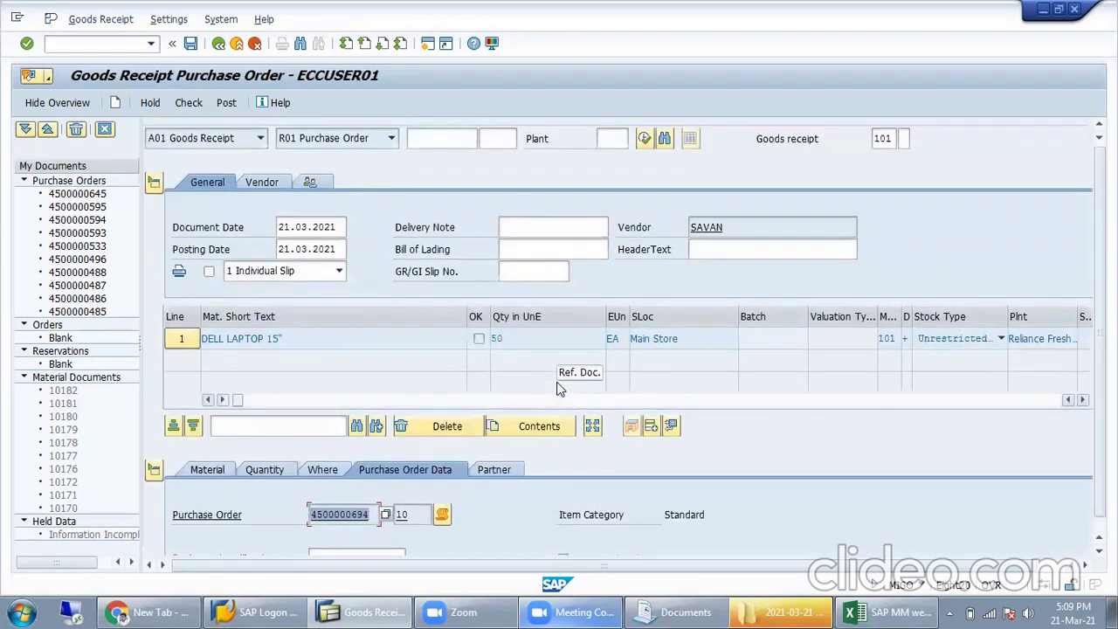
click(529, 224)
click(530, 248)
click(531, 267)
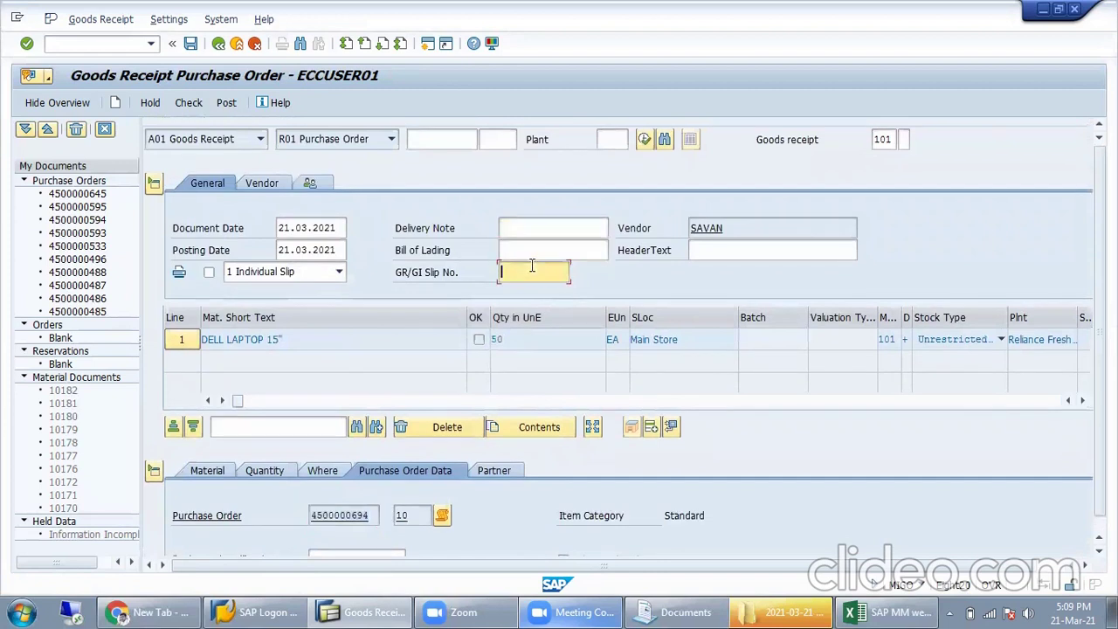
click(735, 251)
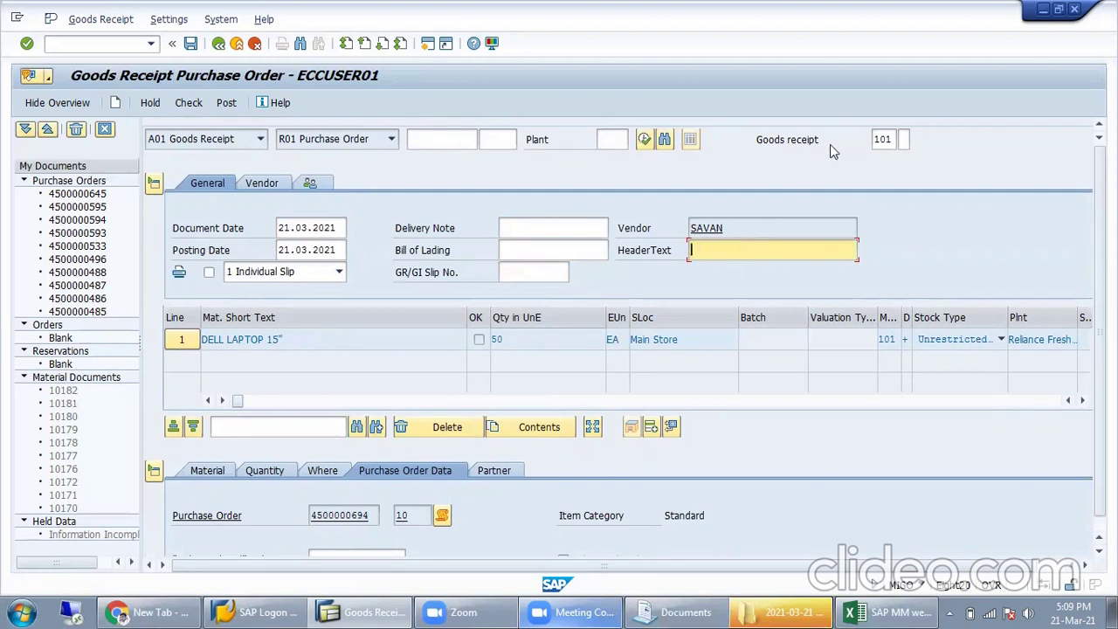
click(888, 138)
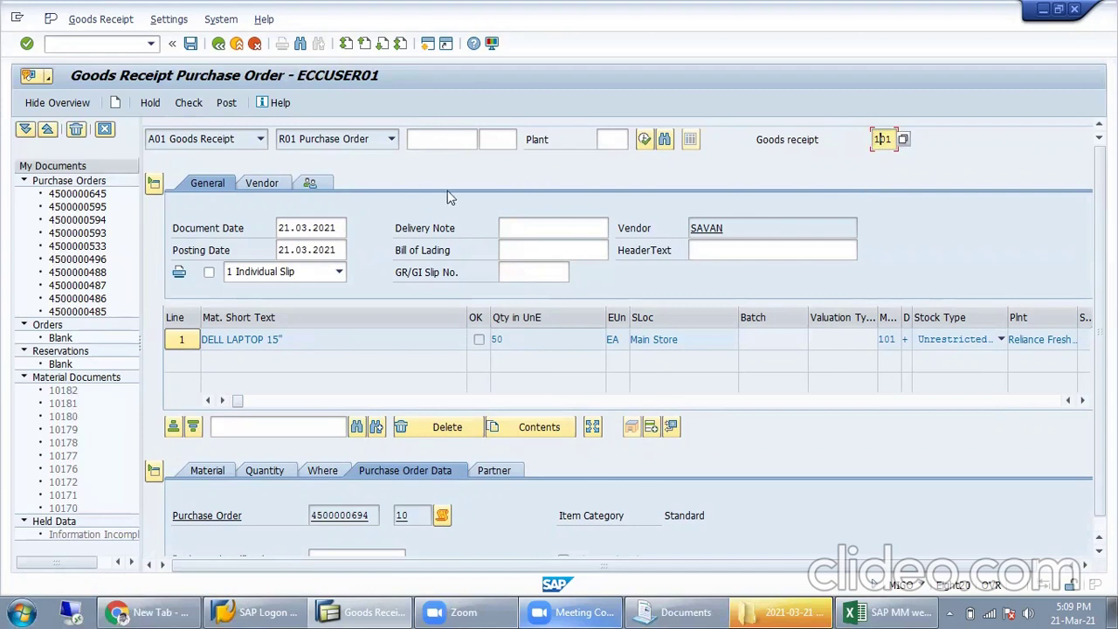
click(195, 111)
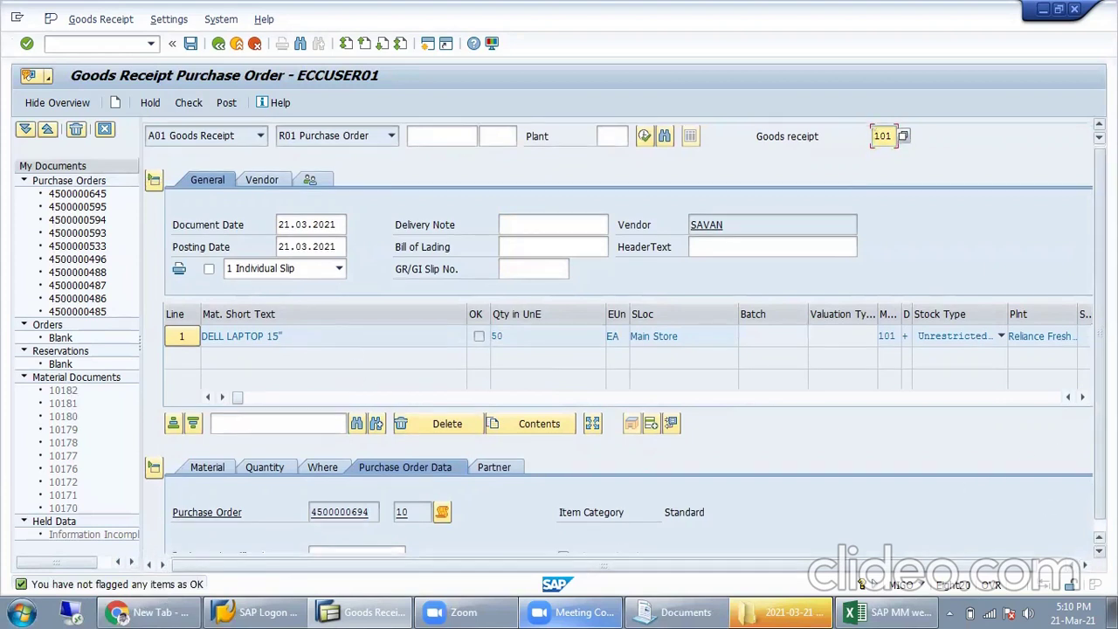
Step: Recheck the OK-flagged receipt, close the quantity deficit warning and show item 10's quantity details
scroll(948, 447, down, 3)
scroll(501, 461, down, 1)
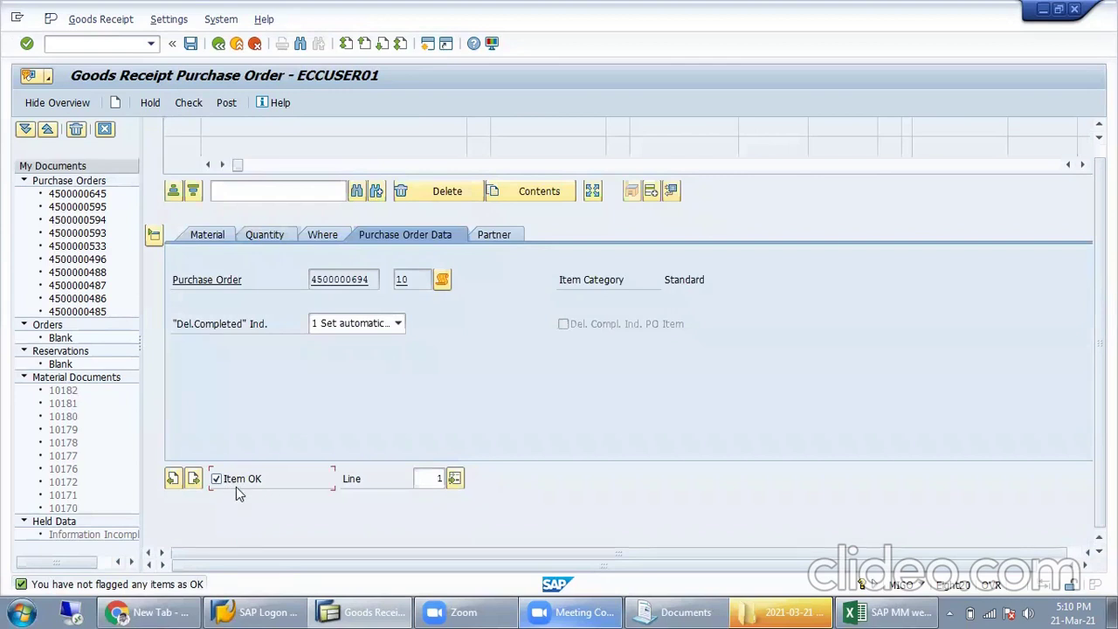
click(189, 102)
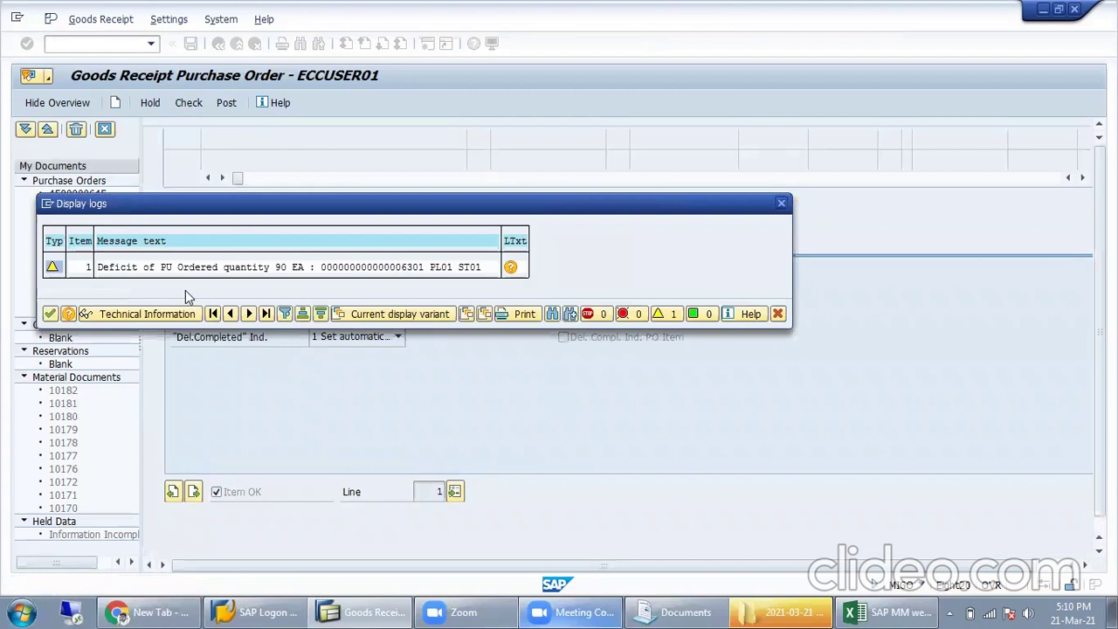
drag(258, 209, 456, 281)
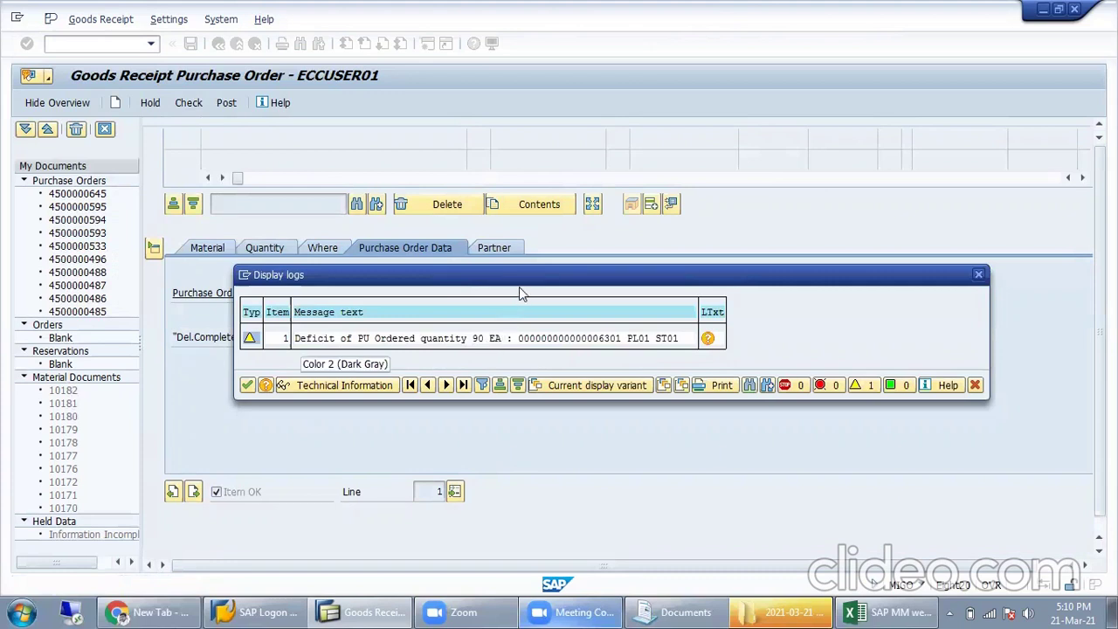
drag(522, 280, 469, 349)
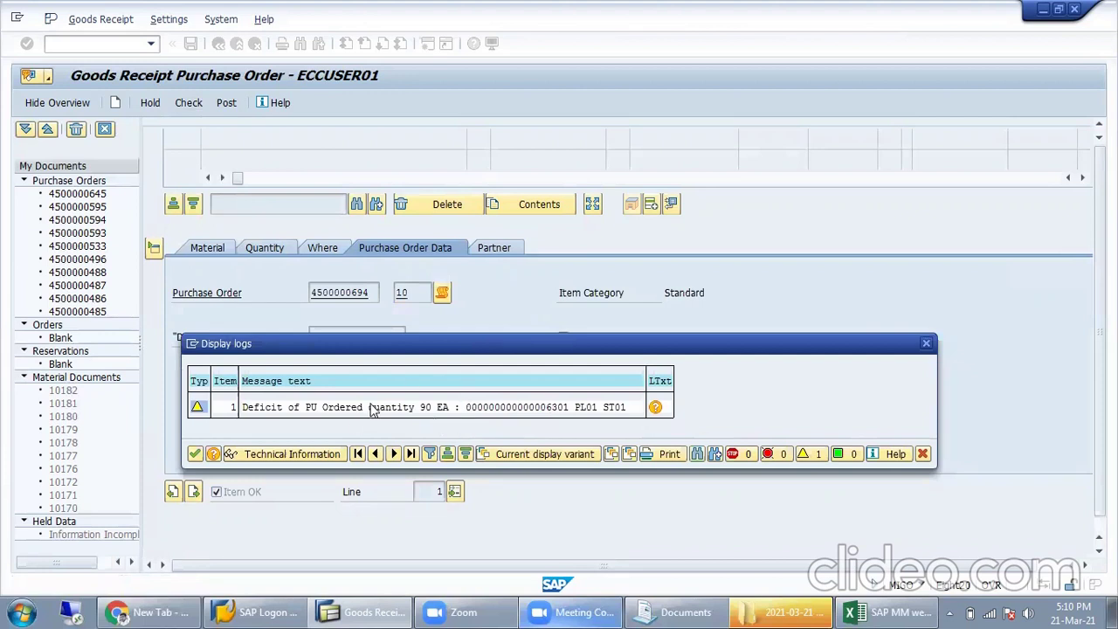
click(924, 456)
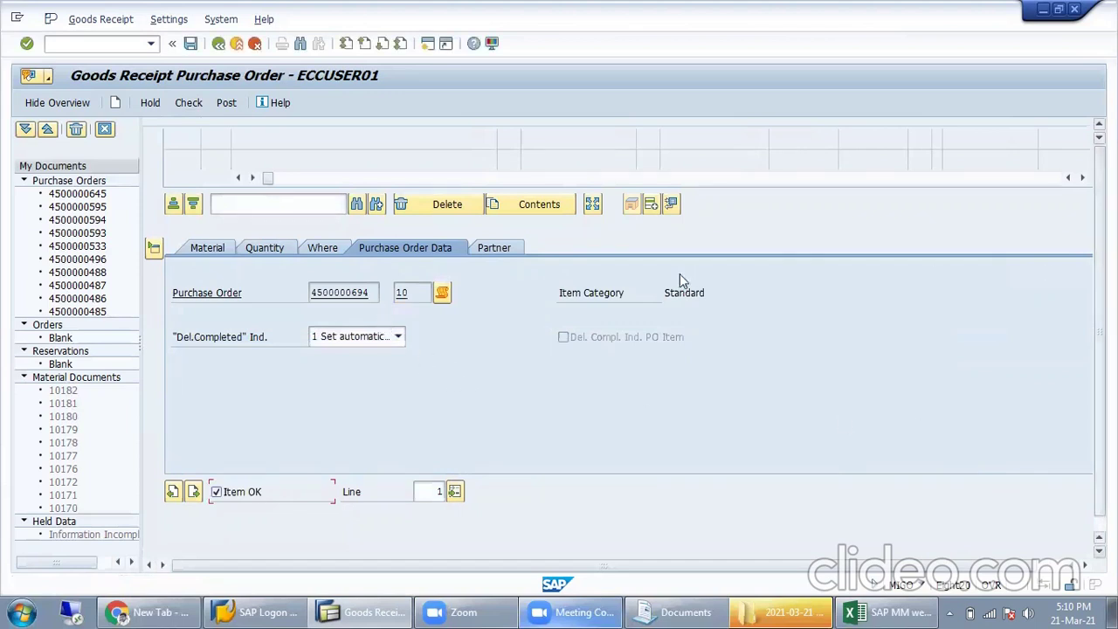
click(262, 248)
Step: Post the 50 EA goods receipt and copy the new material document number 10183
double_click(369, 292)
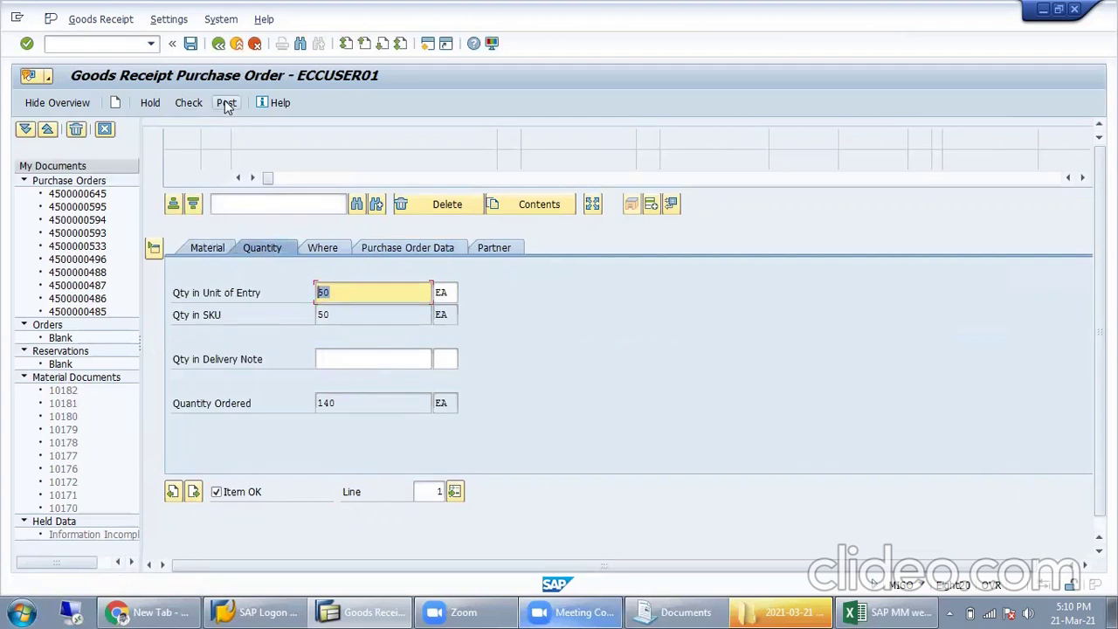
click(192, 44)
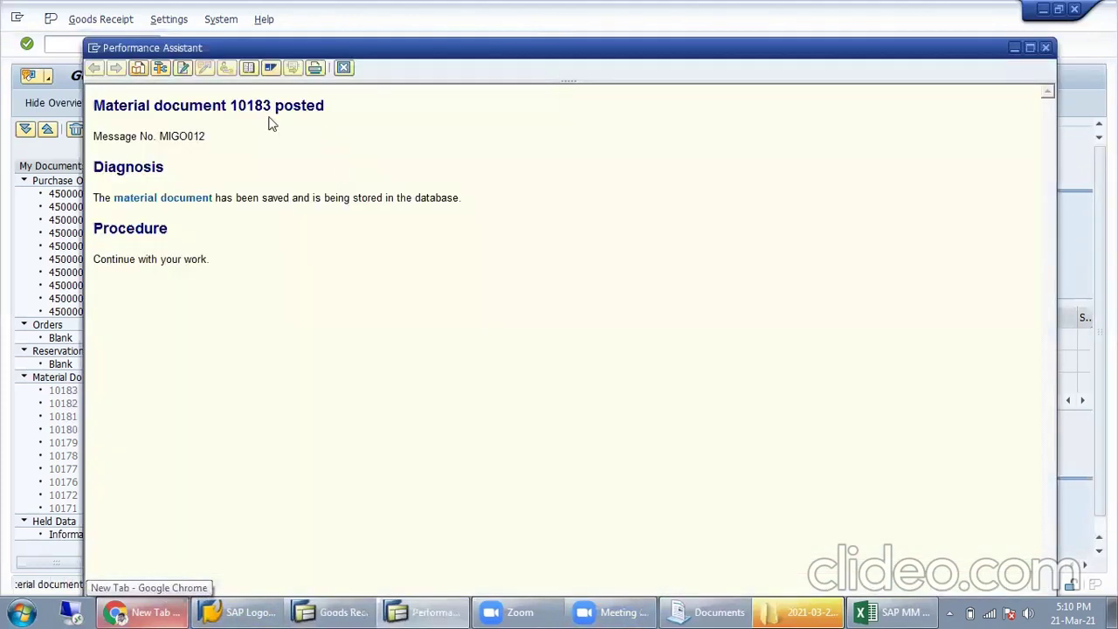
double_click(264, 106)
key(ctrl+c)
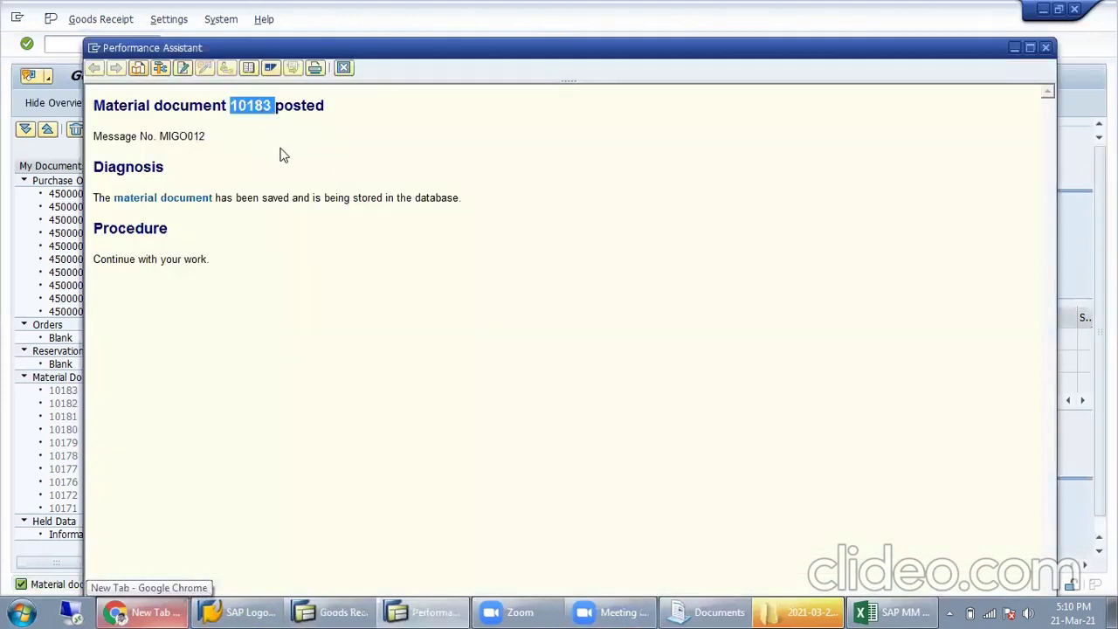
Step: Paste 10183 into cell B22 of the SAP MM weekly workbook and close the confirmation
click(348, 612)
click(893, 612)
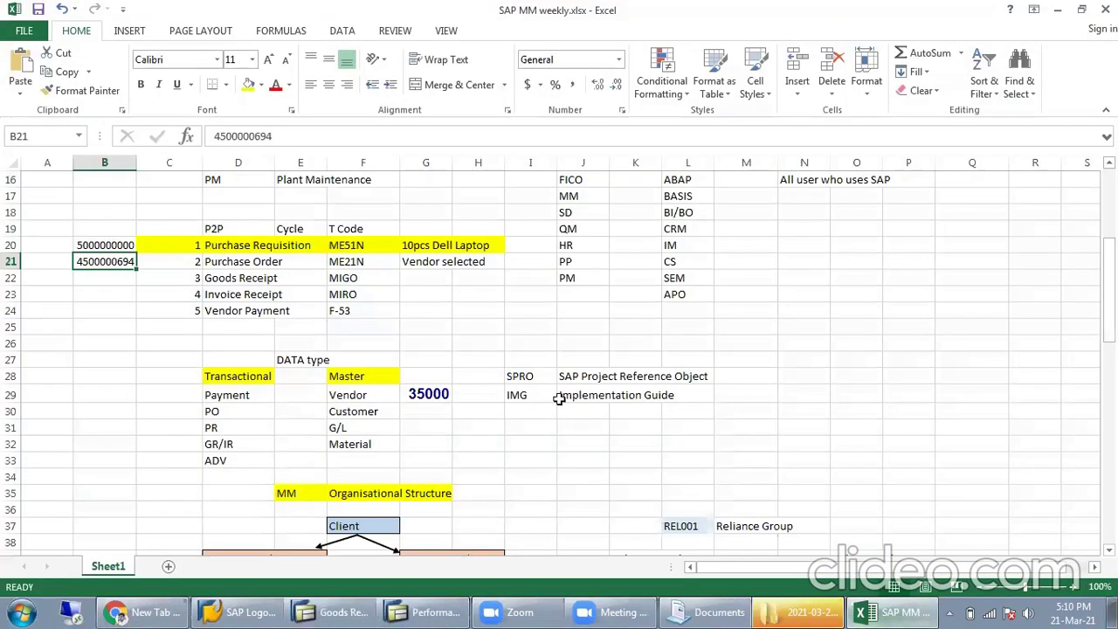
click(120, 278)
key(ctrl+v)
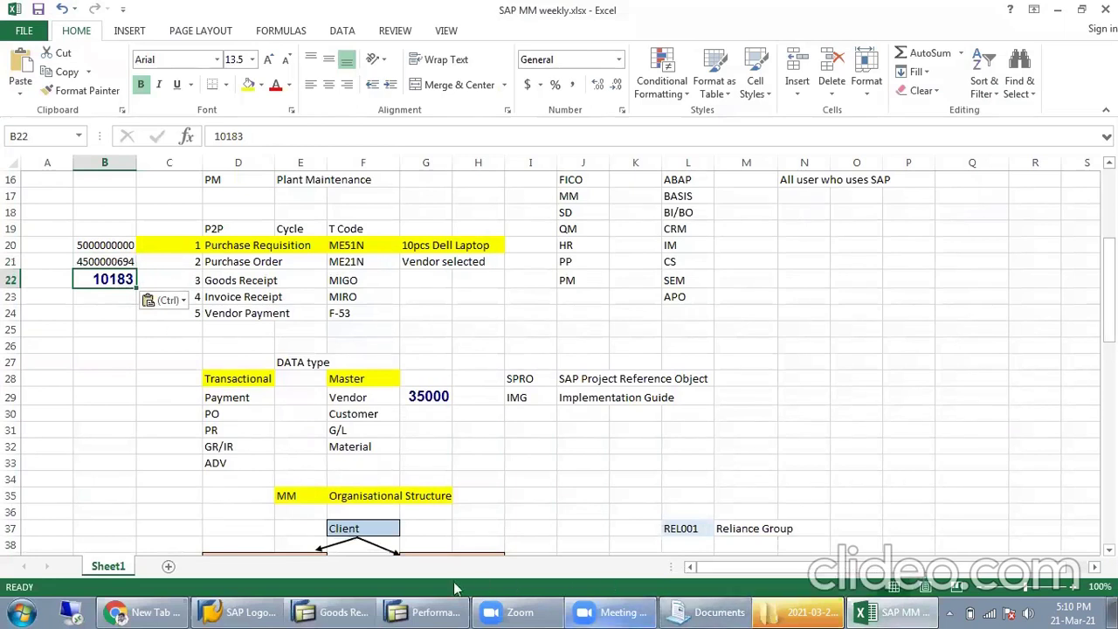
click(417, 611)
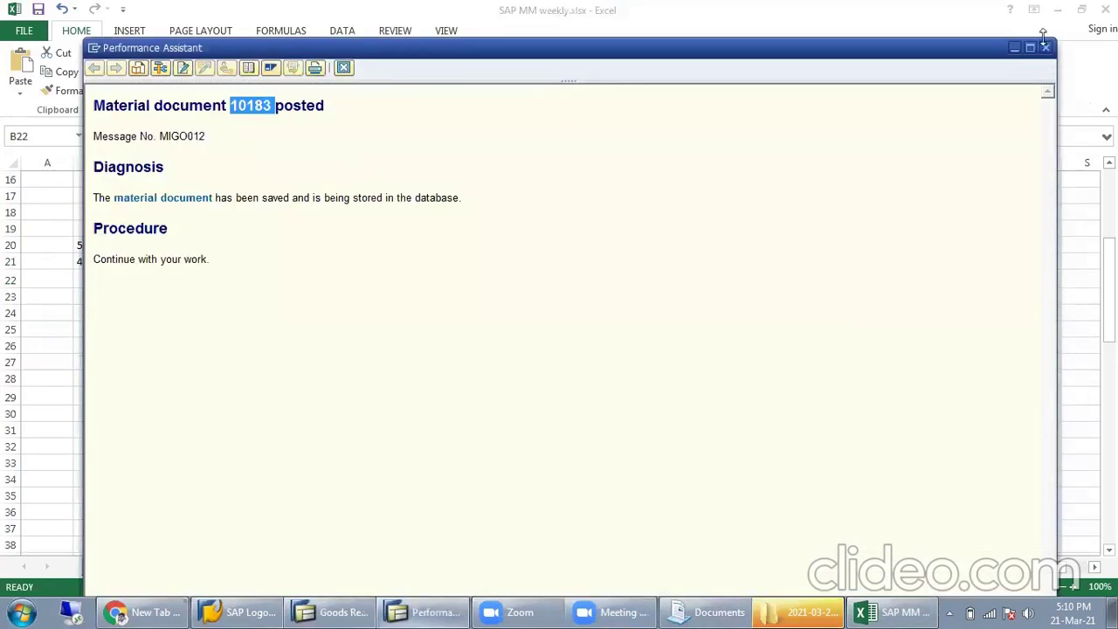
click(1043, 47)
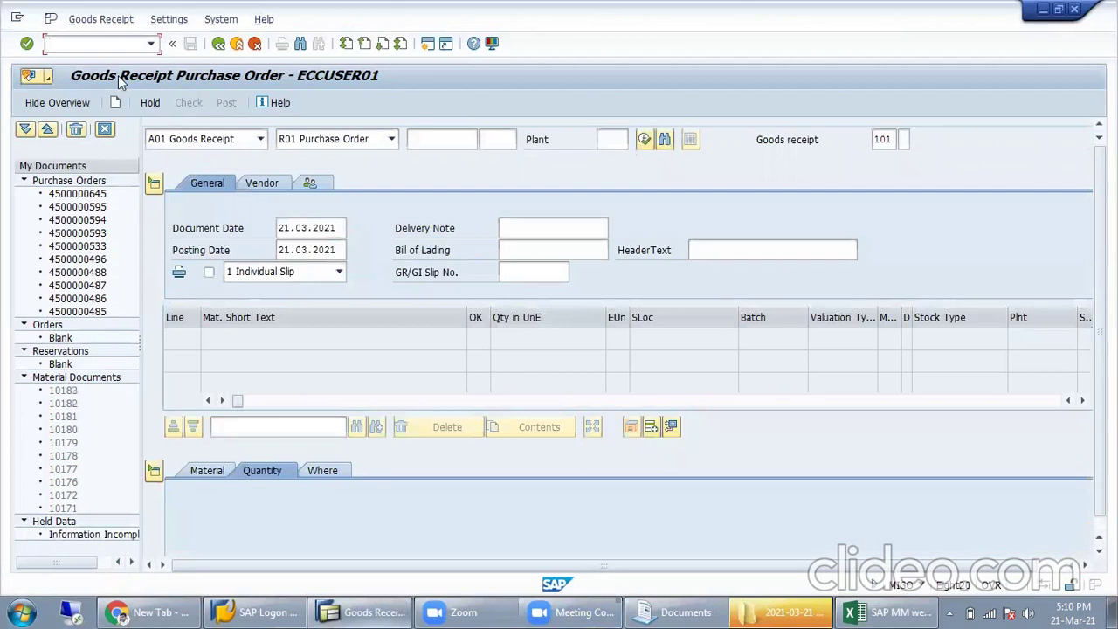
text(/nme23n)
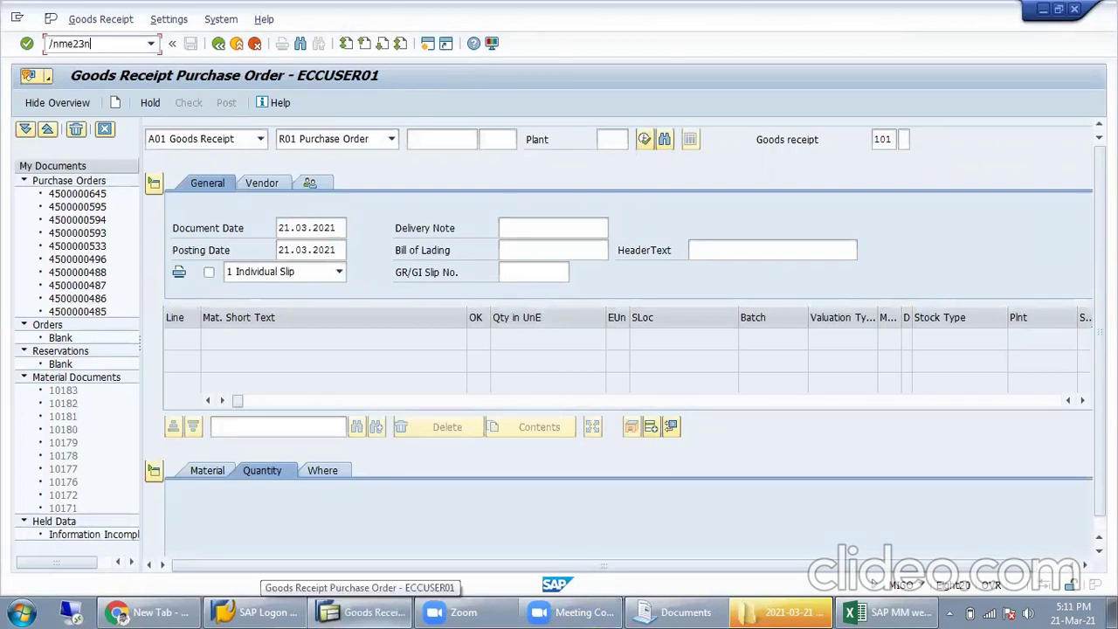
key(Return)
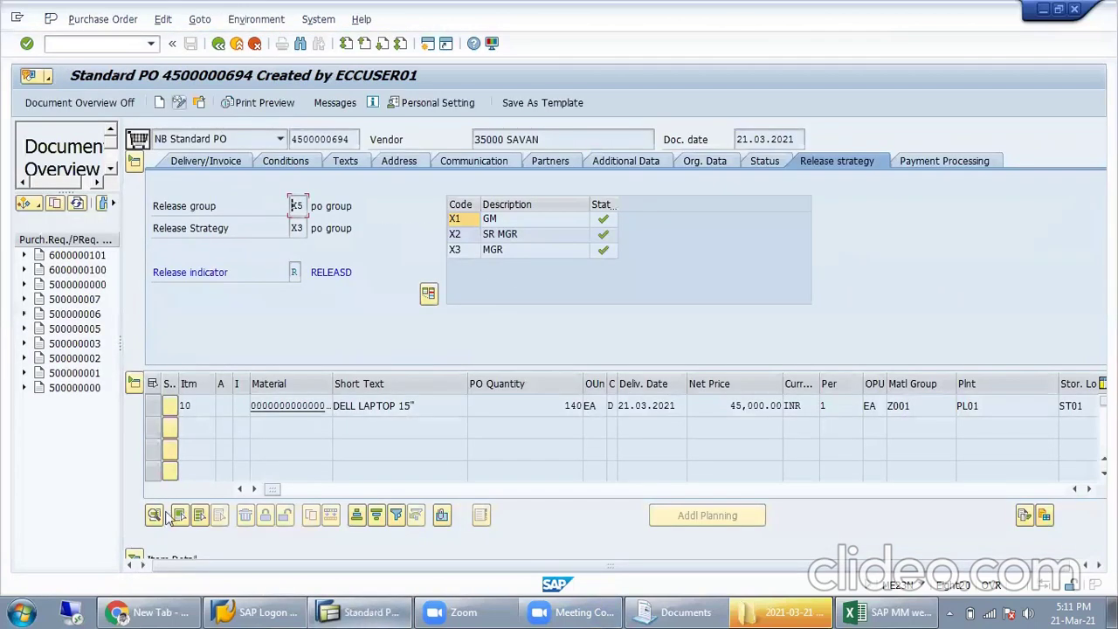
click(140, 559)
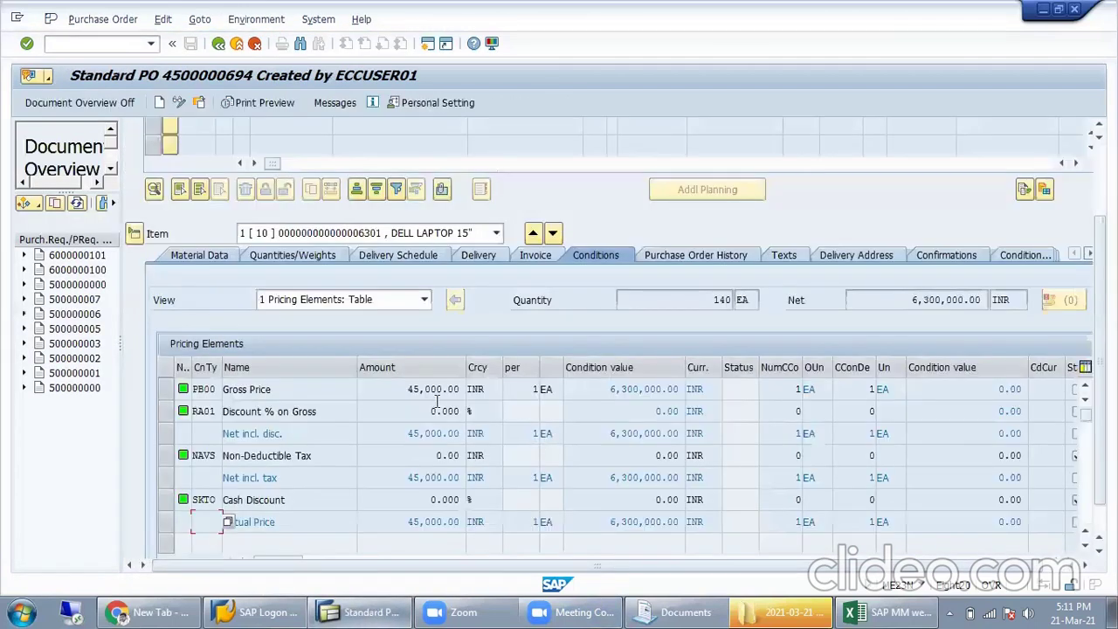
click(675, 255)
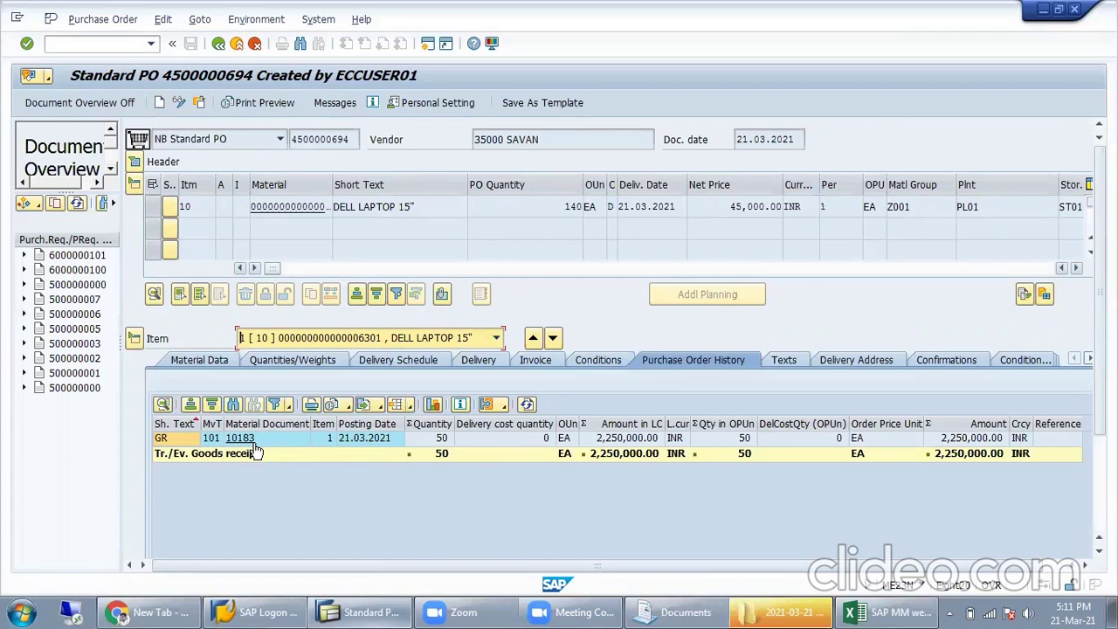
click(630, 438)
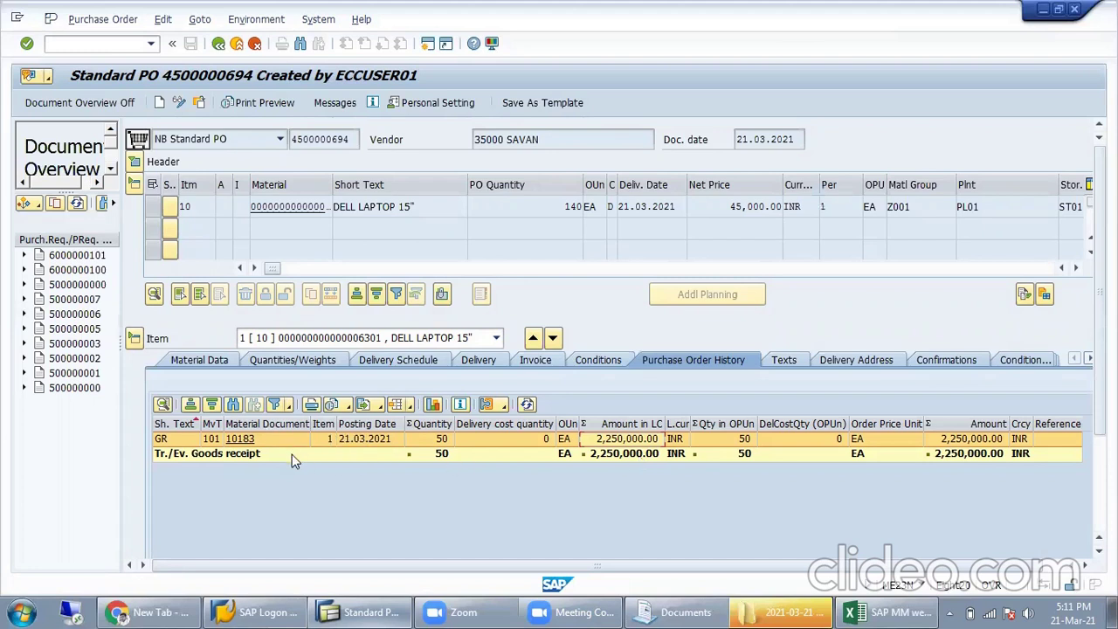
click(245, 439)
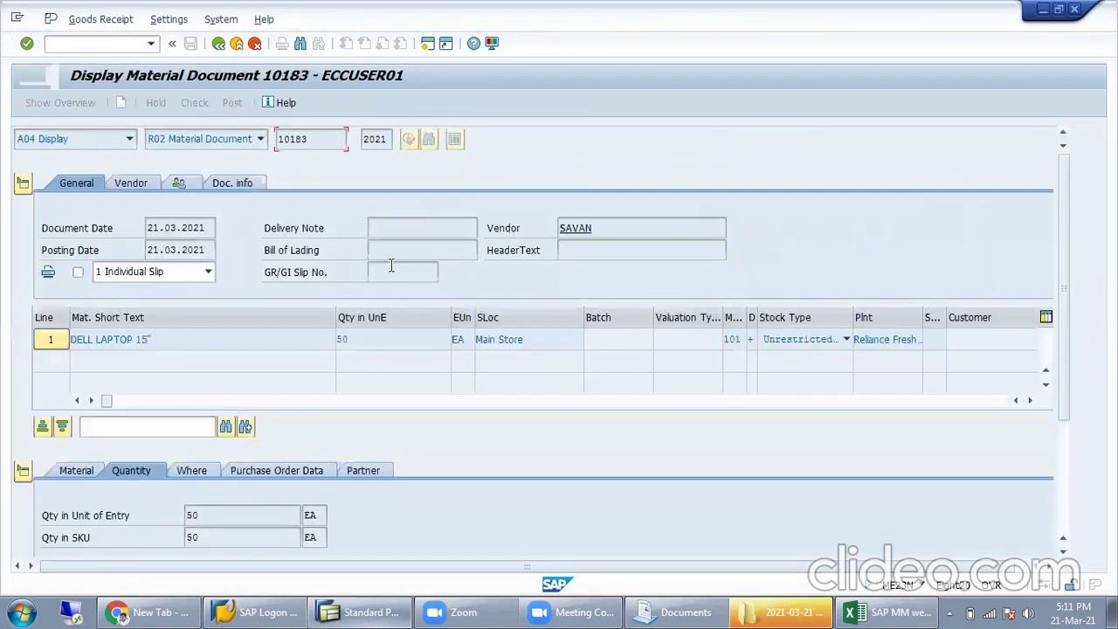
Step: Review document 10183's 2,250,000.00 INR accounting entry, then go back to the PO history
click(234, 183)
click(597, 228)
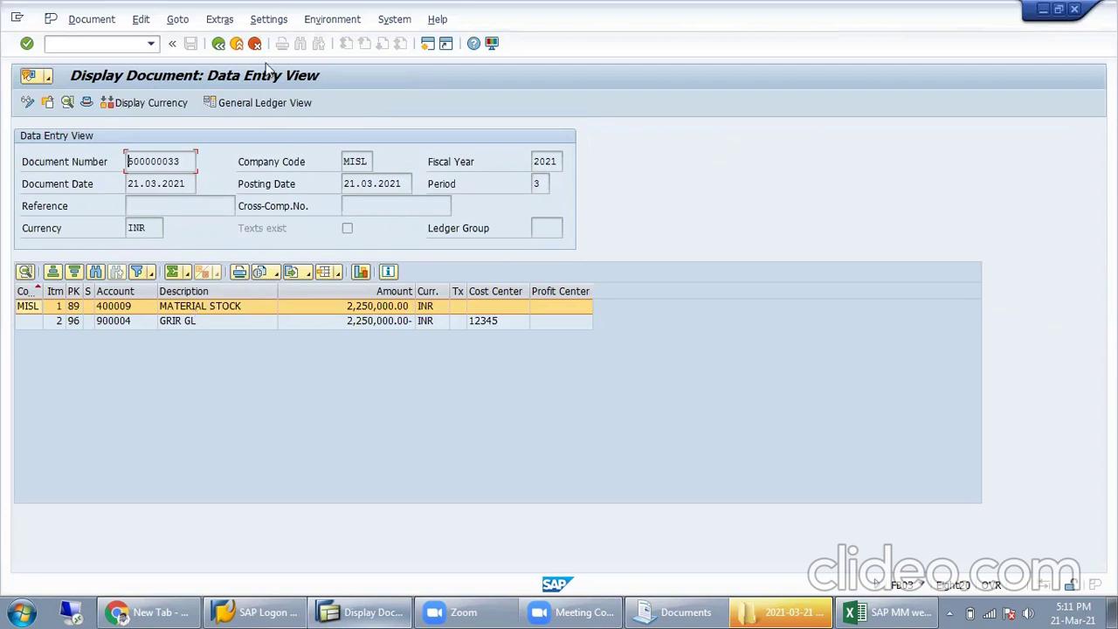
click(219, 43)
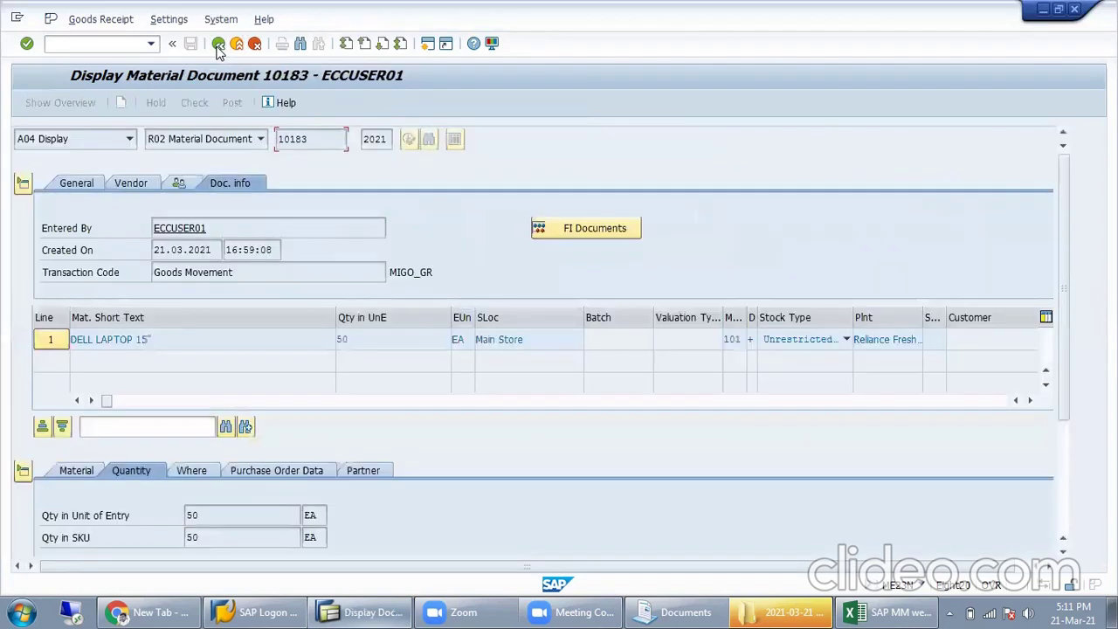
click(218, 44)
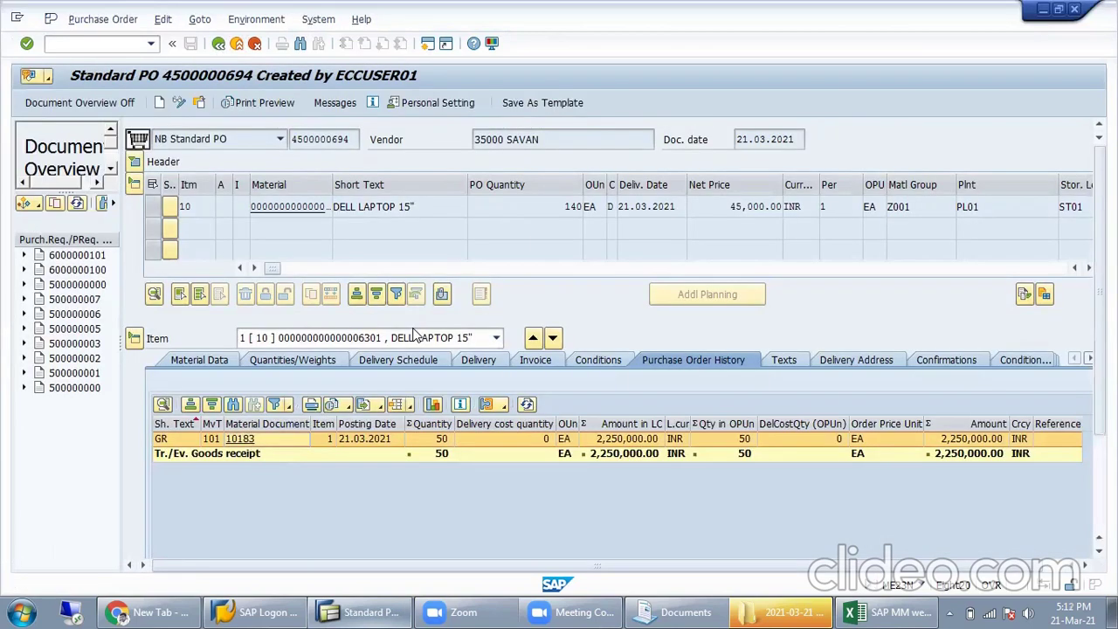
click(878, 613)
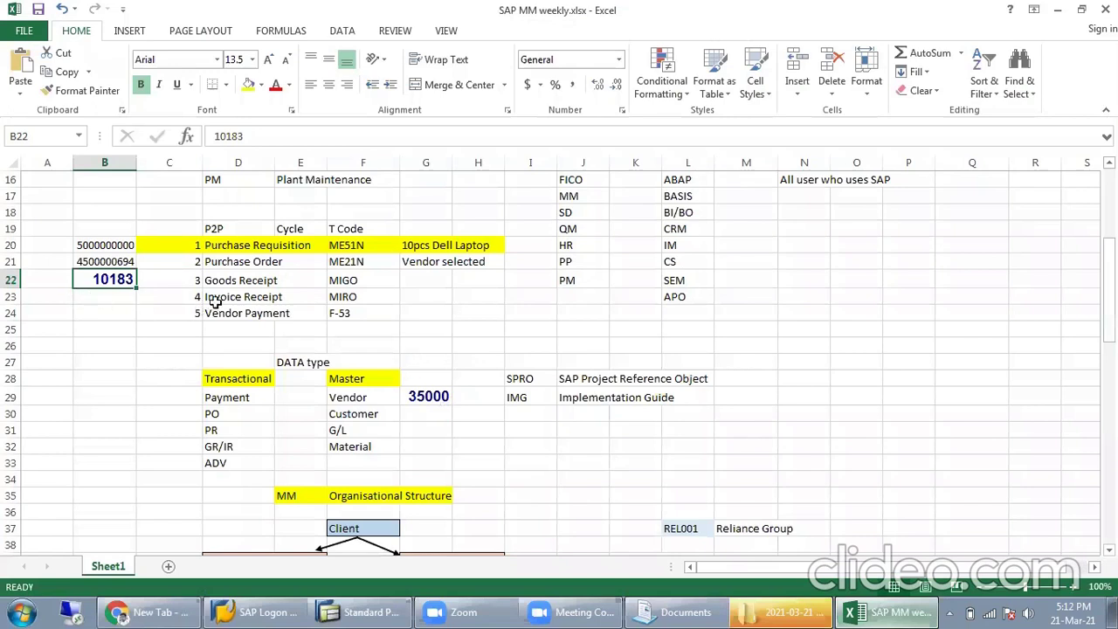
drag(218, 297, 131, 323)
click(131, 325)
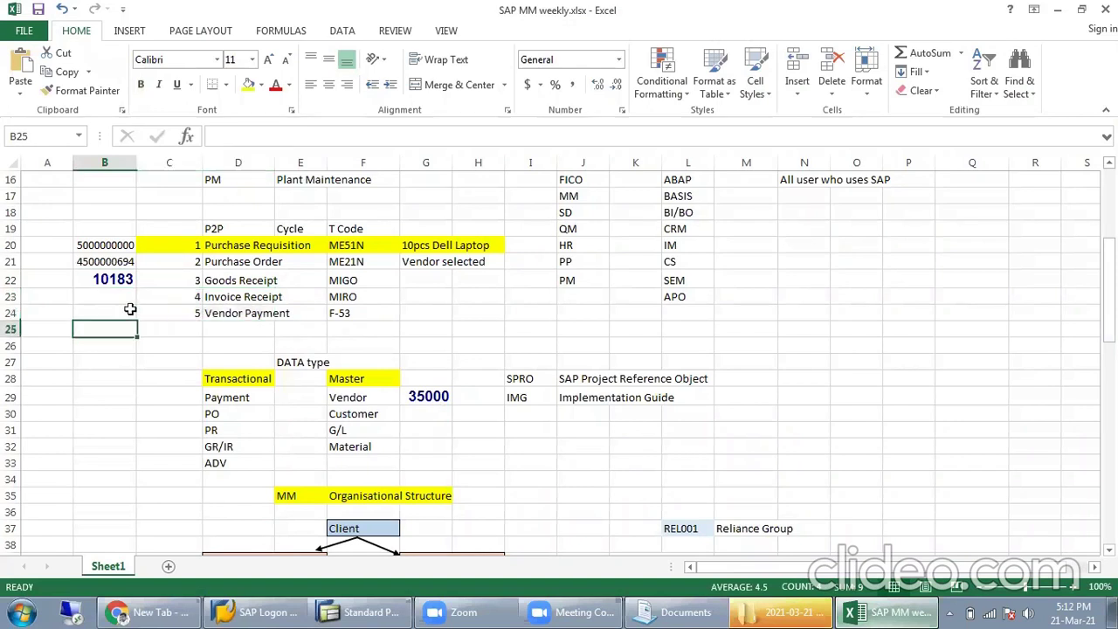
drag(105, 243, 196, 276)
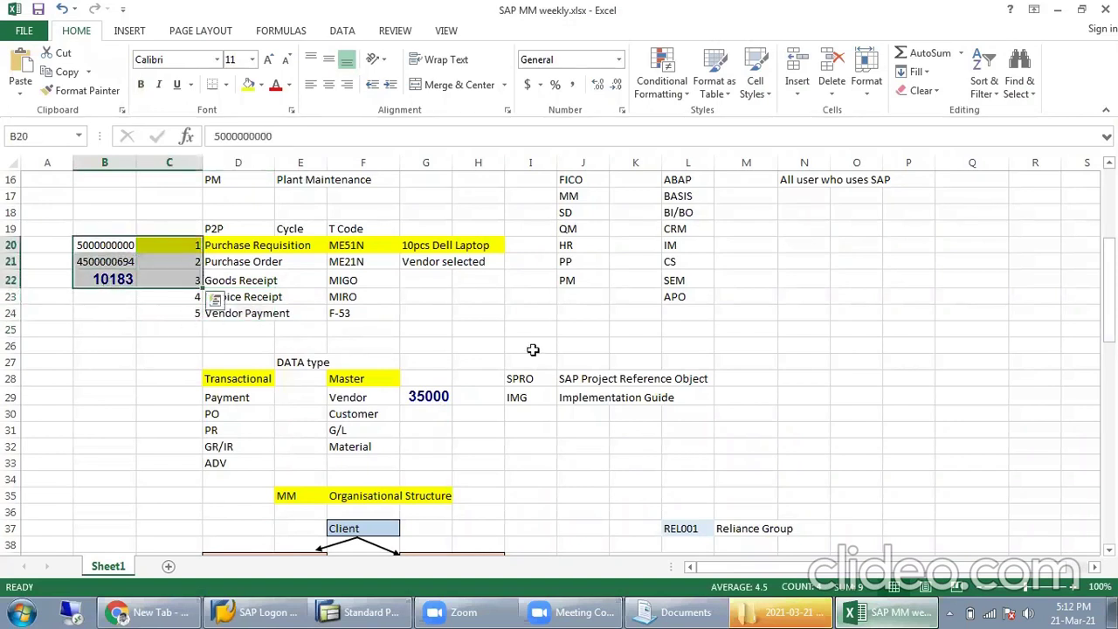
scroll(576, 353, down, 1)
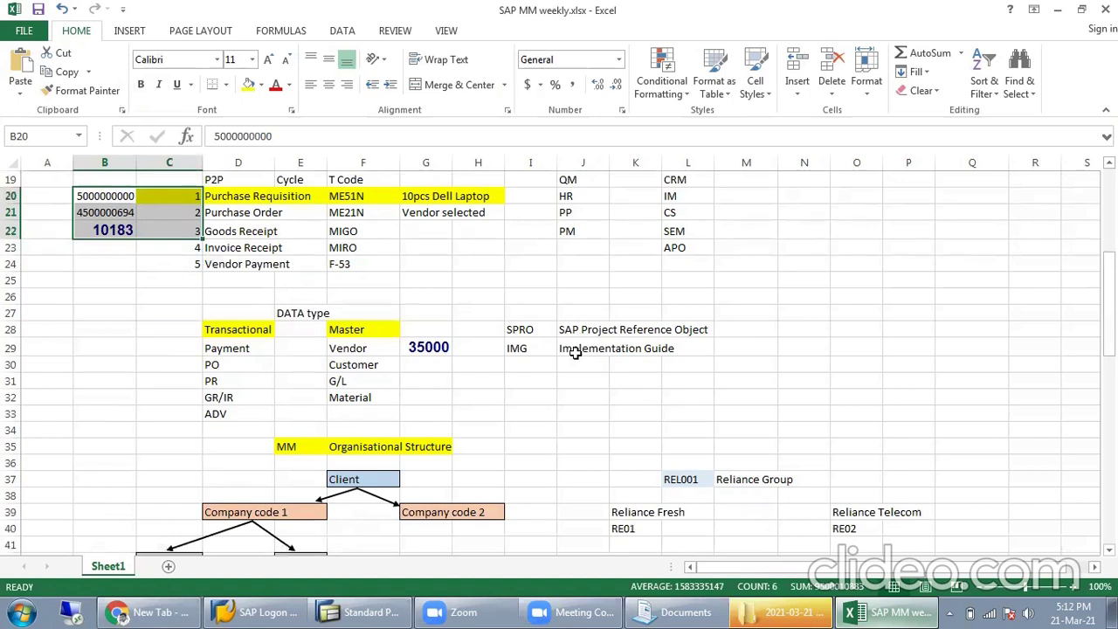
scroll(576, 353, up, 2)
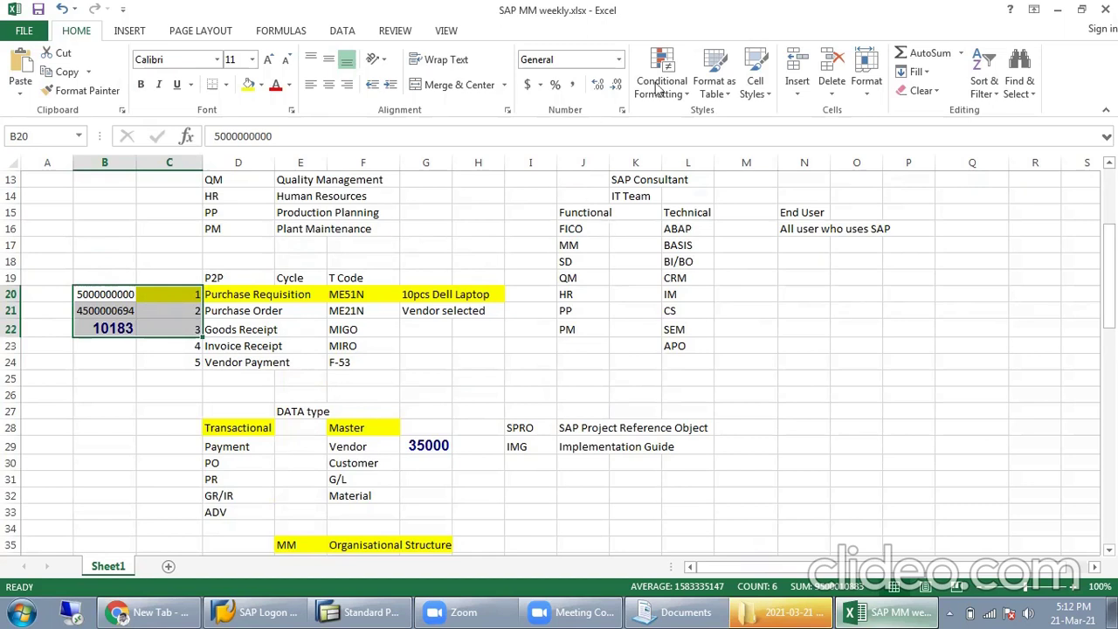
click(603, 294)
scroll(716, 267, up, 1)
scroll(721, 278, up, 4)
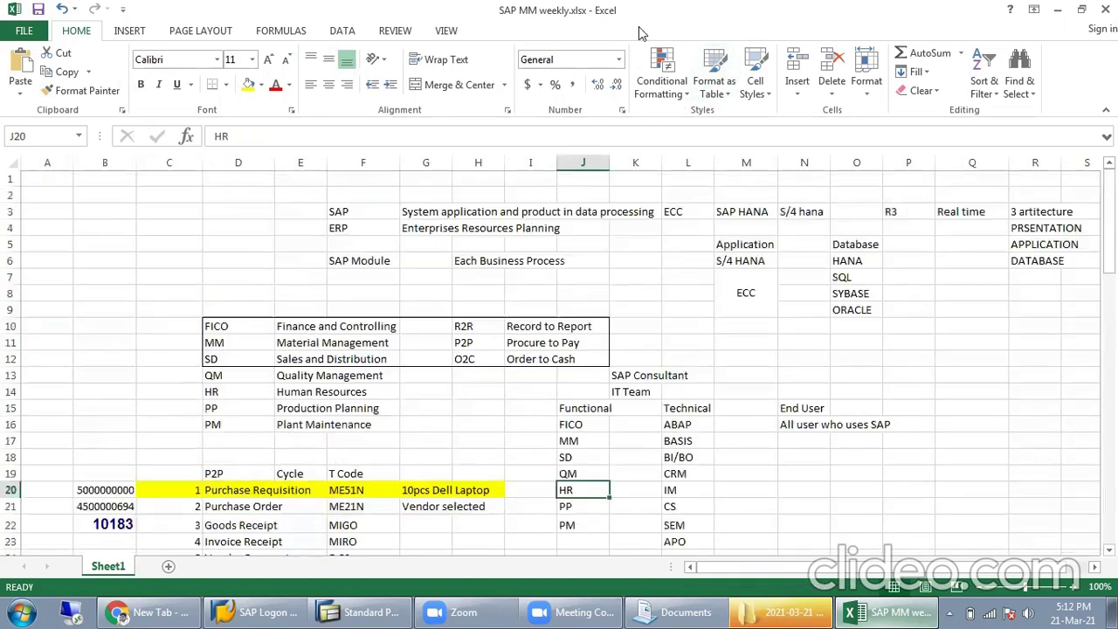